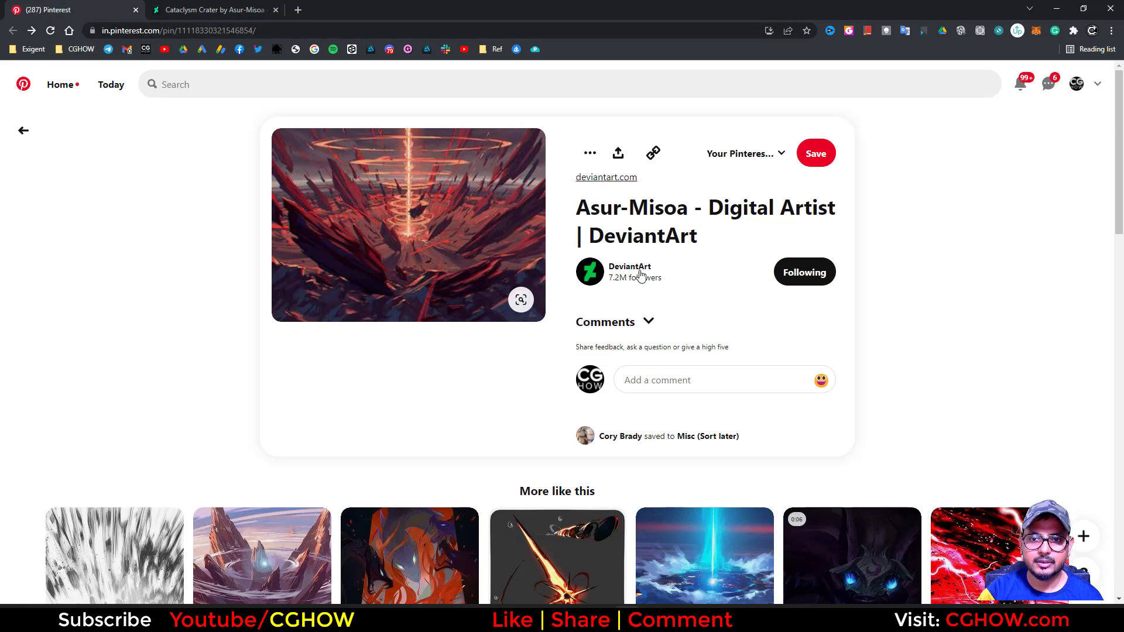
# Examine the Cataclysm Crater reference artwork on its DeviantArt page and dismiss the dictionary pop-up
pyautogui.click(176, 9)
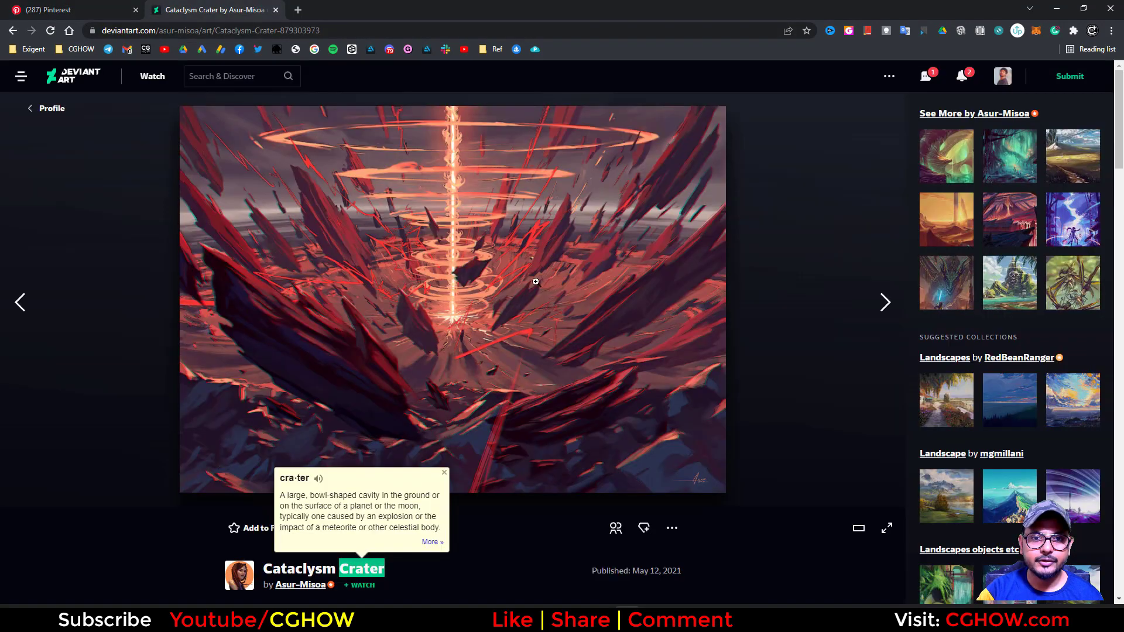
pyautogui.scroll(-2, 343, 483)
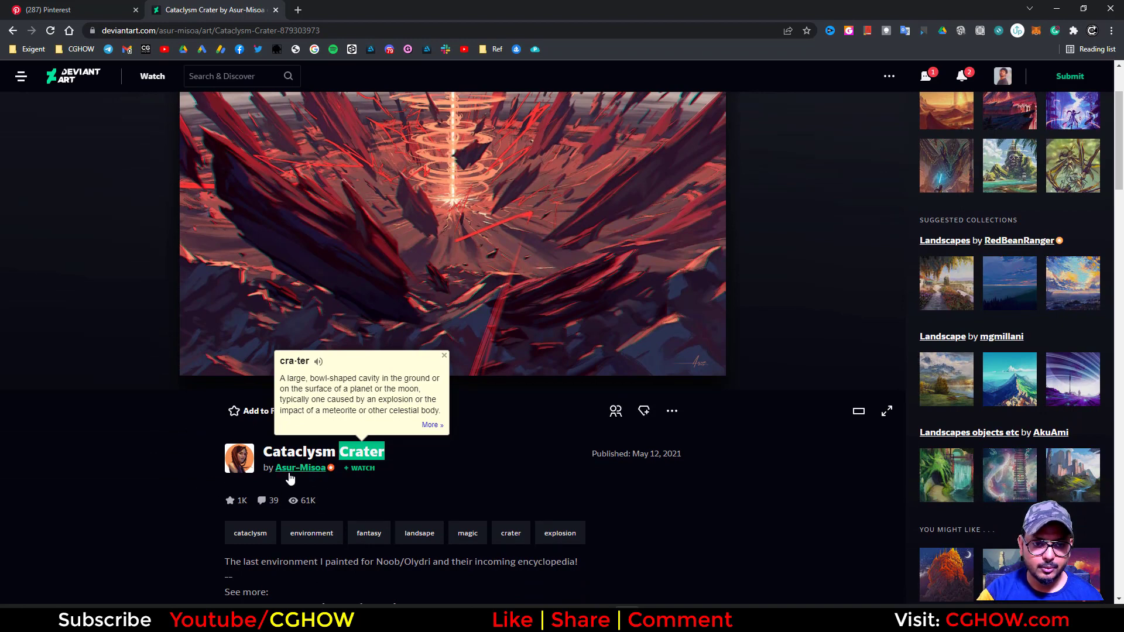
pyautogui.scroll(2, 432, 479)
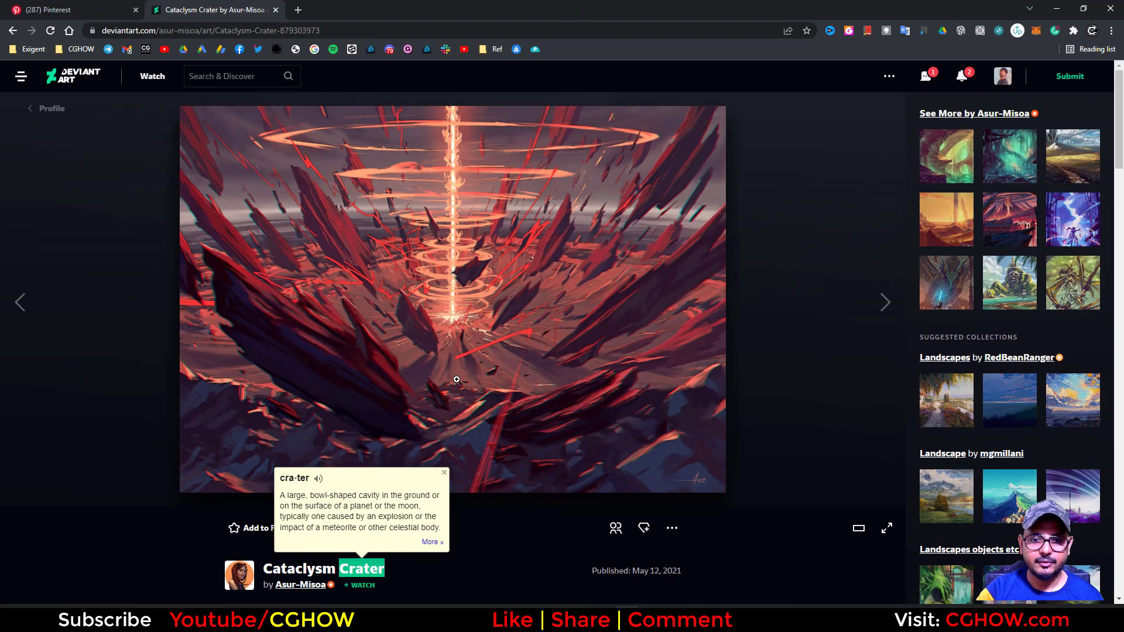
pyautogui.click(444, 472)
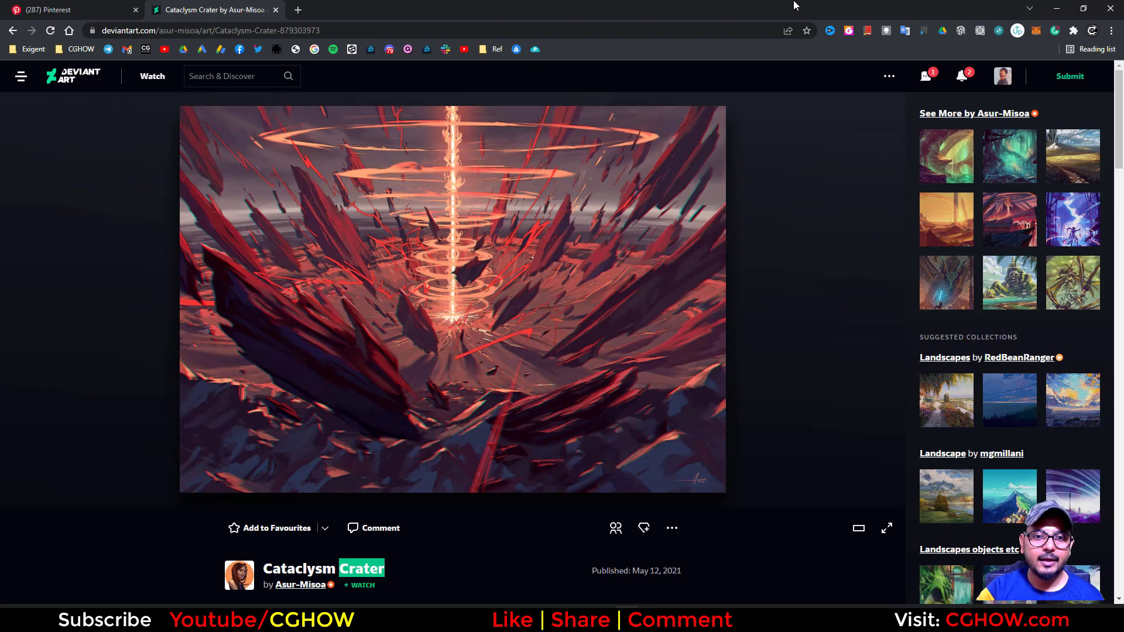
# Switch to Unreal Editor and create a new level from the Template_Default template
pyautogui.click(1056, 9)
pyautogui.click(1055, 9)
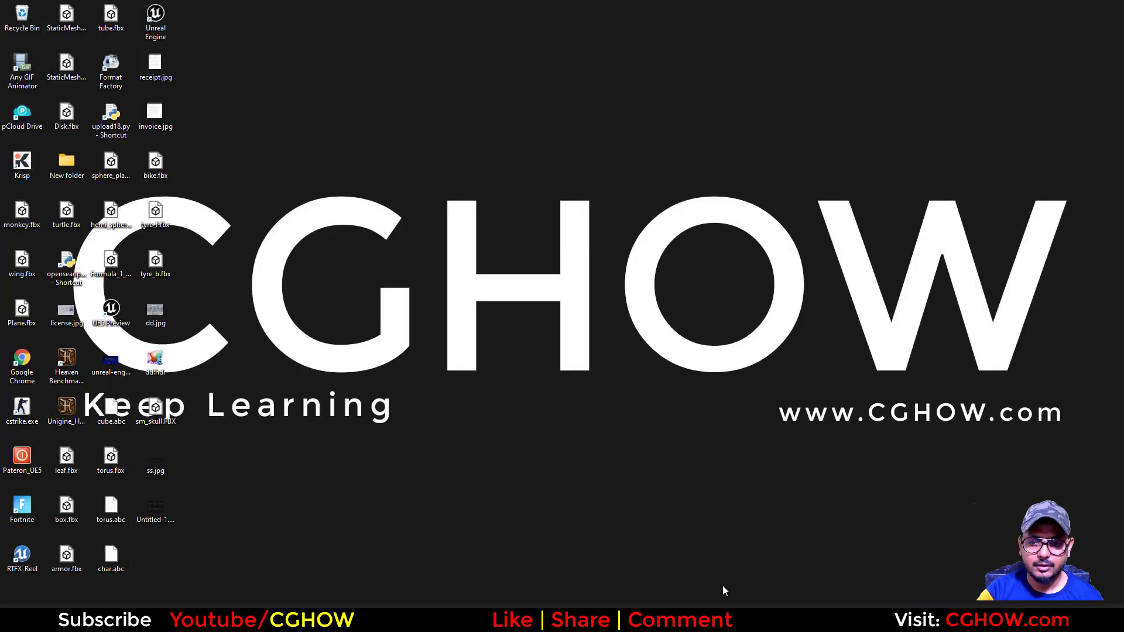
pyautogui.click(756, 619)
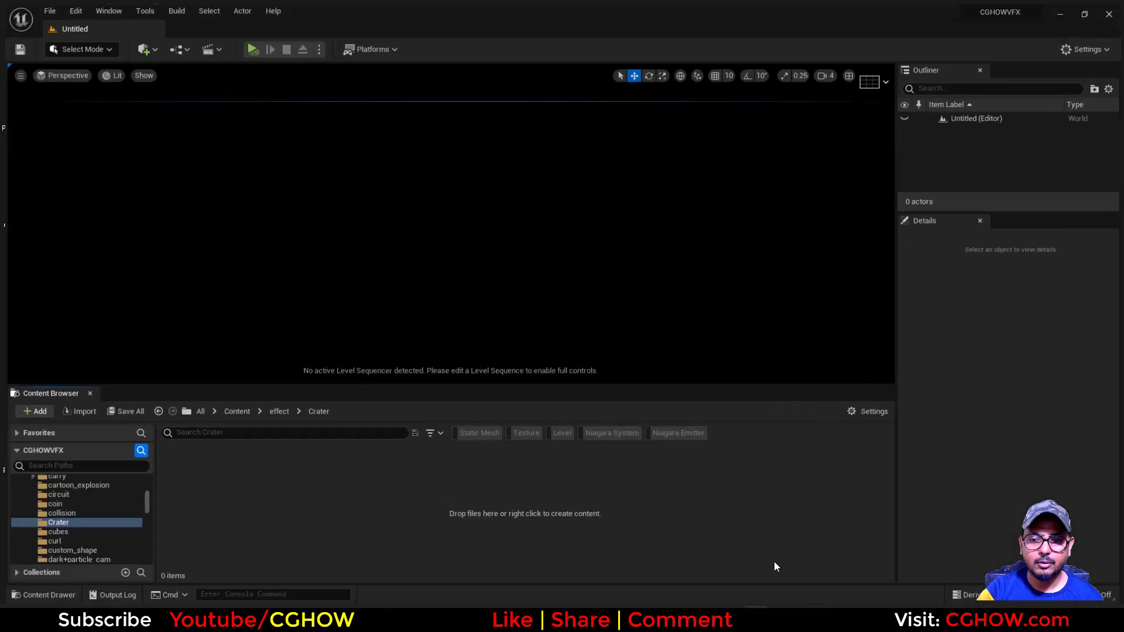
pyautogui.click(45, 7)
pyautogui.click(76, 38)
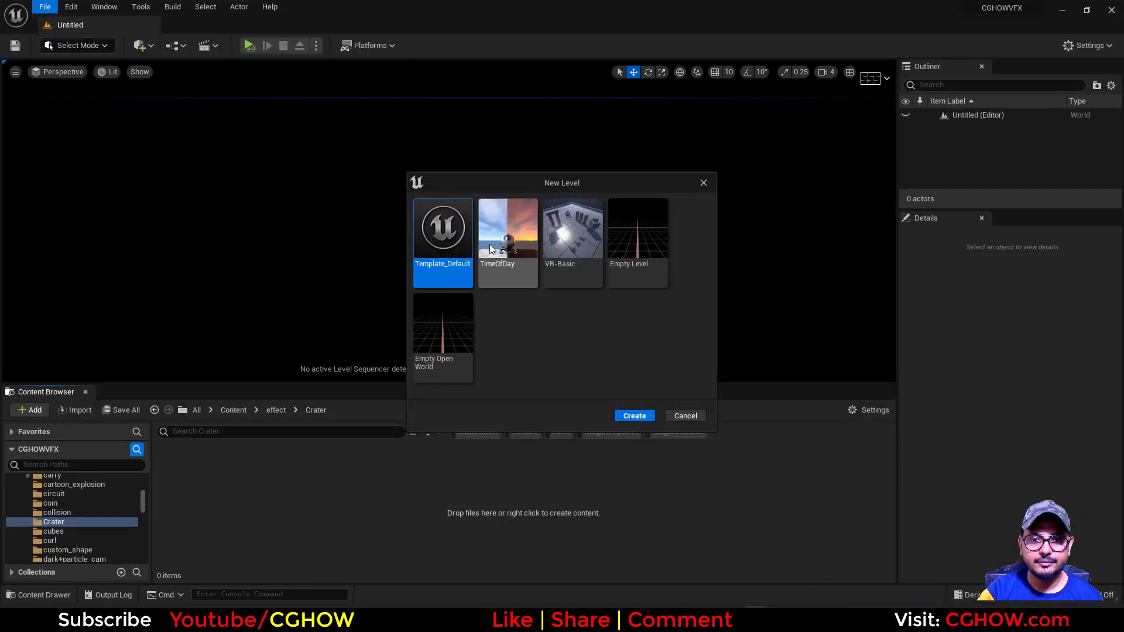
pyautogui.doubleClick(437, 236)
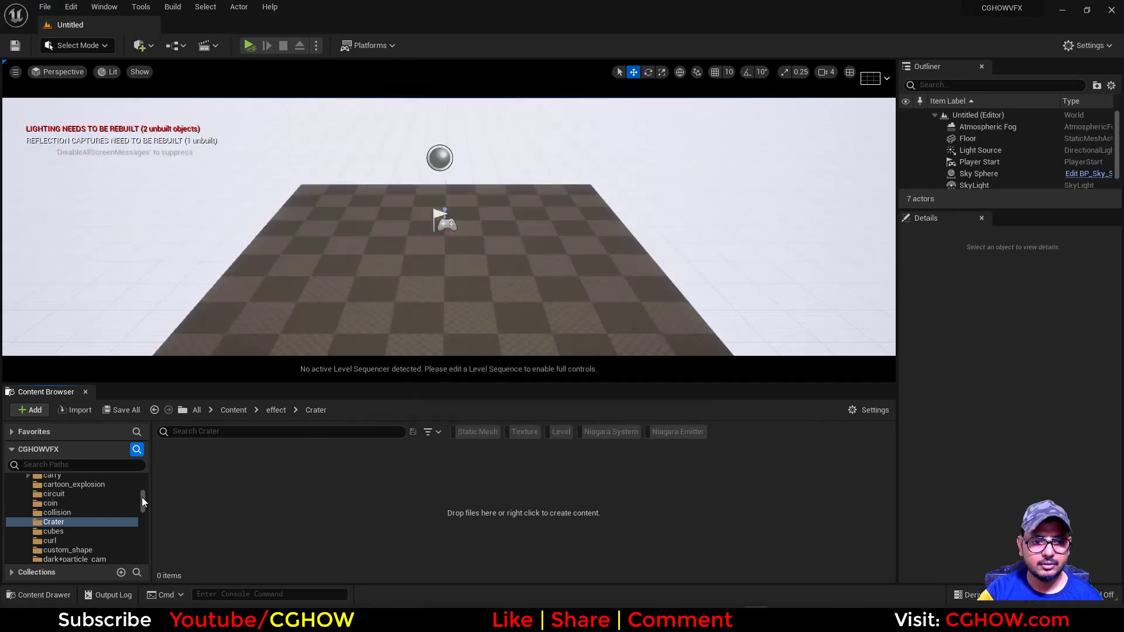
pyautogui.scroll(6, 93, 521)
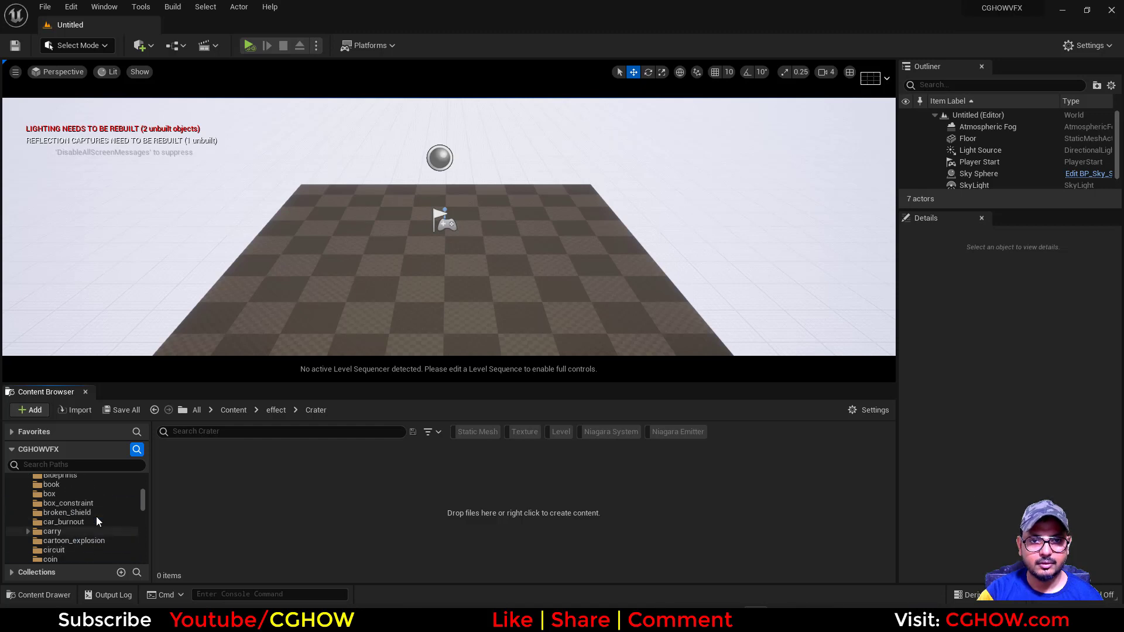
pyautogui.click(45, 7)
pyautogui.click(73, 35)
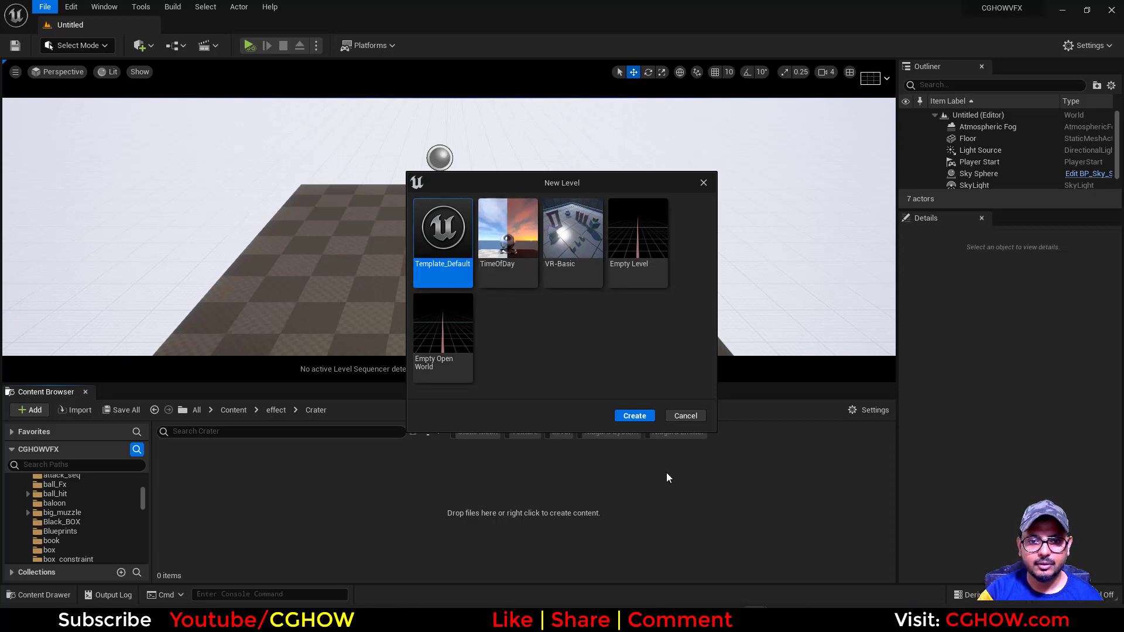
pyautogui.click(686, 416)
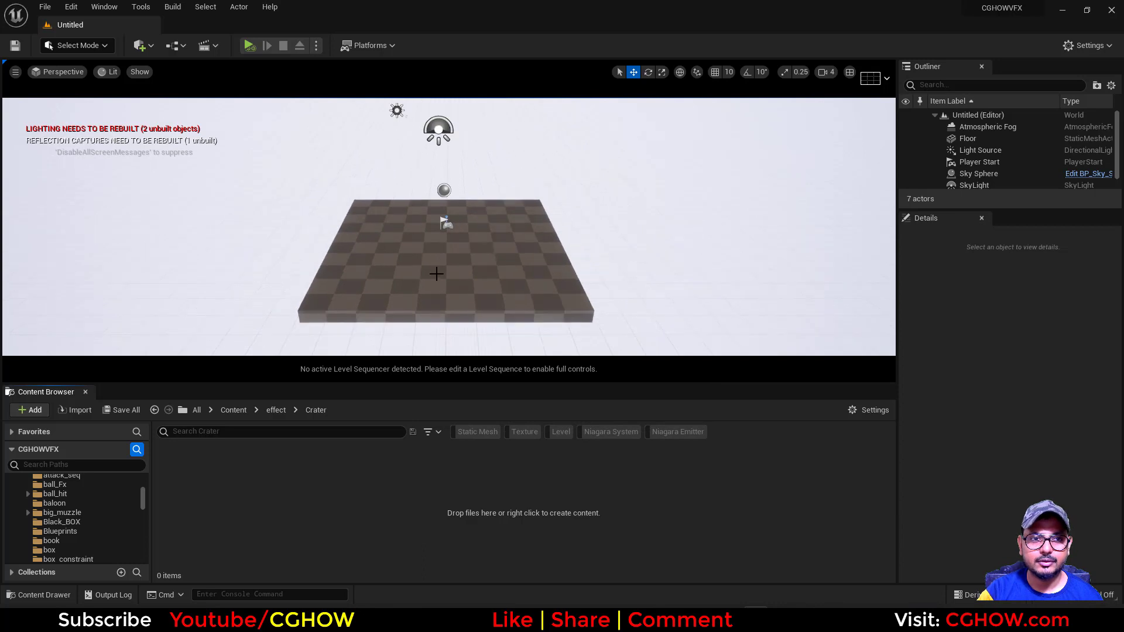
pyautogui.scroll(3, 425, 299)
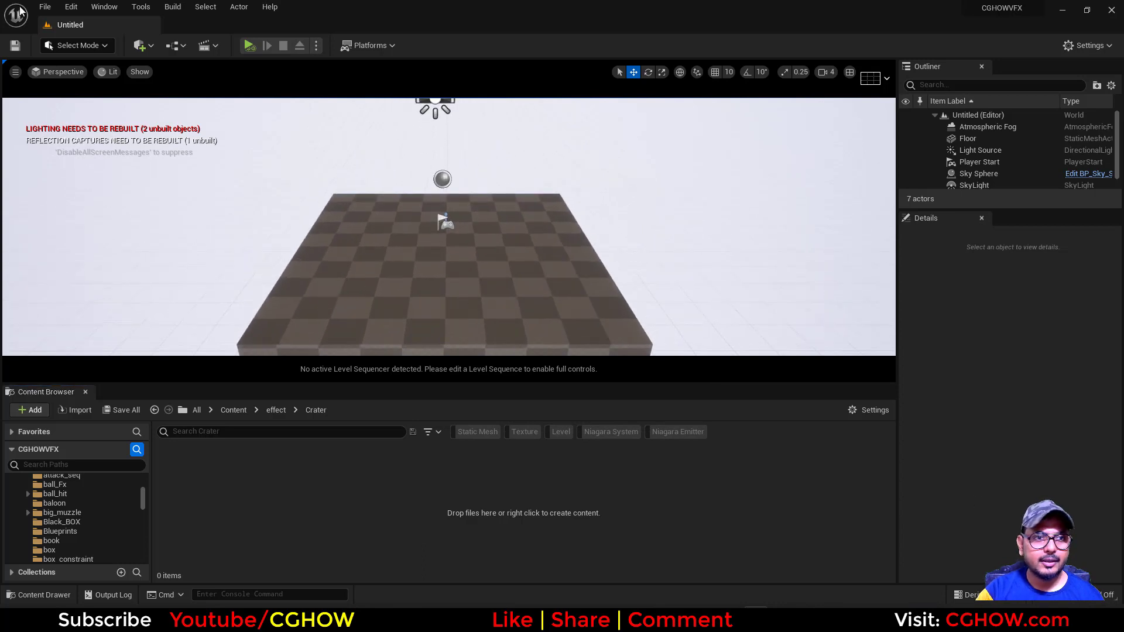
pyautogui.click(45, 7)
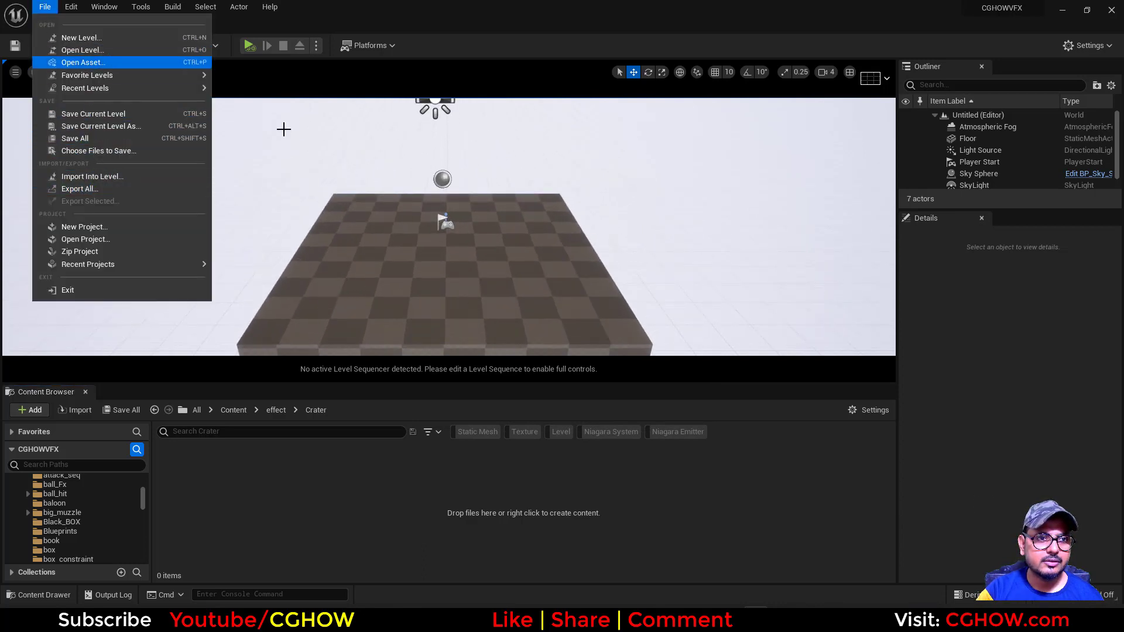
pyautogui.click(278, 10)
# Save the current level as "map" in the effect/Crater folder
pyautogui.click(15, 46)
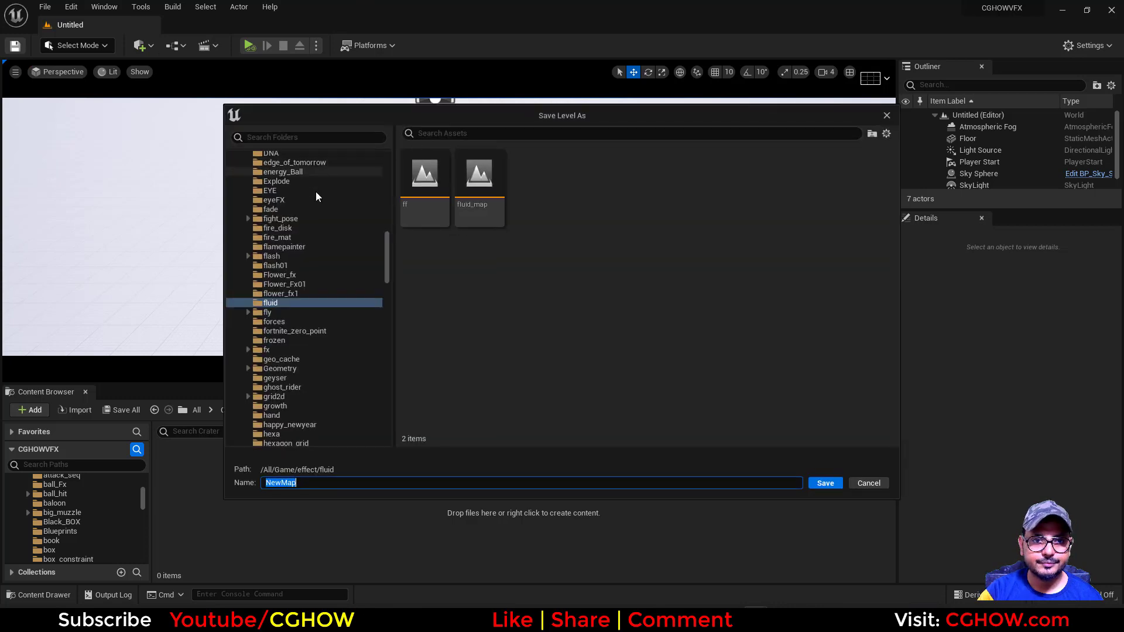
pyautogui.moveTo(385, 261); pyautogui.dragTo(390, 153)
pyautogui.click(270, 159)
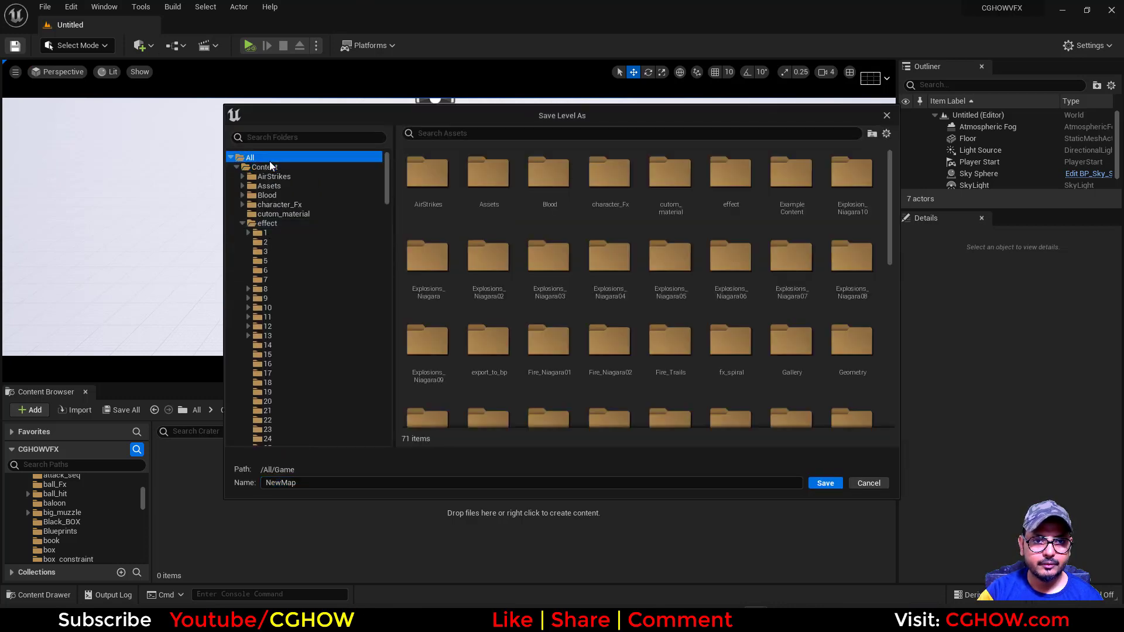
pyautogui.click(313, 136)
pyautogui.write('cra')
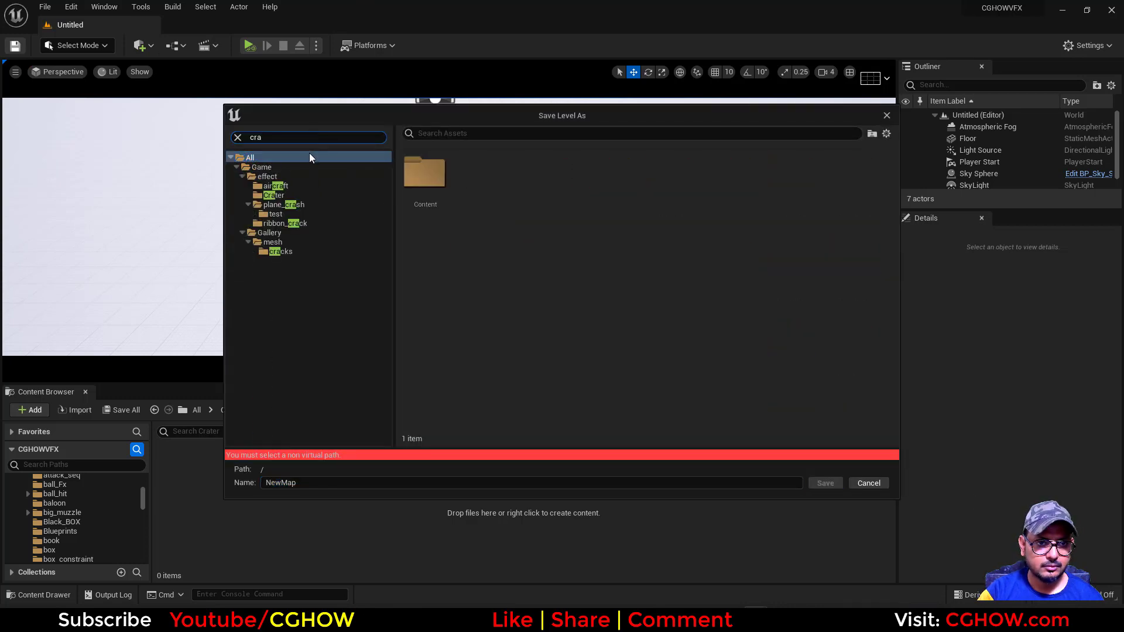
pyautogui.click(274, 195)
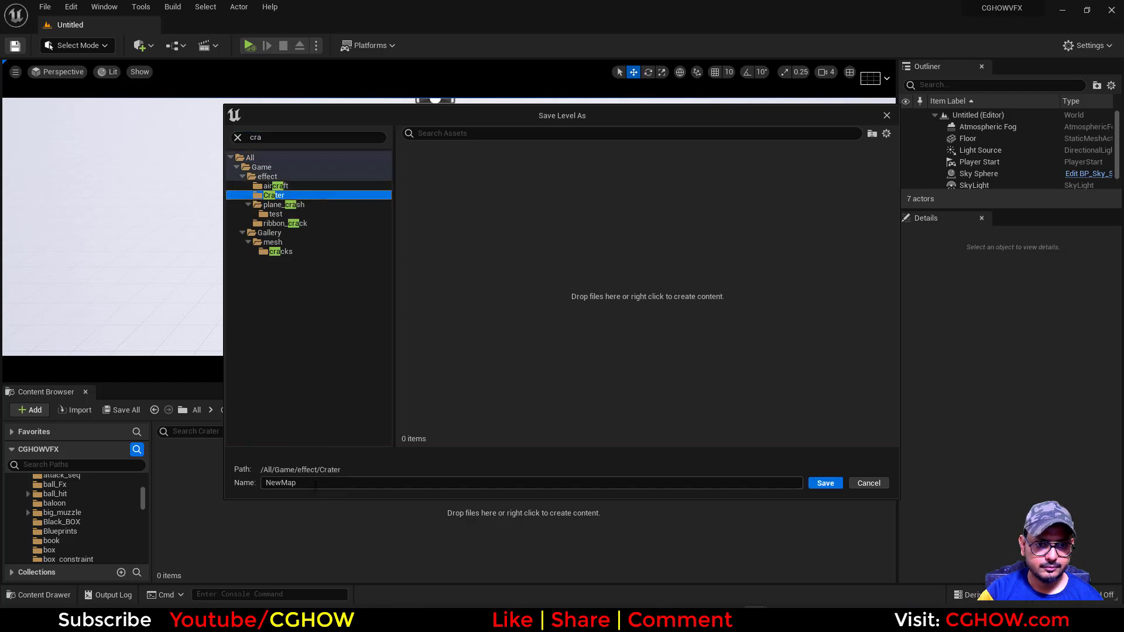
pyautogui.click(275, 483)
pyautogui.write('ma')
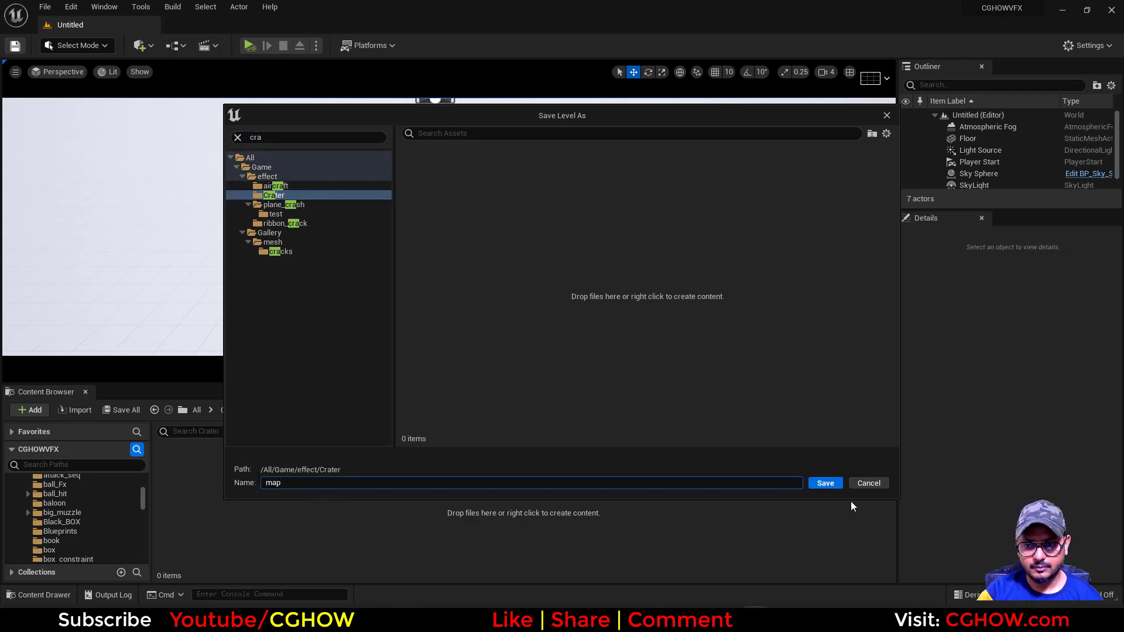
pyautogui.write('p')
pyautogui.press('Return')
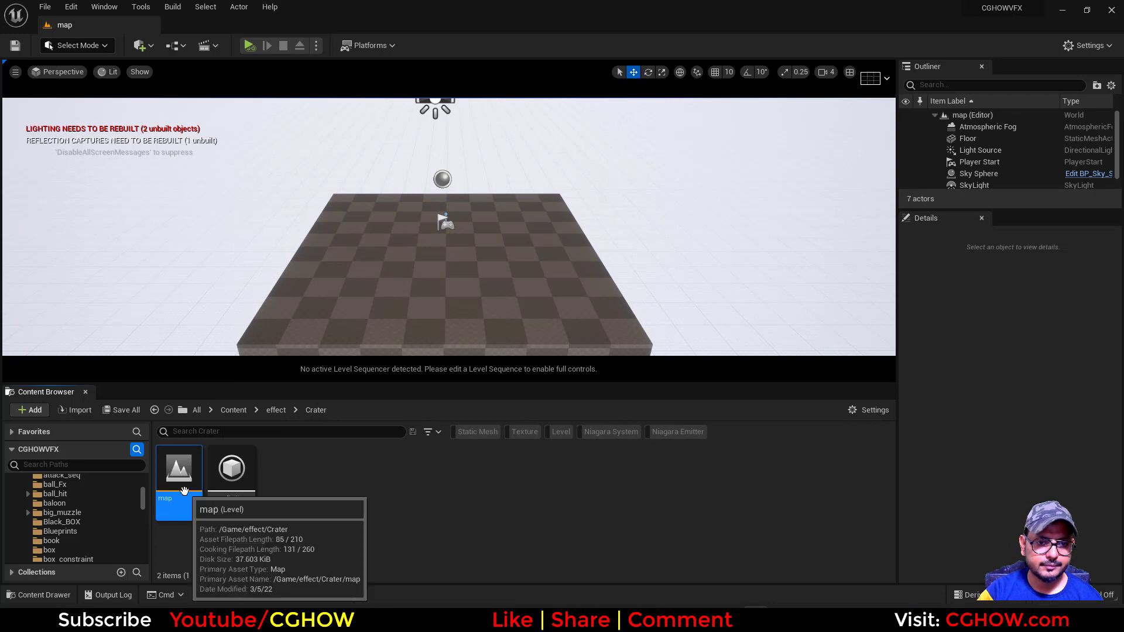
# Scale the floor mesh to 1000 in X and Y and 1 in Z
pyautogui.click(489, 282)
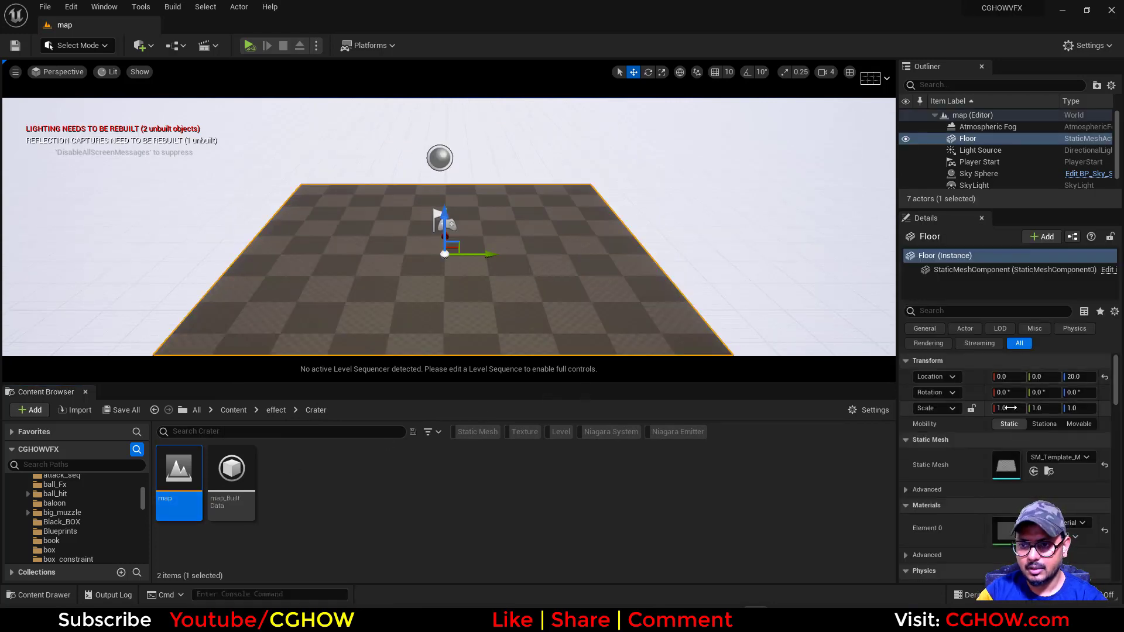
pyautogui.click(1010, 408)
pyautogui.write('100')
pyautogui.click(1066, 407)
pyautogui.write('100')
pyautogui.press('Return')
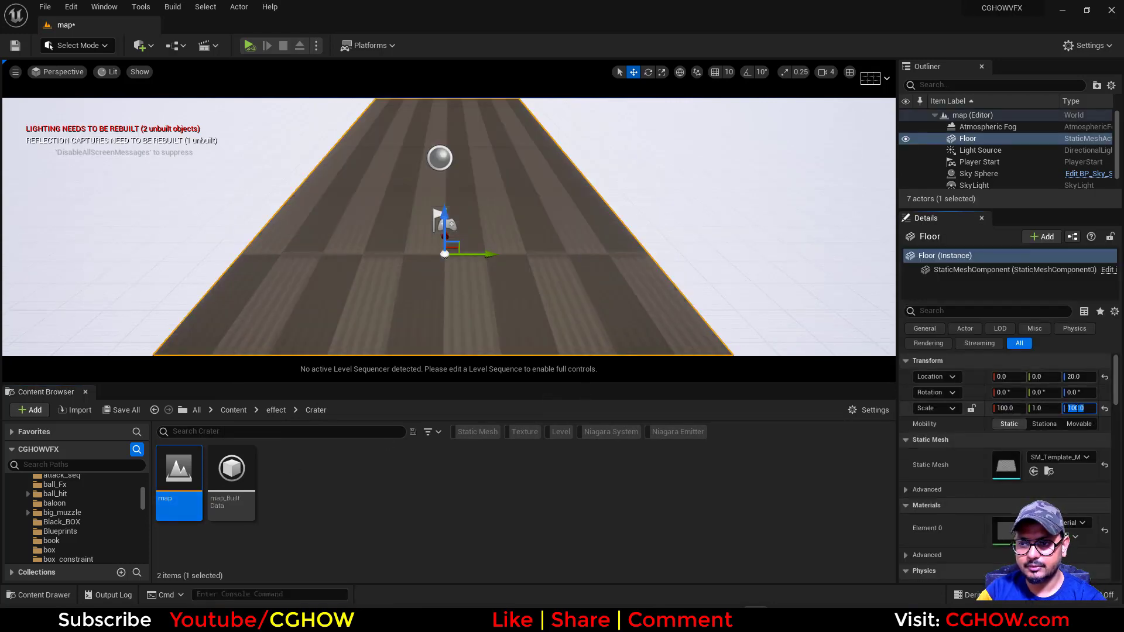
pyautogui.write('1')
pyautogui.press('Return')
pyautogui.click(1049, 408)
pyautogui.write('100')
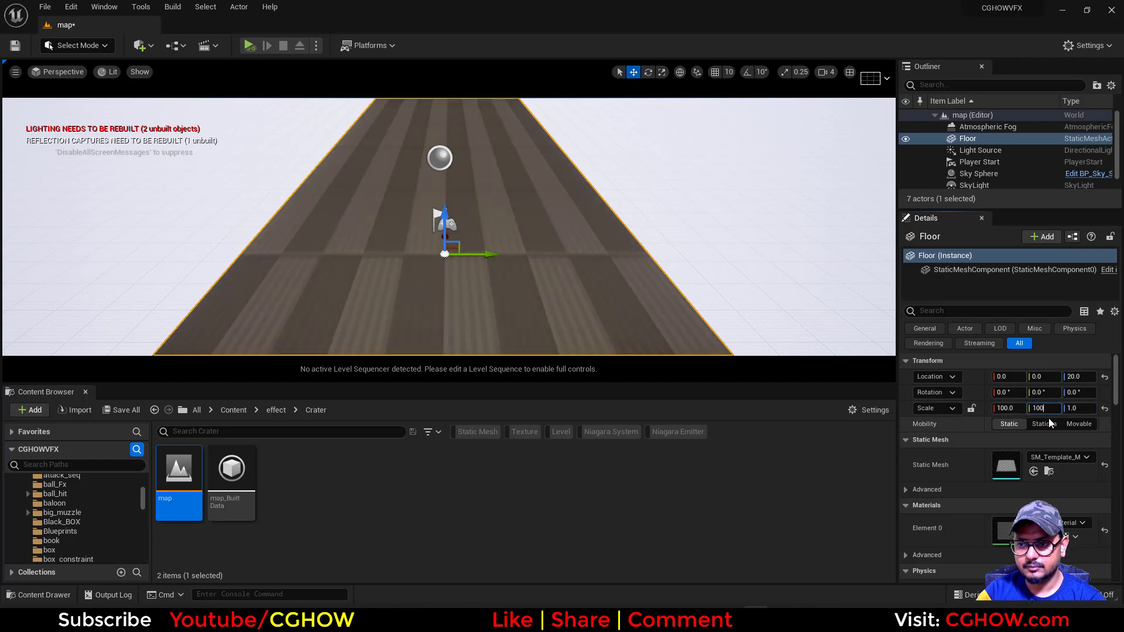
pyautogui.write('0')
pyautogui.press('Return')
pyautogui.click(1015, 408)
pyautogui.write('1000')
pyautogui.press('Return')
pyautogui.scroll(-3, 604, 227)
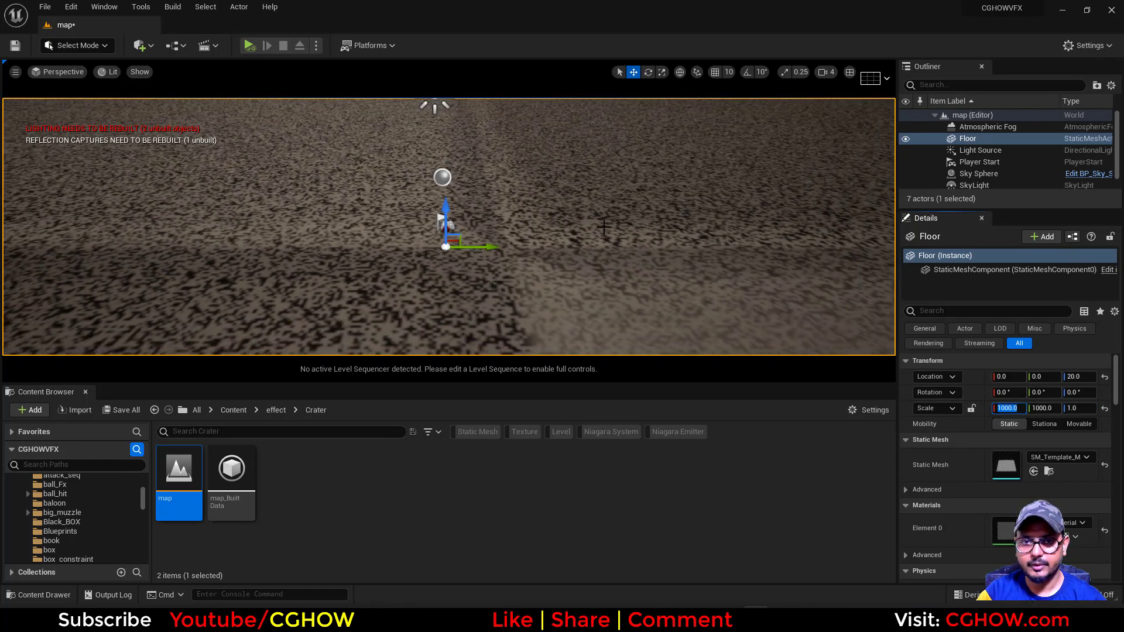
pyautogui.scroll(-3, 605, 246)
pyautogui.keyDown('alt'); pyautogui.moveTo(608, 260); pyautogui.dragTo(607, 233); pyautogui.keyUp('alt')
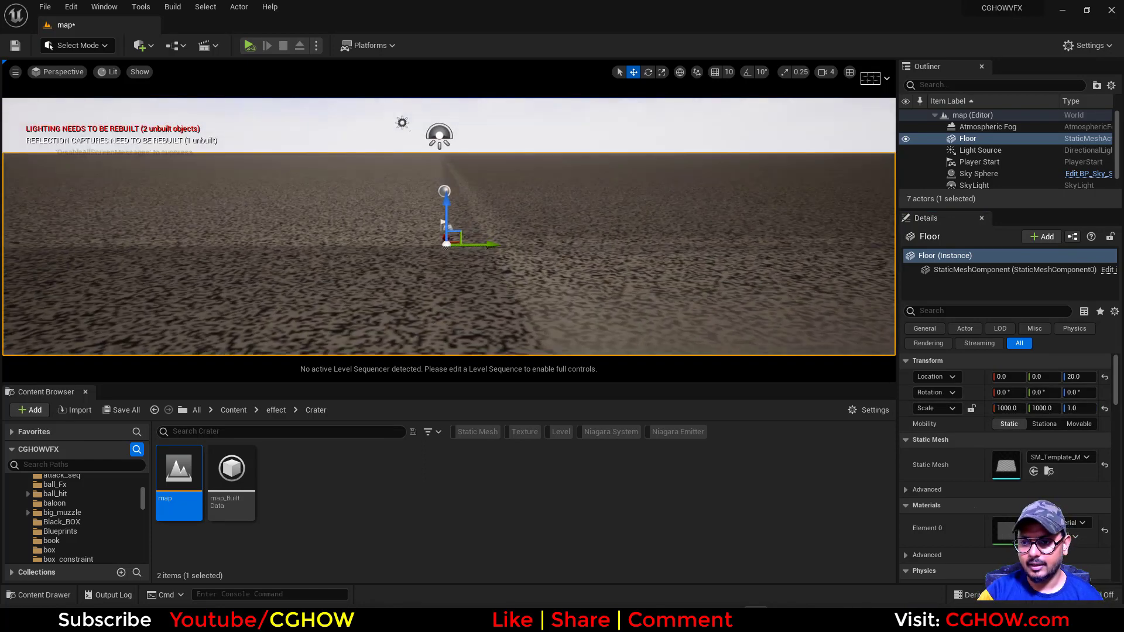
# Search for "floor" among the materials and assign the floor material to the floor mesh's Element 0
pyautogui.click(1055, 523)
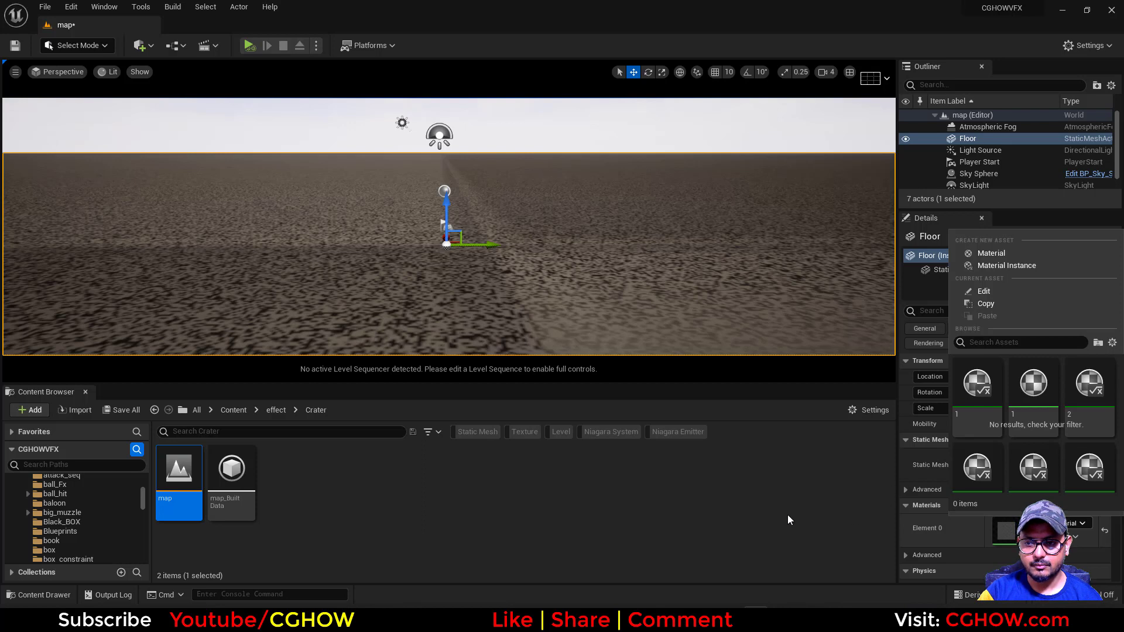
pyautogui.click(742, 509)
pyautogui.scroll(-2, 957, 506)
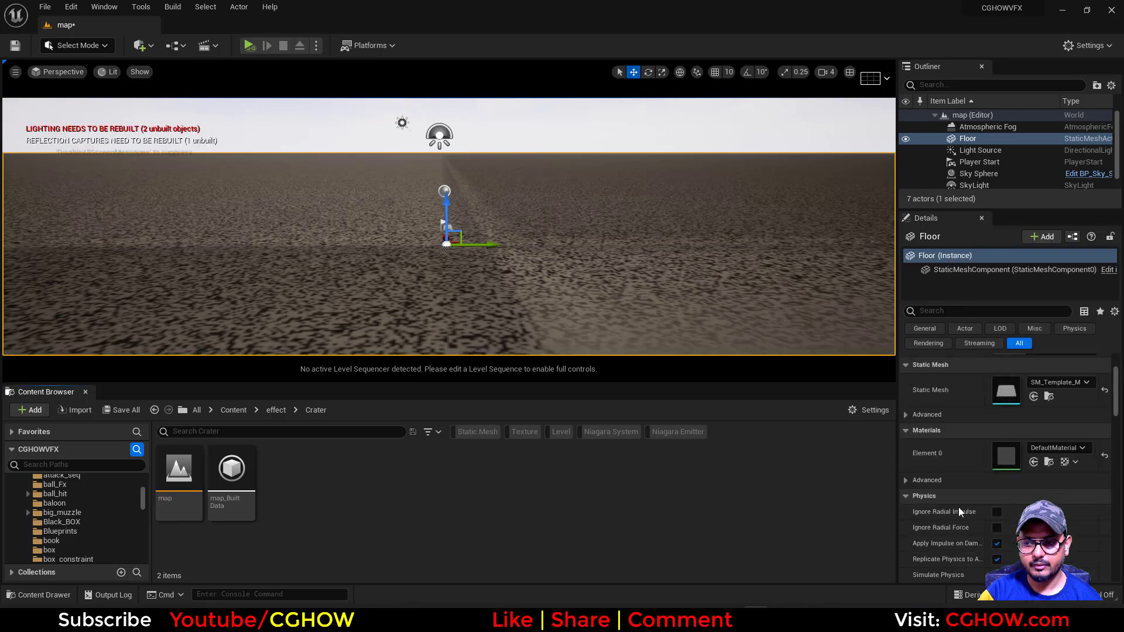
pyautogui.click(1064, 448)
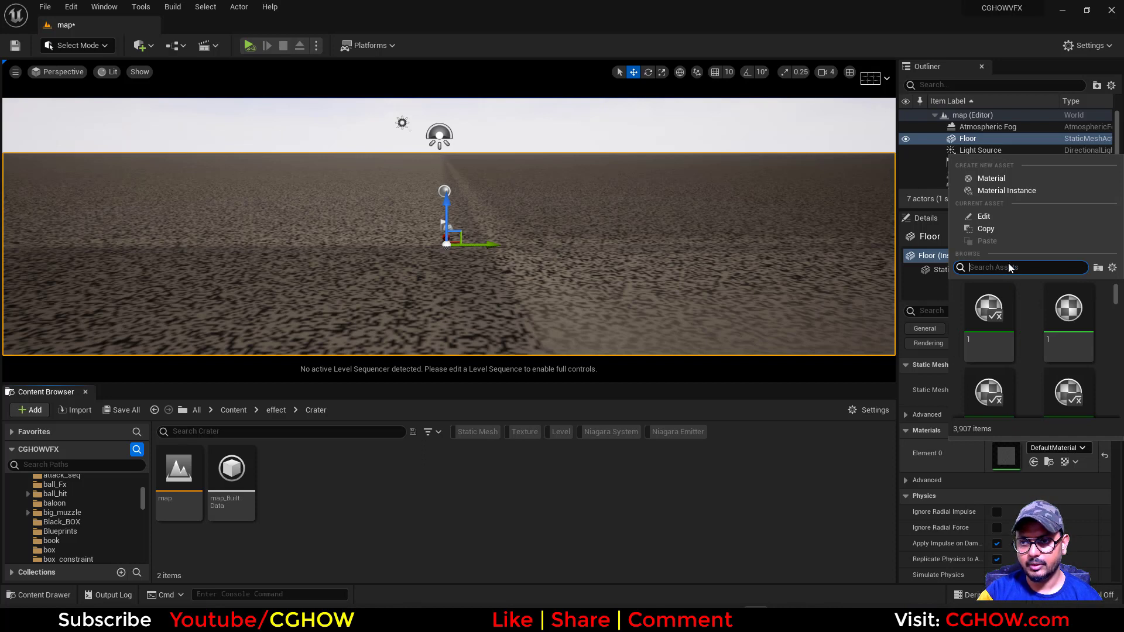
pyautogui.write('flo')
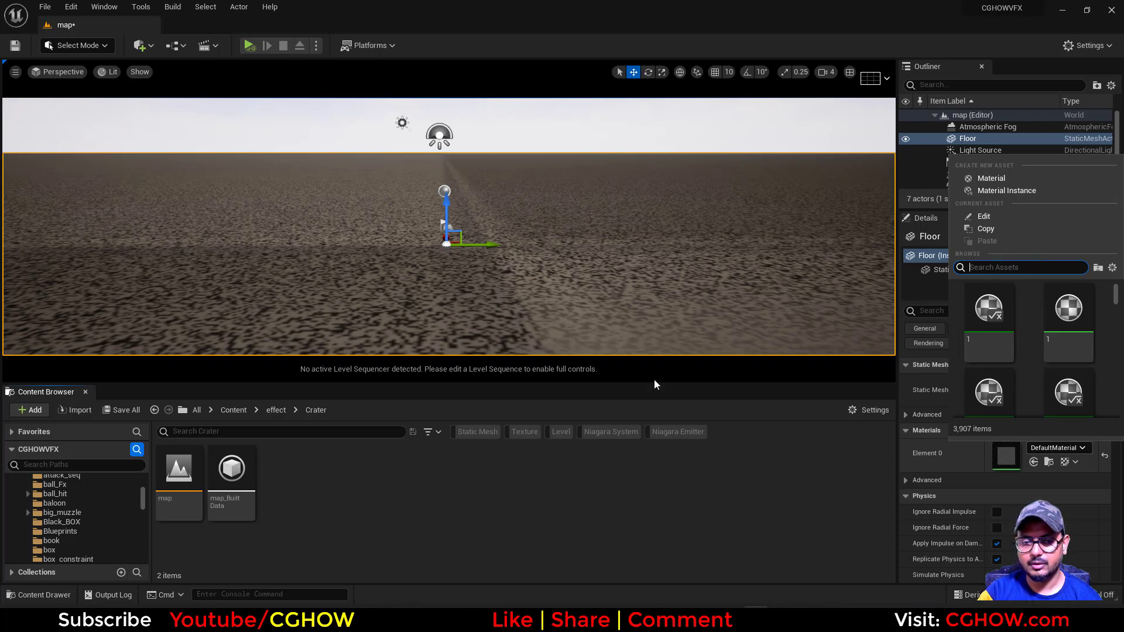
pyautogui.scroll(-1, 959, 497)
pyautogui.write('or')
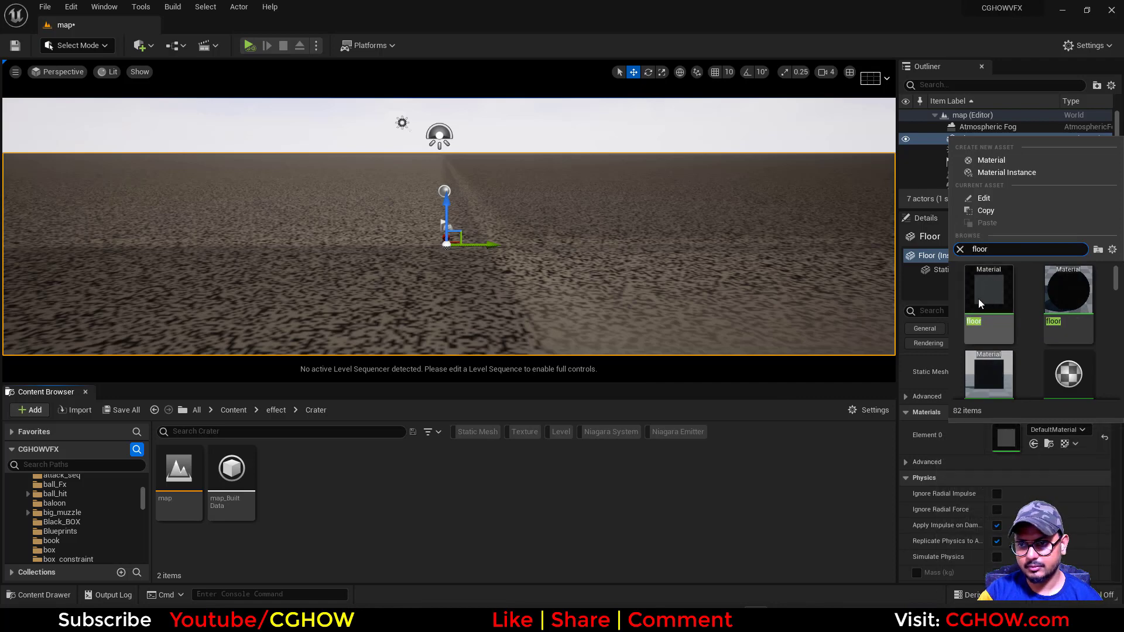
pyautogui.click(978, 299)
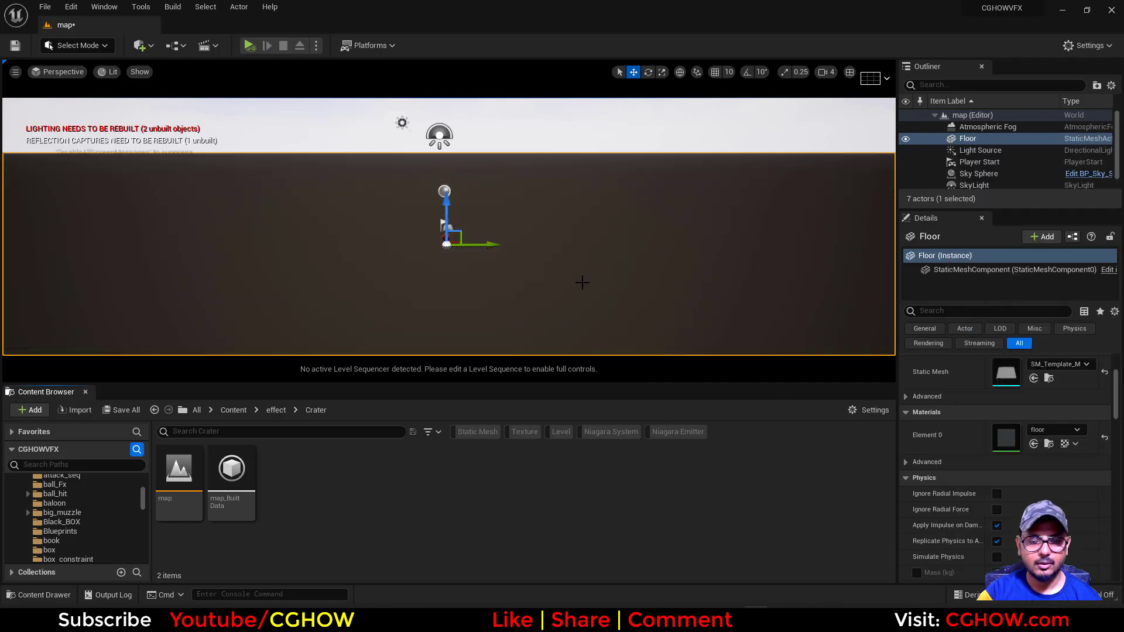
# Check the Cataclysm Crater reference artwork in the browser and return to Unreal Editor
pyautogui.press('s')
pyautogui.moveTo(628, 321)
pyautogui.mouseDown(button='right')
pyautogui.moveTo(628, 335)
pyautogui.moveTo(628, 314)
pyautogui.mouseUp(button='right')
pyautogui.hotkey('alt', 'Tab')
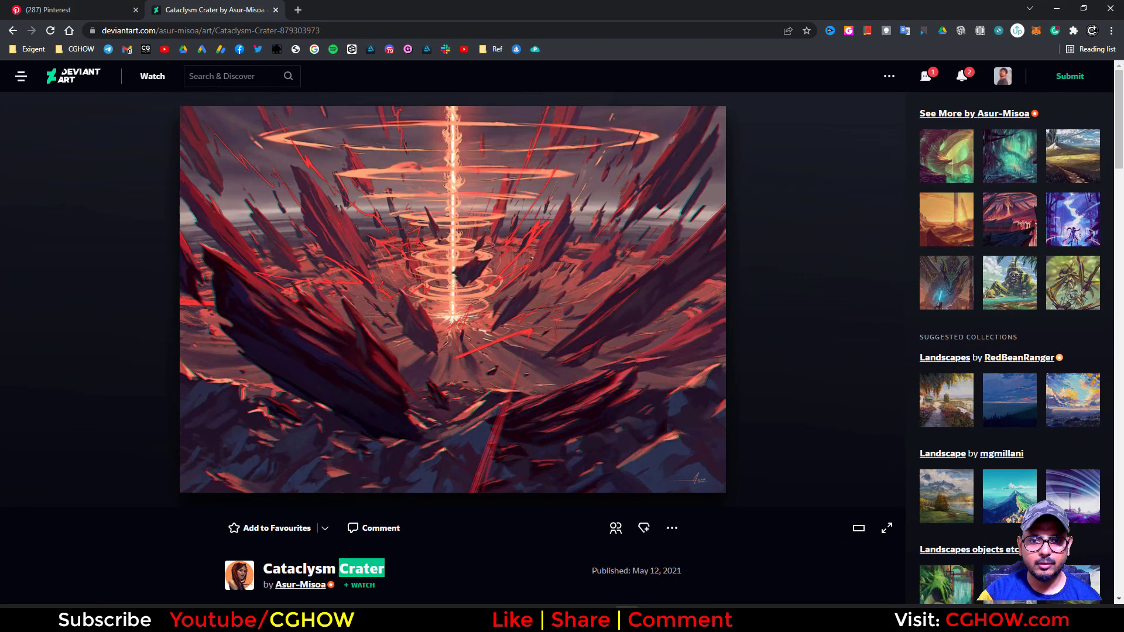
pyautogui.click(1056, 8)
# Add a level sequence and save it as NewLevelSequence2 in the effect/Crater folder
pyautogui.click(206, 45)
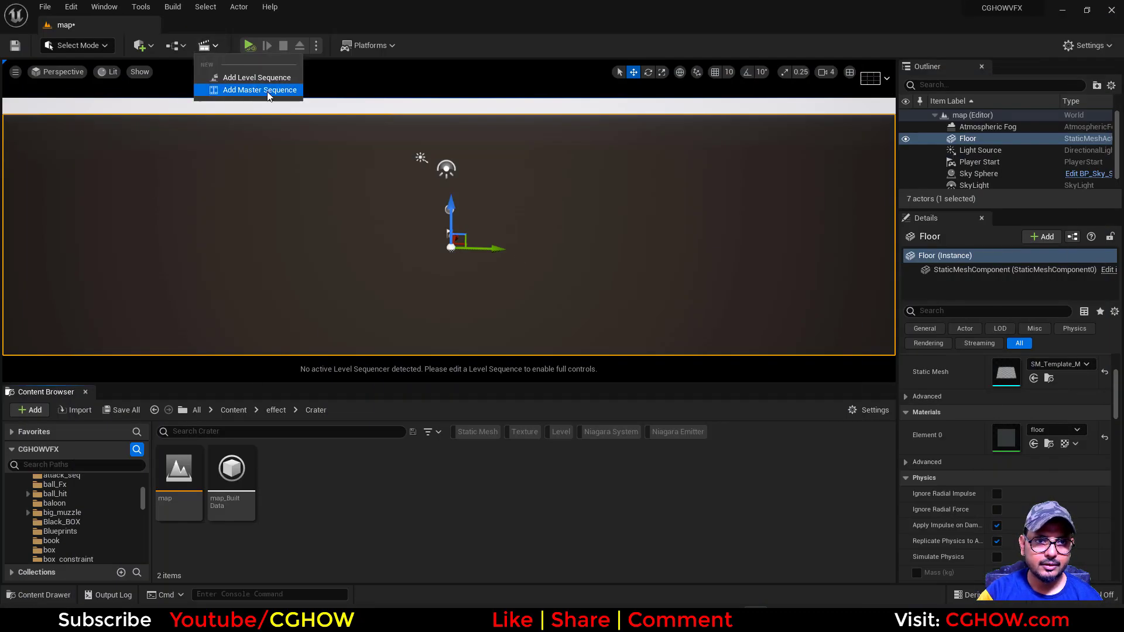
pyautogui.click(260, 79)
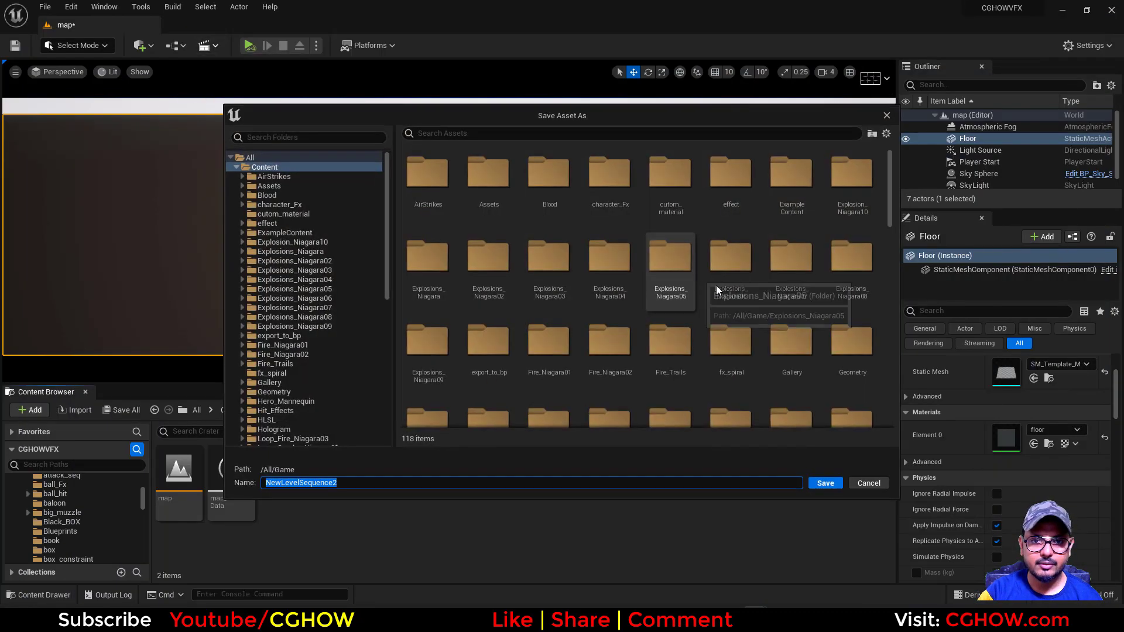
pyautogui.click(282, 138)
pyautogui.write('cra')
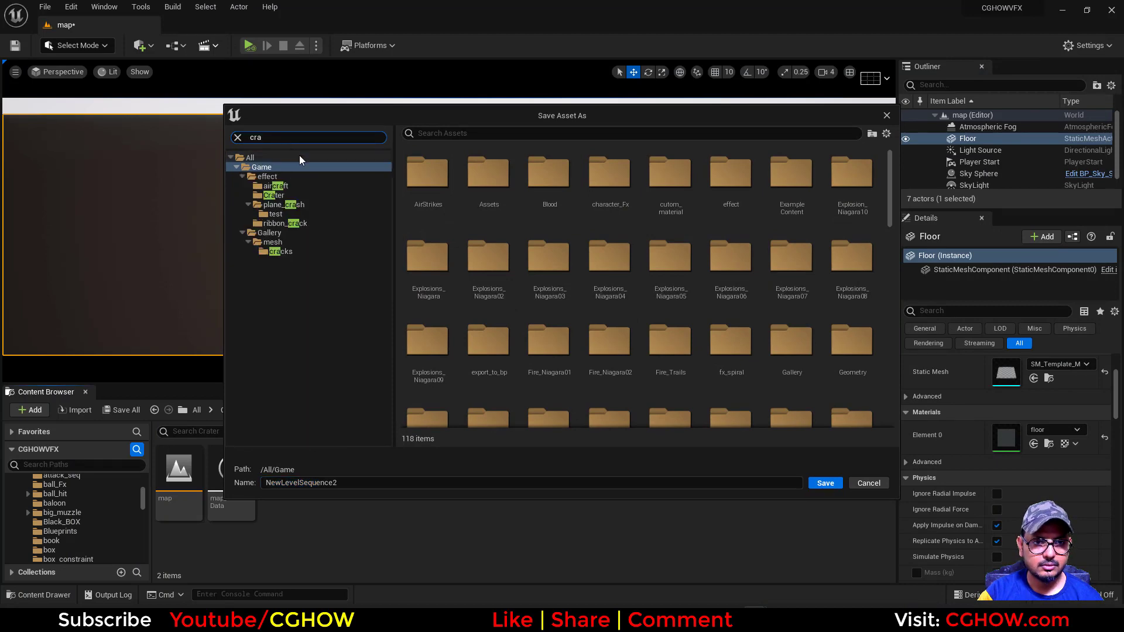
pyautogui.click(274, 195)
pyautogui.click(819, 483)
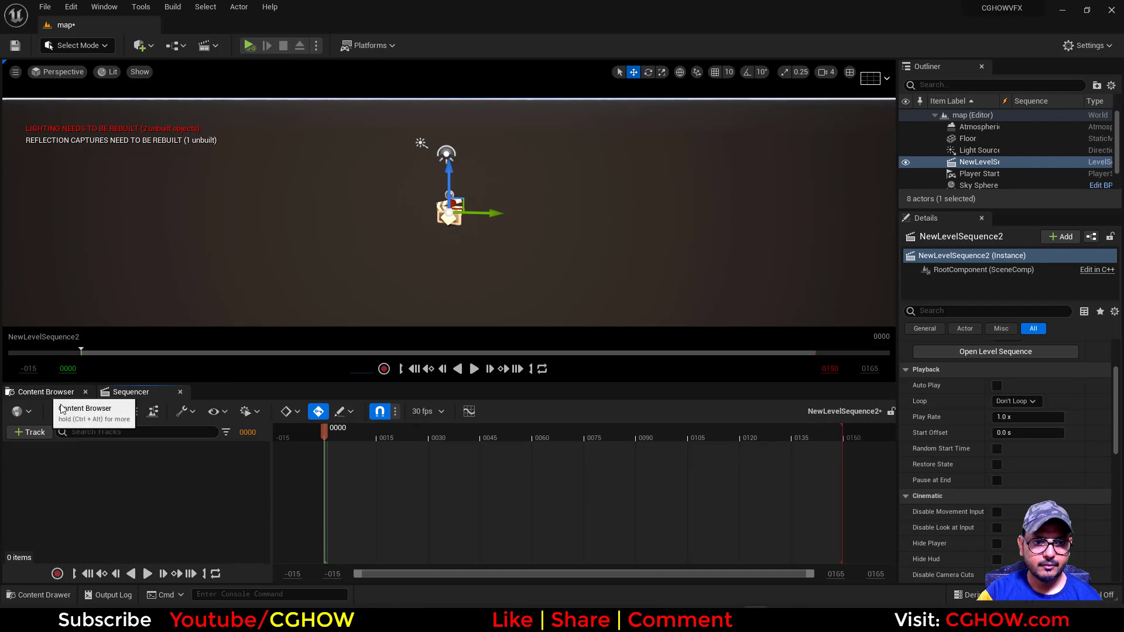
# Add a cine camera to the level sequence and split the viewport into two side-by-side perspective views
pyautogui.click(98, 411)
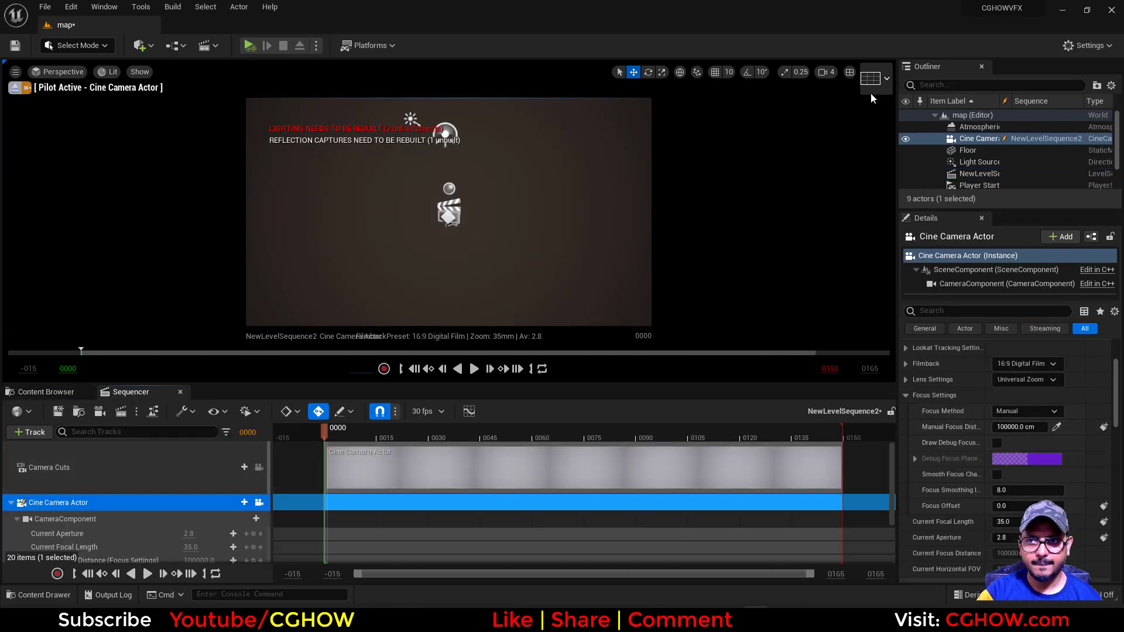
pyautogui.click(885, 81)
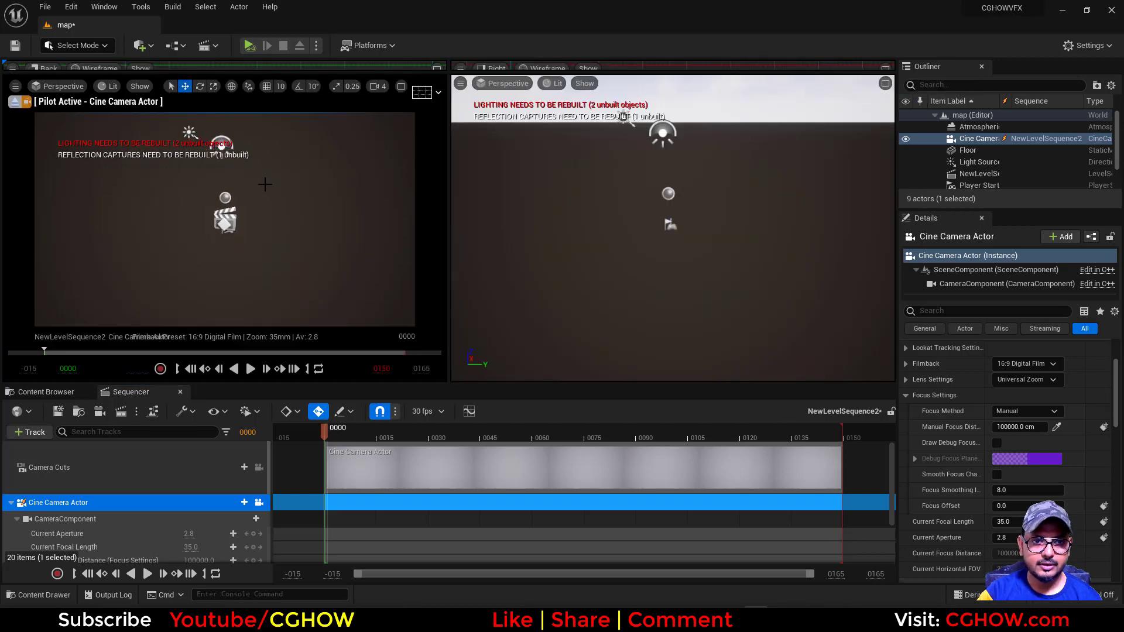
pyautogui.scroll(-5, 730, 314)
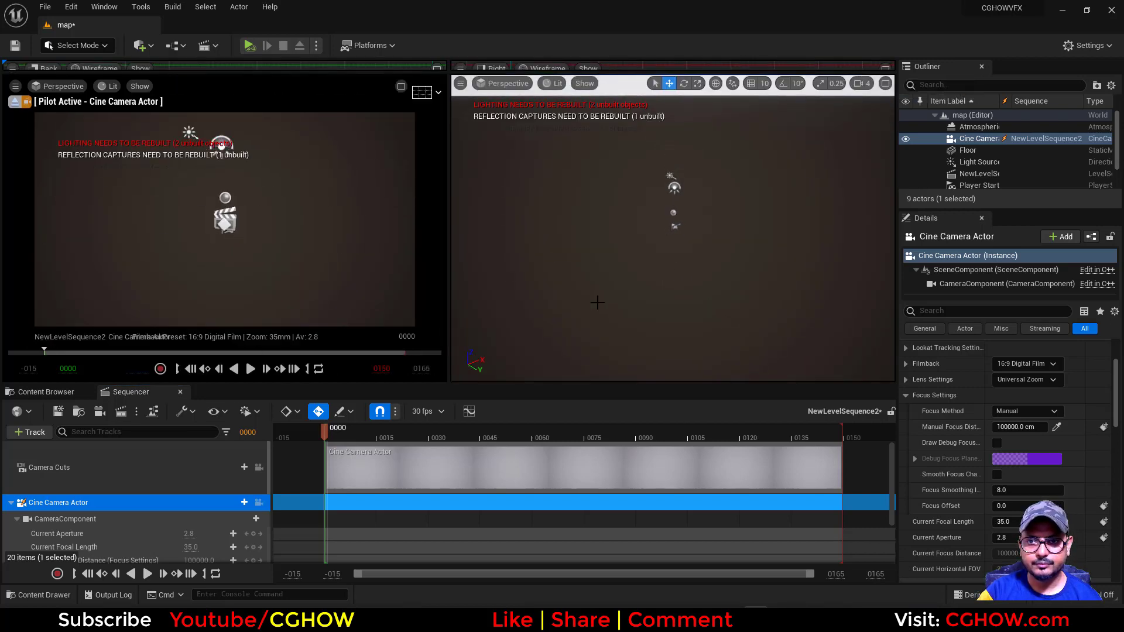
# Set the Cine Camera Actor's Current Focal Length to 20 in the level sequence
pyautogui.scroll(-2, 117, 497)
pyautogui.click(191, 499)
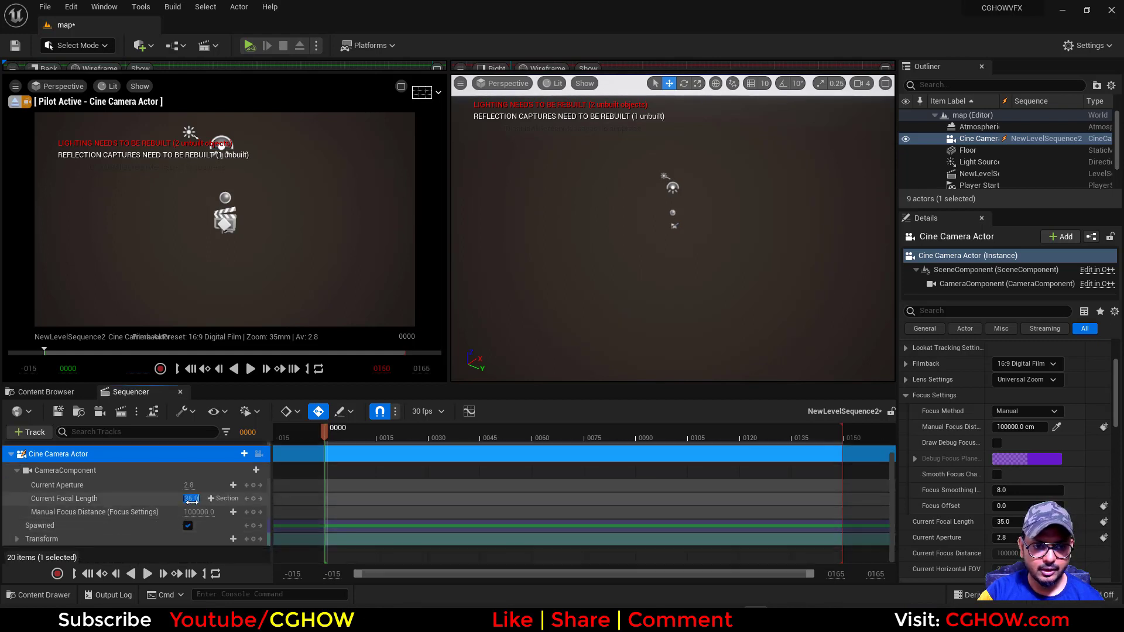
pyautogui.write('20')
pyautogui.press('Return')
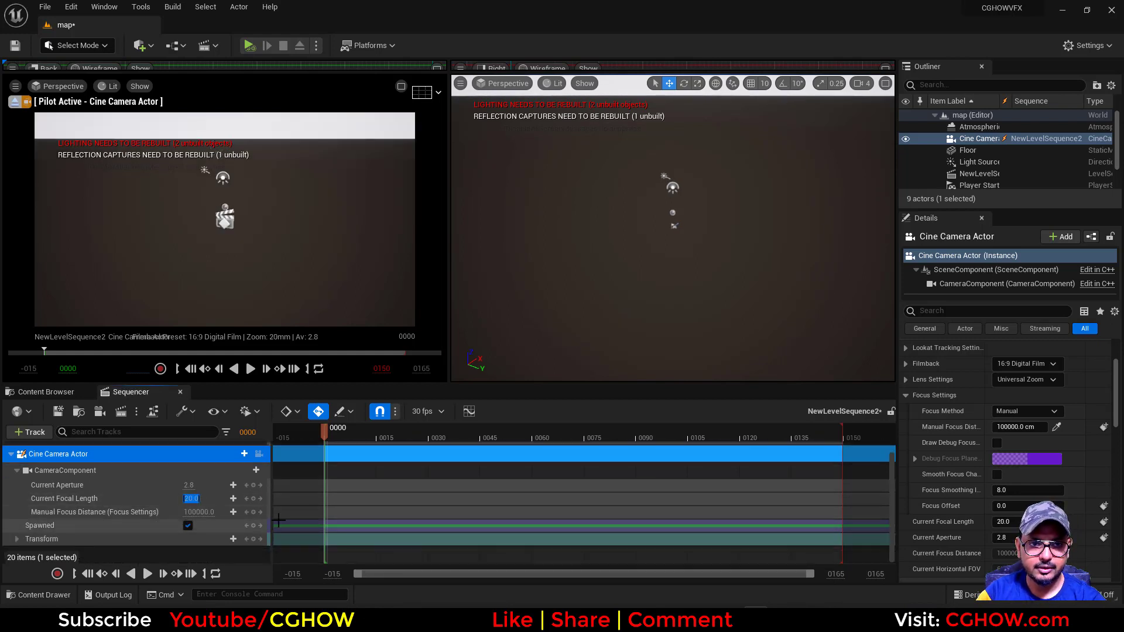
pyautogui.click(246, 502)
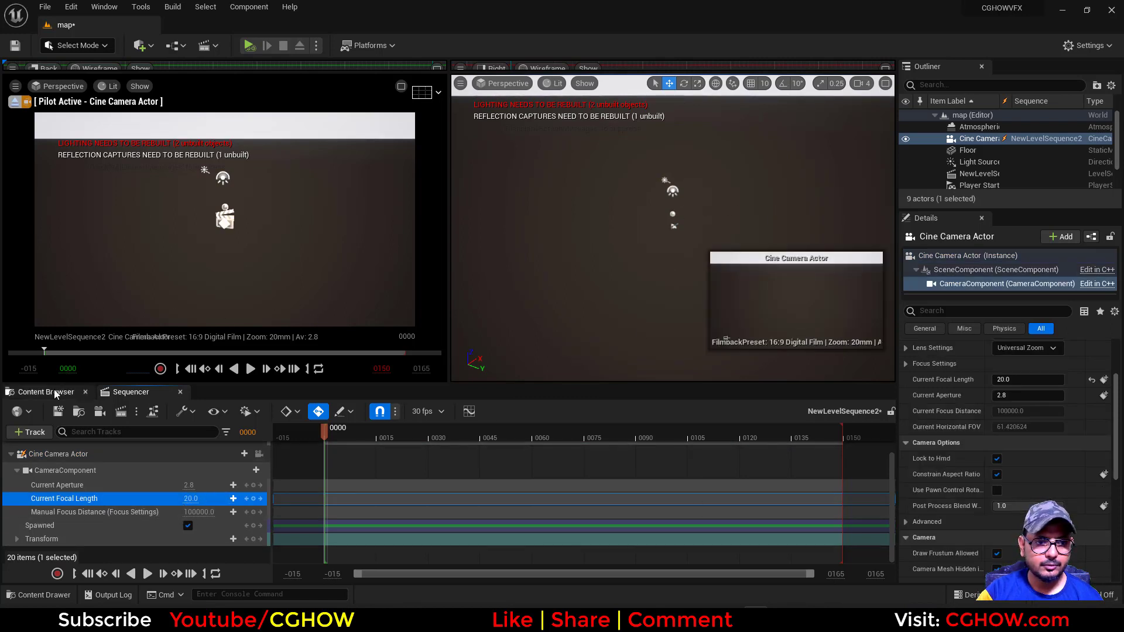
# Save the modified map and NewLevelSequence2 assets in the effect/Crater folder
pyautogui.click(55, 392)
pyautogui.click(122, 411)
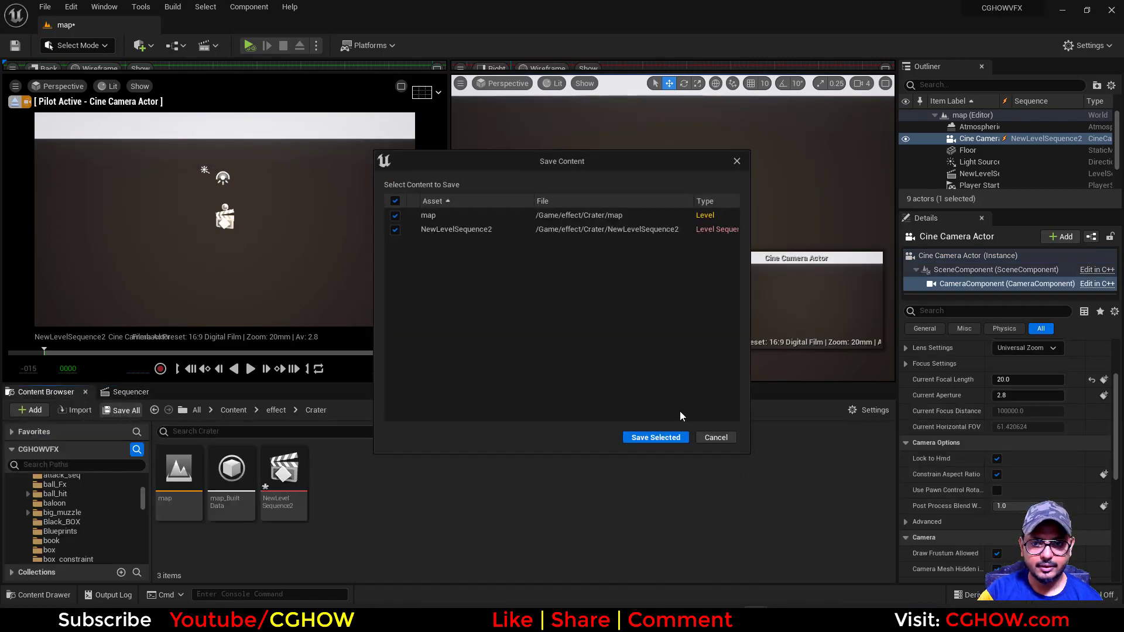
pyautogui.click(656, 439)
# Review the Cataclysm Crater reference artwork in the browser and return to Unreal Editor
pyautogui.rightClick(411, 499)
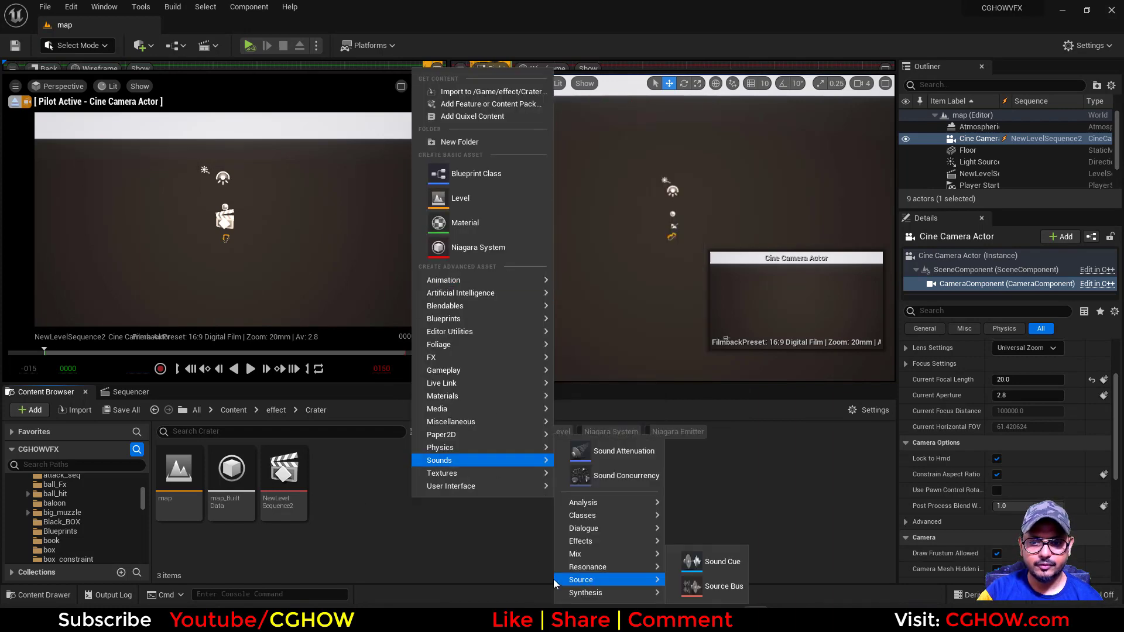
pyautogui.click(448, 564)
pyautogui.hotkey('alt', 'Tab')
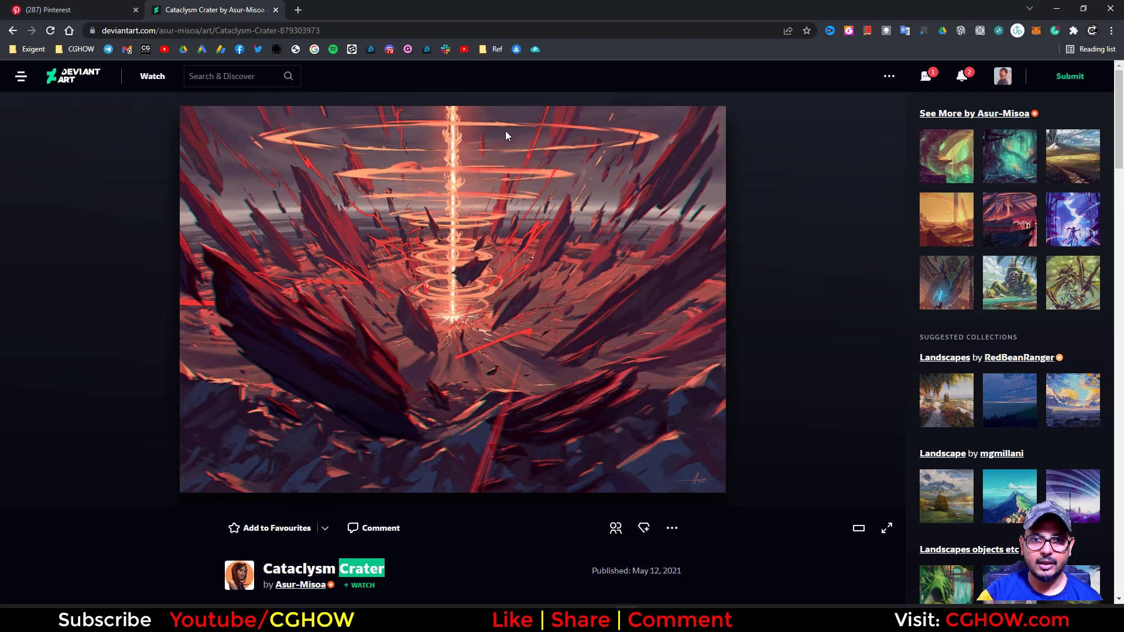
pyautogui.click(1057, 9)
# Create a Niagara system in the Crater folder using the Fountain emitter template
pyautogui.scroll(8, 126, 498)
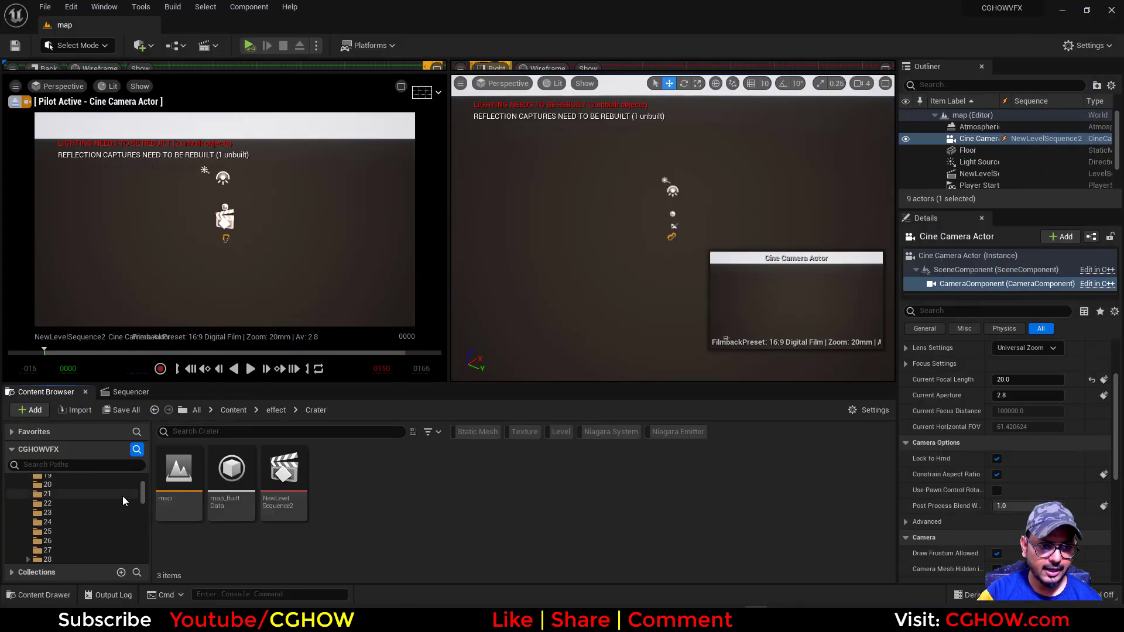
pyautogui.rightClick(374, 478)
pyautogui.moveTo(415, 338)
pyautogui.click(614, 542)
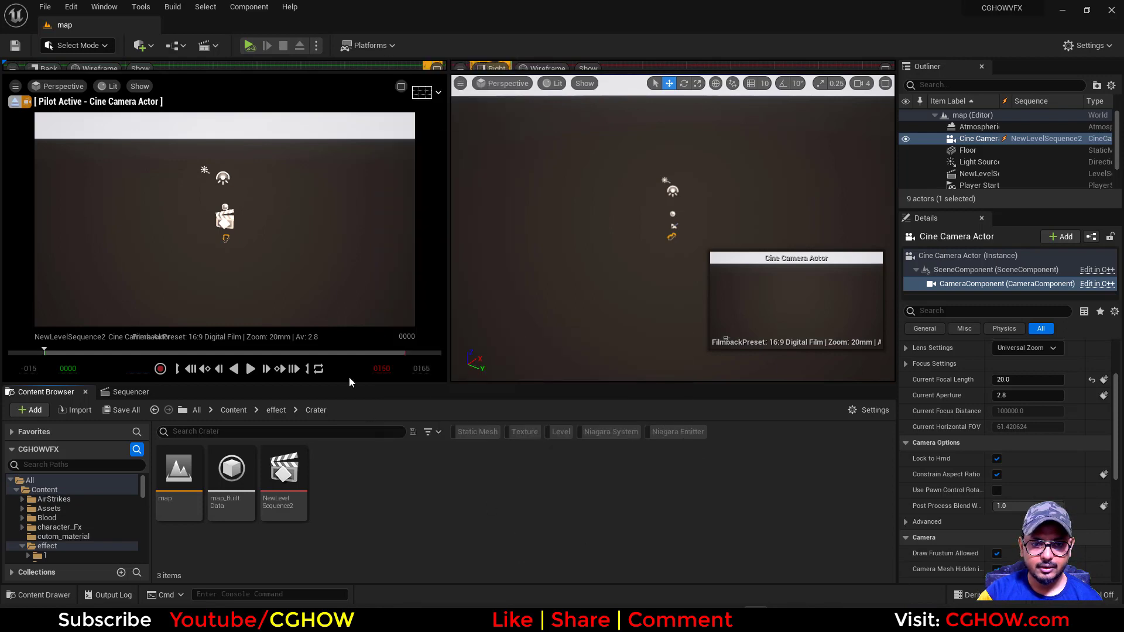
pyautogui.click(553, 473)
pyautogui.click(515, 392)
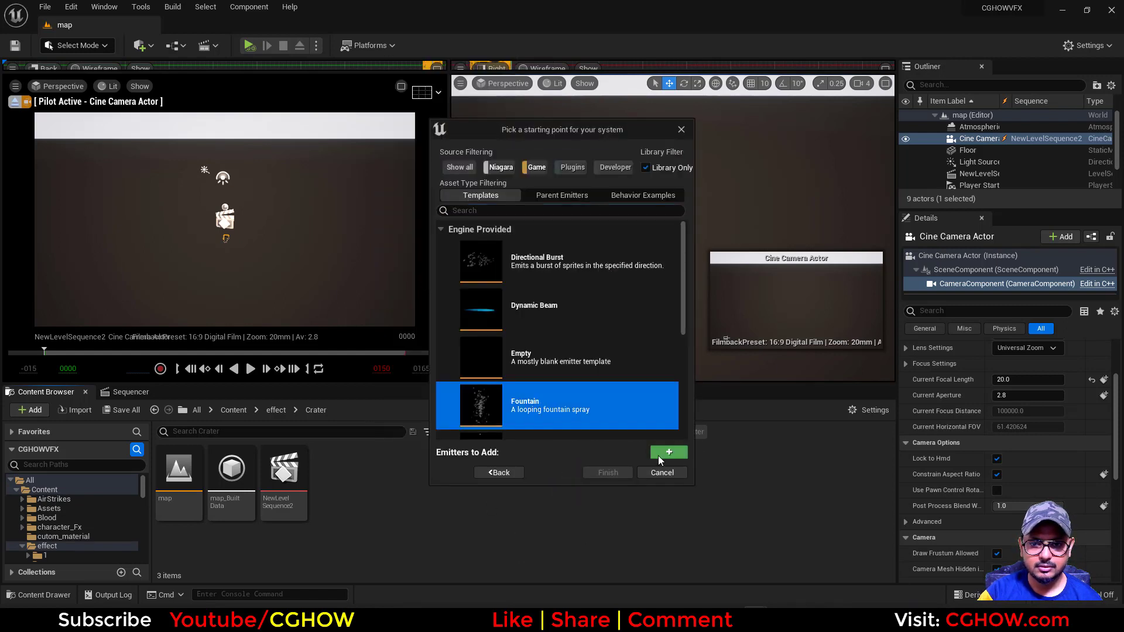
pyautogui.click(660, 454)
pyautogui.click(617, 474)
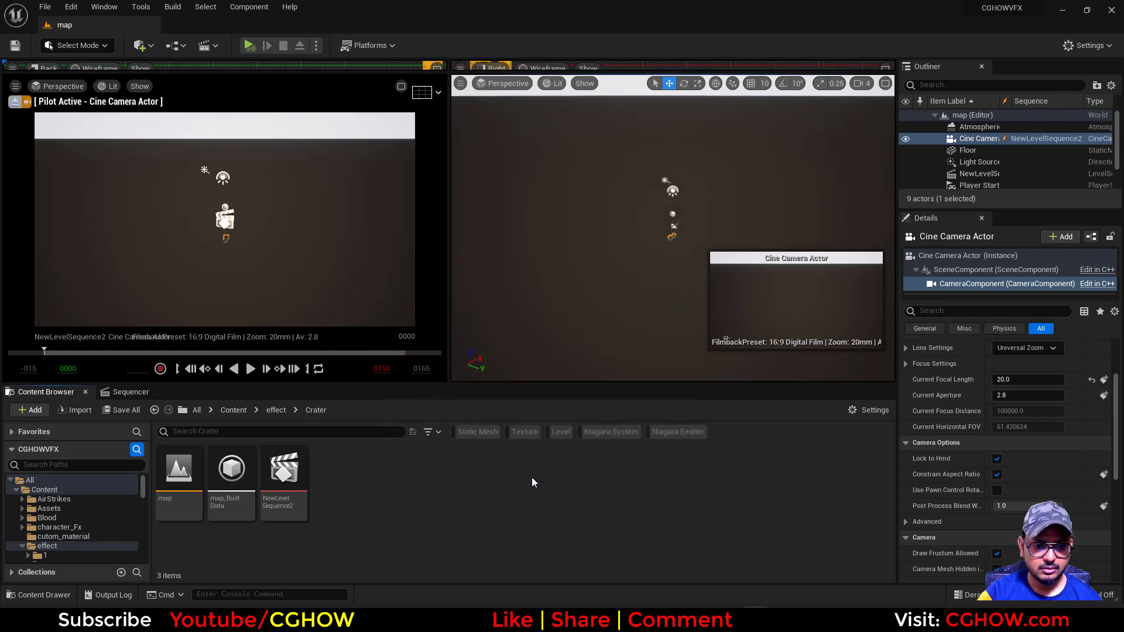
# Name the new Niagara system FX, open it and dock its editor alongside the map
pyautogui.write('FX')
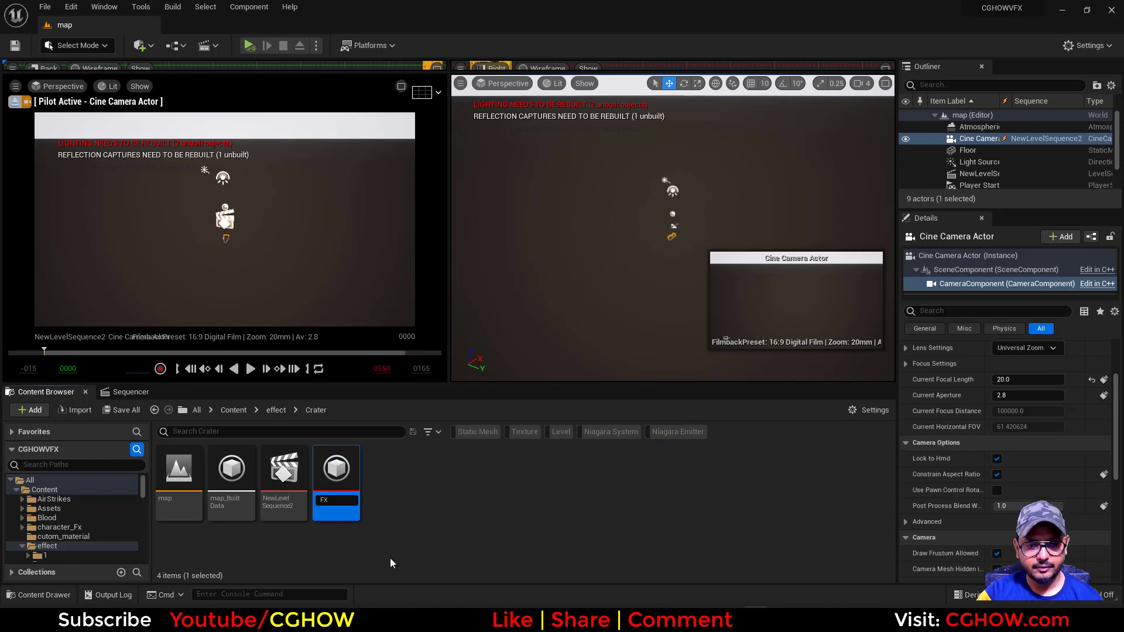
pyautogui.press('Return')
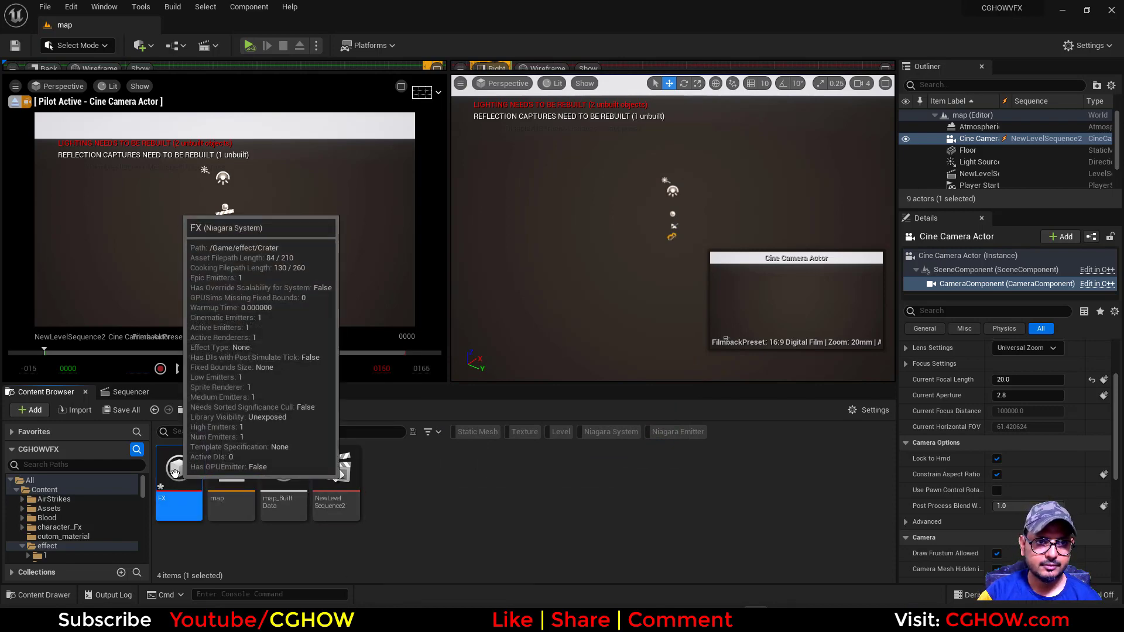
pyautogui.doubleClick(176, 485)
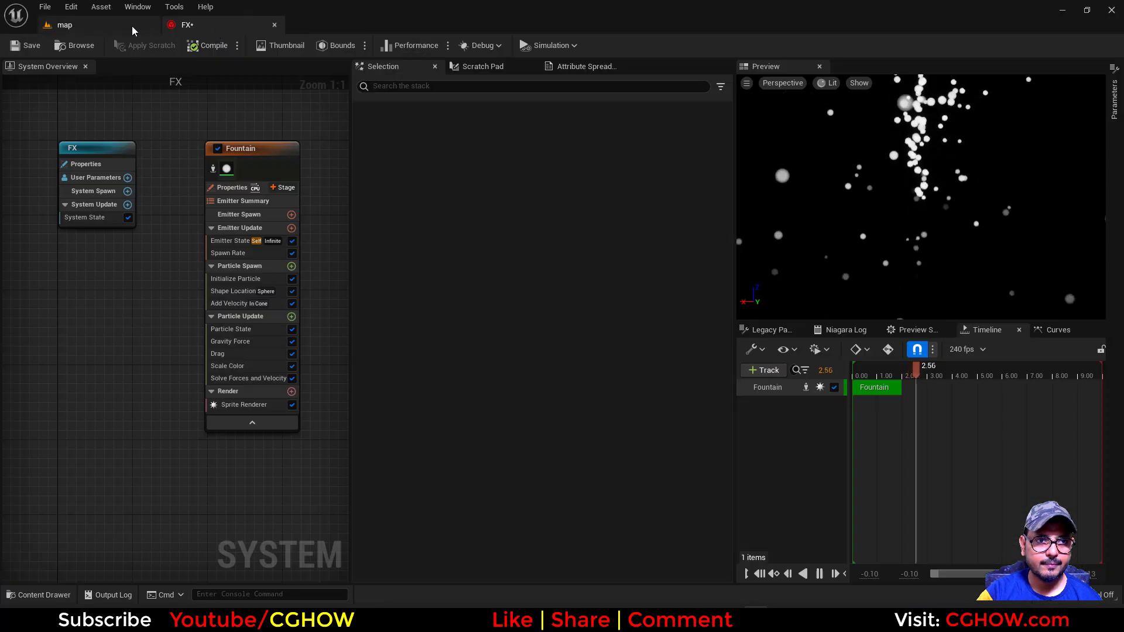
pyautogui.click(132, 26)
# Search all project content for static meshes matching "rock", examine the available shapes, and clear the search
pyautogui.click(71, 482)
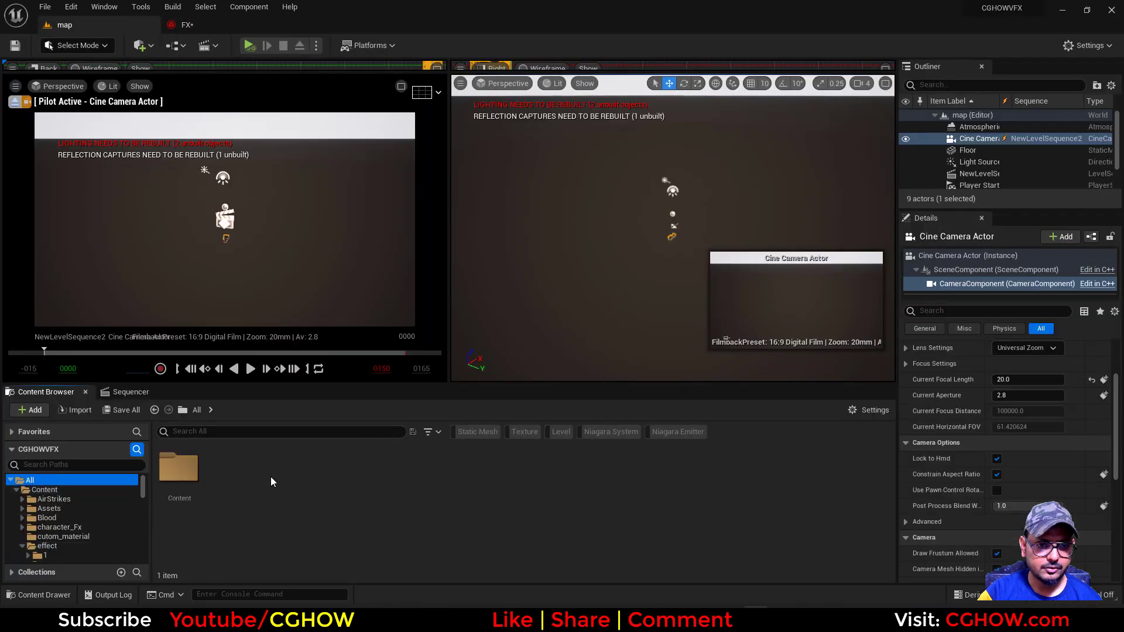
pyautogui.click(208, 431)
pyautogui.click(477, 432)
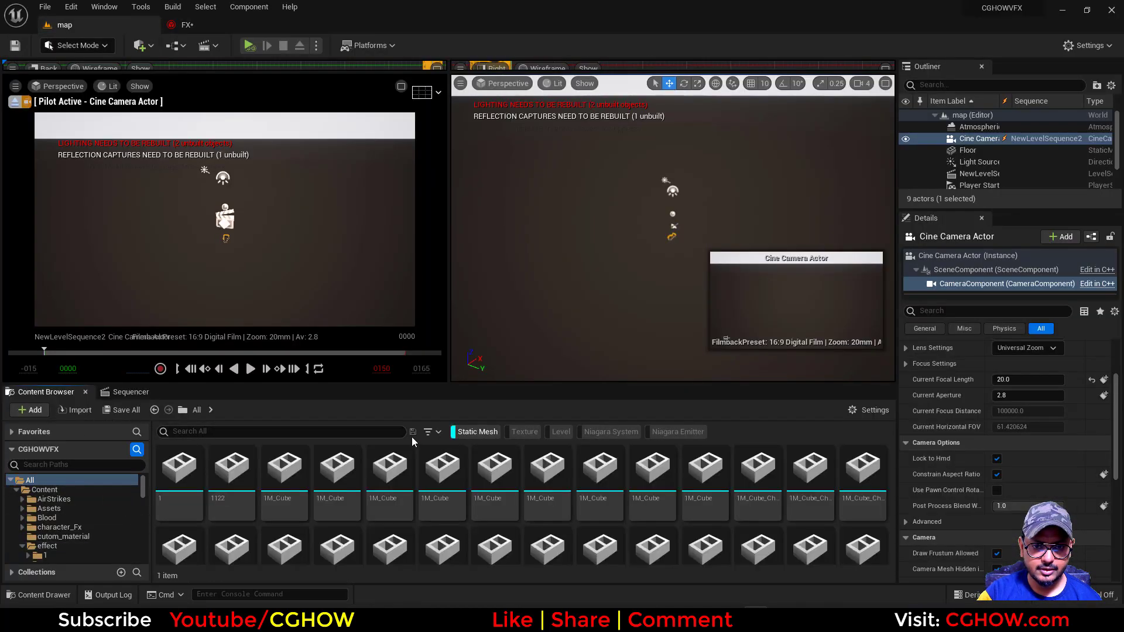
pyautogui.write('rock')
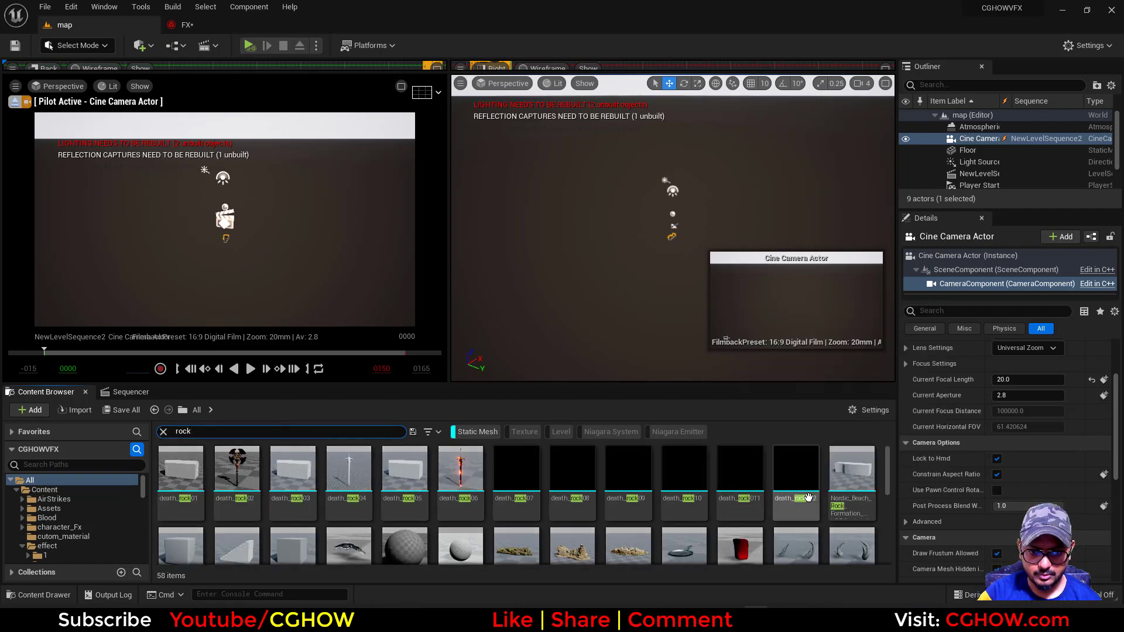
pyautogui.scroll(-1, 785, 513)
pyautogui.scroll(-3, 786, 512)
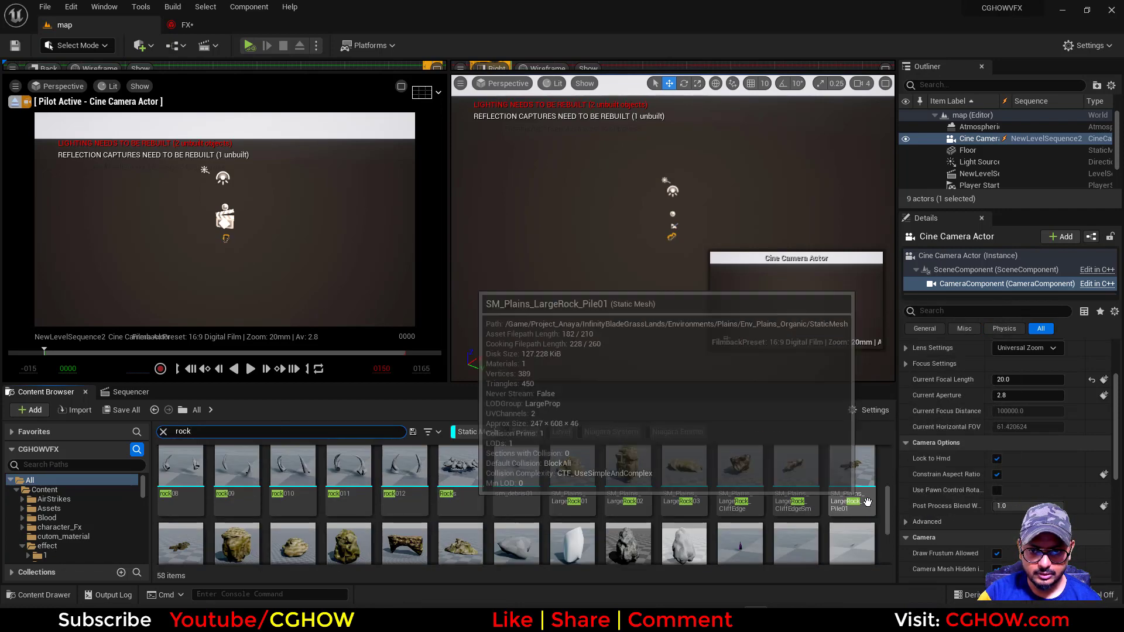
pyautogui.scroll(-1, 754, 467)
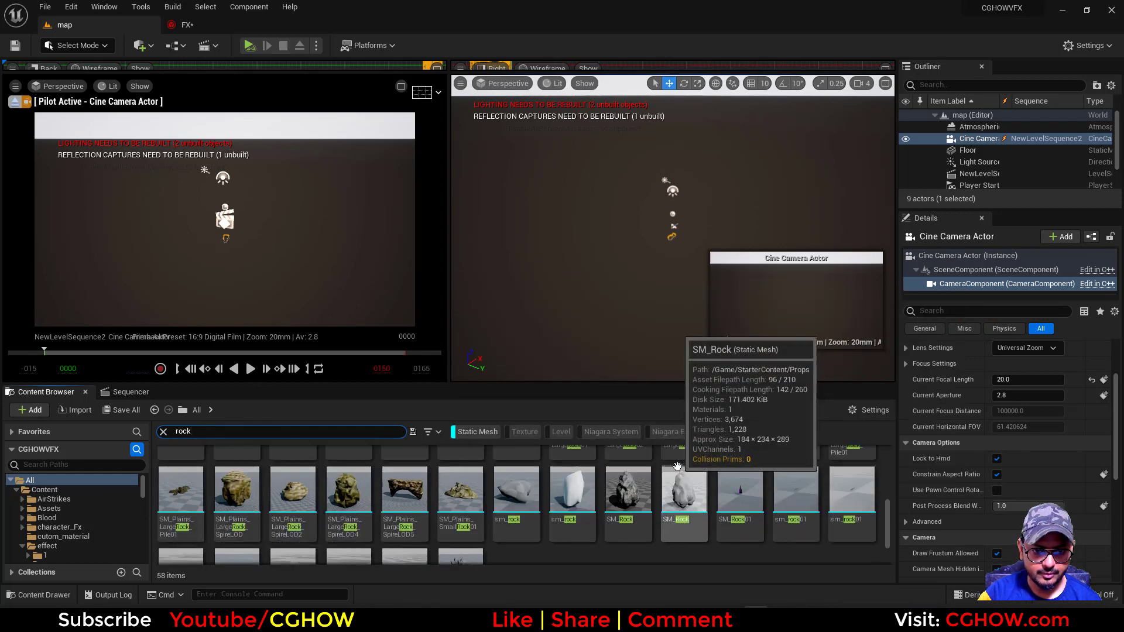
pyautogui.scroll(2, 677, 479)
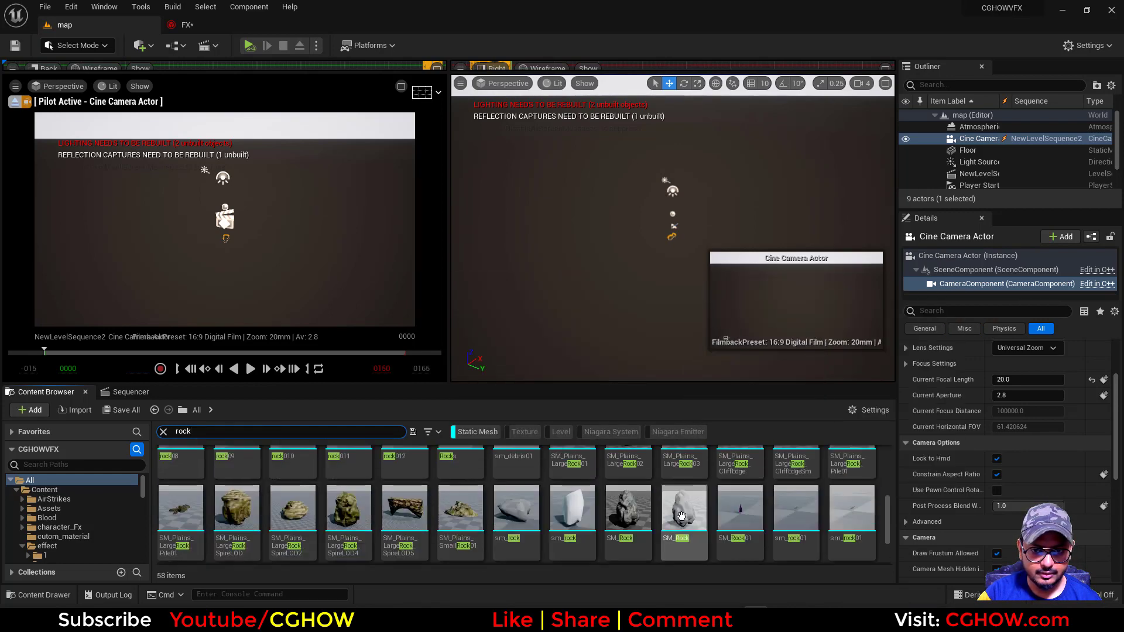
pyautogui.scroll(3, 849, 515)
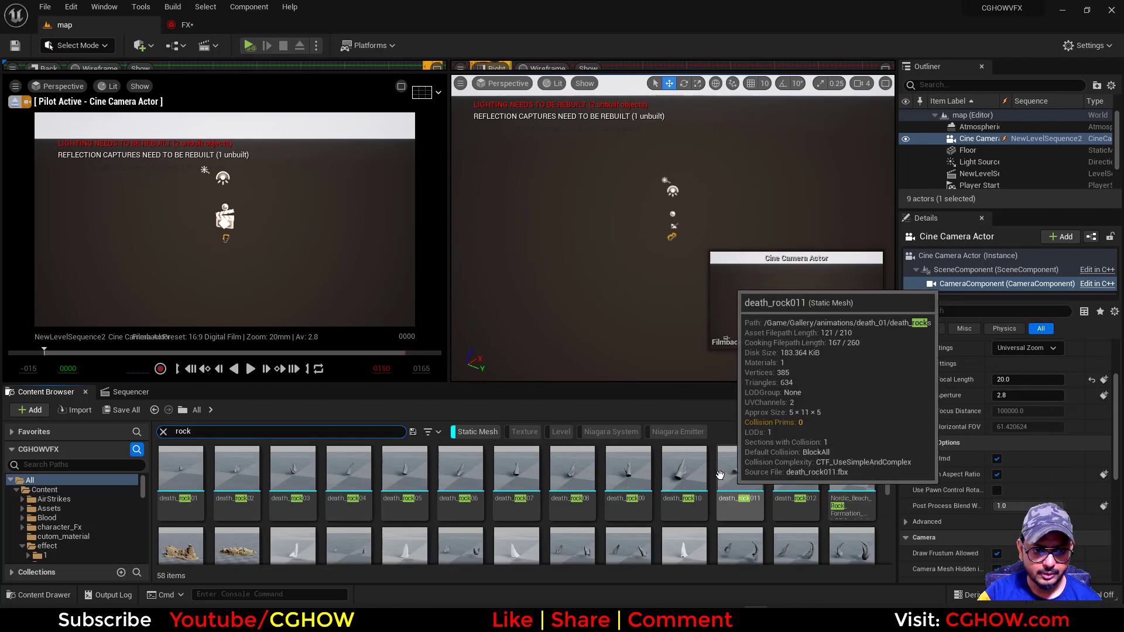
pyautogui.click(163, 431)
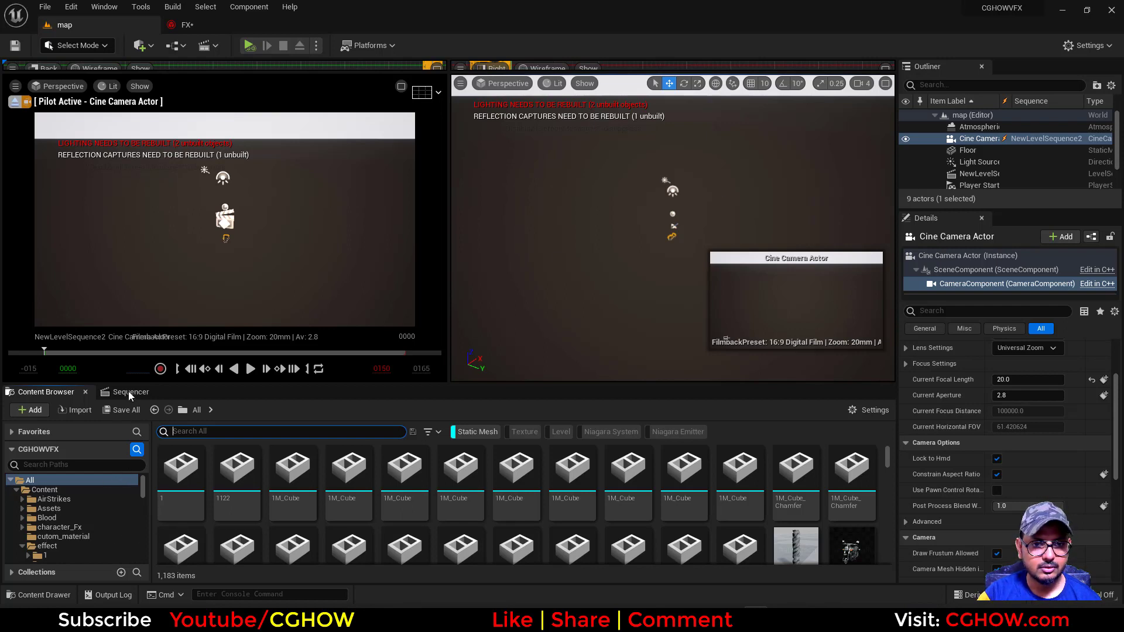
# Open Quixel Bridge and dock it between the Content Browser and the Sequencer
pyautogui.click(139, 45)
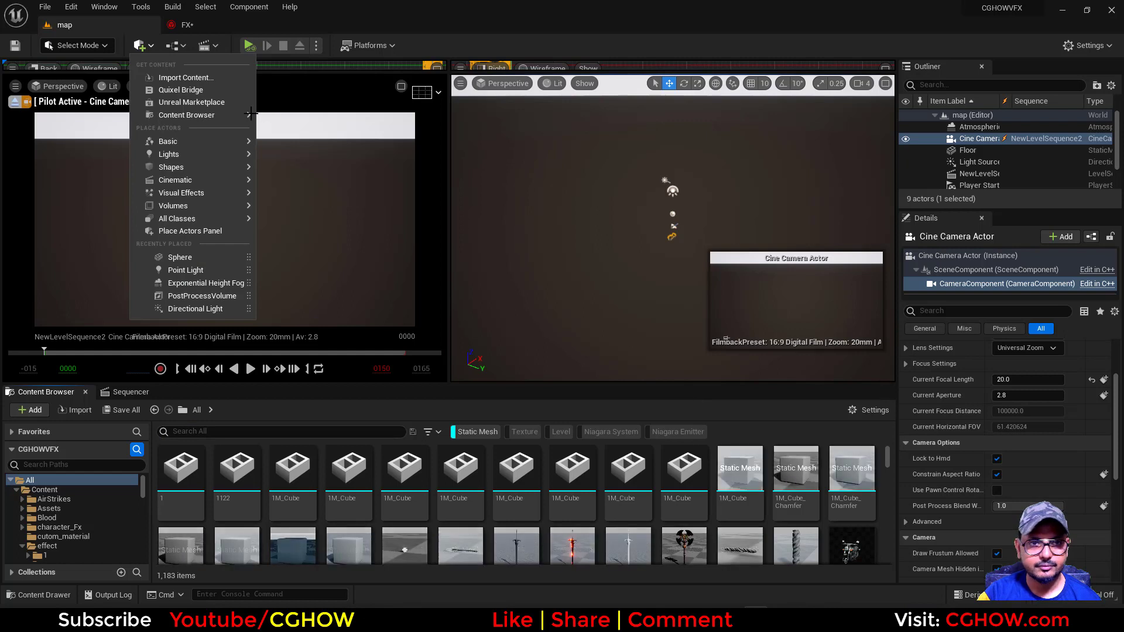
pyautogui.click(171, 91)
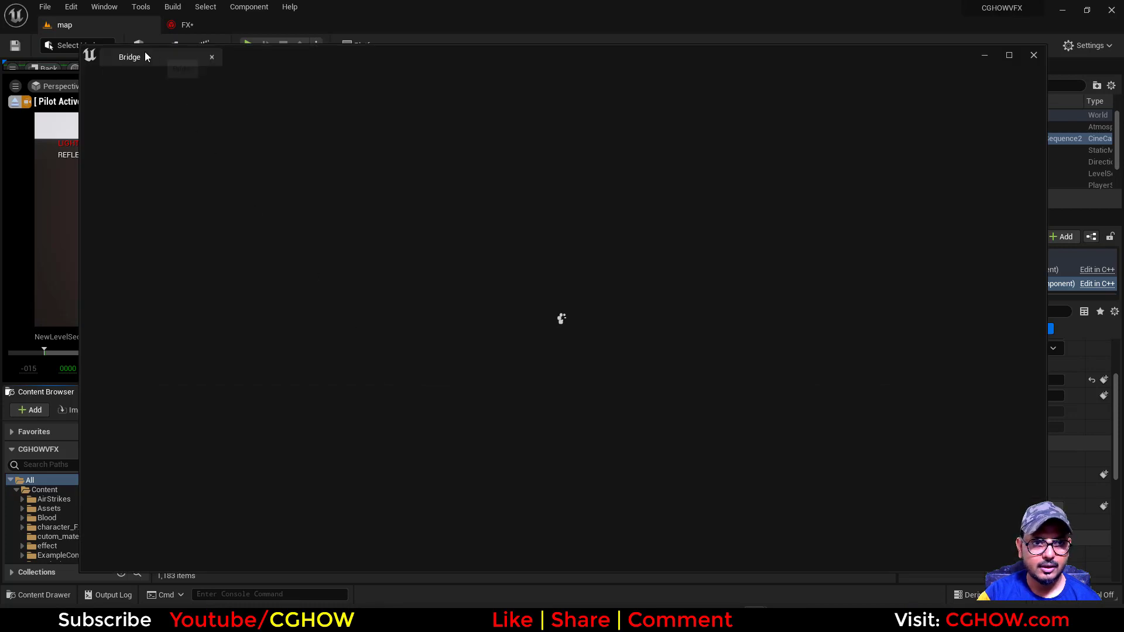
pyautogui.moveTo(145, 54); pyautogui.dragTo(147, 396)
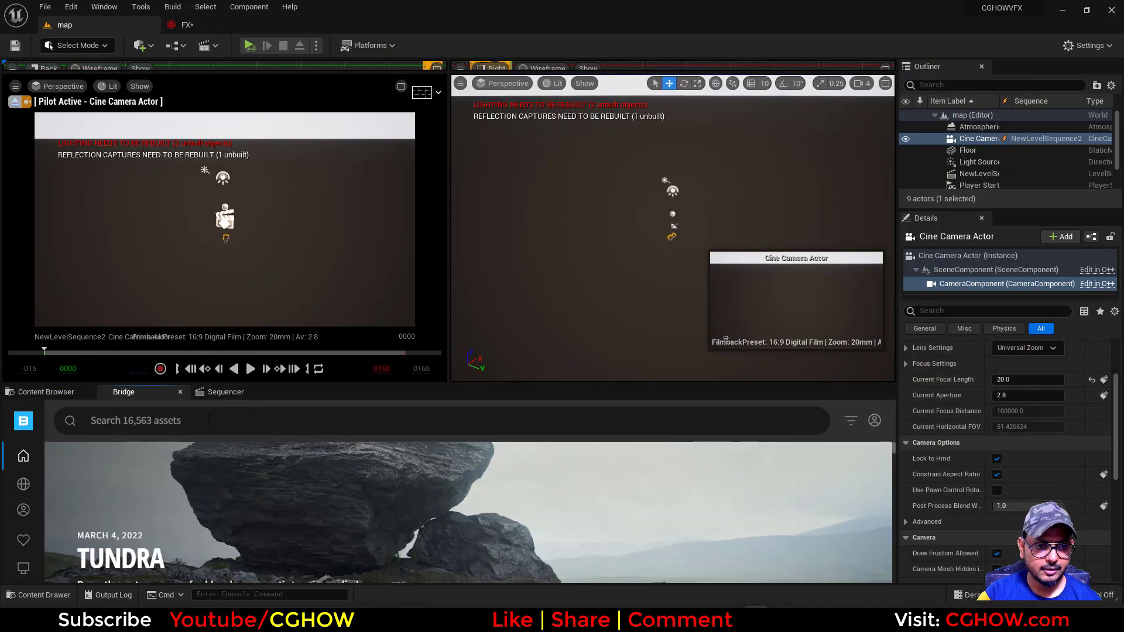
# Search the Bridge library for "Rock" and examine the available boulder and stone assets for a suitable shape
pyautogui.click(210, 420)
pyautogui.write('rock')
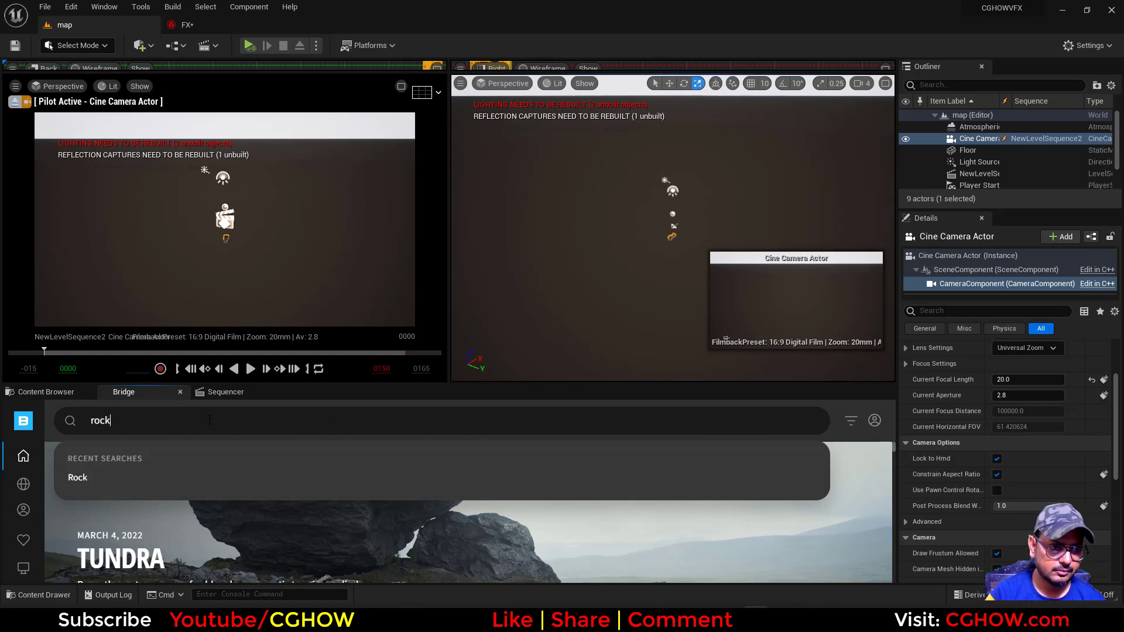
pyautogui.press('Return')
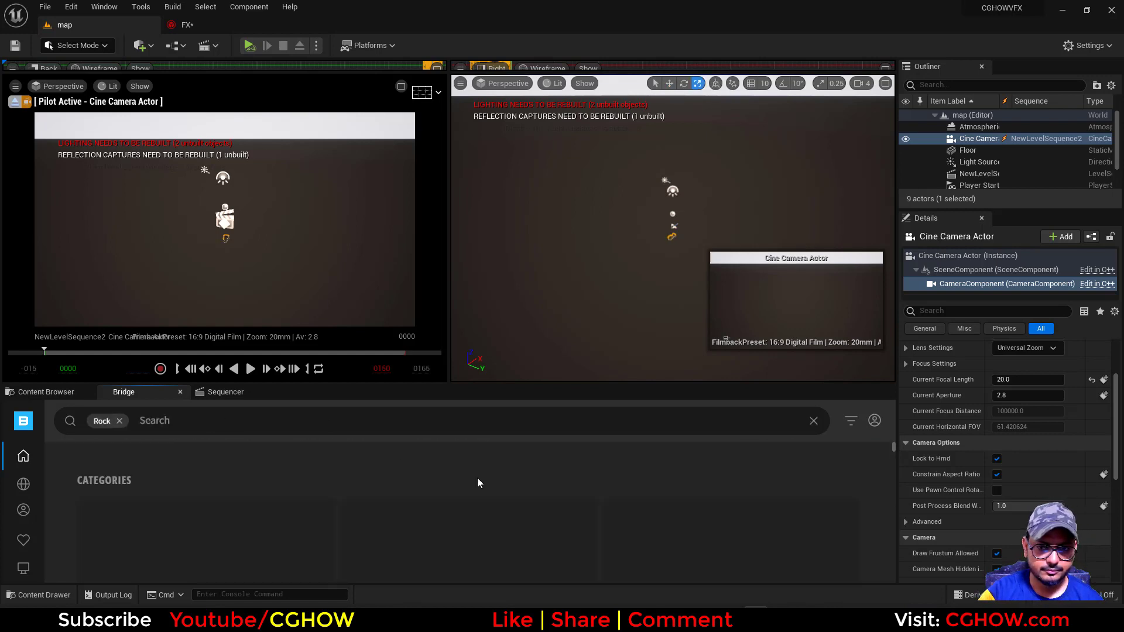
pyautogui.scroll(-8, 599, 501)
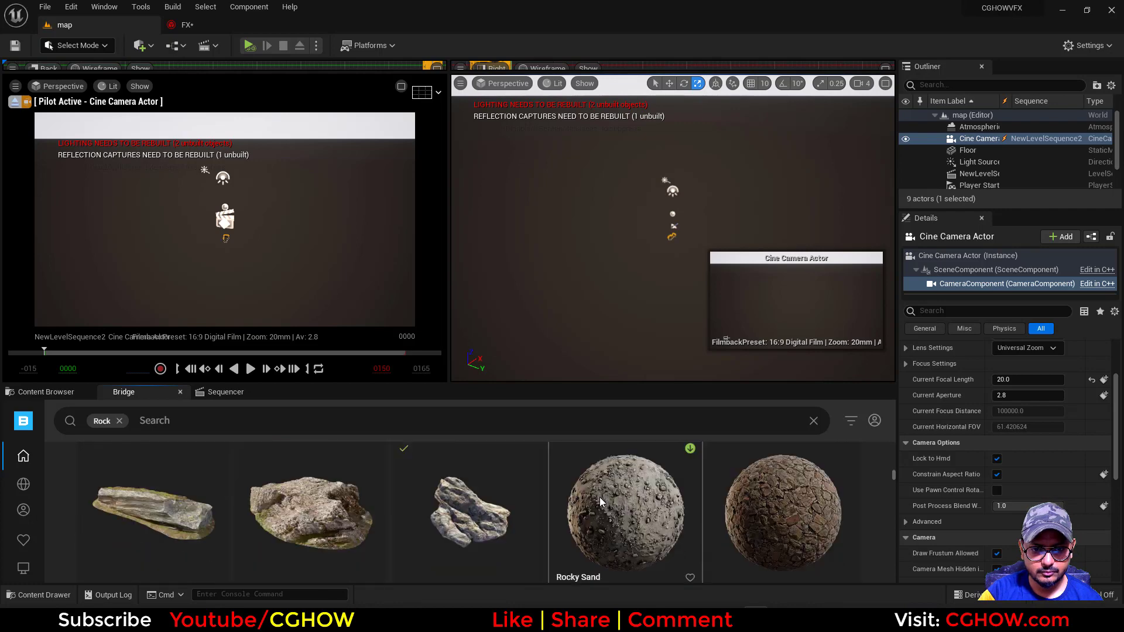
pyautogui.scroll(-6, 599, 496)
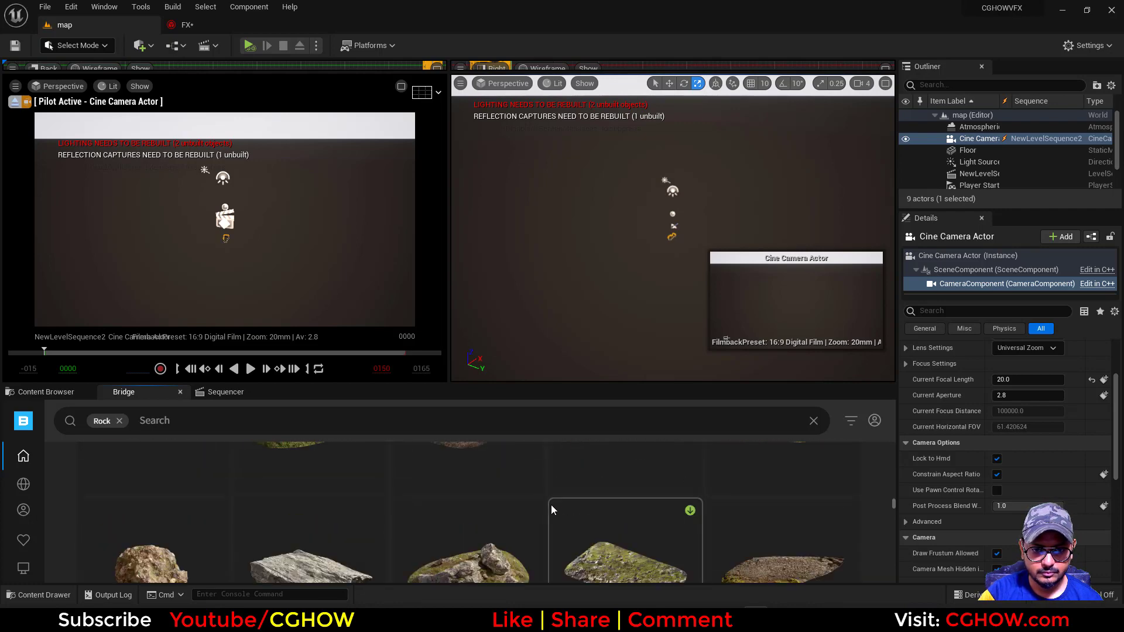
pyautogui.scroll(-4, 550, 505)
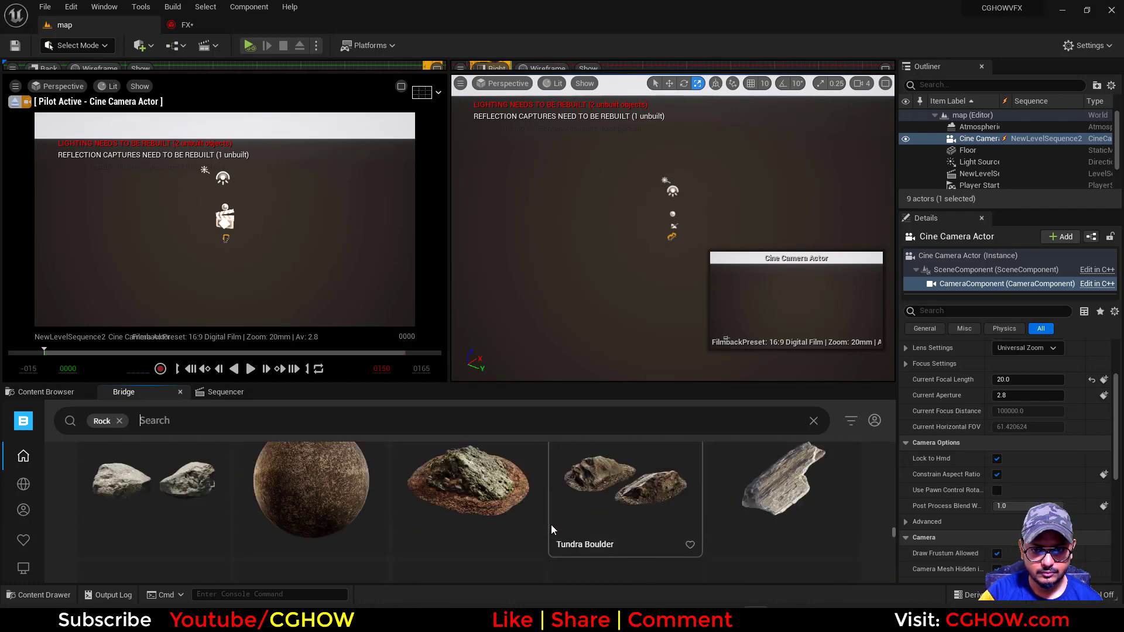
pyautogui.scroll(-4, 550, 525)
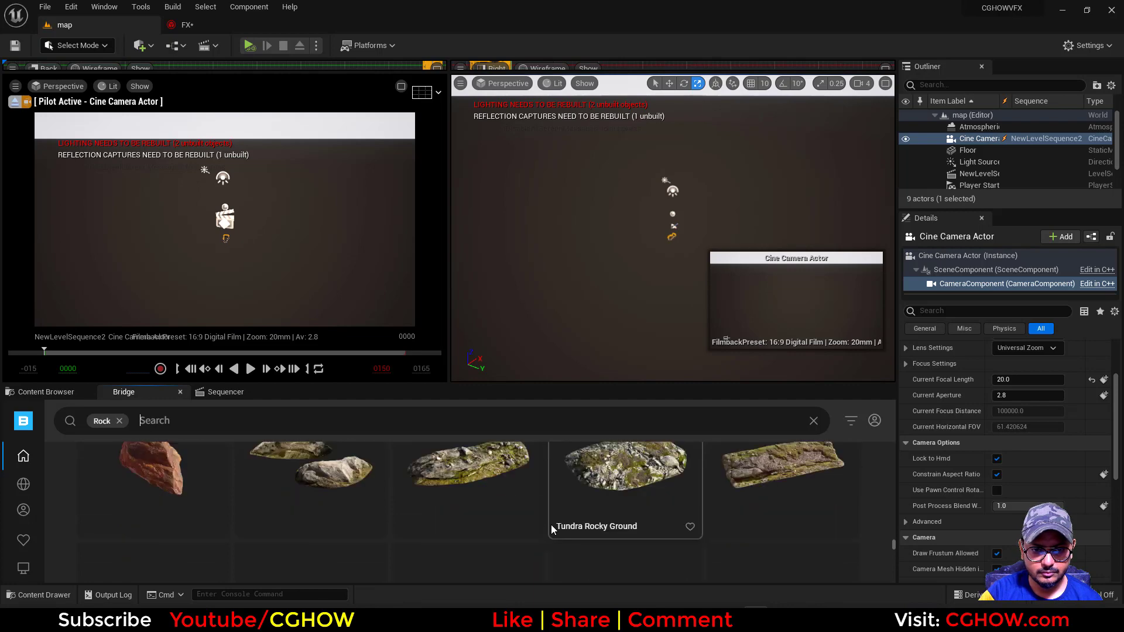
pyautogui.scroll(1, 343, 478)
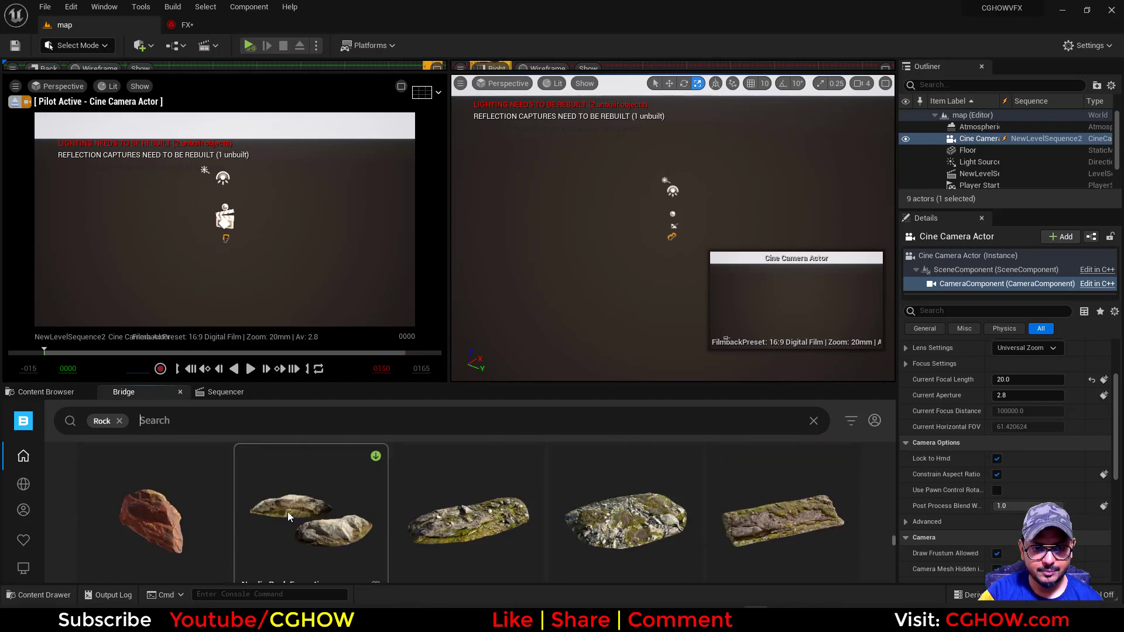
pyautogui.scroll(-3, 554, 508)
pyautogui.scroll(3, 554, 509)
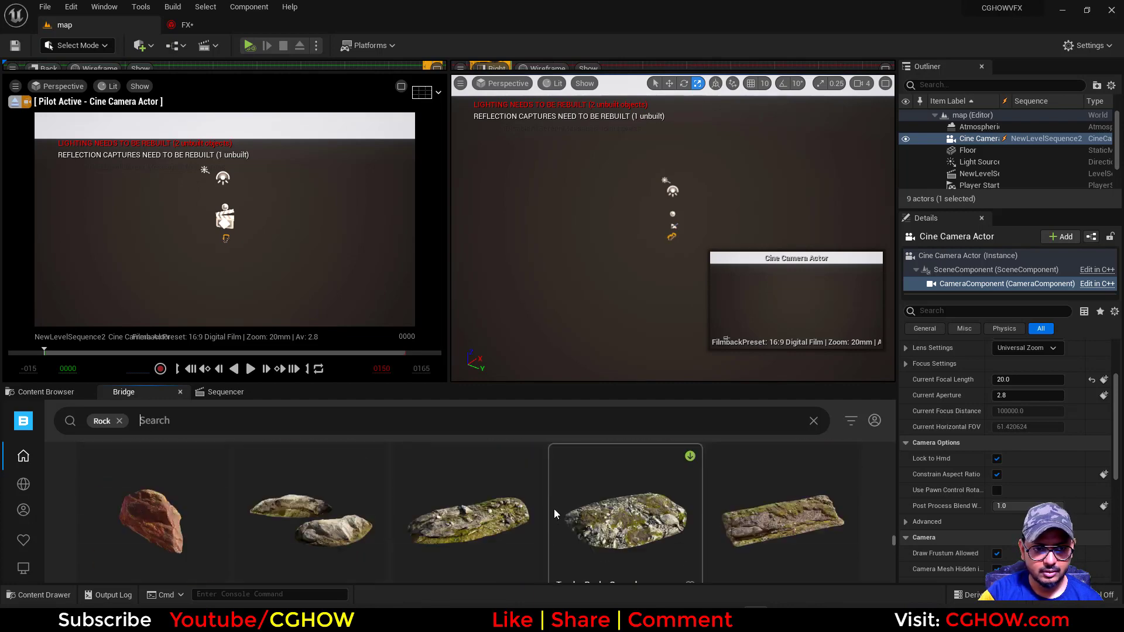
pyautogui.scroll(-1, 164, 511)
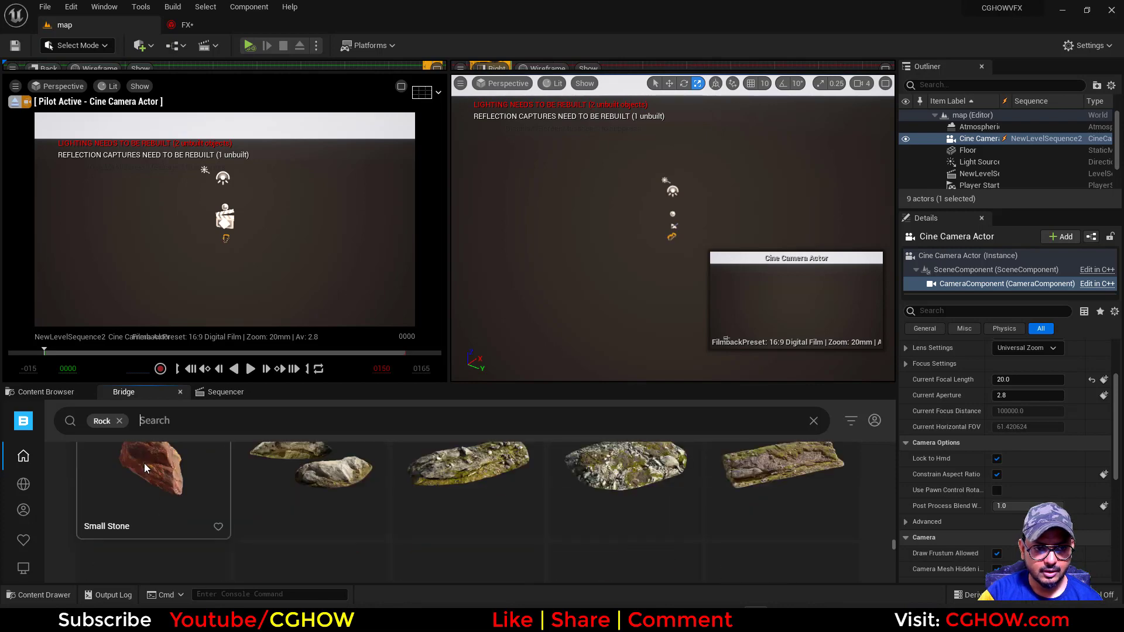
pyautogui.scroll(-1, 234, 503)
pyautogui.scroll(-3, 303, 504)
pyautogui.scroll(2, 303, 503)
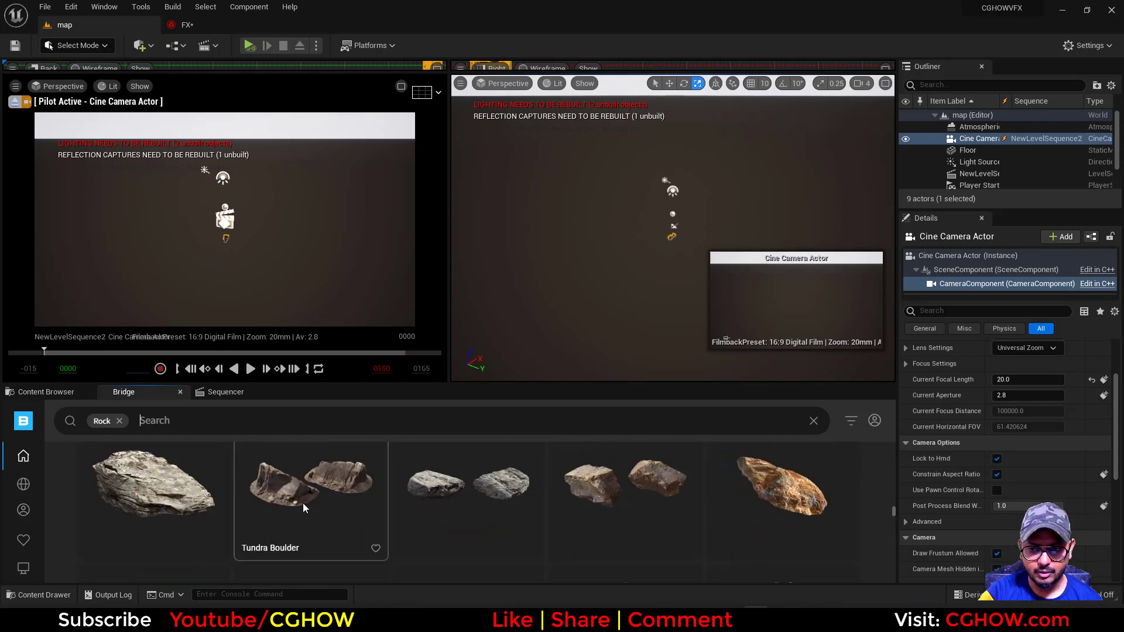
pyautogui.scroll(-5, 781, 502)
pyautogui.scroll(-10, 495, 494)
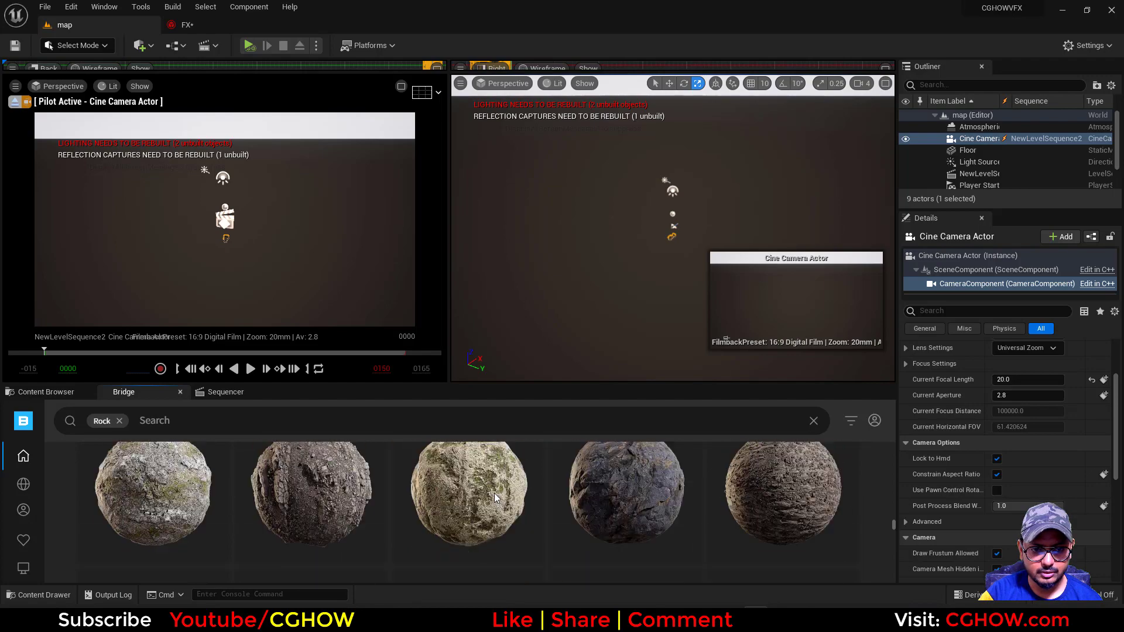
pyautogui.scroll(-10, 494, 493)
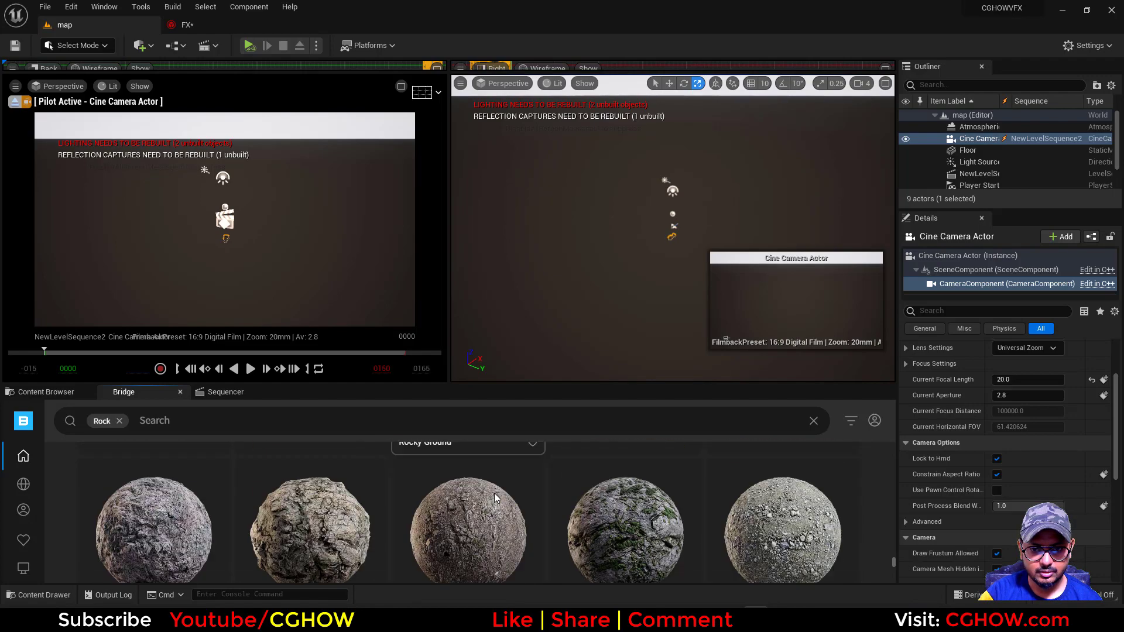
pyautogui.scroll(-5, 493, 492)
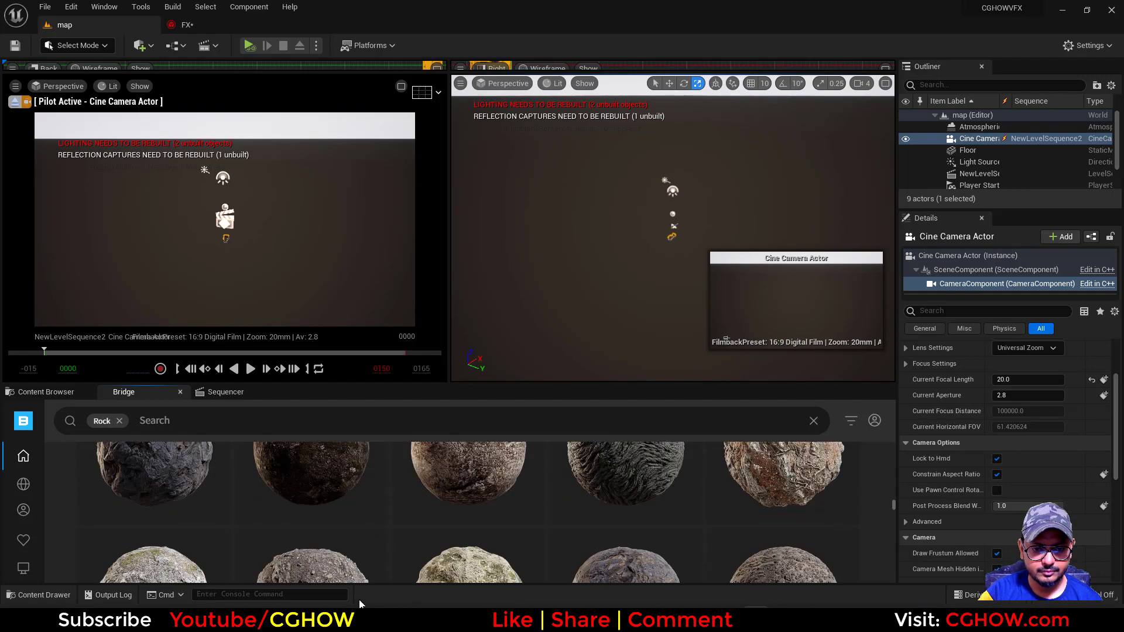
pyautogui.scroll(15, 687, 517)
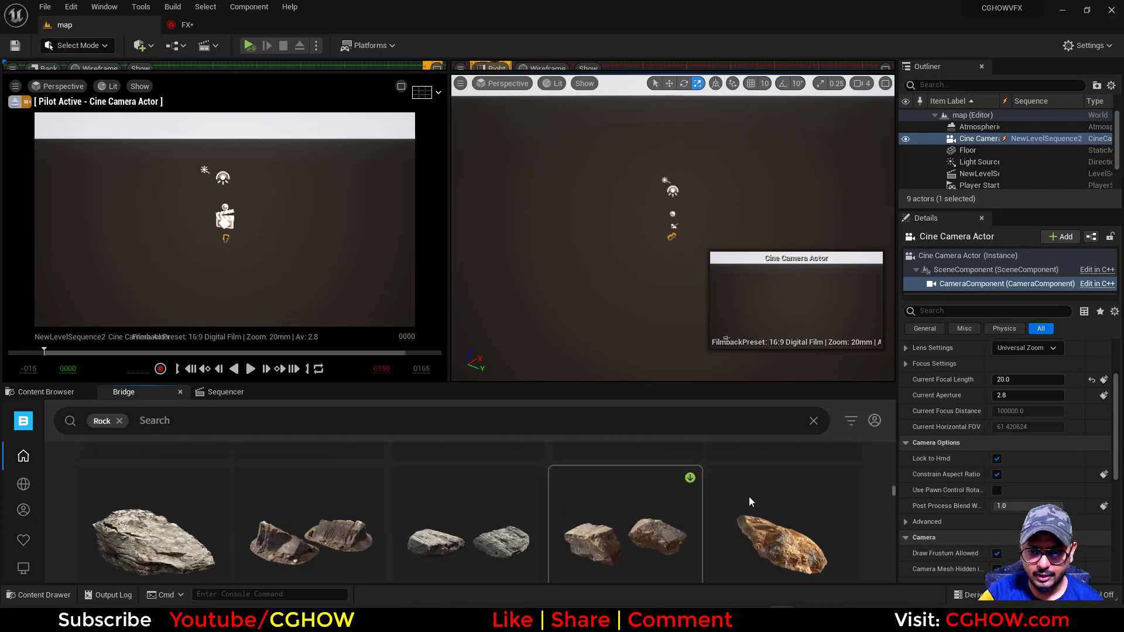
pyautogui.scroll(-5, 832, 512)
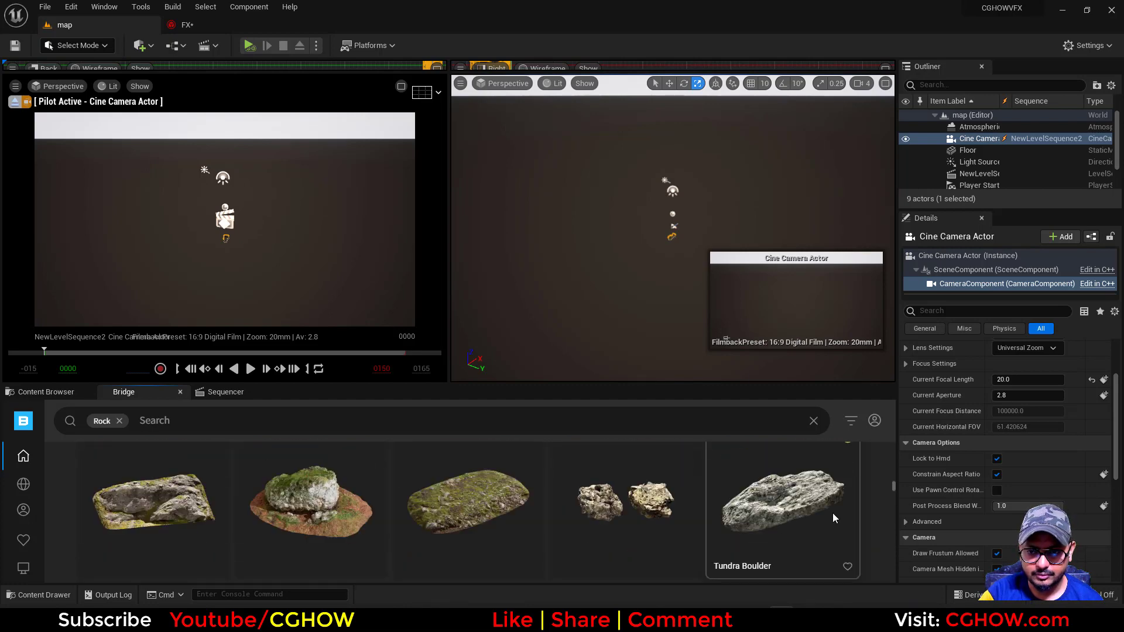
pyautogui.scroll(-1, 815, 517)
pyautogui.scroll(4, 815, 517)
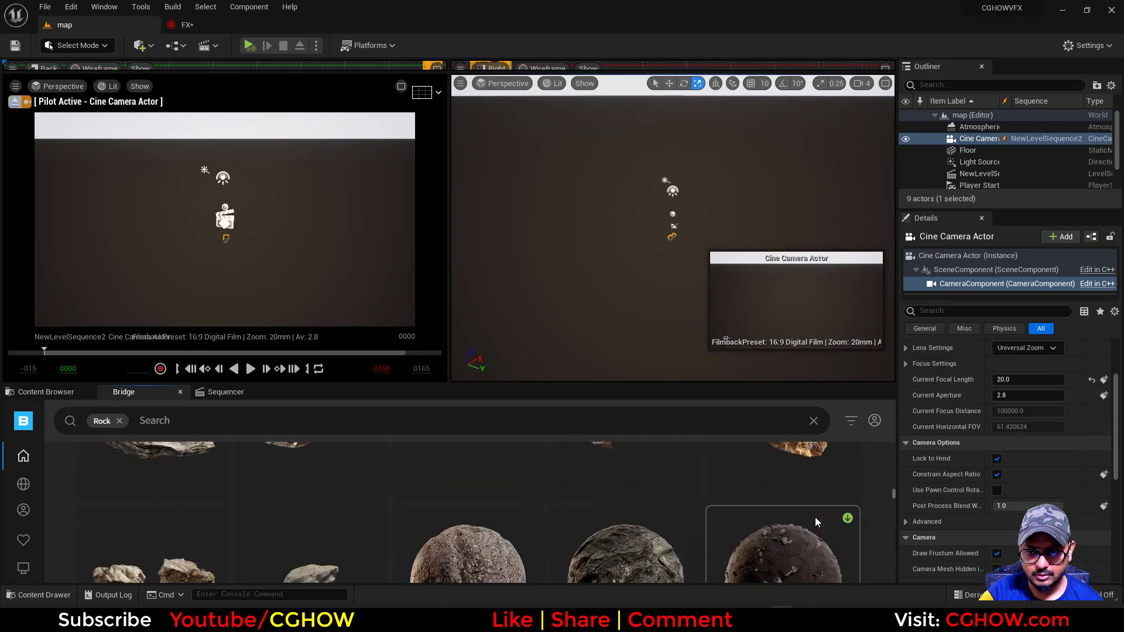
# Select the orange-brown Small Stone asset, download it at Medium Quality and add it to the project
pyautogui.click(763, 496)
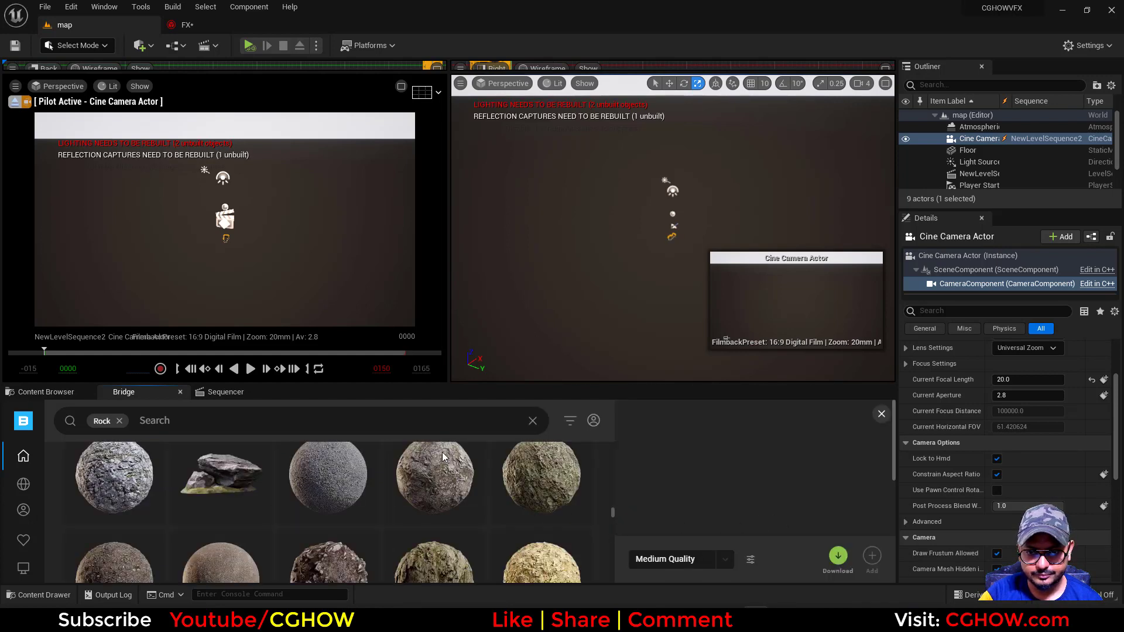
pyautogui.scroll(5, 416, 520)
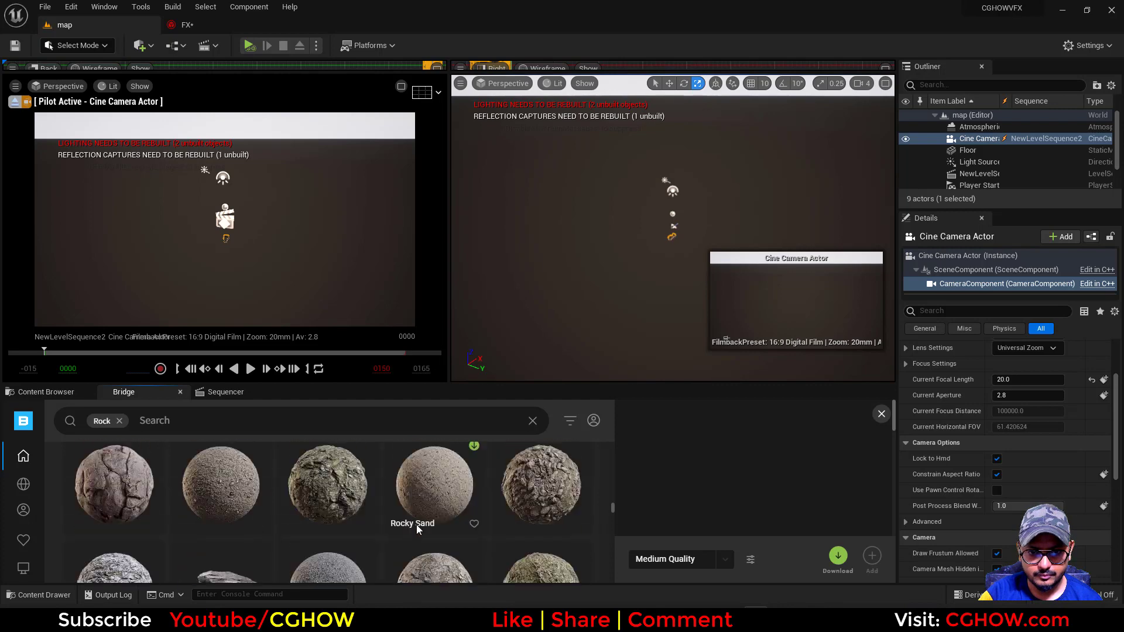
pyautogui.scroll(5, 484, 521)
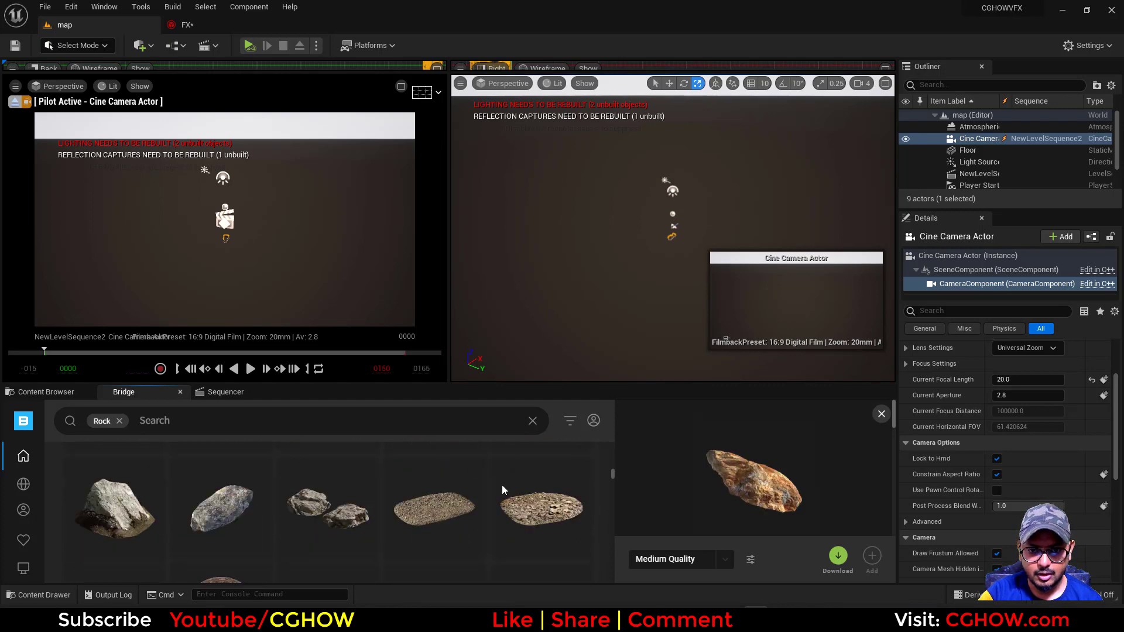
pyautogui.scroll(6, 433, 541)
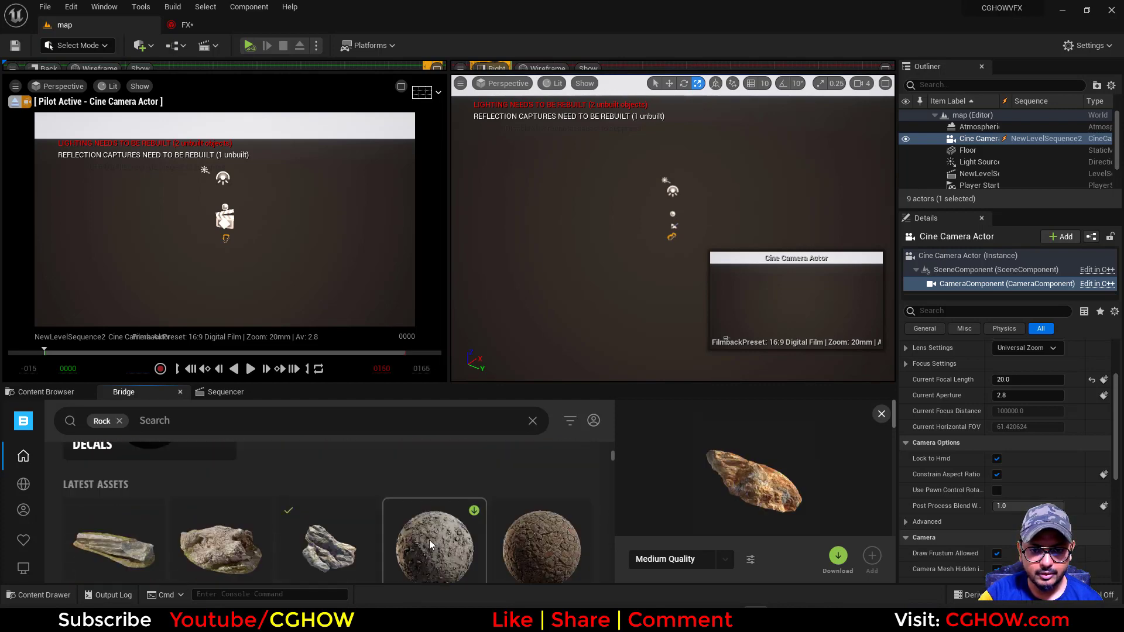
pyautogui.scroll(-6, 430, 546)
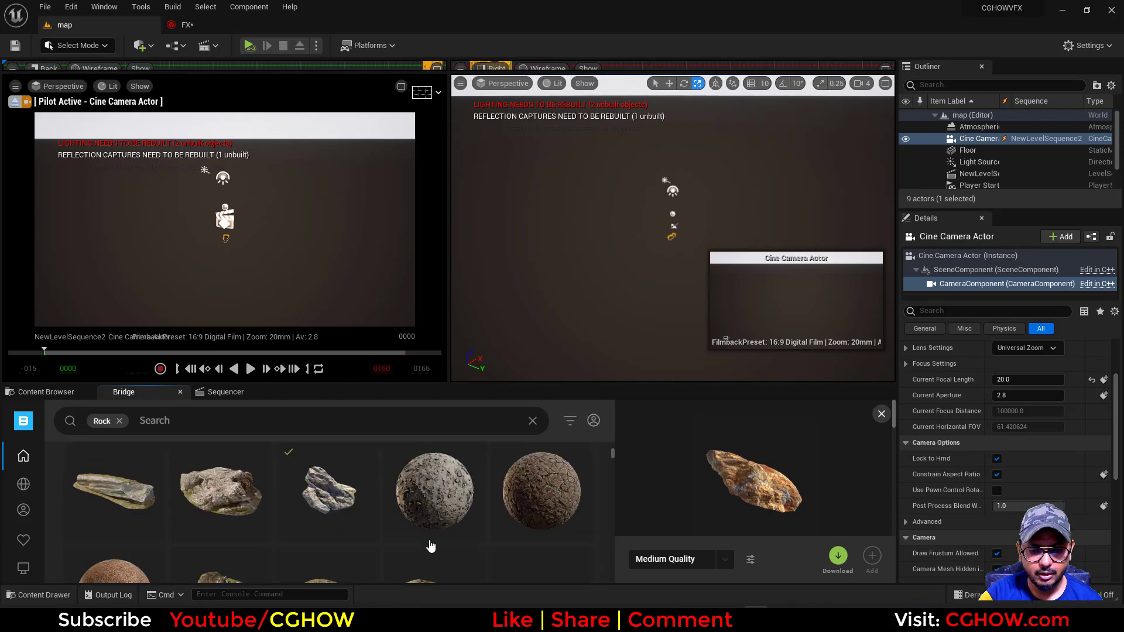
pyautogui.scroll(-5, 430, 544)
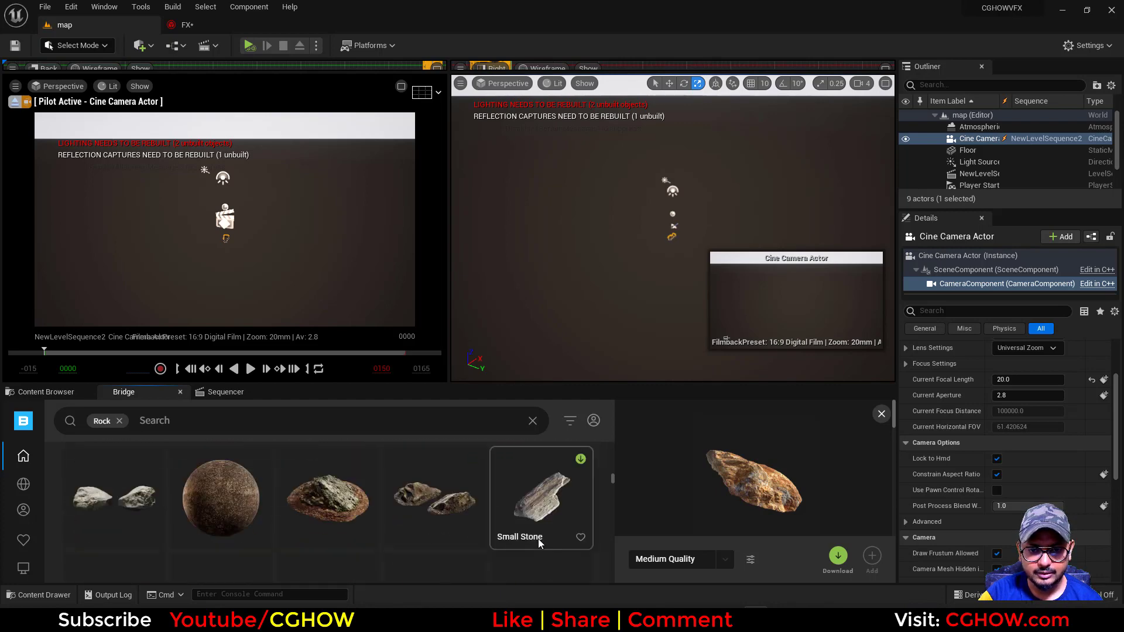
pyautogui.scroll(-3, 402, 524)
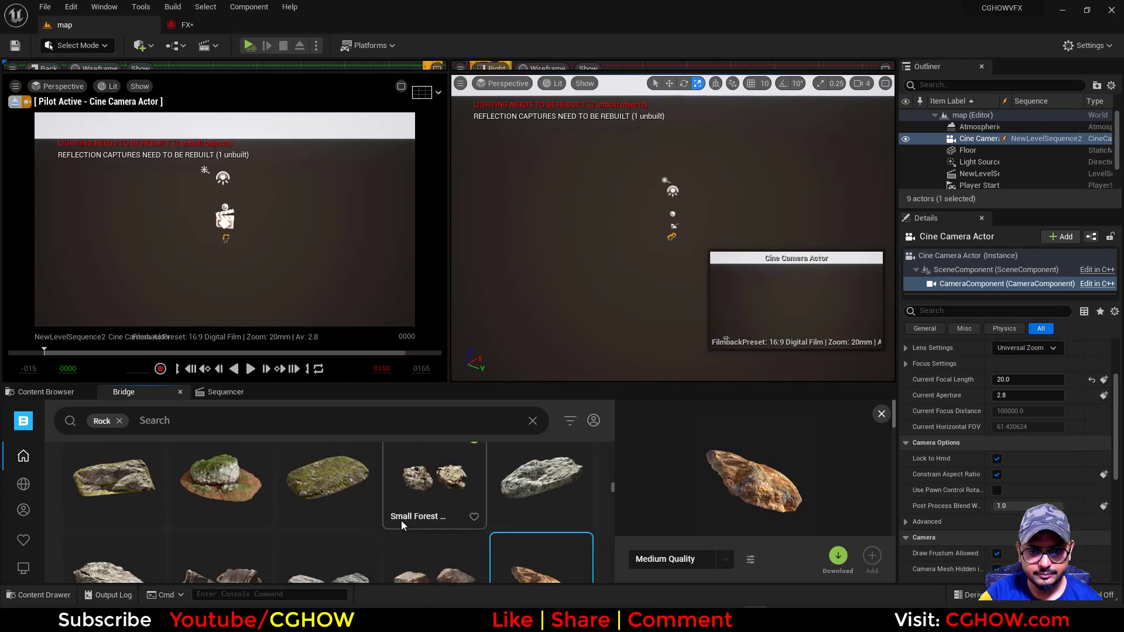
pyautogui.moveTo(539, 518)
pyautogui.mouseDown()
pyautogui.moveTo(548, 312)
pyautogui.moveTo(522, 525)
pyautogui.mouseUp()
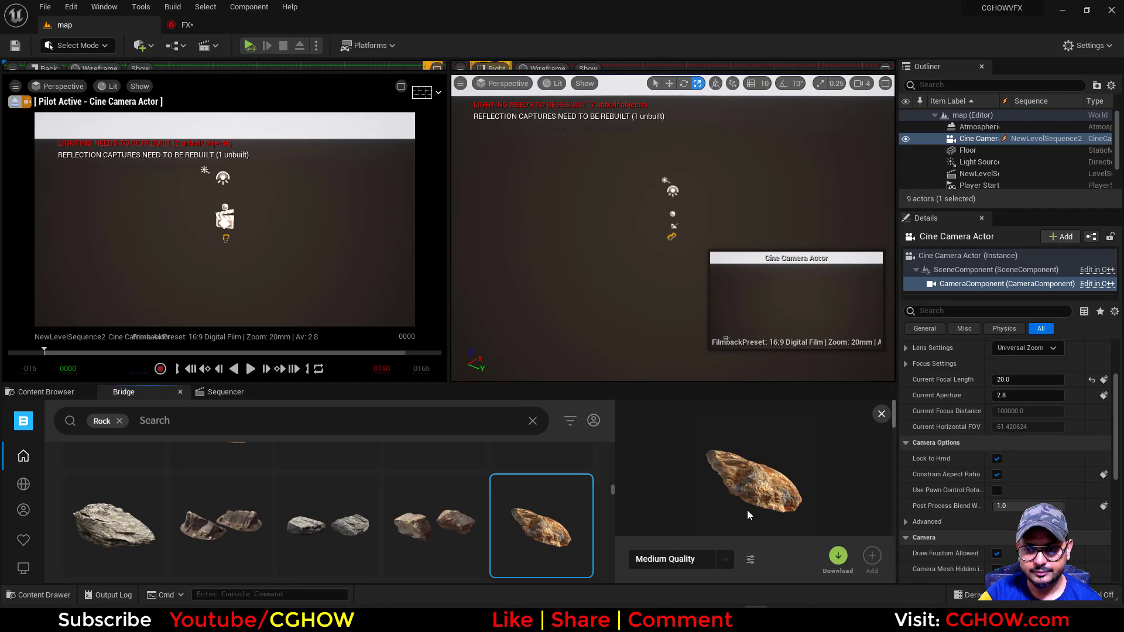
pyautogui.click(837, 556)
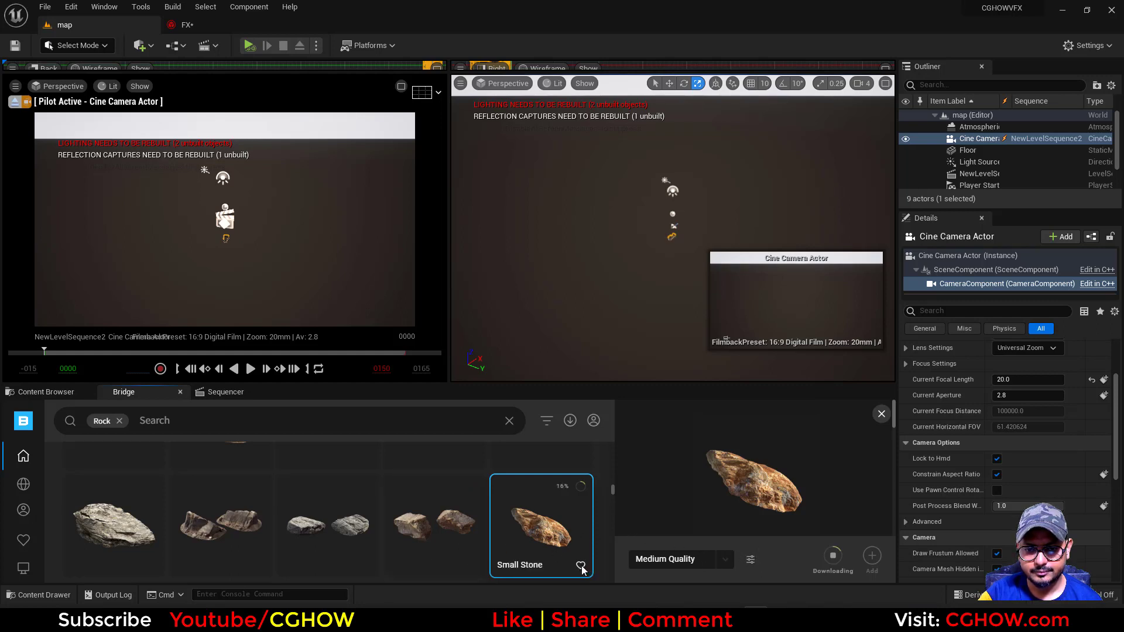
pyautogui.click(580, 565)
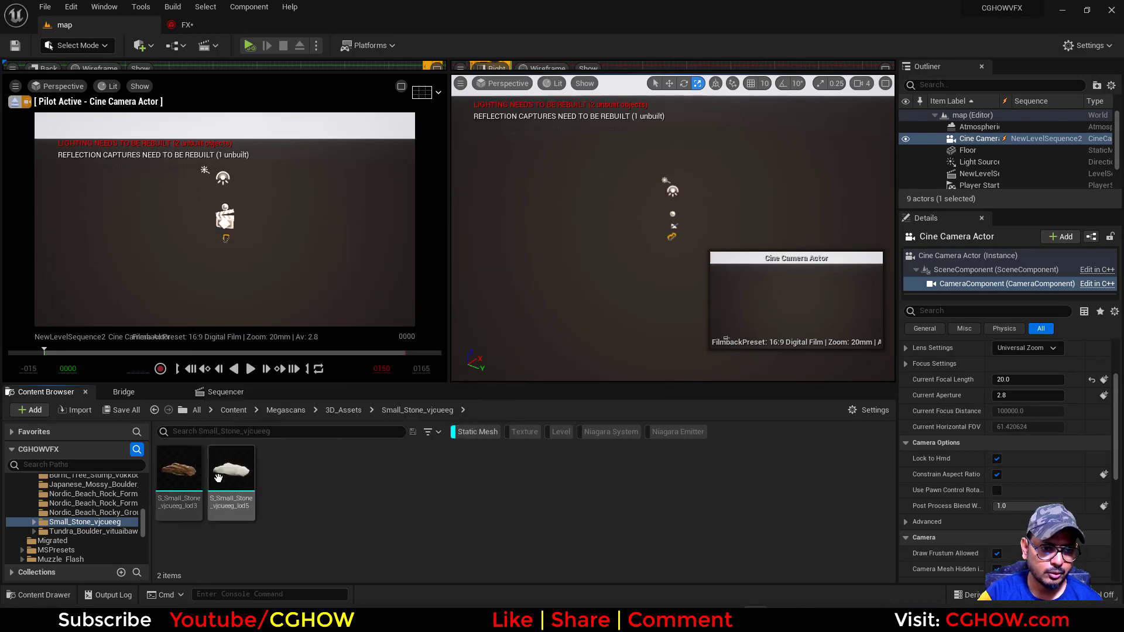
# Replace the Fountain emitter's default renderer in the FX system with a Mesh Renderer and expand its Meshes array
pyautogui.click(188, 485)
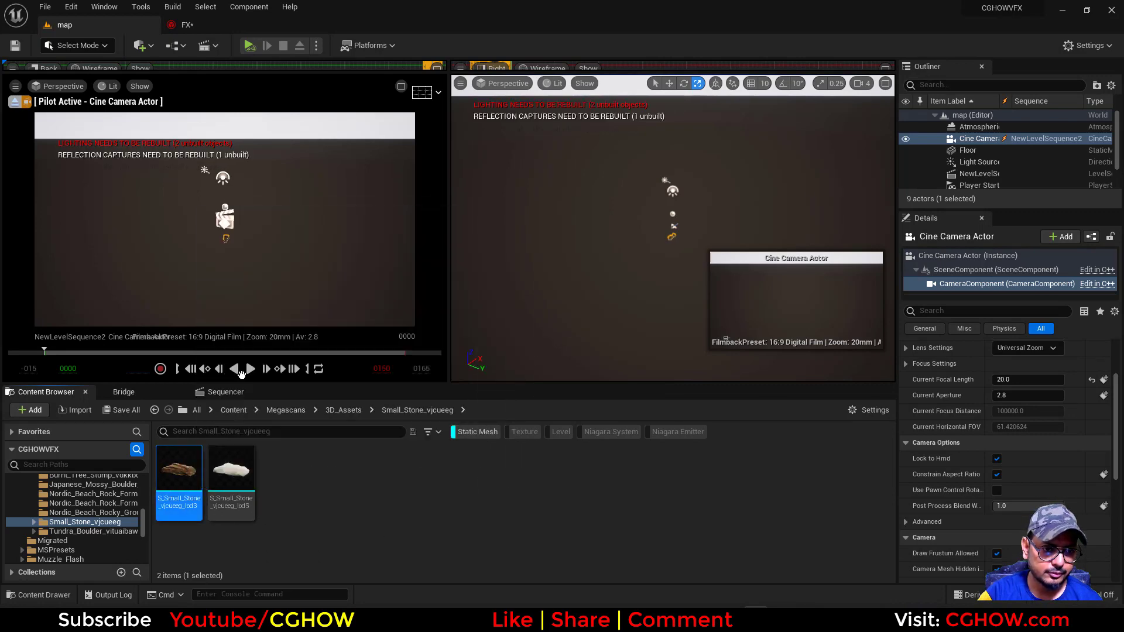
pyautogui.click(205, 26)
pyautogui.moveTo(188, 449); pyautogui.dragTo(120, 424, button='right')
pyautogui.click(179, 371)
pyautogui.press('Delete')
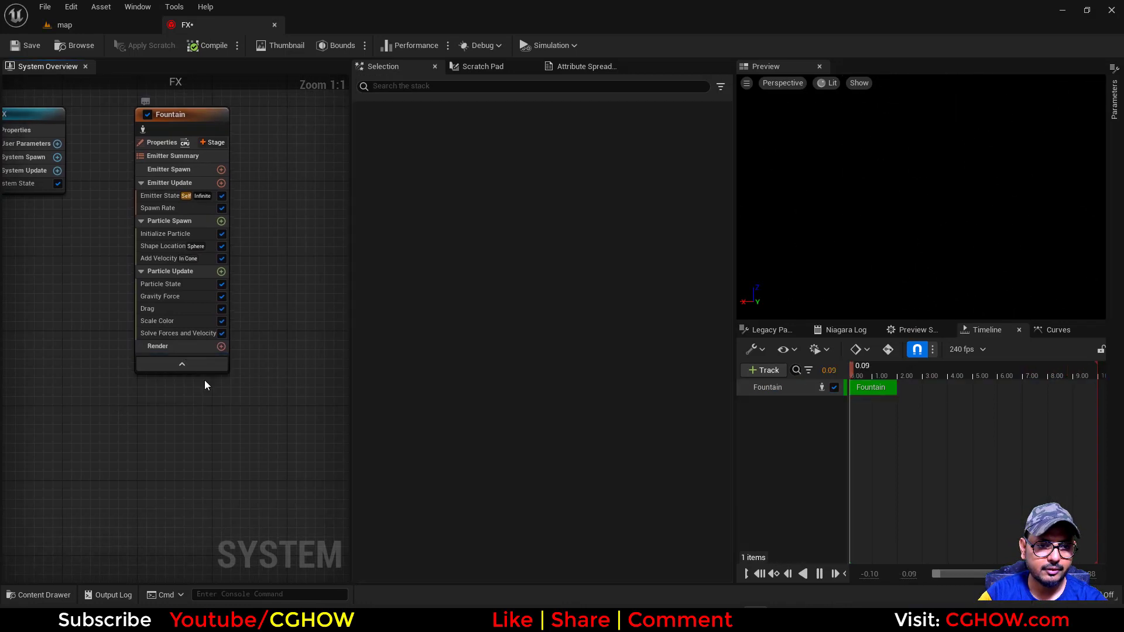
pyautogui.click(221, 346)
pyautogui.click(257, 416)
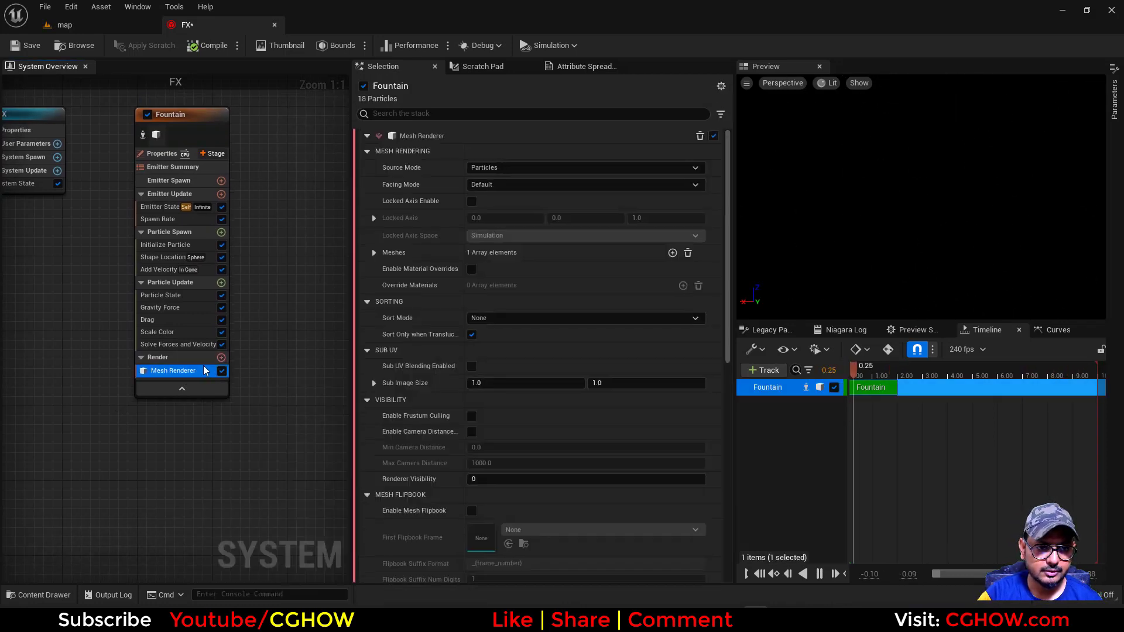
pyautogui.click(374, 252)
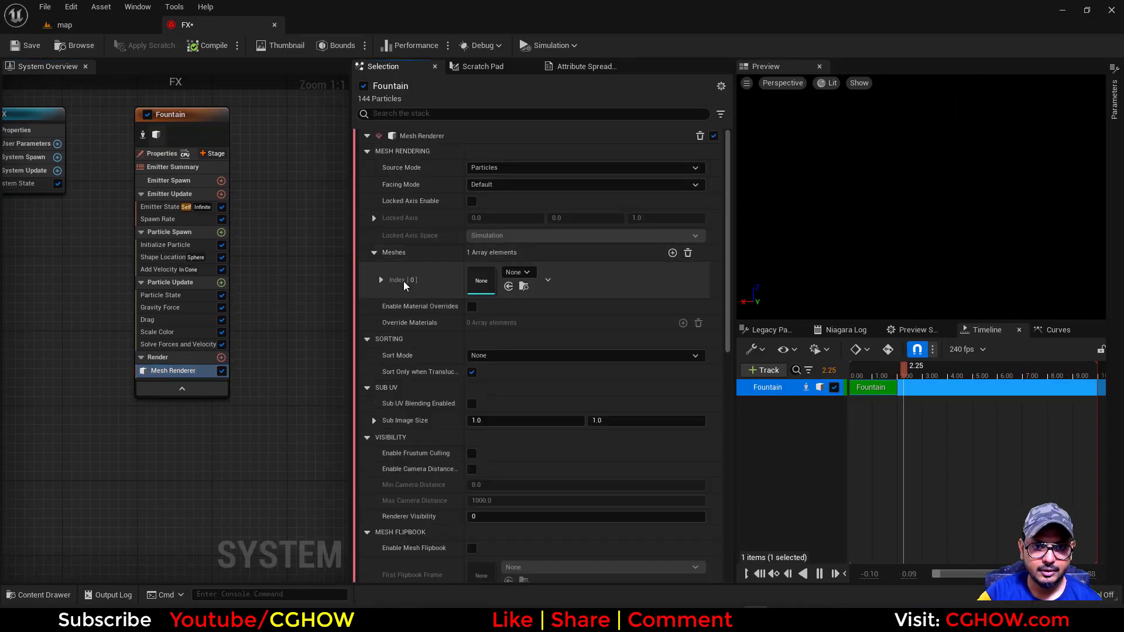
# Open the S_Small_Stone_vjcueeg_lod3 mesh in its own editor, inspect its shape from several angles, and close it
pyautogui.click(65, 24)
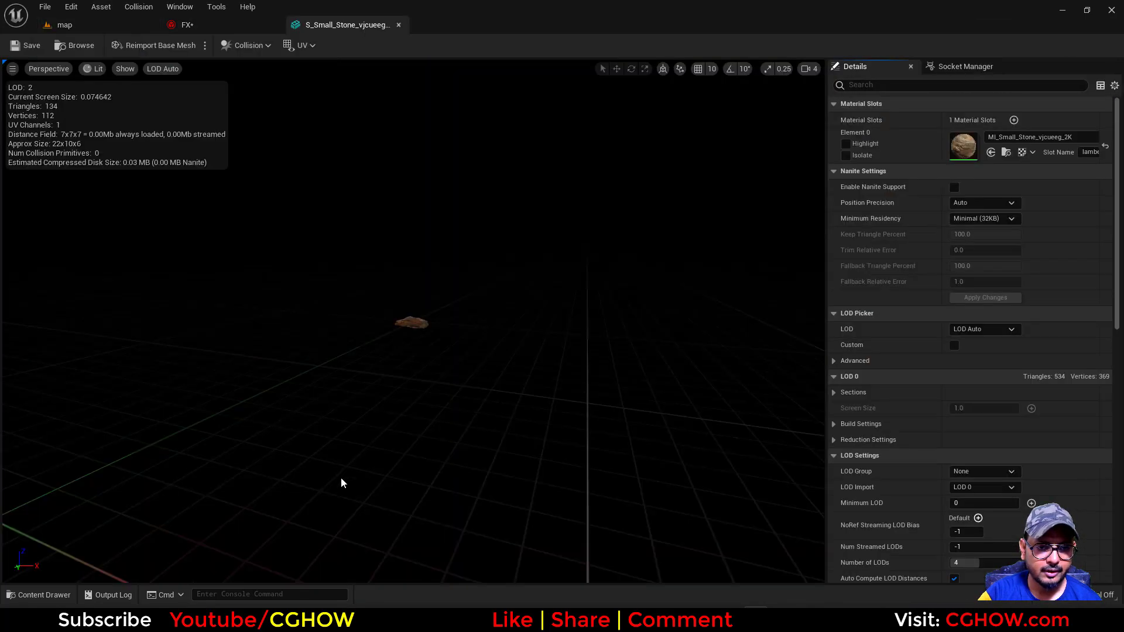
pyautogui.moveTo(341, 477); pyautogui.dragTo(341, 398, button='right')
pyautogui.moveTo(341, 477); pyautogui.dragTo(341, 503)
pyautogui.moveTo(291, 195); pyautogui.dragTo(703, 202)
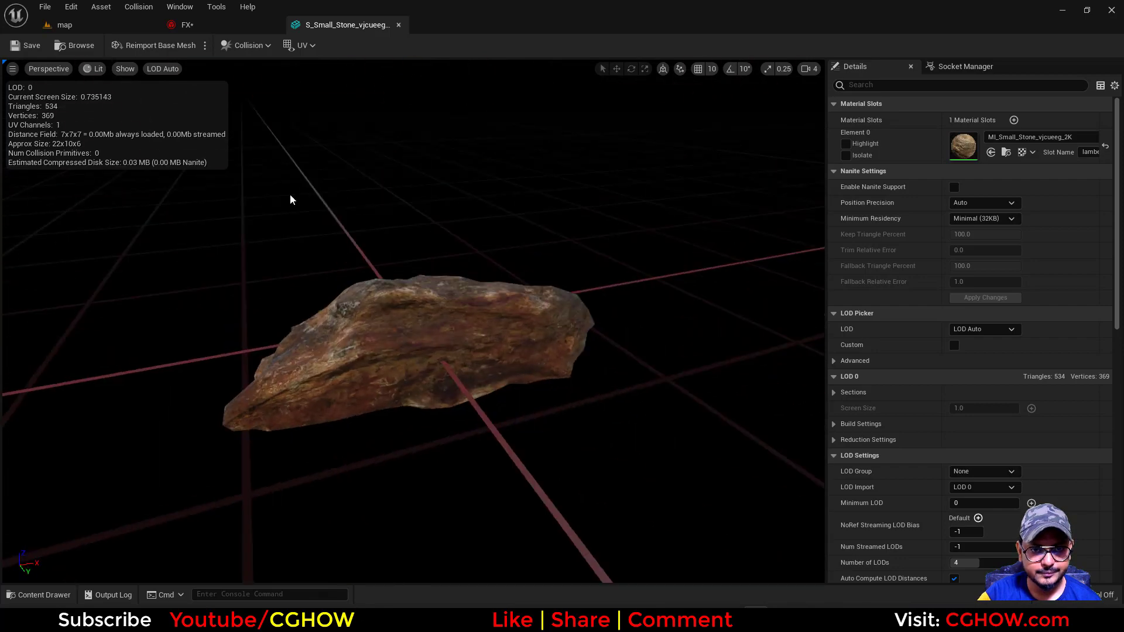
pyautogui.click(398, 26)
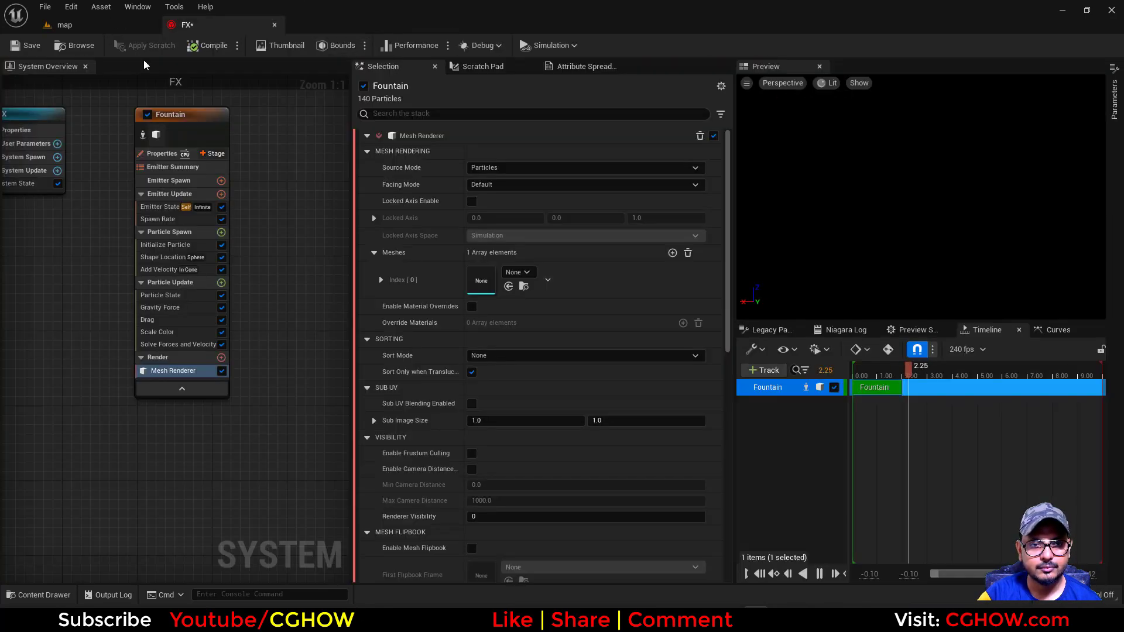
# Assign the selected S_Small_Stone_vjcueeg_lod3 mesh to Index 0 of the Mesh Renderer's Meshes array in the FX system
pyautogui.click(97, 26)
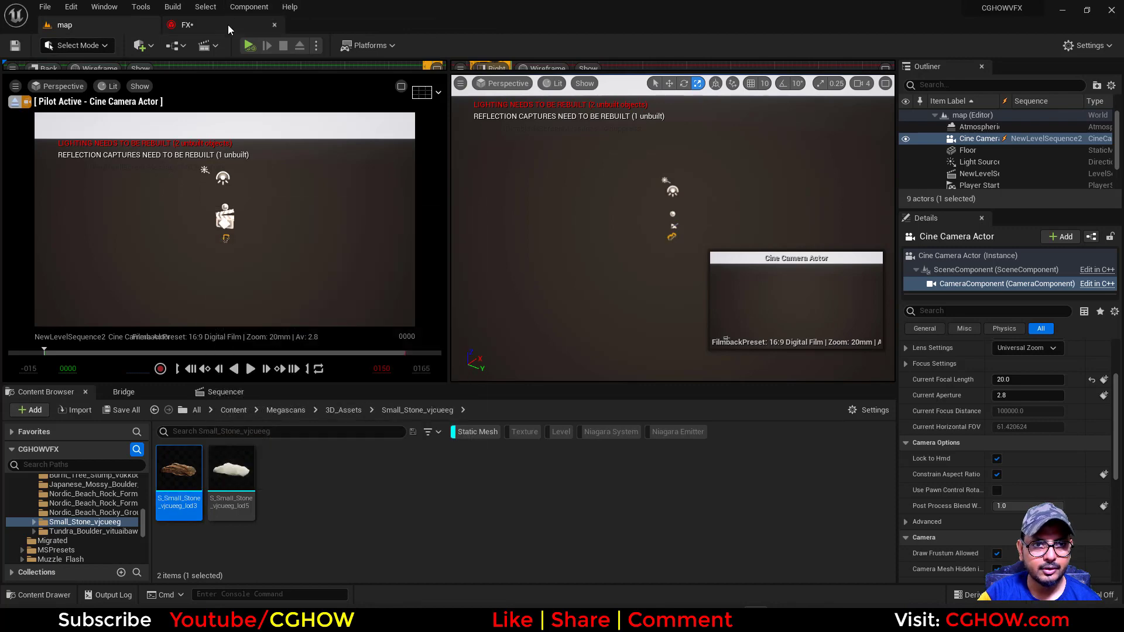
pyautogui.click(186, 25)
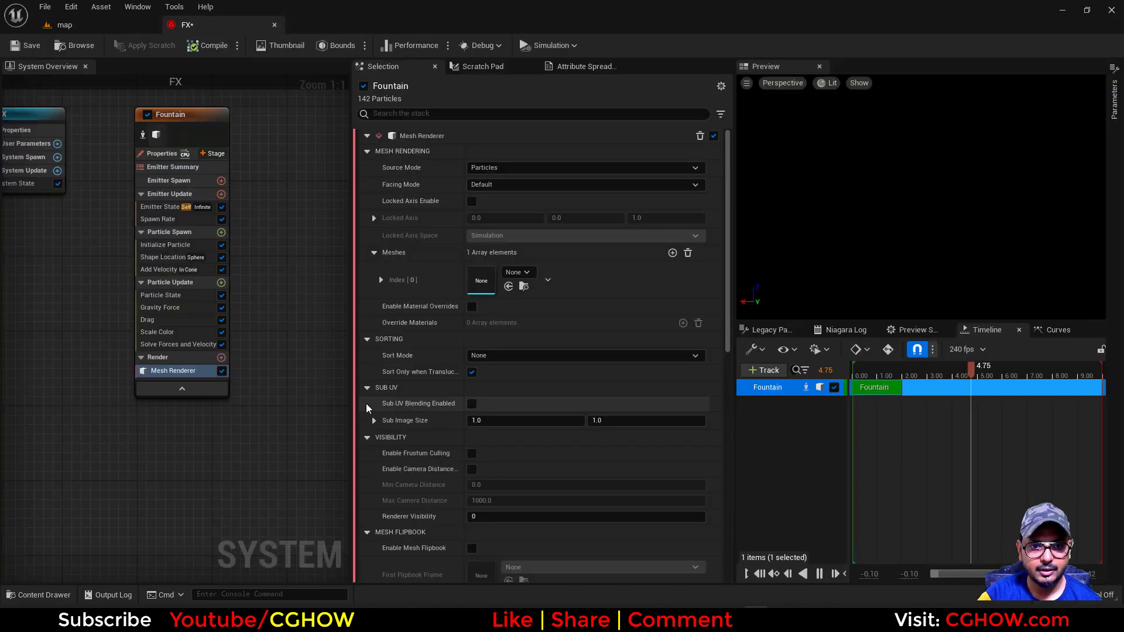
pyautogui.click(508, 286)
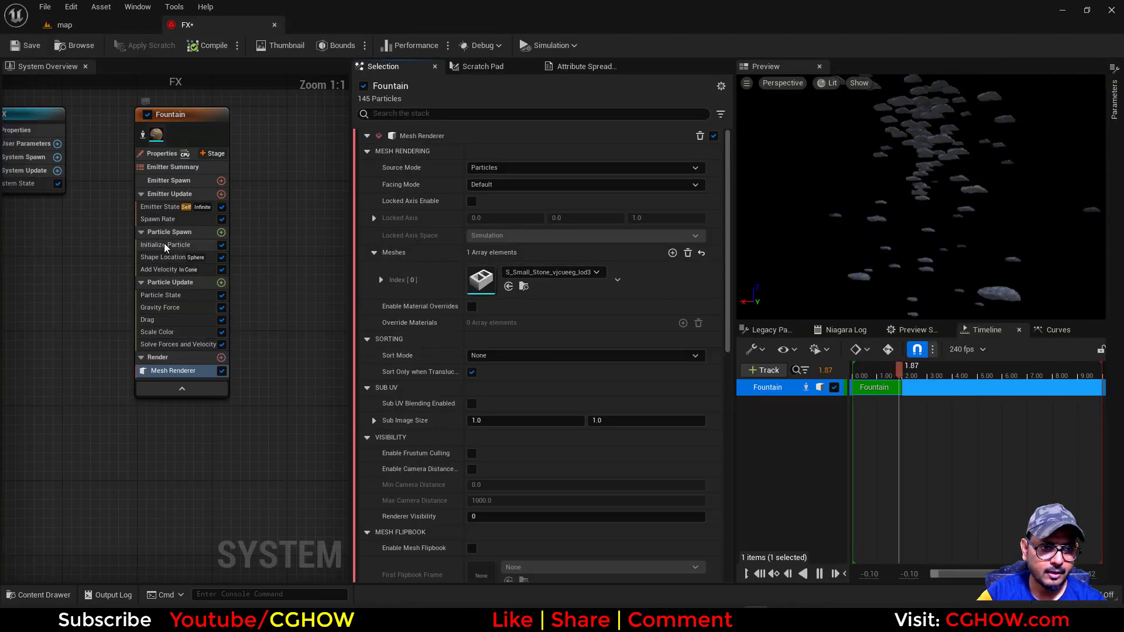
# Set the Fountain emitter's Loop Behavior to Once in Emitter State and delete its Spawn Rate module
pyautogui.click(163, 218)
pyautogui.click(168, 209)
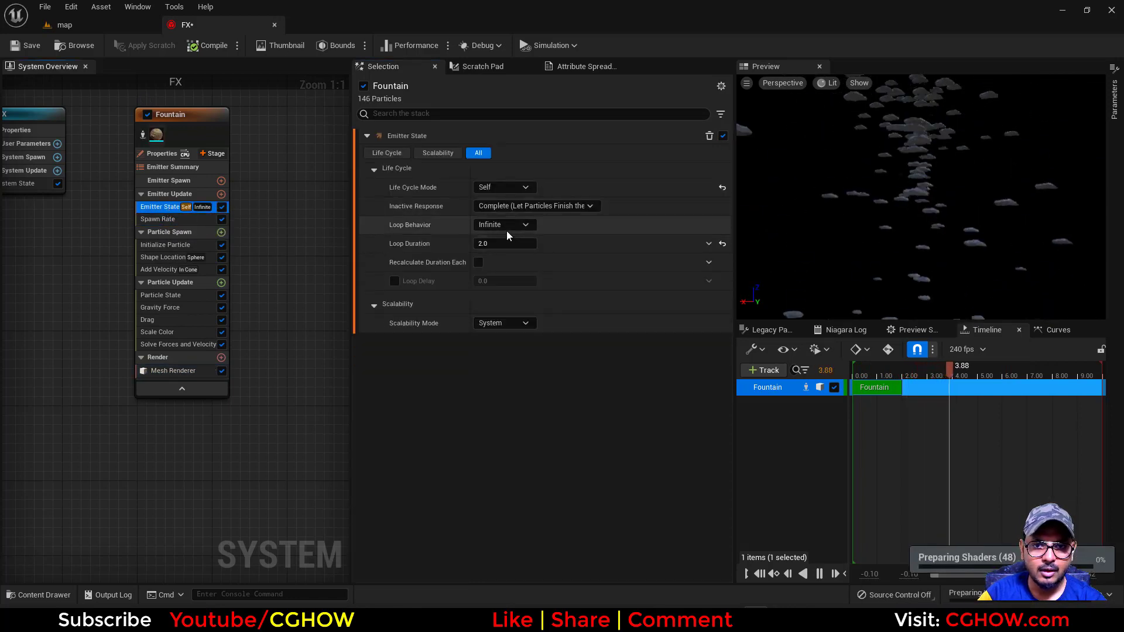
pyautogui.click(506, 227)
pyautogui.click(403, 261)
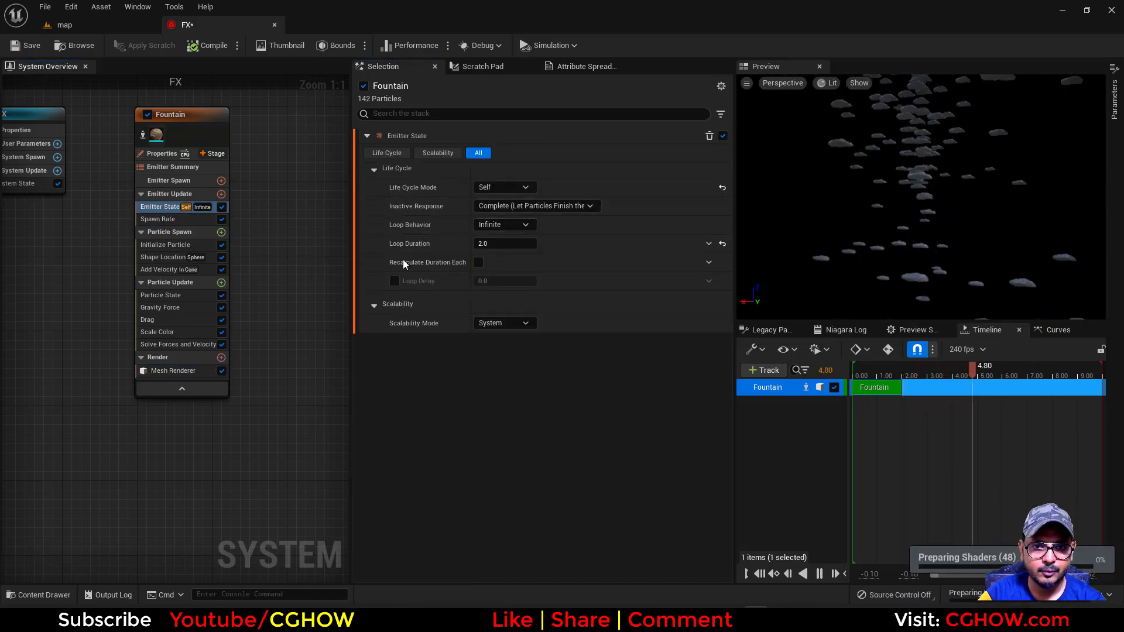
pyautogui.click(163, 220)
pyautogui.press('Delete')
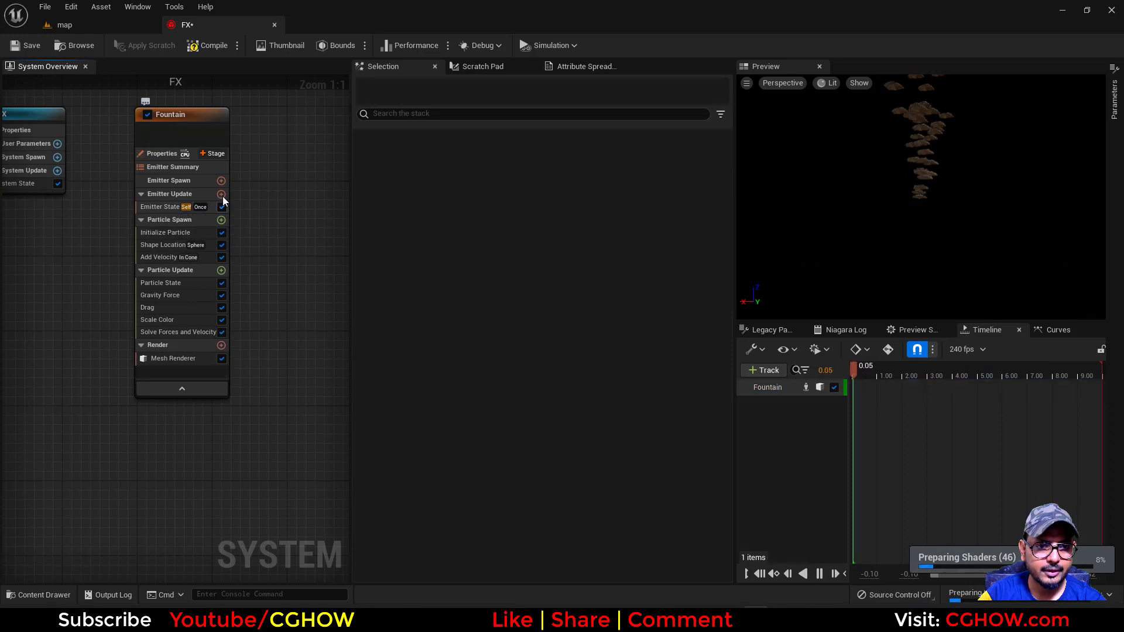
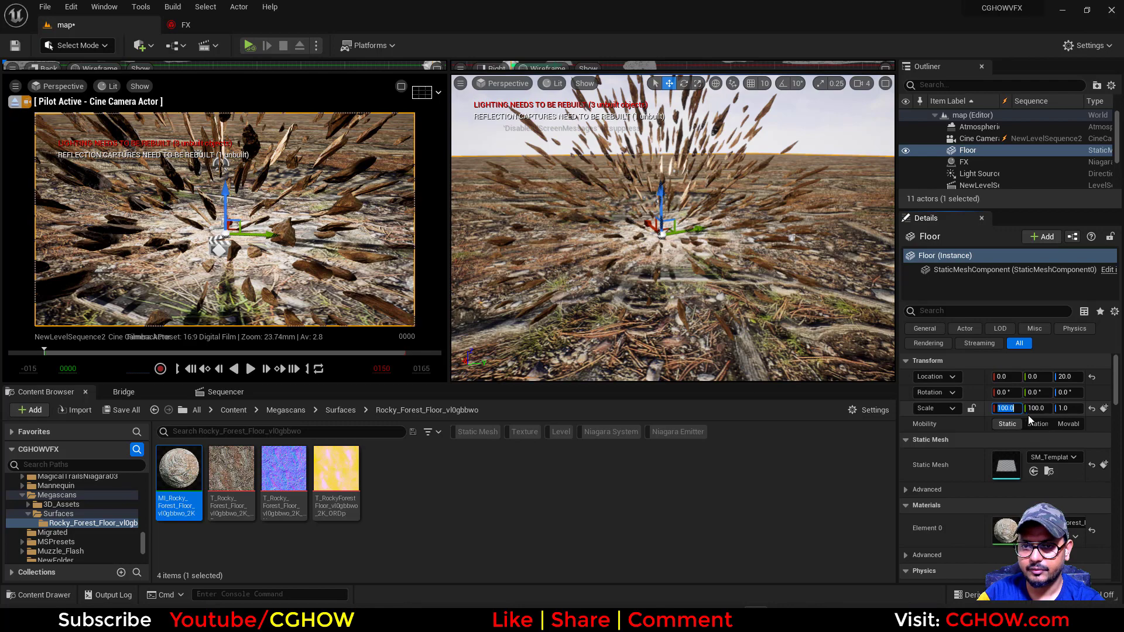
# Set the Floor's X and Y scale to 50
pyautogui.write('50')
pyautogui.click(1040, 413)
pyautogui.write('50')
pyautogui.press('Return')
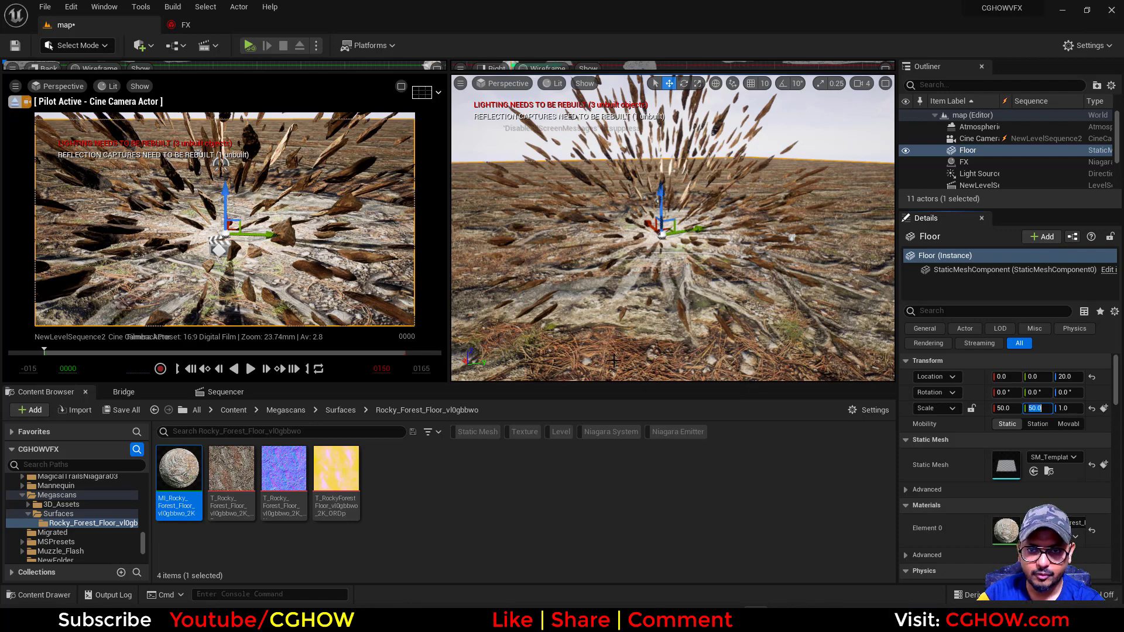
# Browse the Rock assets in Bridge and add the Lichen Stone surface to the project at Medium Quality
pyautogui.click(114, 392)
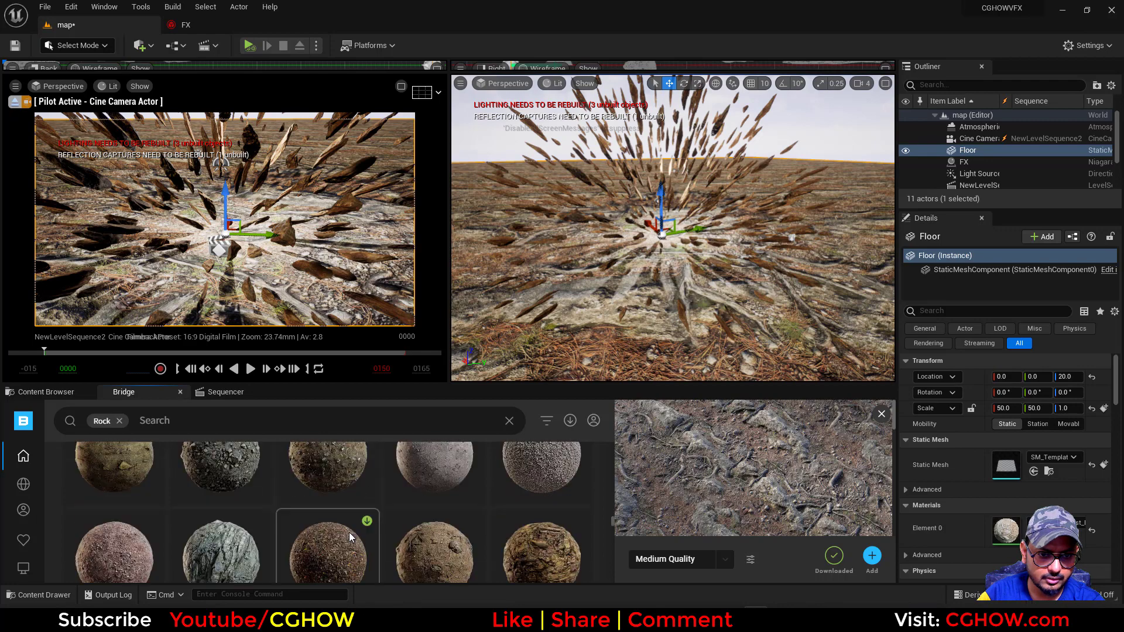
pyautogui.scroll(-1, 349, 535)
pyautogui.scroll(-5, 348, 537)
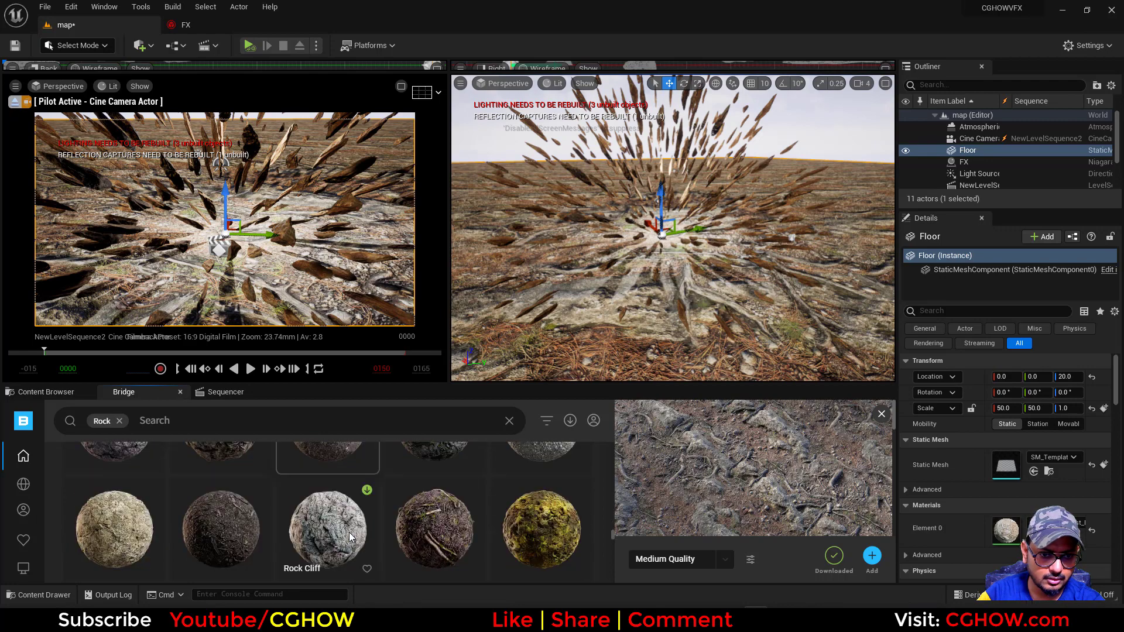
pyautogui.scroll(-4, 349, 535)
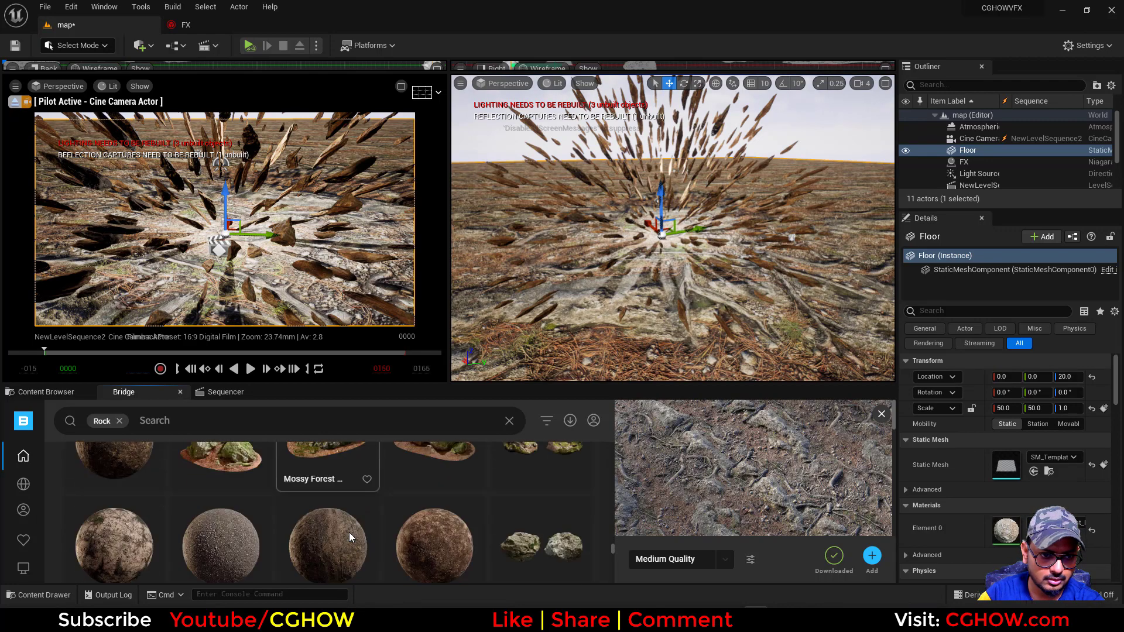
pyautogui.scroll(-5, 349, 536)
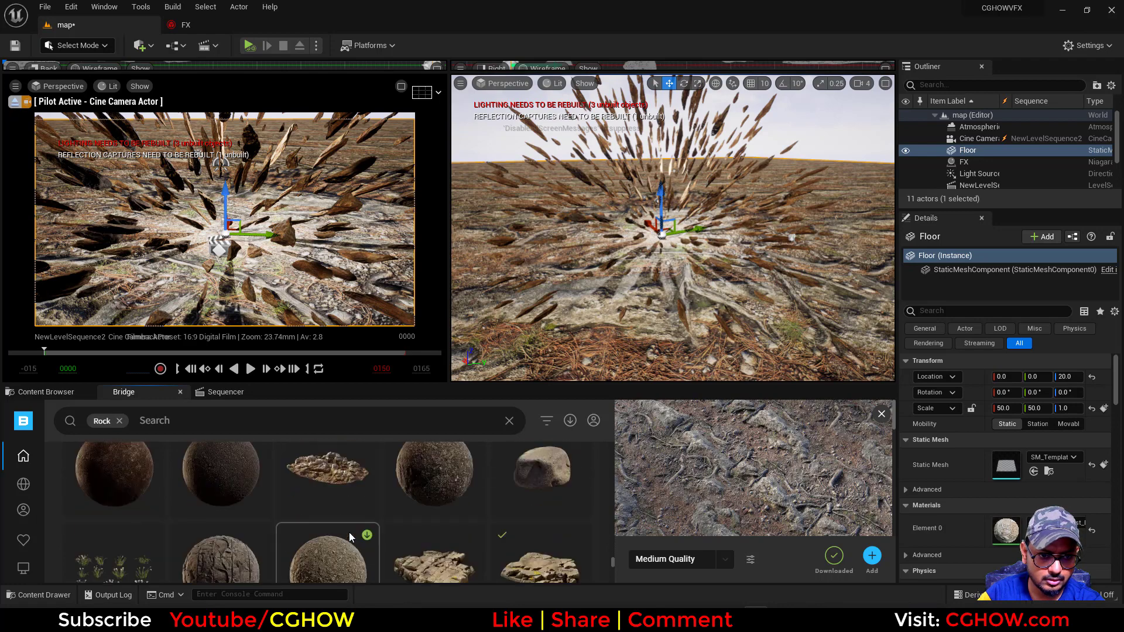
pyautogui.scroll(-5, 349, 532)
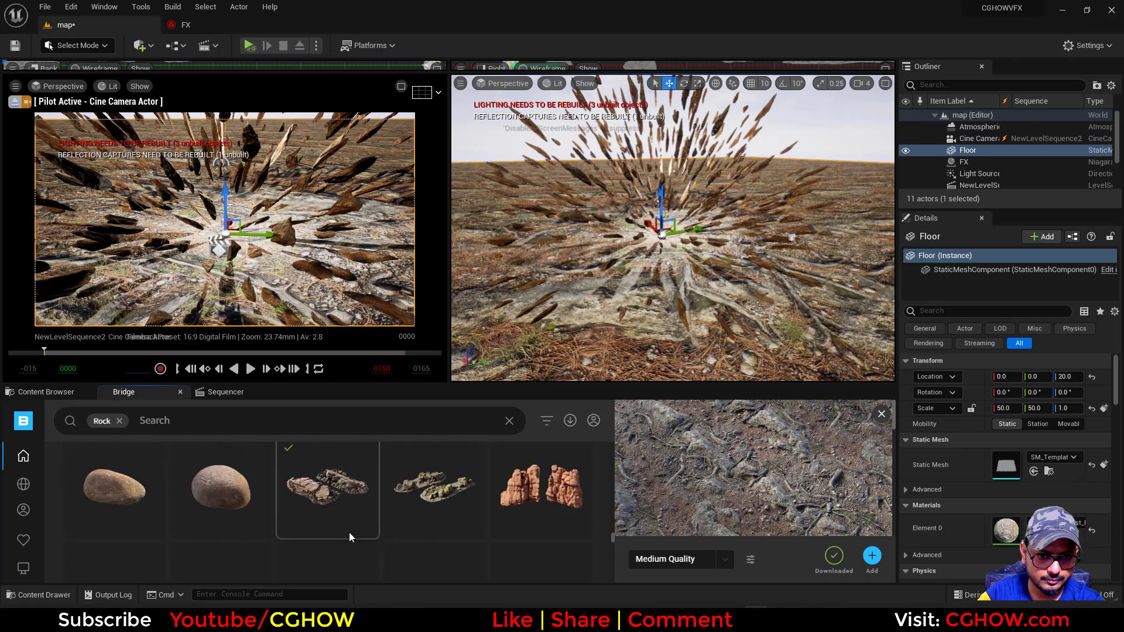
pyautogui.scroll(-5, 405, 532)
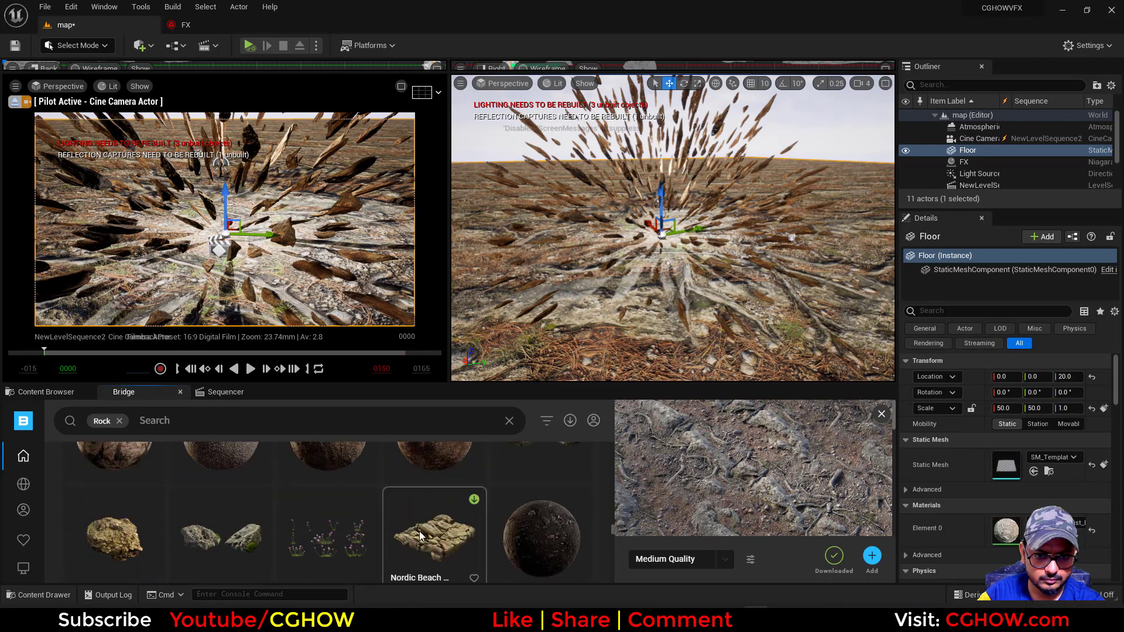
pyautogui.scroll(-5, 443, 535)
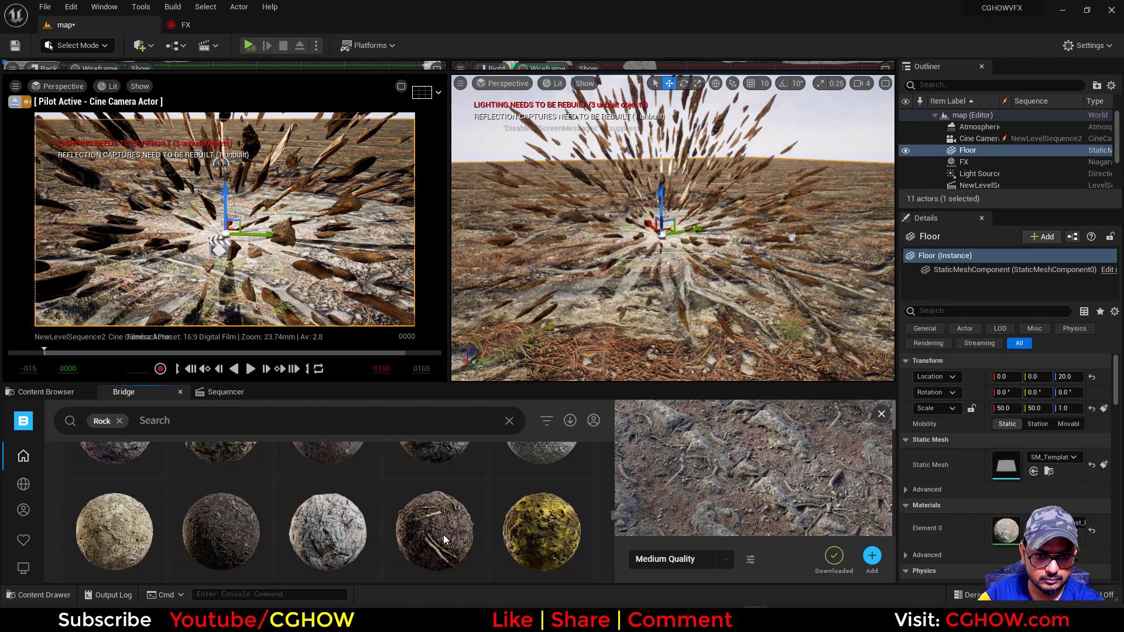
pyautogui.scroll(-5, 443, 535)
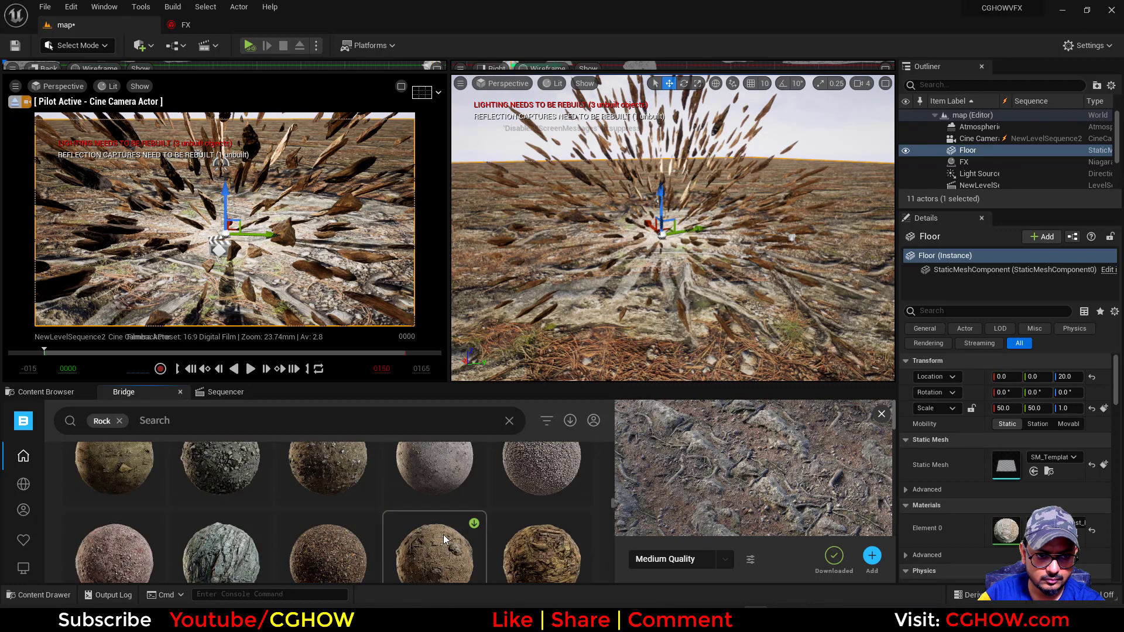
pyautogui.scroll(-4, 444, 535)
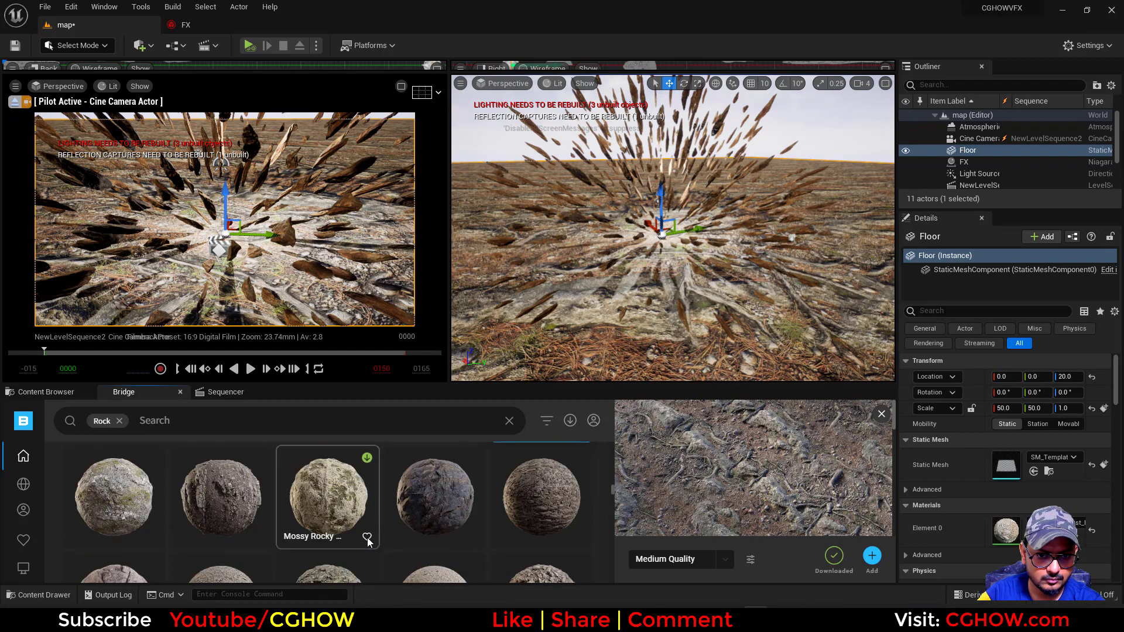
pyautogui.scroll(-3, 367, 537)
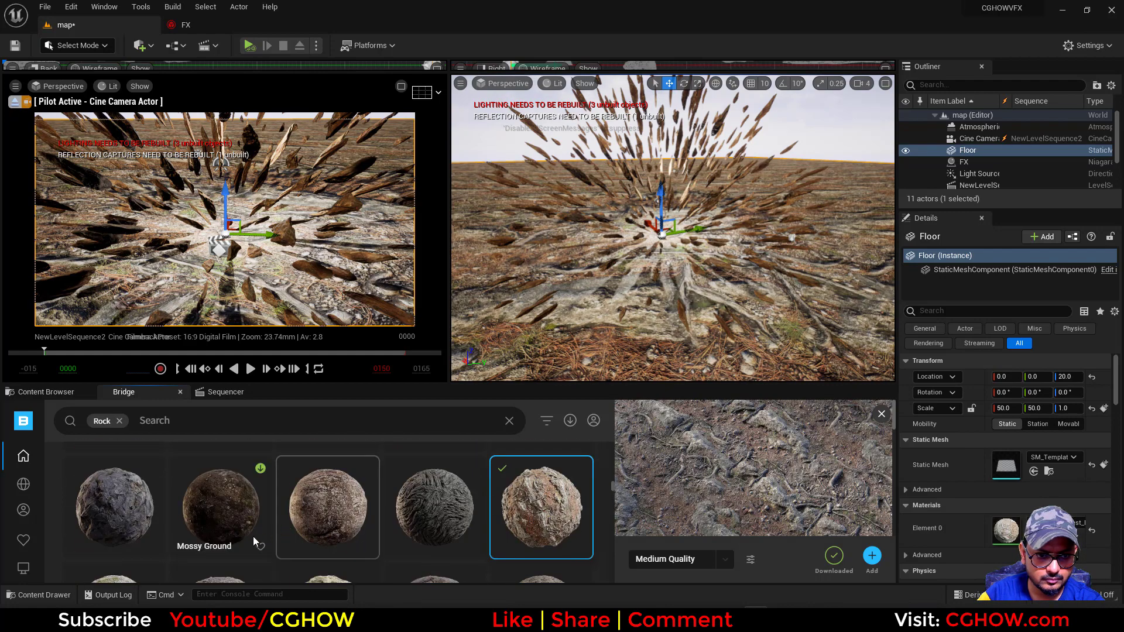
pyautogui.click(326, 503)
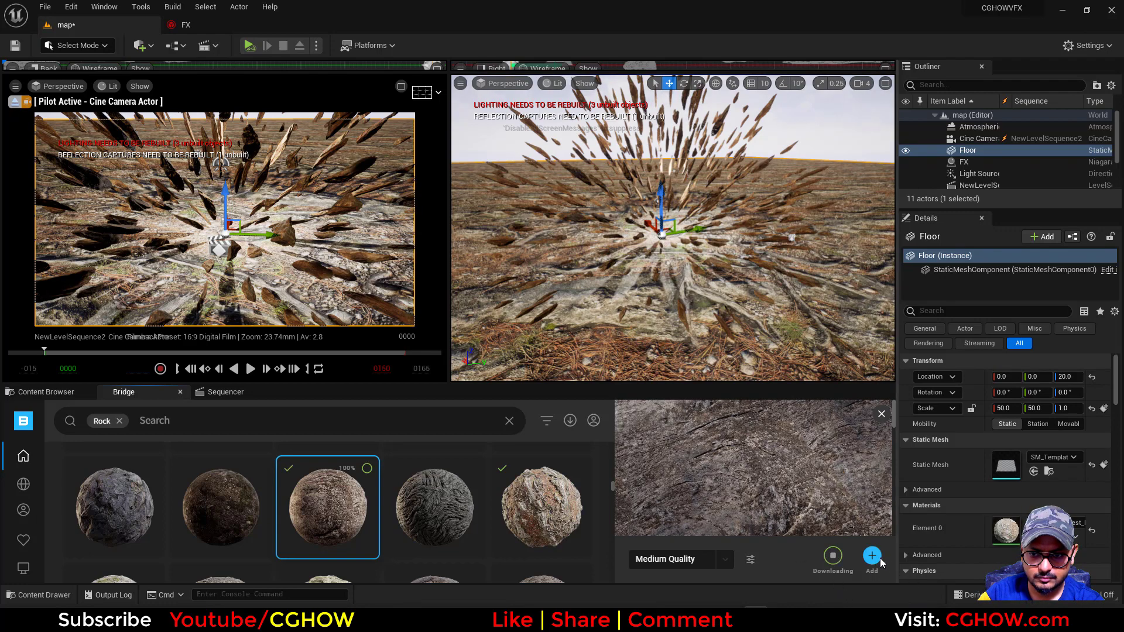
pyautogui.click(873, 556)
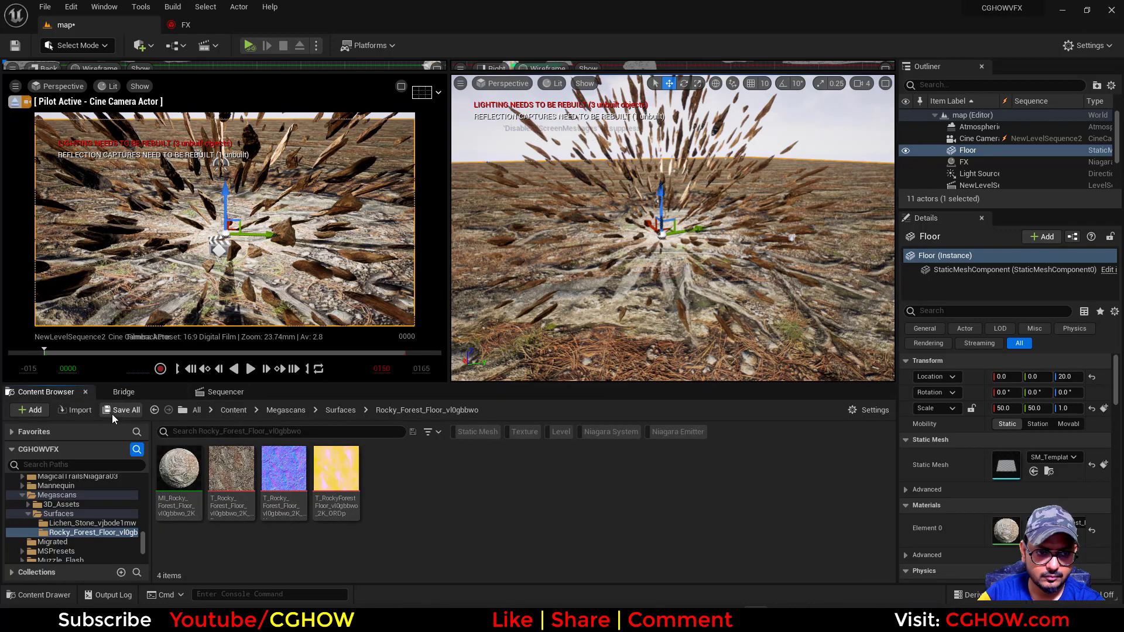
# Save all changes and assign the Lichen_Stone_vjbode1mw folder's material instance to the Floor's Element 0 material slot
pyautogui.click(114, 413)
pyautogui.click(652, 433)
pyautogui.click(179, 471)
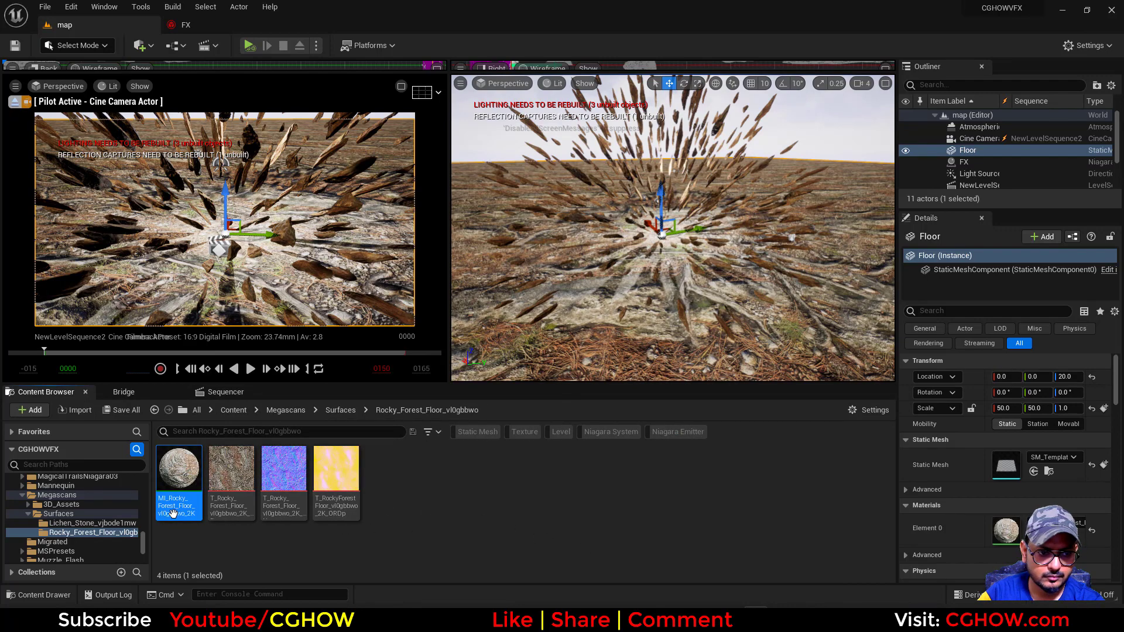
pyautogui.click(87, 522)
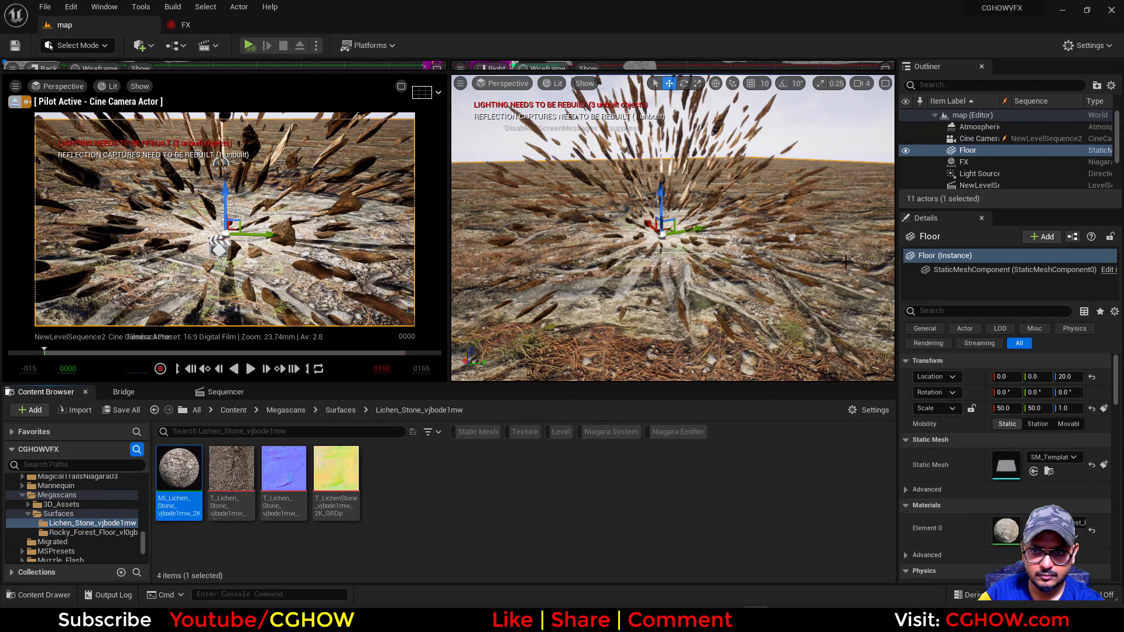
pyautogui.click(1033, 537)
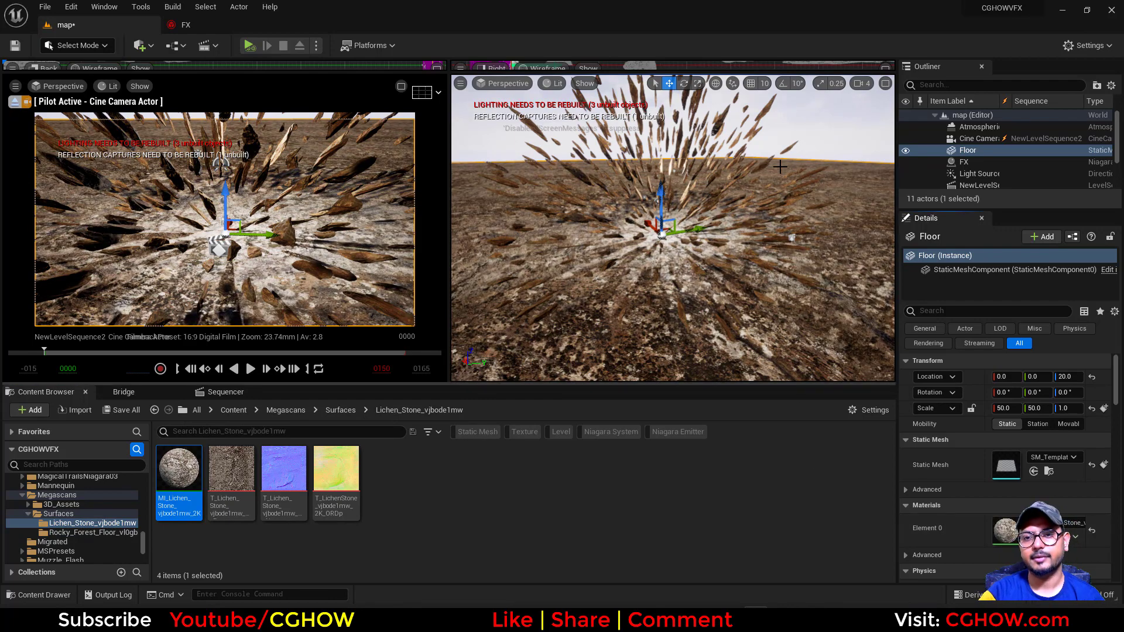
# Set the Floor's X and Y scale to 60
pyautogui.click(1004, 408)
pyautogui.write('60')
pyautogui.click(1034, 409)
pyautogui.write('60')
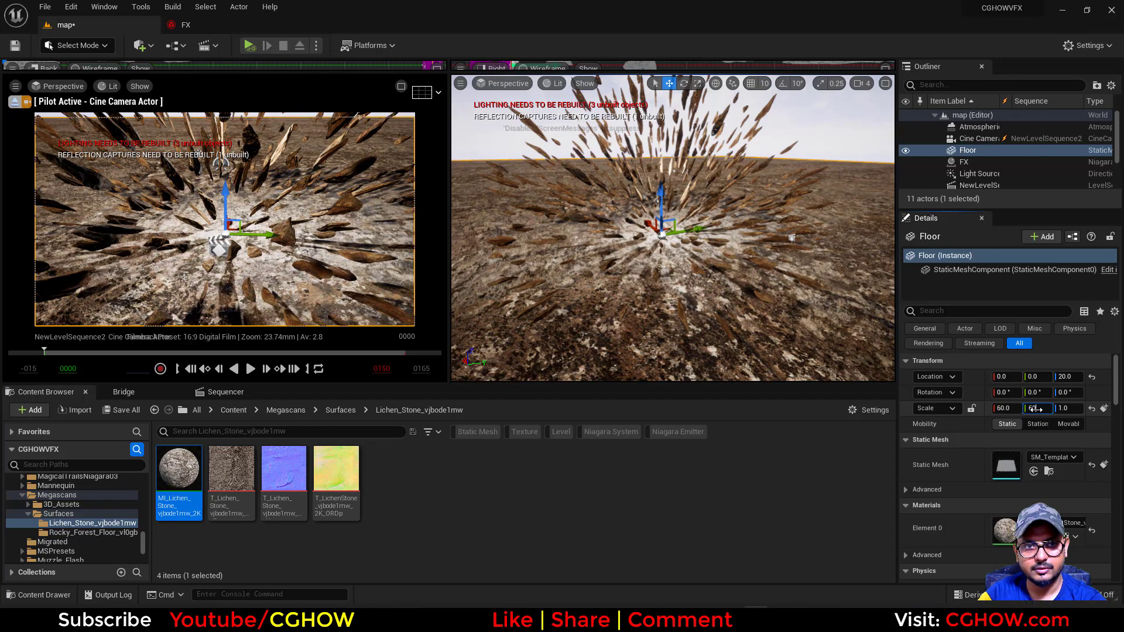
pyautogui.press('Return')
pyautogui.click(769, 154)
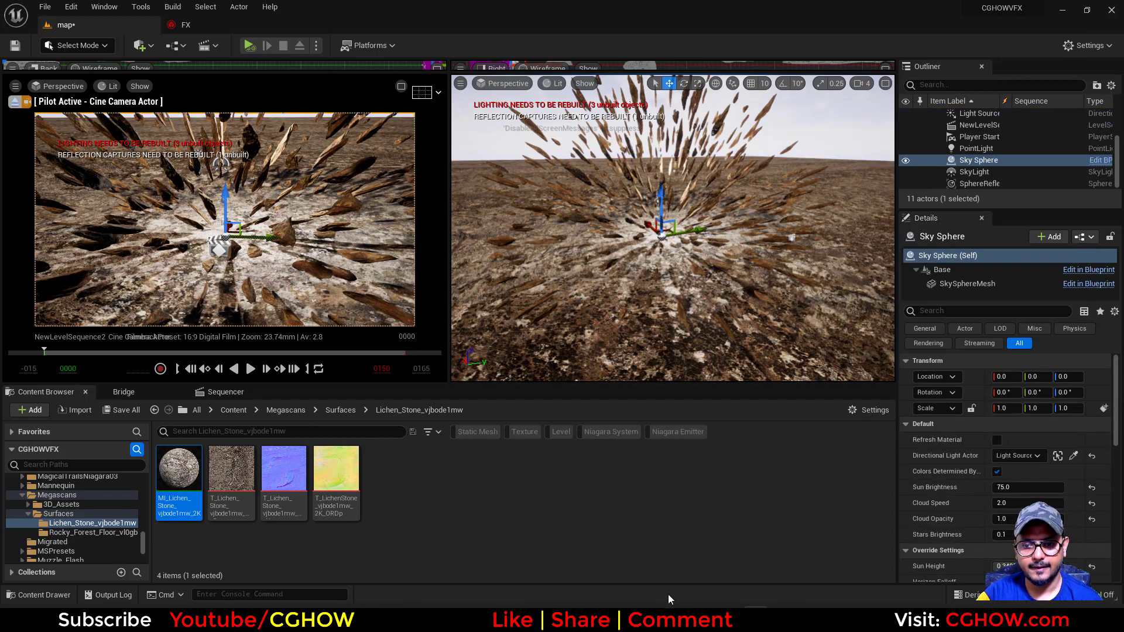
# Compare the scene's camera view with the Cataclysm Crater reference artwork in the browser
pyautogui.hotkey('alt', 'Tab')
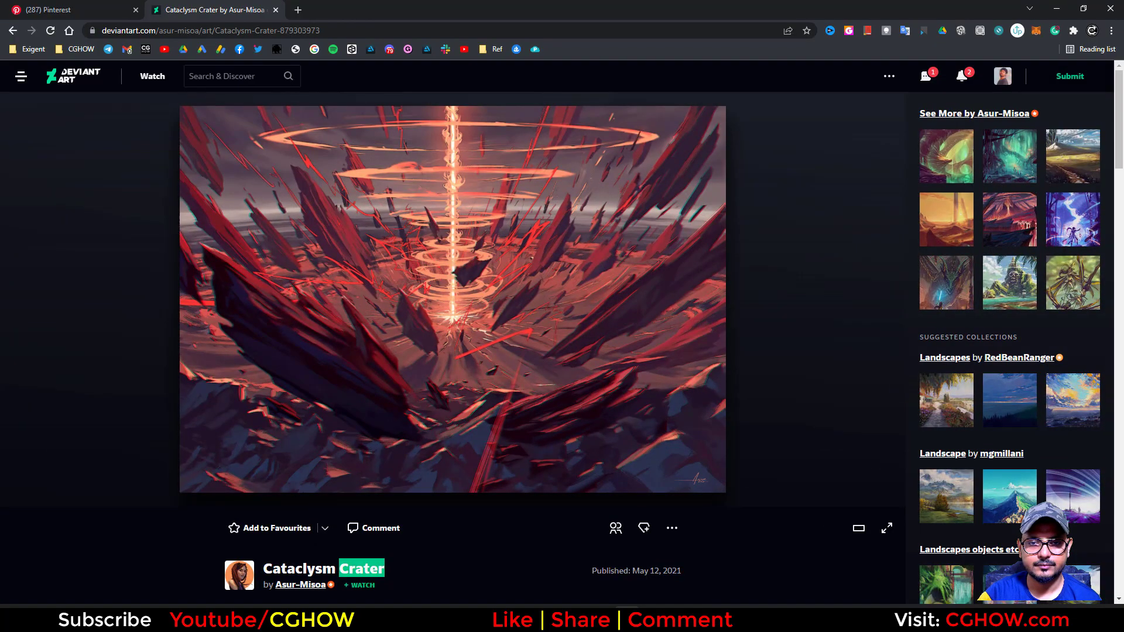
pyautogui.hotkey('alt', 'Tab')
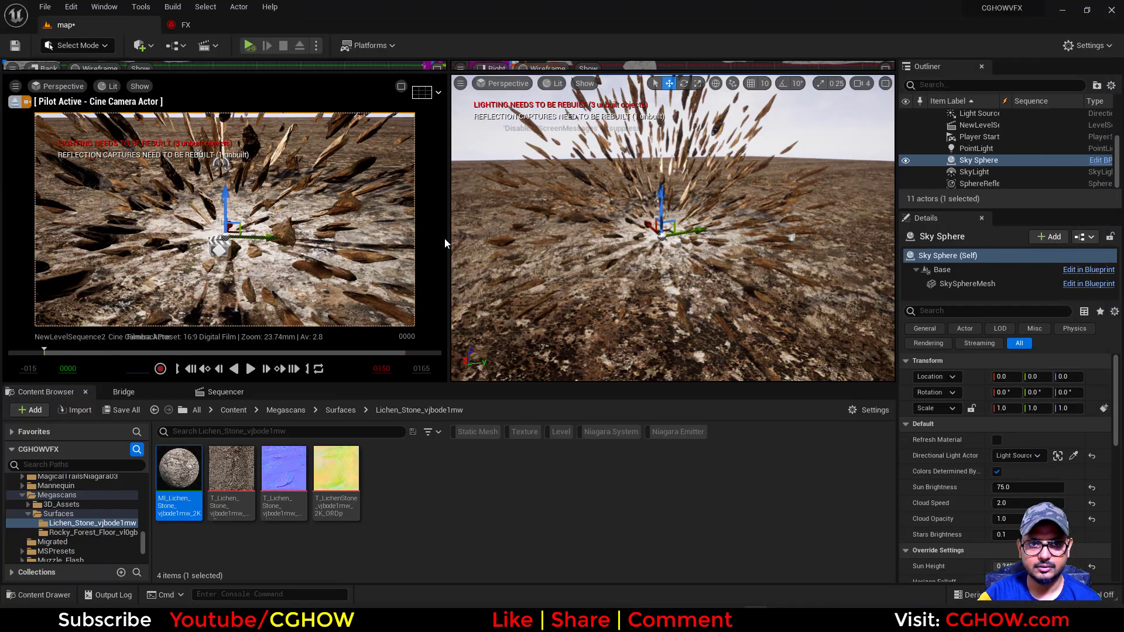
pyautogui.click(139, 392)
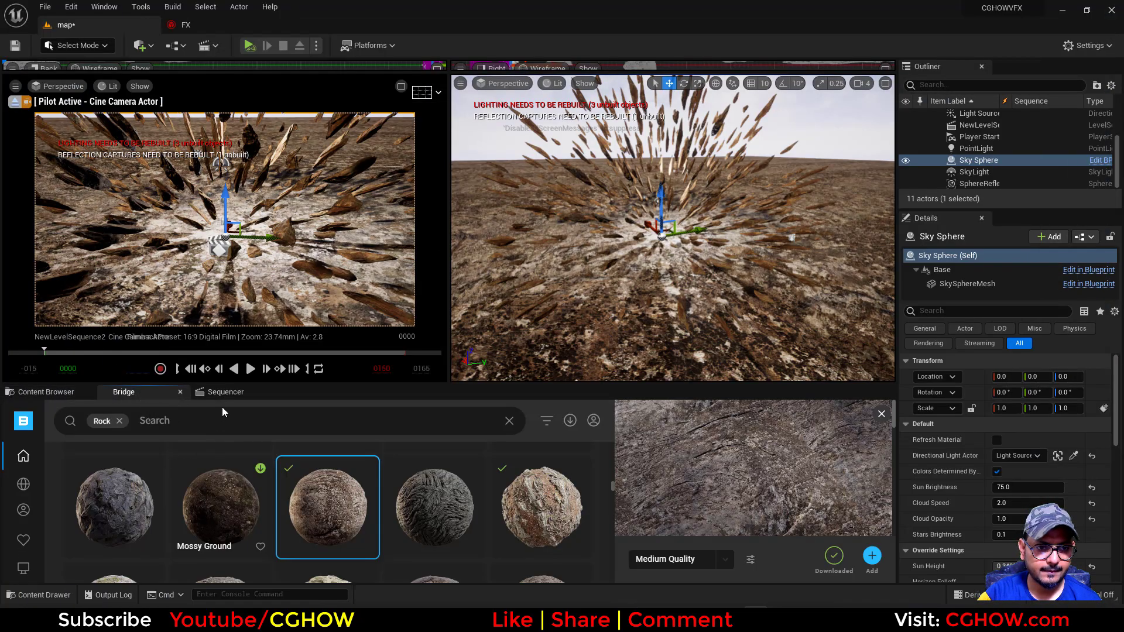
pyautogui.click(65, 393)
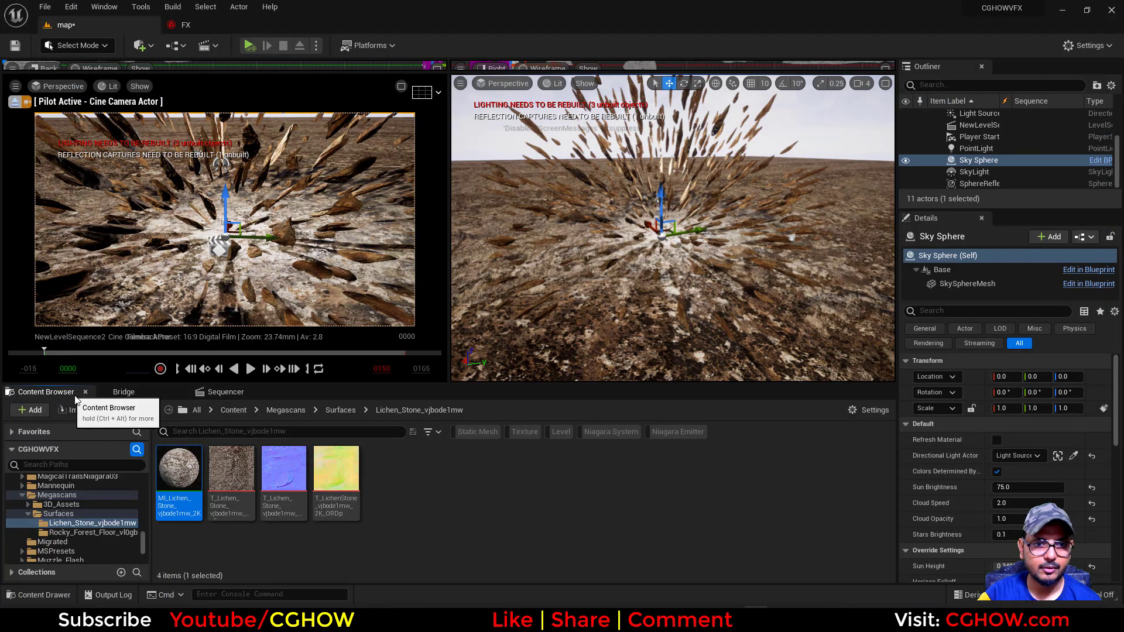
pyautogui.click(229, 392)
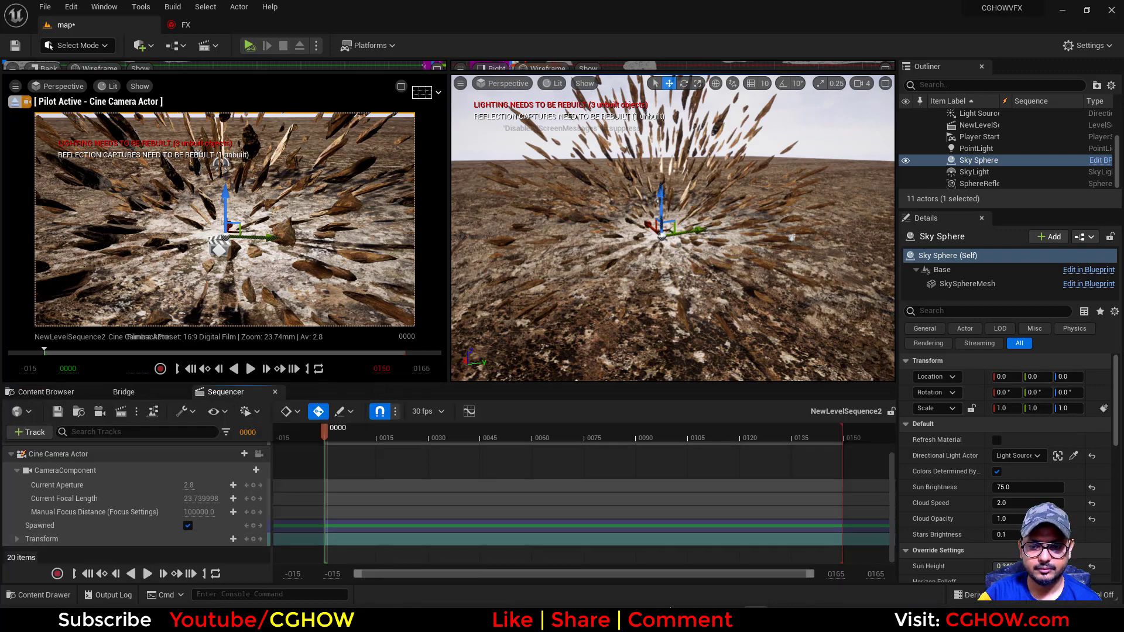
pyautogui.hotkey('alt', 'Tab')
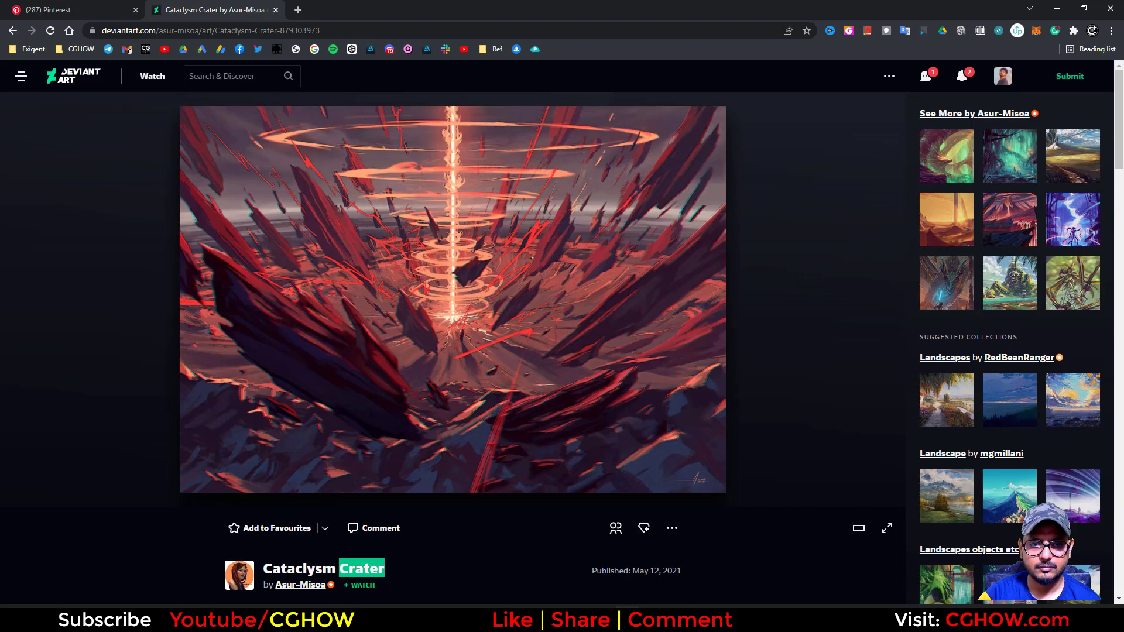
pyautogui.hotkey('alt', 'Tab')
pyautogui.hotkey('alt', 'Tab')
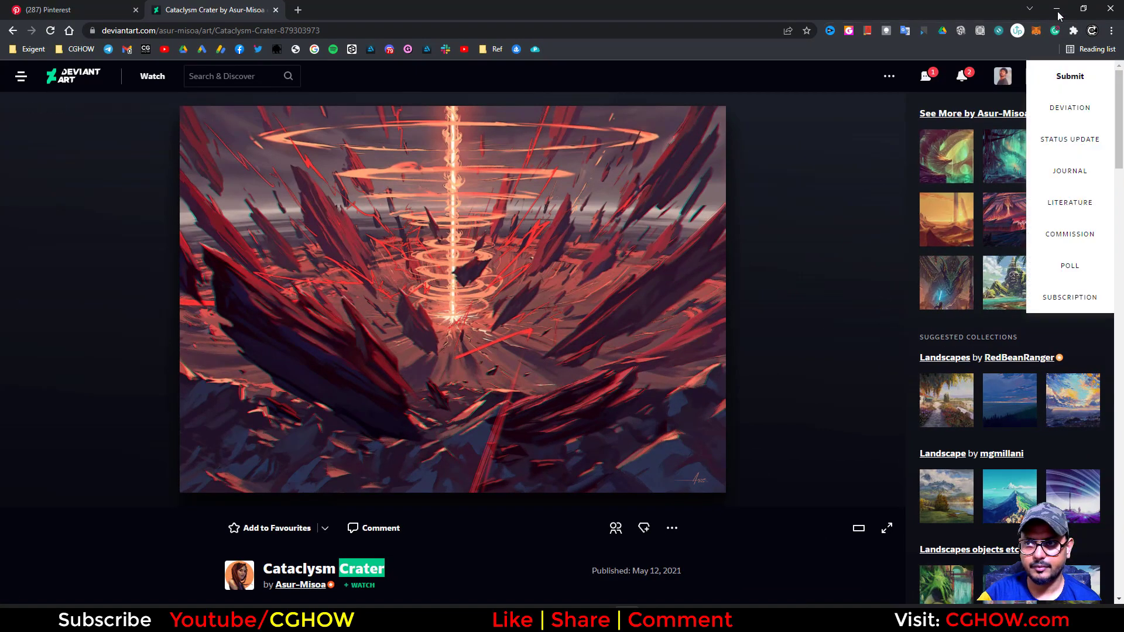
pyautogui.hotkey('alt', 'Tab')
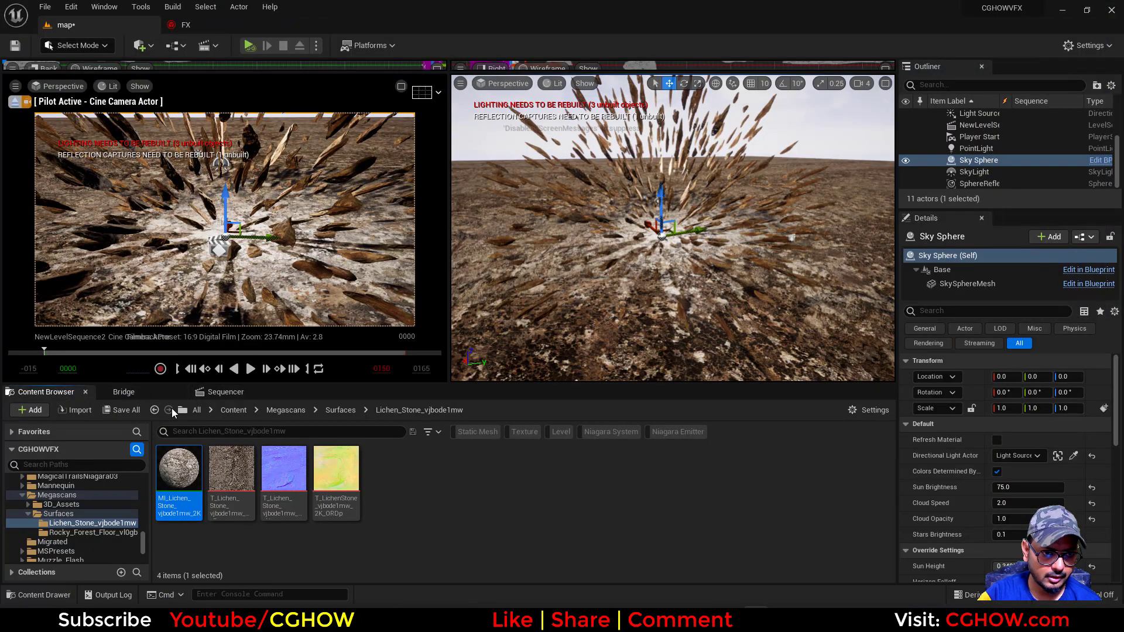
# Set the Cine Camera Actor's Current Focal Length to about 4.38 and move it toward the rock burst, to about X -916 and Z 470
pyautogui.click(225, 392)
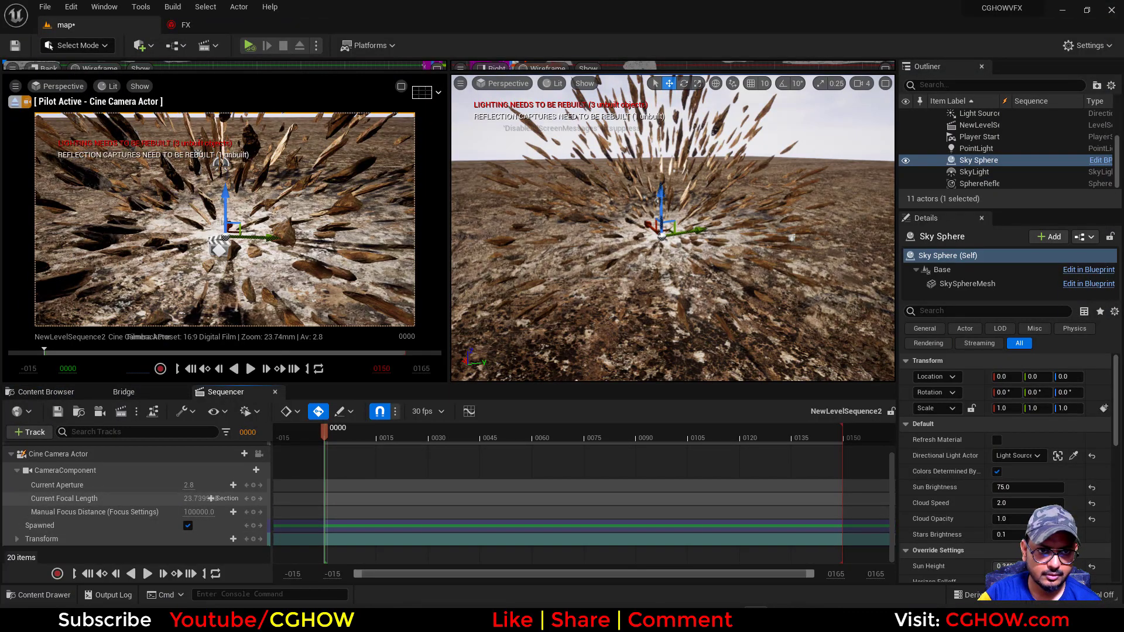
pyautogui.moveTo(211, 498)
pyautogui.mouseDown()
pyautogui.moveTo(176, 498)
pyautogui.moveTo(209, 498)
pyautogui.moveTo(196, 498)
pyautogui.mouseUp()
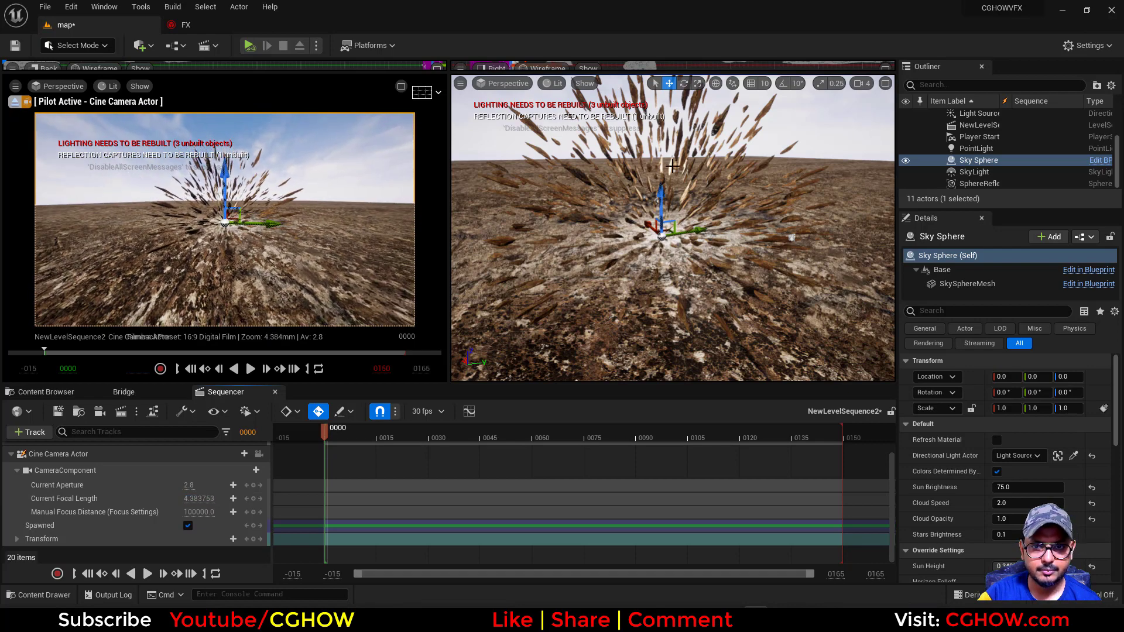
pyautogui.click(64, 454)
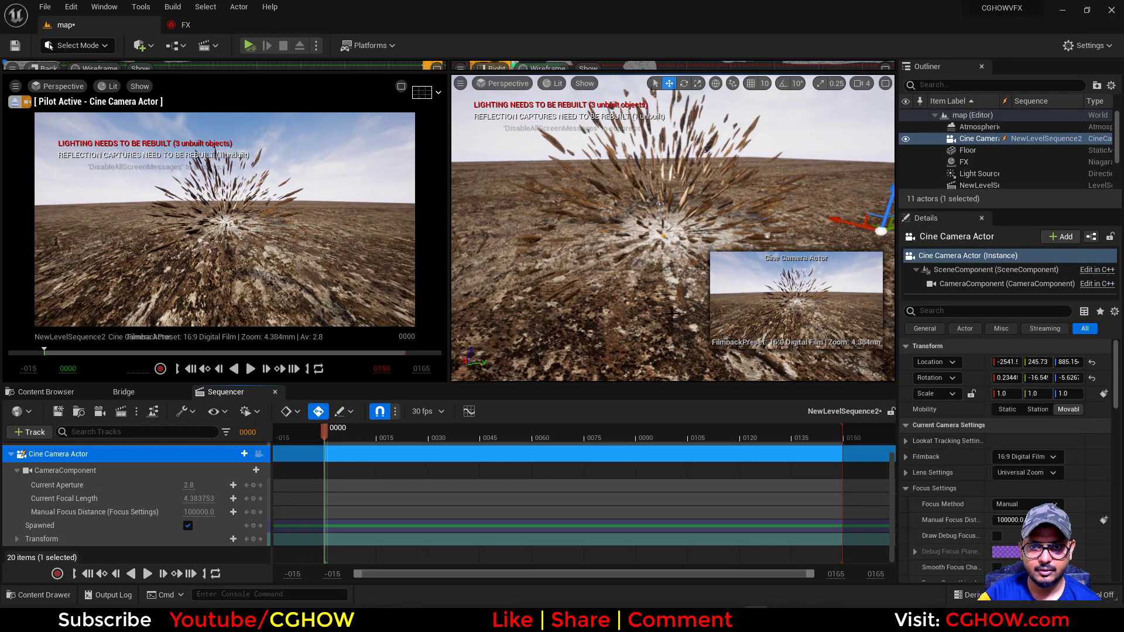
pyautogui.keyDown('alt'); pyautogui.moveTo(671, 313); pyautogui.dragTo(585, 318); pyautogui.keyUp('alt')
pyautogui.moveTo(498, 221); pyautogui.dragTo(635, 236)
pyautogui.moveTo(596, 155); pyautogui.dragTo(601, 192)
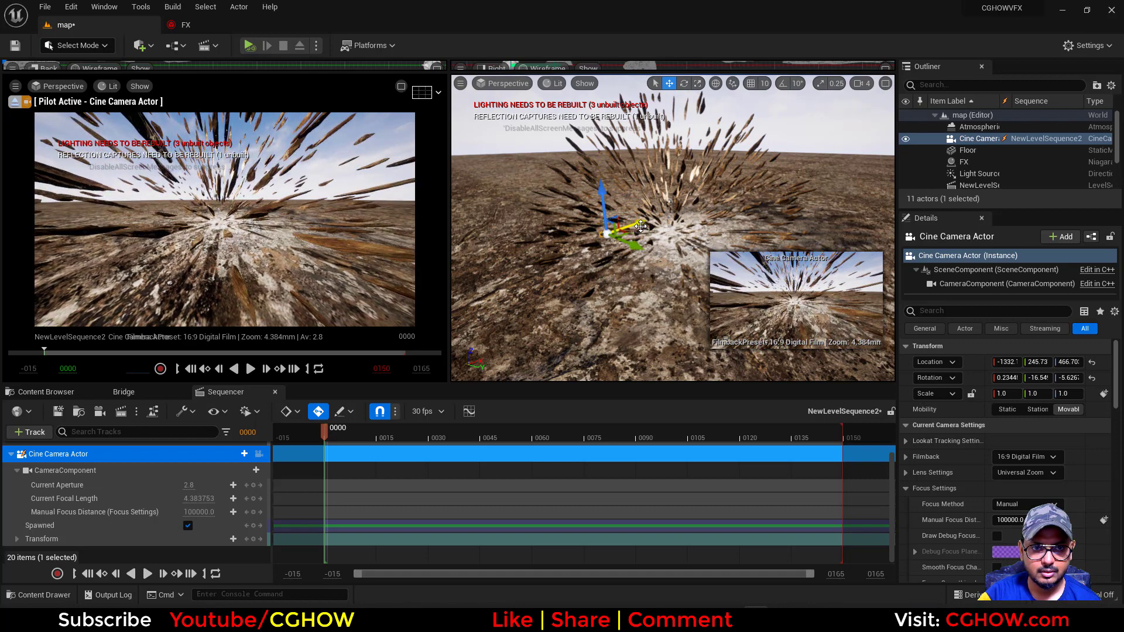
pyautogui.moveTo(640, 226)
pyautogui.mouseDown()
pyautogui.moveTo(668, 226)
pyautogui.moveTo(659, 229)
pyautogui.mouseUp()
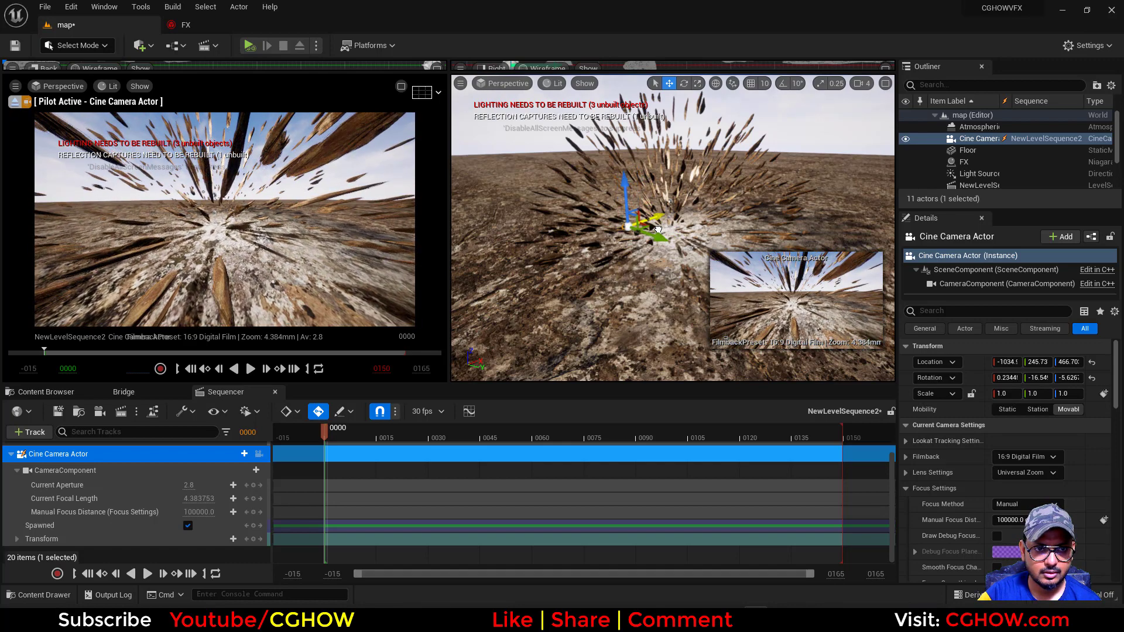
pyautogui.moveTo(626, 185)
pyautogui.mouseDown()
pyautogui.moveTo(664, 225)
pyautogui.moveTo(635, 179)
pyautogui.mouseUp()
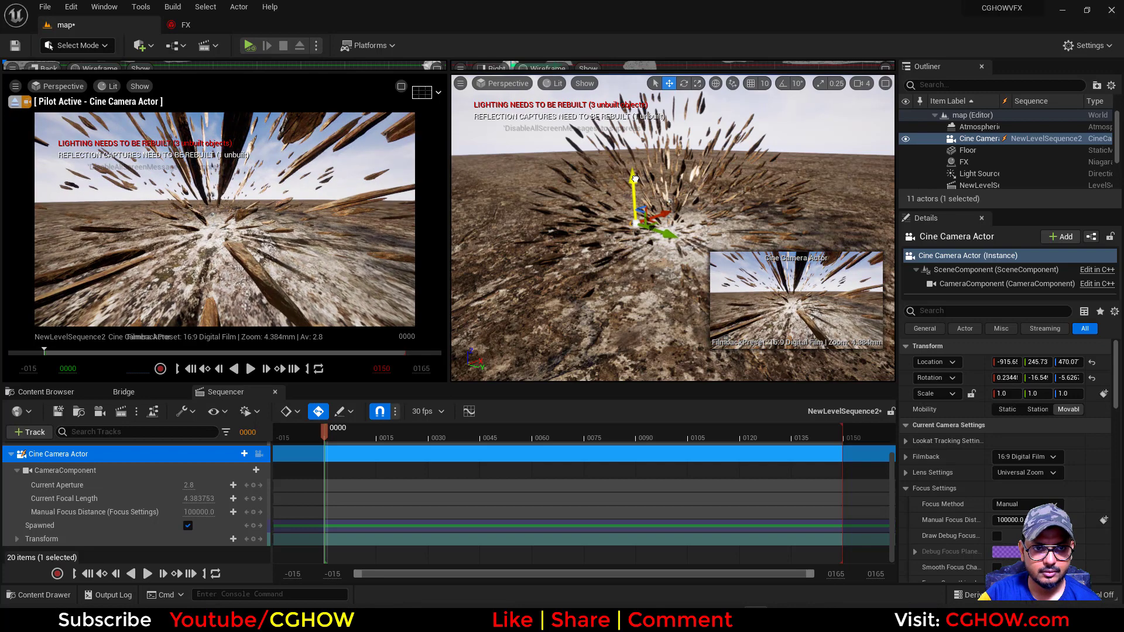
# Set the camera's focal length to about 7.57 and move it back and down to about X -1276 and Z 401
pyautogui.moveTo(199, 498); pyautogui.dragTo(240, 498)
pyautogui.moveTo(667, 219); pyautogui.dragTo(647, 231)
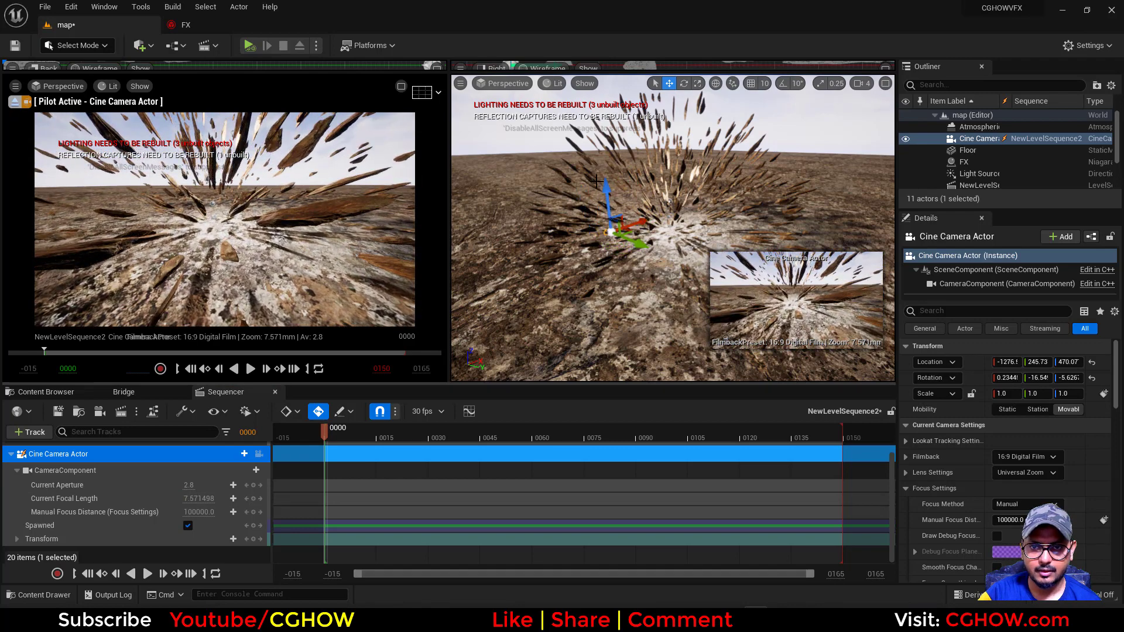
pyautogui.moveTo(597, 182); pyautogui.dragTo(599, 212)
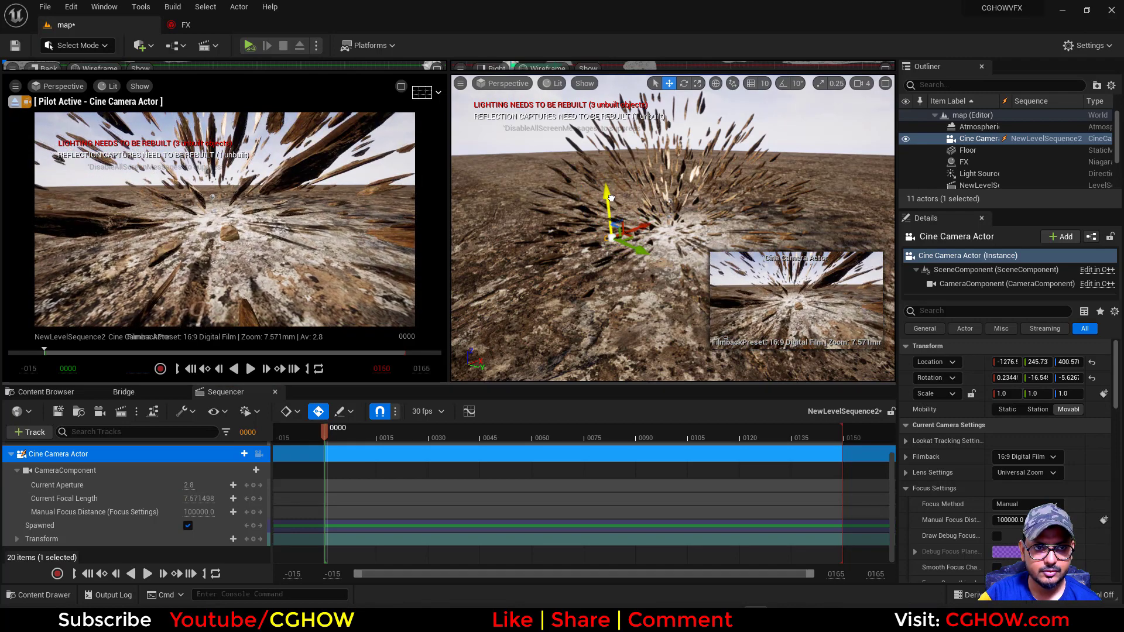
# Set the Sphere Radius of the rocks emitter's Shape Location to 2500 in the FX Niagara system
pyautogui.click(185, 24)
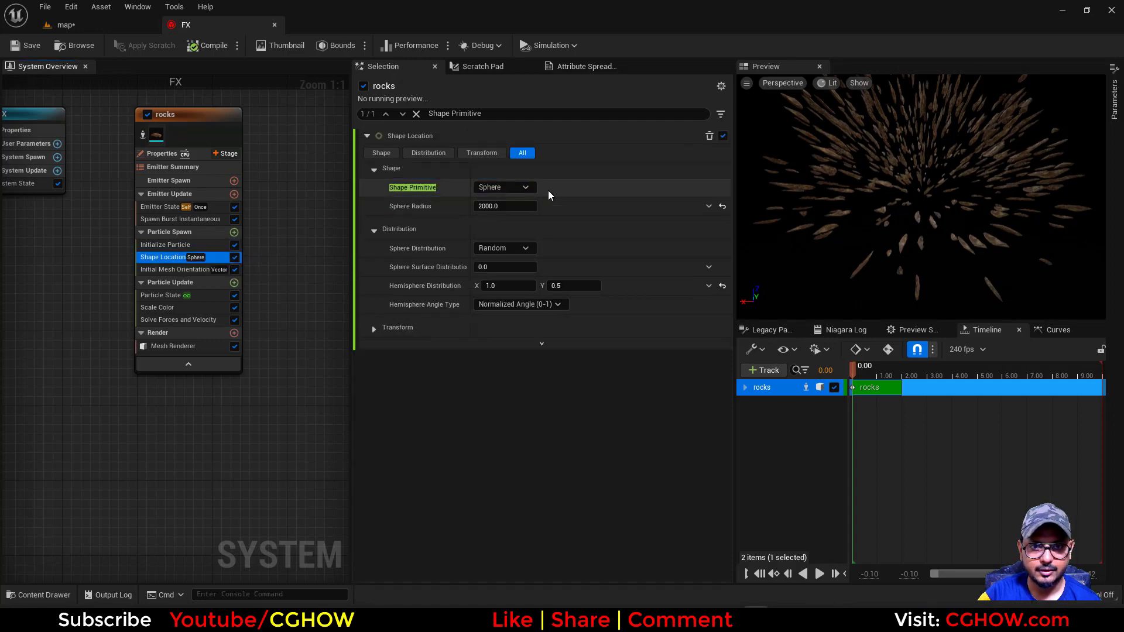
pyautogui.click(502, 206)
pyautogui.write('250')
pyautogui.press('Return')
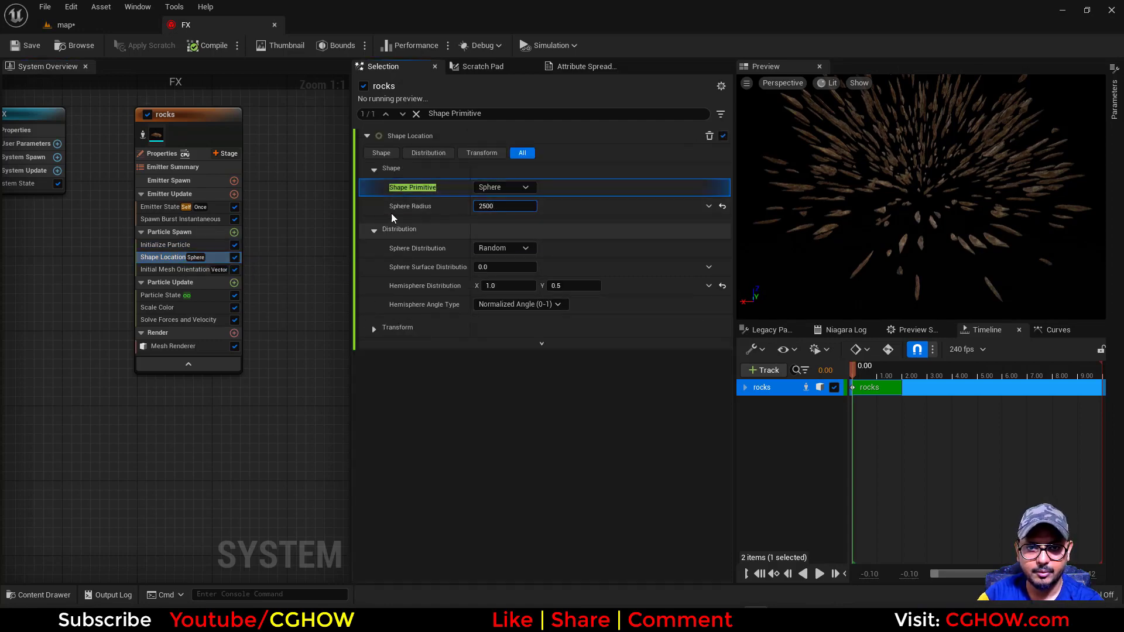
pyautogui.click(100, 28)
pyautogui.click(249, 27)
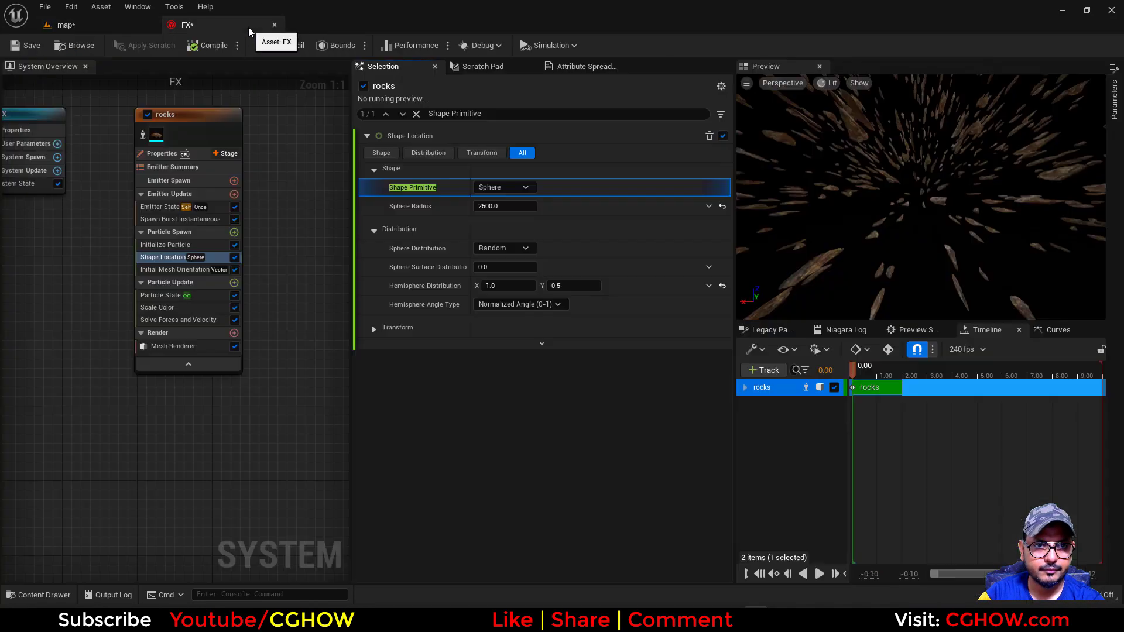
# Set the rocks emitter's Mesh Scale Max to X 20, Y 15 and Z 15 in Initialize Particle
pyautogui.click(179, 219)
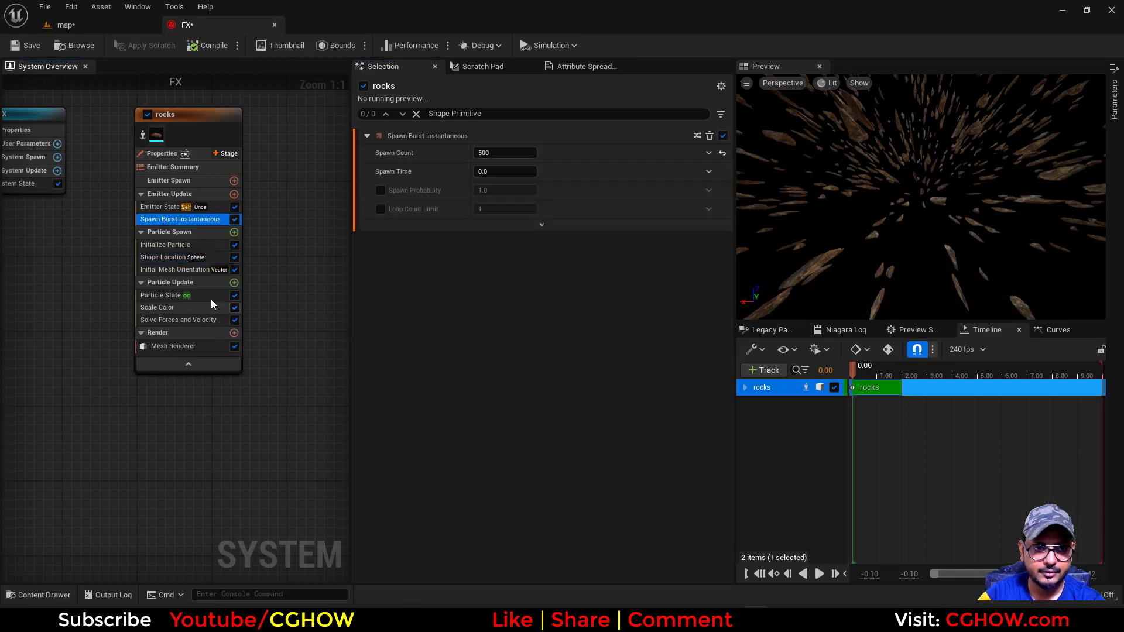
pyautogui.click(169, 248)
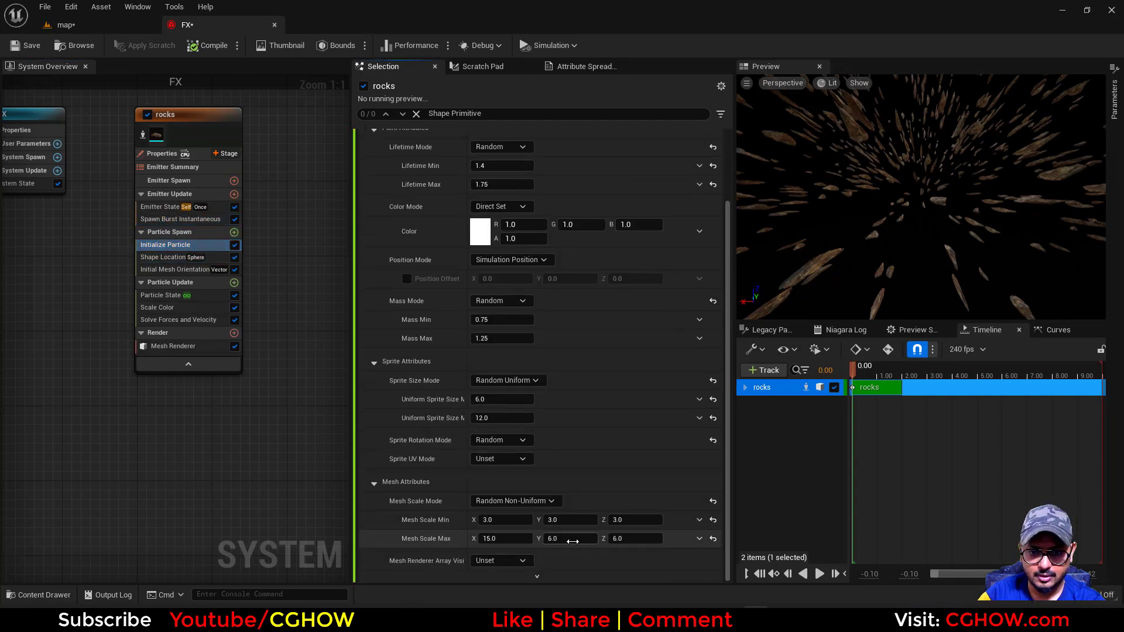
pyautogui.click(582, 538)
pyautogui.write('15')
pyautogui.press('Tab')
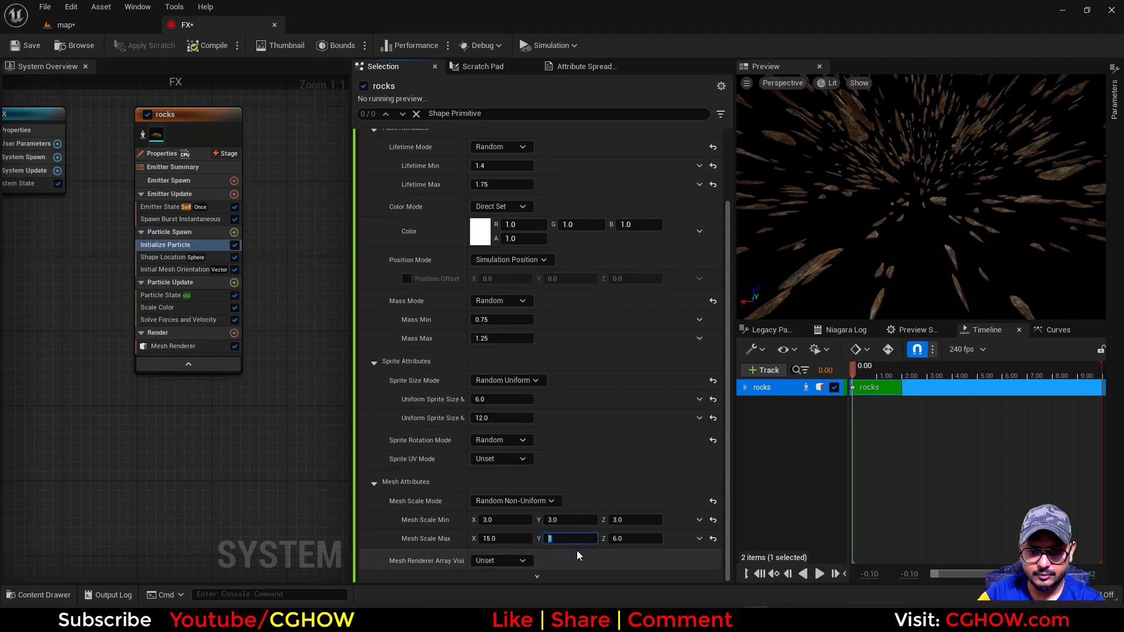
pyautogui.write('15')
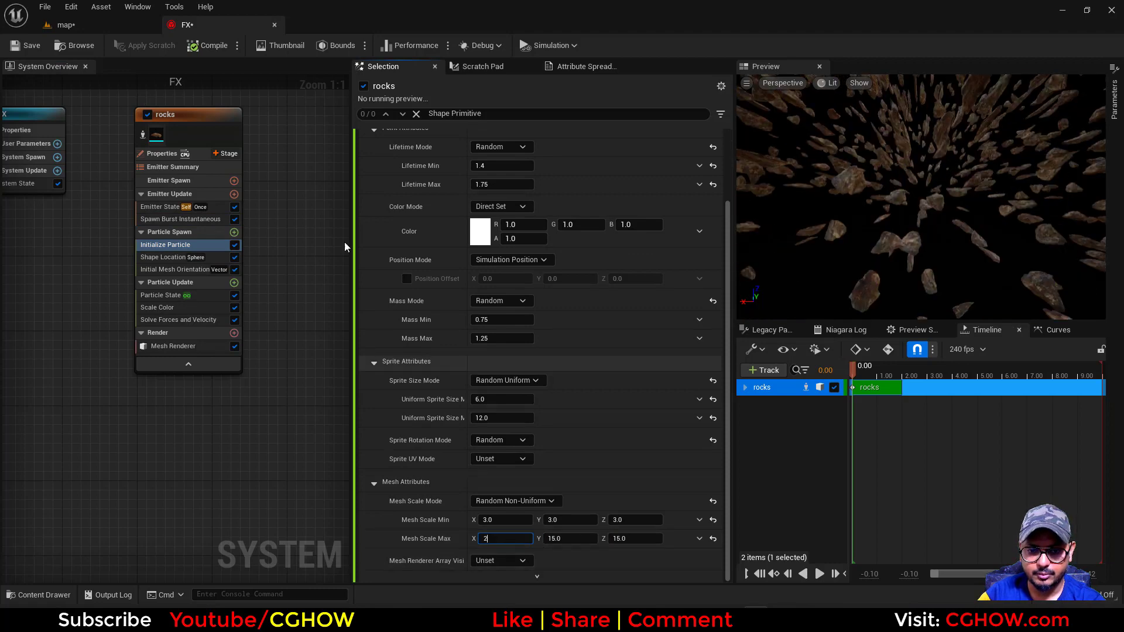
# Lower the FX actor in the map level to about Z -451
pyautogui.click(66, 25)
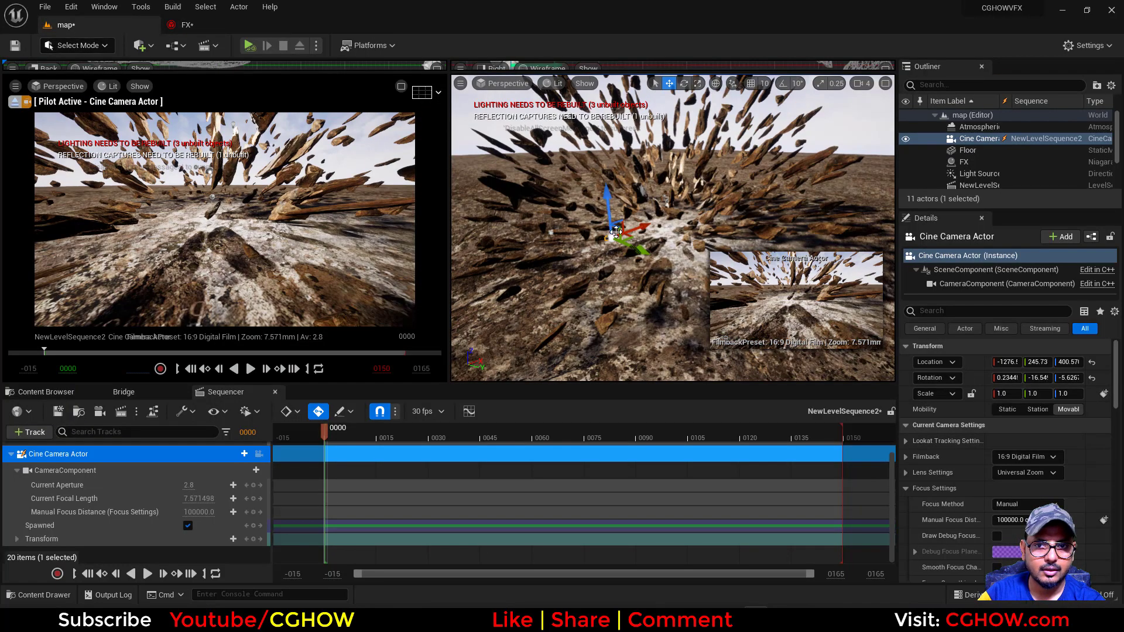
pyautogui.click(637, 181)
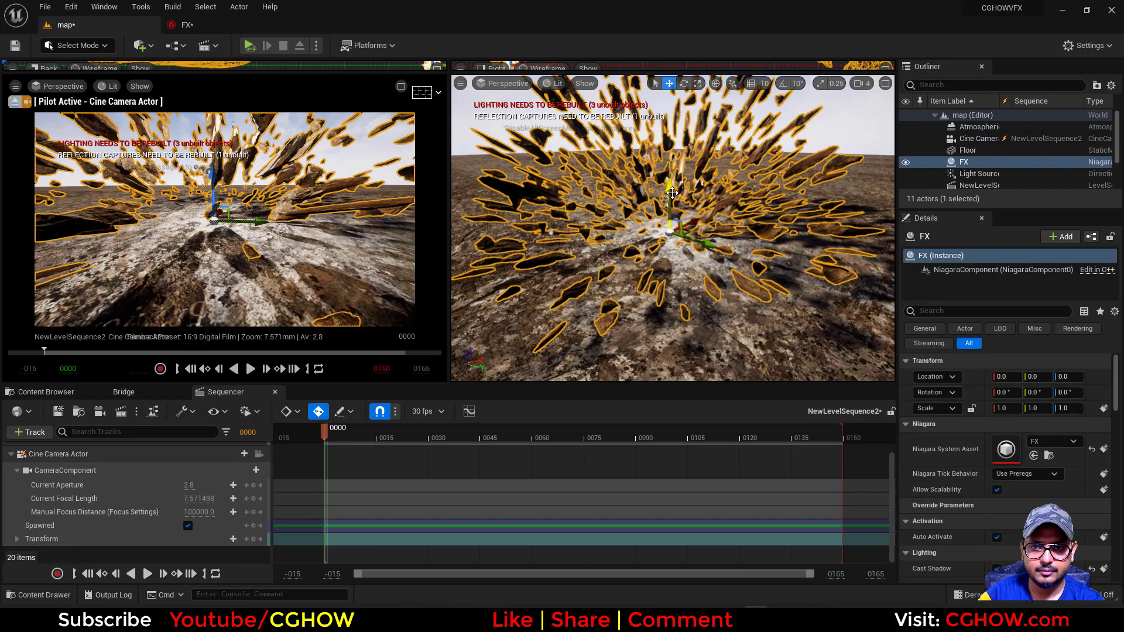
pyautogui.moveTo(672, 193); pyautogui.dragTo(668, 217)
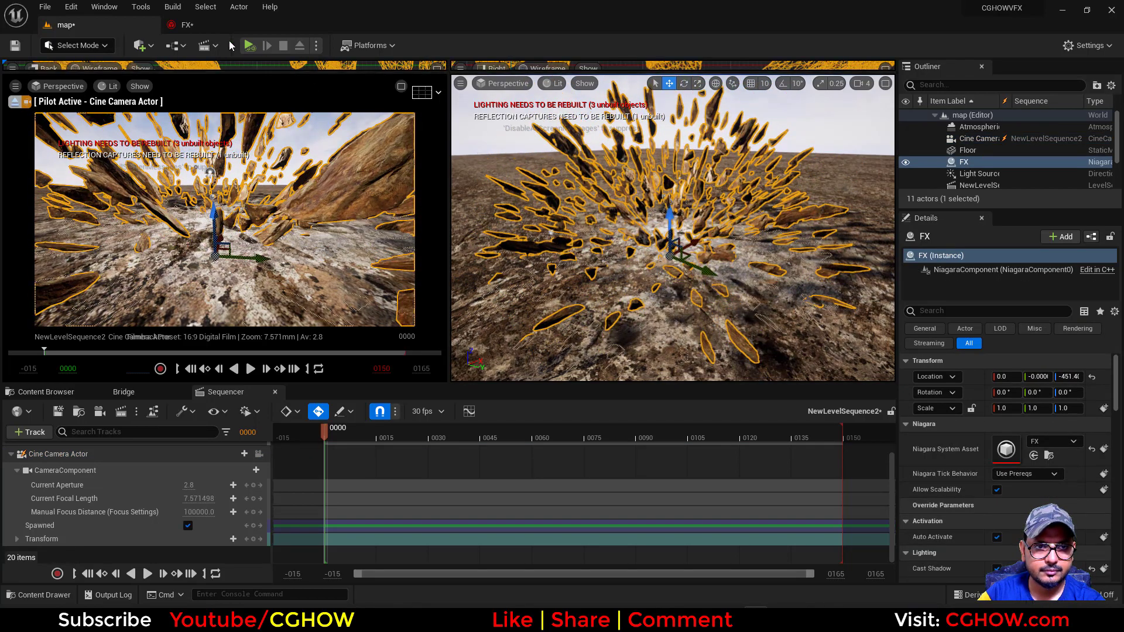
# Set the rocks' Mesh Scale Max to X 15, Y 10 and Z 10, and raise the FX actor in the level to about Z -313
pyautogui.click(222, 28)
pyautogui.click(567, 538)
pyautogui.write('10')
pyautogui.click(642, 541)
pyautogui.write('10')
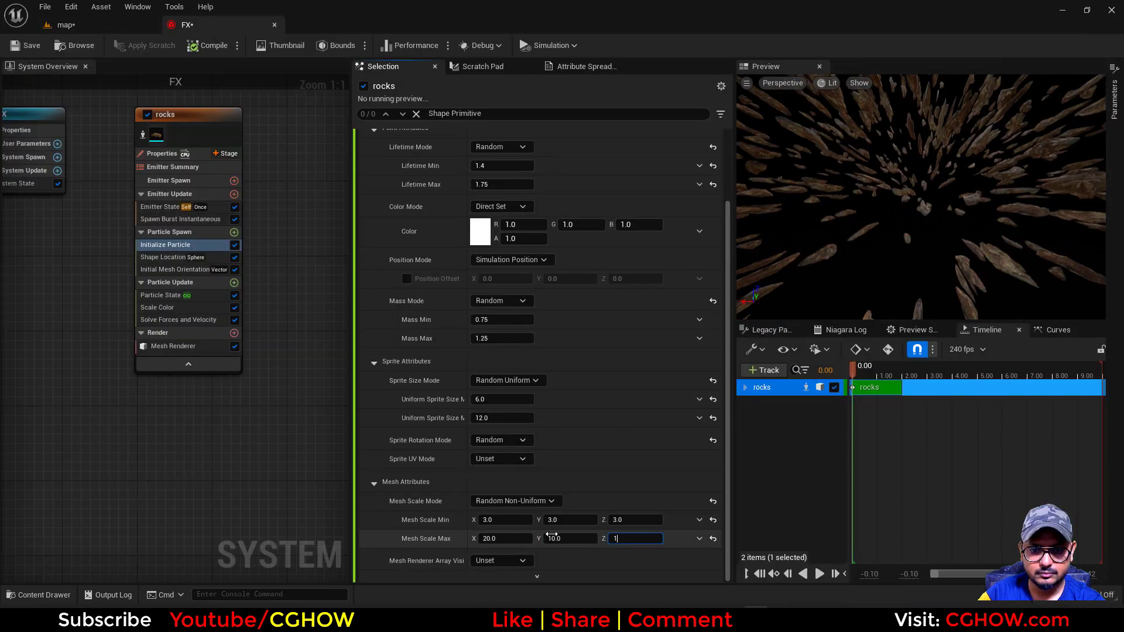
pyautogui.press('Return')
pyautogui.click(495, 537)
pyautogui.write('15')
pyautogui.press('Return')
pyautogui.click(105, 26)
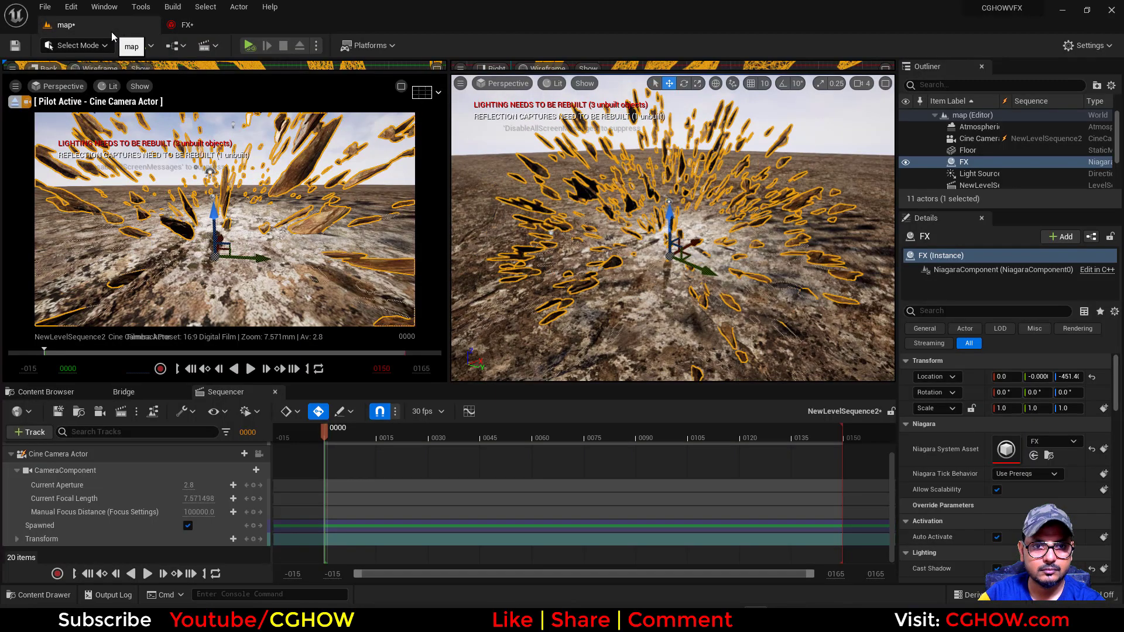
pyautogui.moveTo(211, 227); pyautogui.dragTo(211, 207)
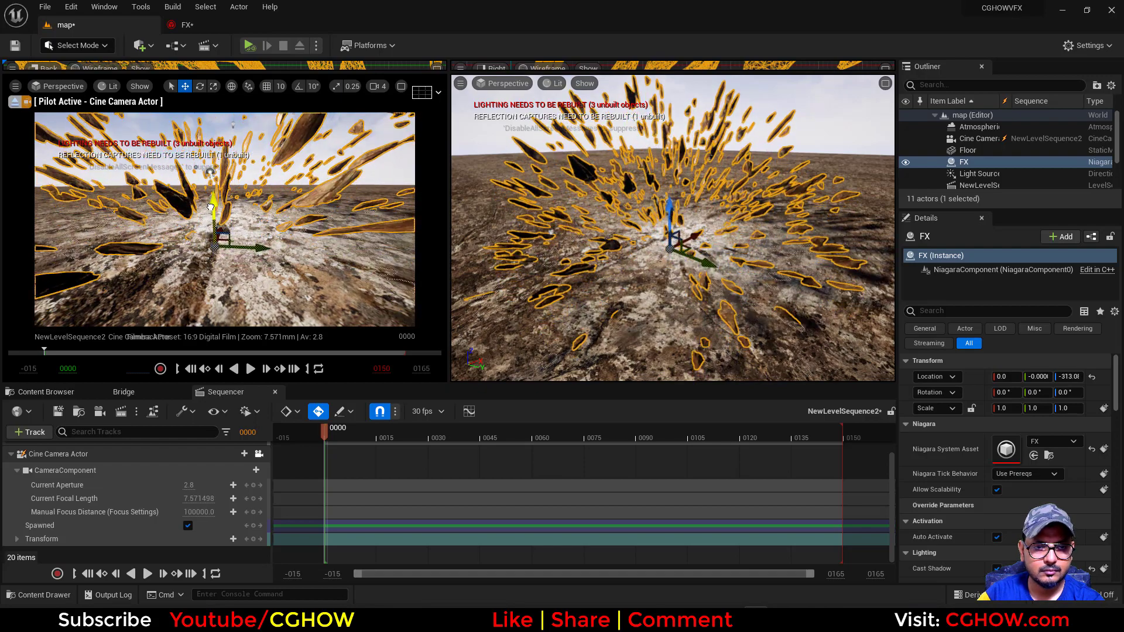
# Set the Spawn Count of the rocks emitter's Spawn Burst Instantaneous to 1000
pyautogui.click(184, 25)
pyautogui.click(180, 219)
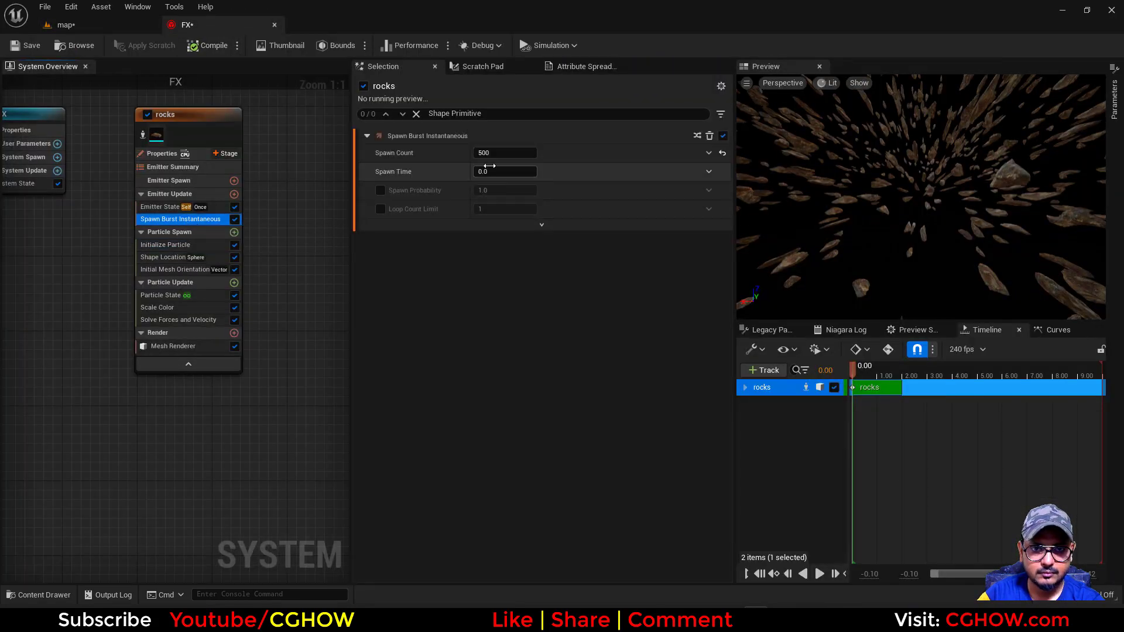
pyautogui.click(483, 153)
pyautogui.write('1000')
pyautogui.press('Return')
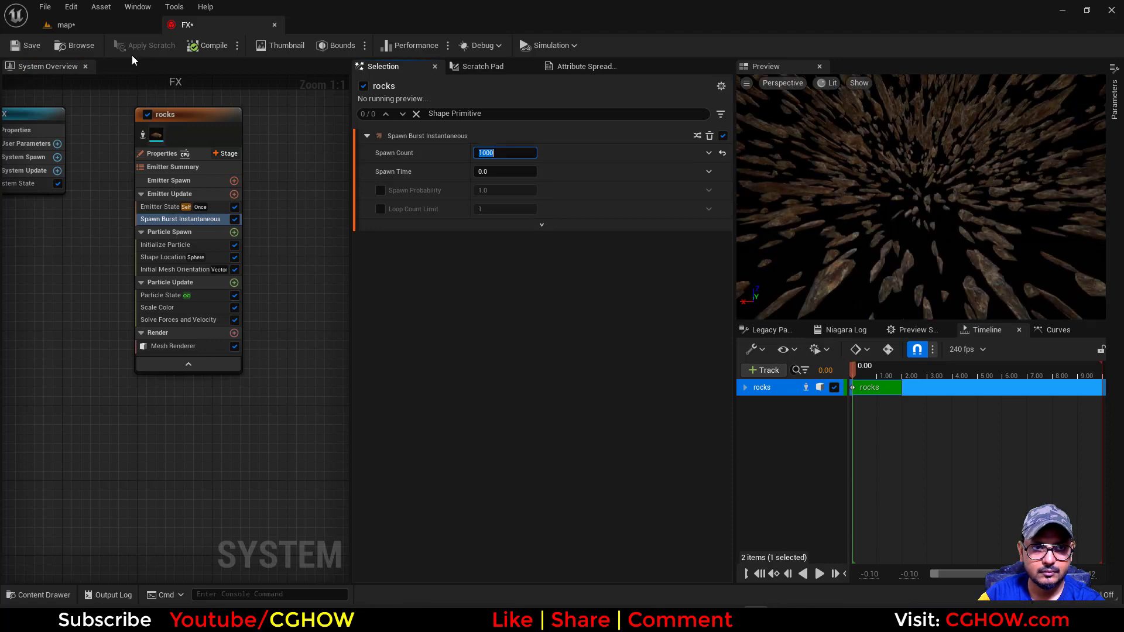
# Lower the FX actor in the map level to about Z -370
pyautogui.click(54, 24)
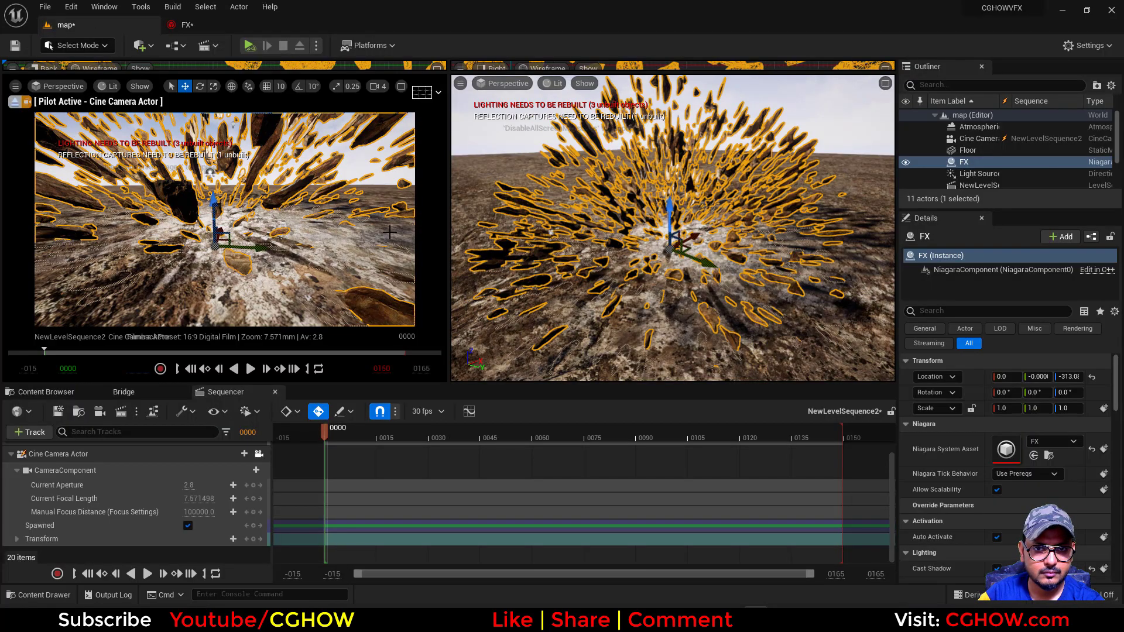
pyautogui.click(539, 133)
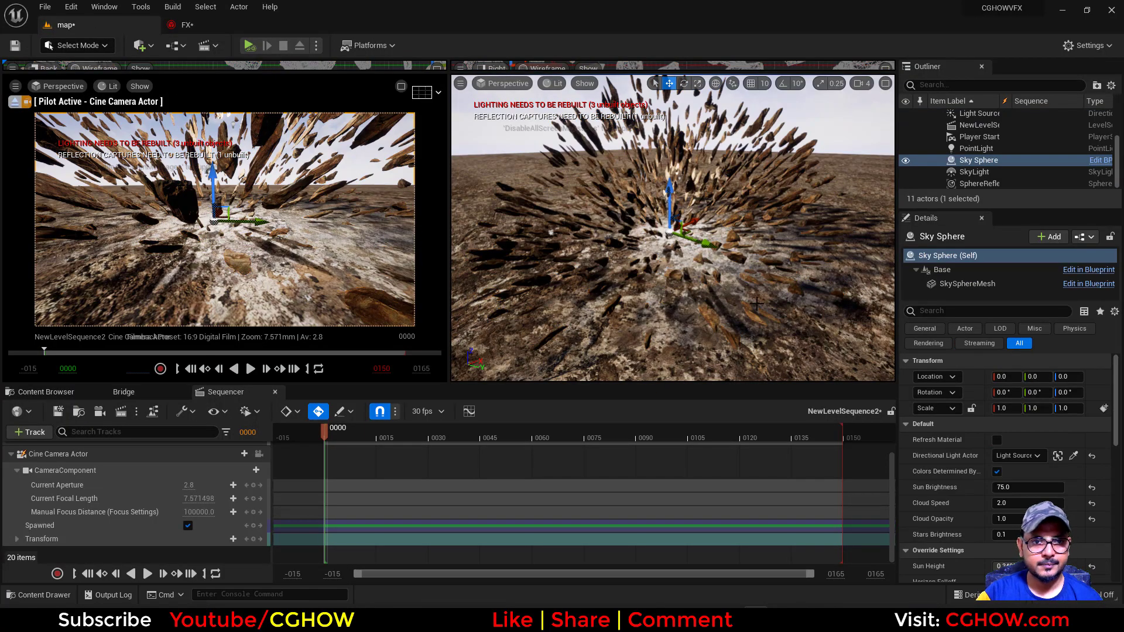
pyautogui.keyDown('alt'); pyautogui.moveTo(757, 304); pyautogui.dragTo(658, 175); pyautogui.keyUp('alt')
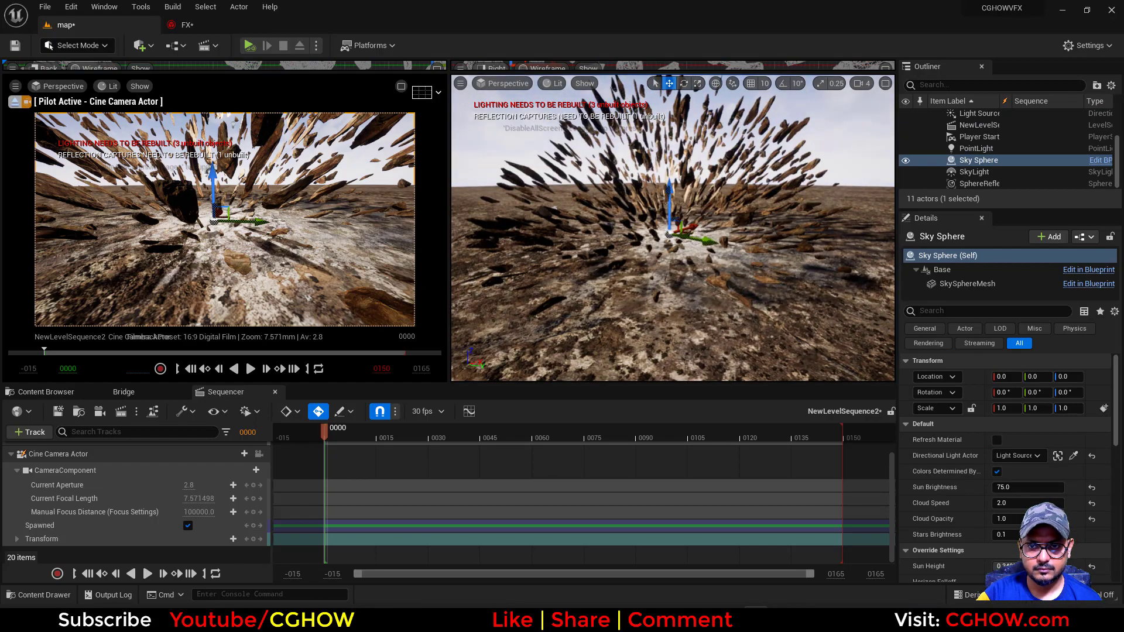
pyautogui.click(665, 205)
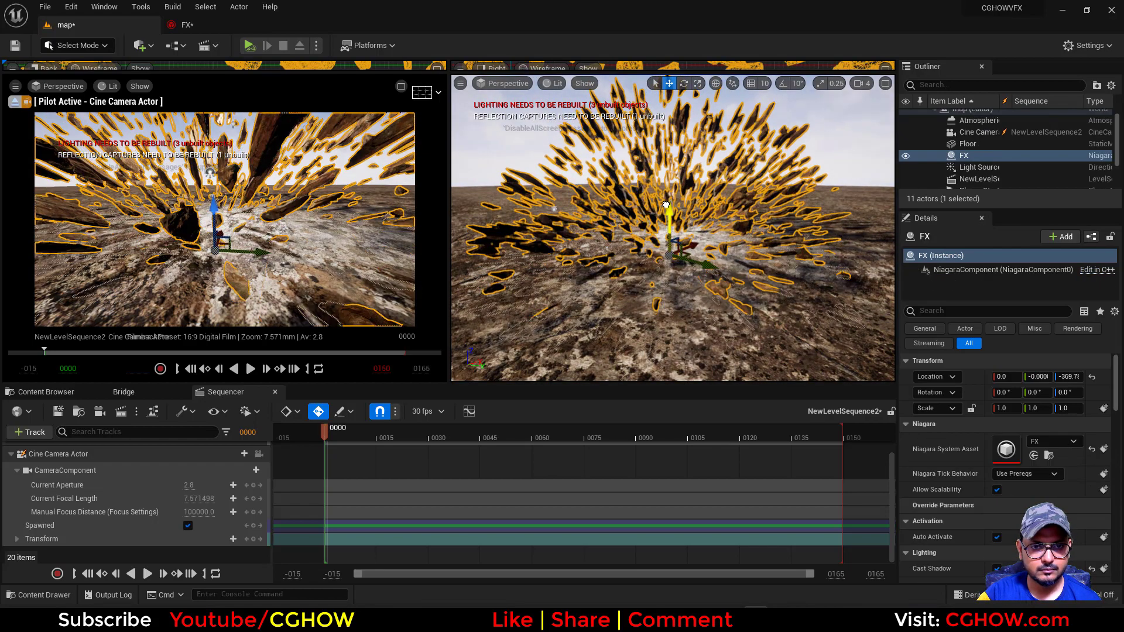
# Rotate the FX actor about the Z axis to about -48 degrees and the Sky Sphere to about -1.4 degrees
pyautogui.press('e')
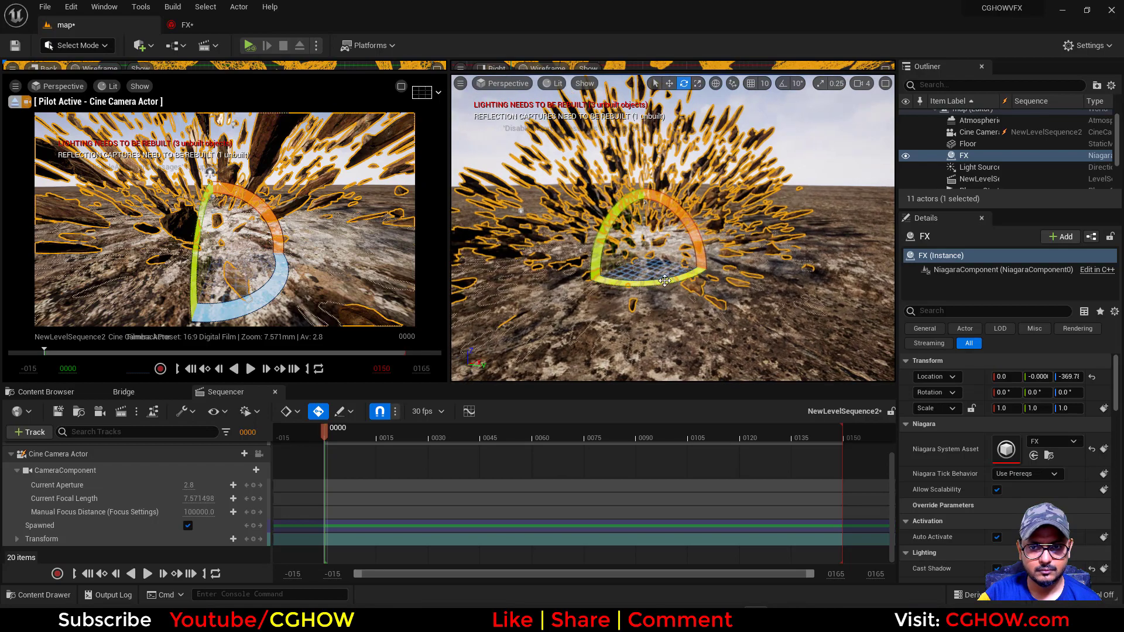
pyautogui.moveTo(664, 280); pyautogui.dragTo(612, 285)
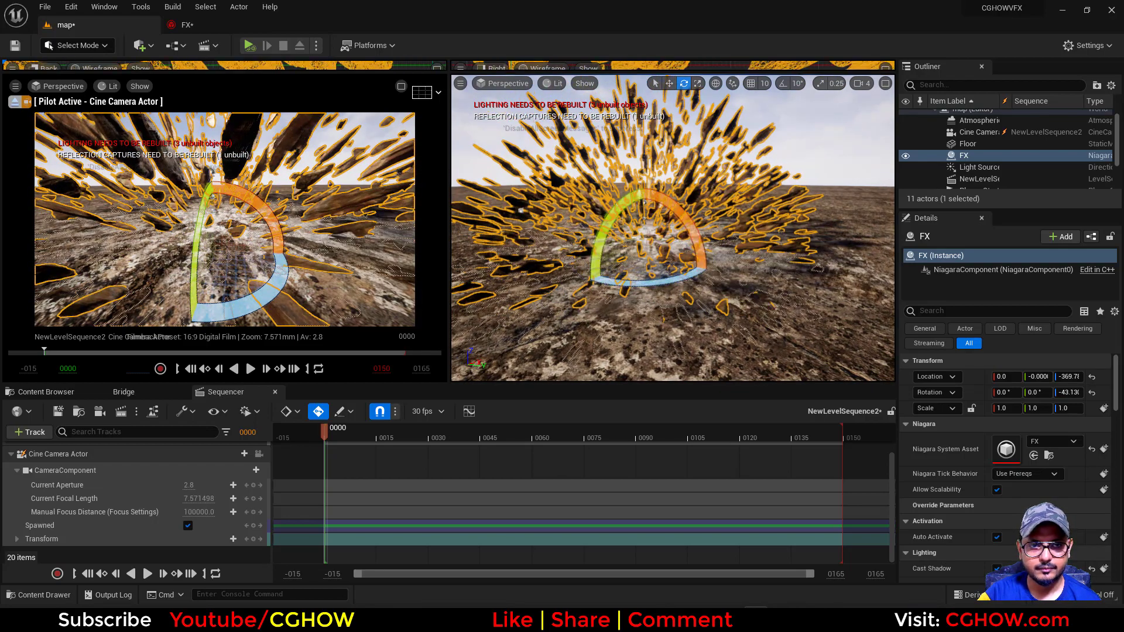
pyautogui.click(654, 238)
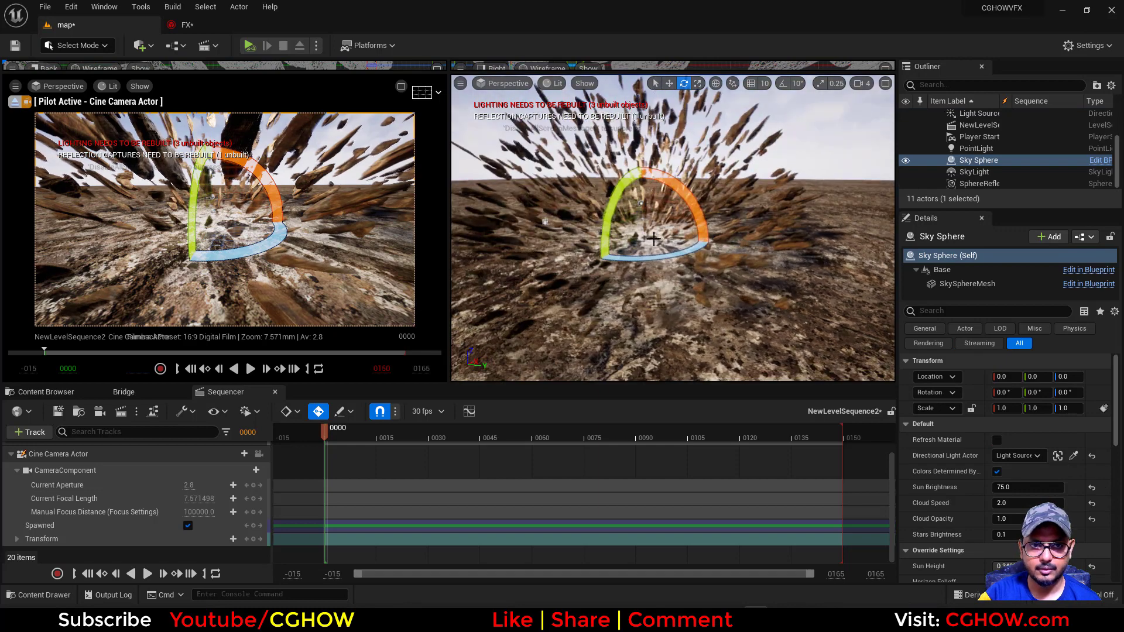
pyautogui.moveTo(658, 257); pyautogui.dragTo(691, 241)
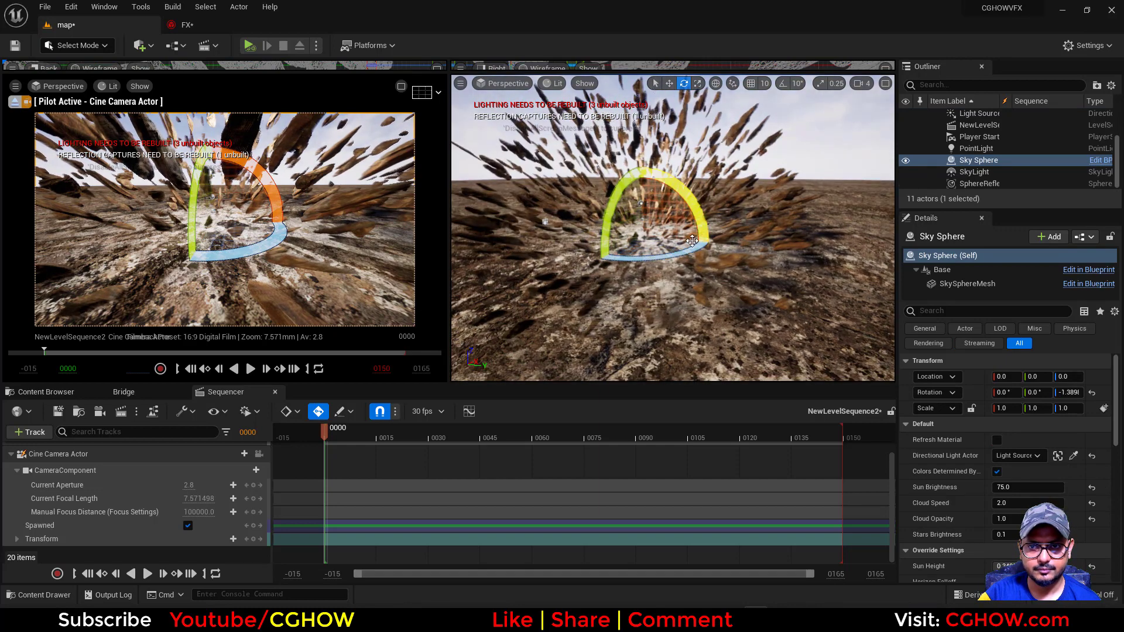
pyautogui.click(716, 146)
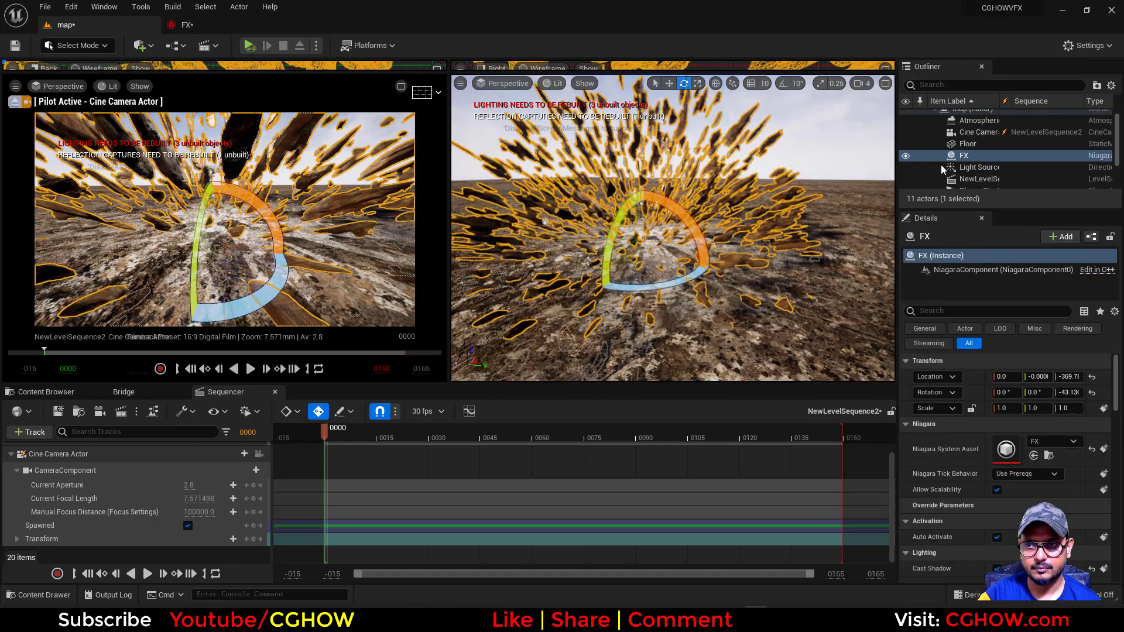
pyautogui.moveTo(666, 277); pyautogui.dragTo(682, 271)
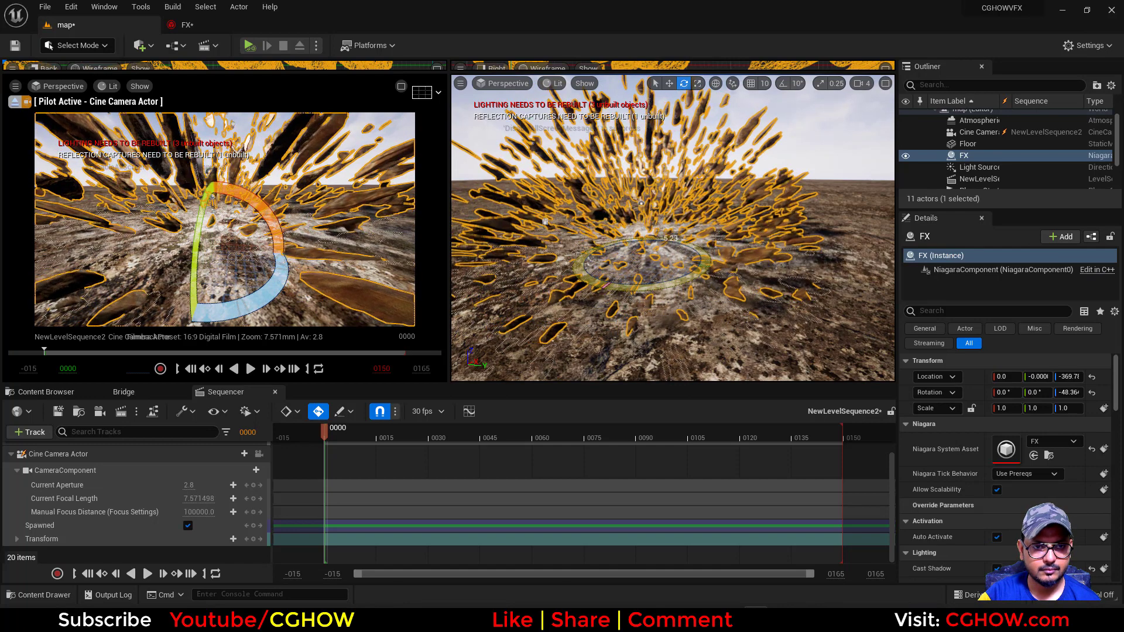
# Set the rocks emitter's Spawn Count back to 500 and check the burst in the map level
pyautogui.click(200, 29)
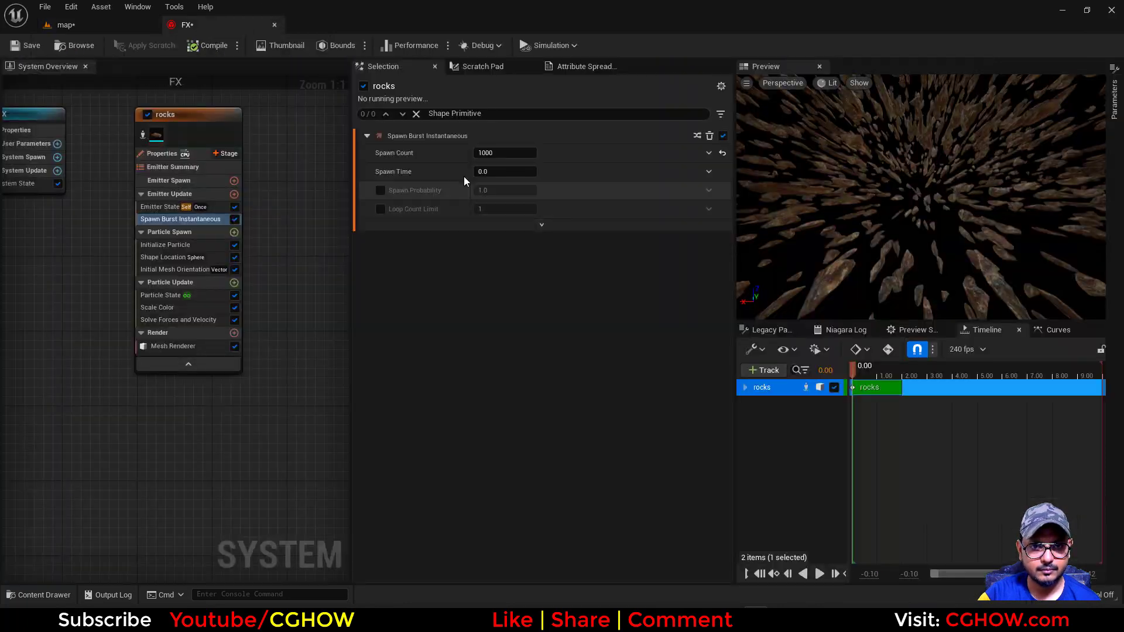
pyautogui.press('Return')
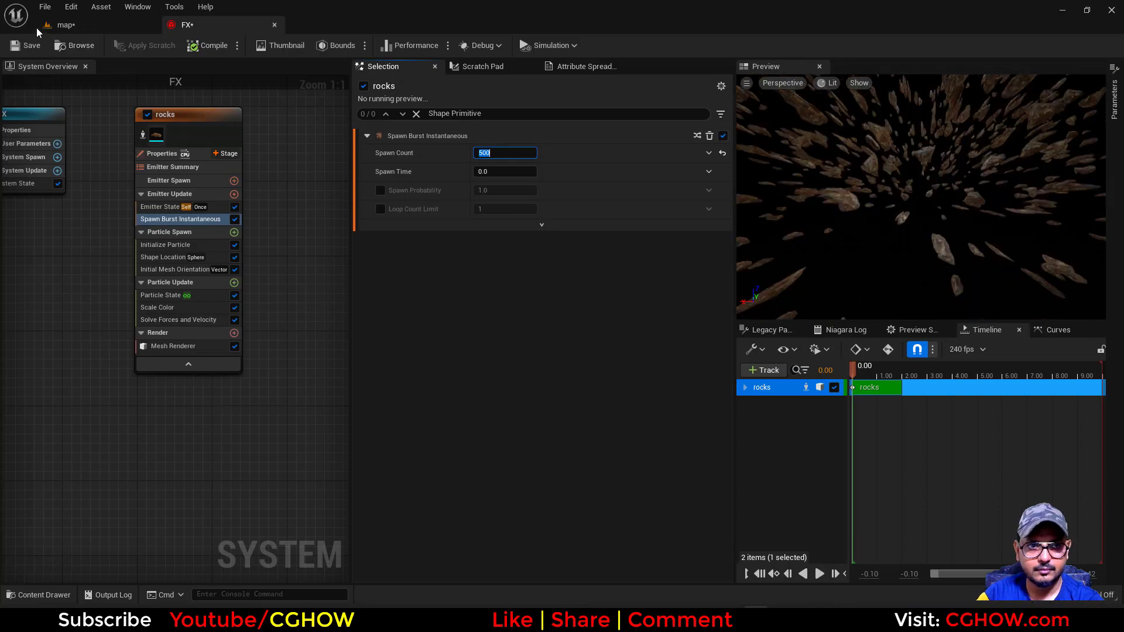
pyautogui.click(63, 25)
pyautogui.click(545, 221)
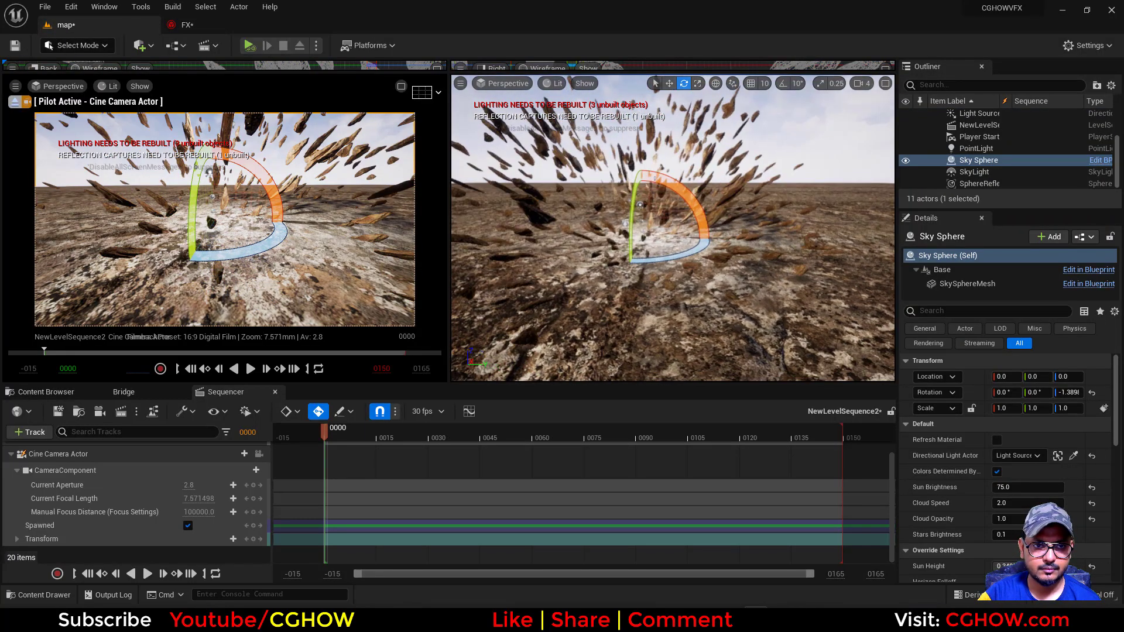
# Set the rocks emitter's Mesh Scale Max X to 20 and Mesh Scale Min X to 10 in Initialize Particle
pyautogui.click(173, 23)
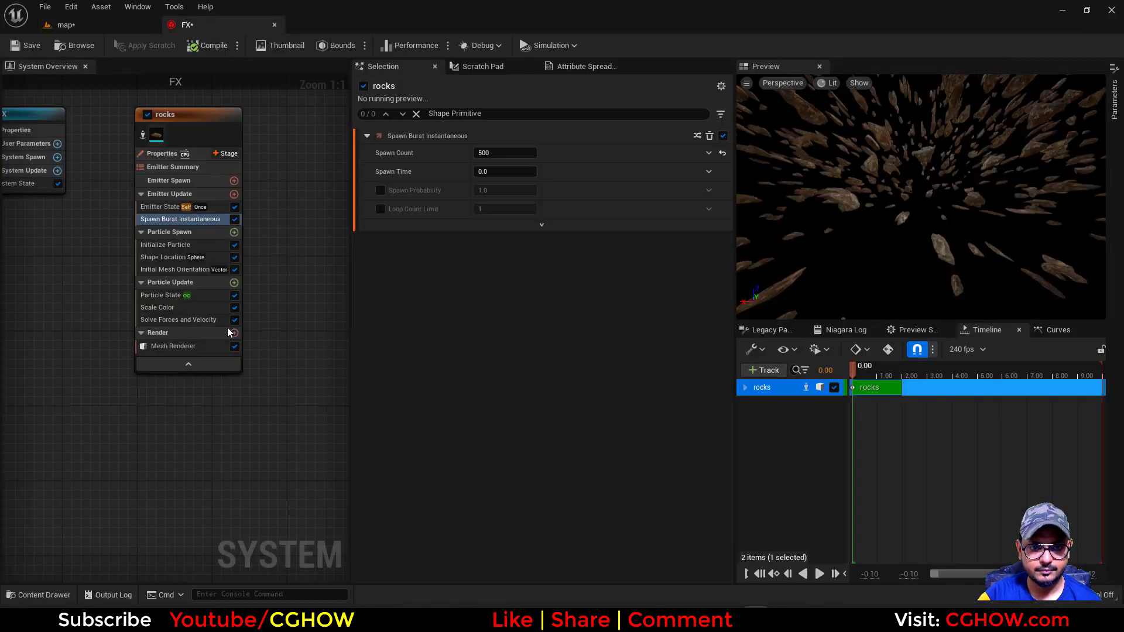
pyautogui.click(172, 246)
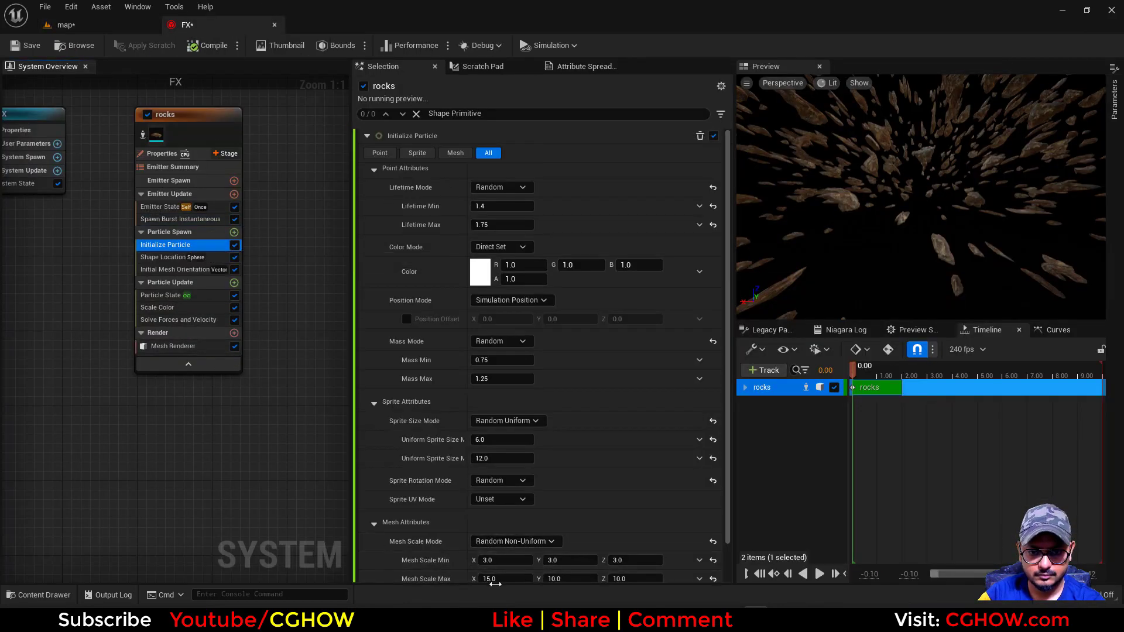
pyautogui.click(493, 579)
pyautogui.write('20')
pyautogui.press('Return')
pyautogui.click(486, 559)
pyautogui.write('10')
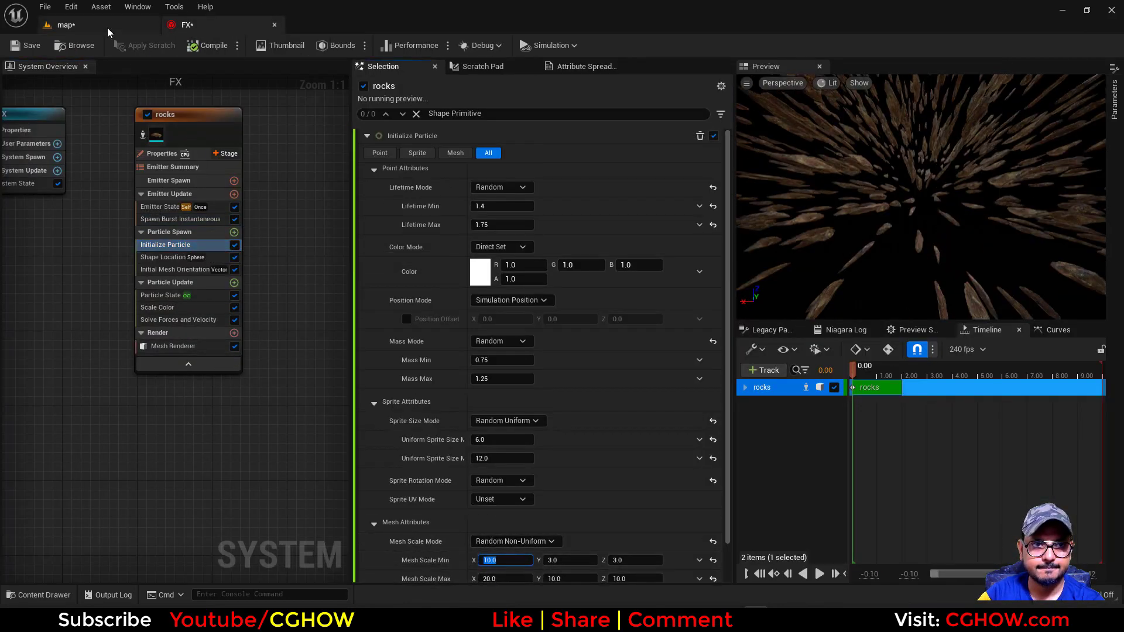
# Compare the rock burst in the map level with the Cataclysm Crater reference artwork in the browser
pyautogui.click(66, 24)
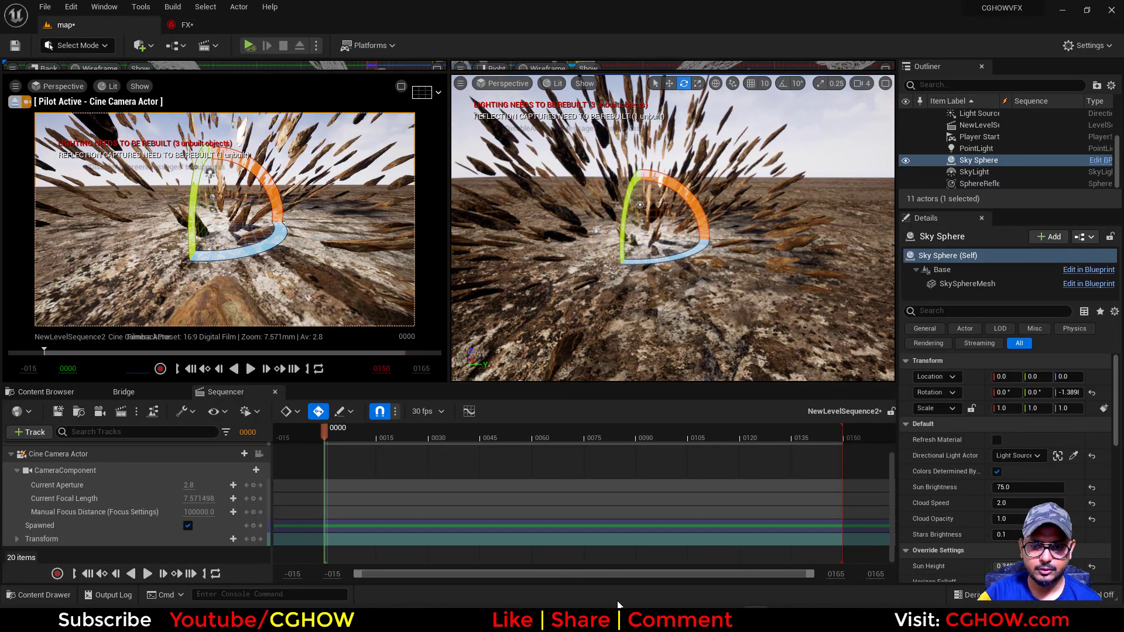
pyautogui.click(623, 619)
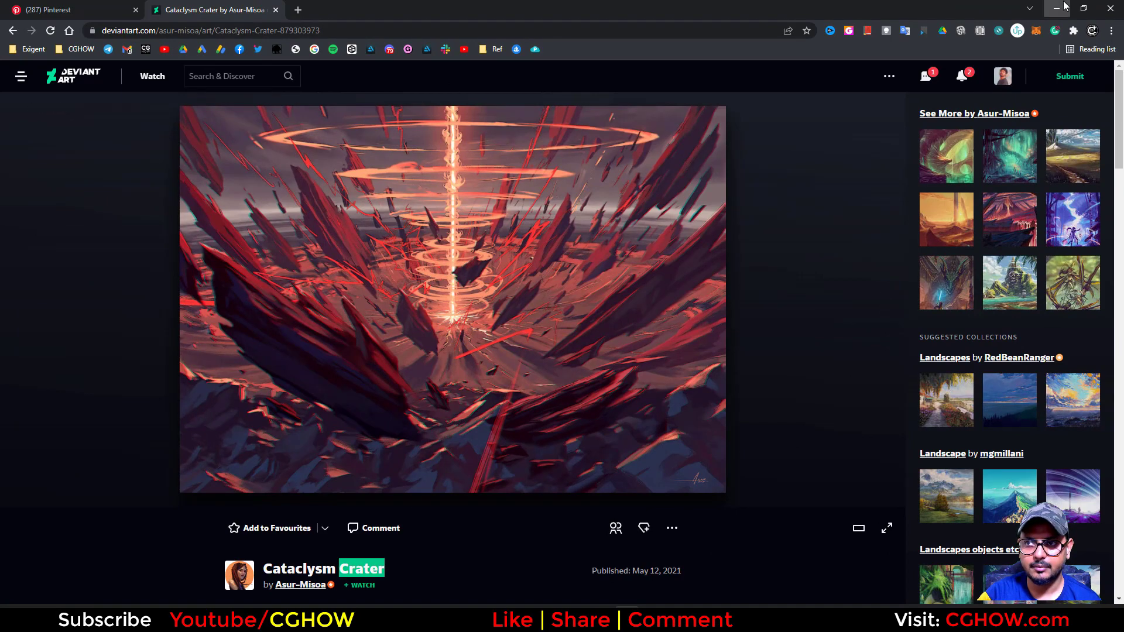
pyautogui.click(1057, 8)
# Return to the Unreal map level and save all modified assets, including the map and the FX system
pyautogui.click(47, 392)
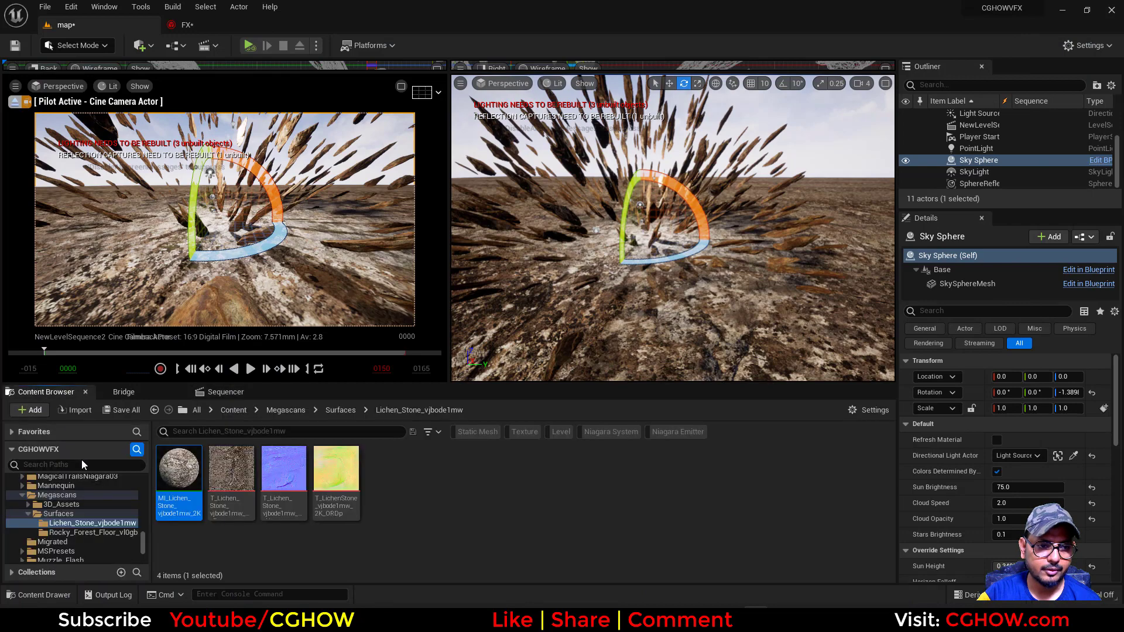
pyautogui.click(119, 396)
pyautogui.click(52, 391)
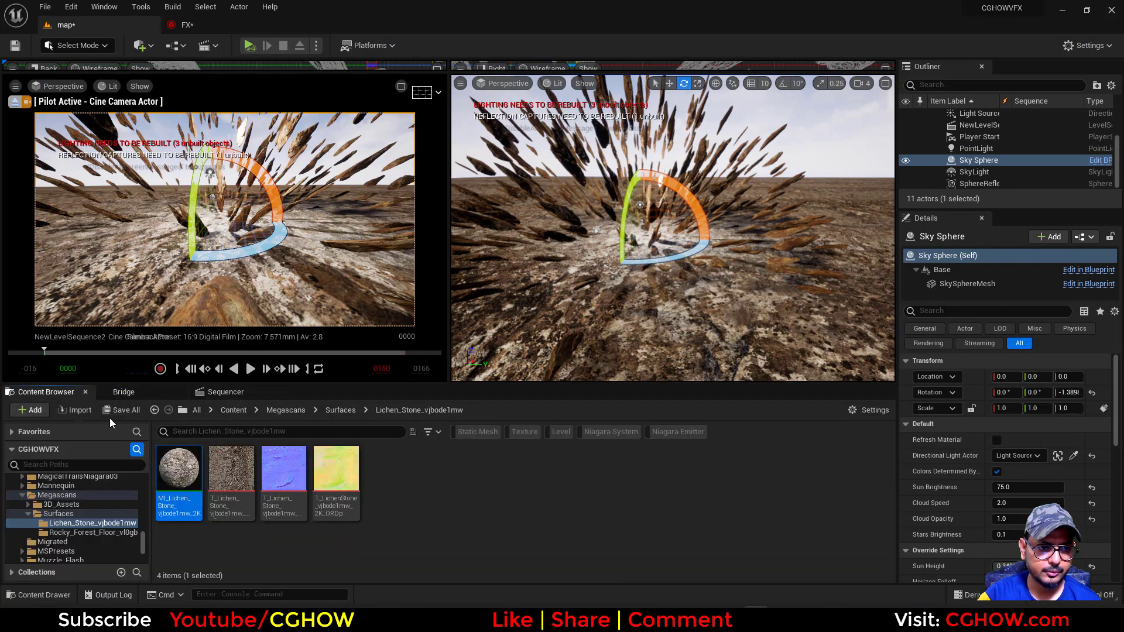
pyautogui.click(120, 409)
pyautogui.click(650, 433)
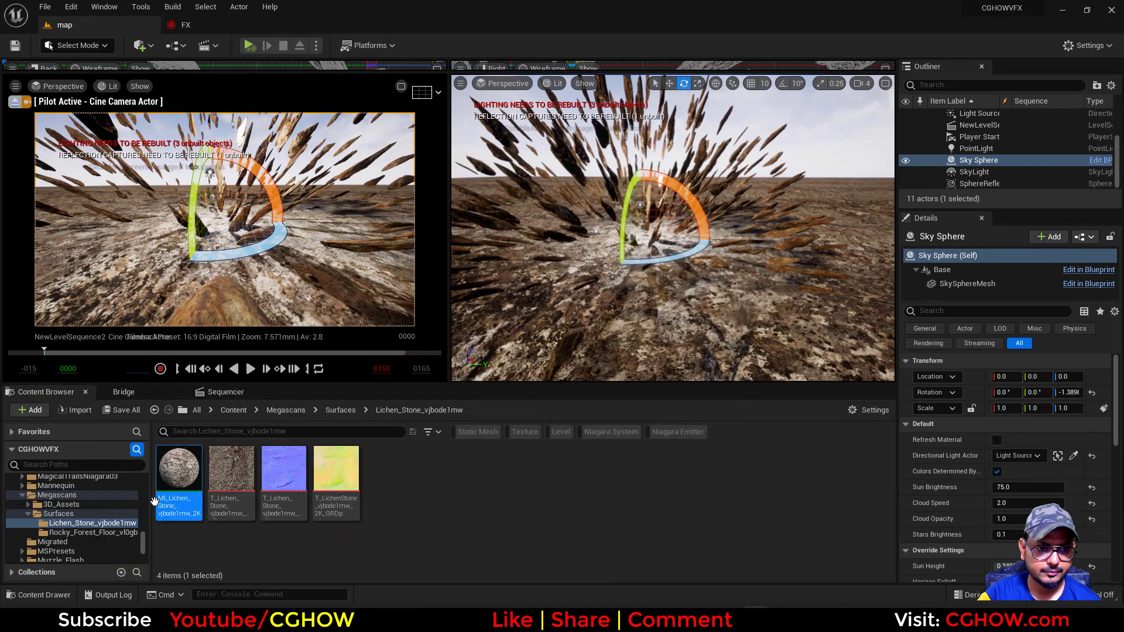
# Search the entire project content for "crack" and look through the matching assets
pyautogui.moveTo(143, 545); pyautogui.dragTo(143, 480)
pyautogui.click(61, 479)
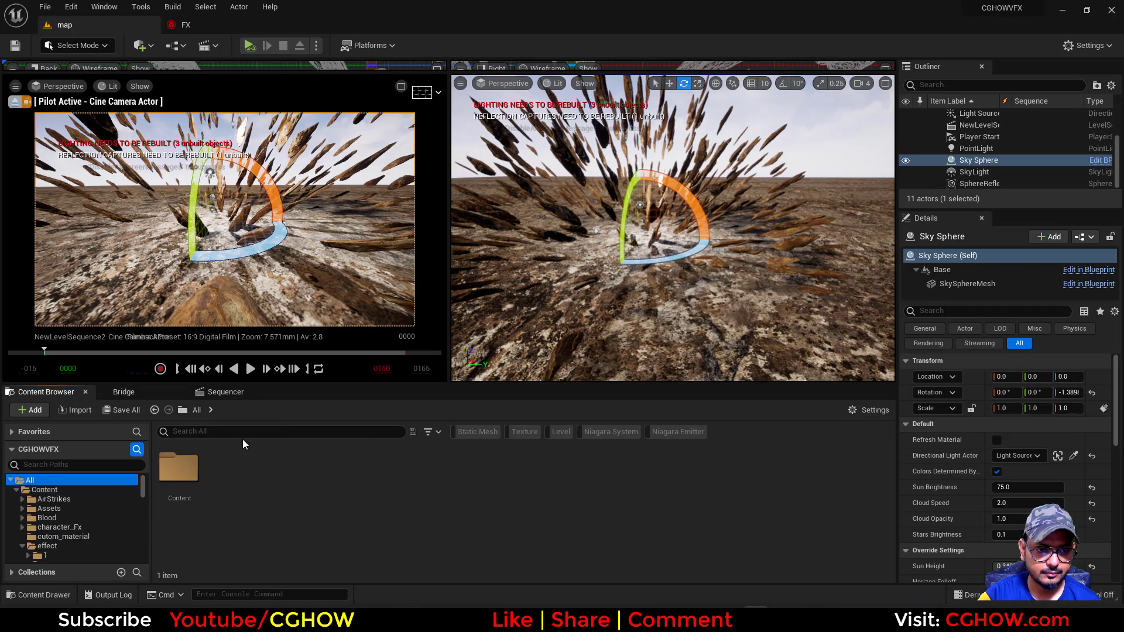
pyautogui.click(240, 433)
pyautogui.write('crack')
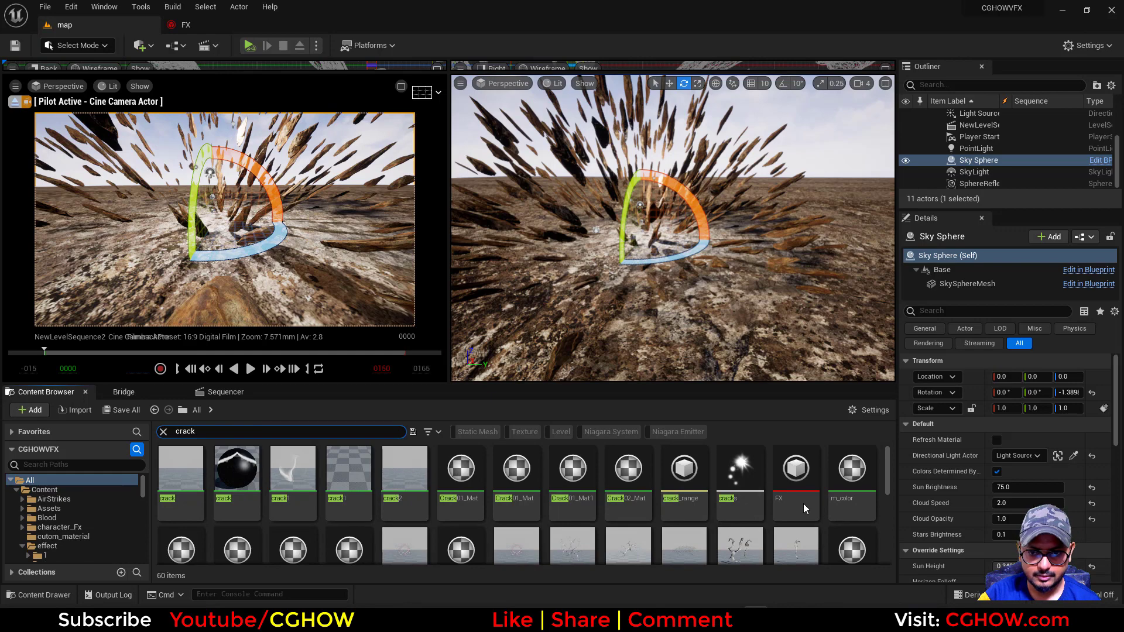
pyautogui.scroll(-2, 445, 491)
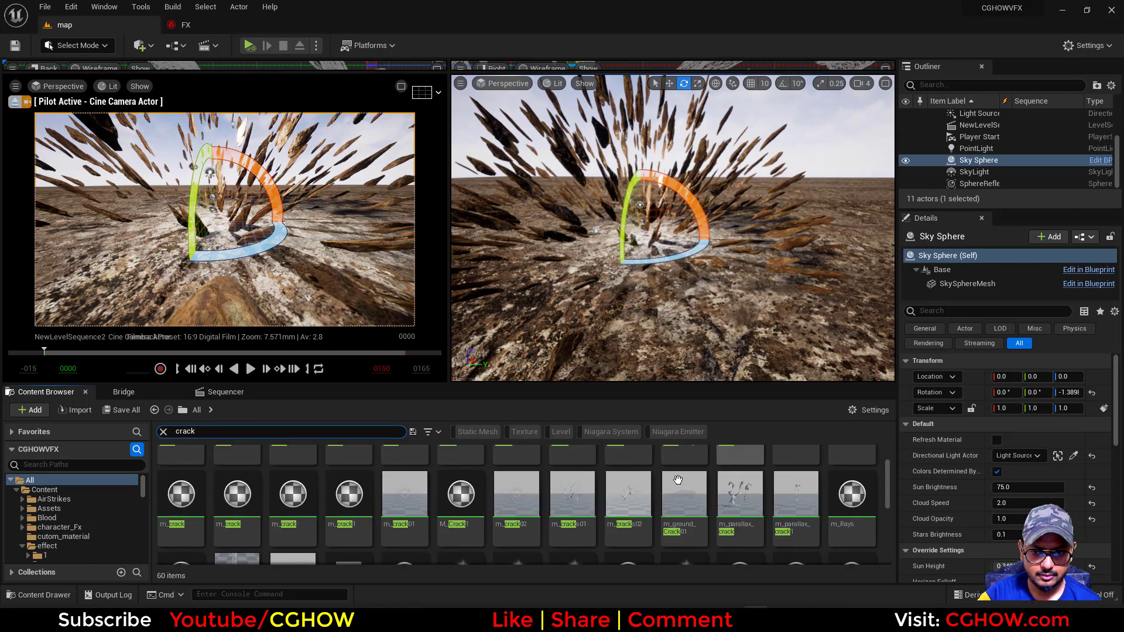
pyautogui.scroll(-2, 676, 479)
pyautogui.scroll(-5, 593, 522)
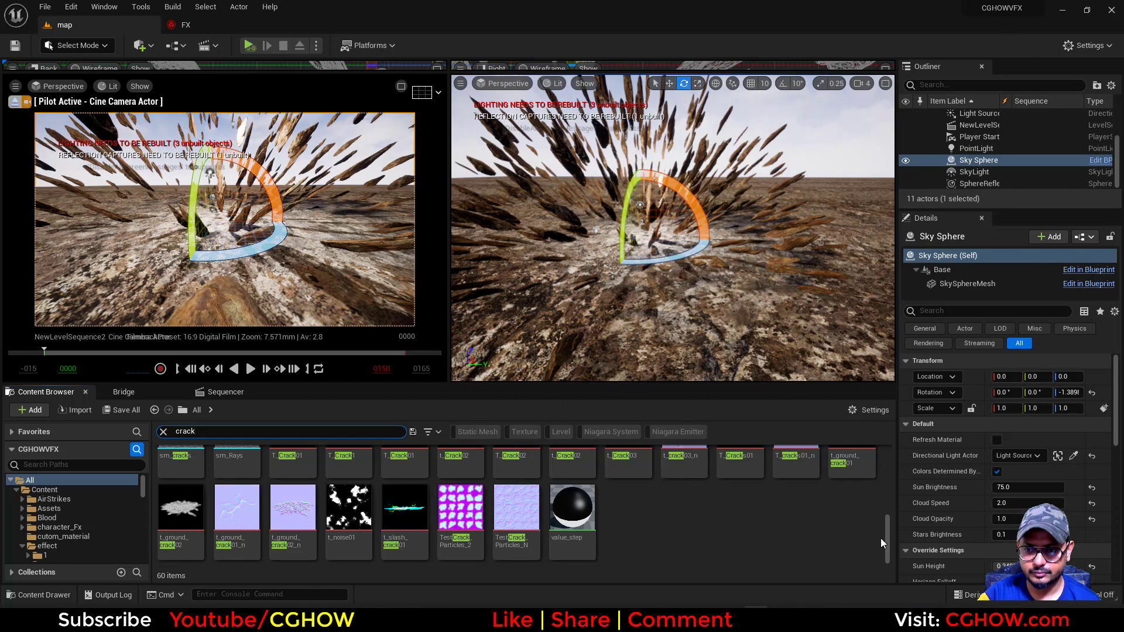
pyautogui.moveTo(890, 533)
pyautogui.mouseDown()
pyautogui.moveTo(905, 453)
pyautogui.moveTo(885, 536)
pyautogui.mouseUp()
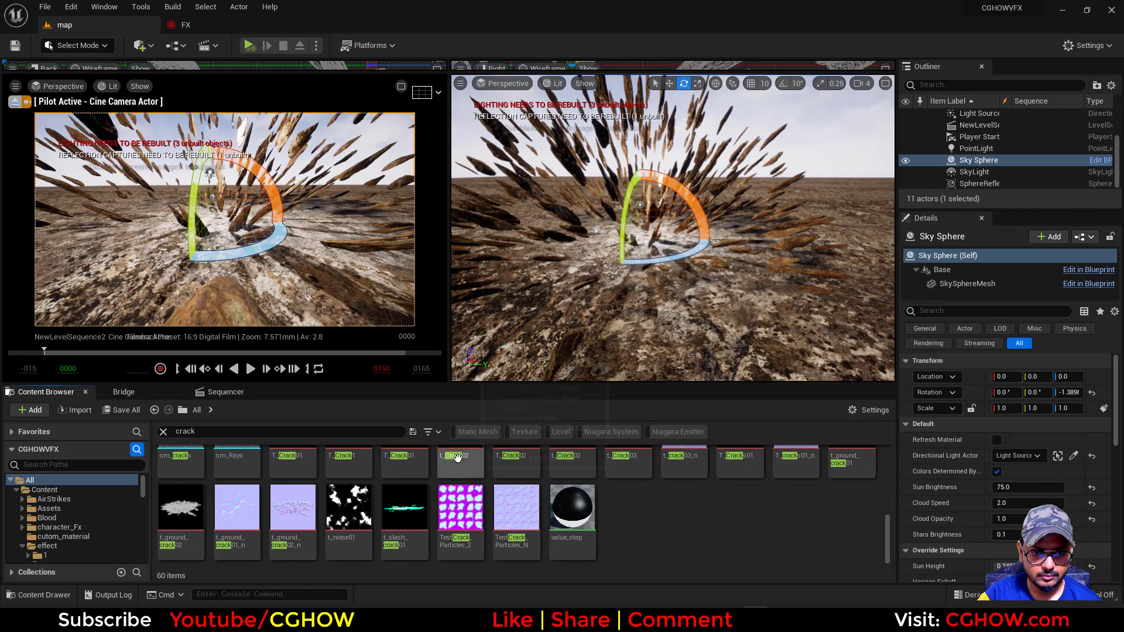
# Filter the crack assets to textures only and inspect the t_ground_crack02 texture at full size
pyautogui.click(525, 430)
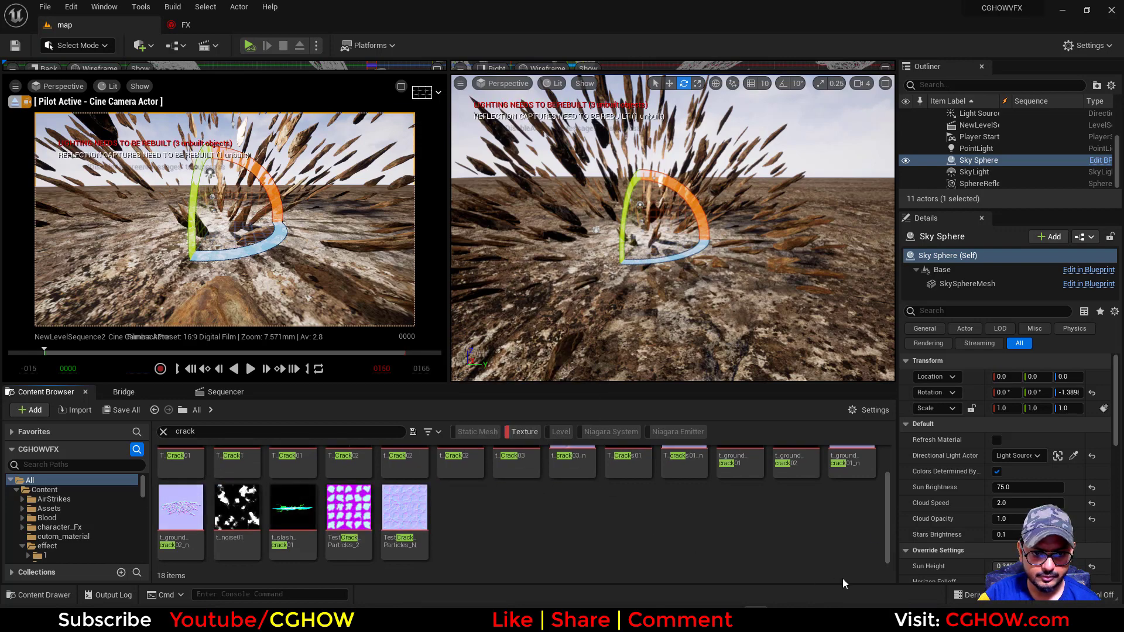
pyautogui.moveTo(888, 518); pyautogui.dragTo(887, 460)
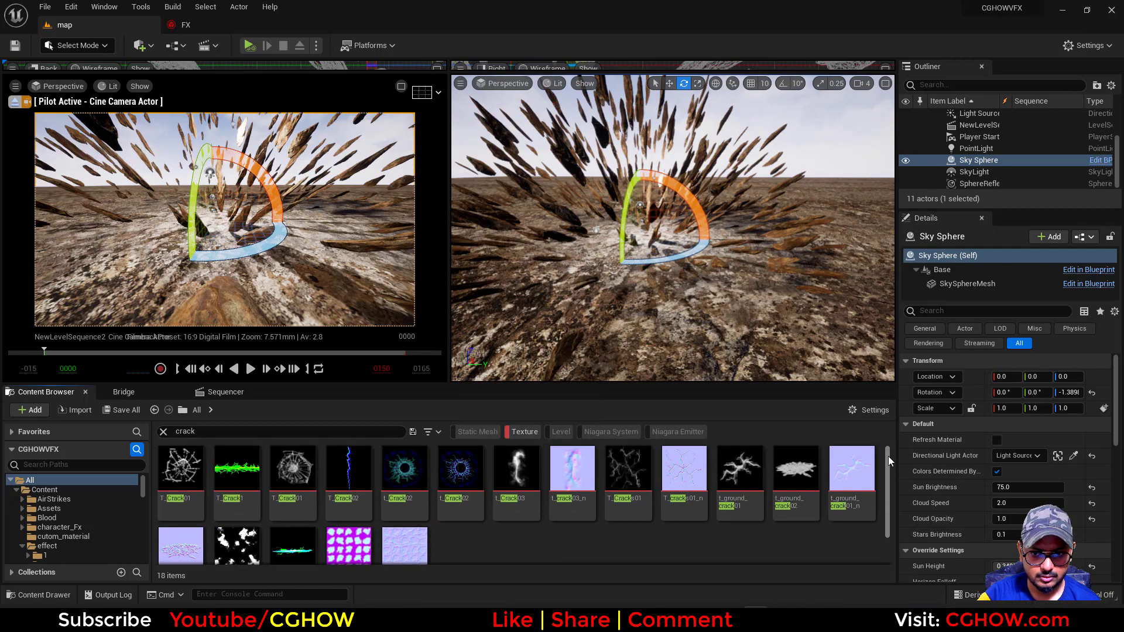
pyautogui.doubleClick(808, 473)
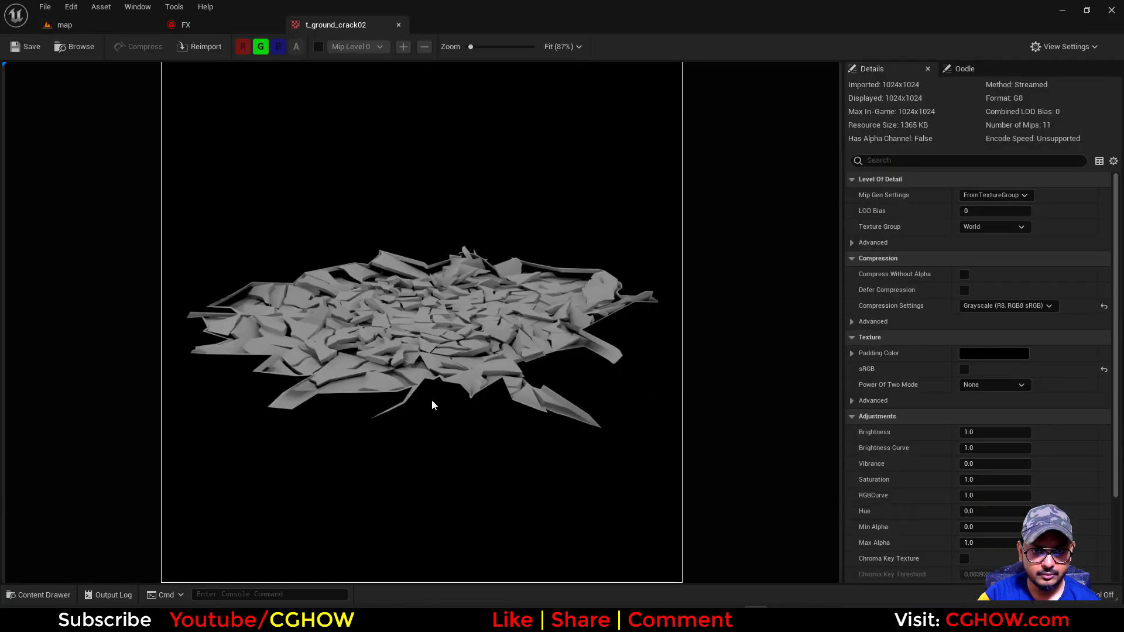
pyautogui.middleClick(326, 27)
pyautogui.click(106, 30)
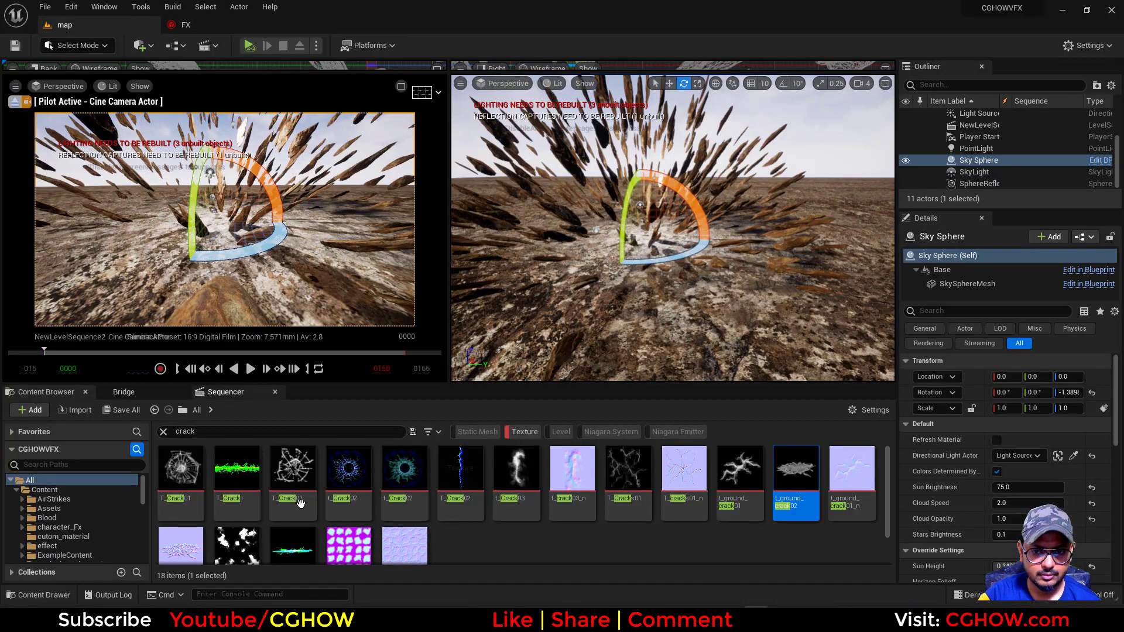
pyautogui.scroll(-2, 550, 554)
pyautogui.scroll(2, 550, 554)
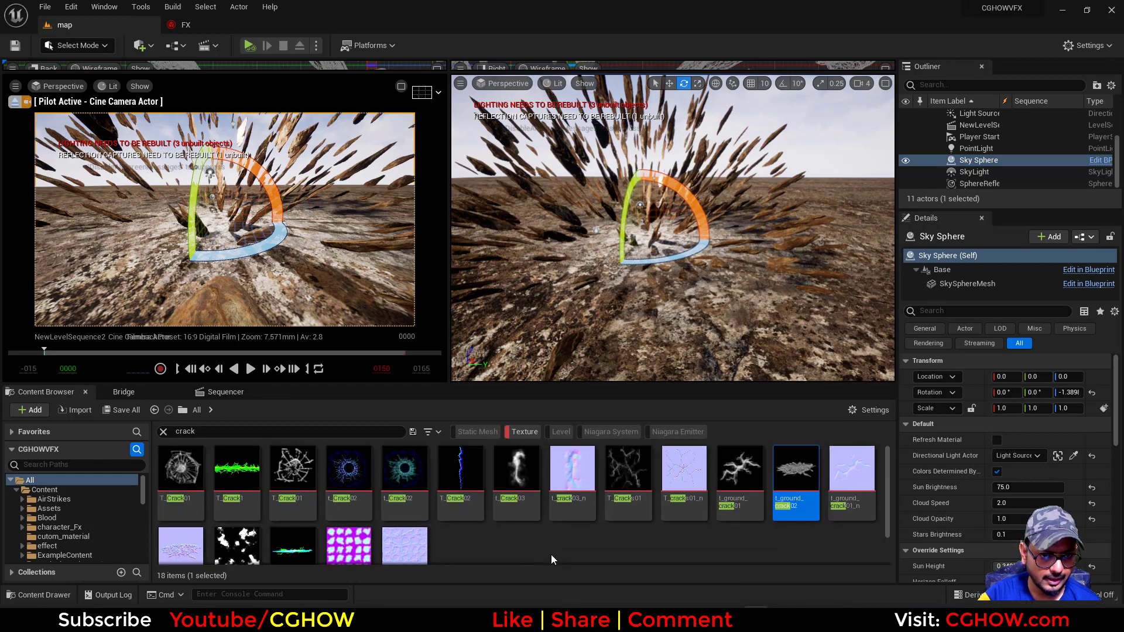
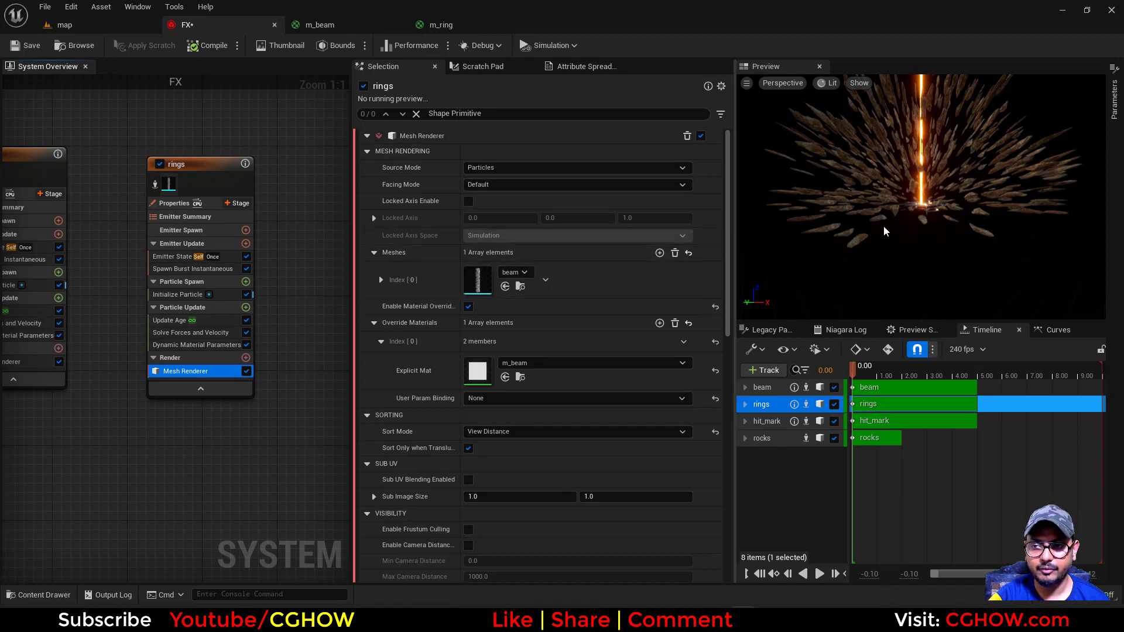
# Assign the SM_Disk mesh and the m_ring override material to the rings emitter's Mesh Renderer
pyautogui.click(82, 25)
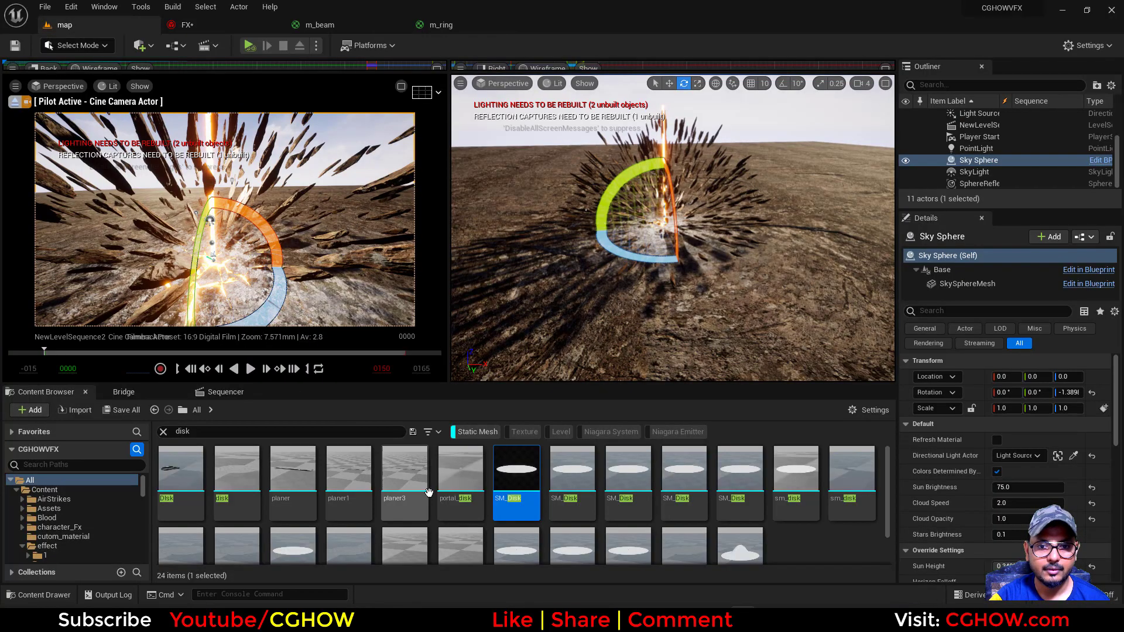
pyautogui.click(220, 24)
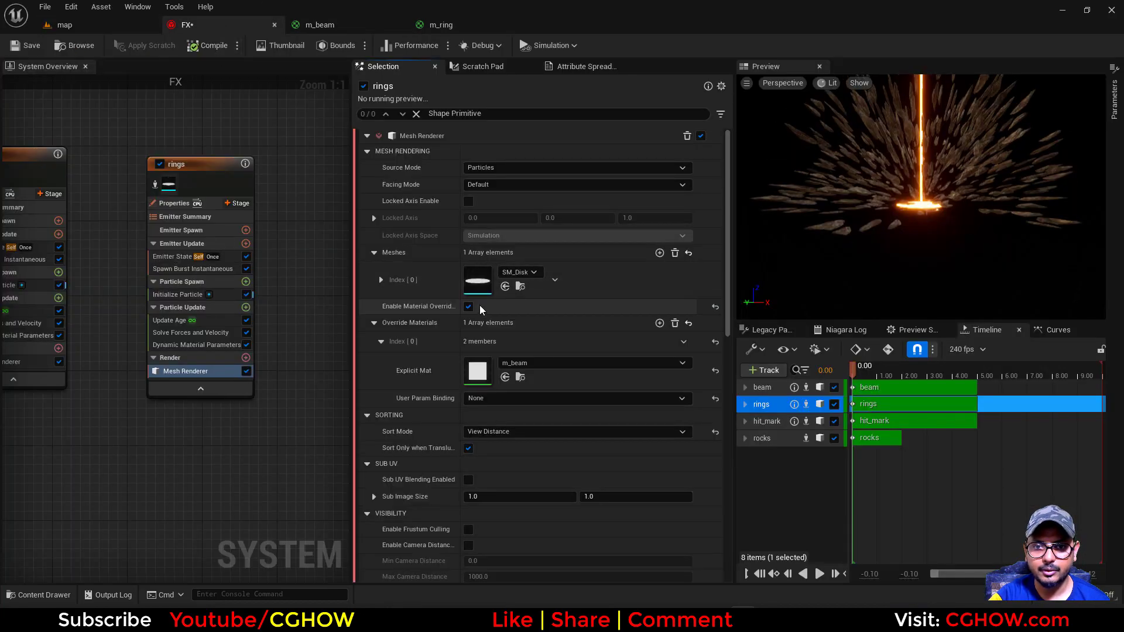
pyautogui.click(442, 25)
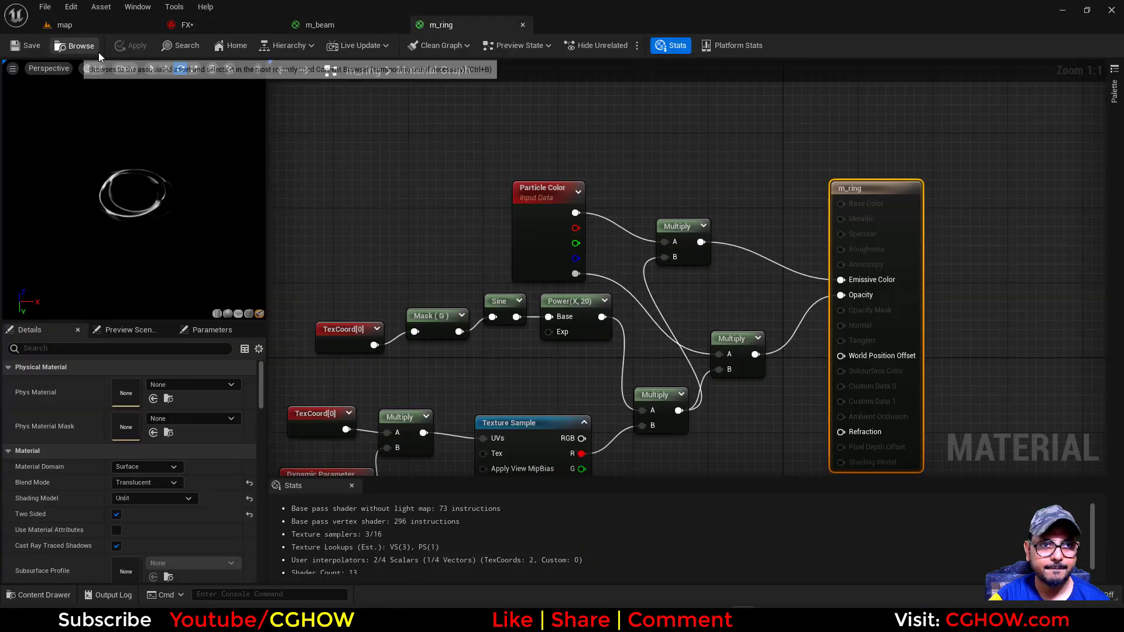
pyautogui.click(188, 25)
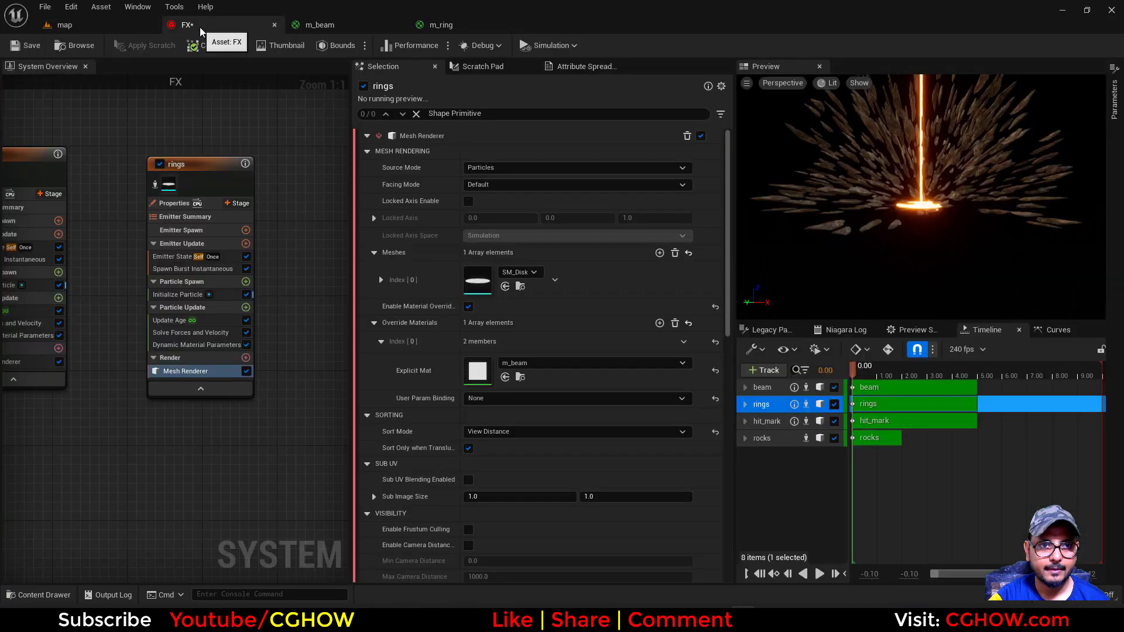
pyautogui.click(505, 377)
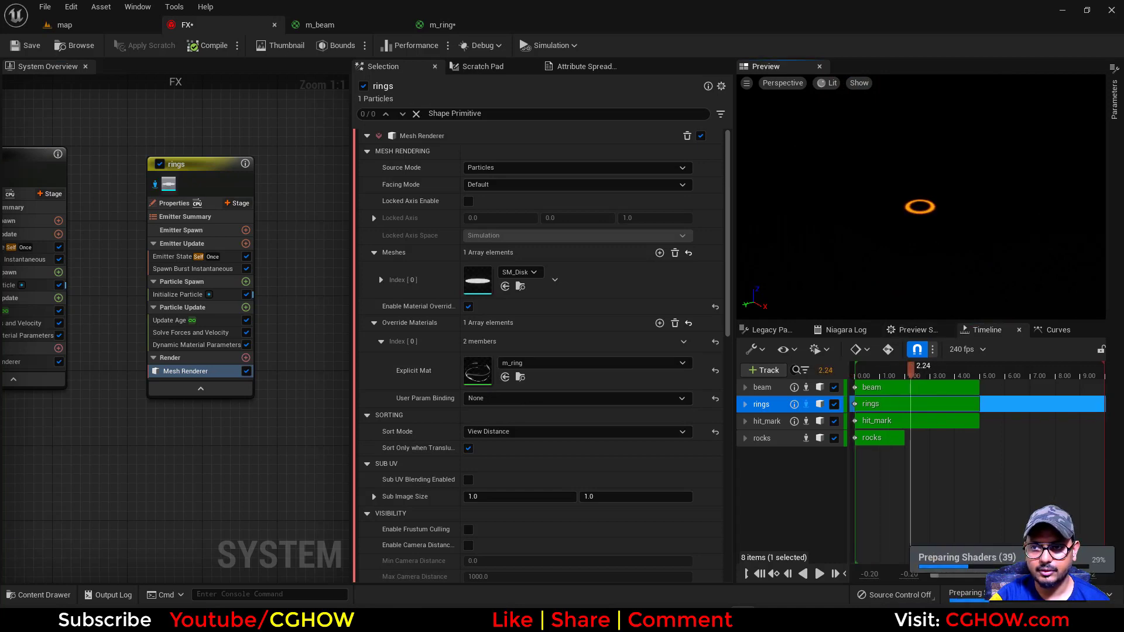
# Check the rings in the Cataclysm Crater reference and set the rings emitter's burst Spawn Count to 15
pyautogui.click(177, 269)
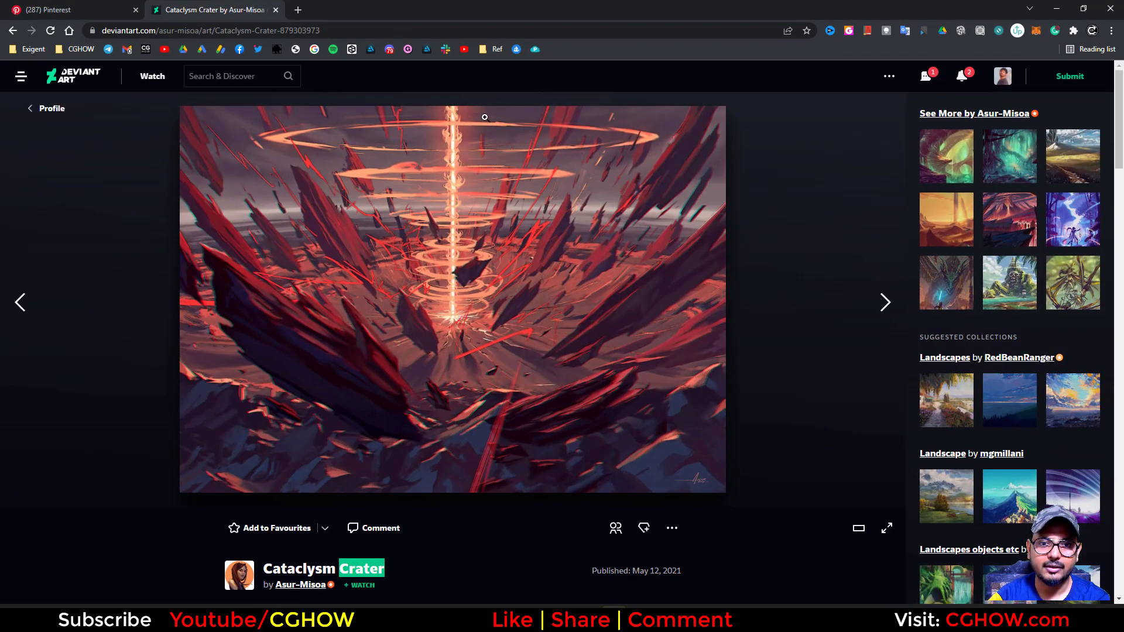
pyautogui.click(1056, 9)
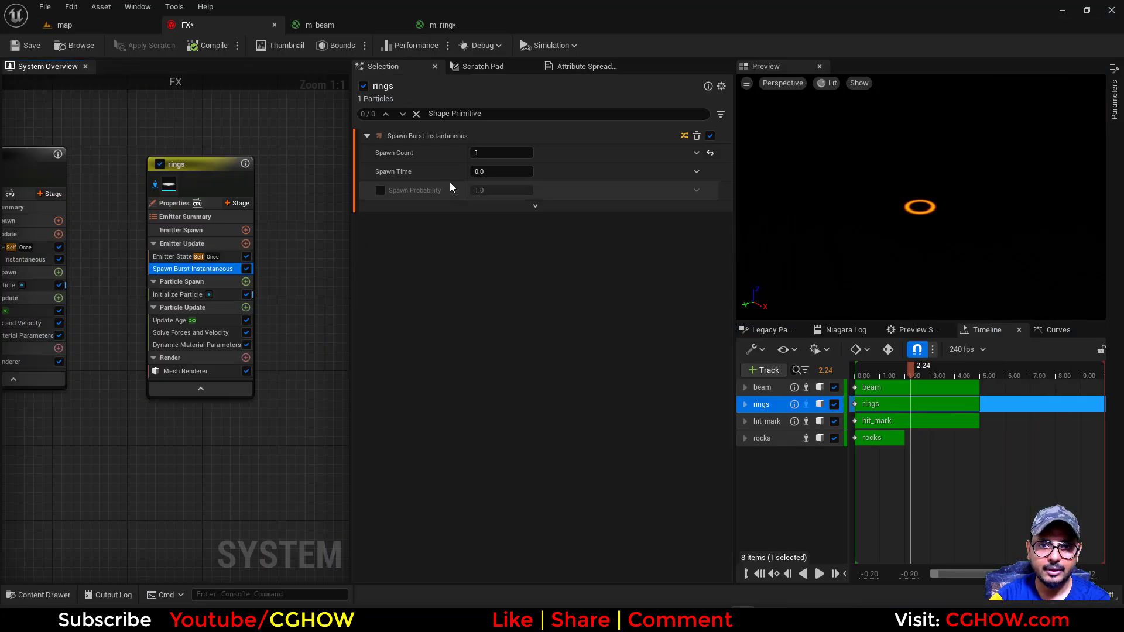
pyautogui.click(500, 153)
pyautogui.write('15')
pyautogui.press('Return')
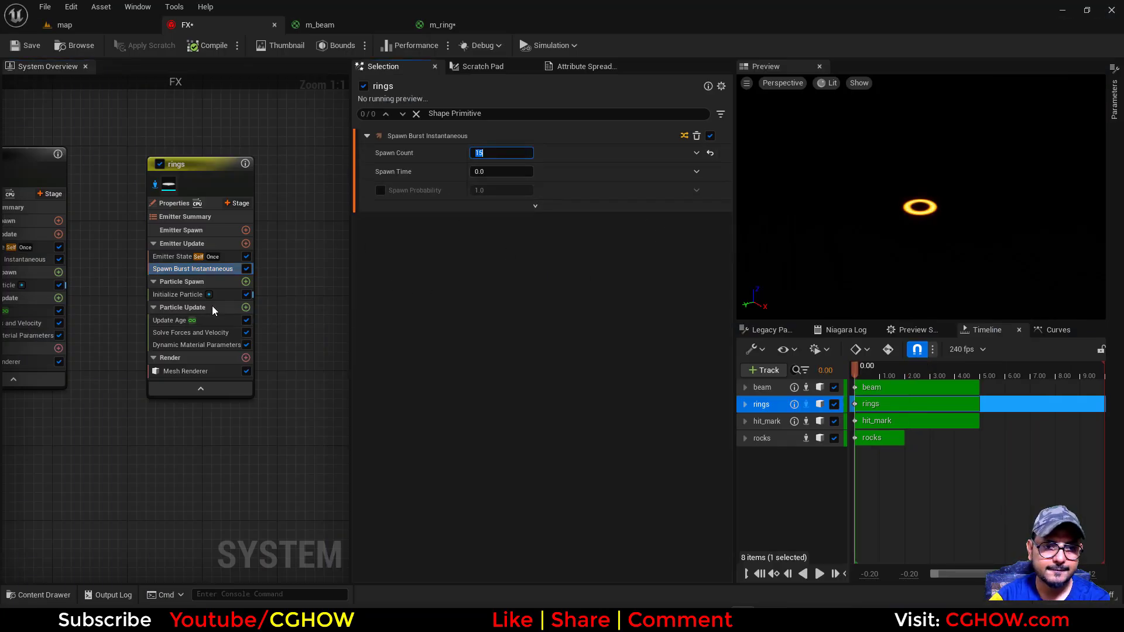
# Find the particle Position attribute and add it as a Set Position module in the rings emitter's Particle Spawn stage
pyautogui.click(192, 170)
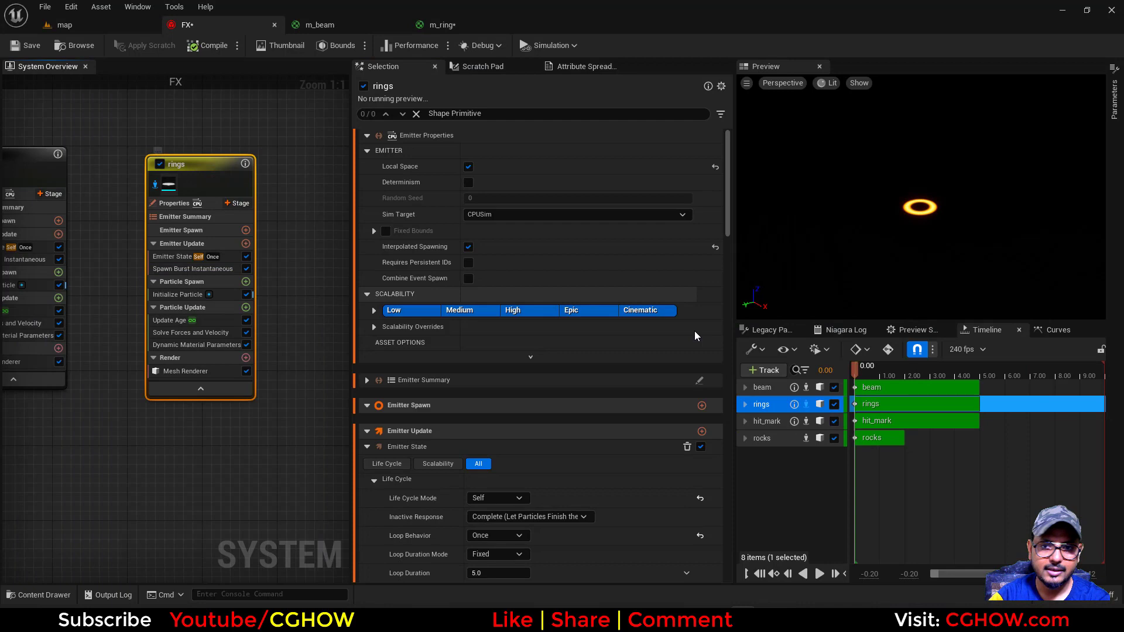
pyautogui.click(803, 335)
pyautogui.write('po')
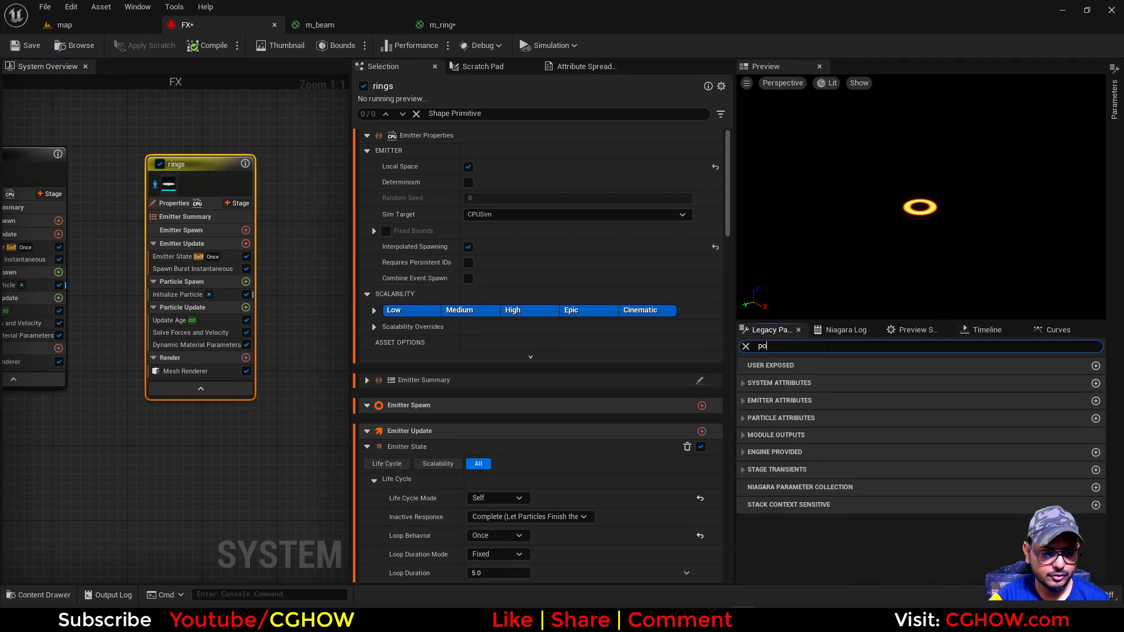
pyautogui.write('s')
pyautogui.moveTo(793, 430); pyautogui.dragTo(211, 299)
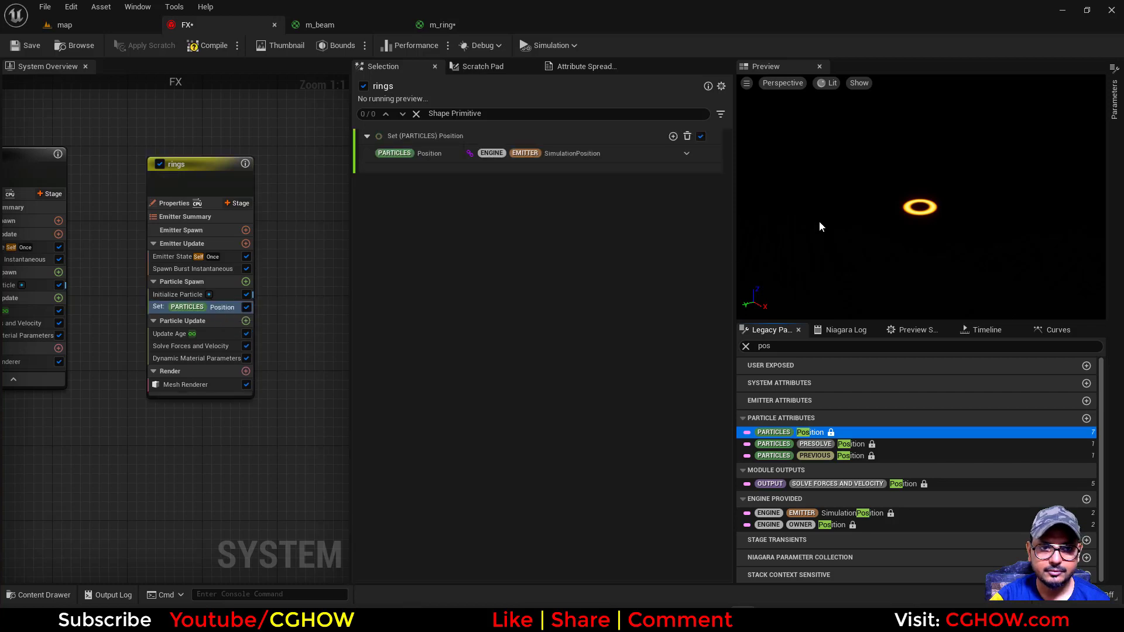
pyautogui.click(697, 153)
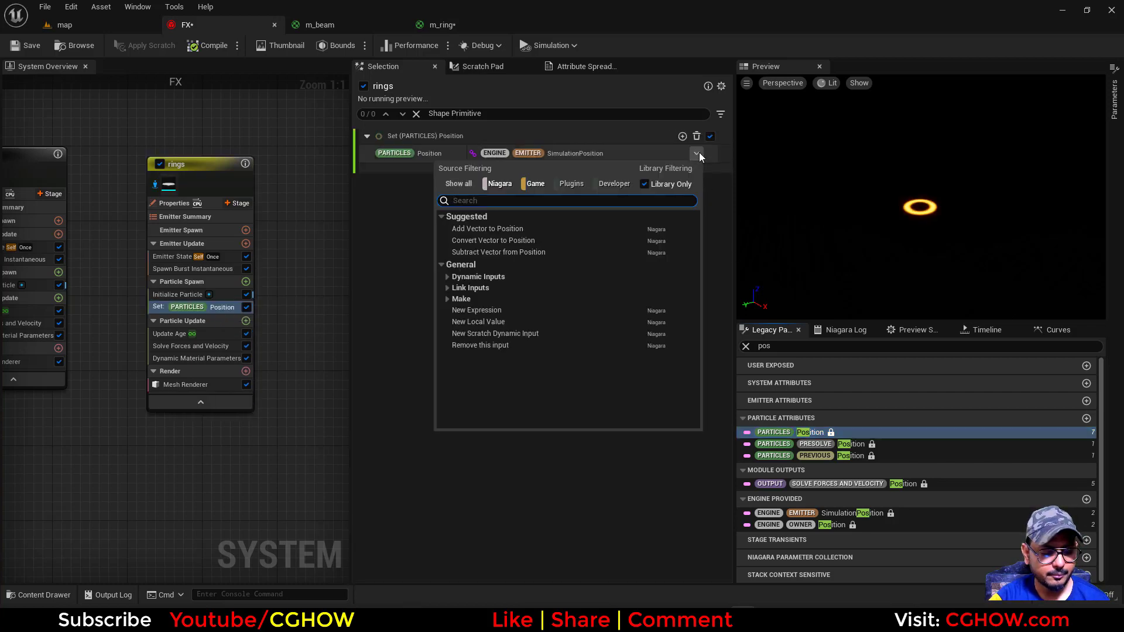
pyautogui.write('br')
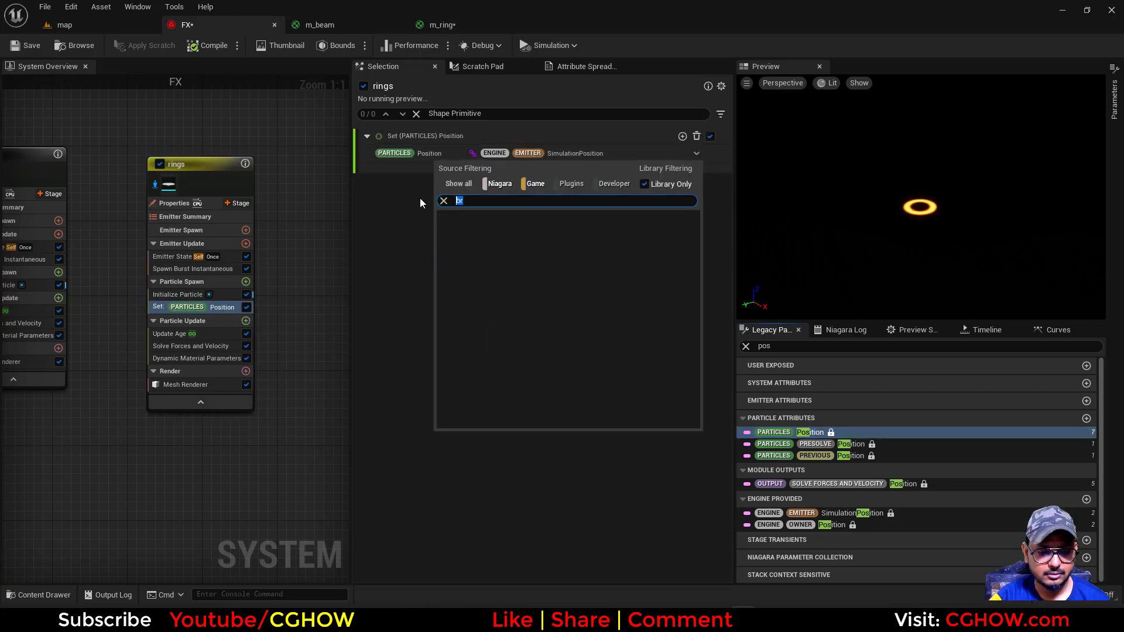
pyautogui.write('bre')
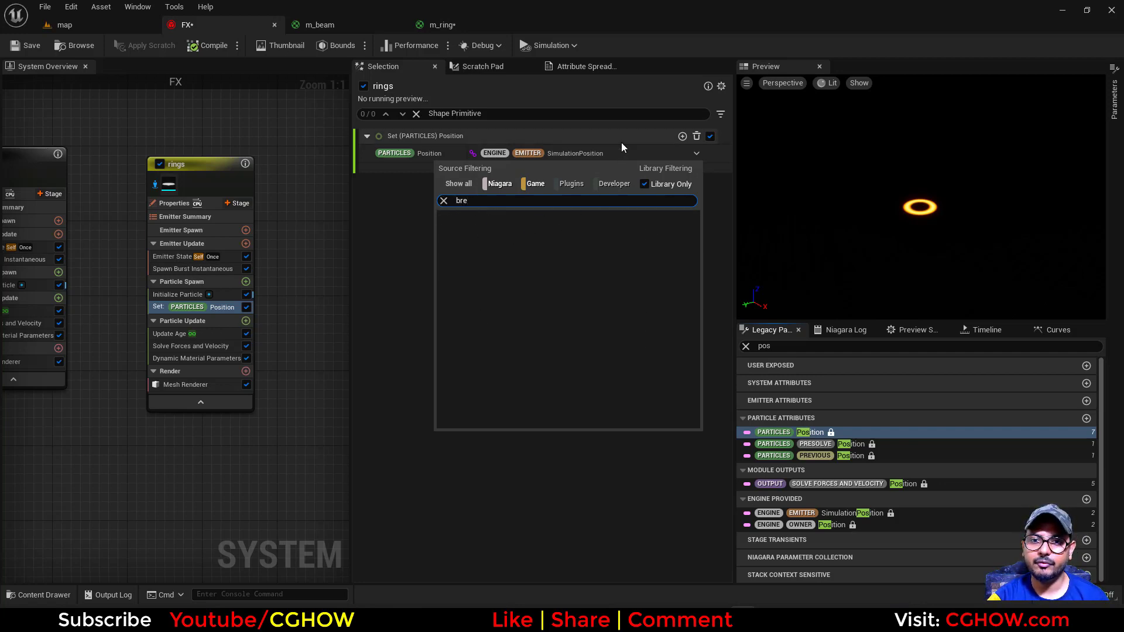
pyautogui.click(600, 153)
# Drive the particle Position with Convert Vector to Position and use Make Vector for its Input Position
pyautogui.click(696, 153)
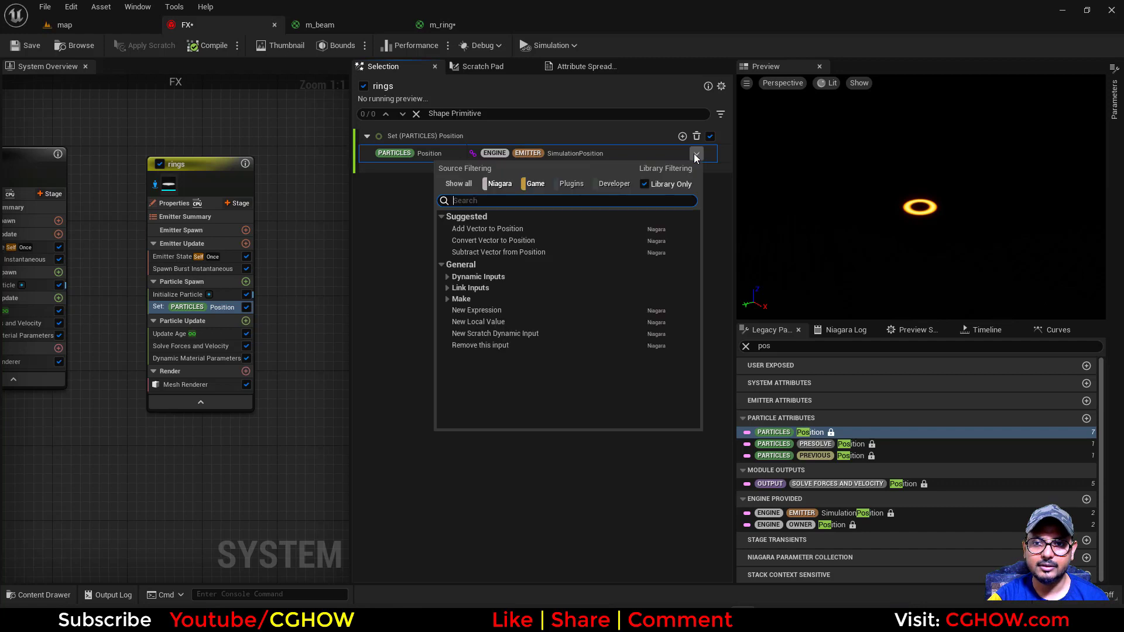
pyautogui.click(553, 240)
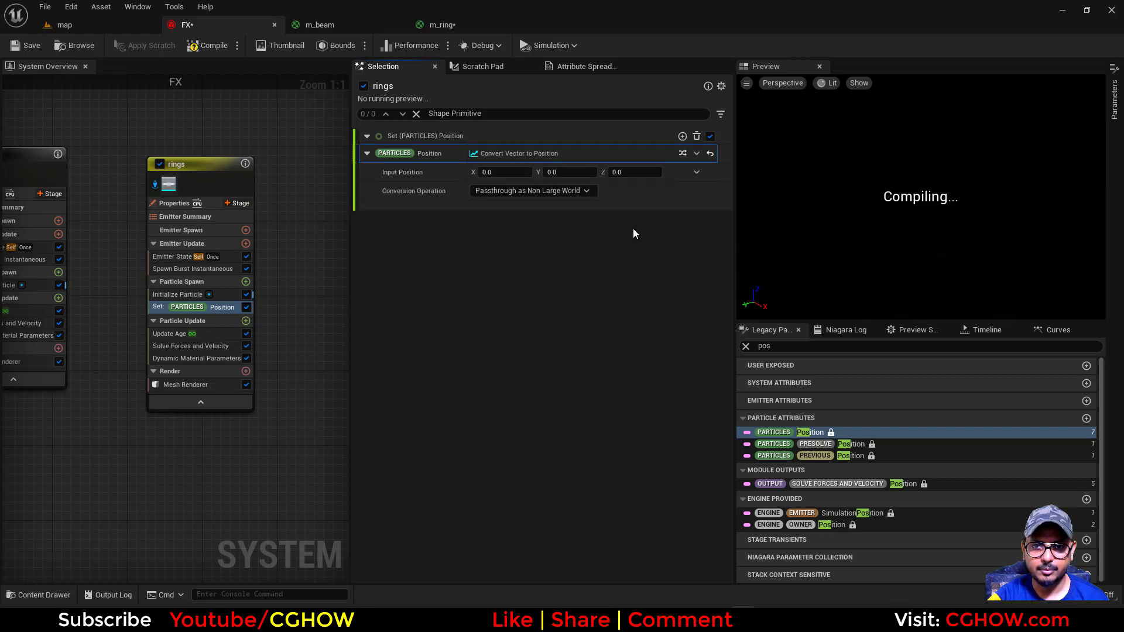
pyautogui.click(697, 171)
pyautogui.write('br')
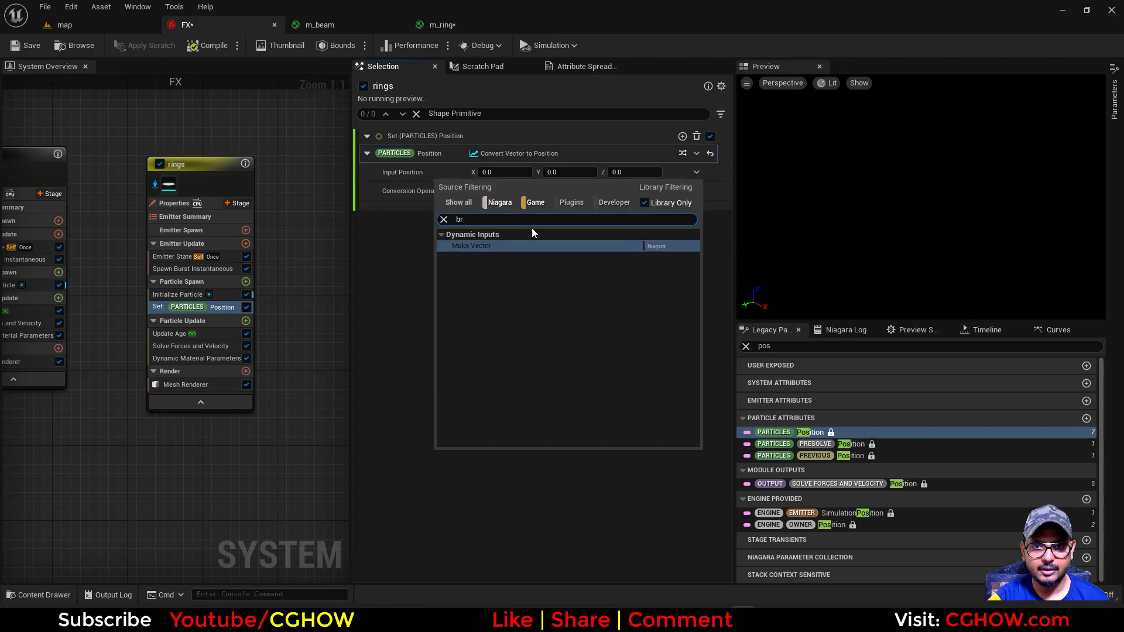
pyautogui.click(508, 245)
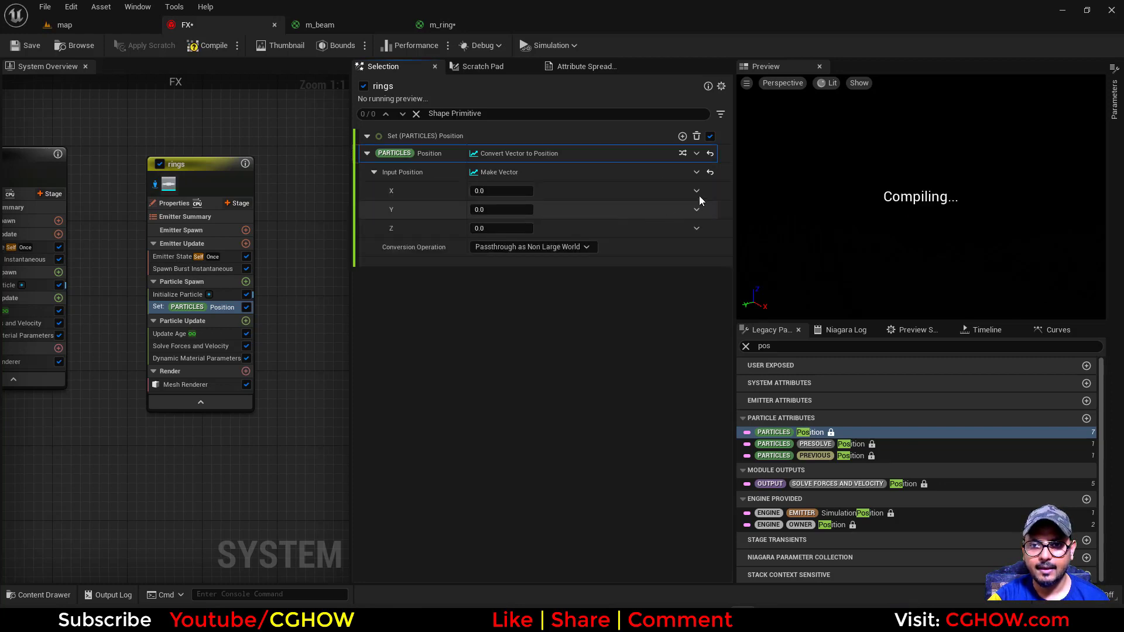
# Set the position vector's Z to Multiply Float, with Return Normalized Exec Index as its A input
pyautogui.click(696, 228)
pyautogui.write('mul')
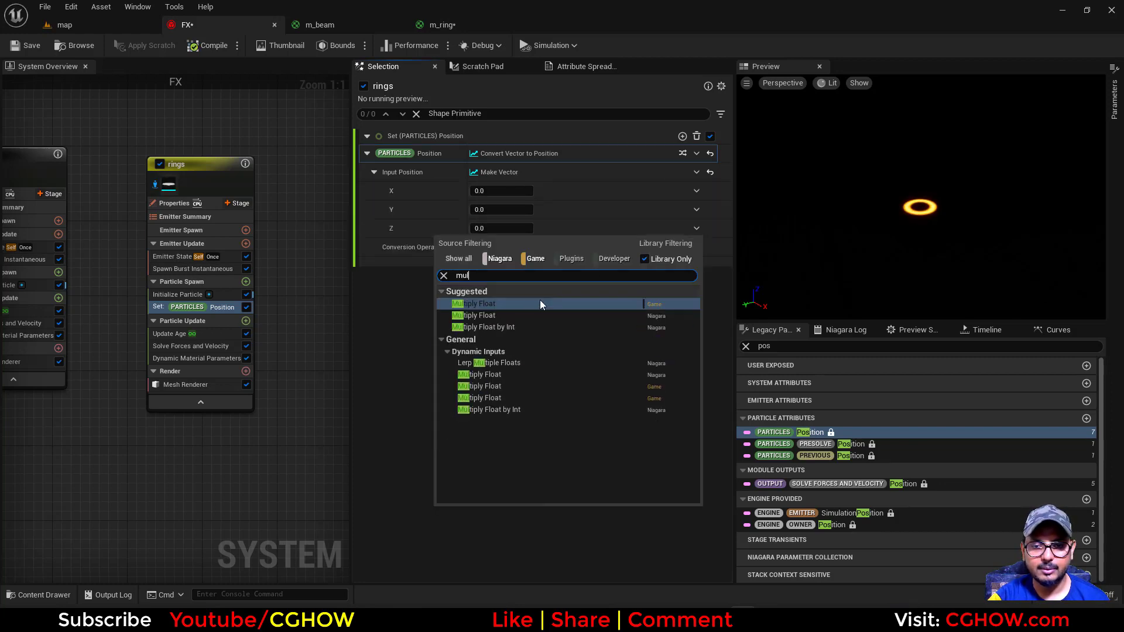
pyautogui.click(493, 305)
pyautogui.click(694, 250)
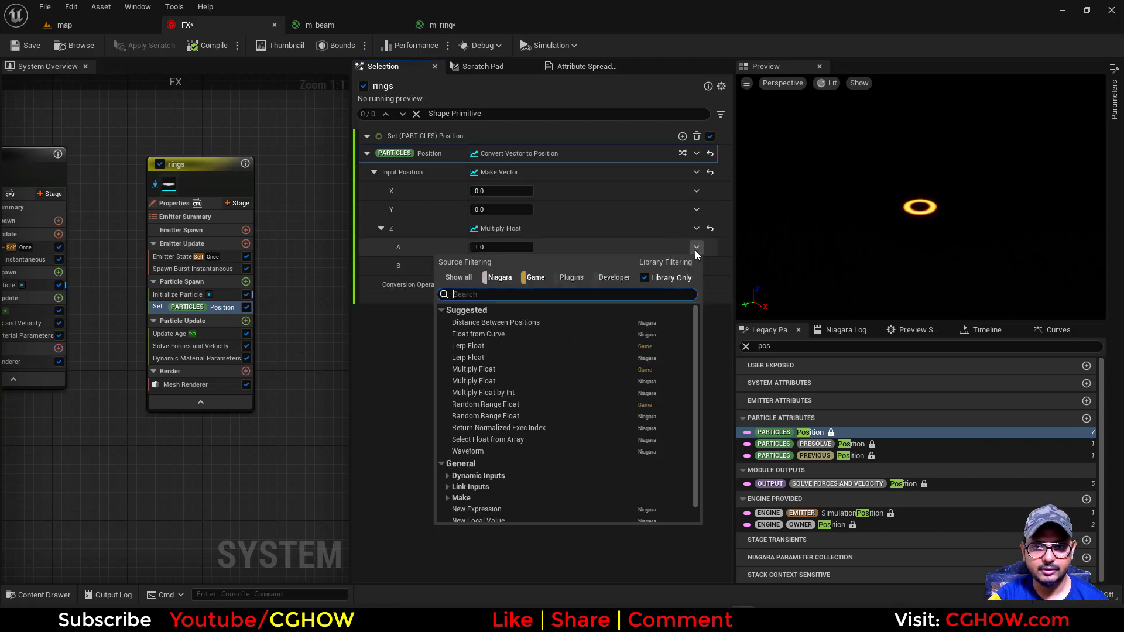
pyautogui.write('norm')
pyautogui.click(509, 326)
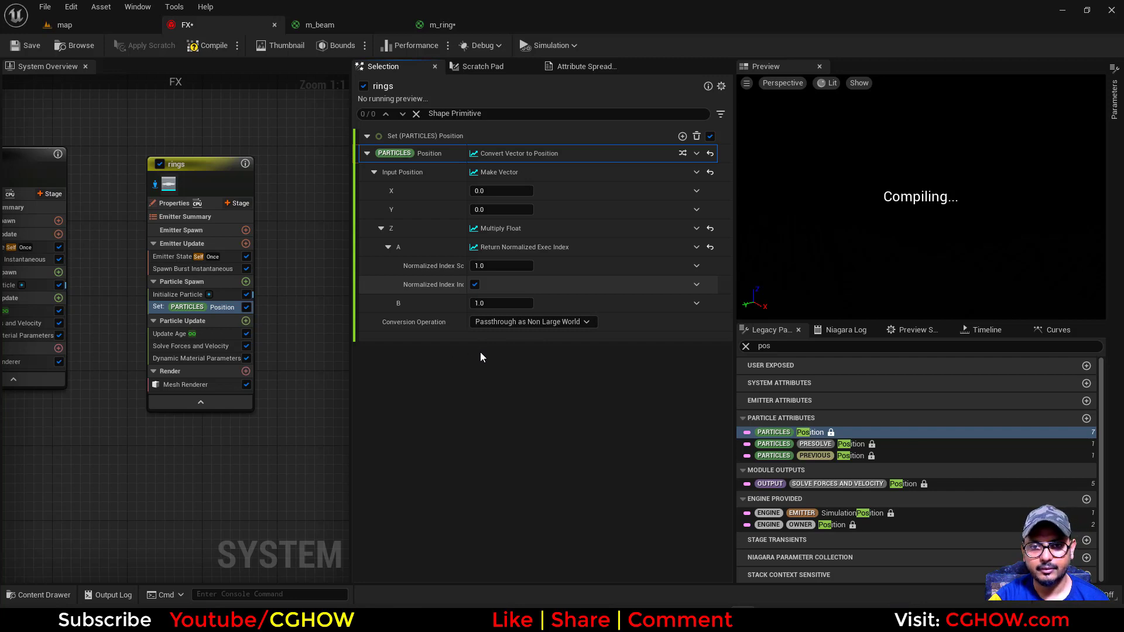
# Glance at the GPU load in Task Manager, then set the Multiply Float's B value to about 1743.74 to stack the rings vertically
pyautogui.hotkey('ctrl', 'shift', 'Escape')
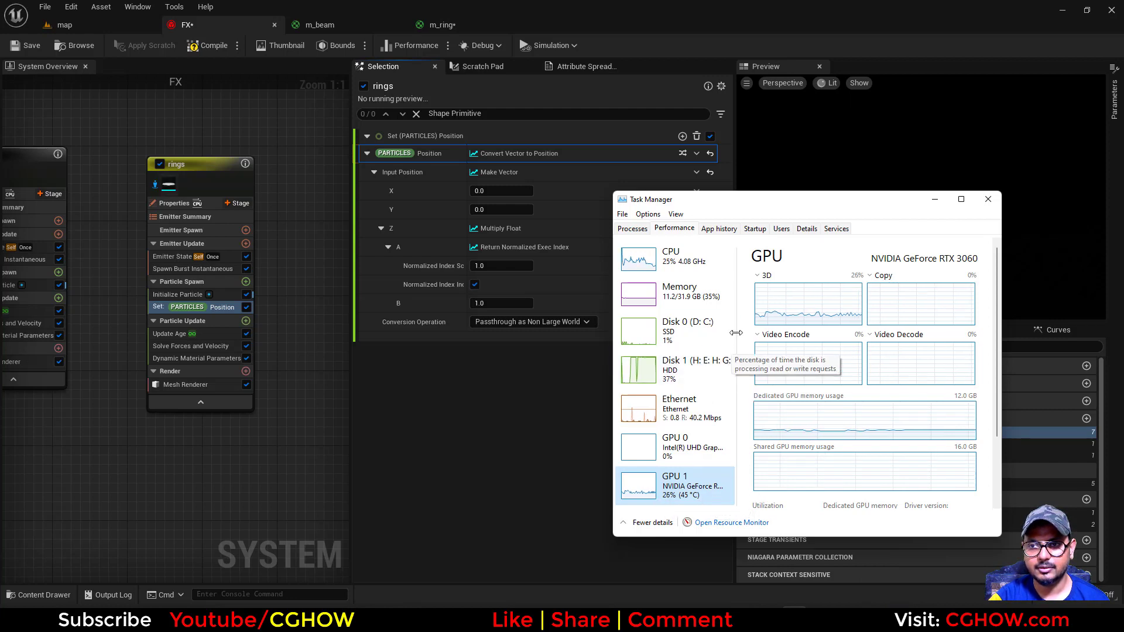
pyautogui.click(283, 430)
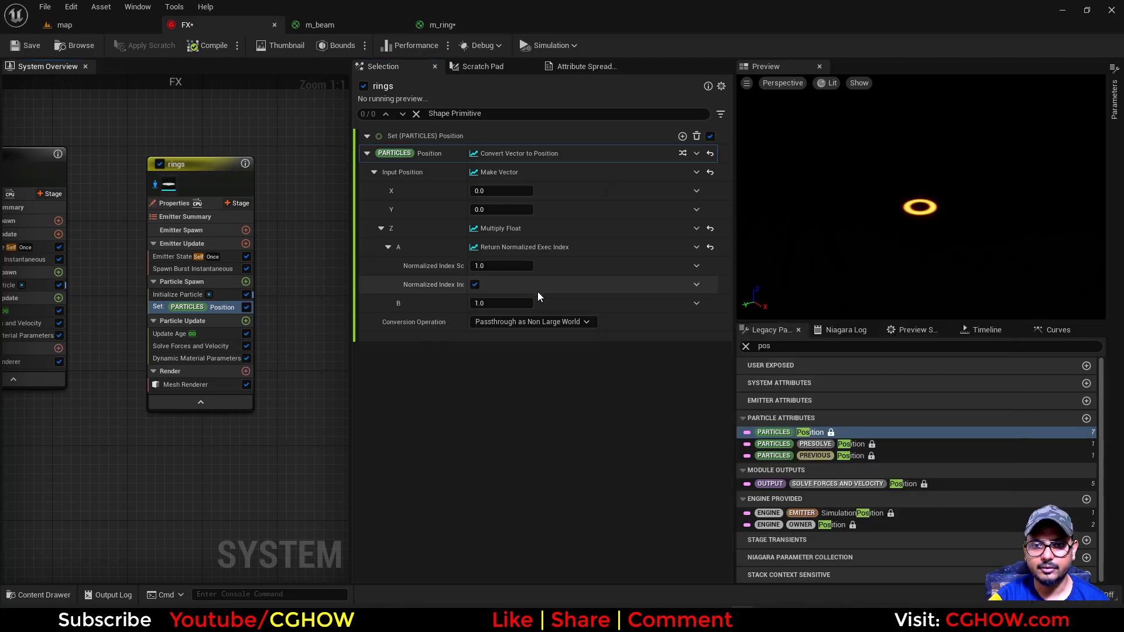
pyautogui.moveTo(497, 302); pyautogui.dragTo(650, 302)
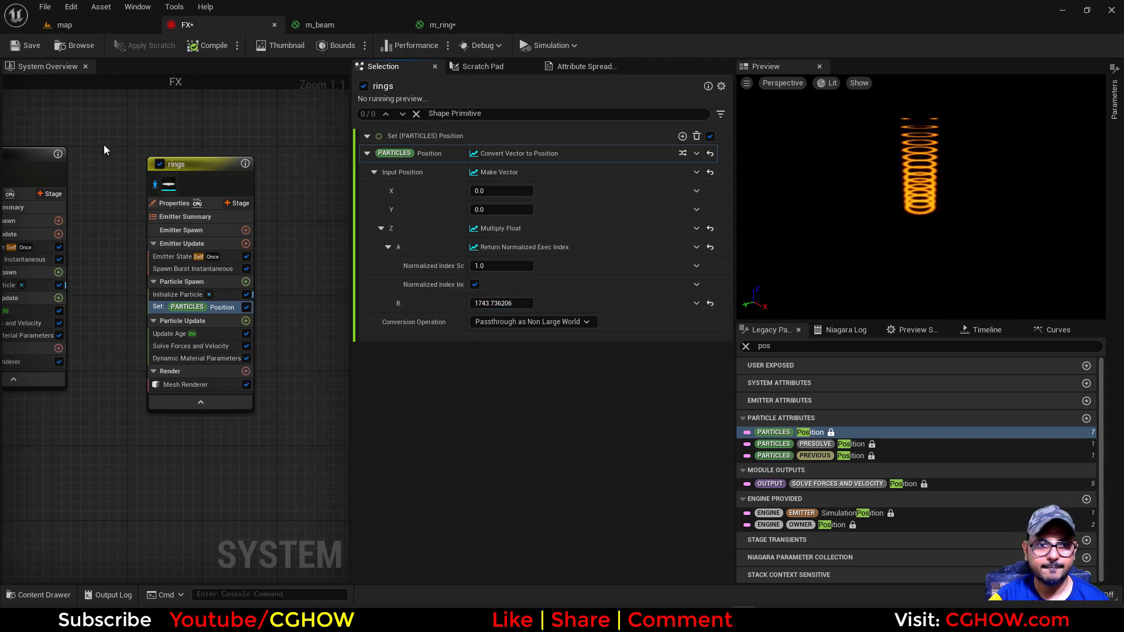
# Stop isolating the rings emitter, scrub the preview to about 1.19 s and examine the stacked rings in the map level
pyautogui.click(151, 182)
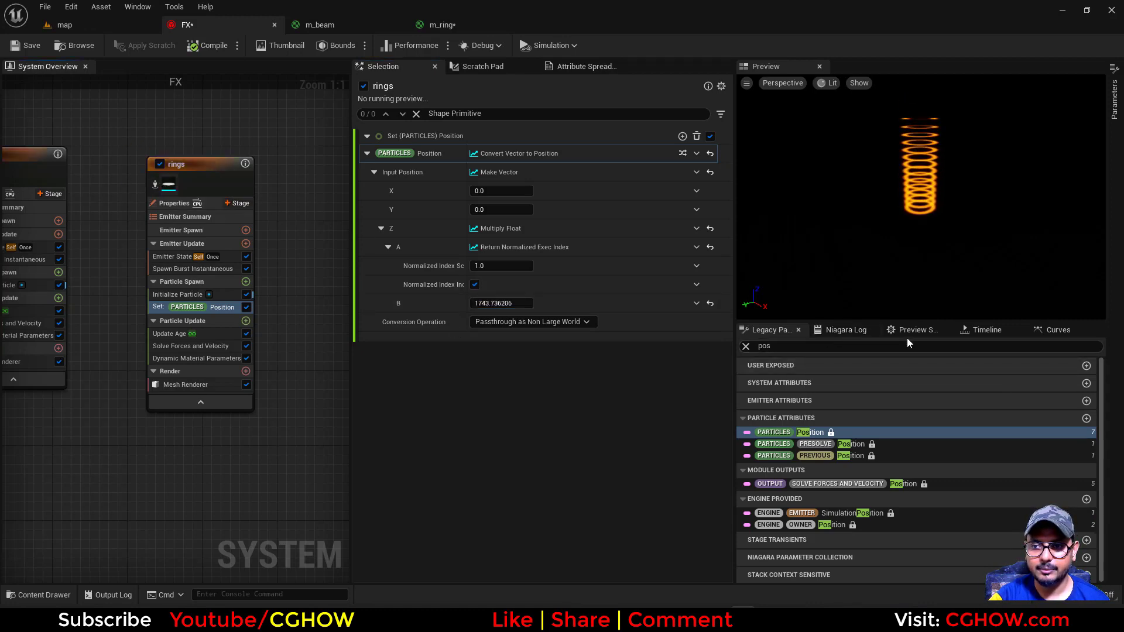
pyautogui.click(839, 332)
pyautogui.click(913, 330)
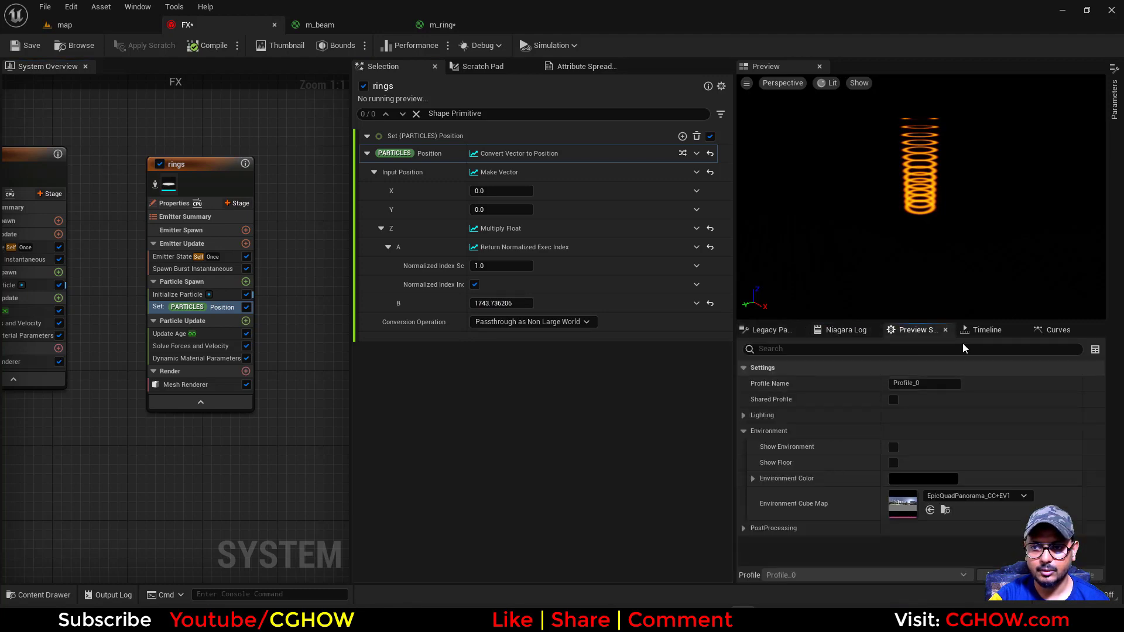
pyautogui.click(987, 330)
pyautogui.click(863, 372)
pyautogui.moveTo(862, 371); pyautogui.dragTo(884, 372)
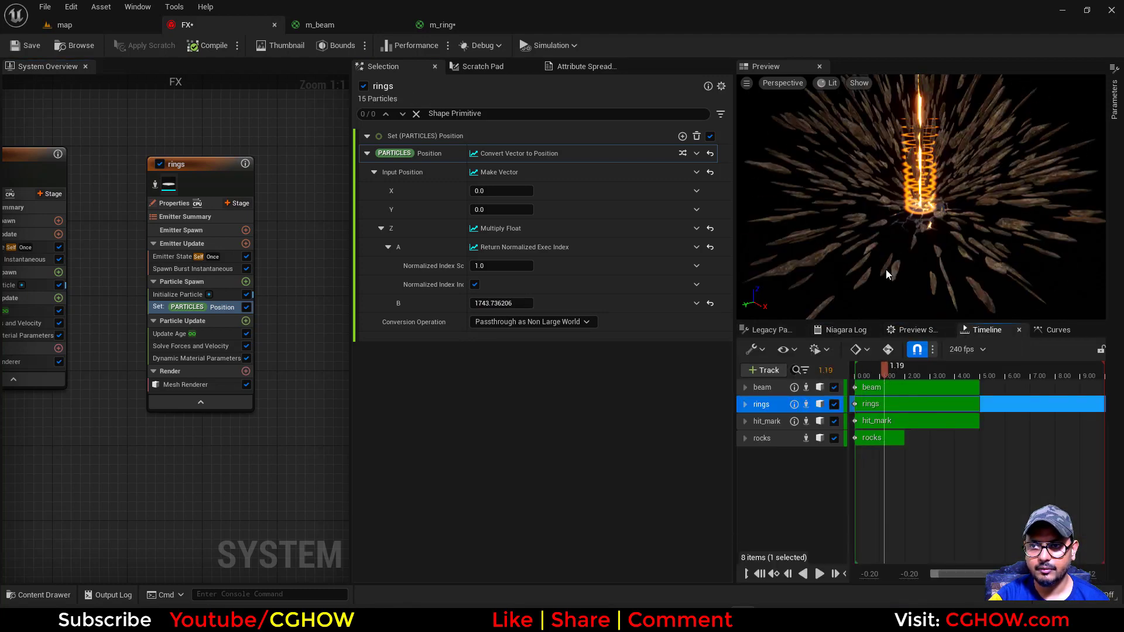
pyautogui.click(106, 26)
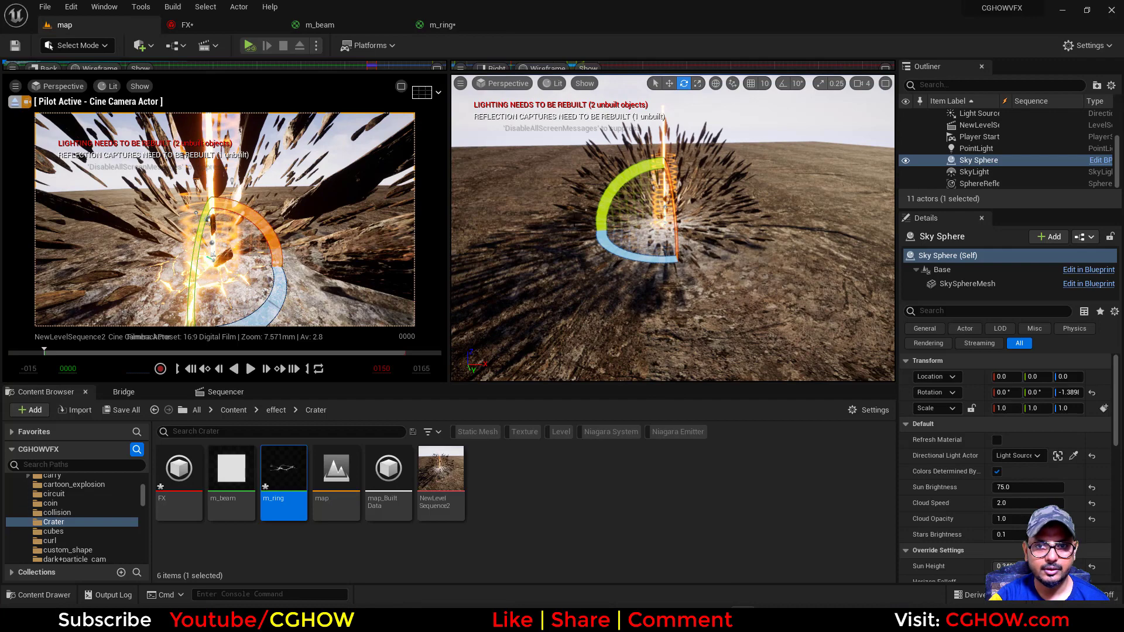
pyautogui.click(186, 25)
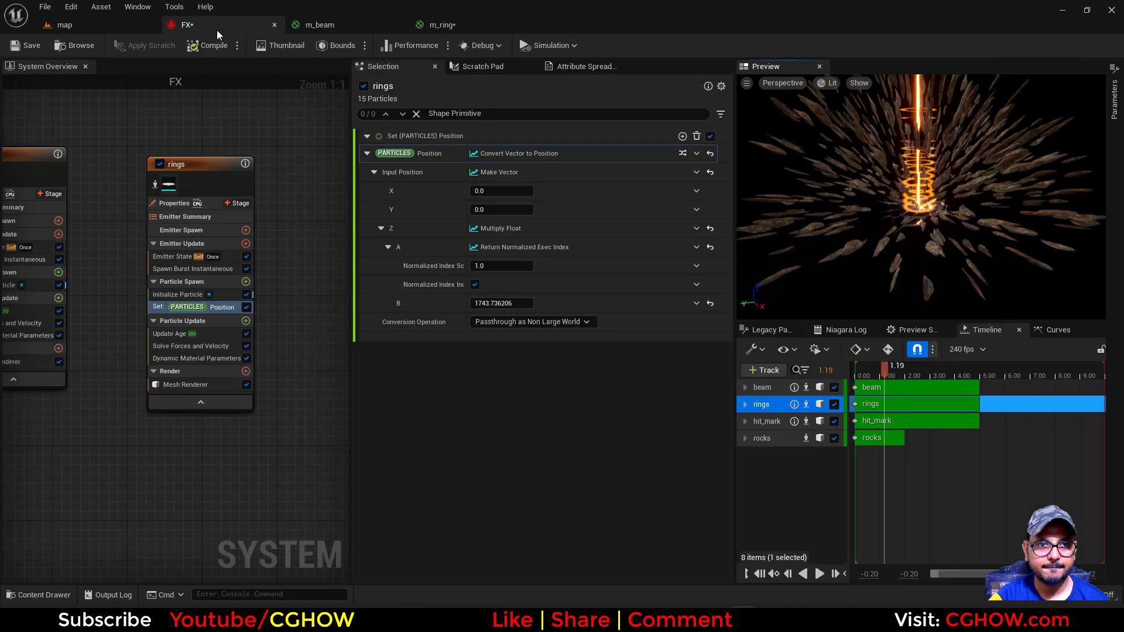
# In the rings' Initialize Particle module, try colour alpha 5, then set alpha to 20 and red, green and blue to 1
pyautogui.click(178, 295)
pyautogui.click(523, 329)
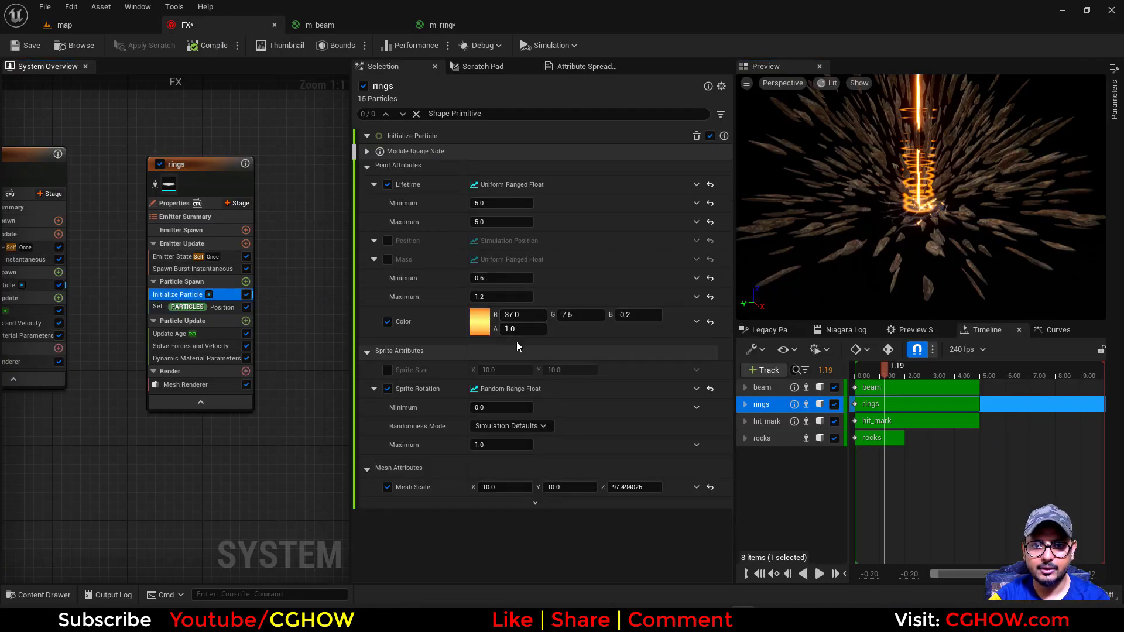
pyautogui.write('5')
pyautogui.press('Return')
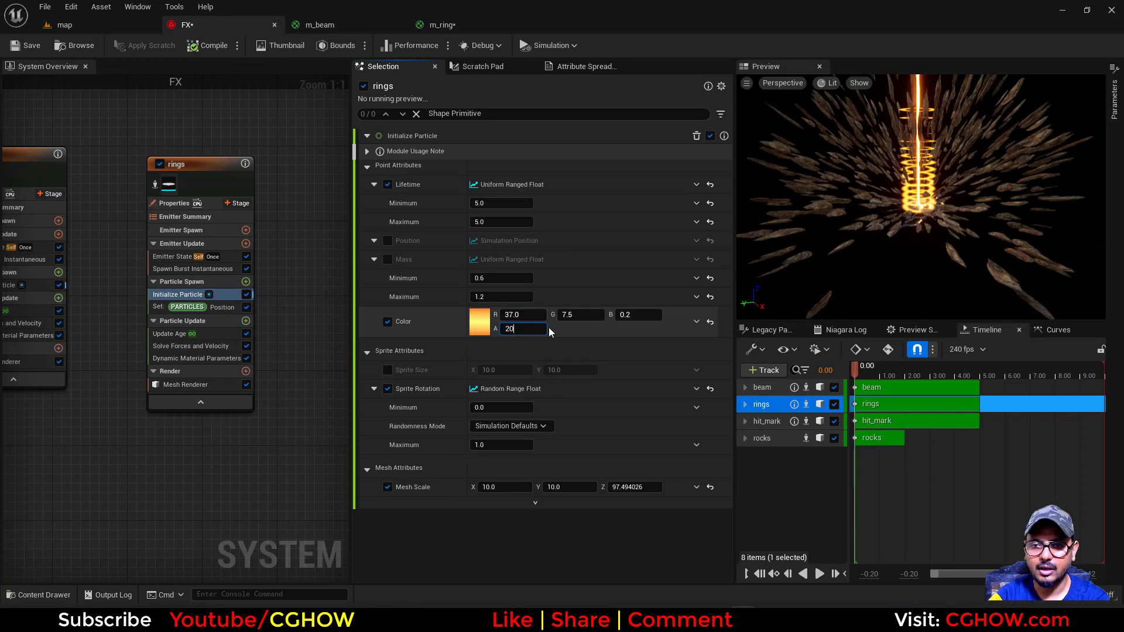
pyautogui.write('20')
pyautogui.press('Return')
pyautogui.write('1')
pyautogui.press('Tab')
pyautogui.write('1')
pyautogui.press('Tab')
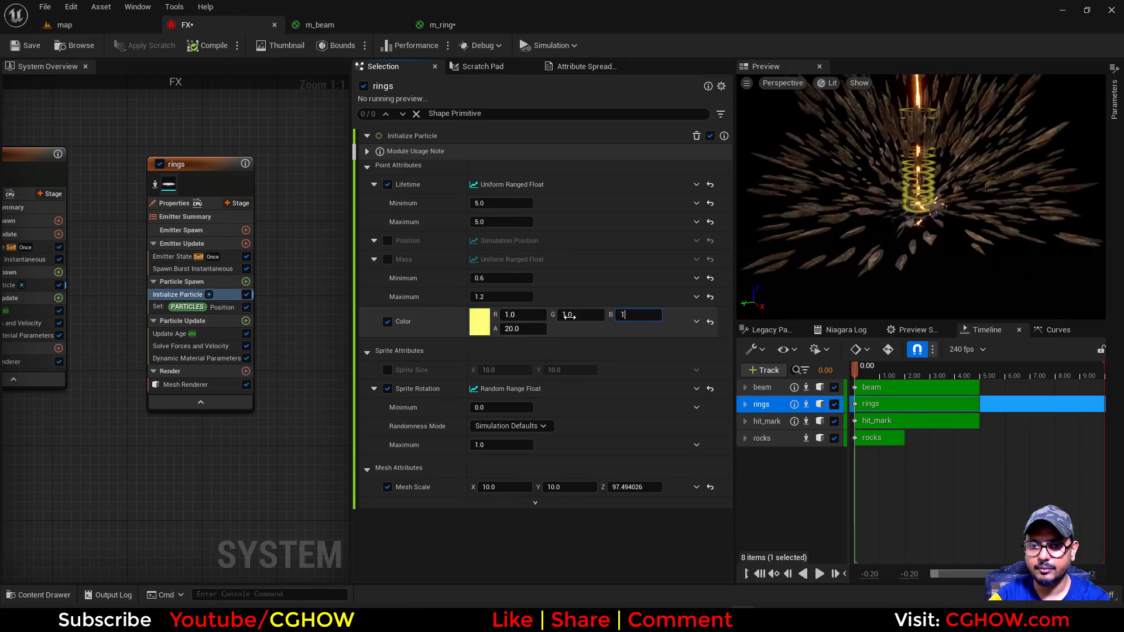
pyautogui.write('1')
pyautogui.press('Return')
# Pick an orange particle colour (R 1.0, G 0.38355, B 0.005604) with alpha 5 for the rings and isolate their emitter in the preview
pyautogui.click(483, 323)
pyautogui.moveTo(567, 382); pyautogui.dragTo(608, 415)
pyautogui.moveTo(653, 446); pyautogui.dragTo(652, 343)
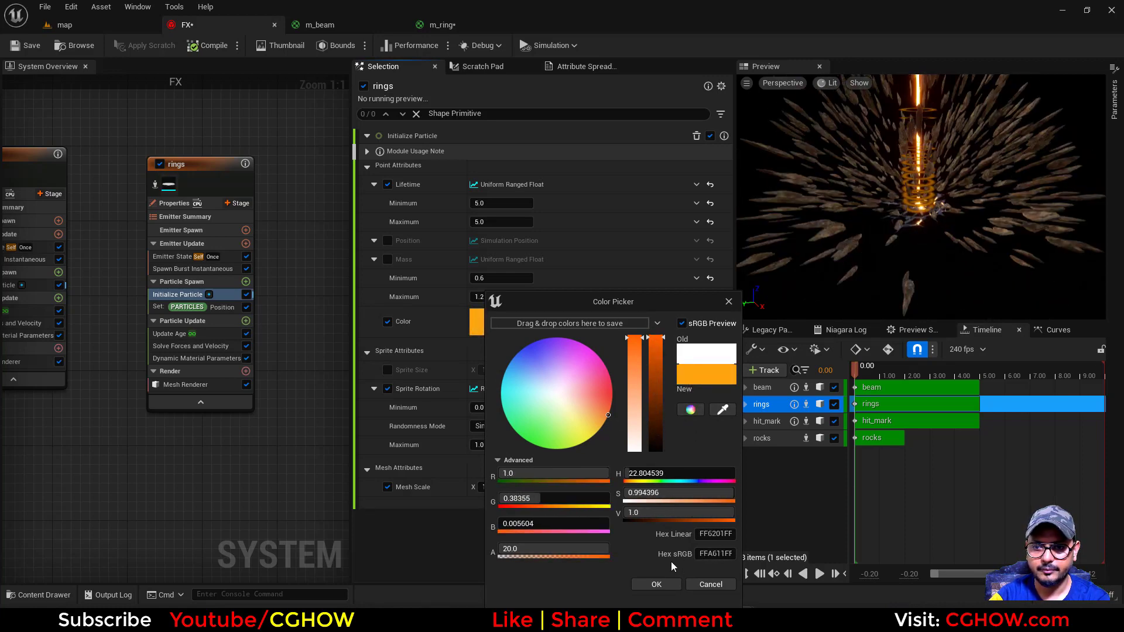
pyautogui.click(656, 585)
pyautogui.write('5')
pyautogui.press('Return')
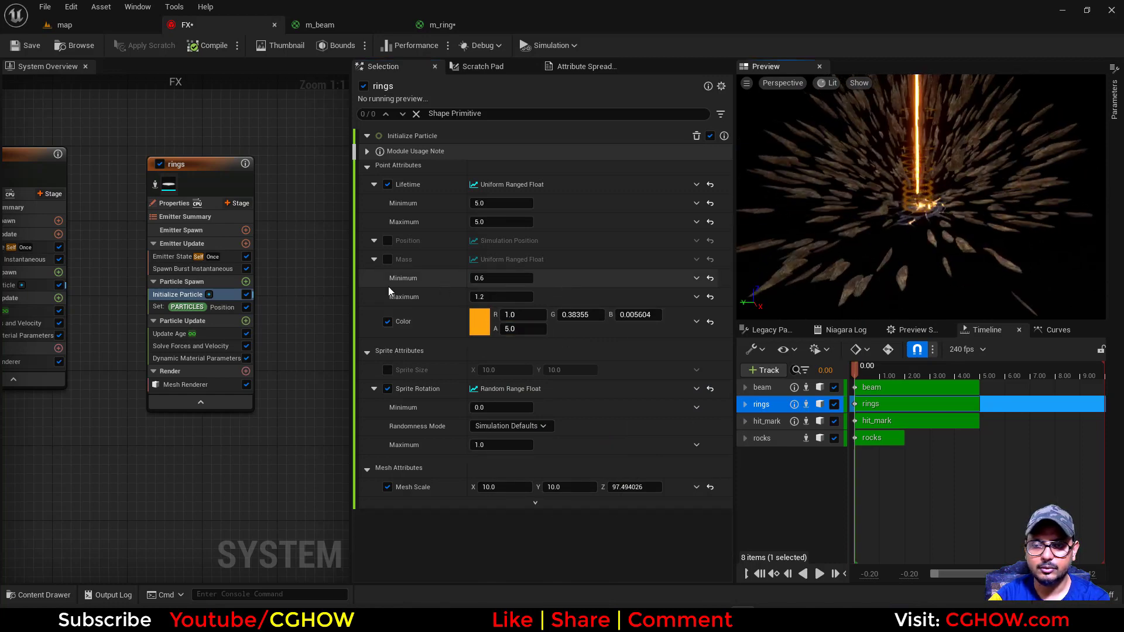
pyautogui.click(155, 185)
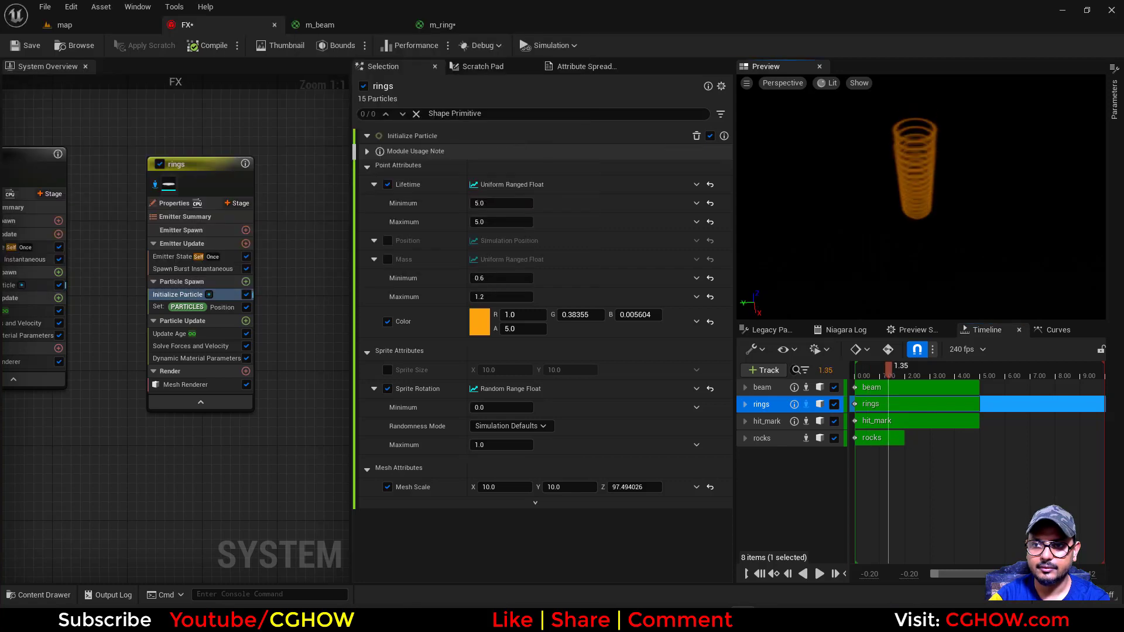
# Add a Scale Mesh Size module to the rings emitter's Particle Update stage
pyautogui.click(219, 308)
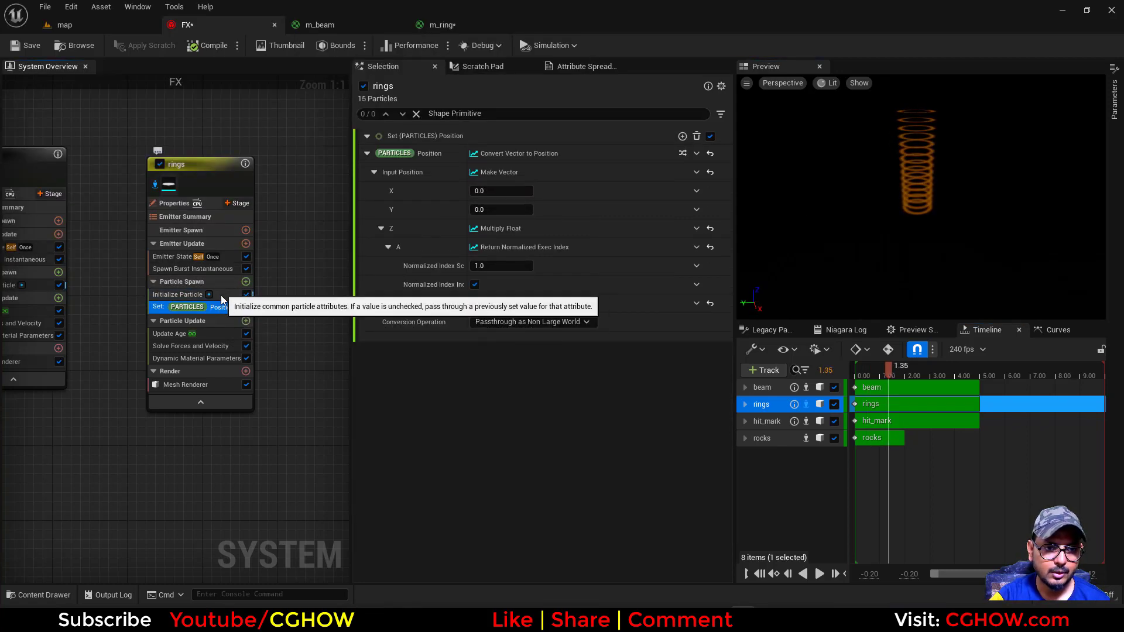
pyautogui.click(246, 322)
pyautogui.write('sca')
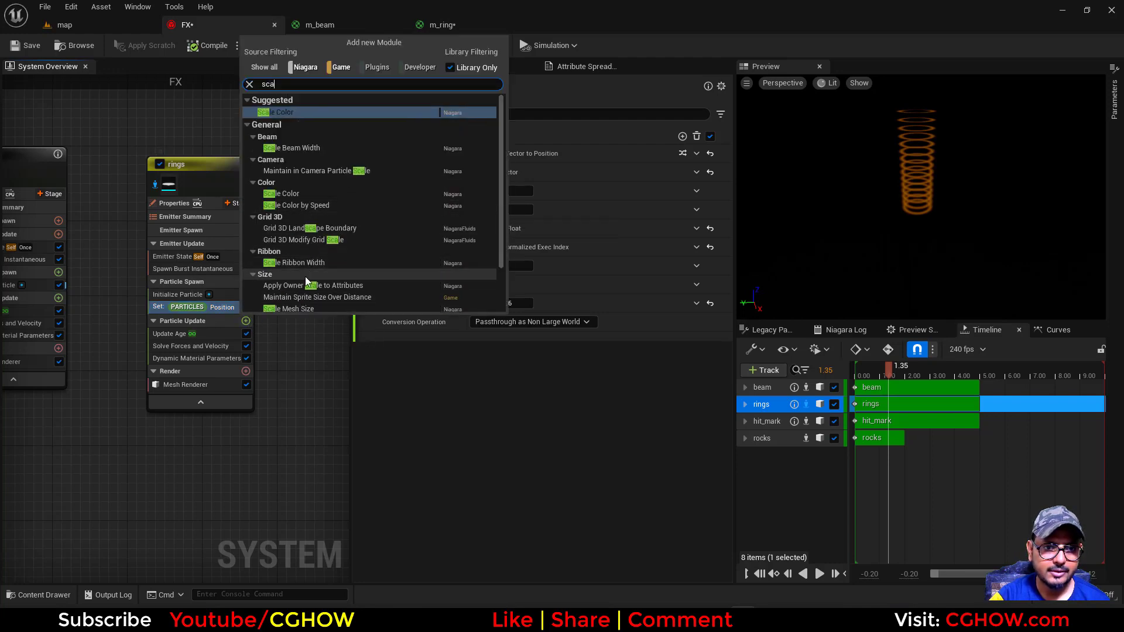
pyautogui.scroll(-2, 321, 273)
pyautogui.click(299, 250)
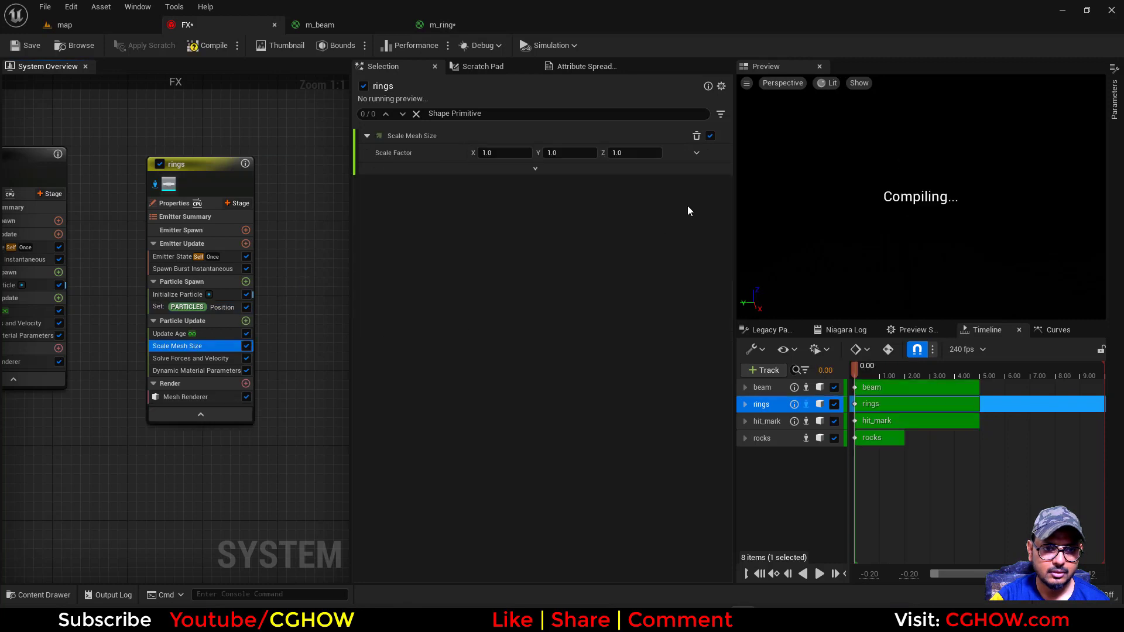
# Drive the mesh Scale Factor with Vector from Float, using Float from Curve as its value
pyautogui.click(698, 152)
pyautogui.write('float')
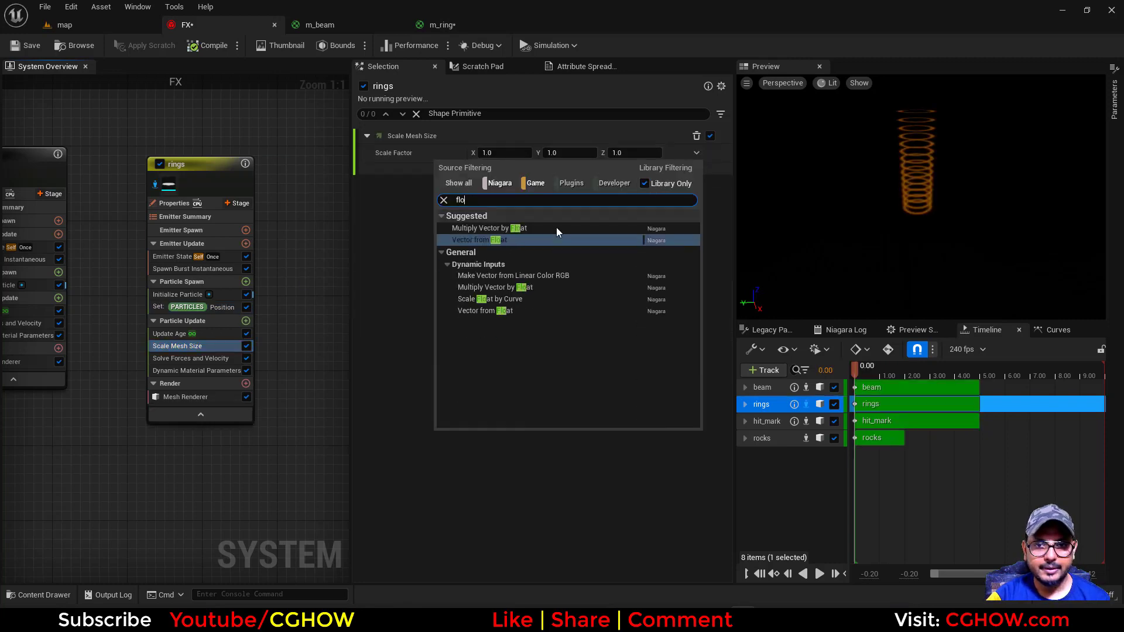
pyautogui.click(486, 237)
pyautogui.click(696, 171)
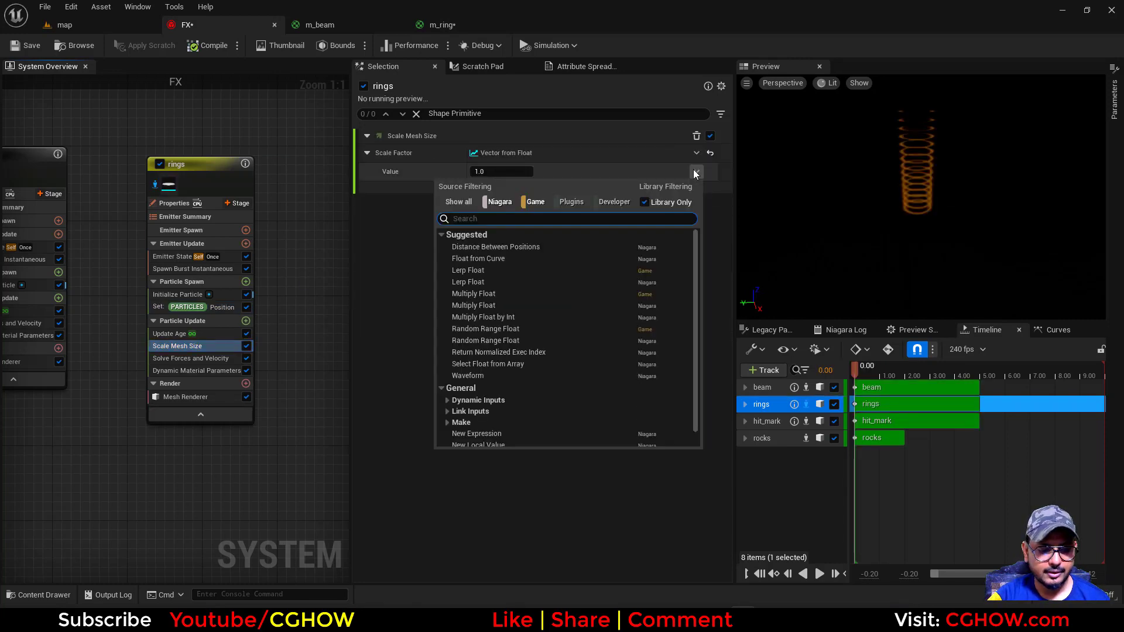
pyautogui.write('mu')
pyautogui.click(696, 171)
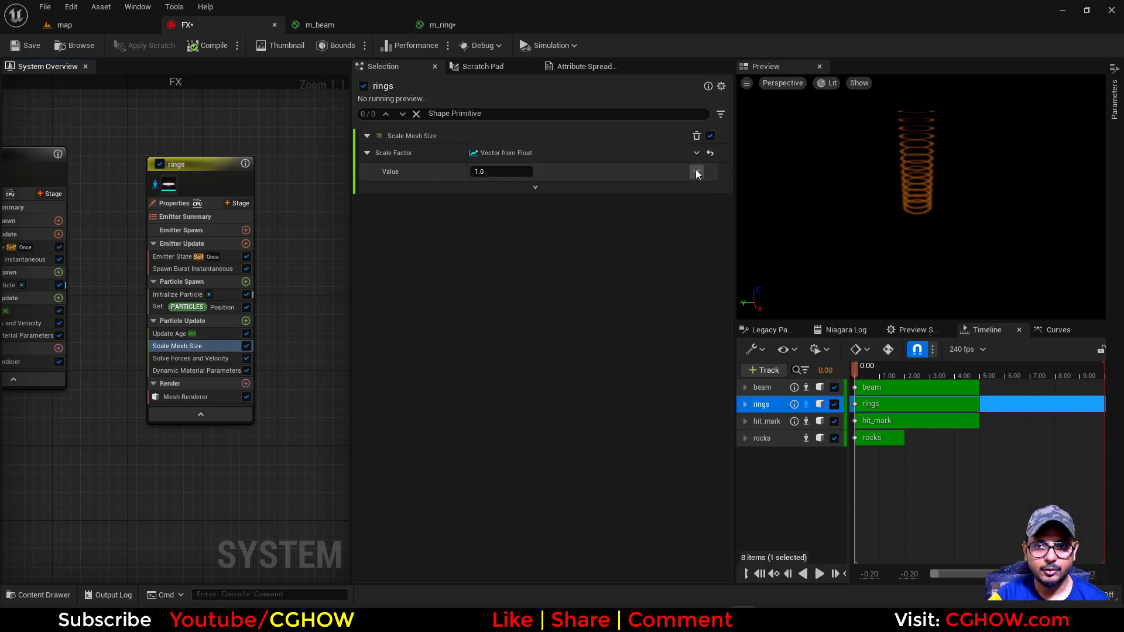
pyautogui.click(696, 171)
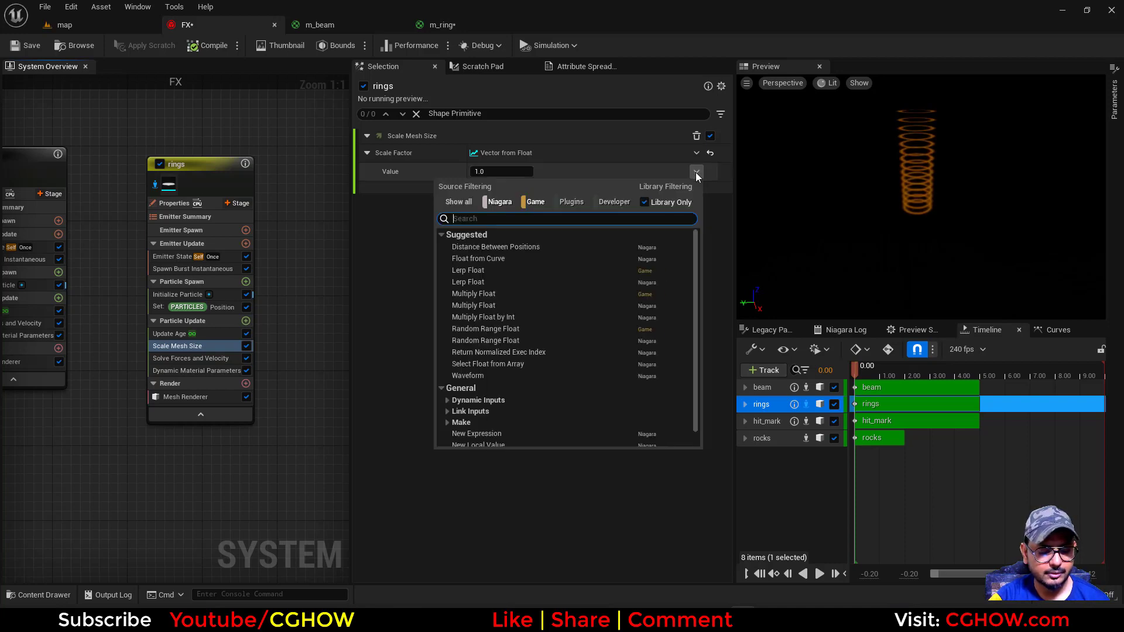
pyautogui.write('curve')
pyautogui.click(586, 248)
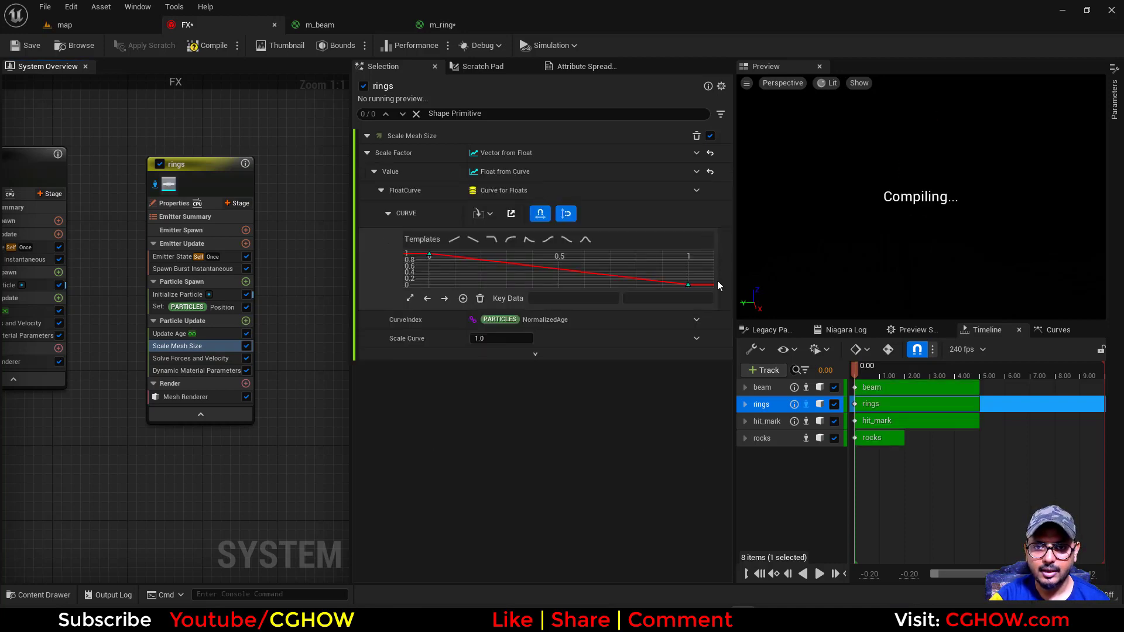
# Set the scale curve's CurveIndex to Return Normalized Exec Index
pyautogui.click(698, 324)
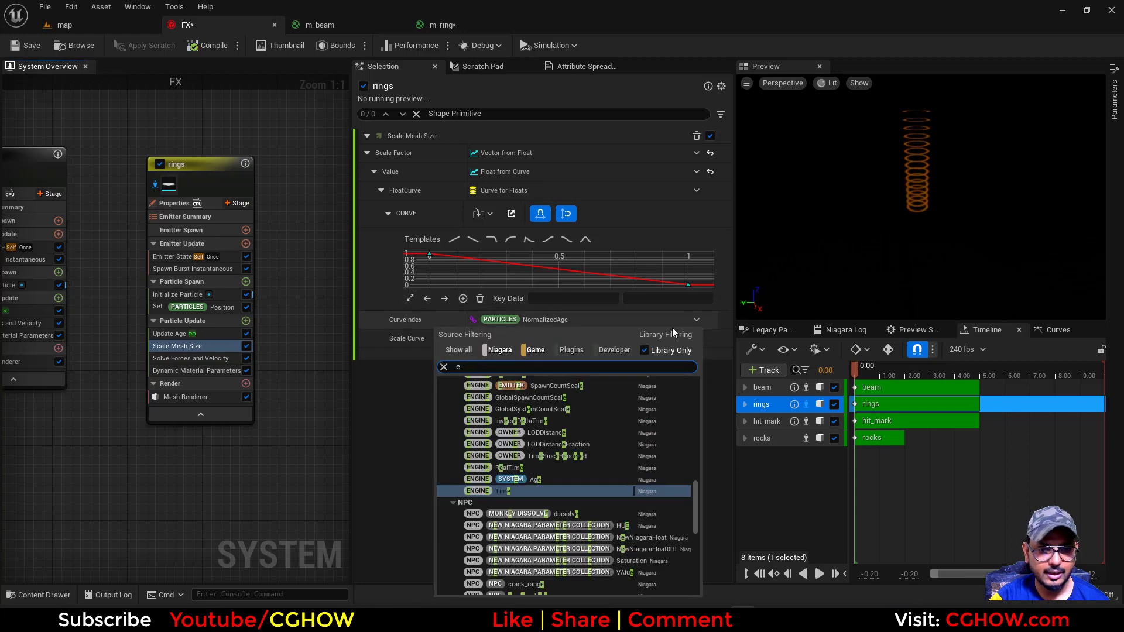
pyautogui.write('exec')
pyautogui.click(521, 397)
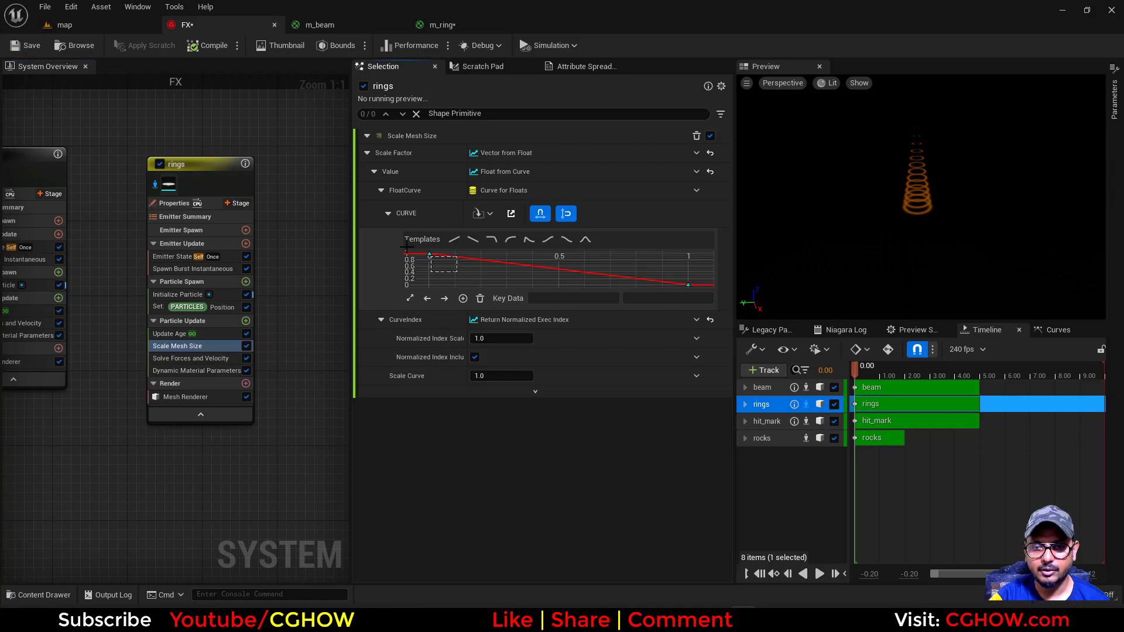
# Shape the scale curve from the smooth ramp-up template with its first key at 1.0 and an added key at time 0.2, value 0.6
pyautogui.click(544, 240)
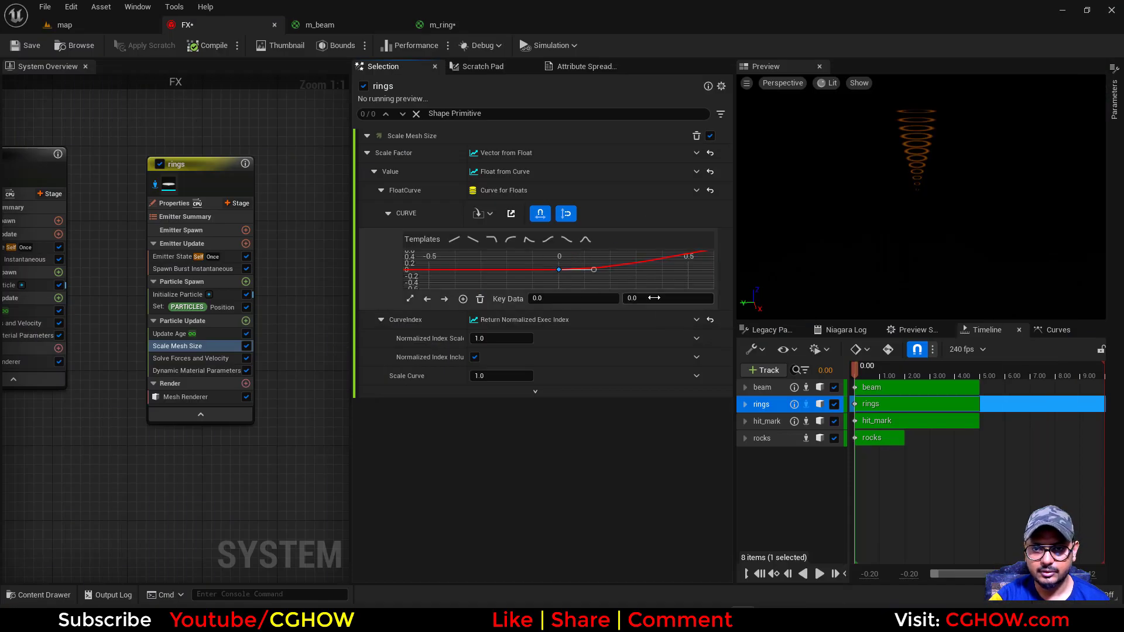
pyautogui.click(654, 298)
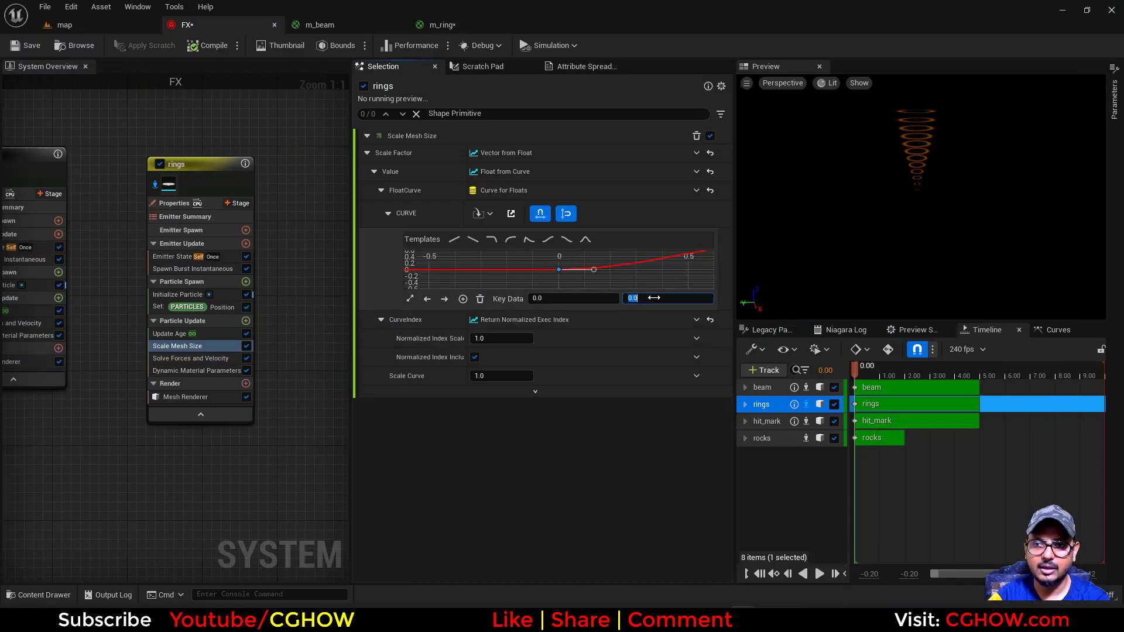
pyautogui.press('Return')
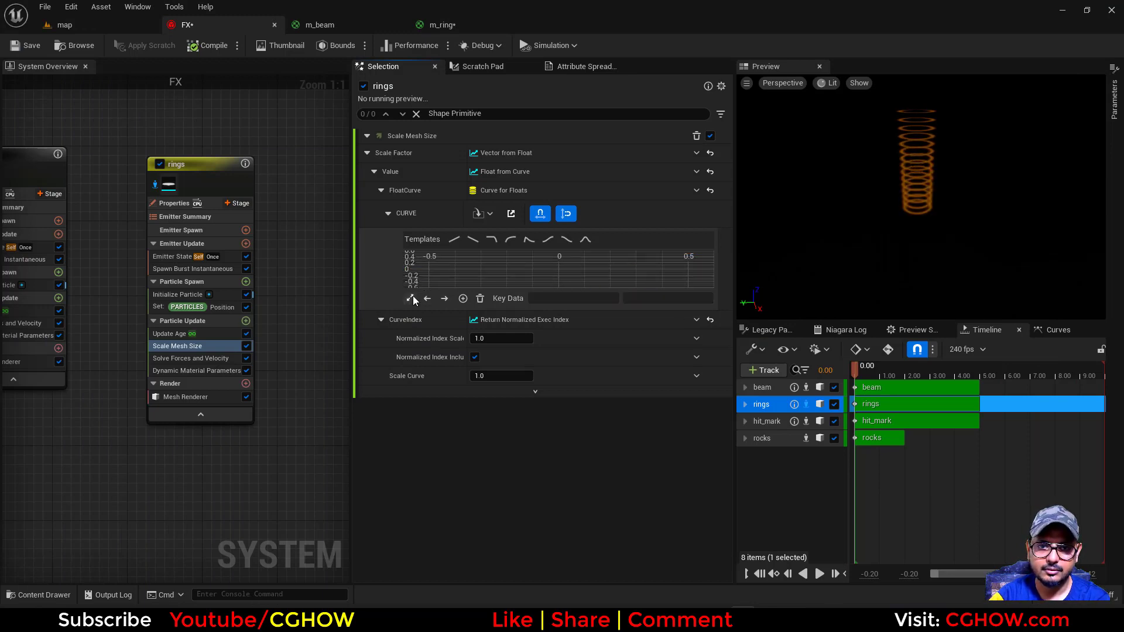
pyautogui.click(410, 298)
pyautogui.click(470, 270)
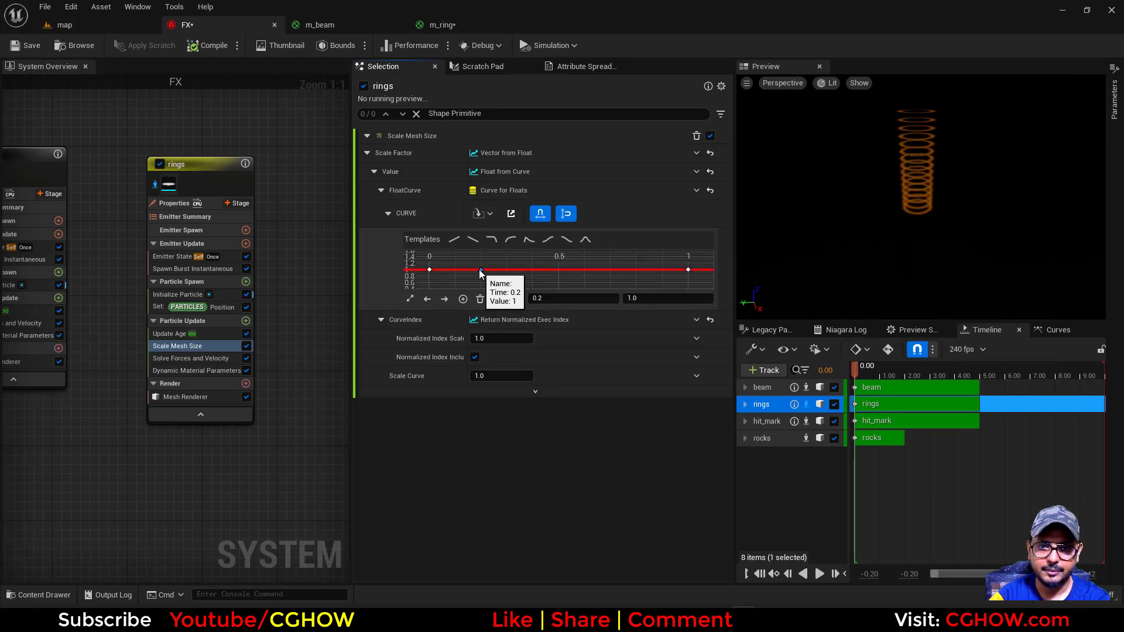
pyautogui.moveTo(480, 270); pyautogui.dragTo(481, 283)
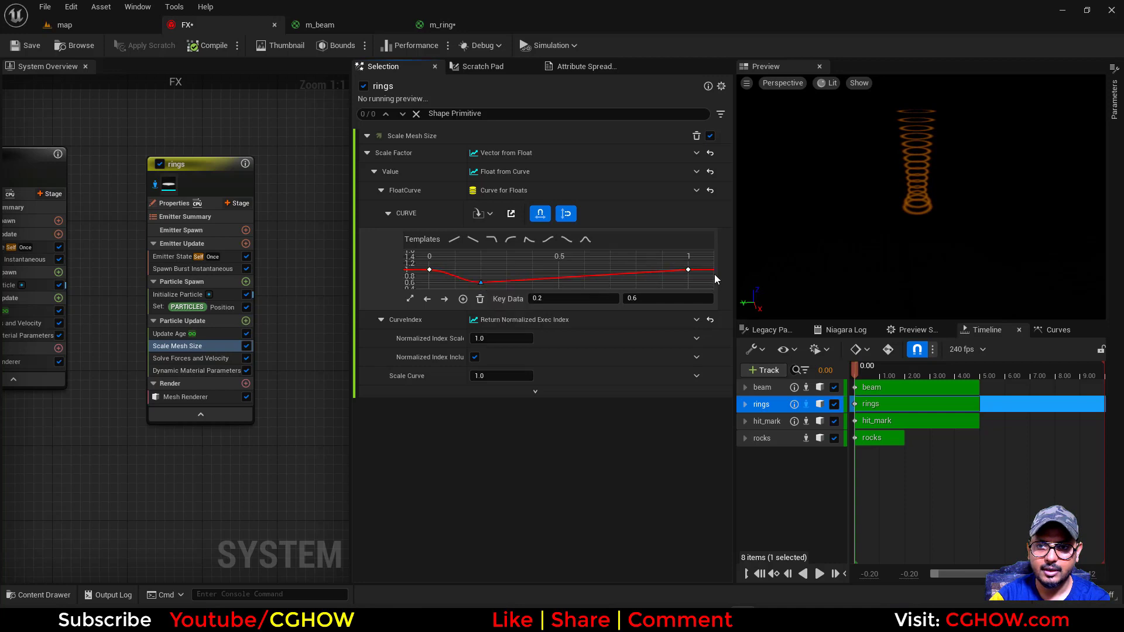
# Raise the scale curve's last key to about 2.34, fit the curve in view and check the rings in the map level
pyautogui.click(689, 269)
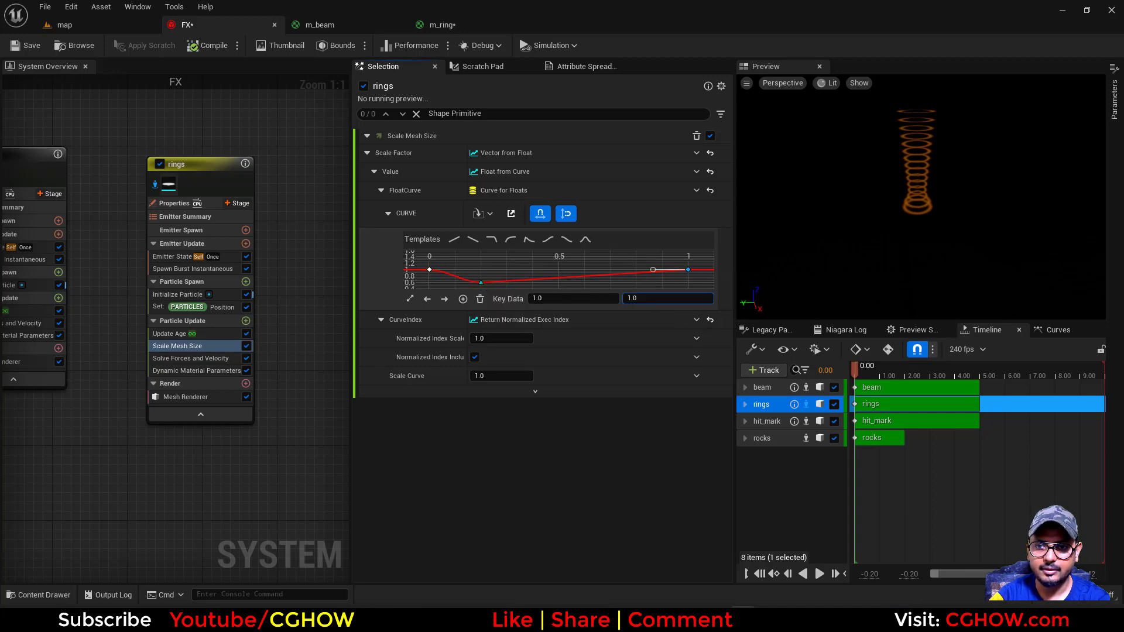
pyautogui.moveTo(644, 299); pyautogui.dragTo(651, 299)
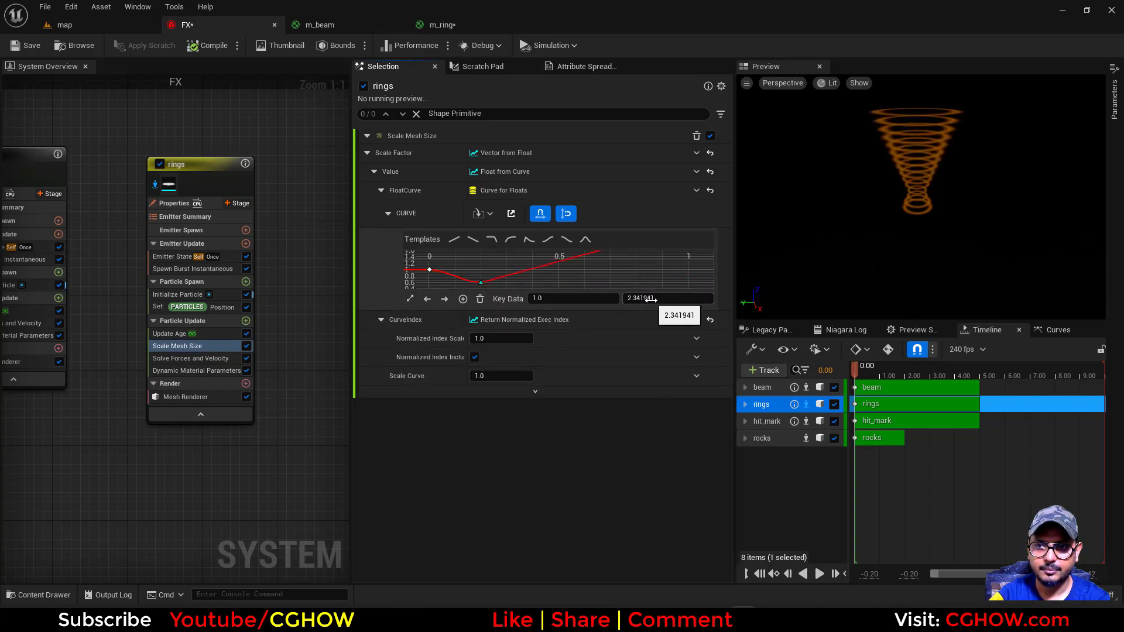
pyautogui.click(564, 272)
pyautogui.click(409, 299)
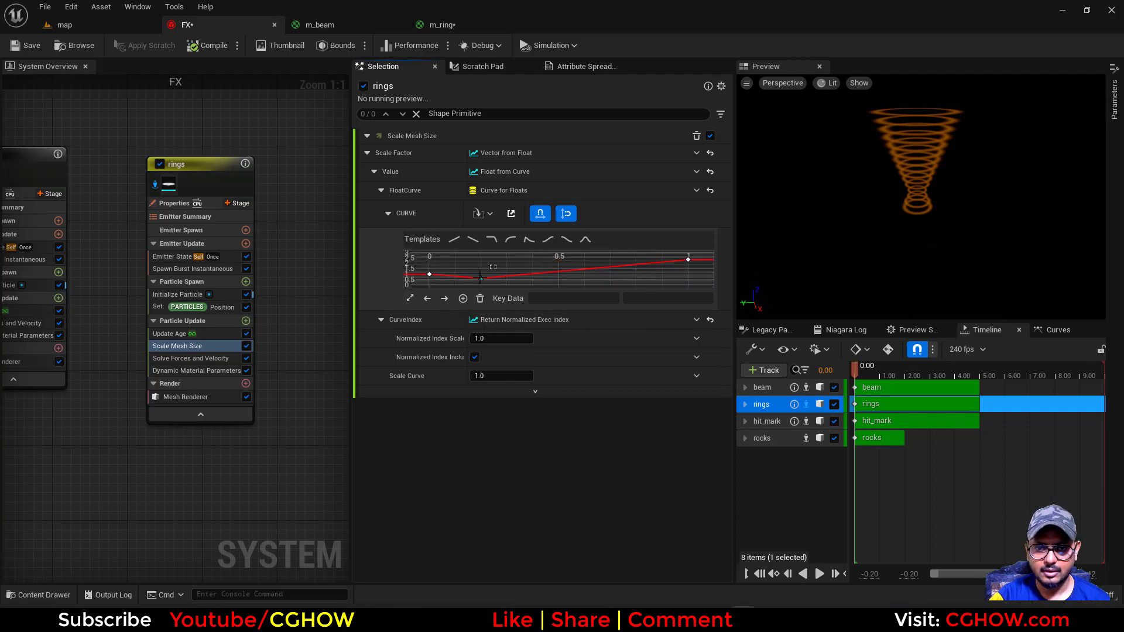
pyautogui.click(480, 279)
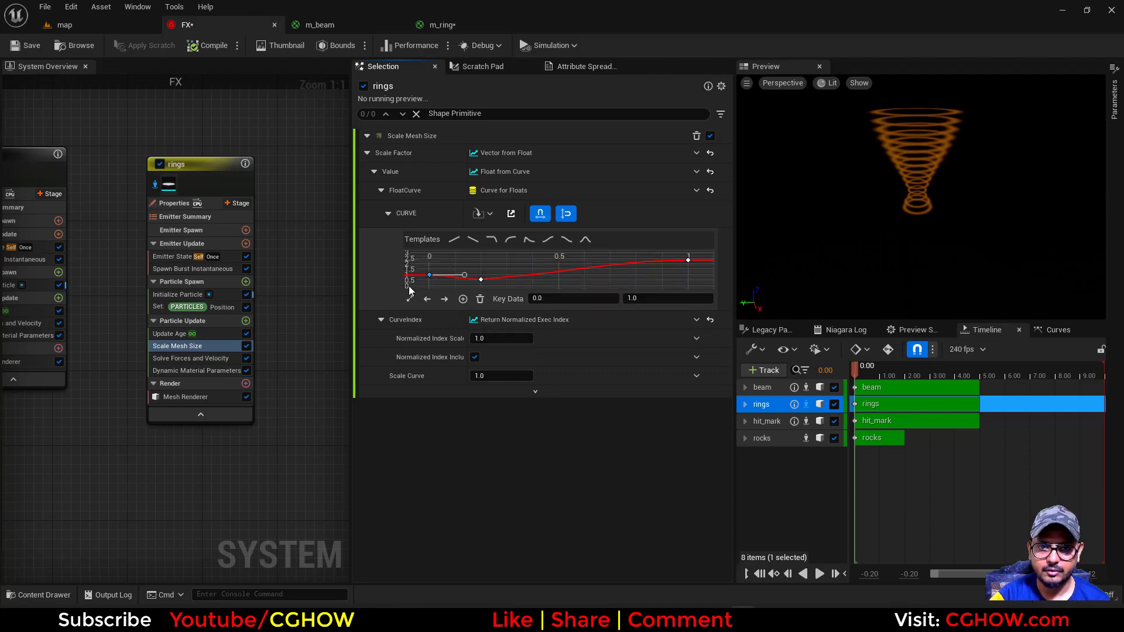
pyautogui.click(115, 23)
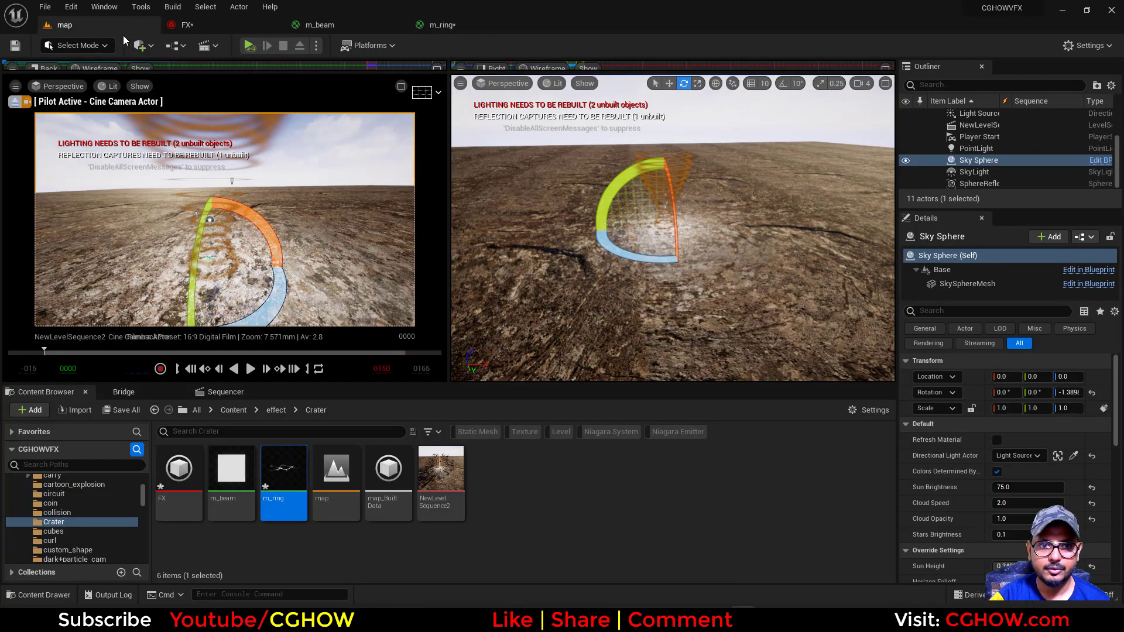
# Set the Multiply Float's B value in the rings' position module to about 1289.91 and check the spacing in the map level
pyautogui.click(209, 26)
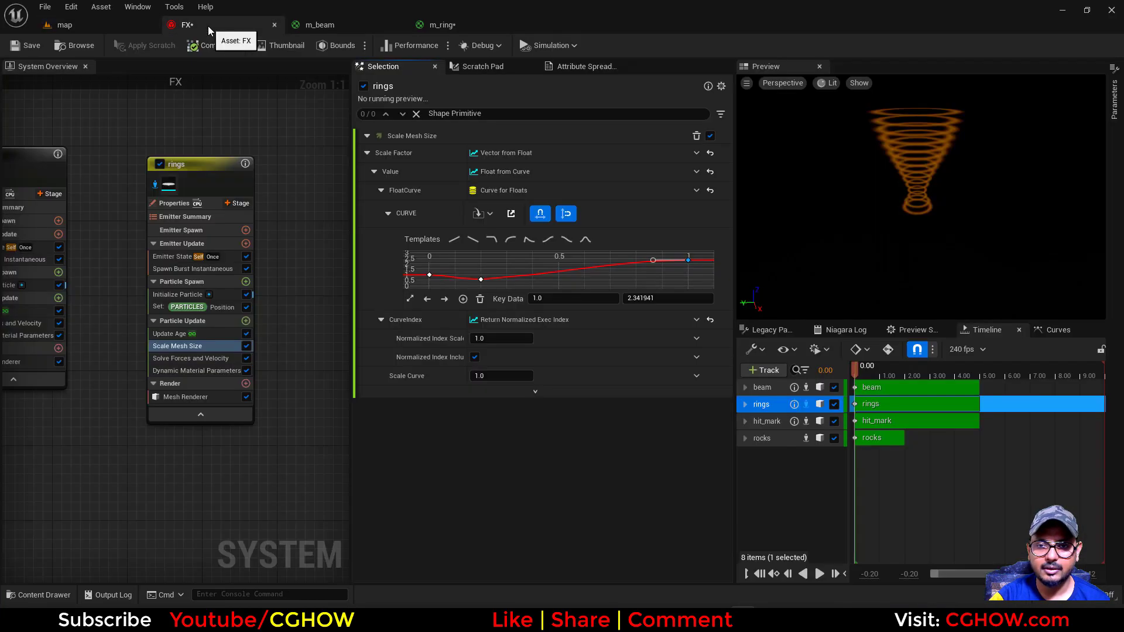
pyautogui.click(217, 307)
pyautogui.moveTo(504, 300); pyautogui.dragTo(550, 299)
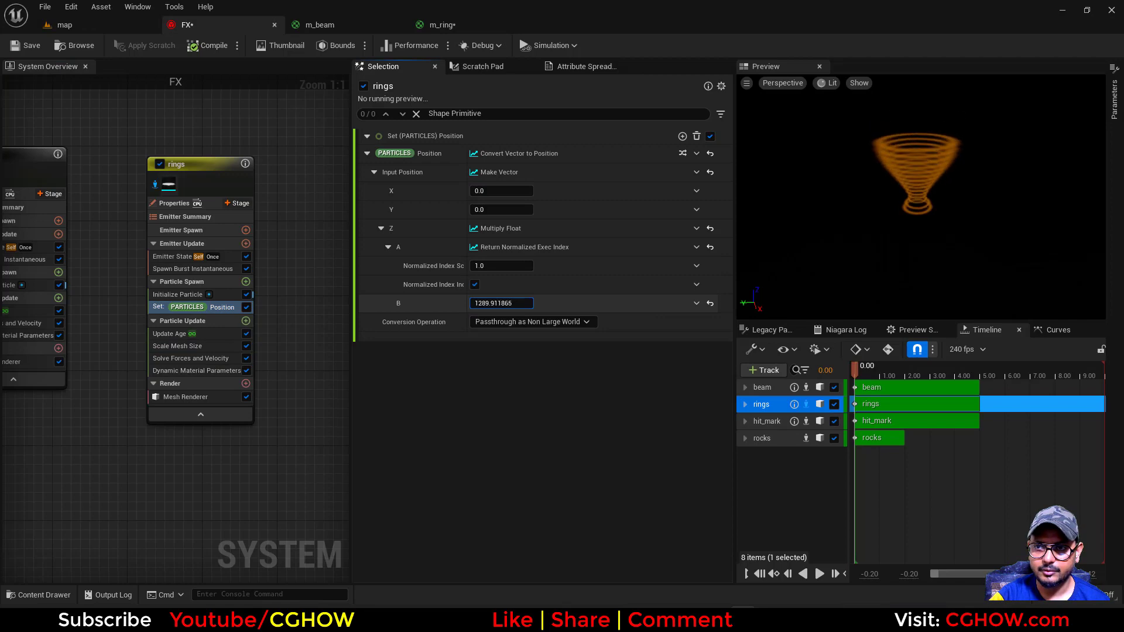
pyautogui.click(94, 27)
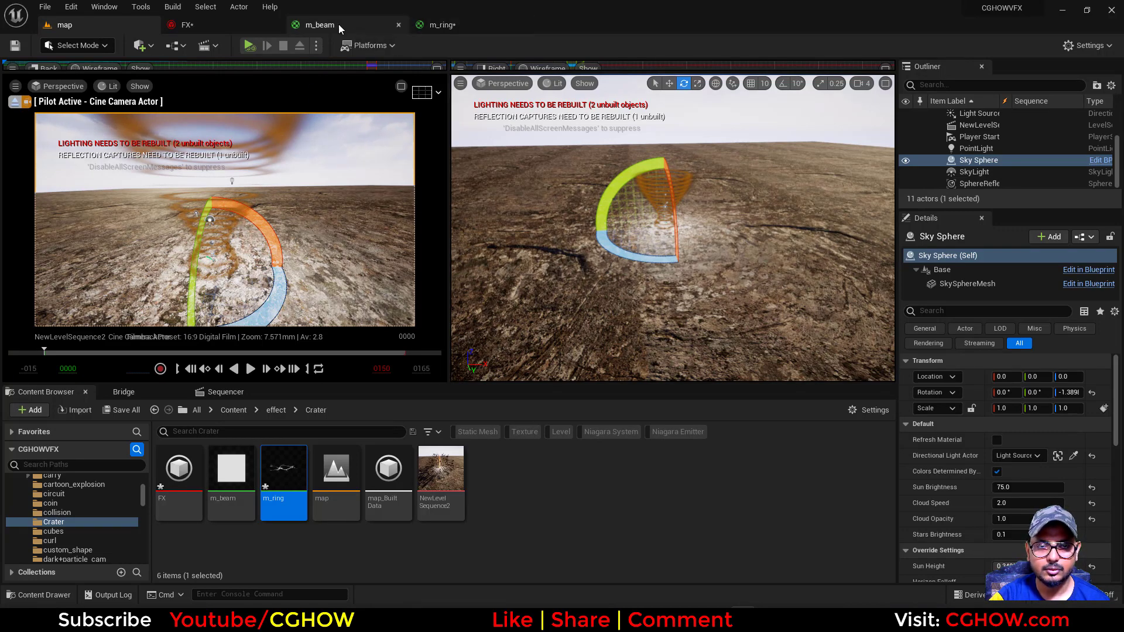
pyautogui.click(224, 23)
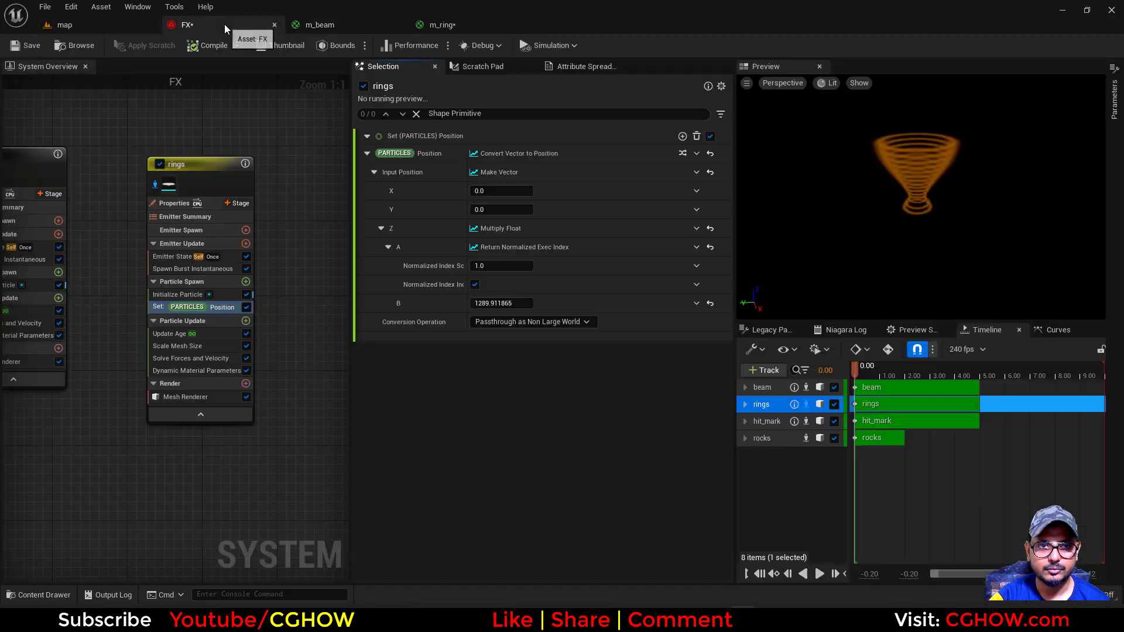
# In the m_ring material graph, make room before the output and add a Multiply node after the combined ring mask
pyautogui.click(347, 28)
pyautogui.click(448, 26)
pyautogui.moveTo(587, 393); pyautogui.dragTo(665, 283, button='right')
pyautogui.scroll(-2, 656, 304)
pyautogui.moveTo(378, 234); pyautogui.dragTo(712, 370)
pyautogui.moveTo(715, 310); pyautogui.dragTo(591, 259)
pyautogui.click(589, 322)
pyautogui.scroll(2, 588, 322)
pyautogui.click(566, 299)
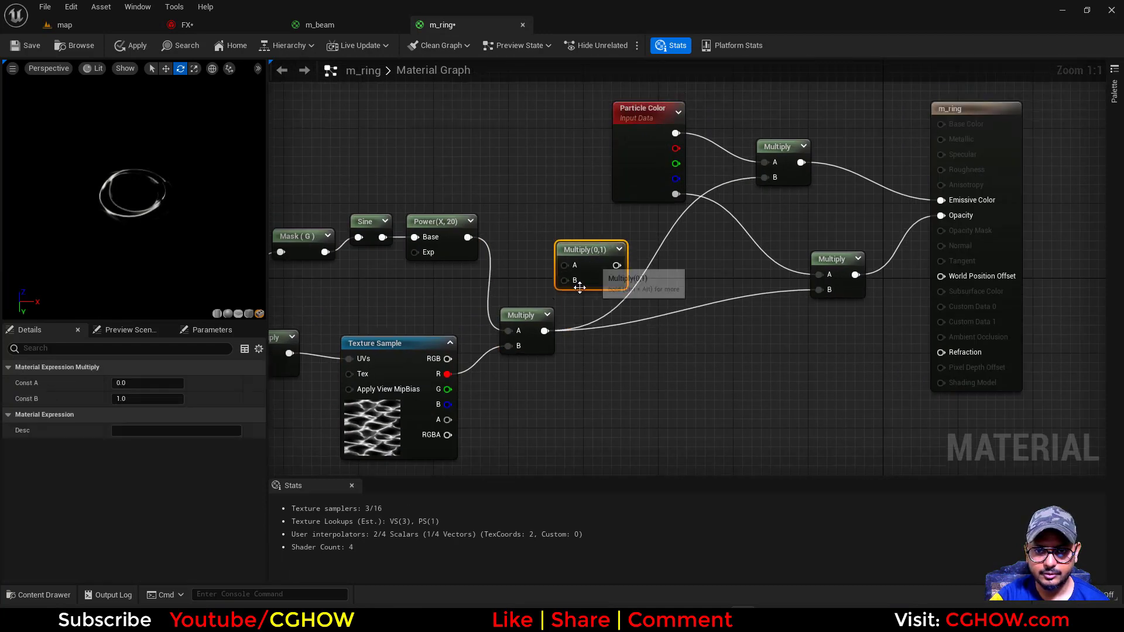
# Route the combined ring mask through the new Multiply and a Saturate node into the B inputs of the colour and opacity Multiply nodes
pyautogui.keyDown('ctrl'); pyautogui.moveTo(544, 331); pyautogui.dragTo(677, 332); pyautogui.keyUp('ctrl')
pyautogui.click(648, 271)
pyautogui.write('sat')
pyautogui.moveTo(638, 294); pyautogui.dragTo(765, 177)
pyautogui.click(666, 362)
pyautogui.moveTo(693, 321); pyautogui.dragTo(819, 290)
pyautogui.moveTo(544, 331); pyautogui.dragTo(608, 316)
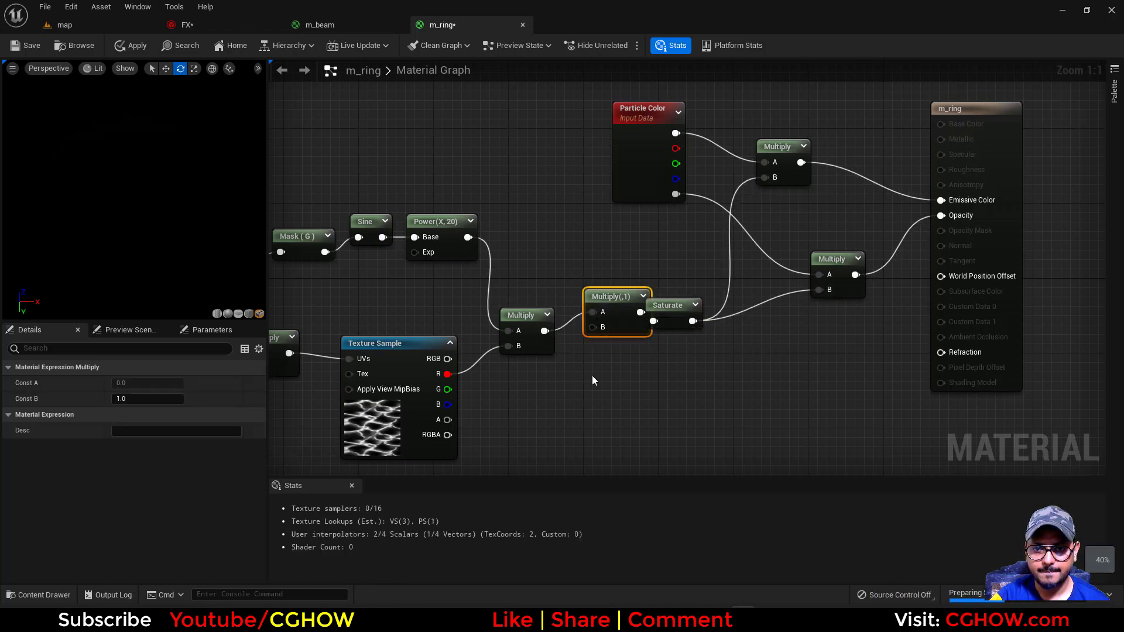
# Connect the Dynamic Parameter's second output to the new Multiply's B input and open that parameter's name for editing
pyautogui.moveTo(563, 340); pyautogui.dragTo(659, 338, button='right')
pyautogui.moveTo(689, 325); pyautogui.dragTo(327, 434)
pyautogui.click(286, 402)
pyautogui.click(146, 414)
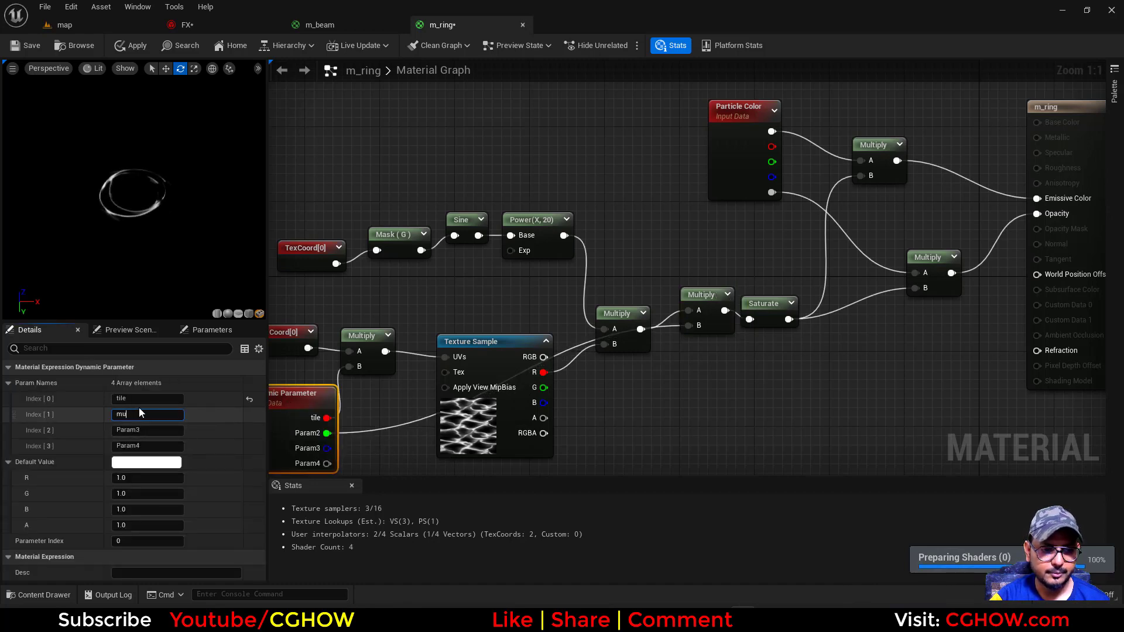
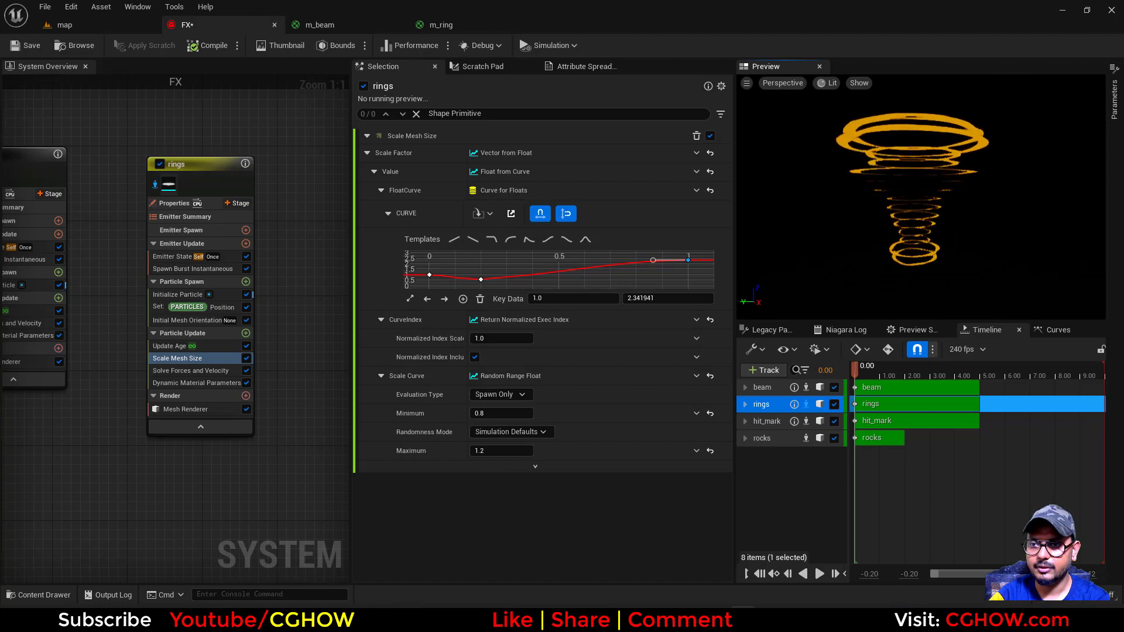
# Compare the rings with the Cataclysm Crater reference artwork and return to the m_ring material graph
pyautogui.click(124, 26)
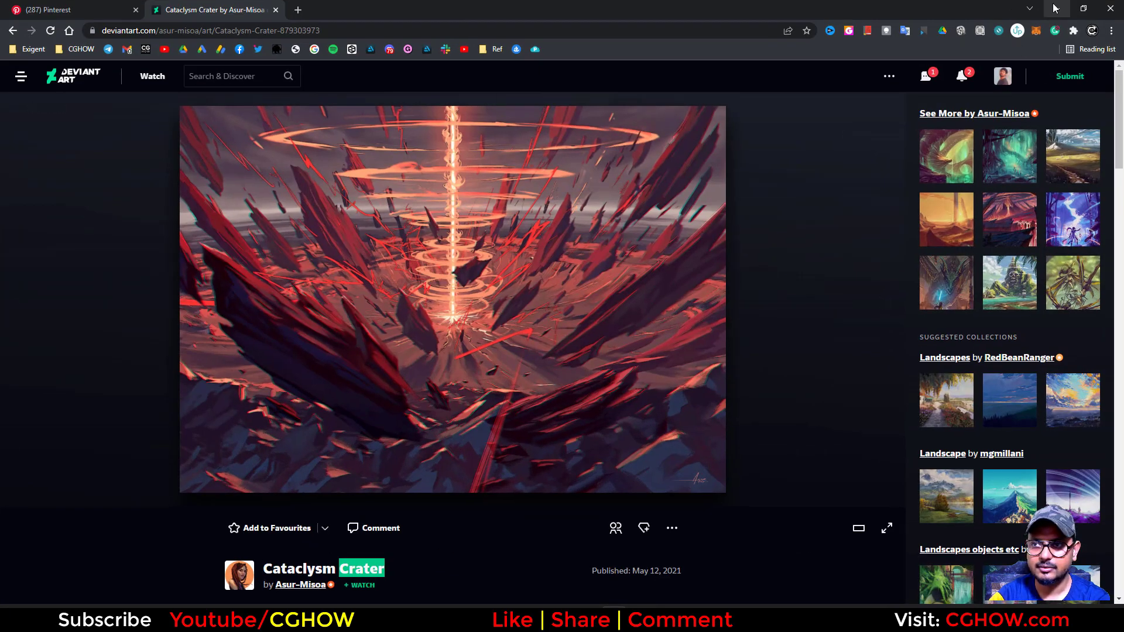
pyautogui.click(1053, 6)
pyautogui.click(328, 27)
pyautogui.click(448, 26)
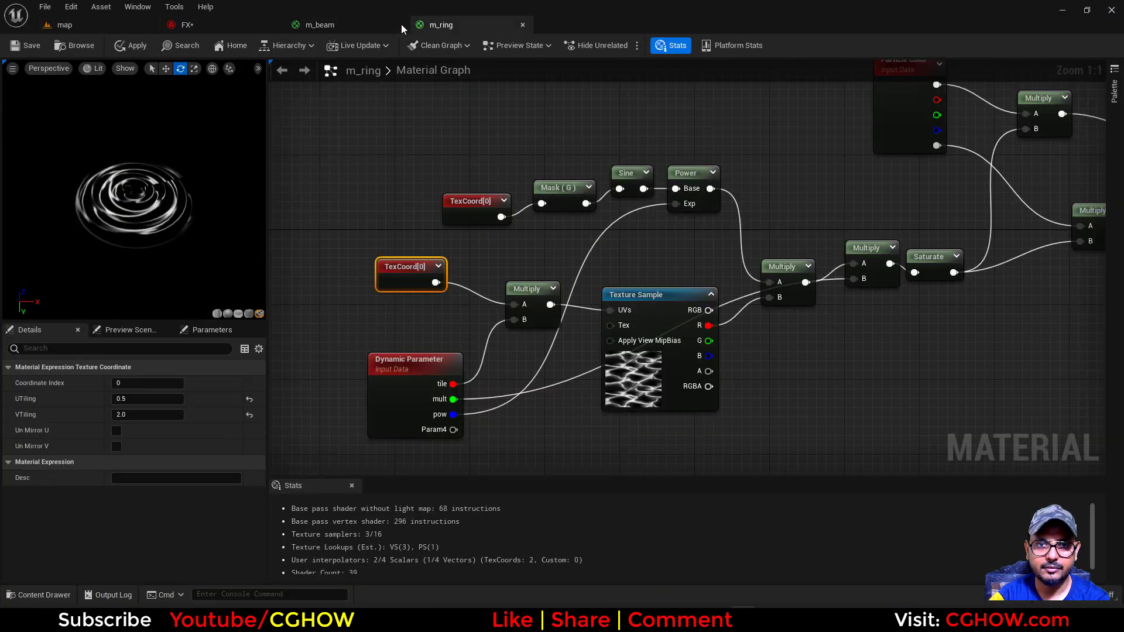
# Nudge the Texture Sample node in the m_ring graph and preview the Power node's mask on its own
pyautogui.moveTo(518, 242); pyautogui.dragTo(489, 283, button='right')
pyautogui.moveTo(744, 257); pyautogui.dragTo(638, 215, button='right')
pyautogui.moveTo(506, 379); pyautogui.dragTo(487, 363)
pyautogui.moveTo(487, 363); pyautogui.dragTo(637, 370, button='right')
pyautogui.moveTo(185, 237); pyautogui.dragTo(205, 254)
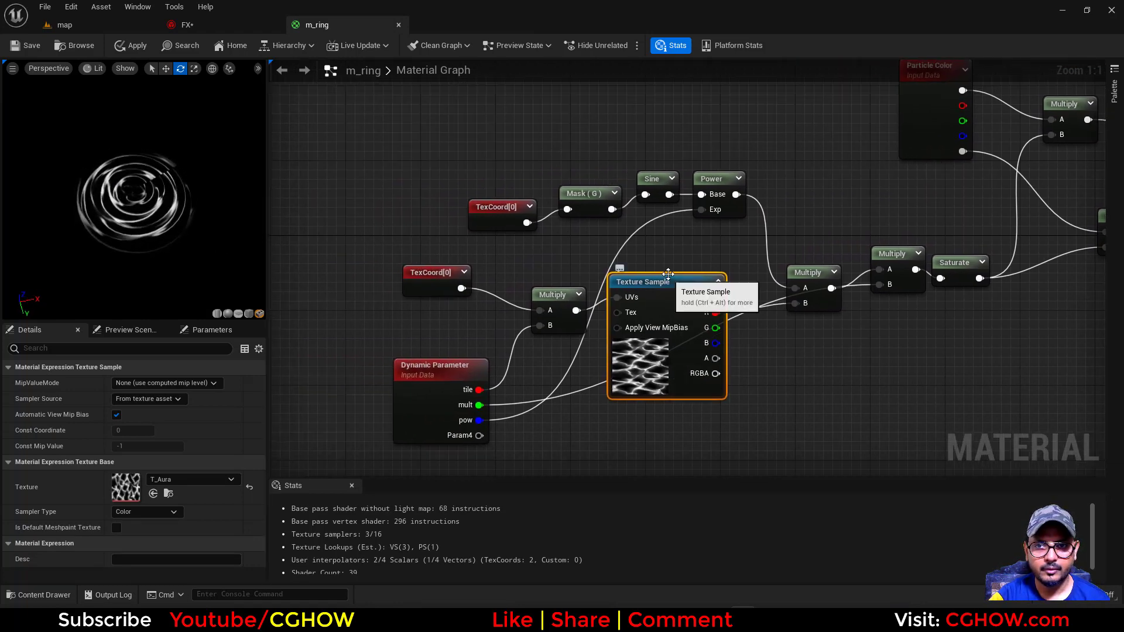
pyautogui.click(728, 196)
pyautogui.rightClick(716, 177)
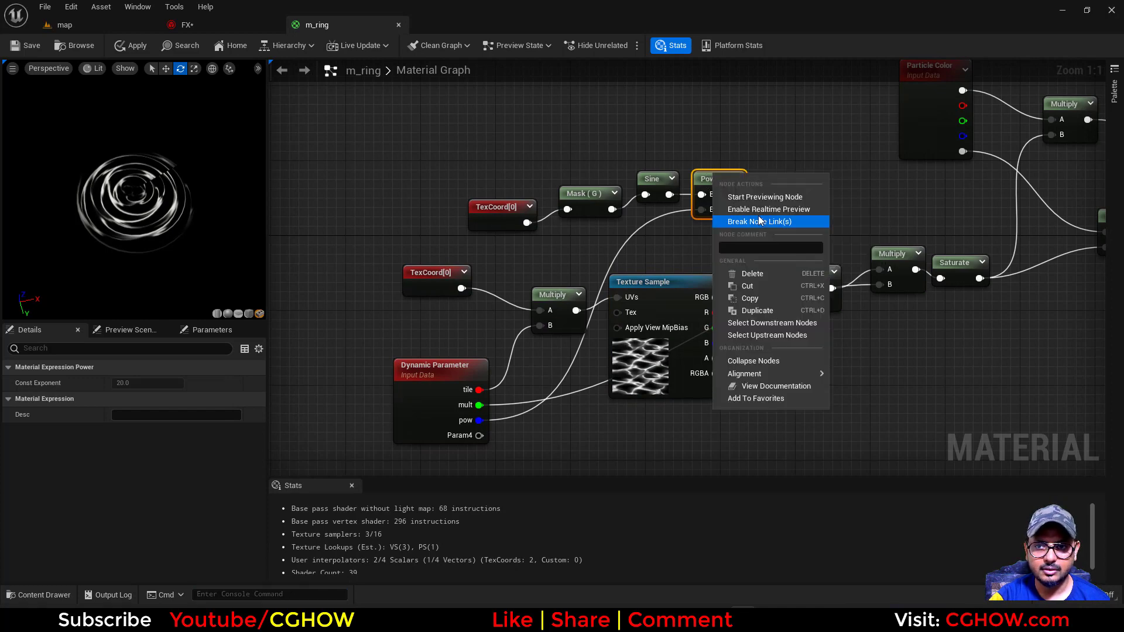
pyautogui.click(767, 198)
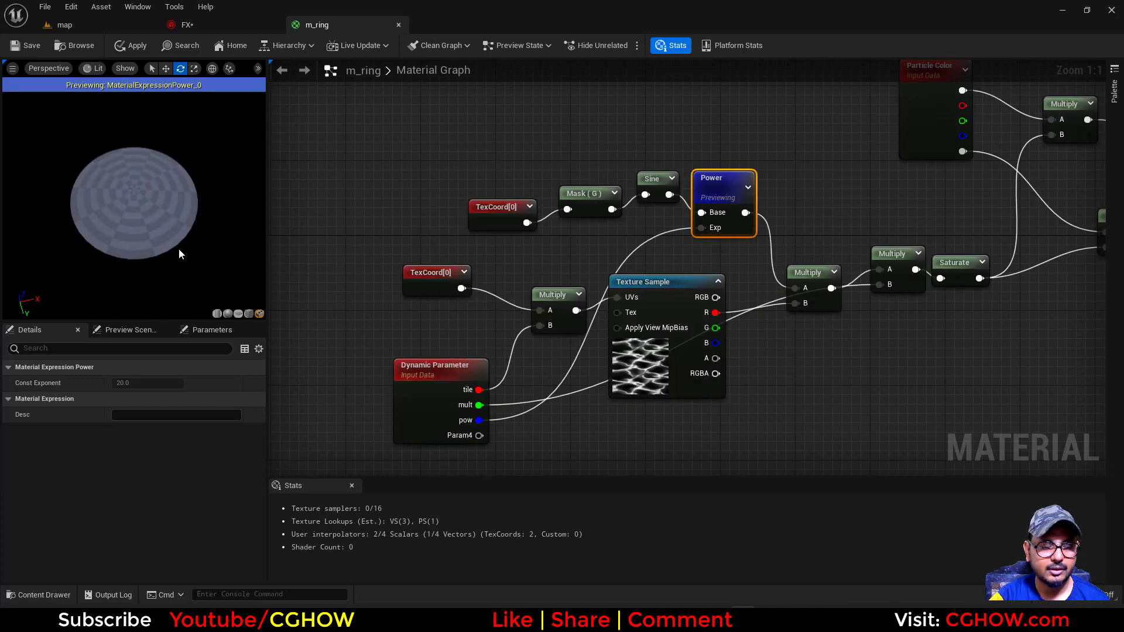
pyautogui.moveTo(601, 311); pyautogui.dragTo(504, 320, button='right')
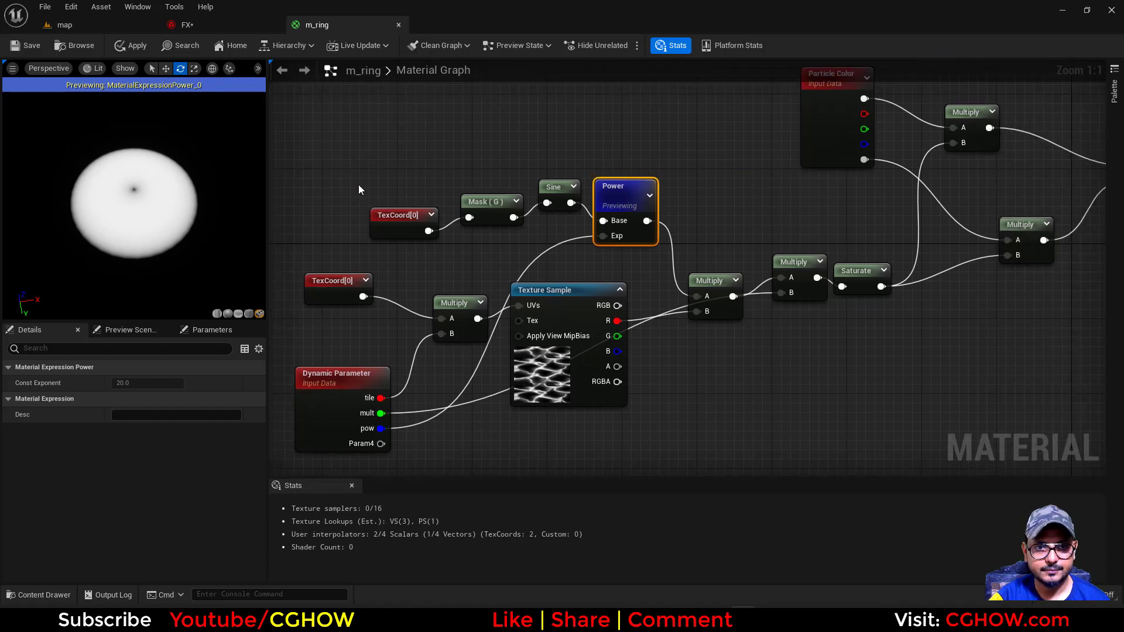
# In the FX system, set the rings' mult dynamic material parameter to about 6.57 and inspect the rings up close
pyautogui.click(209, 29)
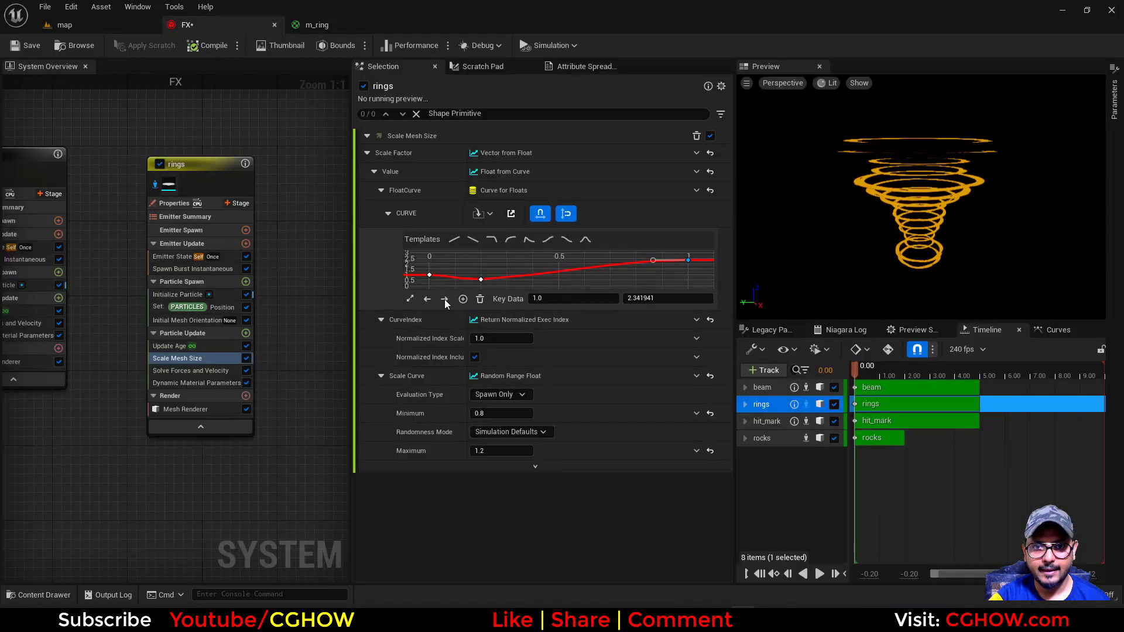
pyautogui.click(192, 383)
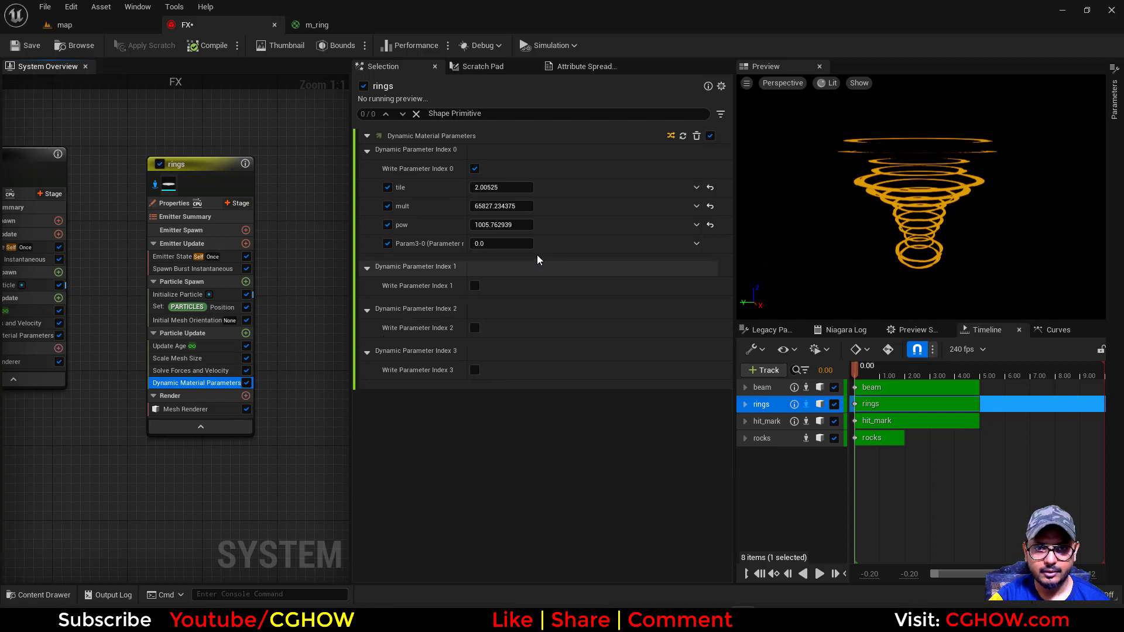
pyautogui.moveTo(501, 206); pyautogui.dragTo(422, 206)
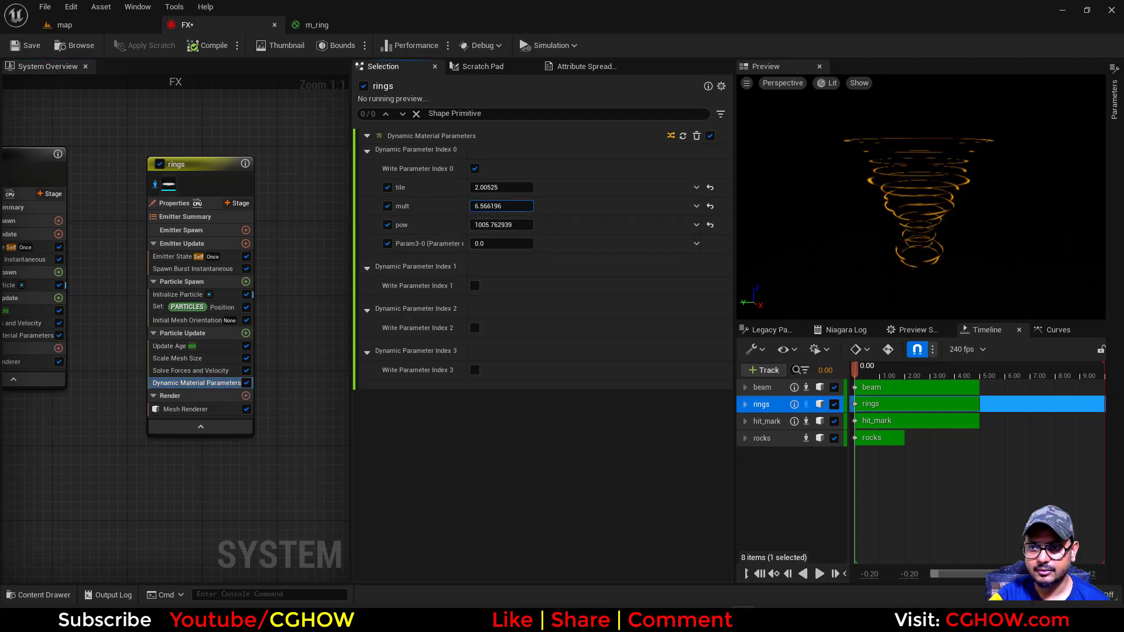
pyautogui.moveTo(878, 223); pyautogui.dragTo(913, 193, button='right')
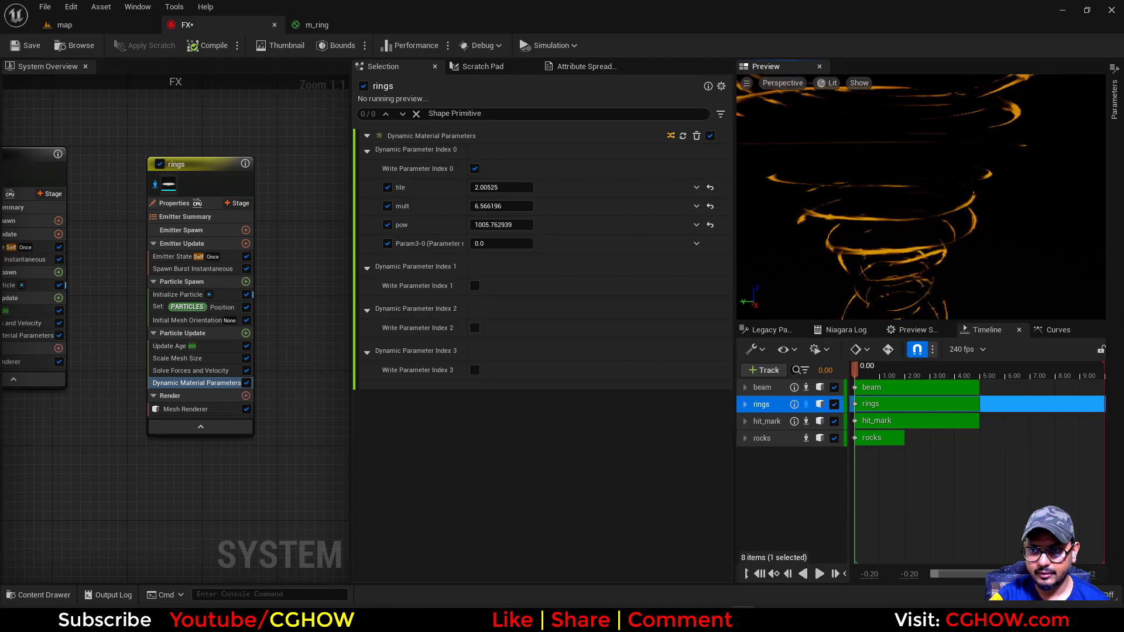
pyautogui.moveTo(913, 199); pyautogui.dragTo(948, 199)
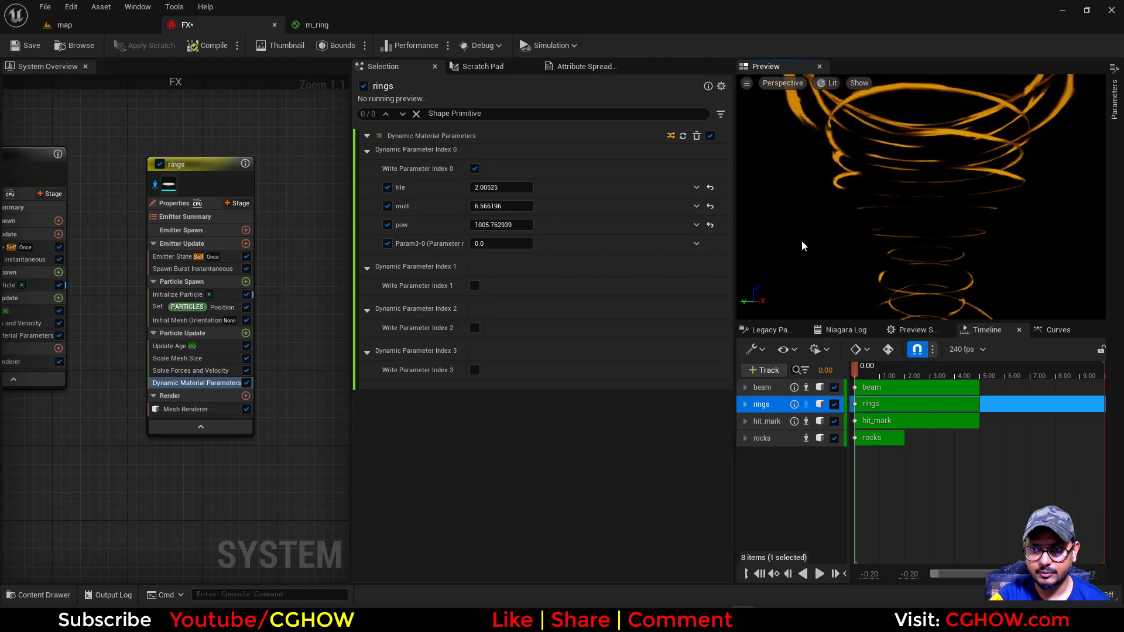
# Drive the rings' tile parameter with a Random Range Float, with minimum 0.5 and maximum 5
pyautogui.moveTo(505, 187); pyautogui.dragTo(671, 201)
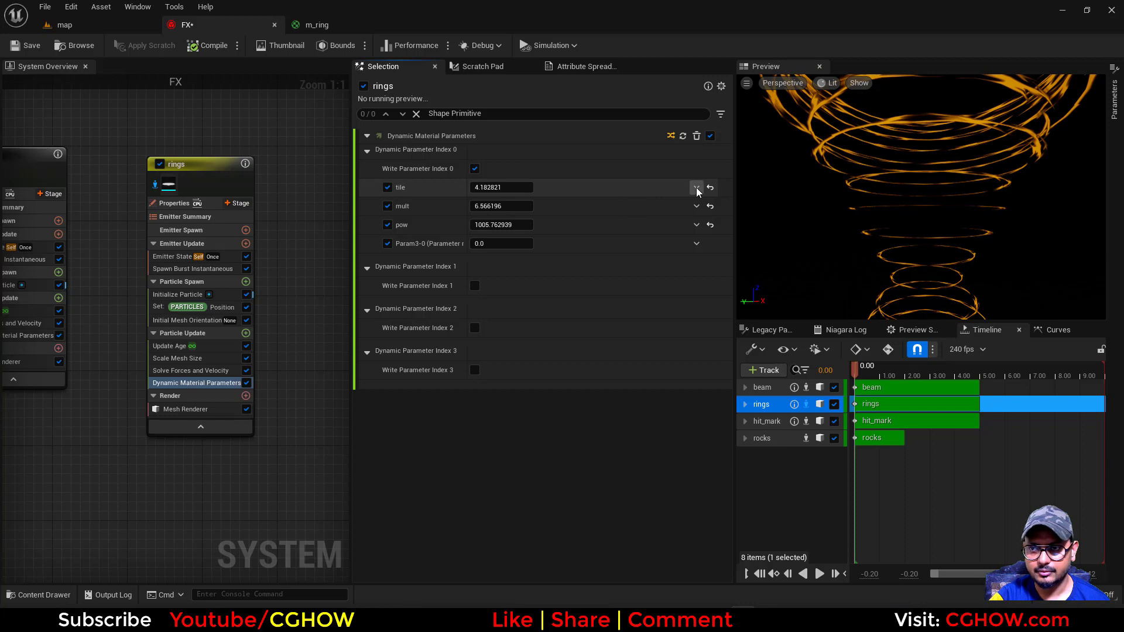
pyautogui.click(696, 188)
pyautogui.write('random')
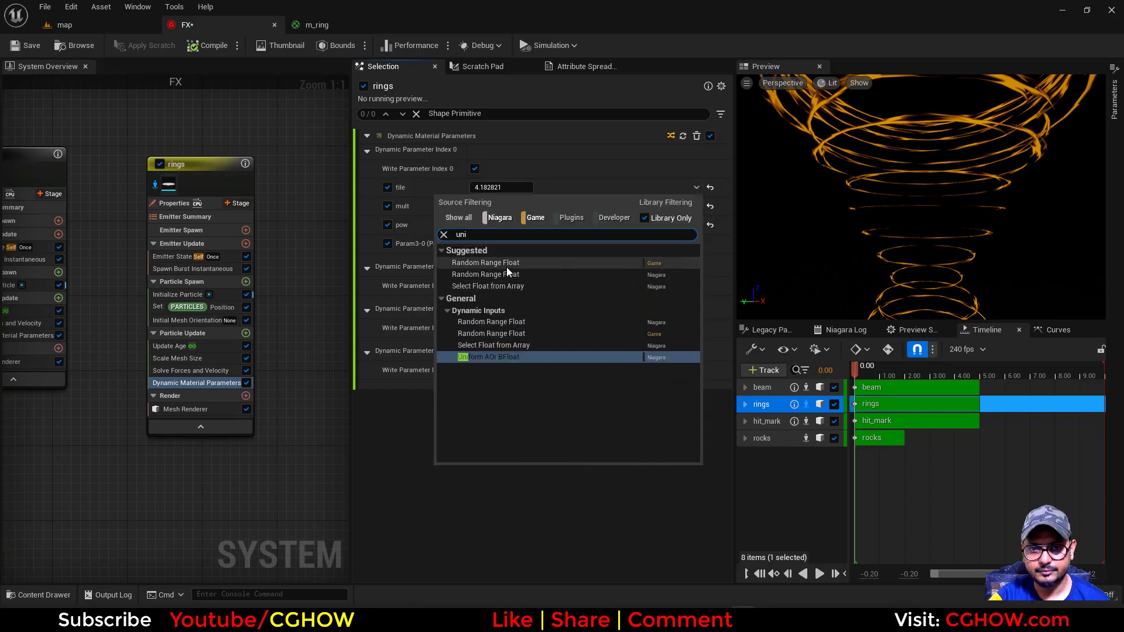
pyautogui.click(506, 266)
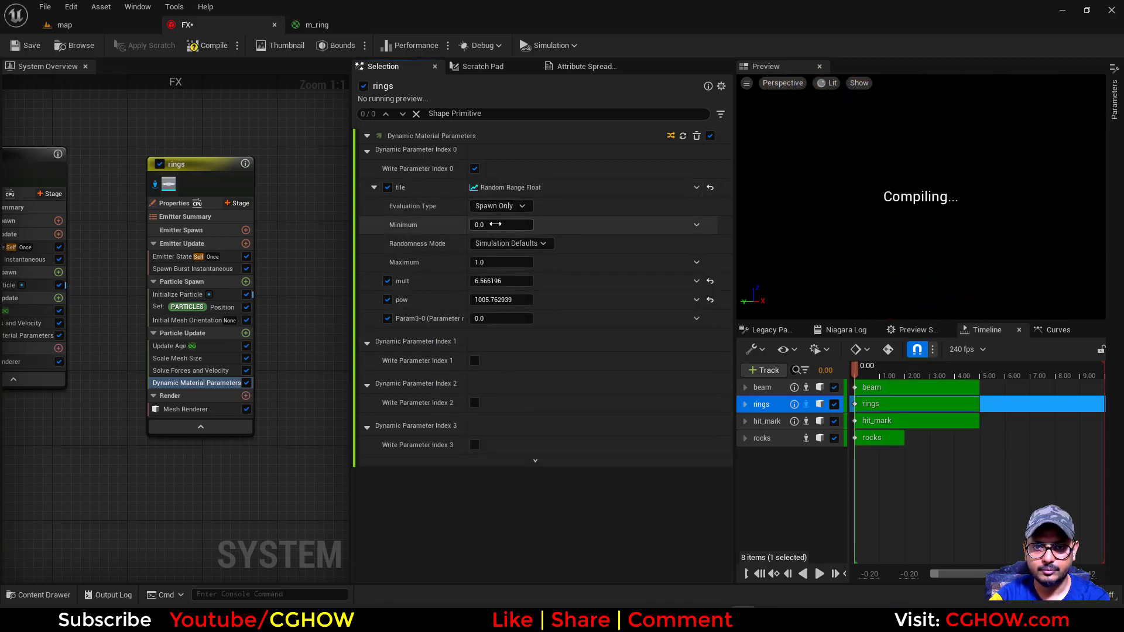
pyautogui.click(504, 225)
pyautogui.write('.5')
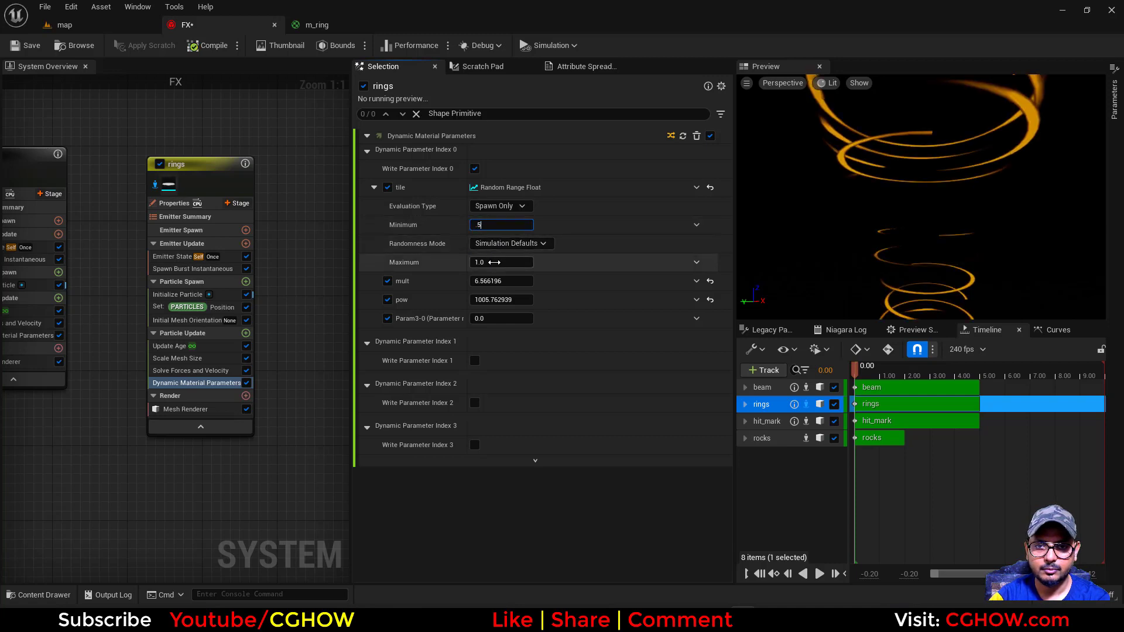
pyautogui.click(492, 263)
pyautogui.write('5')
pyautogui.press('Return')
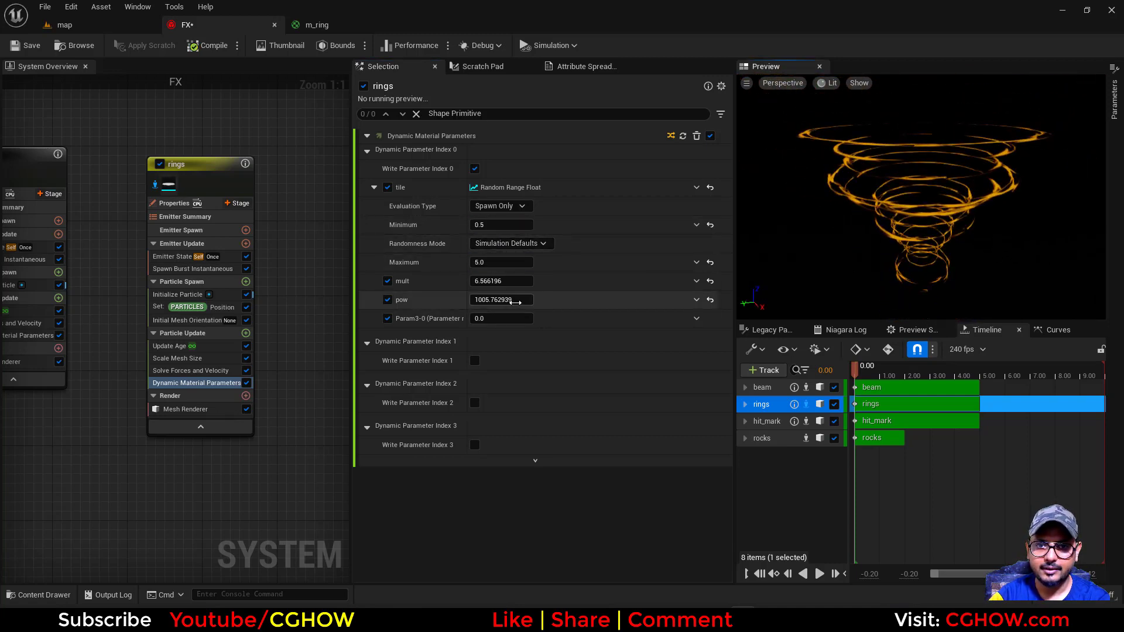
# Set the tile range's maximum to 2 and the rings' pow parameter to about 152.95
pyautogui.moveTo(508, 300); pyautogui.dragTo(465, 300)
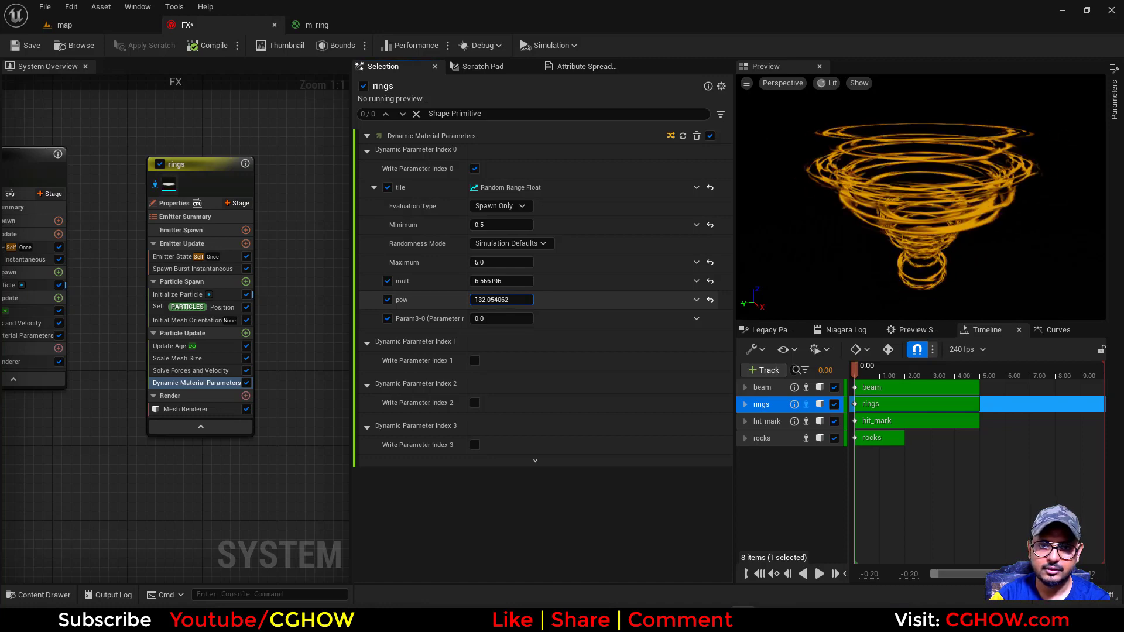
pyautogui.click(501, 261)
pyautogui.write('3')
pyautogui.press('Return')
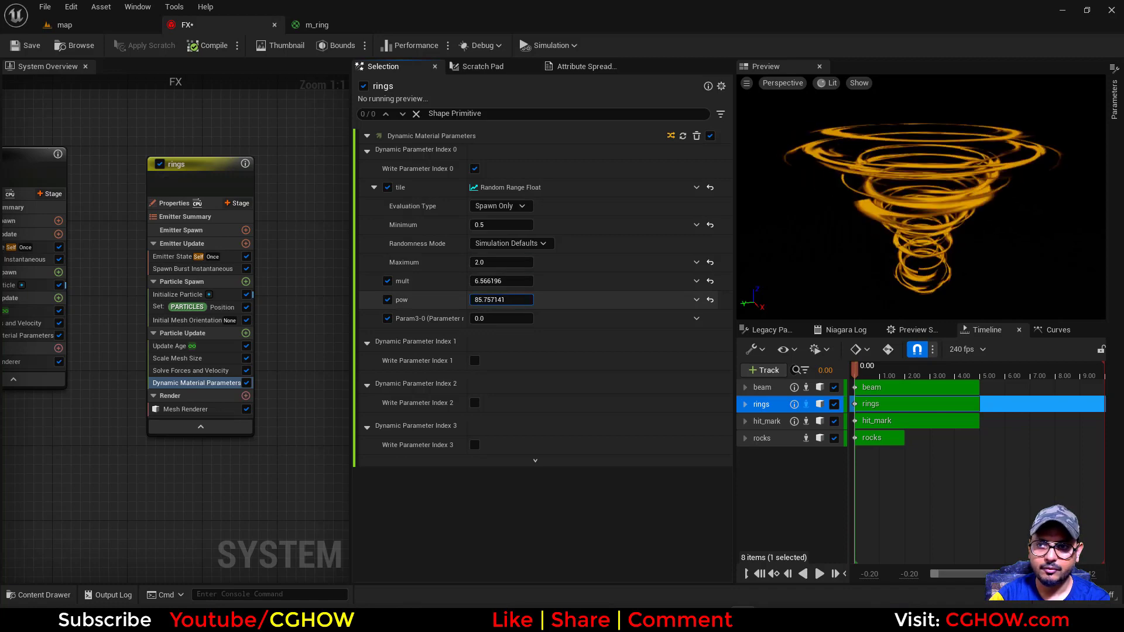
pyautogui.moveTo(497, 299)
pyautogui.mouseDown()
pyautogui.moveTo(518, 300)
pyautogui.moveTo(503, 300)
pyautogui.mouseUp()
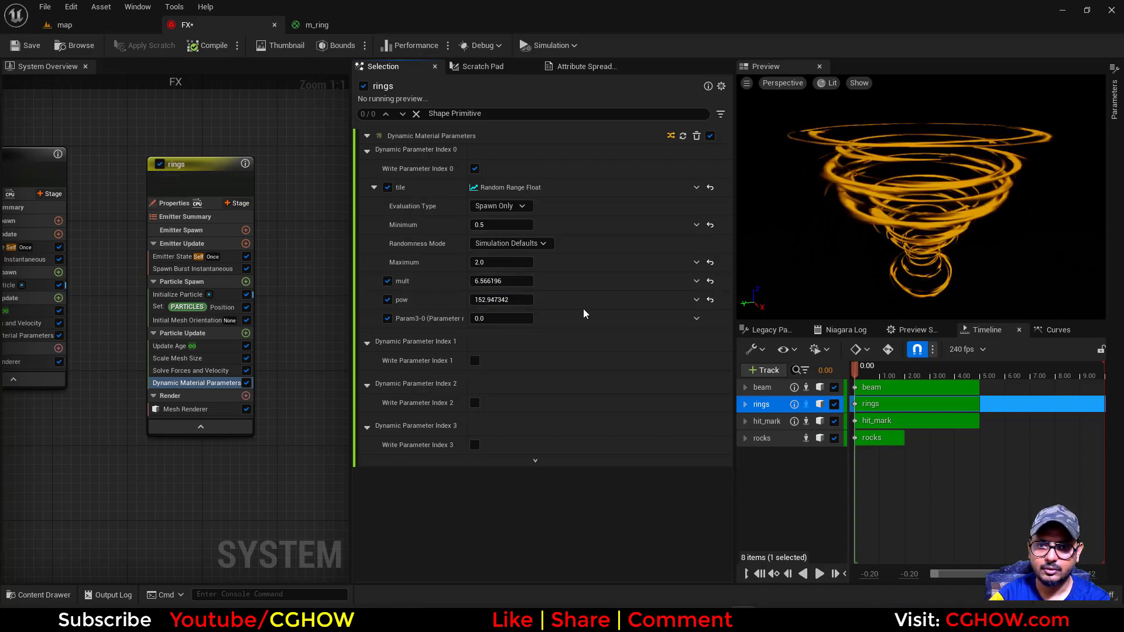
# Drive the rings' pow parameter with a Random Range Float, with minimum 50 and maximum 200
pyautogui.click(696, 299)
pyautogui.write('uni')
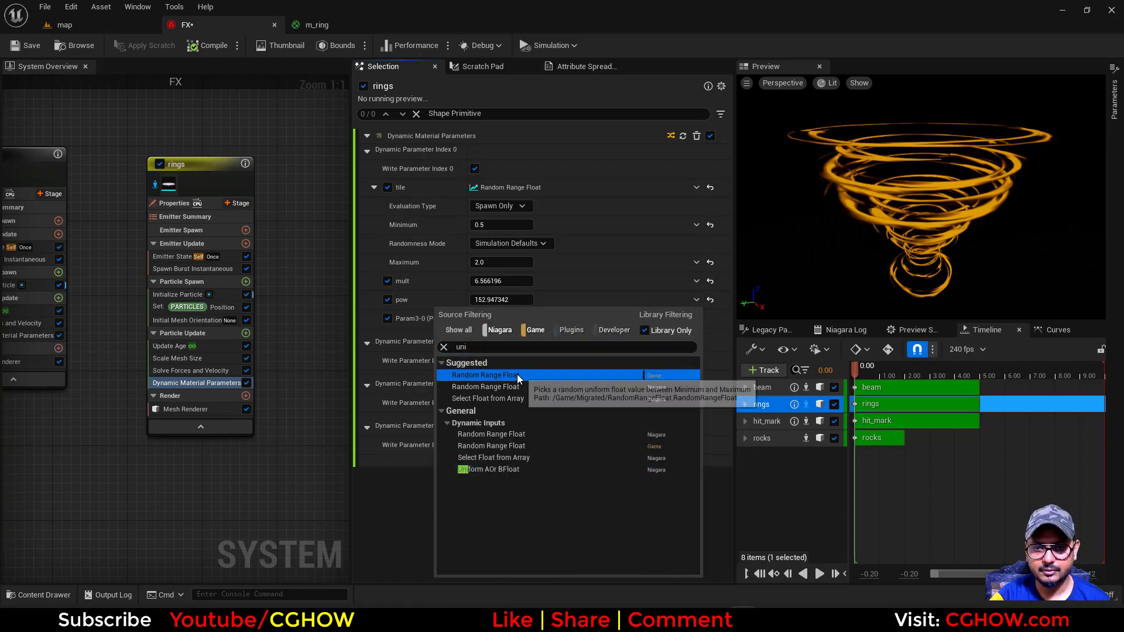
pyautogui.click(518, 374)
pyautogui.click(501, 337)
pyautogui.write('50')
pyautogui.press('Return')
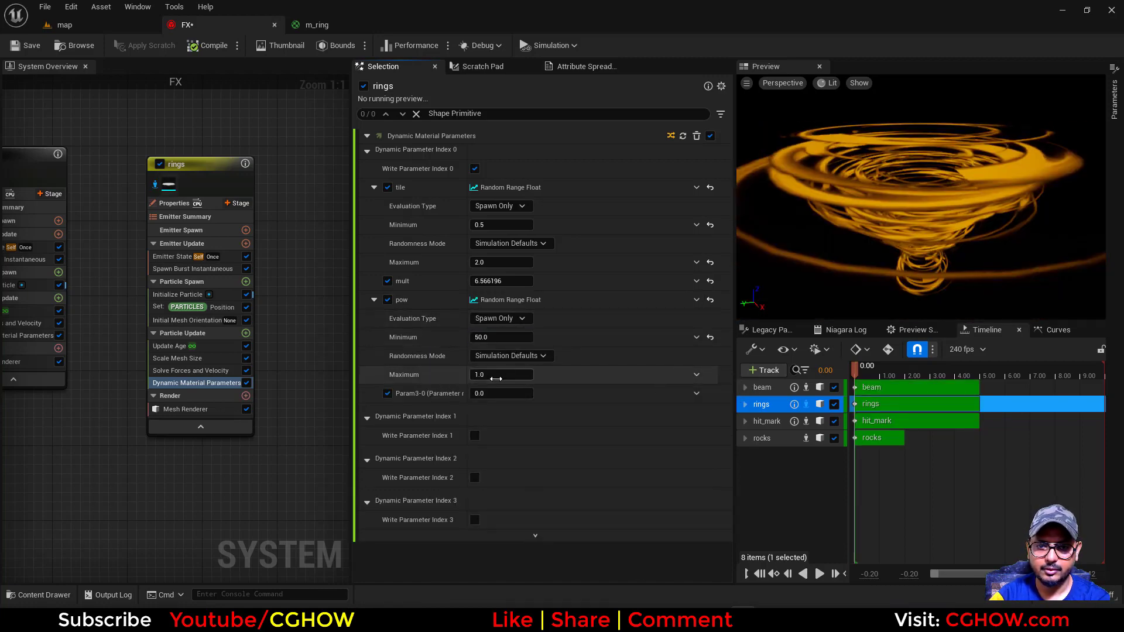
pyautogui.press('Return')
pyautogui.moveTo(848, 257); pyautogui.dragTo(840, 216)
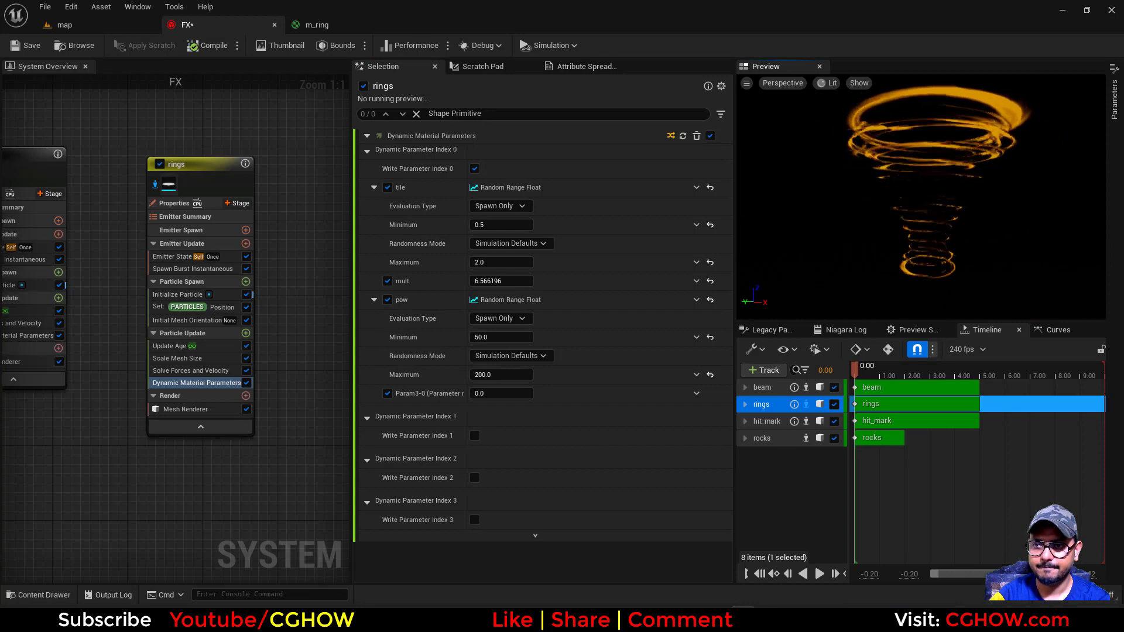
# Change the rings' Initialize Particle colour to reddish orange (R 0.369792, G 0.098025, B 0.031342) and save the system
pyautogui.click(177, 294)
pyautogui.click(480, 322)
pyautogui.moveTo(573, 389); pyautogui.dragTo(594, 404)
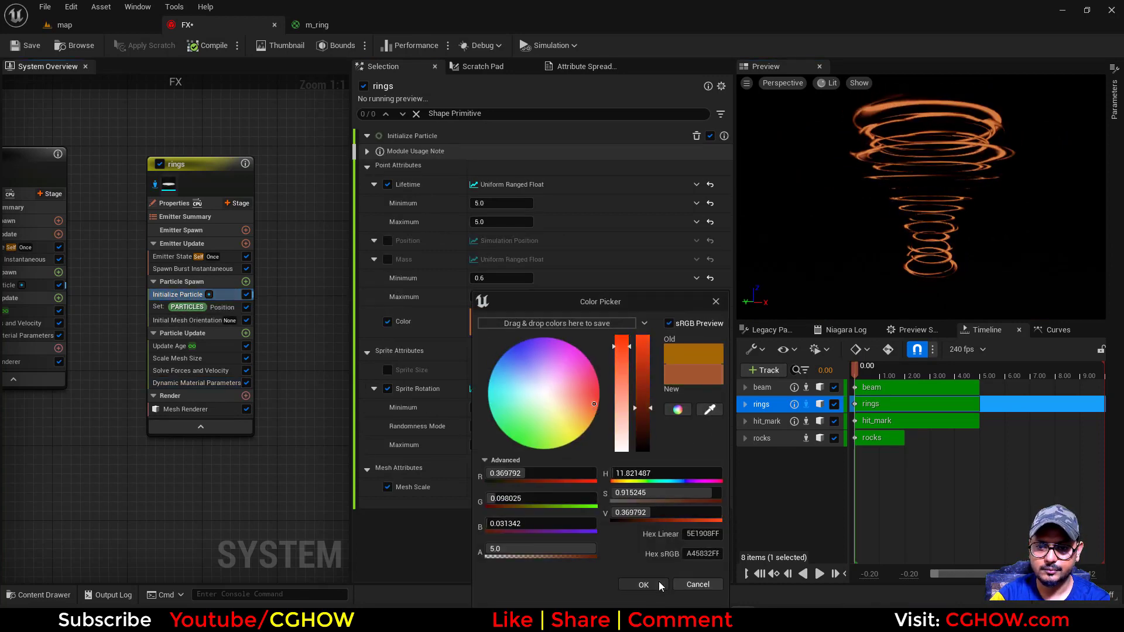
pyautogui.click(644, 584)
pyautogui.click(26, 45)
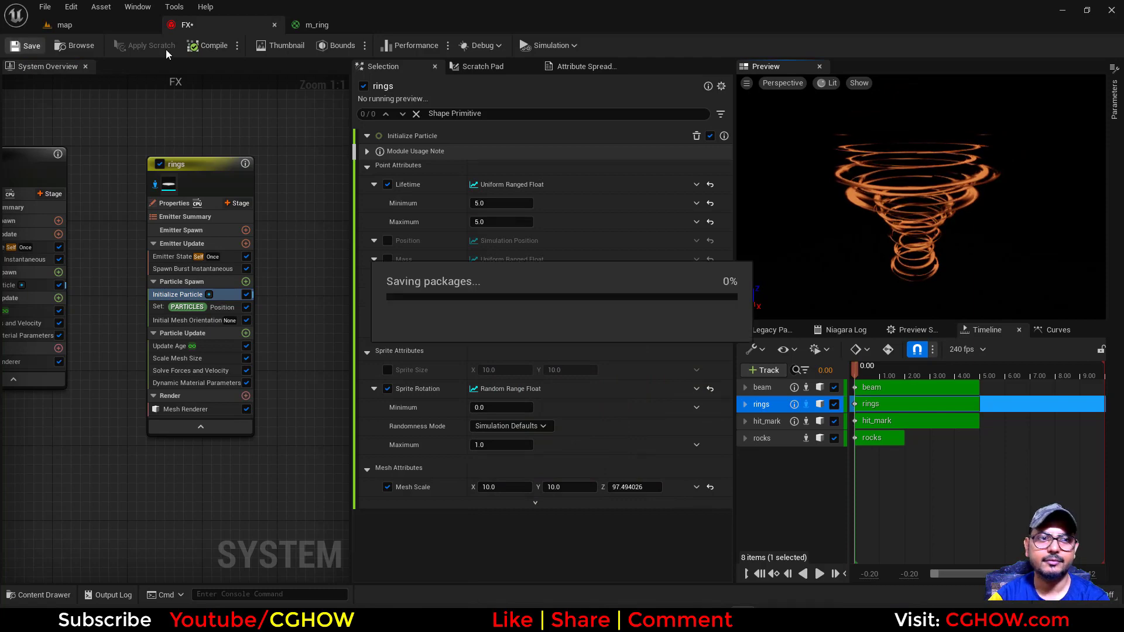
# Check the recoloured rings in the map level's camera and perspective views
pyautogui.click(75, 26)
pyautogui.scroll(1, 271, 258)
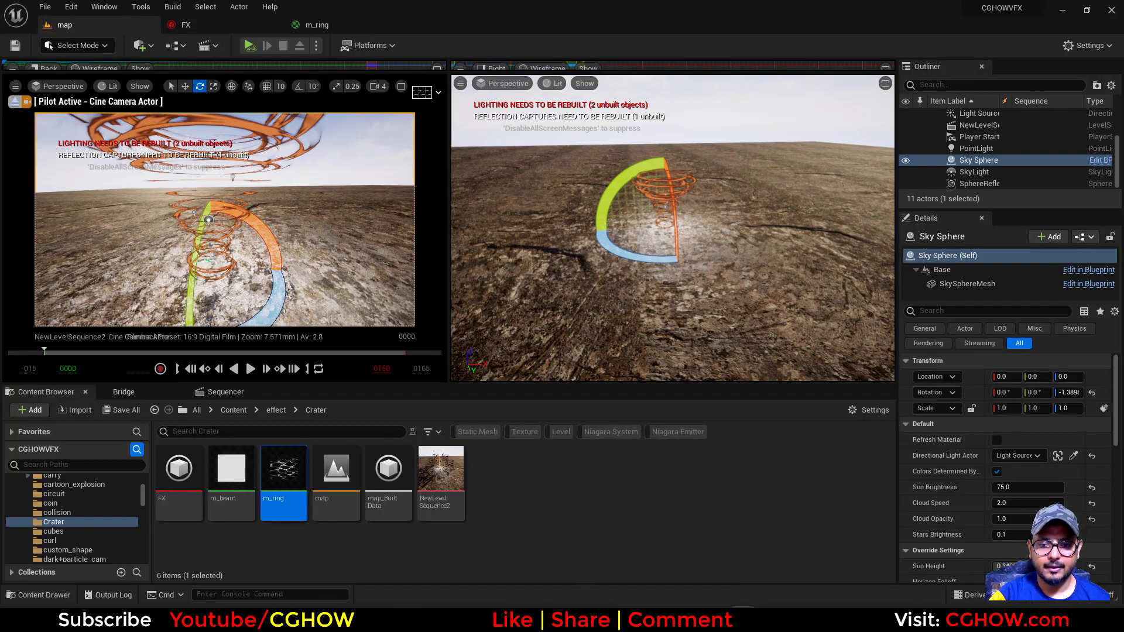
pyautogui.click(593, 606)
pyautogui.click(606, 614)
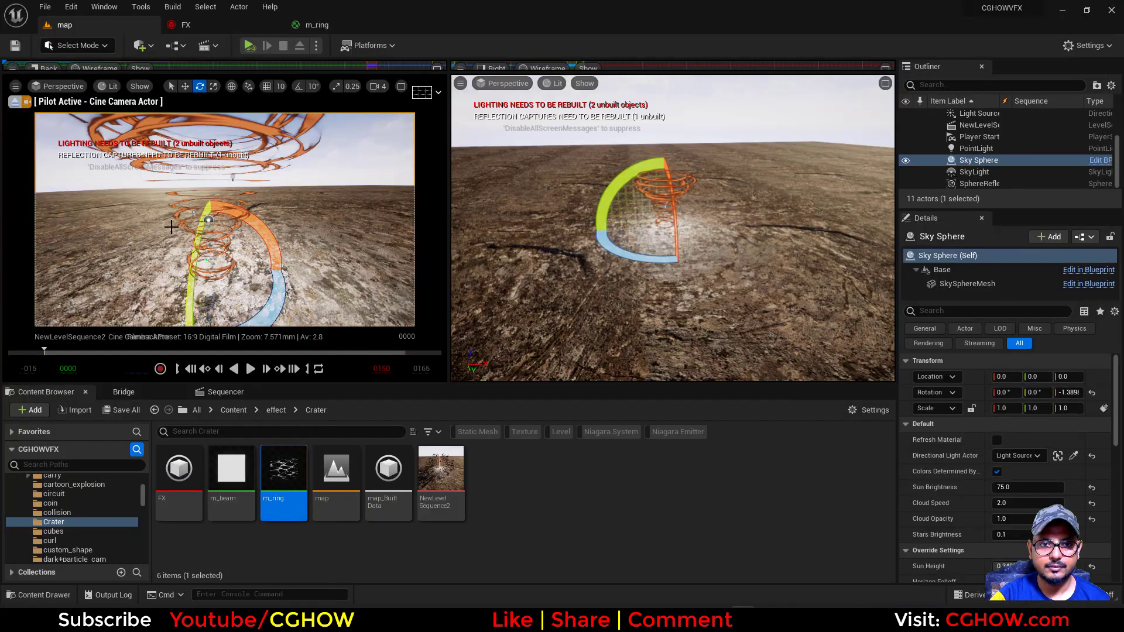
# In the m_ring graph, move the Multiply that combines the Power and texture masks slightly up and review the output connections
pyautogui.click(218, 28)
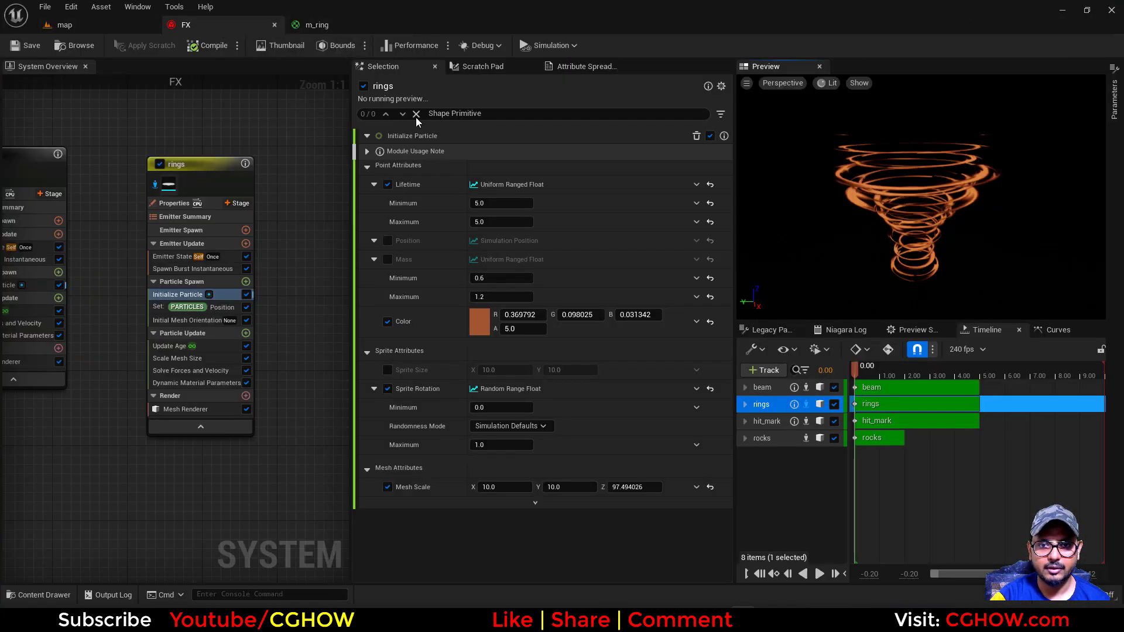
pyautogui.click(345, 24)
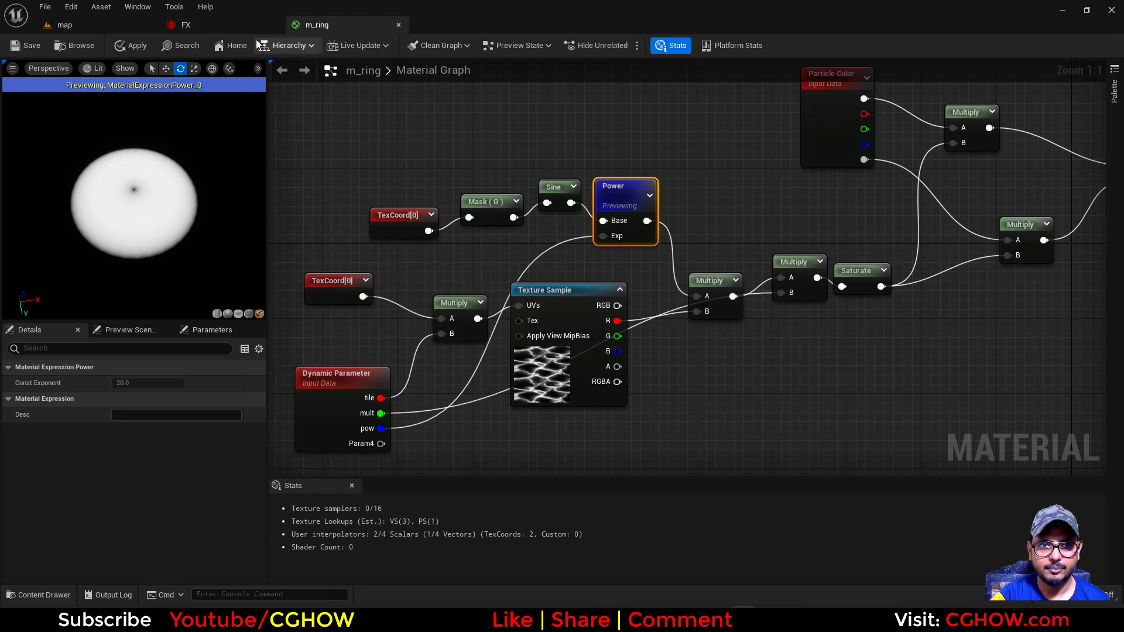
pyautogui.moveTo(680, 307); pyautogui.dragTo(617, 348, button='right')
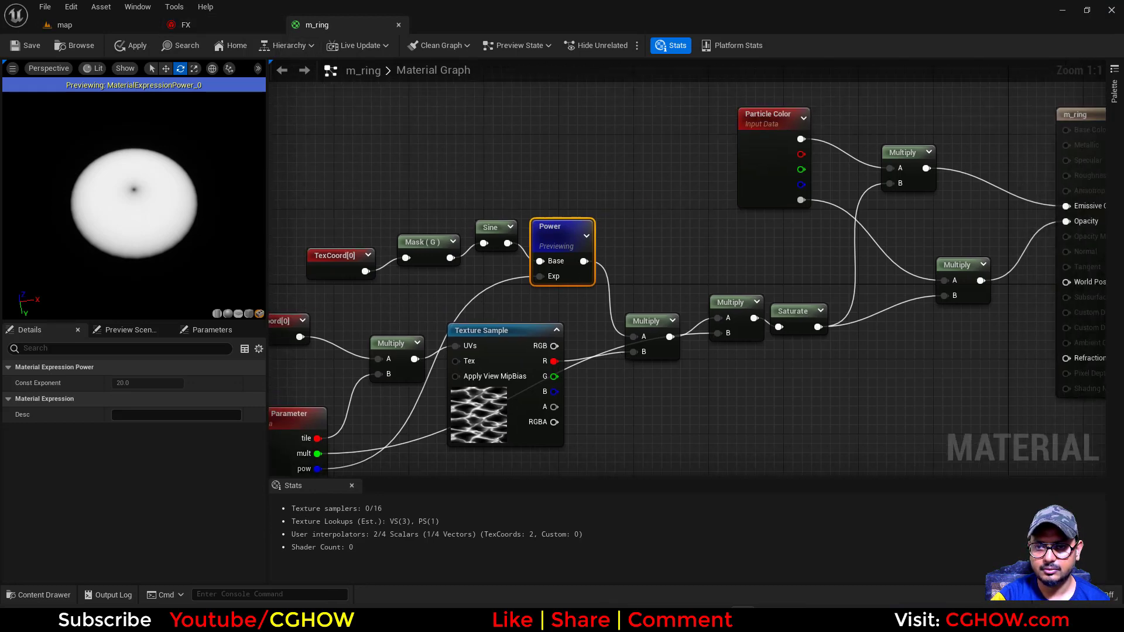
pyautogui.moveTo(650, 350); pyautogui.dragTo(649, 322)
pyautogui.moveTo(837, 326); pyautogui.dragTo(721, 378, button='right')
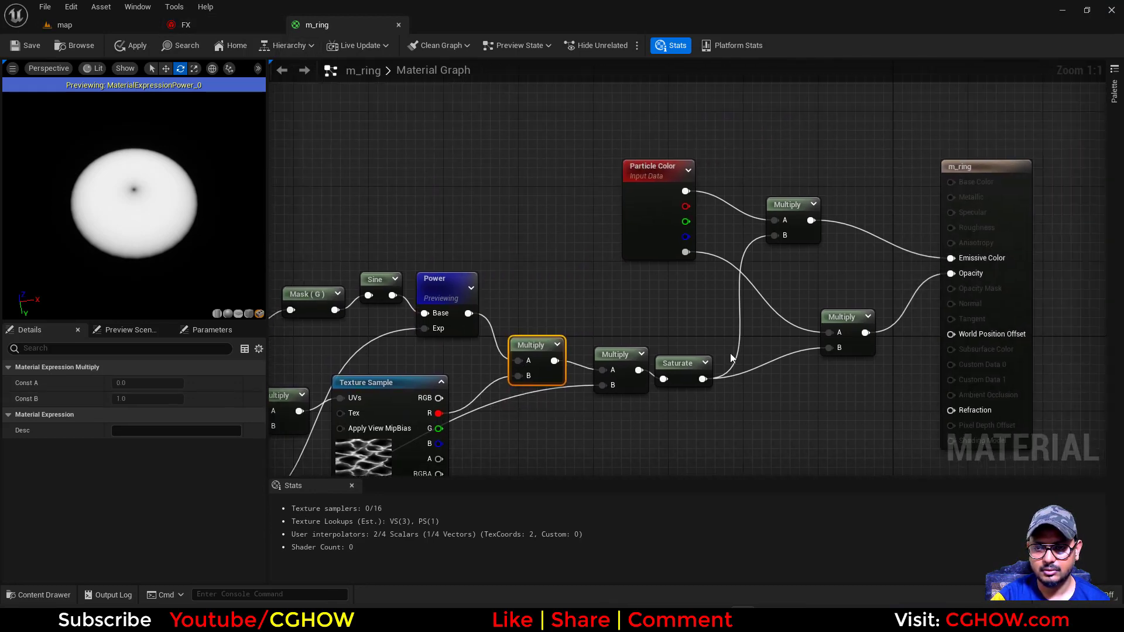
# Set the alpha and the brightness value of the rings' Initialize Particle colour to 1 and save the FX system
pyautogui.click(257, 26)
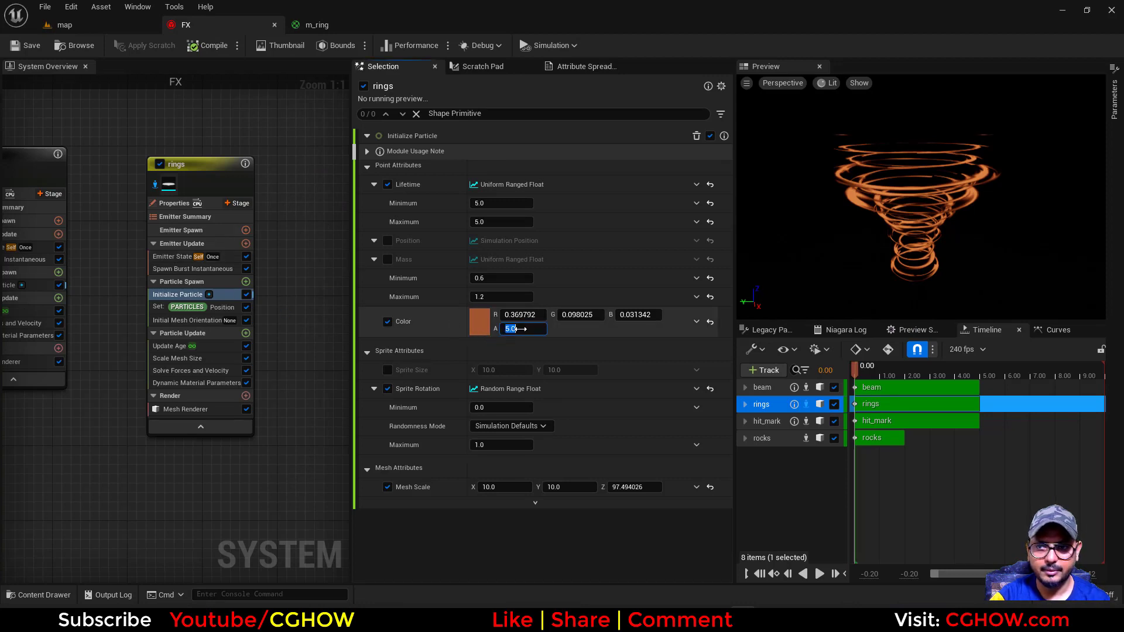
pyautogui.write('1')
pyautogui.press('Return')
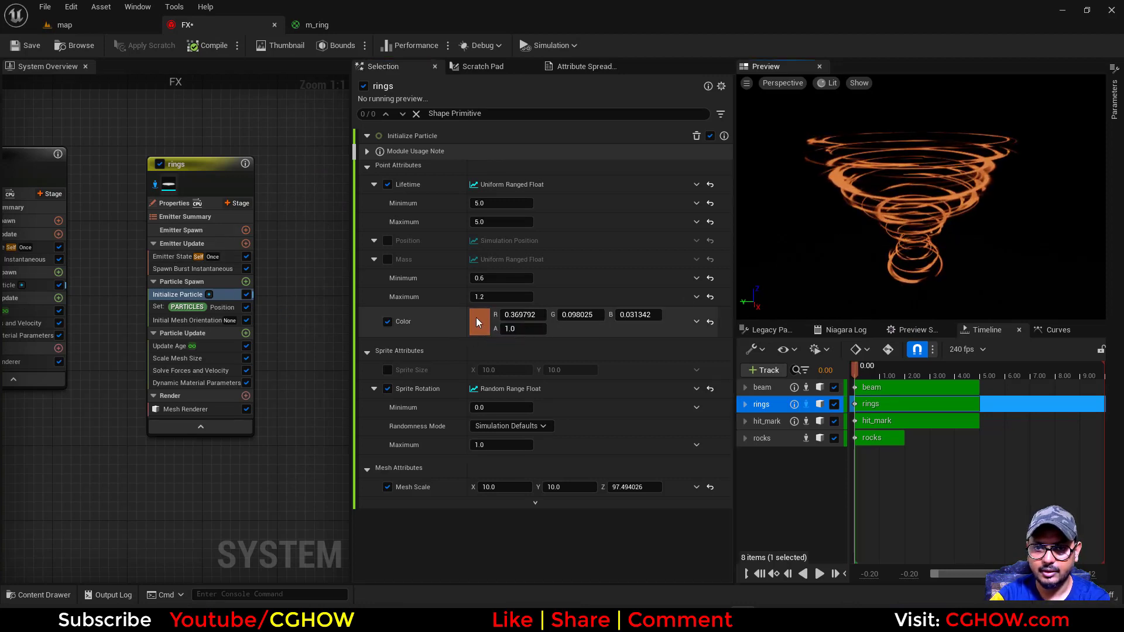
pyautogui.click(478, 321)
pyautogui.write('1')
pyautogui.press('Return')
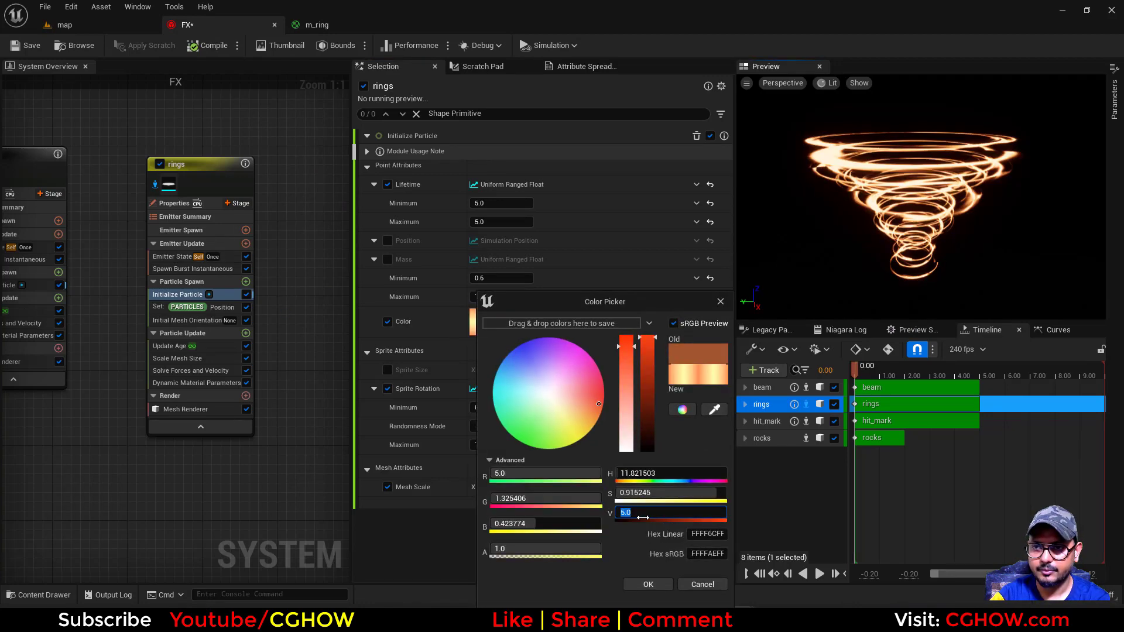
pyautogui.click(648, 584)
pyautogui.moveTo(98, 167); pyautogui.dragTo(248, 158, button='right')
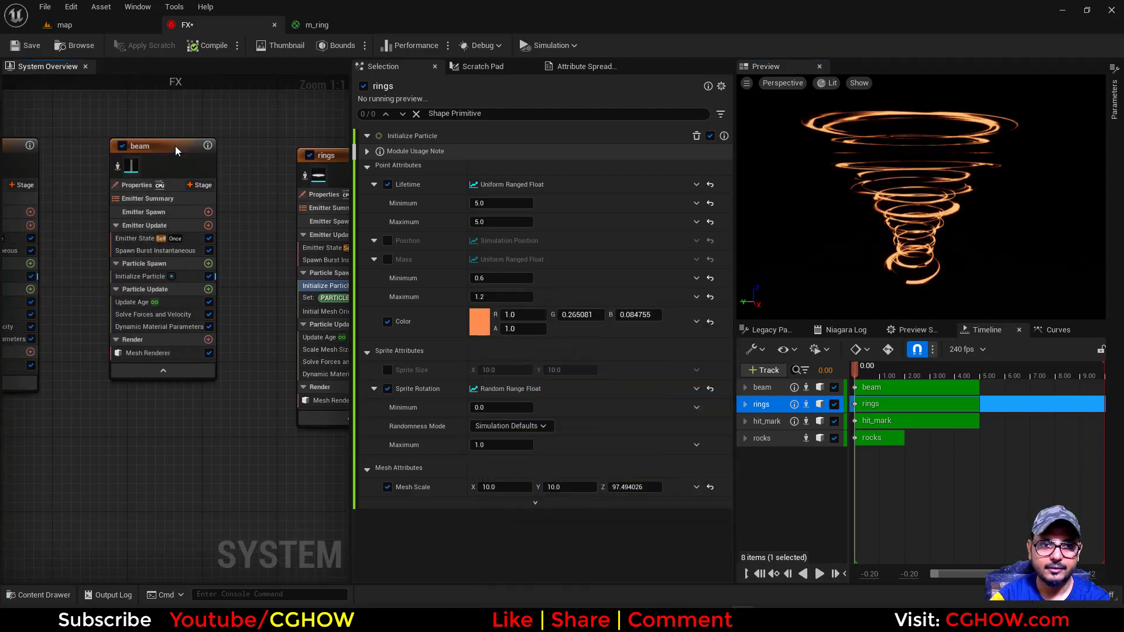
pyautogui.click(27, 45)
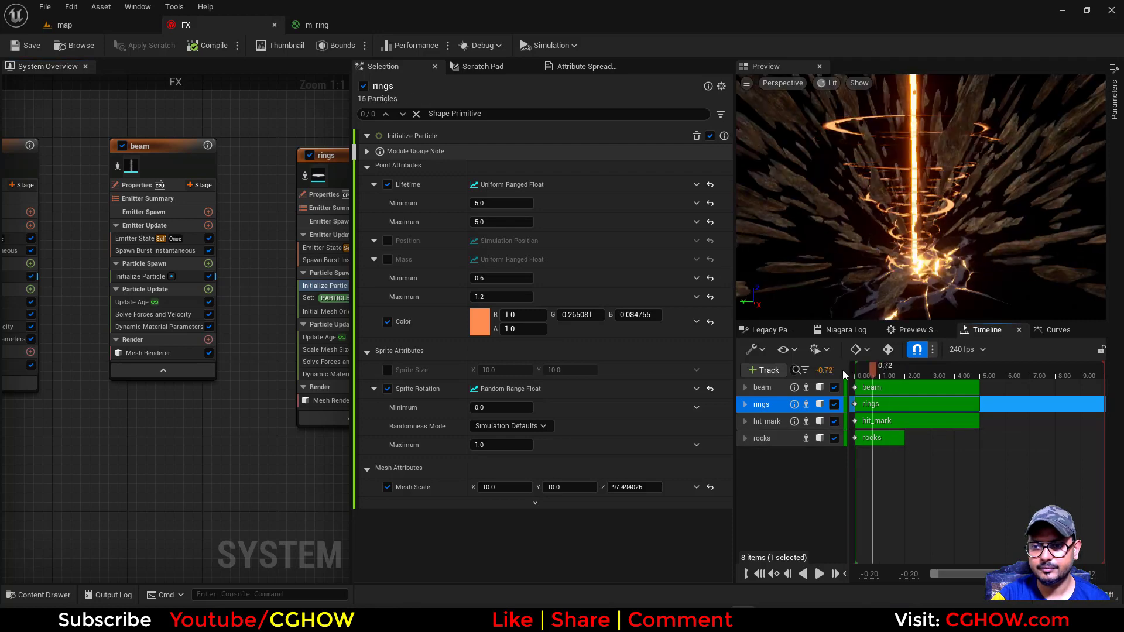
# Maximize the piloted camera viewport of the map level and switch it to the free perspective view
pyautogui.click(122, 29)
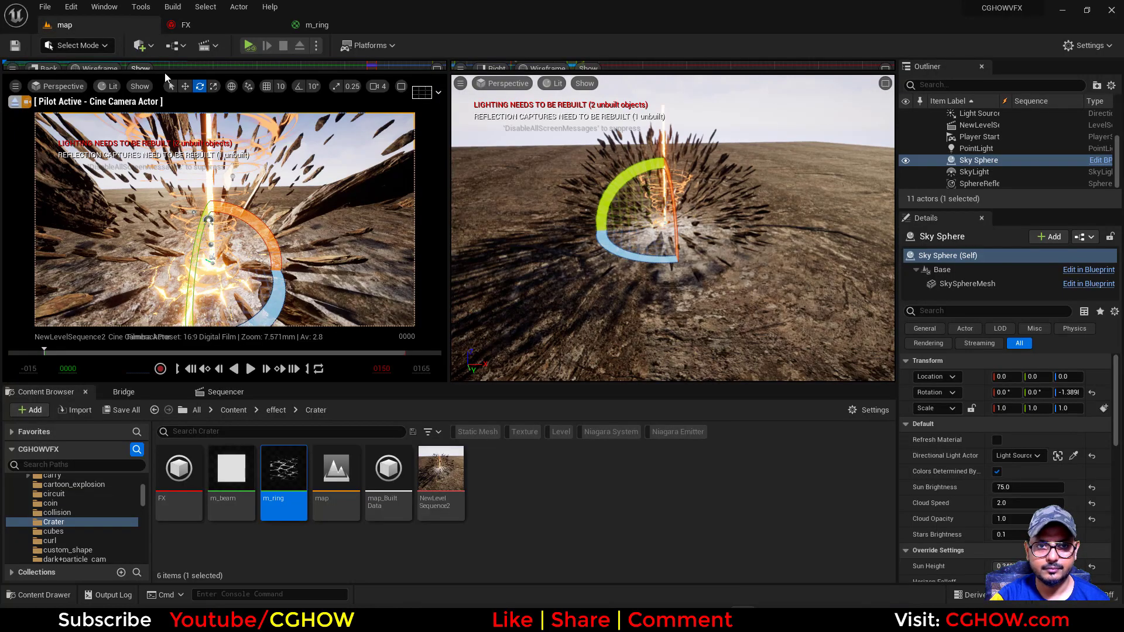
pyautogui.click(328, 153)
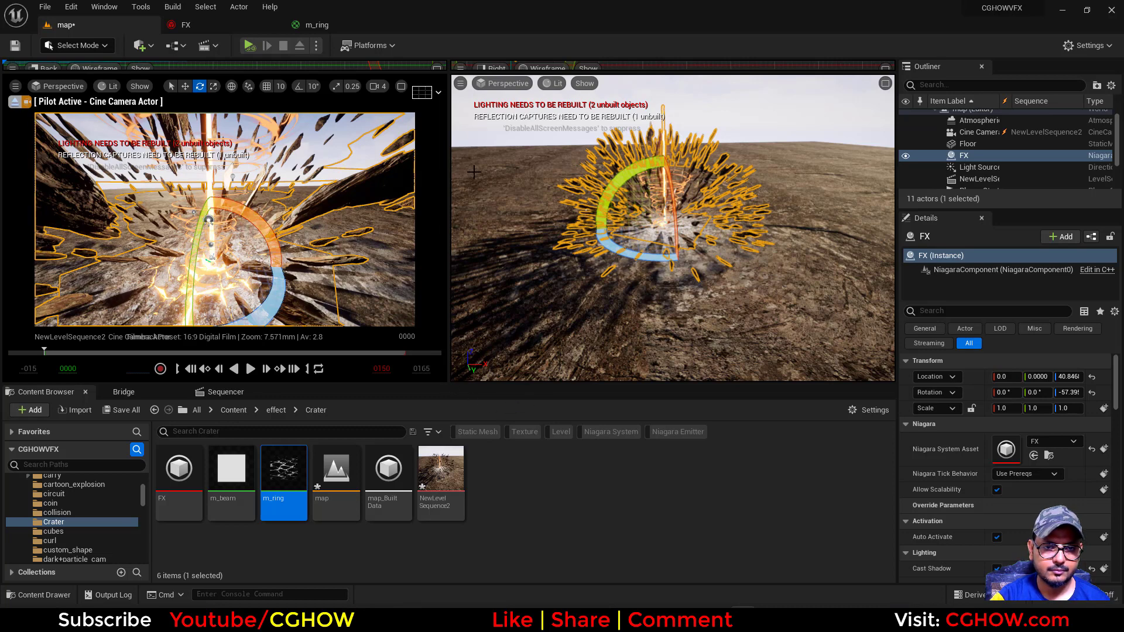
pyautogui.click(402, 87)
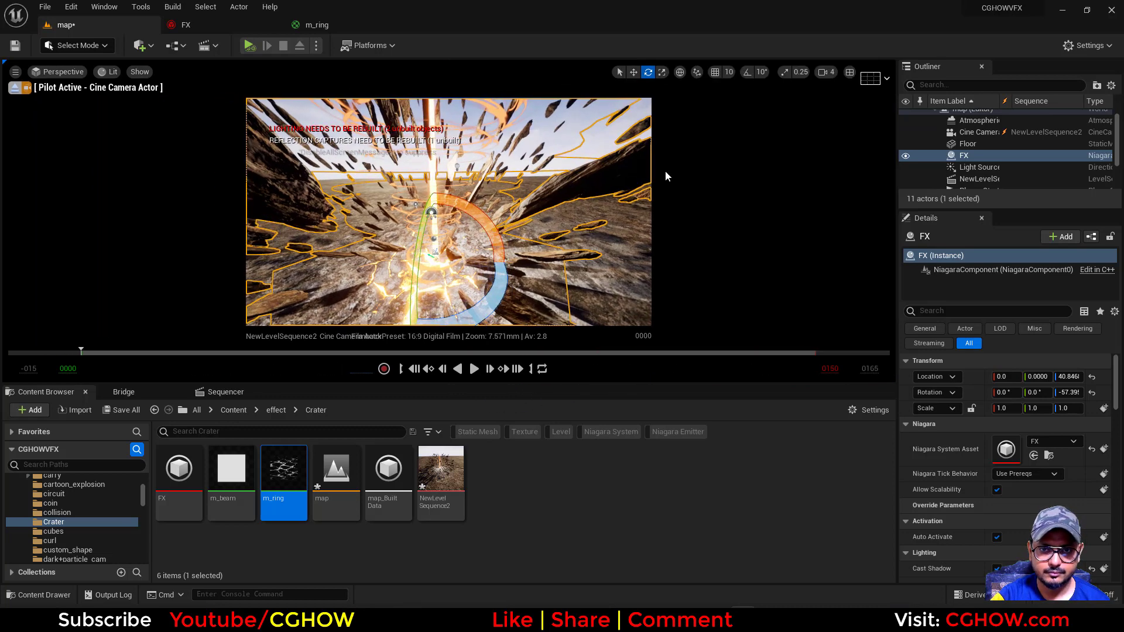
pyautogui.click(52, 74)
pyautogui.click(69, 231)
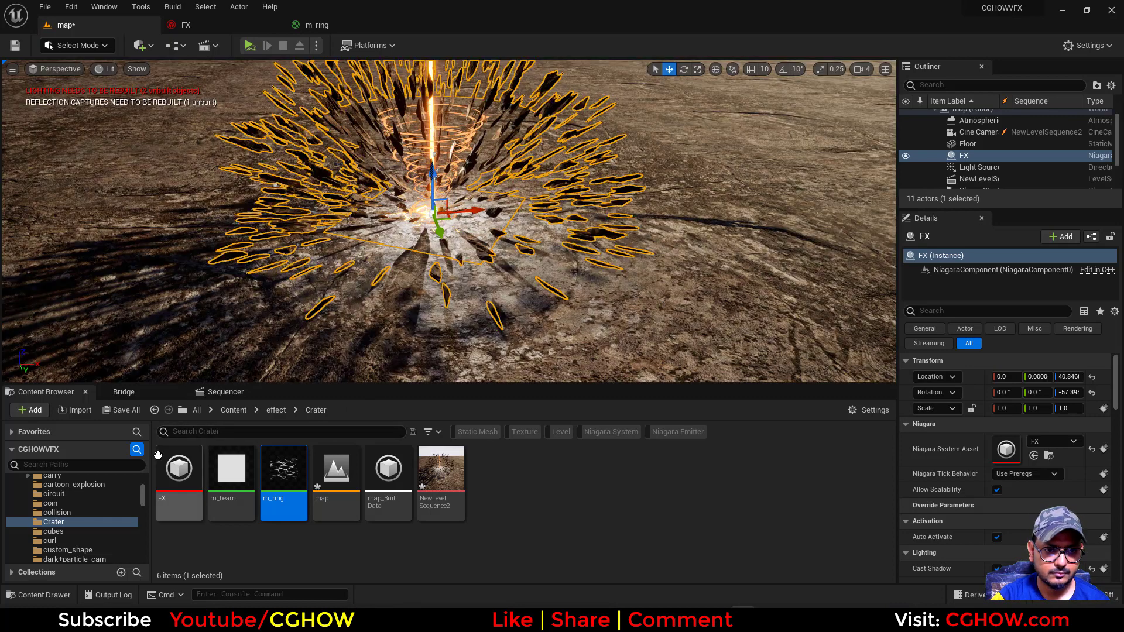
# View the level through the sequence's Cine Camera Actor without editor overlays, and move the playhead to frame 19
pyautogui.click(238, 394)
pyautogui.click(258, 454)
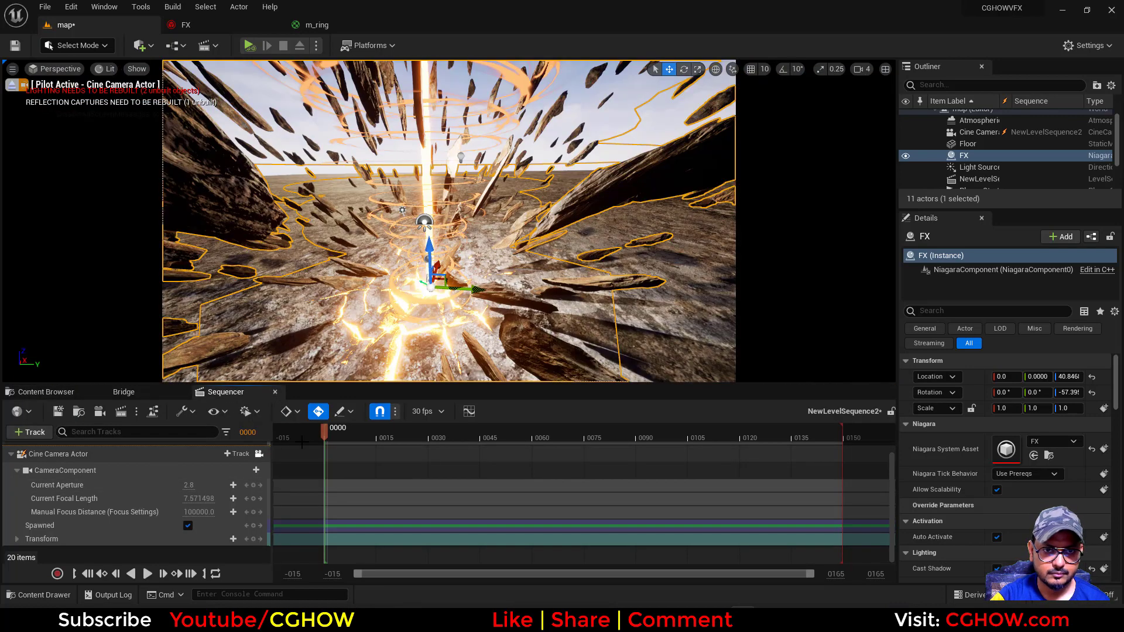
pyautogui.click(596, 130)
pyautogui.press('g')
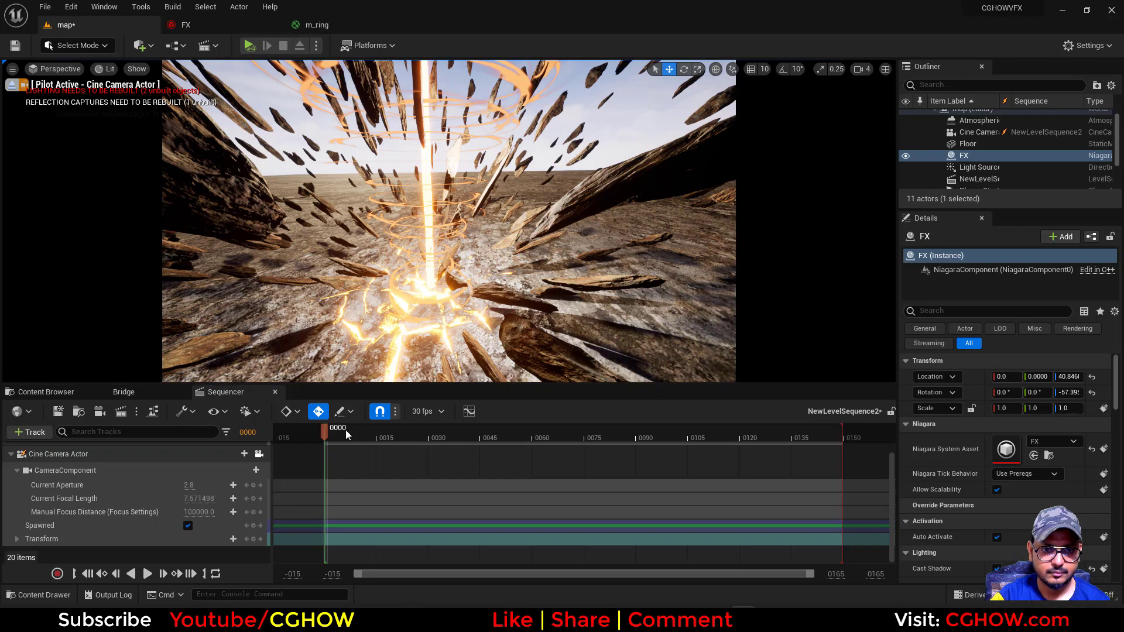
pyautogui.click(391, 437)
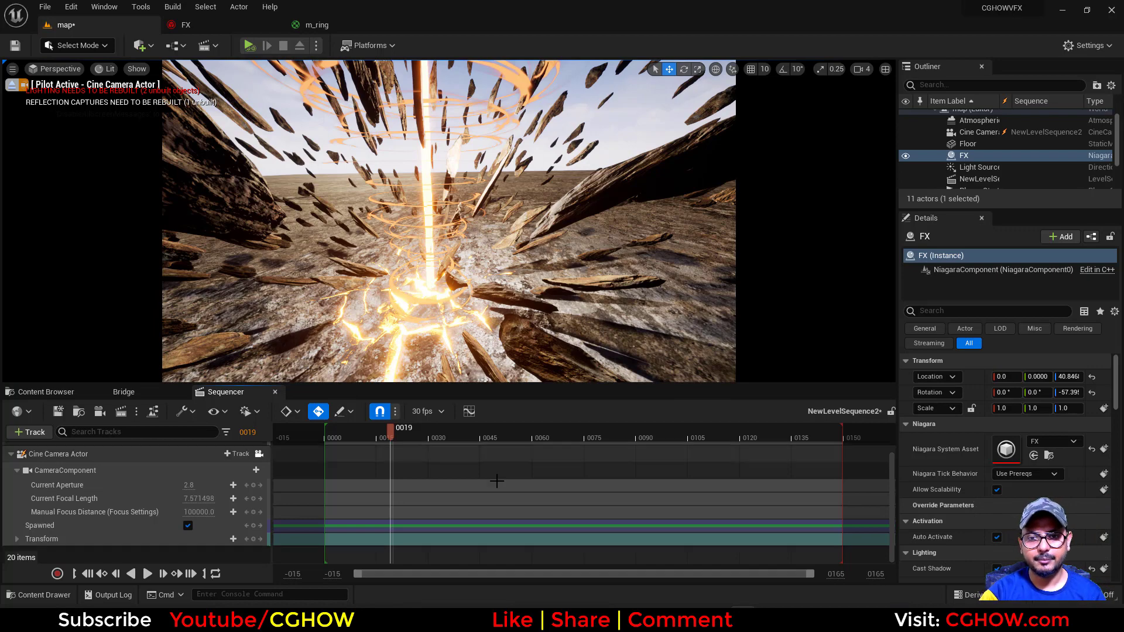
# Compare the scene with the Cataclysm Crater artwork in the browser and look through the level's actor list
pyautogui.click(614, 618)
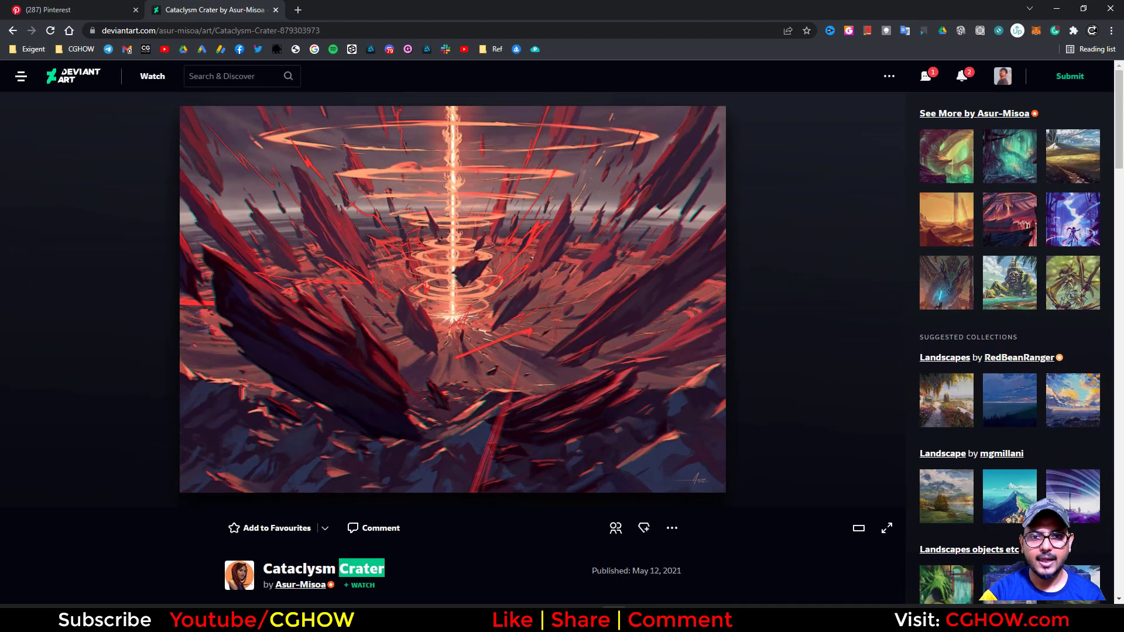
pyautogui.click(613, 618)
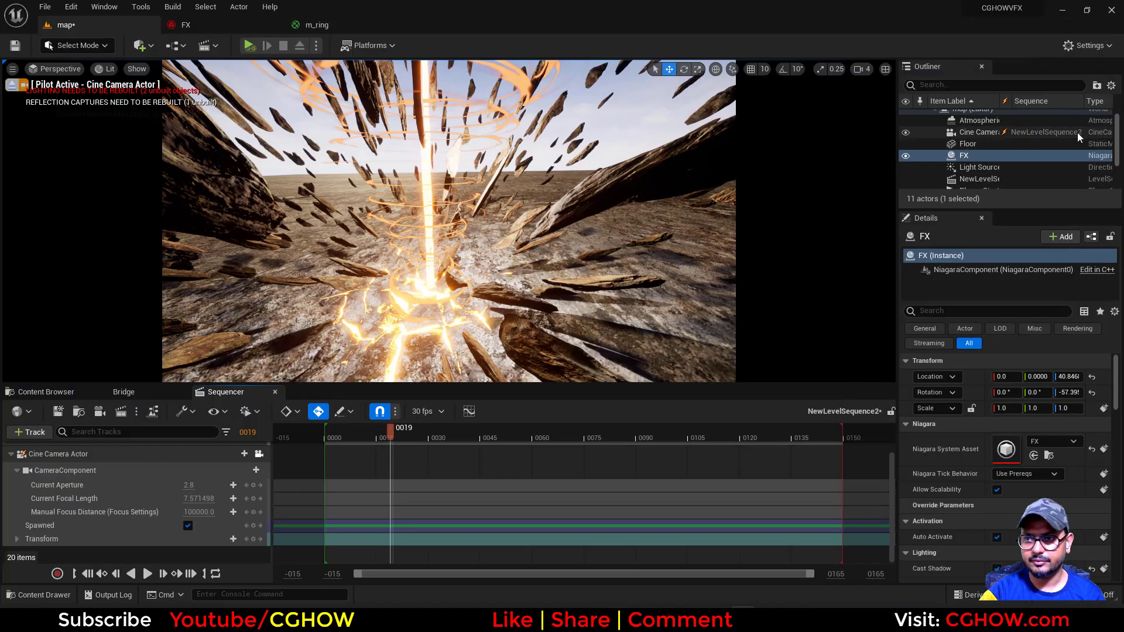
pyautogui.scroll(1, 1004, 156)
pyautogui.scroll(-3, 949, 158)
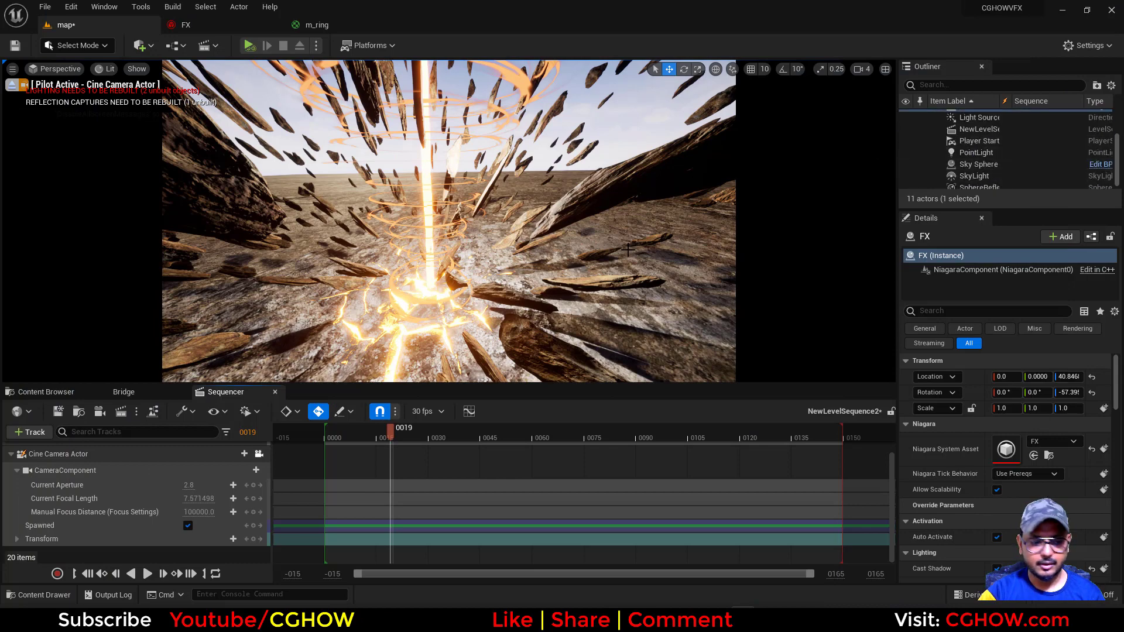
# Rotate the directional light to about -51.3°, -0.4°, 114.3° and select the Floor actor
pyautogui.click(565, 282)
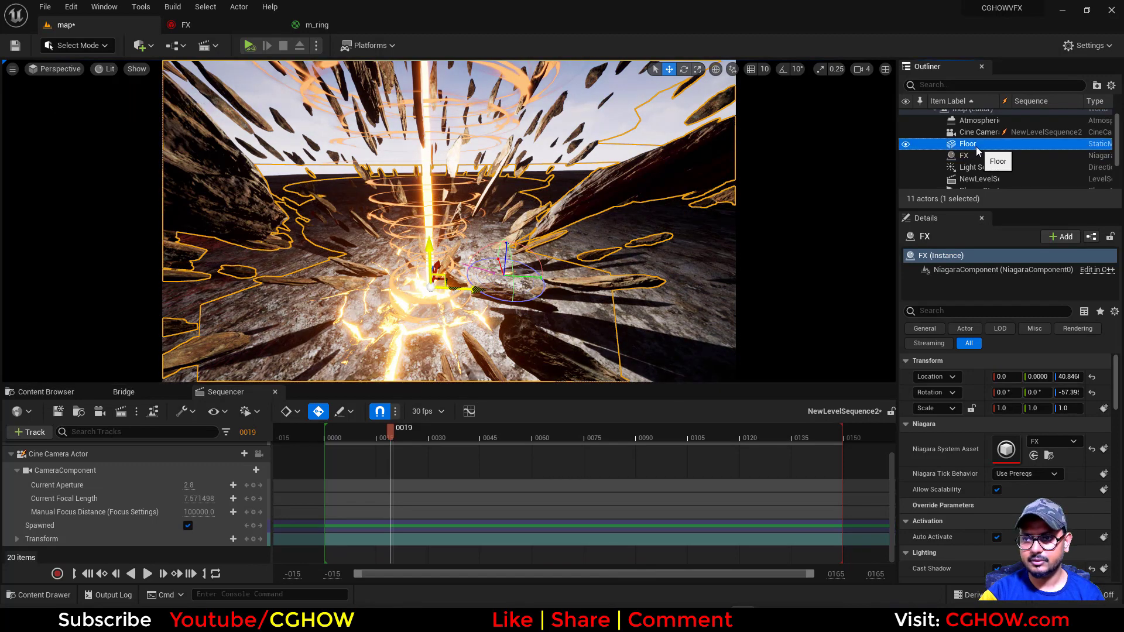
pyautogui.click(968, 144)
pyautogui.scroll(-2, 991, 167)
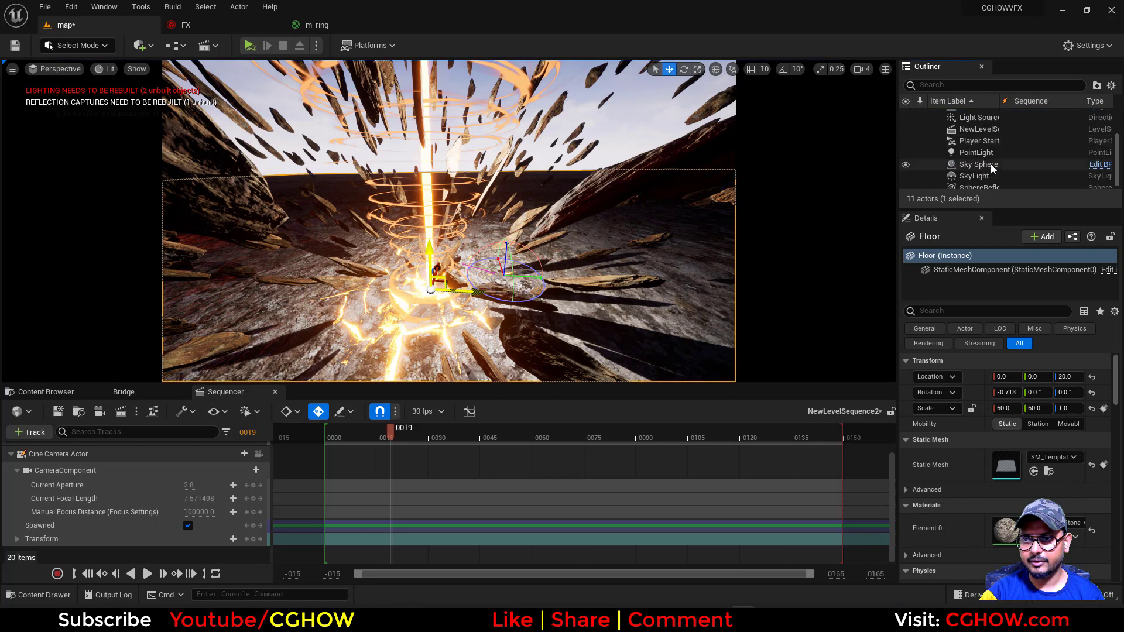
# Select the Light Source actor, restore the multi-viewport layout and release the view from the sequence's camera cuts
pyautogui.click(975, 117)
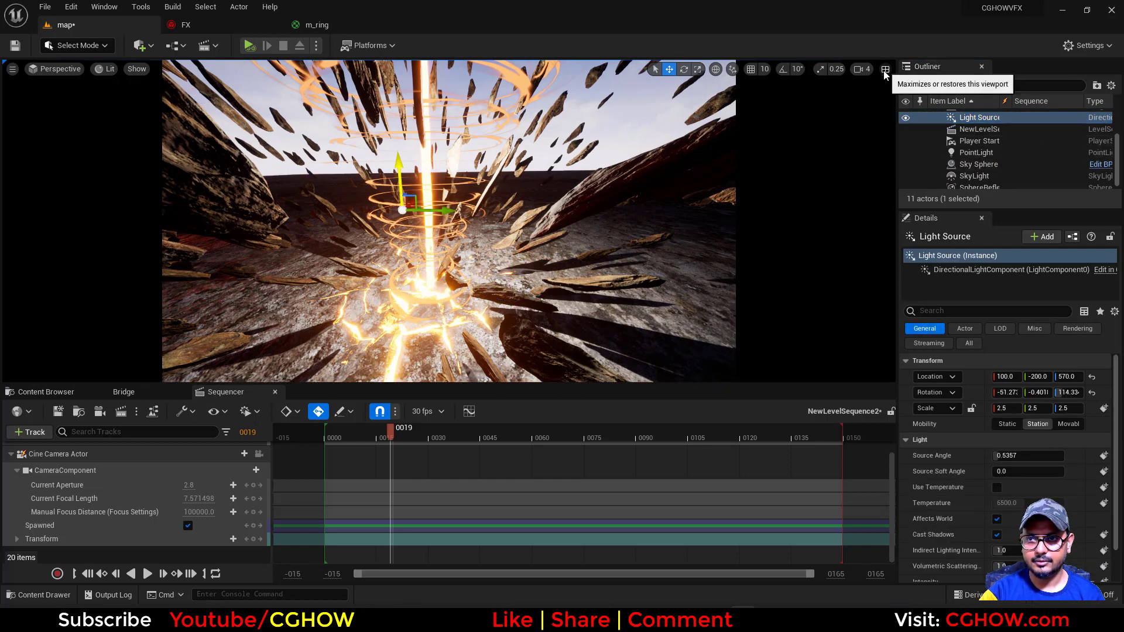
pyautogui.click(885, 69)
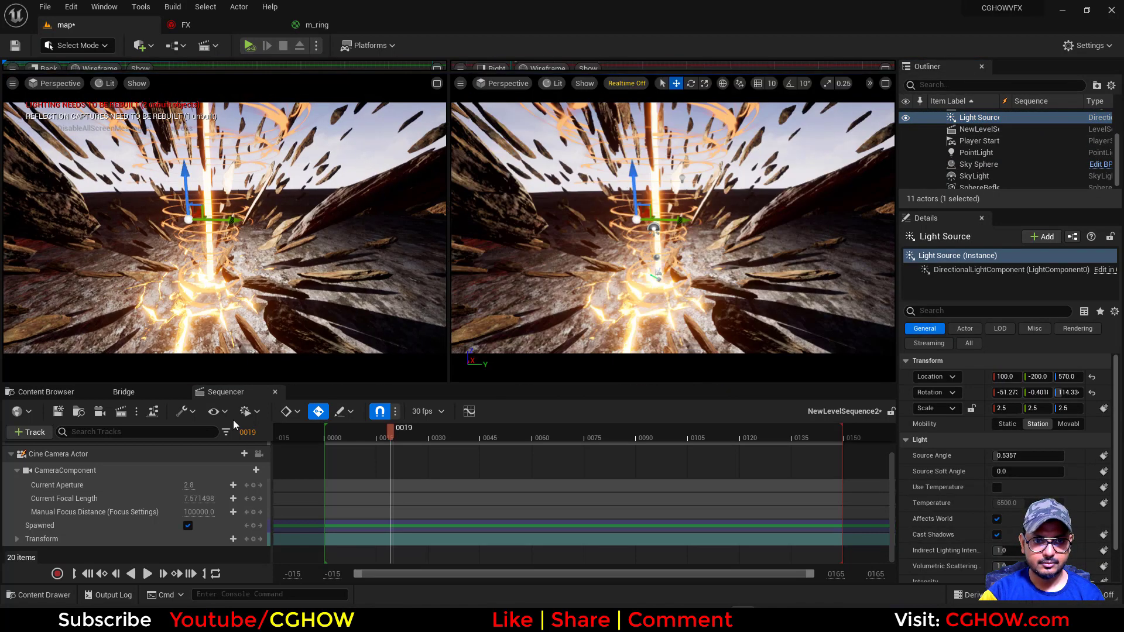
pyautogui.scroll(2, 247, 476)
pyautogui.click(258, 468)
# Move the Light Source actor along Y to about -517
pyautogui.moveTo(542, 321); pyautogui.dragTo(466, 345, button='right')
pyautogui.press('f')
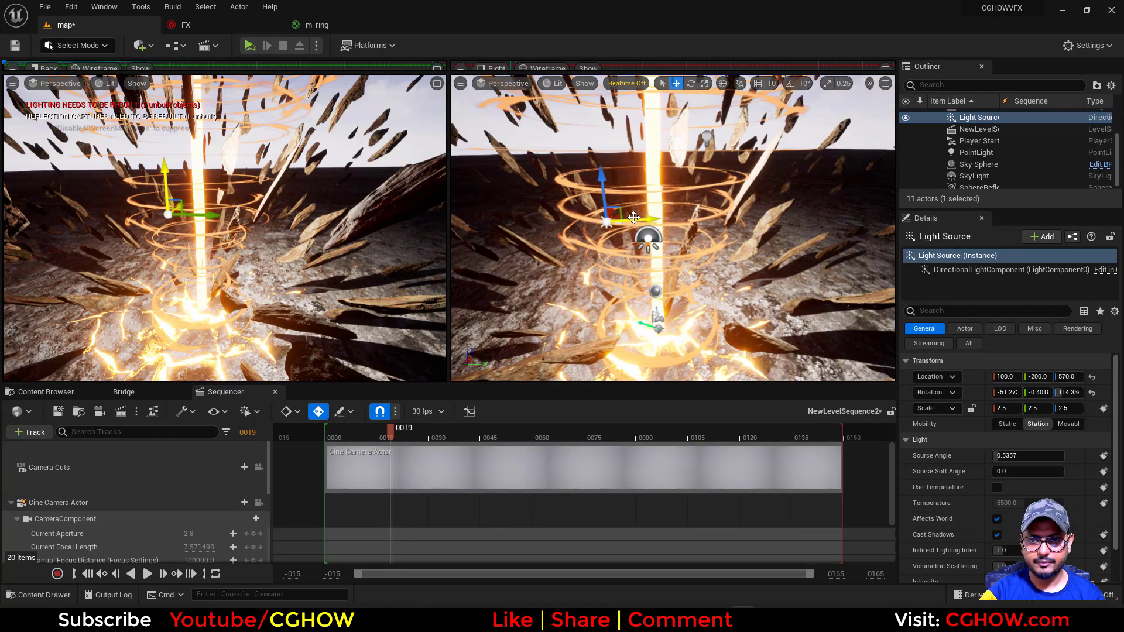
pyautogui.scroll(-4, 636, 222)
pyautogui.moveTo(656, 220)
pyautogui.mouseDown()
pyautogui.moveTo(623, 234)
pyautogui.moveTo(659, 227)
pyautogui.mouseUp()
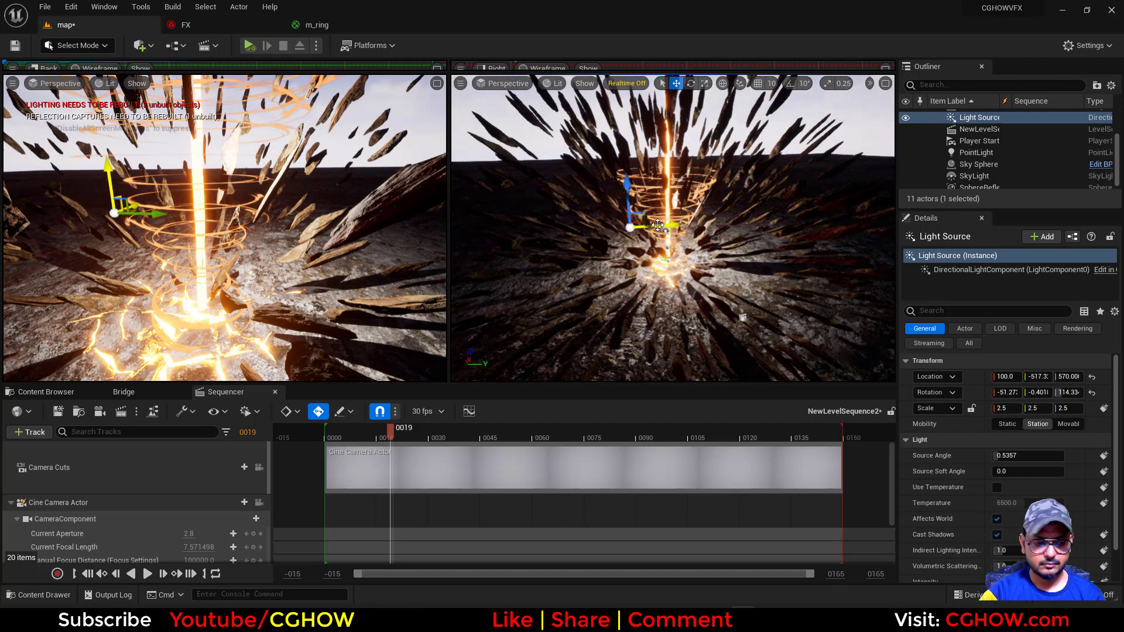
# Rotate the Light Source actor to about -92.8°, 83.2°, 50.9° to darken the scene
pyautogui.scroll(7, 642, 233)
pyautogui.press('e')
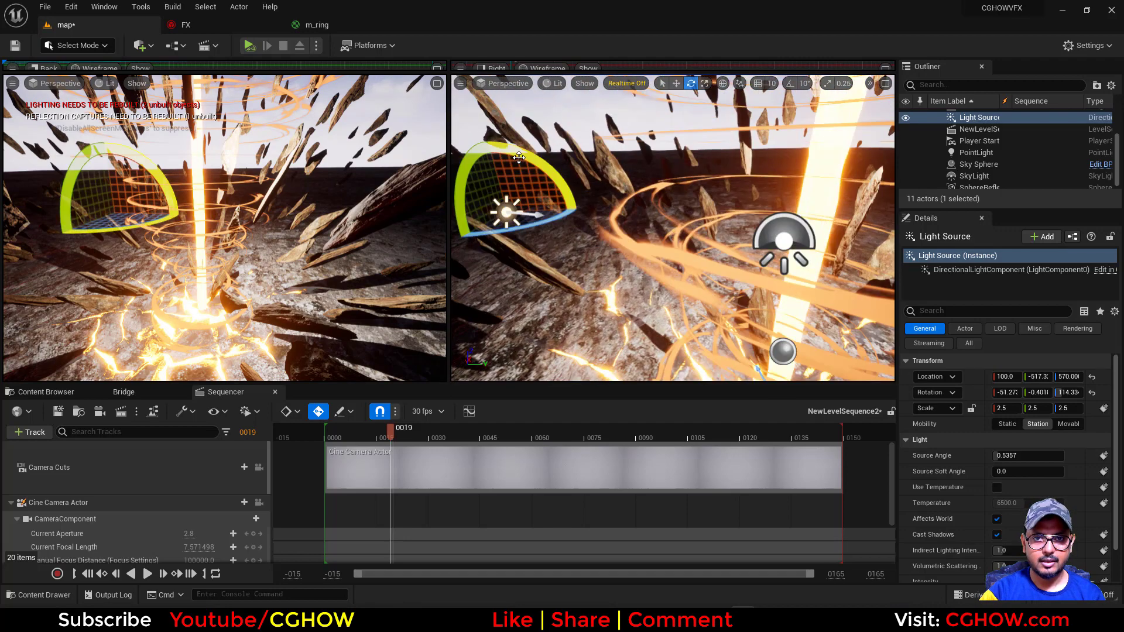
pyautogui.moveTo(530, 163); pyautogui.dragTo(571, 171)
pyautogui.moveTo(648, 261); pyautogui.dragTo(679, 274, button='right')
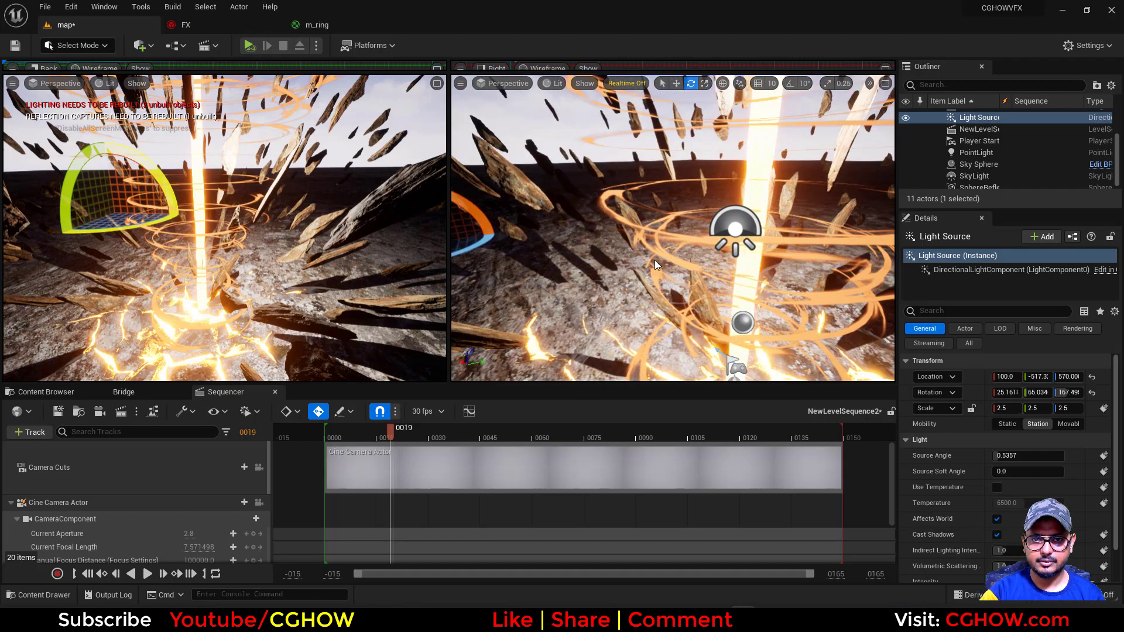
pyautogui.scroll(-6, 649, 261)
pyautogui.keyDown('alt'); pyautogui.moveTo(664, 272); pyautogui.dragTo(700, 283); pyautogui.keyUp('alt')
pyautogui.moveTo(655, 287)
pyautogui.keyDown('alt'); pyautogui.mouseDown()
pyautogui.moveTo(703, 284)
pyautogui.moveTo(650, 286)
pyautogui.mouseUp(); pyautogui.keyUp('alt')
pyautogui.scroll(-1, 976, 175)
# Refresh the Sky Sphere's material so the sky follows the rotated light
pyautogui.click(984, 172)
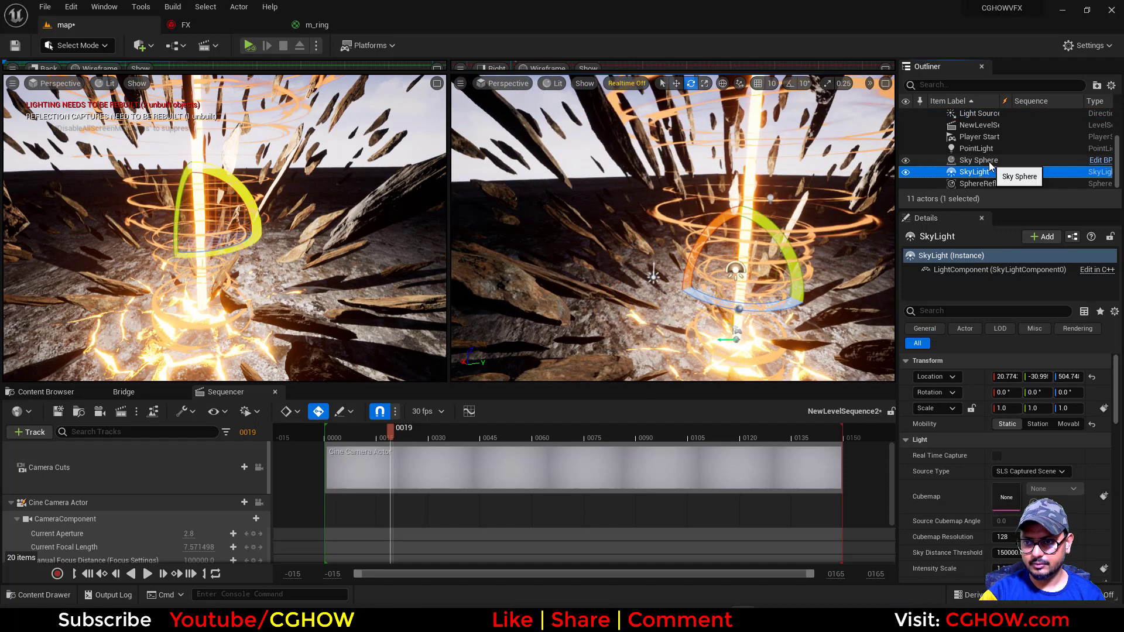
pyautogui.click(989, 162)
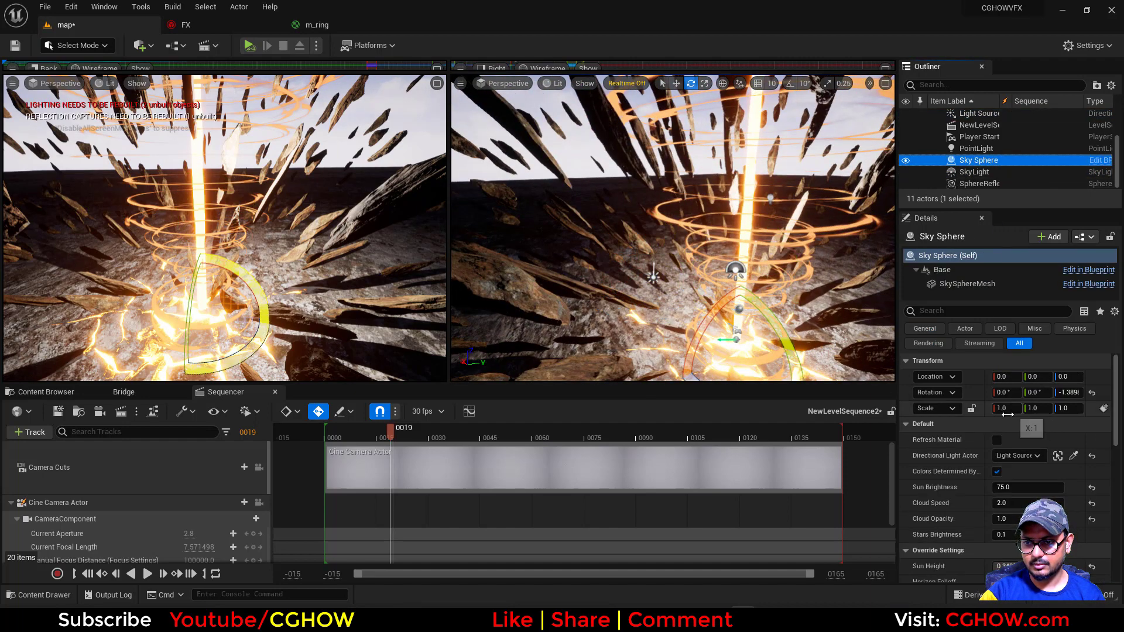
pyautogui.click(997, 440)
pyautogui.moveTo(696, 281)
pyautogui.mouseDown(button='right')
pyautogui.moveTo(717, 283)
pyautogui.moveTo(693, 283)
pyautogui.moveTo(700, 291)
pyautogui.mouseUp(button='right')
pyautogui.press('s')
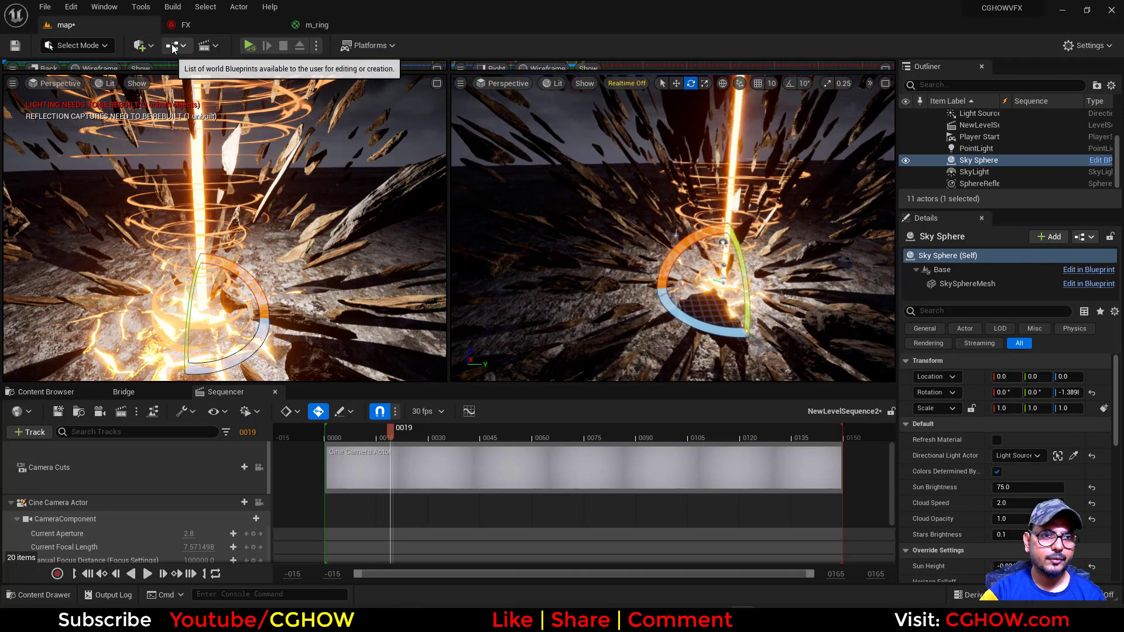
# Add an Exponential Height Fog actor to the level
pyautogui.click(141, 45)
pyautogui.moveTo(219, 195)
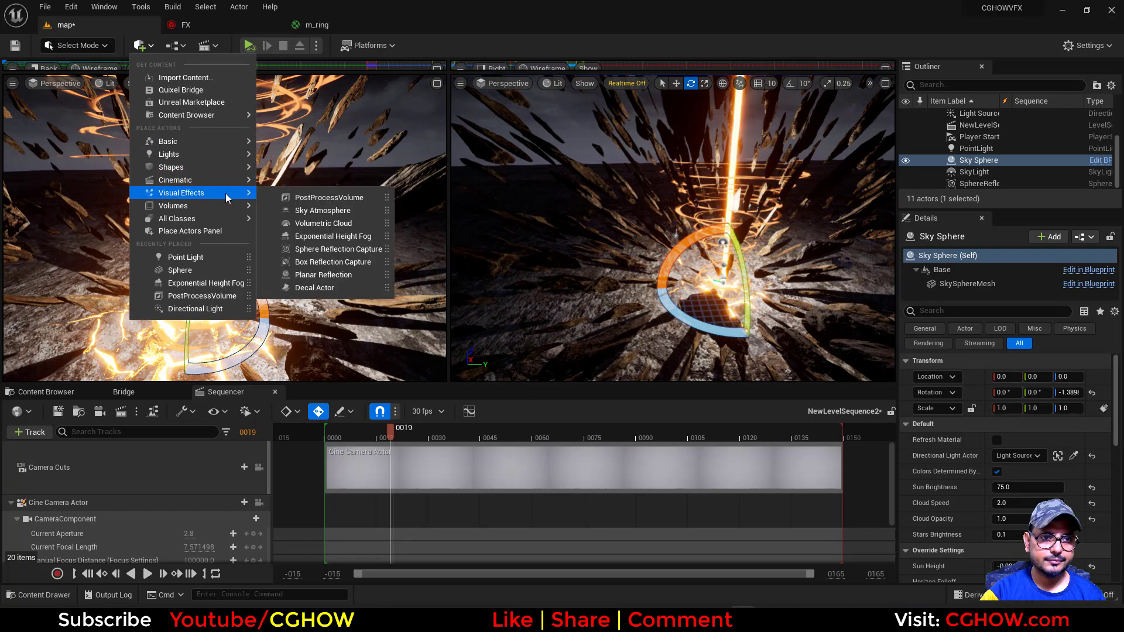
pyautogui.click(352, 236)
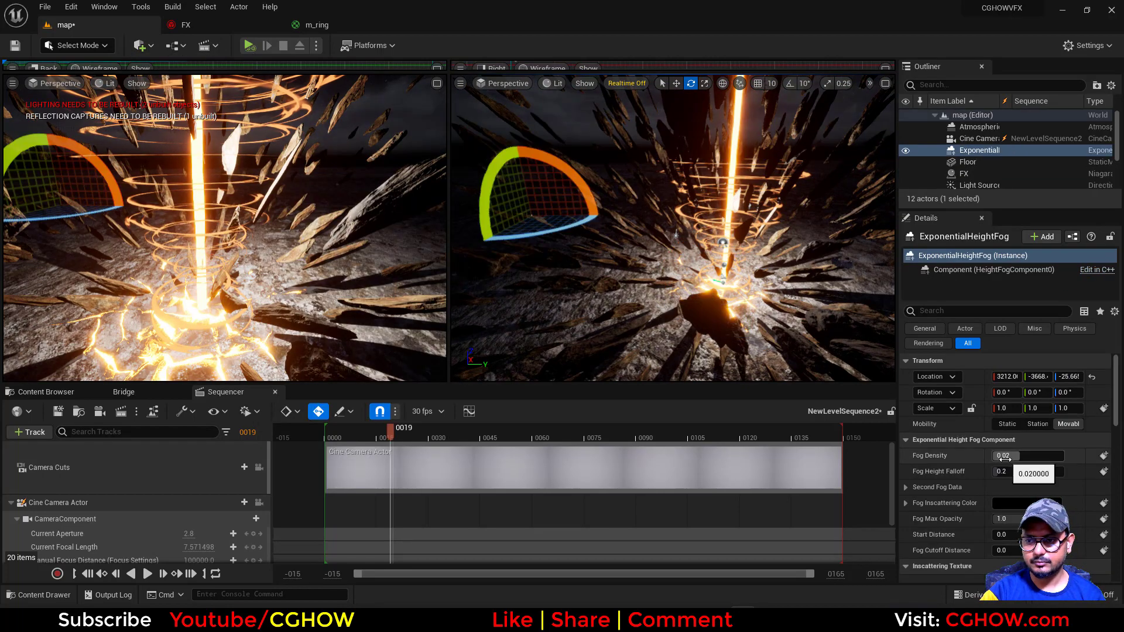
# Set the height fog's density to 0.1 and its start distance to 3120
pyautogui.scroll(-2, 1005, 458)
pyautogui.click(1011, 420)
pyautogui.press('BackSpace')
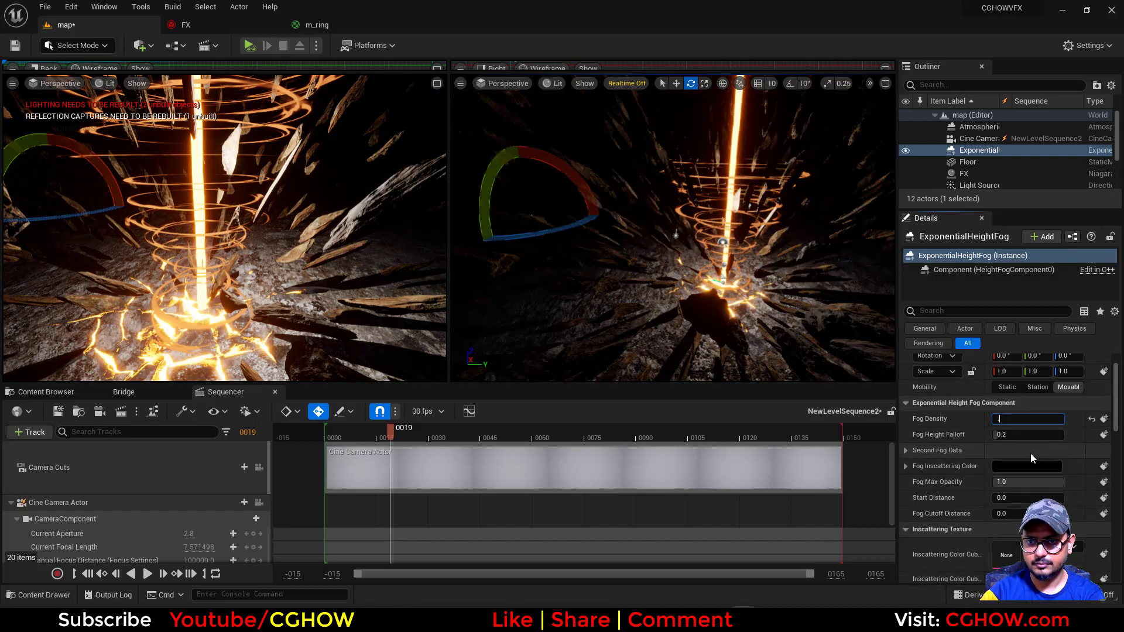
pyautogui.write('0.2')
pyautogui.press('Return')
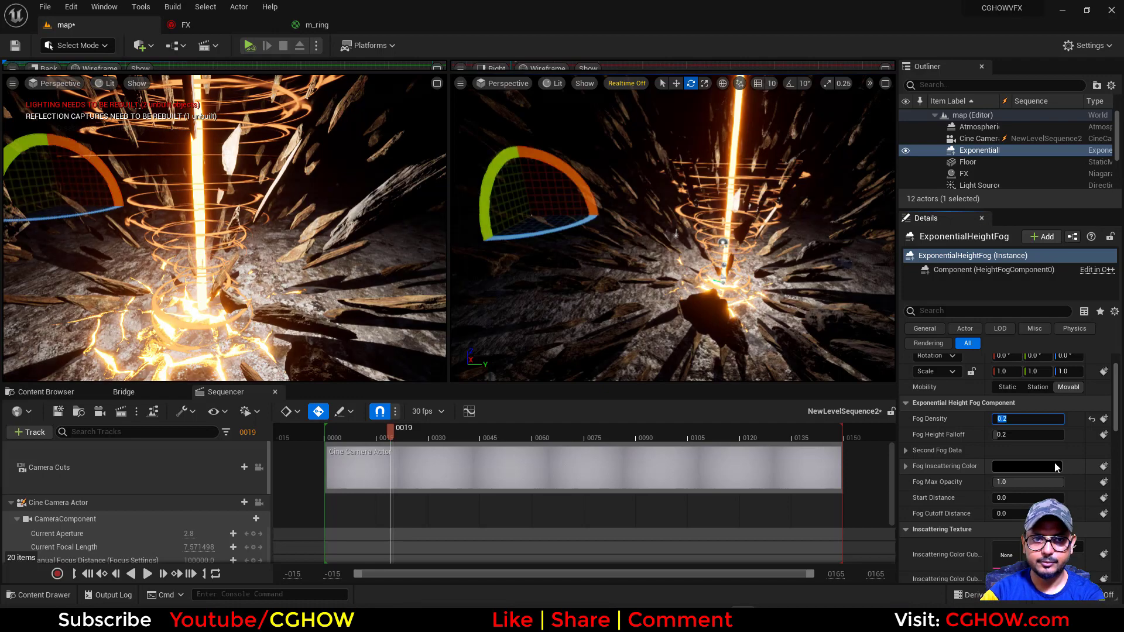
pyautogui.write('0.1')
pyautogui.moveTo(1017, 499); pyautogui.dragTo(1062, 499)
pyautogui.write('3120')
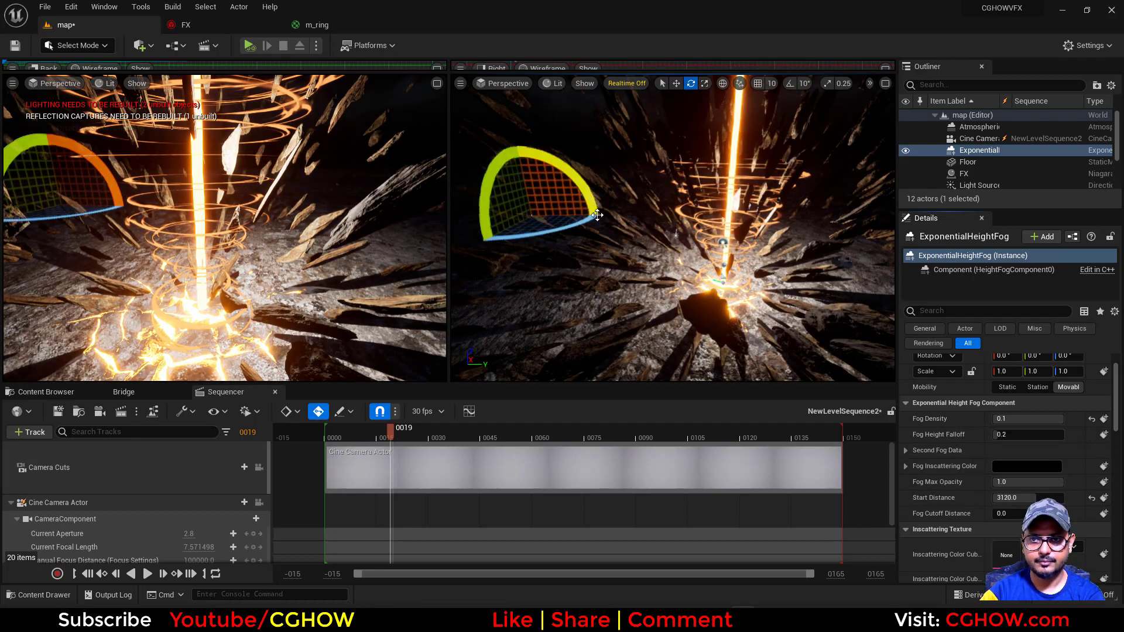
pyautogui.press('Return')
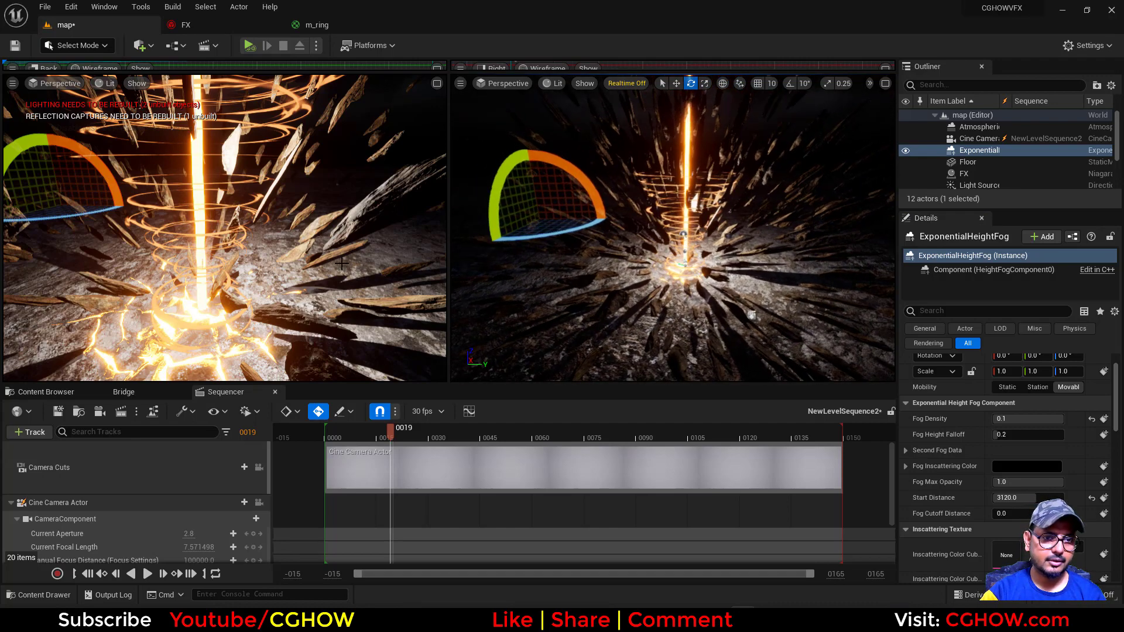
# Reset the Light Source actor's rotation and location to their defaults
pyautogui.click(975, 186)
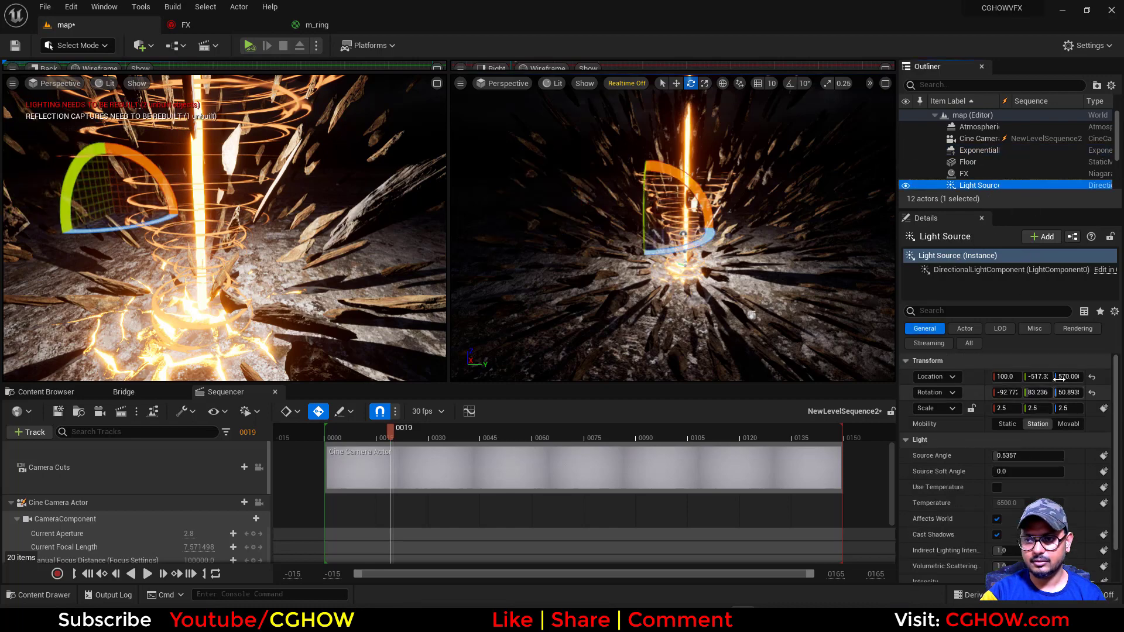
pyautogui.click(1092, 392)
pyautogui.click(1092, 376)
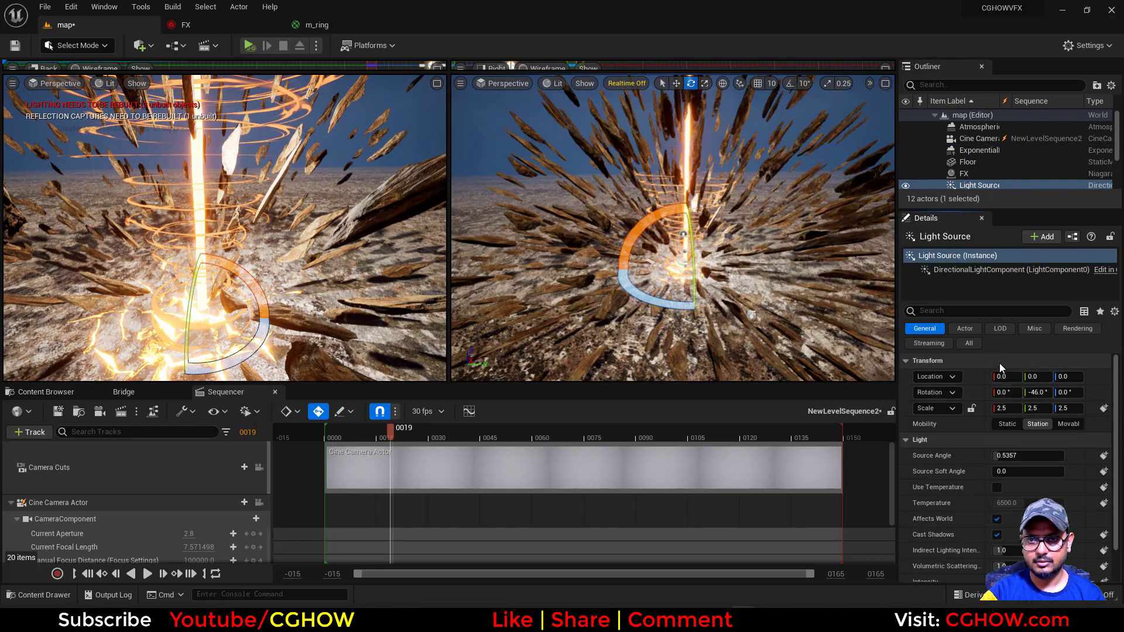
# Try a source angle of 5 on the Light Source, and settle on 1
pyautogui.scroll(-2, 1063, 490)
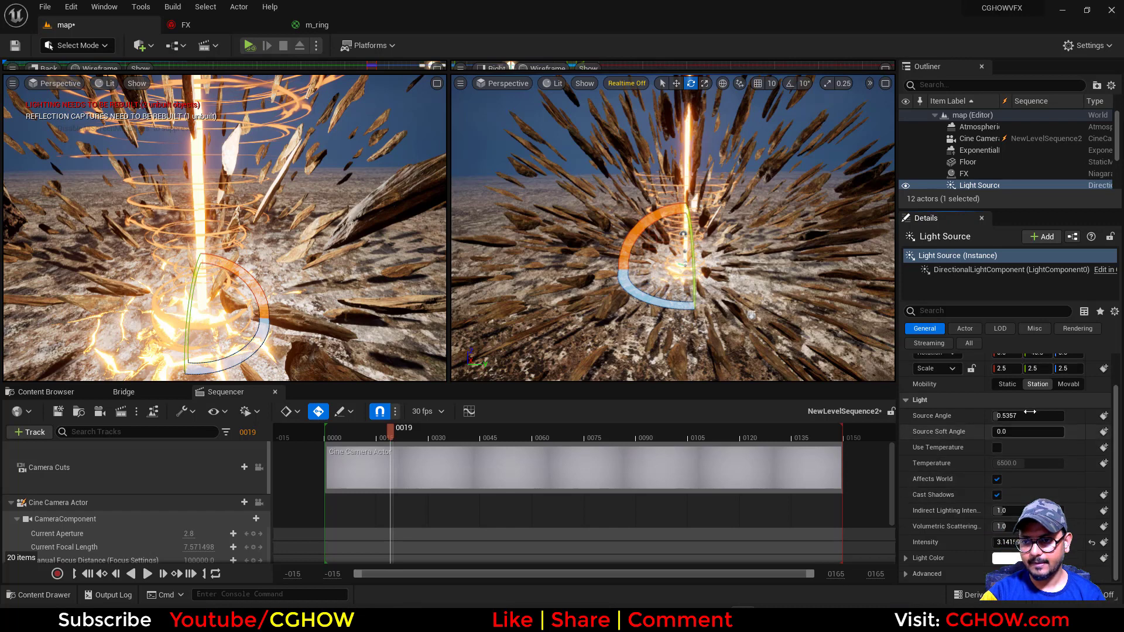
pyautogui.moveTo(1011, 416); pyautogui.dragTo(1046, 416)
pyautogui.click(1021, 418)
pyautogui.write('5')
pyautogui.press('Return')
pyautogui.write('1')
pyautogui.press('Return')
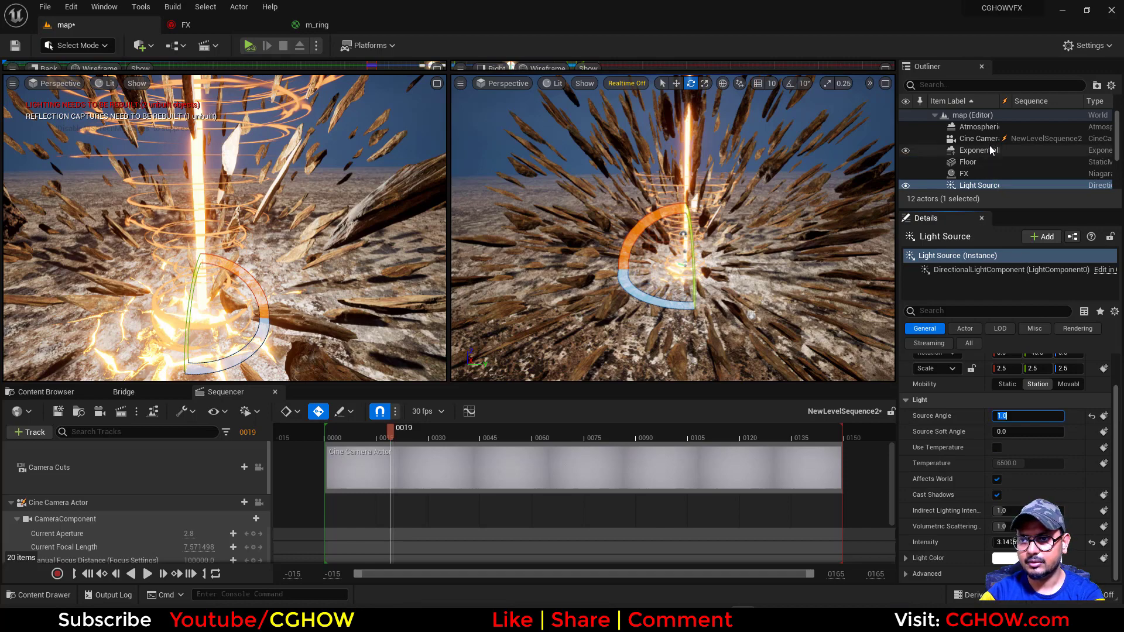
# Try a density of 1 on the Exponential Height Fog, and settle on 0.5
pyautogui.click(978, 151)
pyautogui.click(1014, 416)
pyautogui.write('1')
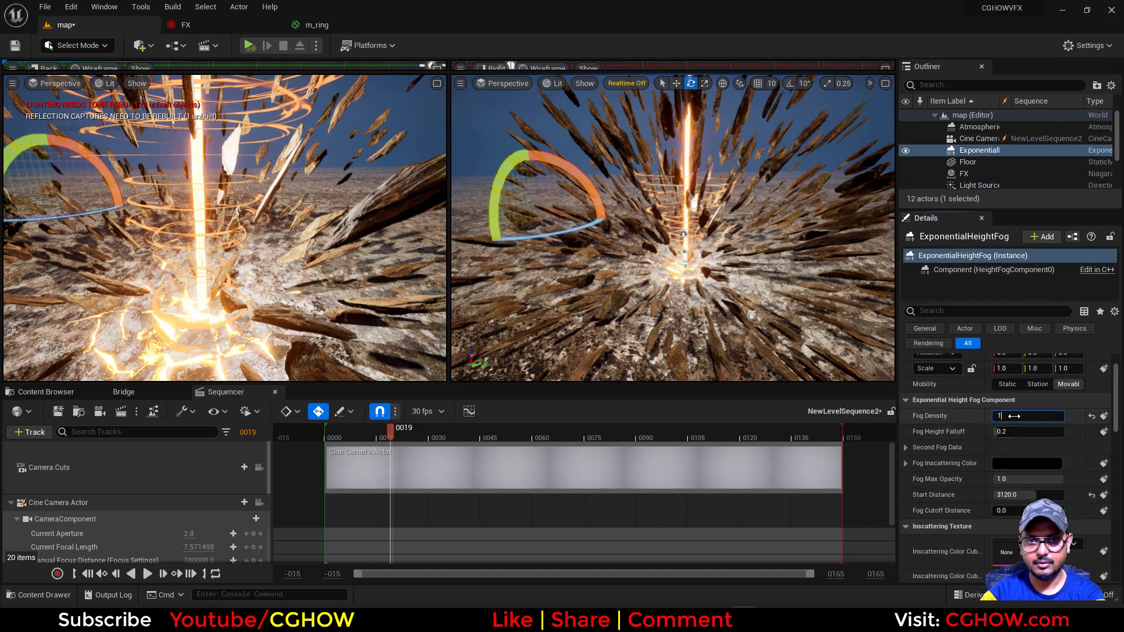
pyautogui.press('Return')
pyautogui.write('.5')
pyautogui.press('Return')
# Set the fog's inscattering colour to a reddish brown (R 0.21875, G 0.043631, B 0.010843), trying several red shades and brightness levels
pyautogui.scroll(-4, 1041, 478)
pyautogui.scroll(1, 1036, 468)
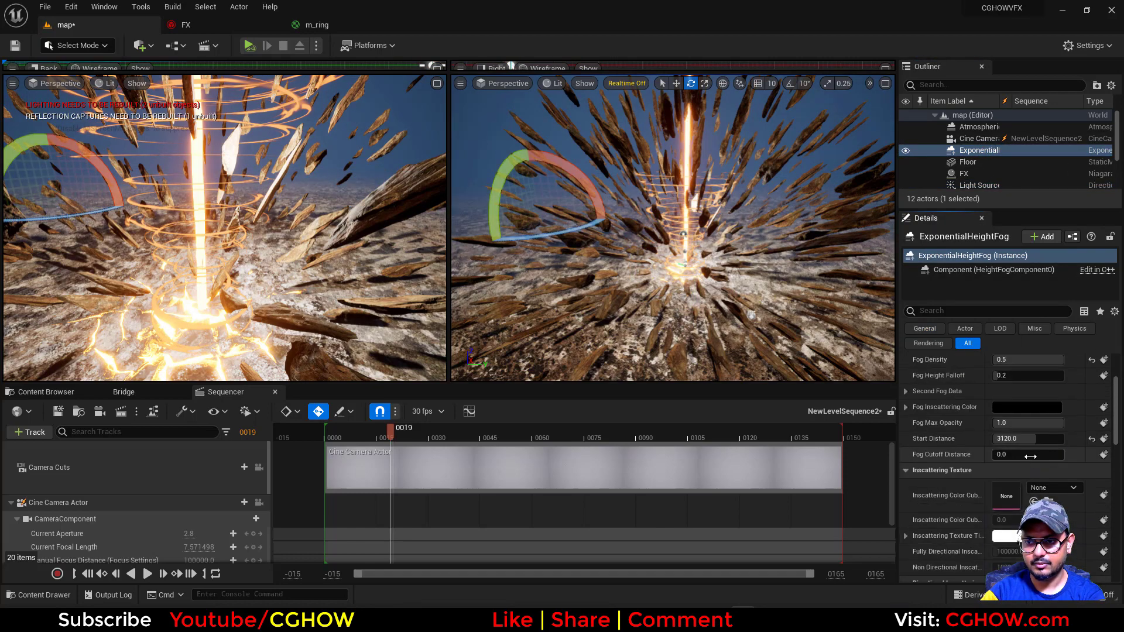
pyautogui.click(1012, 408)
pyautogui.click(872, 398)
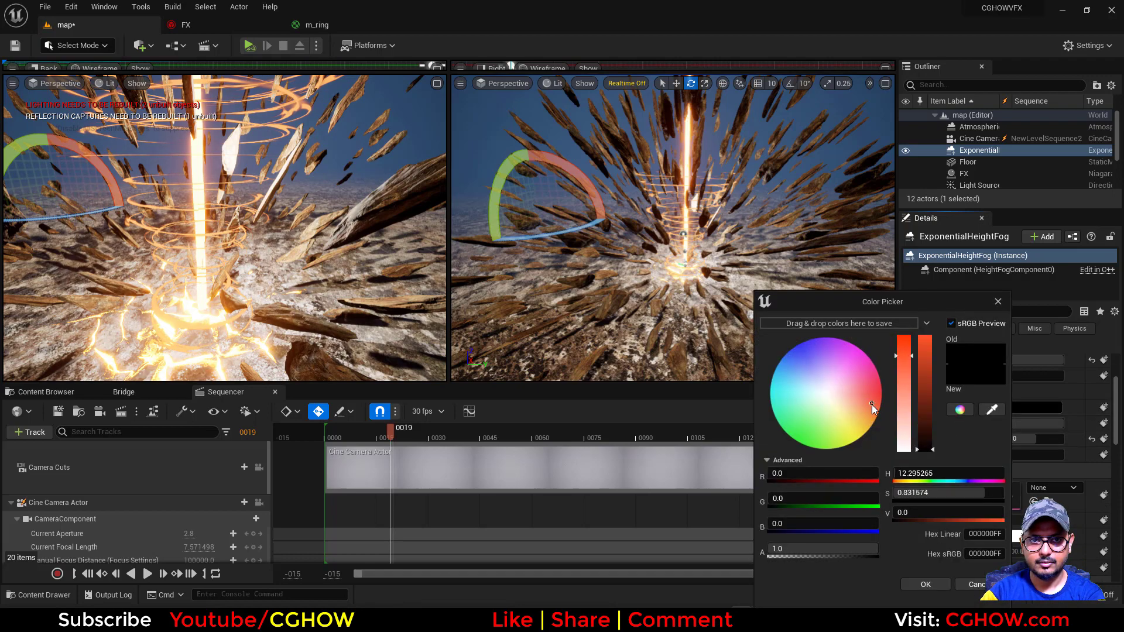
pyautogui.click(918, 382)
pyautogui.click(919, 400)
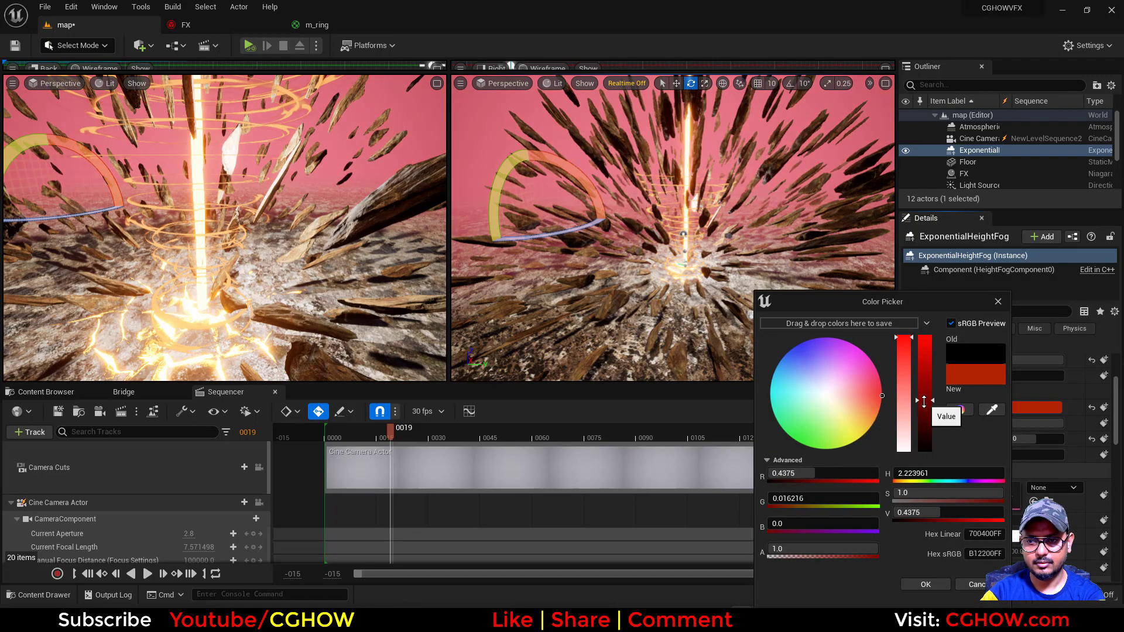
pyautogui.click(902, 374)
pyautogui.click(902, 391)
pyautogui.moveTo(921, 419); pyautogui.dragTo(925, 448)
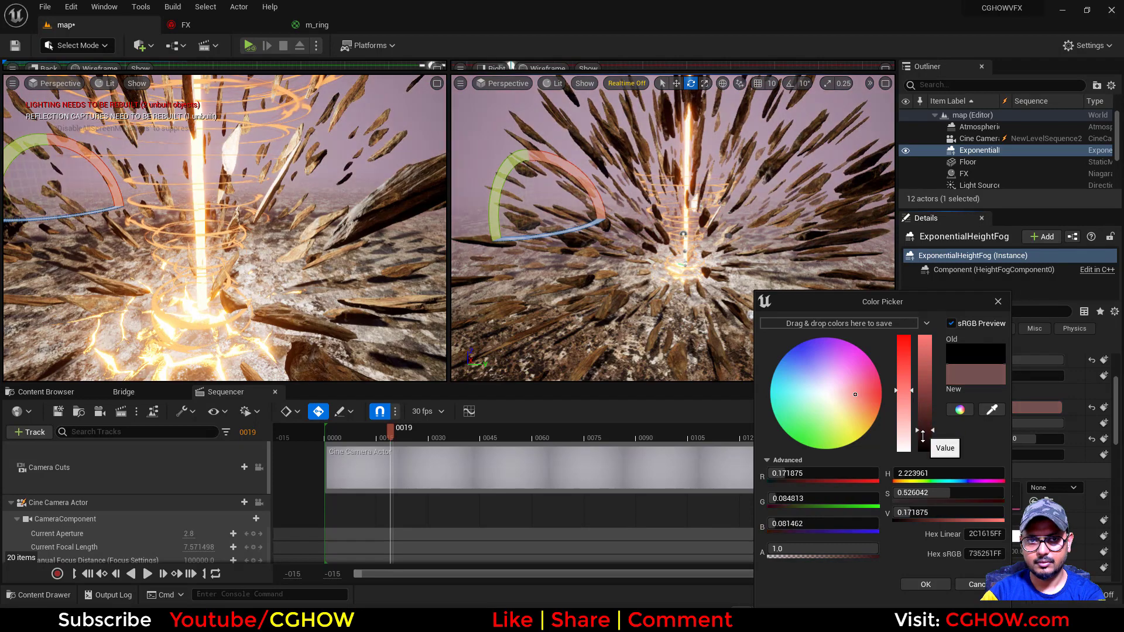
pyautogui.click(902, 359)
pyautogui.click(930, 420)
pyautogui.click(931, 437)
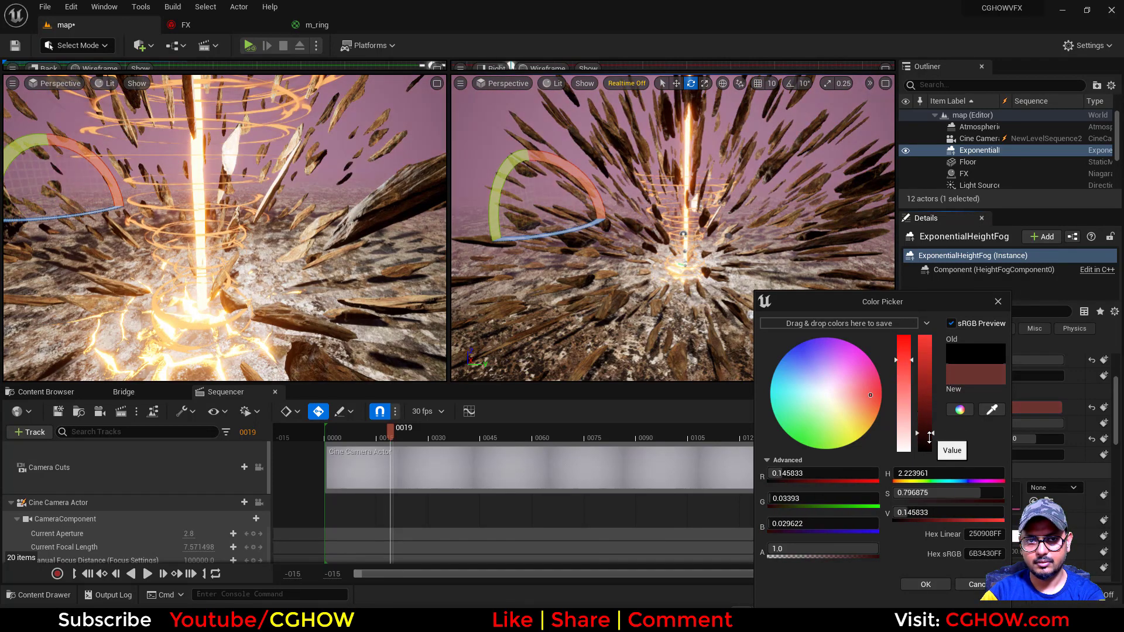
pyautogui.click(863, 412)
pyautogui.moveTo(863, 412)
pyautogui.mouseDown()
pyautogui.moveTo(862, 423)
pyautogui.moveTo(924, 424)
pyautogui.moveTo(878, 402)
pyautogui.mouseUp()
pyautogui.click(924, 433)
pyautogui.click(874, 409)
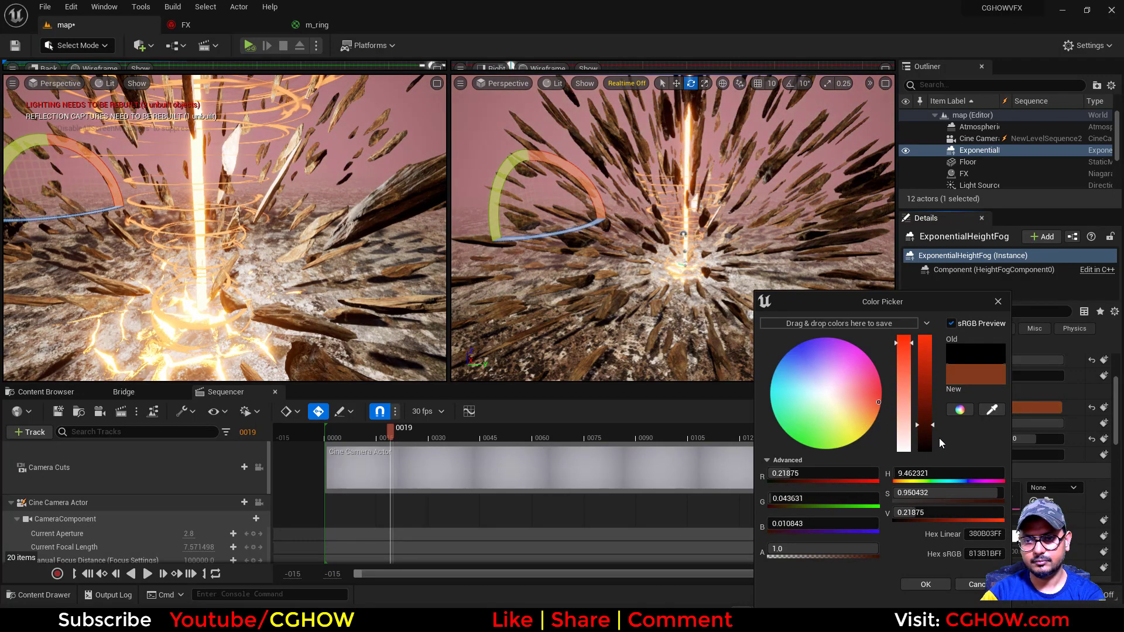
pyautogui.click(926, 585)
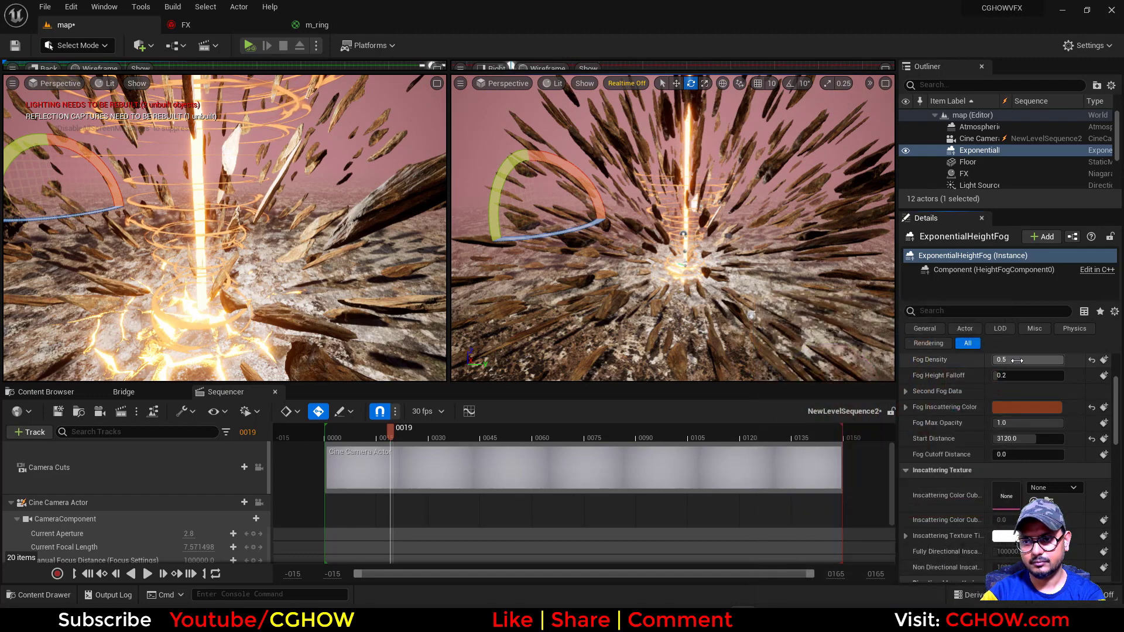
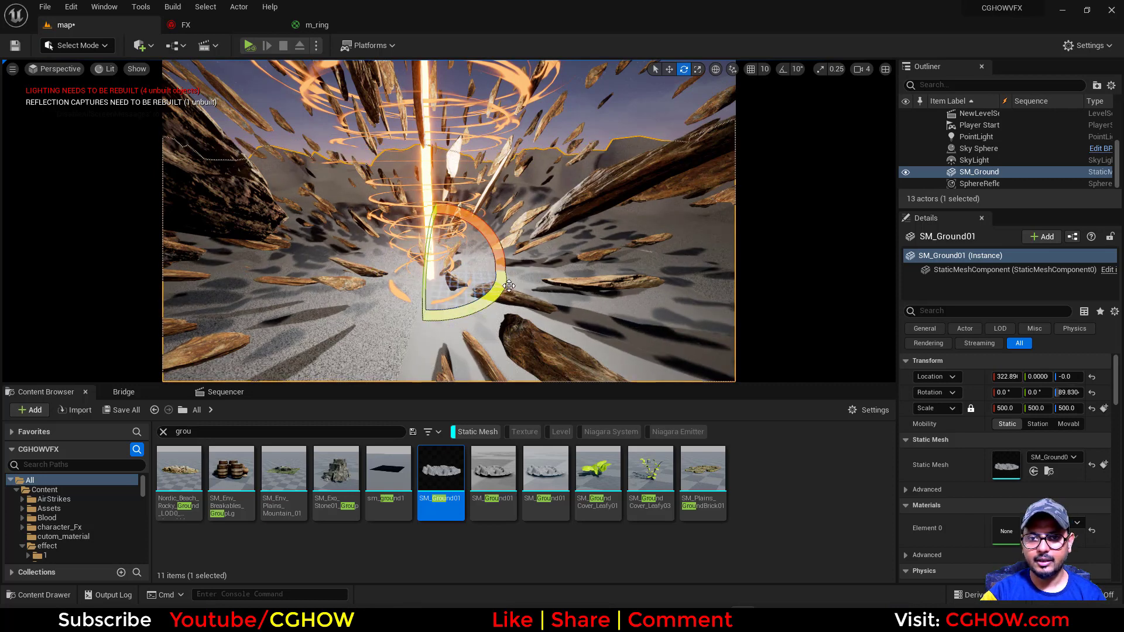
# Apply the Floor's lichen stone material, MI_Lichen_Stone_vjbode1mw_2K, to the SM_Ground01 mesh
pyautogui.press('w')
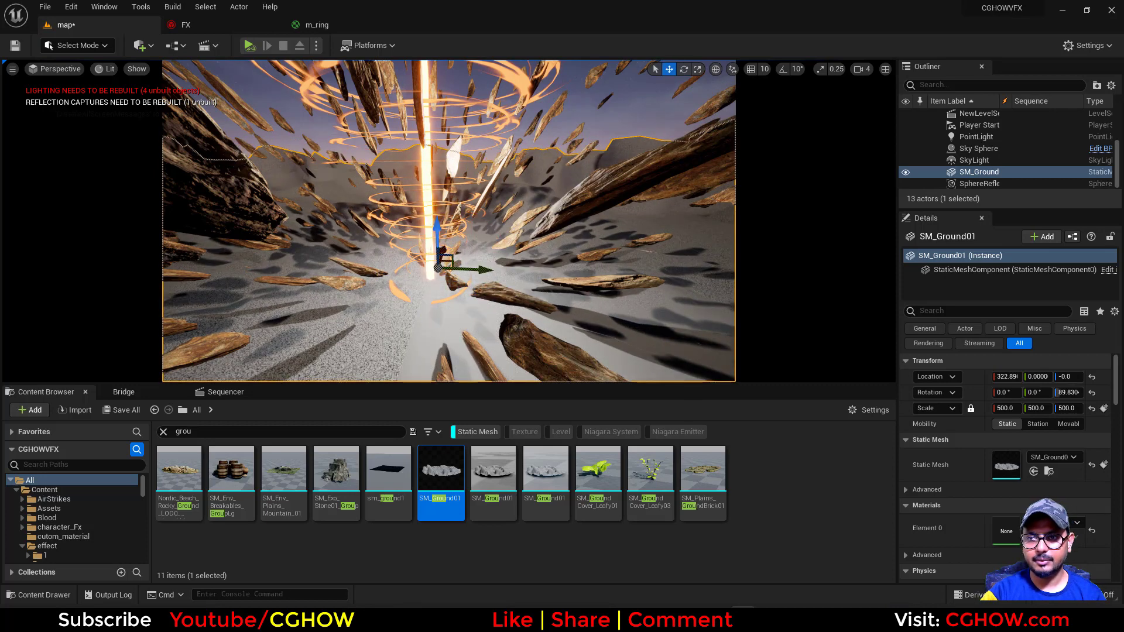
pyautogui.scroll(3, 1002, 153)
pyautogui.click(992, 162)
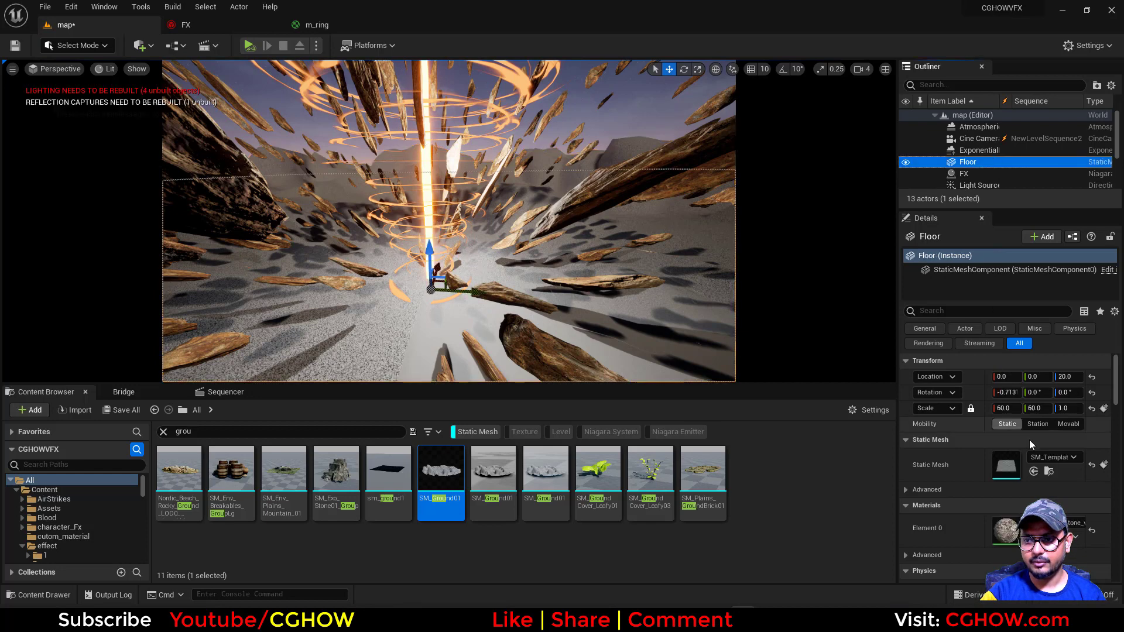
pyautogui.click(1034, 536)
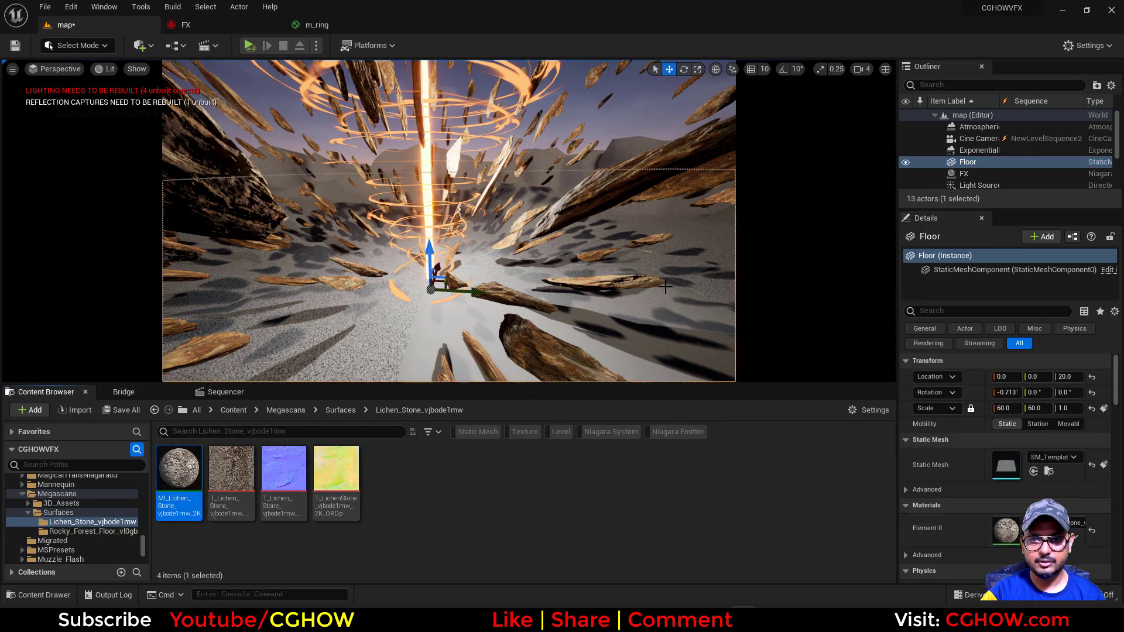
pyautogui.click(681, 328)
pyautogui.click(1034, 537)
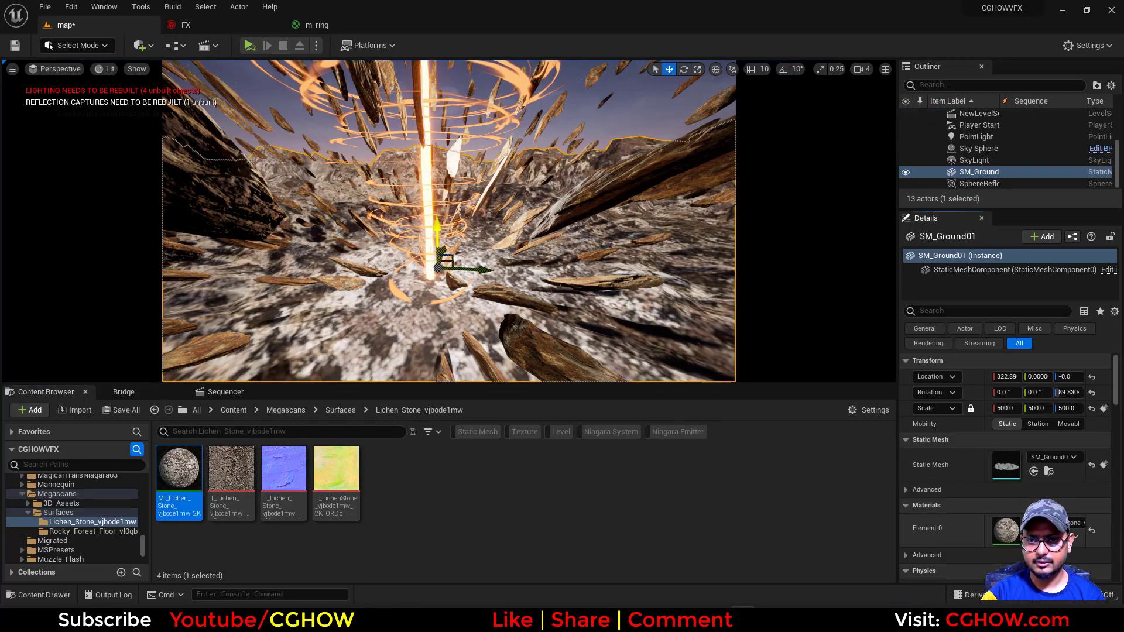
# Preview the scene without editor overlays, try lowering the FX actor slightly, and undo the move
pyautogui.click(453, 275)
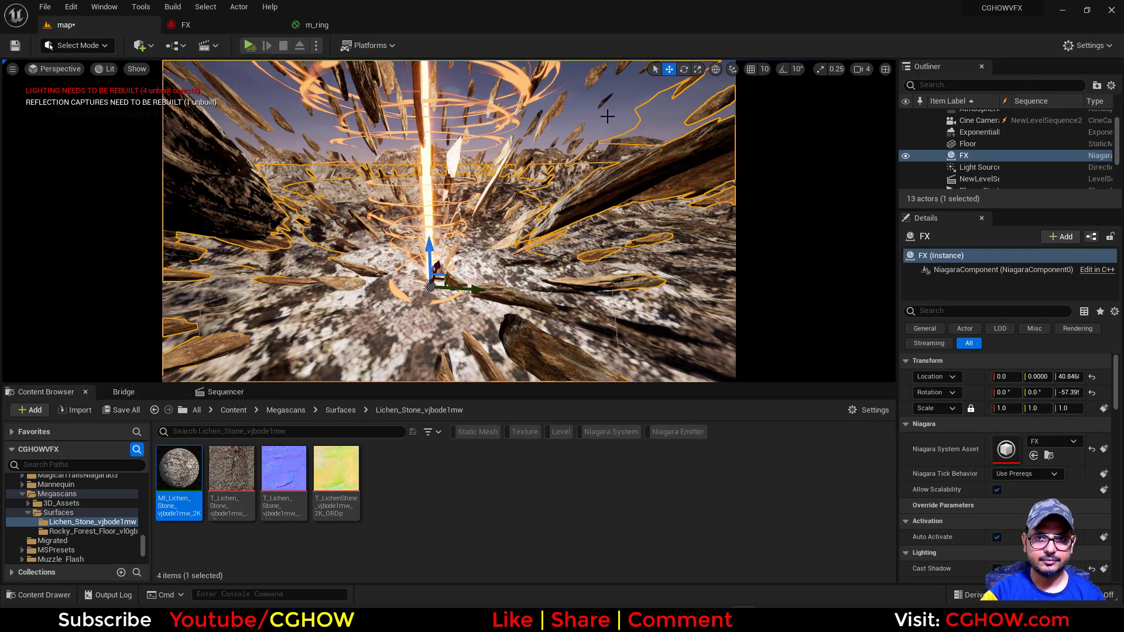
pyautogui.press('g')
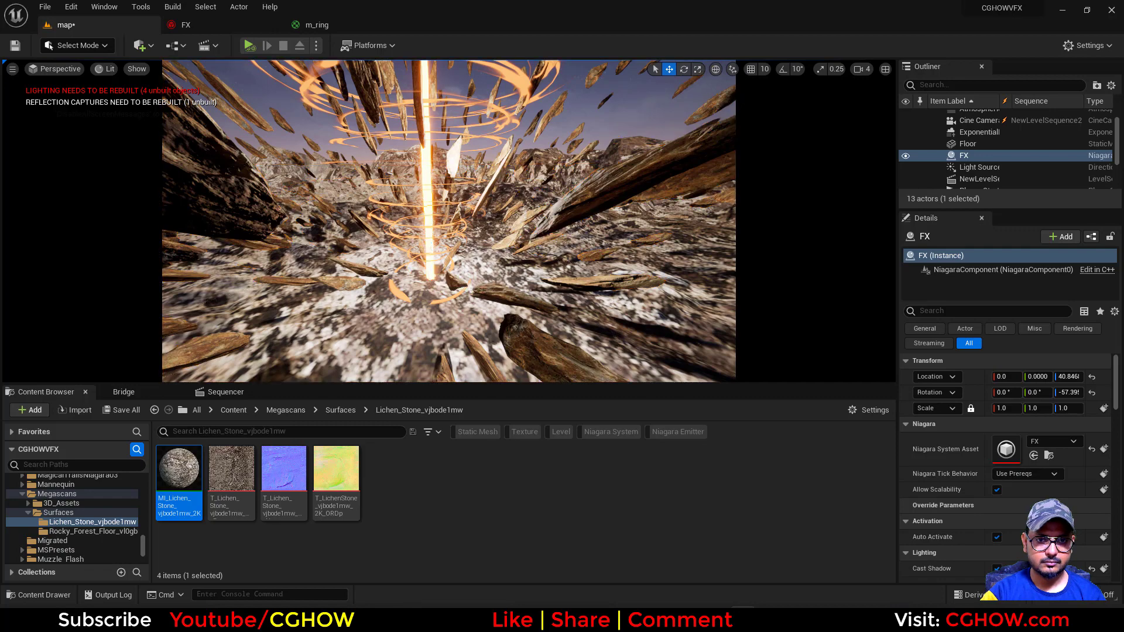
pyautogui.press('g')
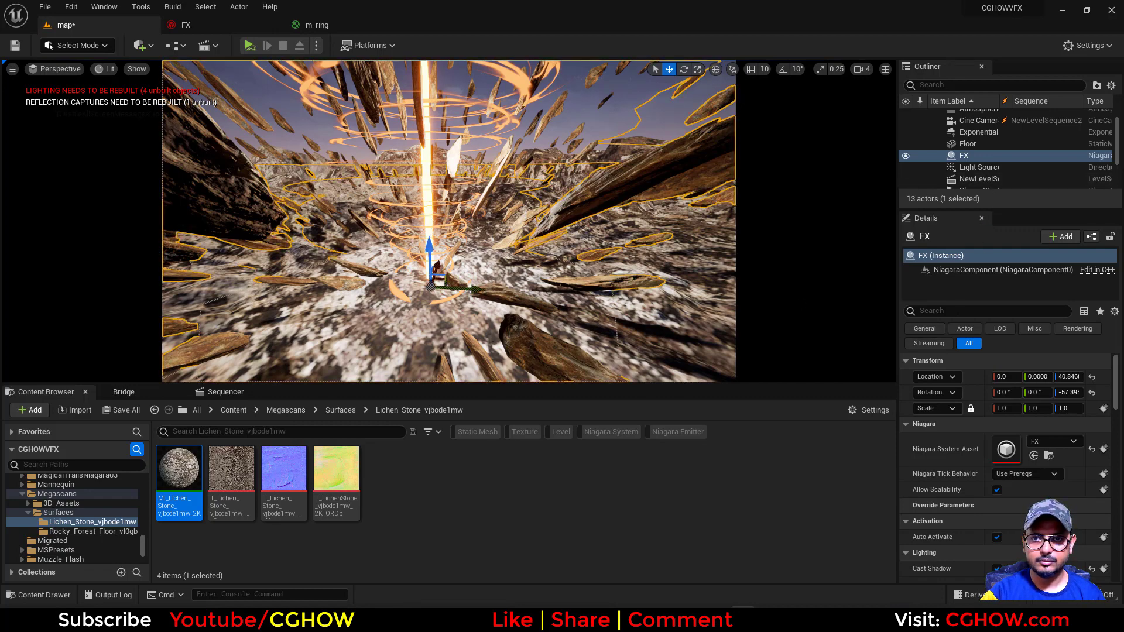
pyautogui.moveTo(426, 248); pyautogui.dragTo(426, 258)
pyautogui.hotkey('ctrl', 'z')
pyautogui.hotkey('ctrl', 'z')
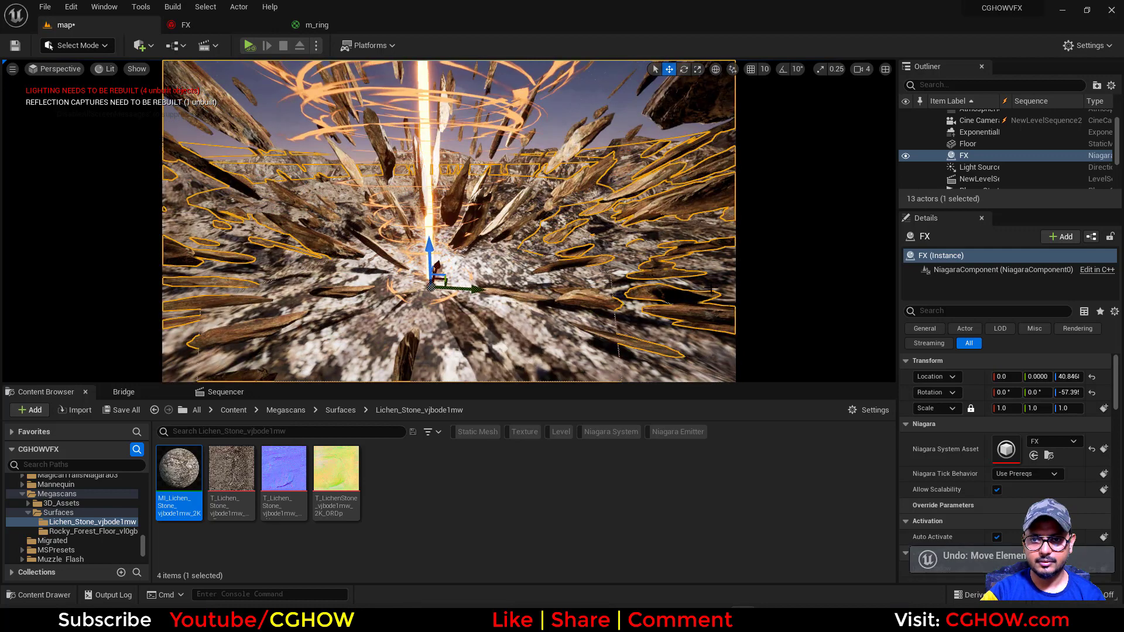
# Lower the SM_Ground01 mesh to a Z location of about -96.3 and compare the scene with the Cataclysm Crater artwork
pyautogui.moveTo(438, 238); pyautogui.dragTo(438, 245)
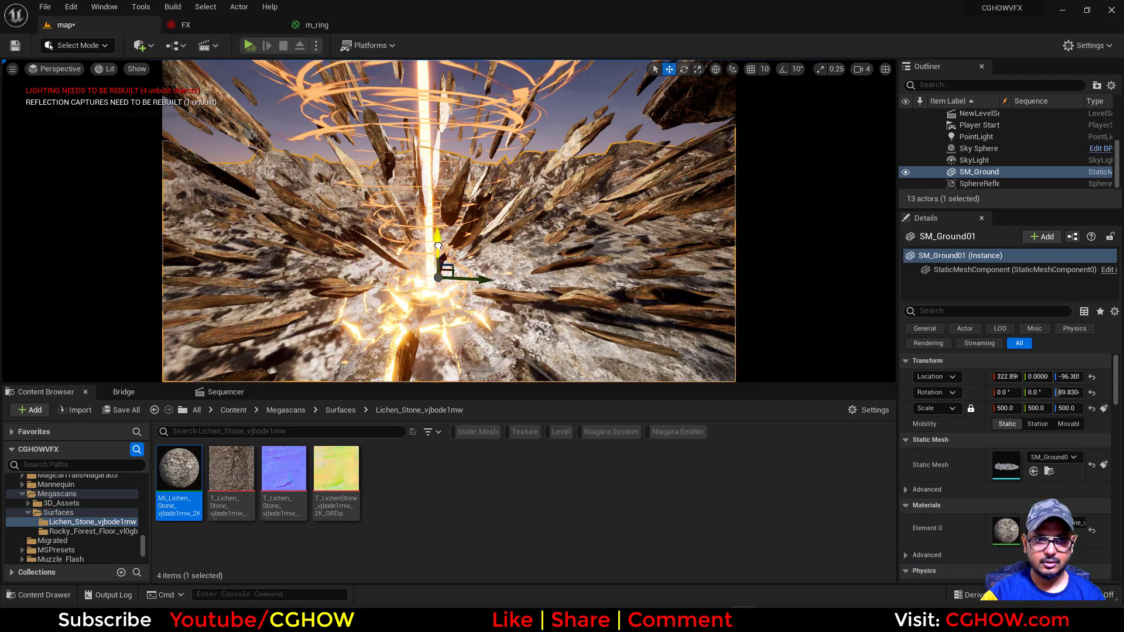
pyautogui.click(573, 108)
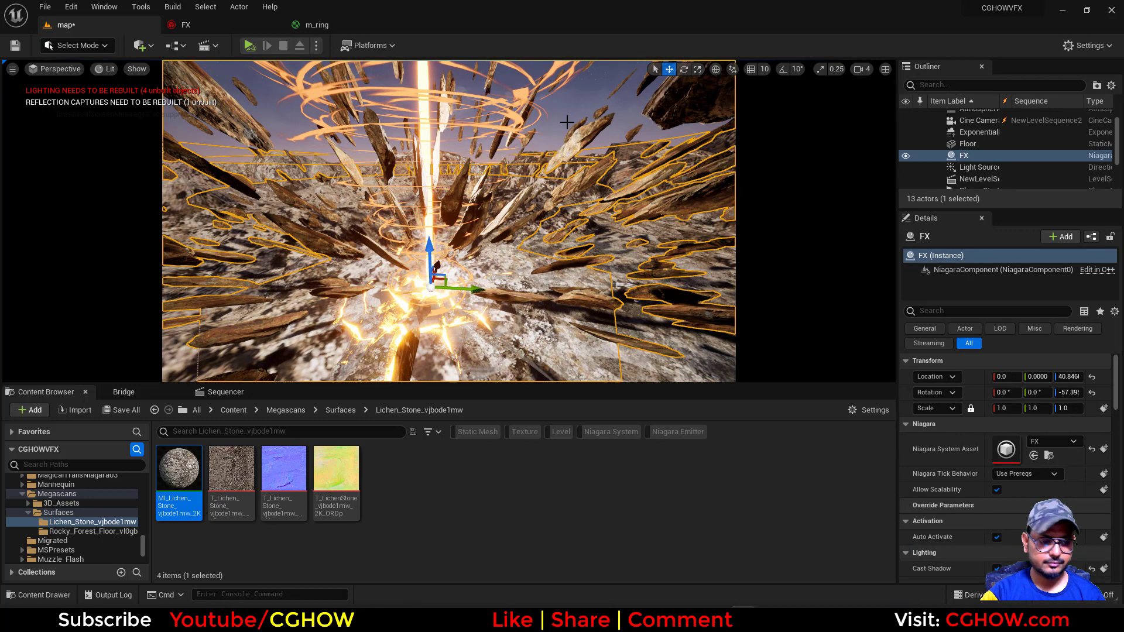
pyautogui.press('g')
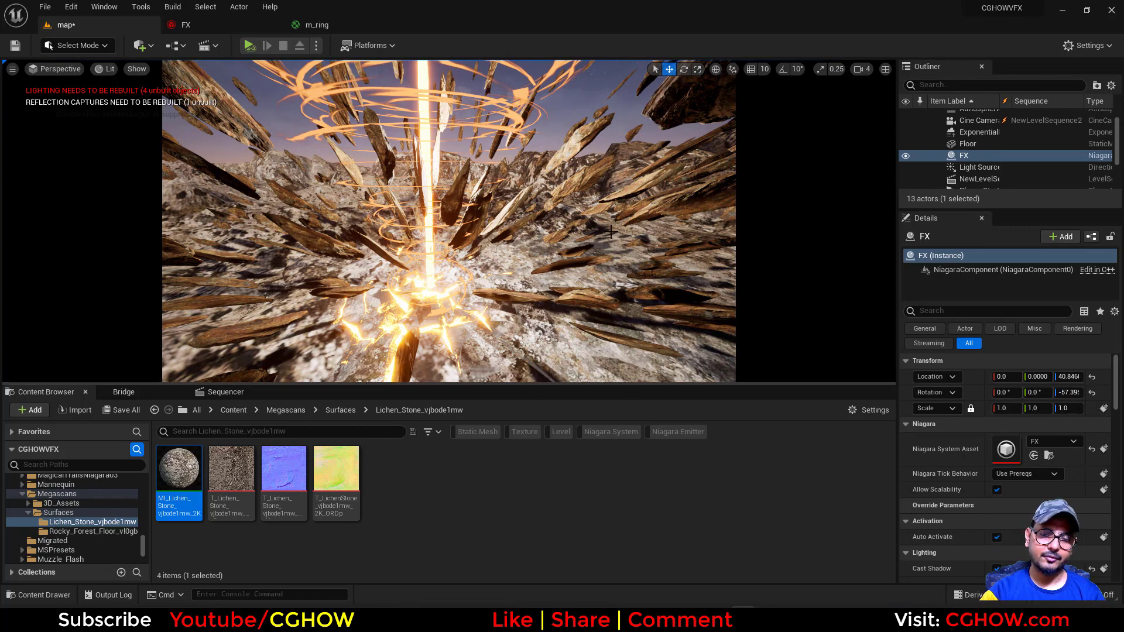
pyautogui.click(614, 619)
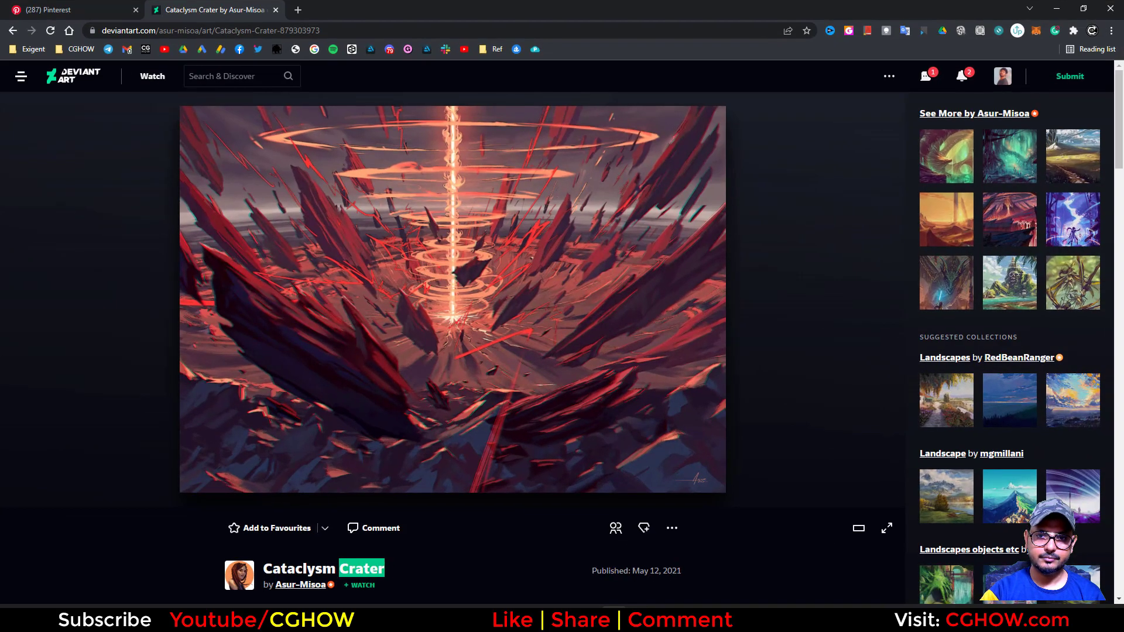
pyautogui.click(614, 619)
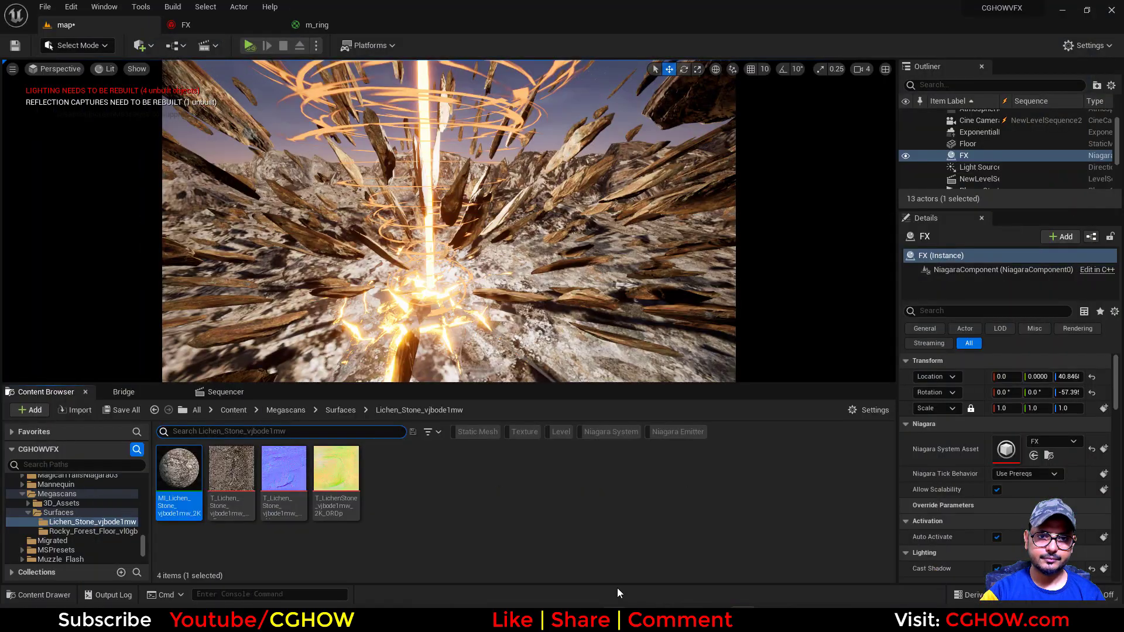
# Set the PointLight's light color to a saturated orange-red (R 1.0, G 0.130592, B 0.0)
pyautogui.scroll(-1, 992, 153)
pyautogui.scroll(-3, 991, 153)
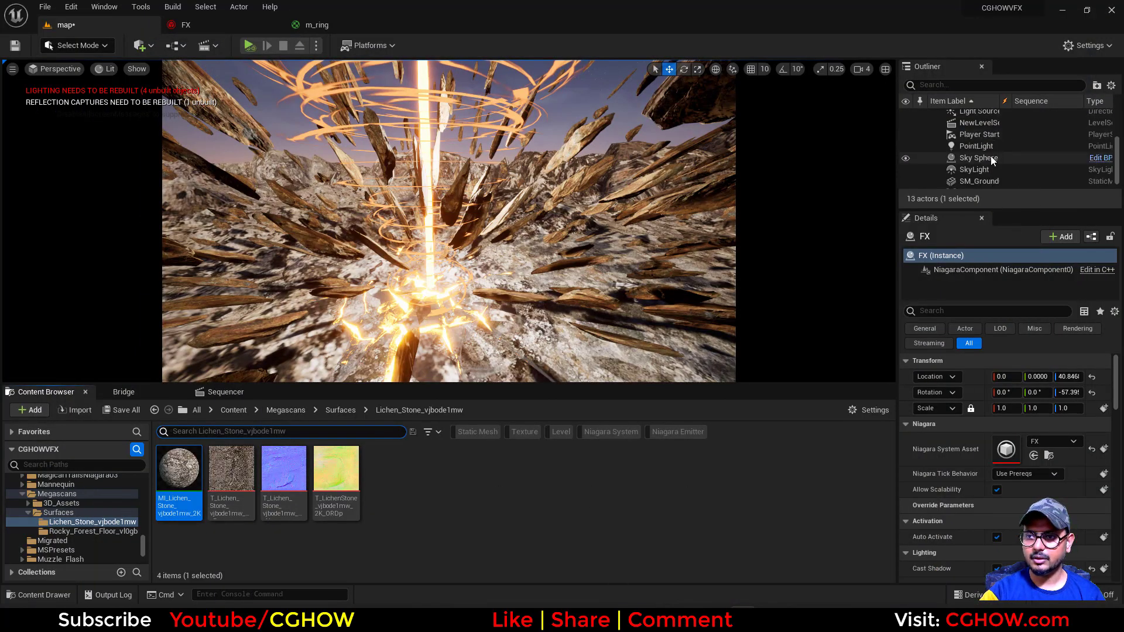
pyautogui.click(991, 161)
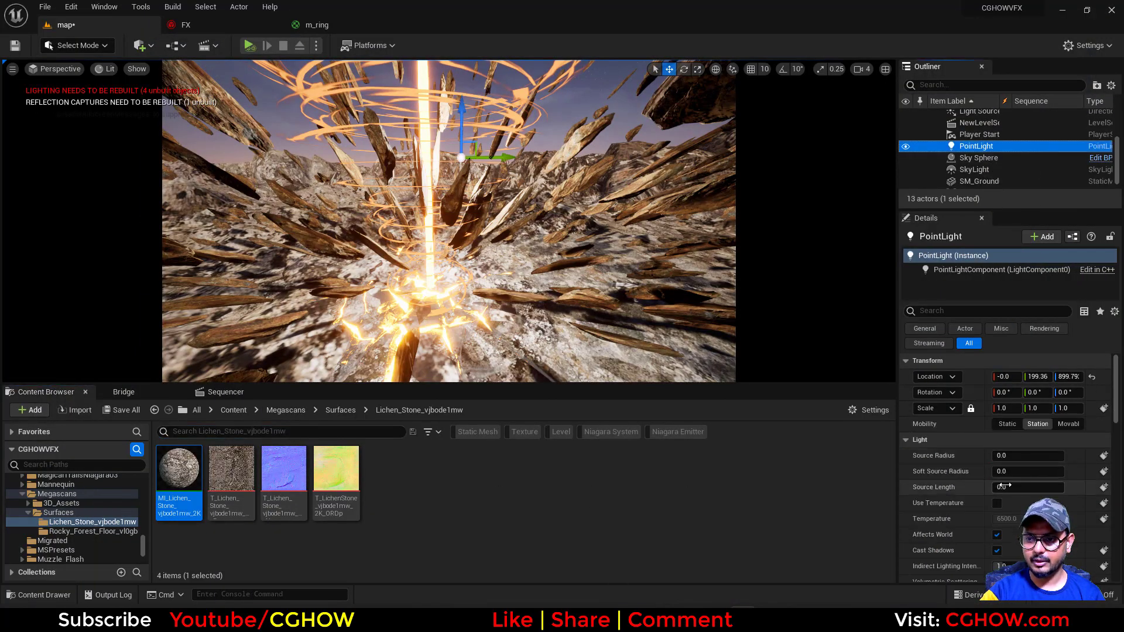
pyautogui.scroll(-3, 1015, 497)
pyautogui.click(1008, 520)
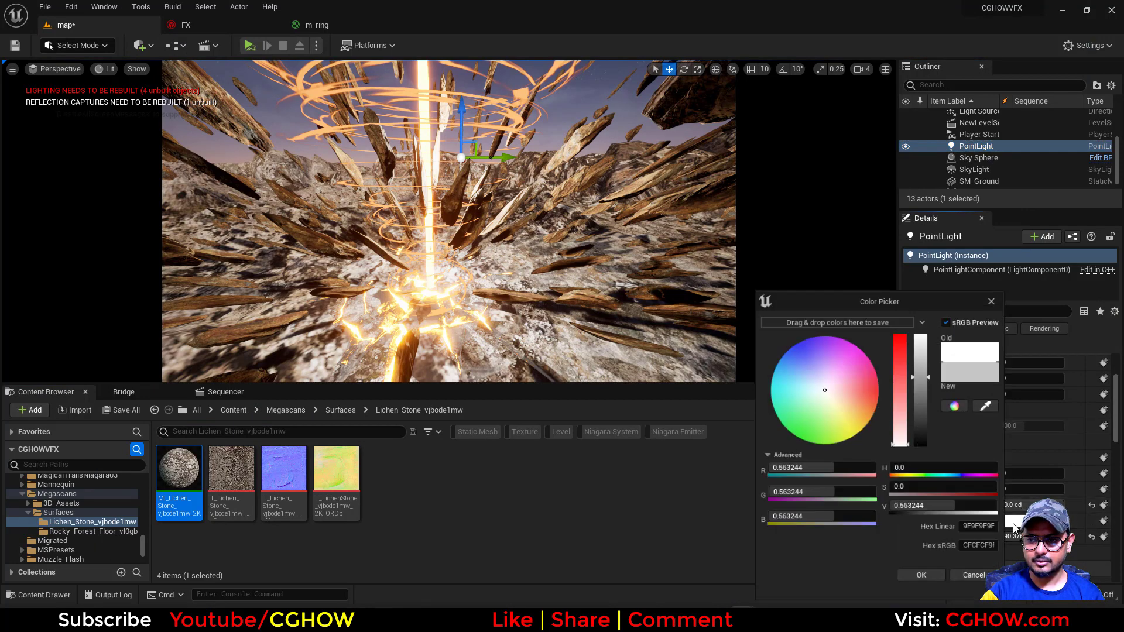
pyautogui.click(882, 408)
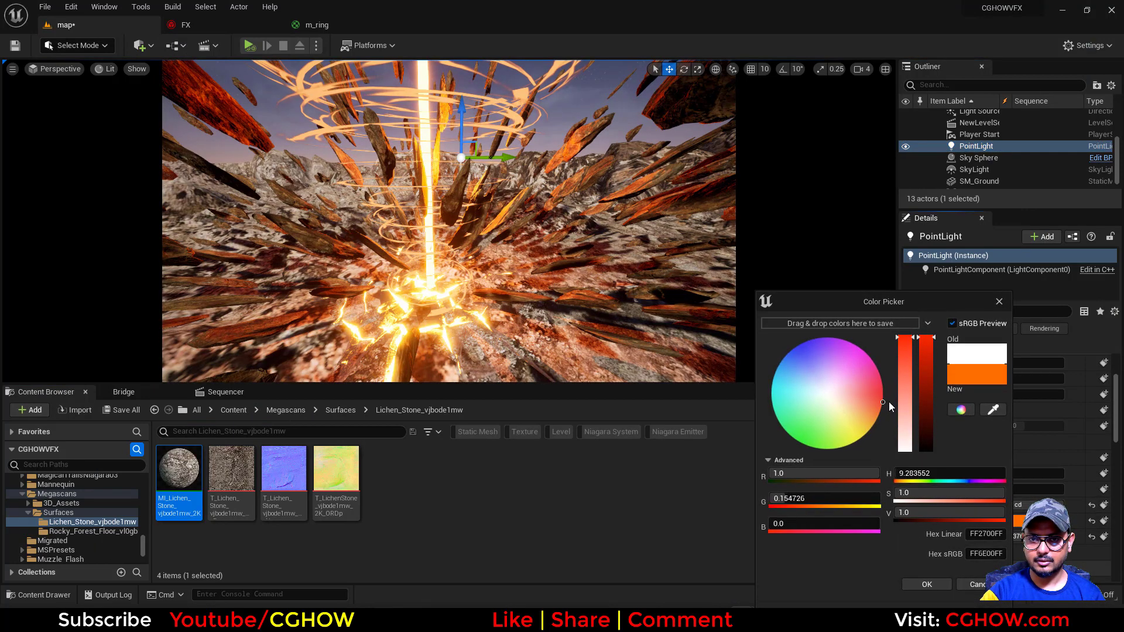
pyautogui.moveTo(888, 402)
pyautogui.mouseDown()
pyautogui.moveTo(893, 392)
pyautogui.moveTo(894, 403)
pyautogui.mouseUp()
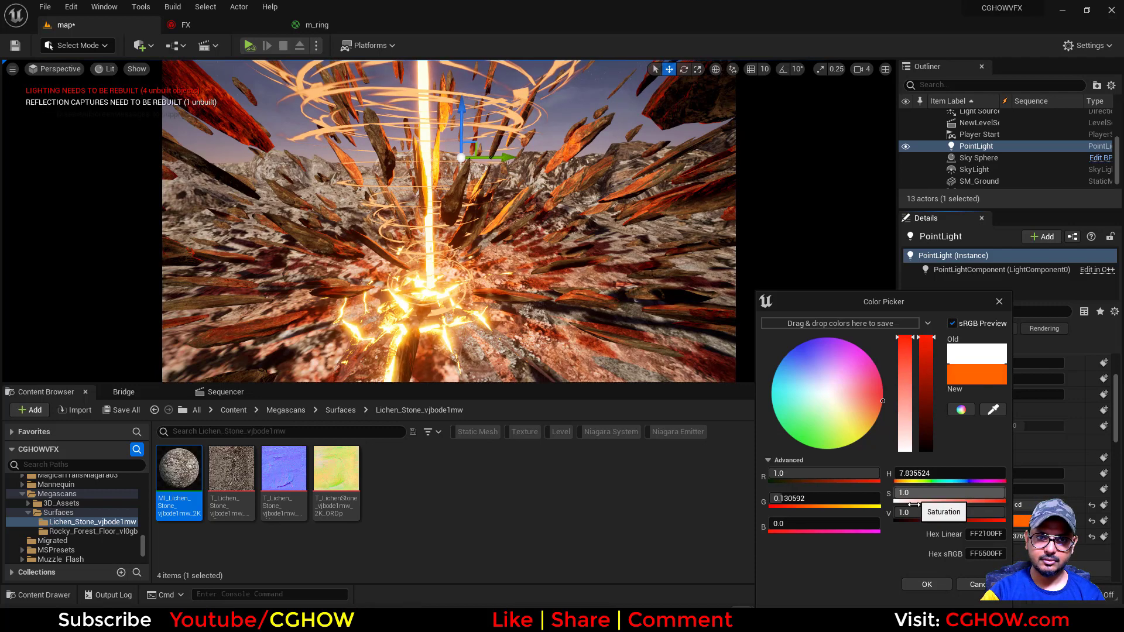
pyautogui.click(914, 581)
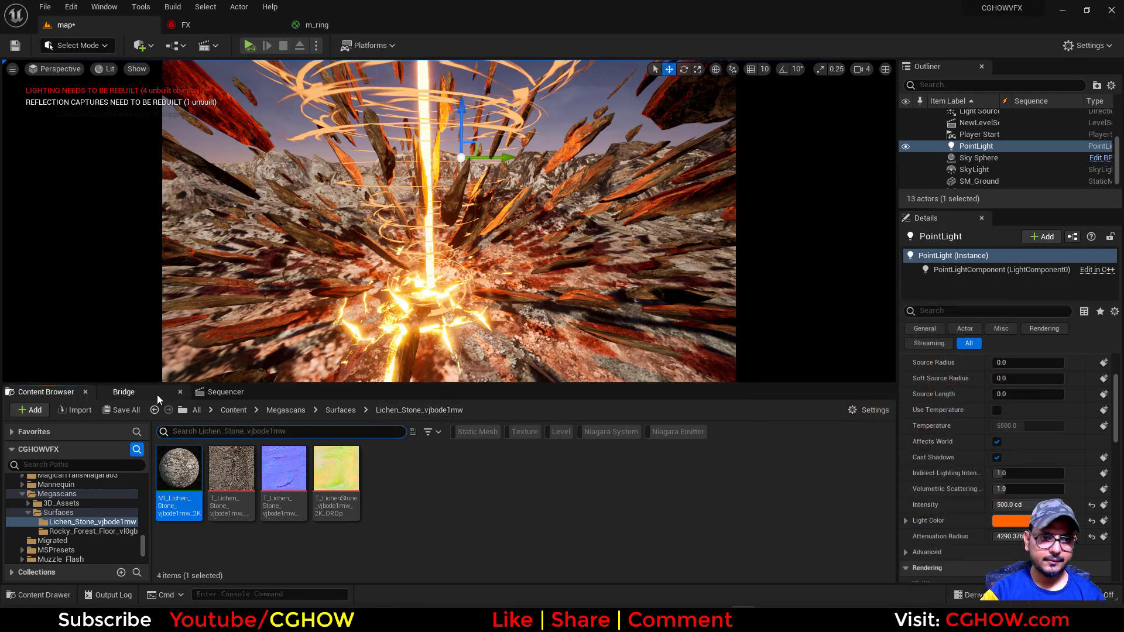
# Set the Cine Camera Actor's focus method to Tracking with FX as the actor to track
pyautogui.click(226, 392)
pyautogui.scroll(-3, 123, 504)
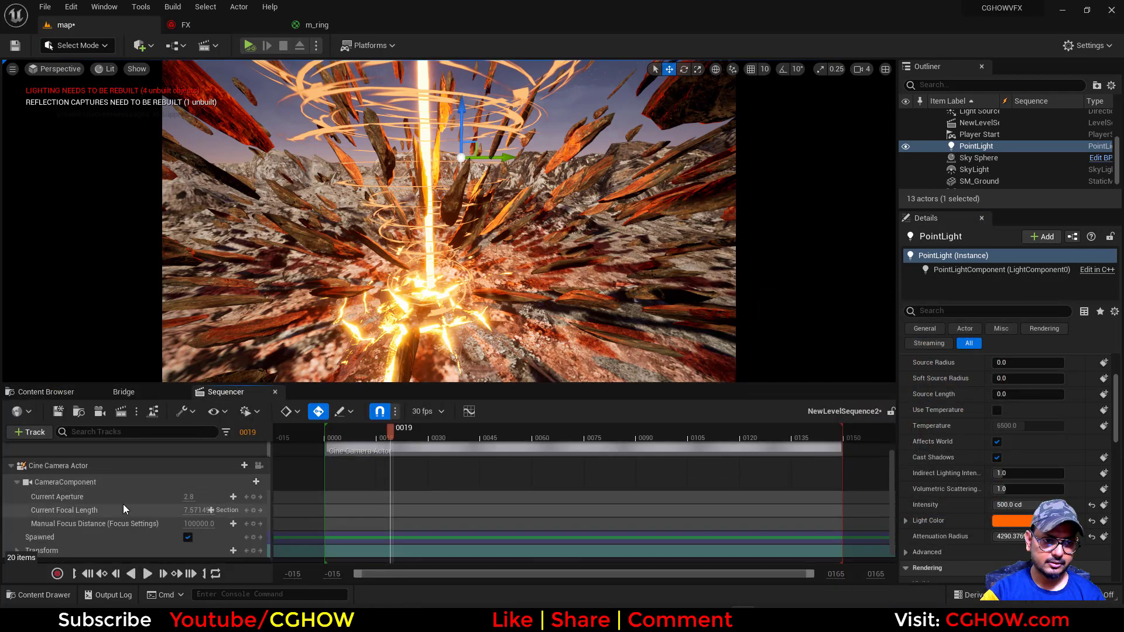
pyautogui.scroll(1, 123, 504)
pyautogui.click(98, 473)
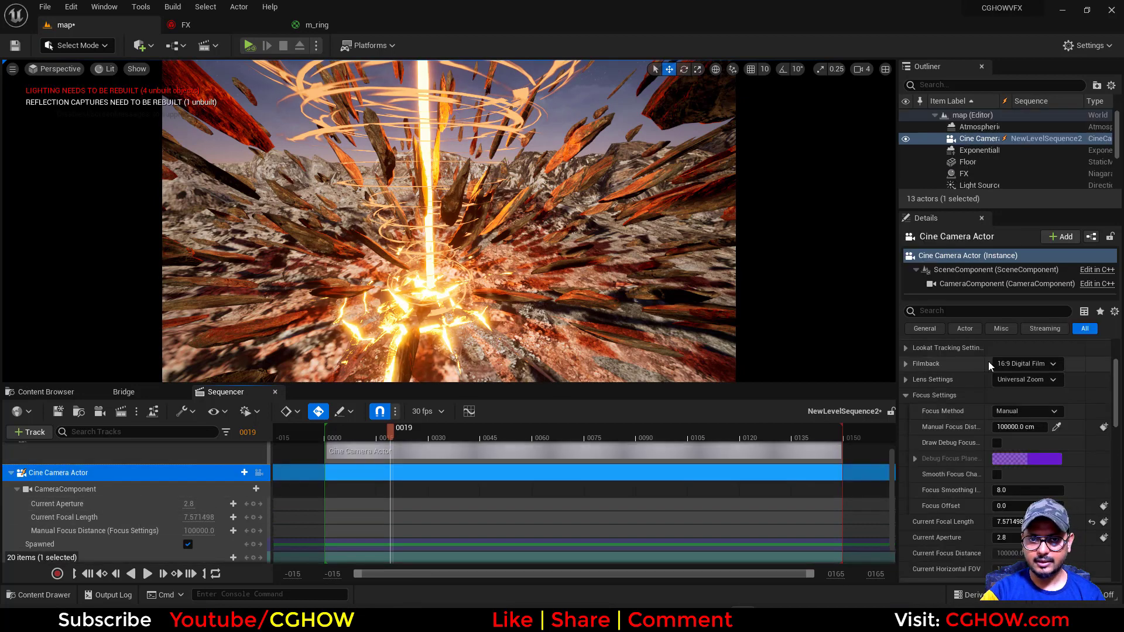
pyautogui.scroll(-5, 1077, 451)
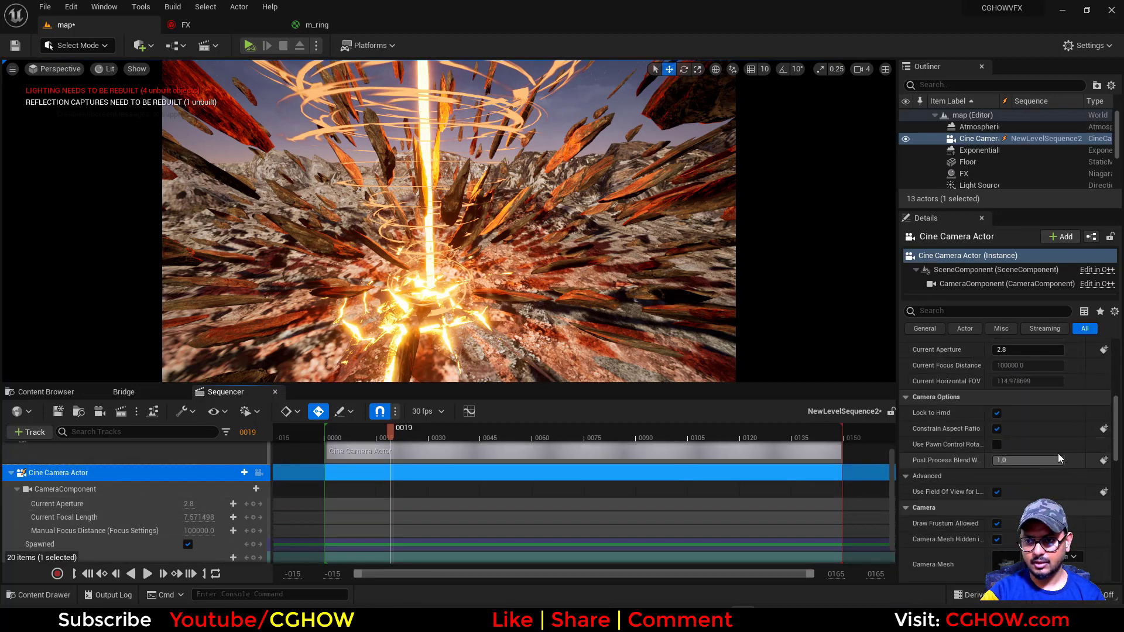
pyautogui.scroll(-4, 1058, 453)
pyautogui.scroll(10, 1007, 474)
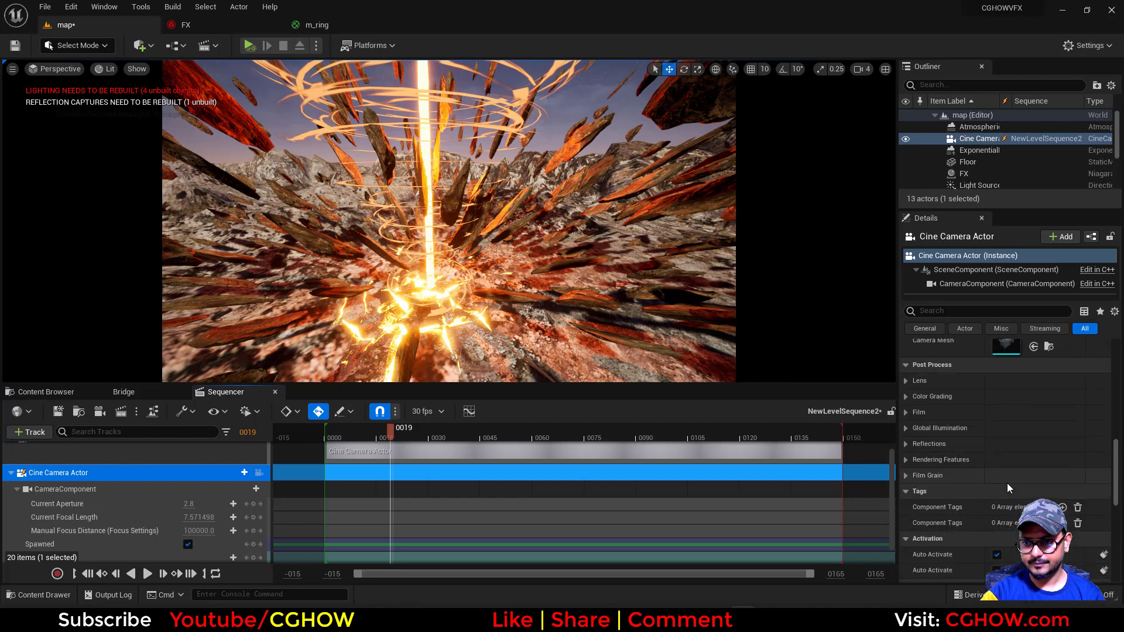
pyautogui.scroll(-1, 975, 483)
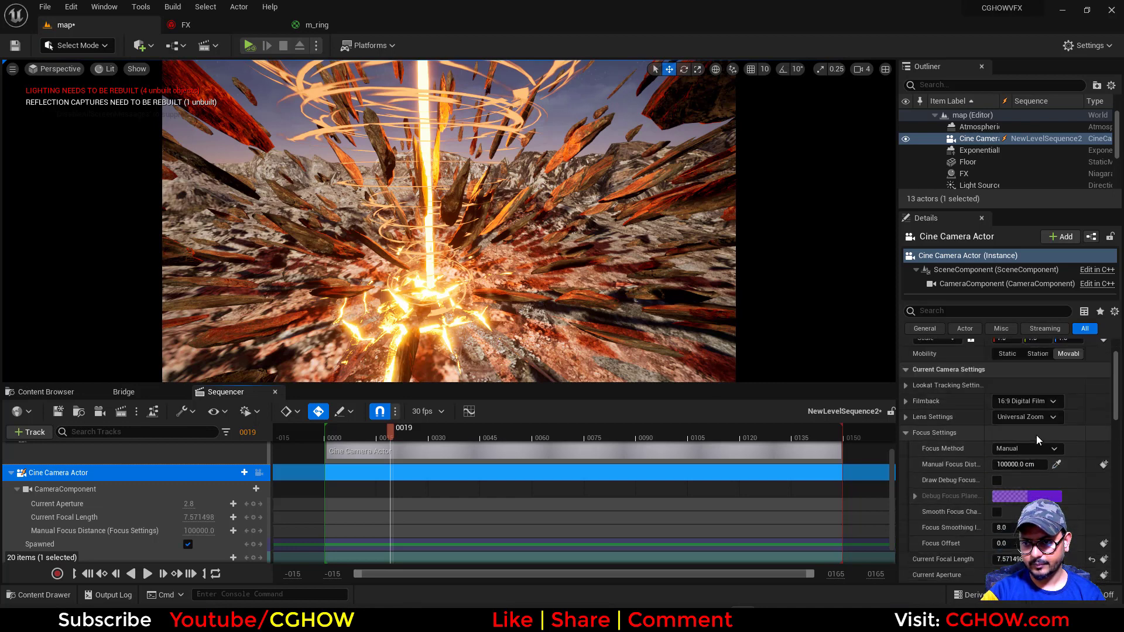
pyautogui.click(1027, 448)
pyautogui.click(1015, 482)
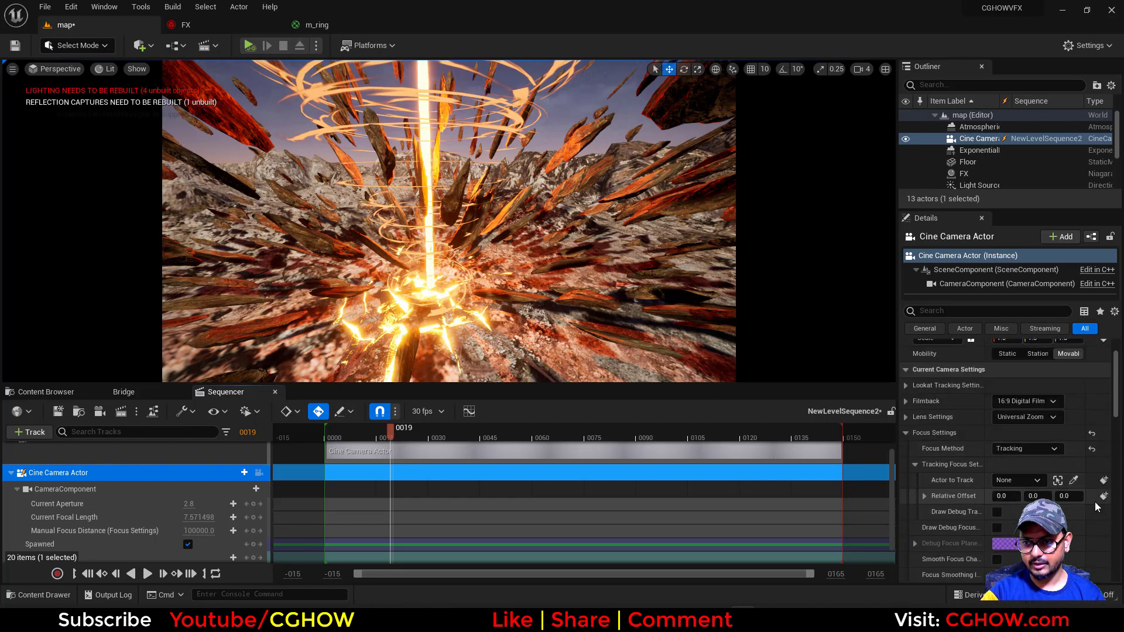
pyautogui.click(1017, 480)
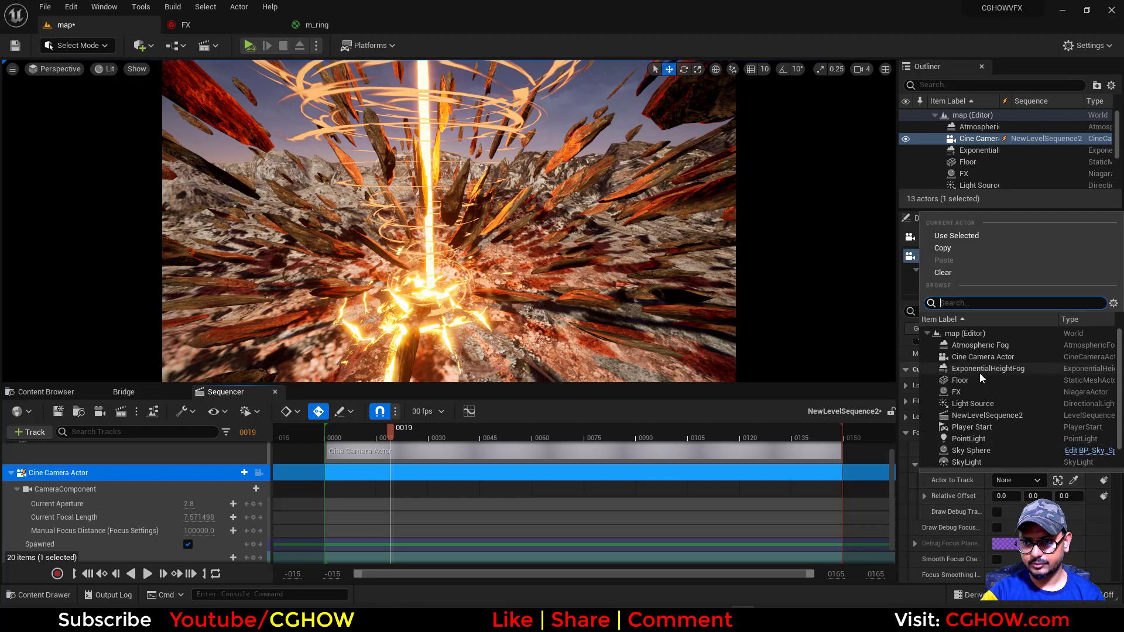
pyautogui.click(969, 390)
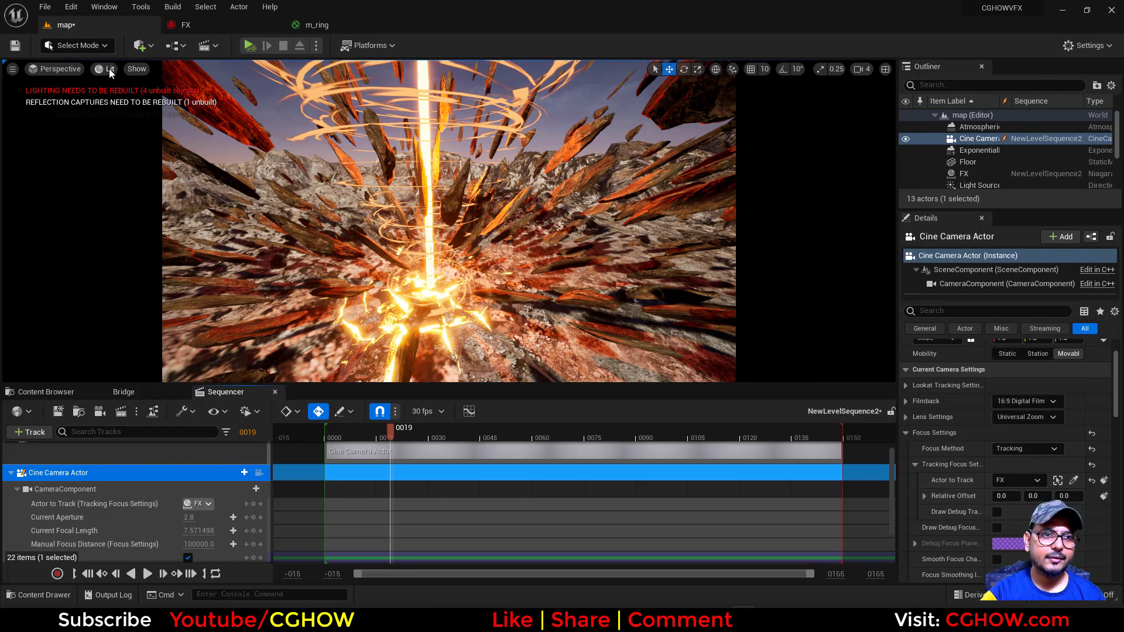
# Add a PostProcessVolume to the level and enable its infinite extent
pyautogui.click(144, 45)
pyautogui.moveTo(193, 192)
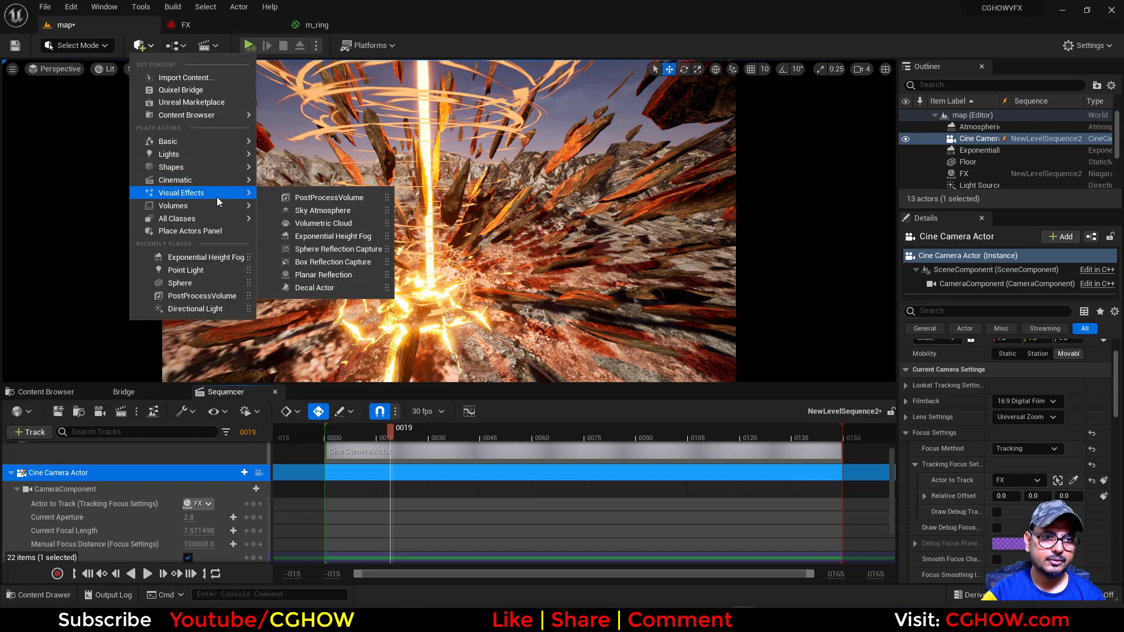
pyautogui.click(306, 197)
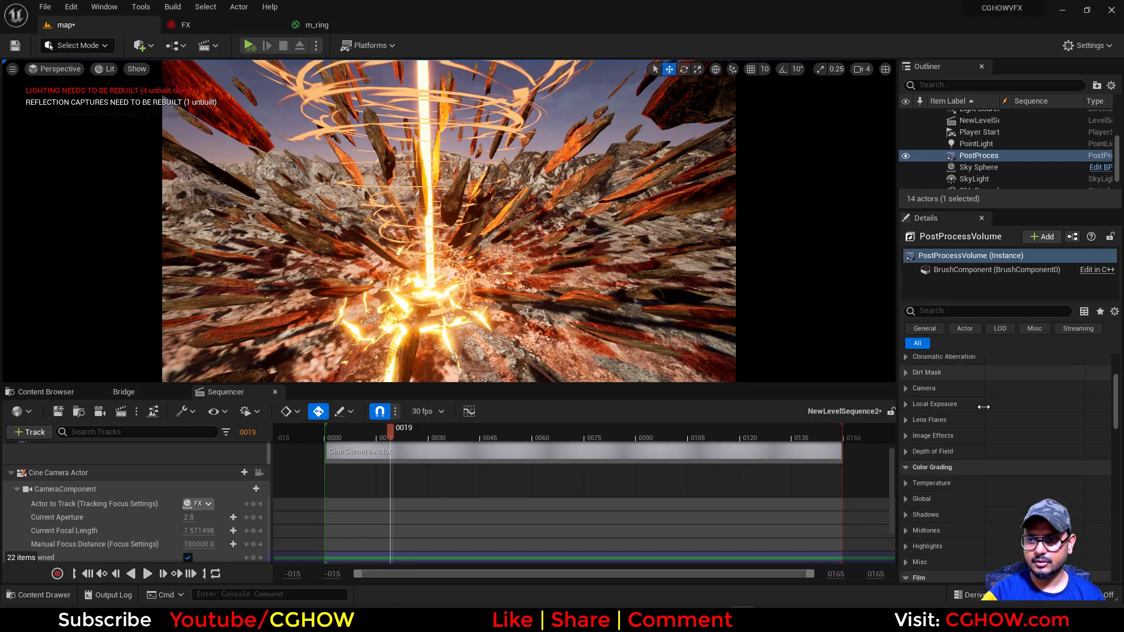
pyautogui.scroll(-15, 985, 418)
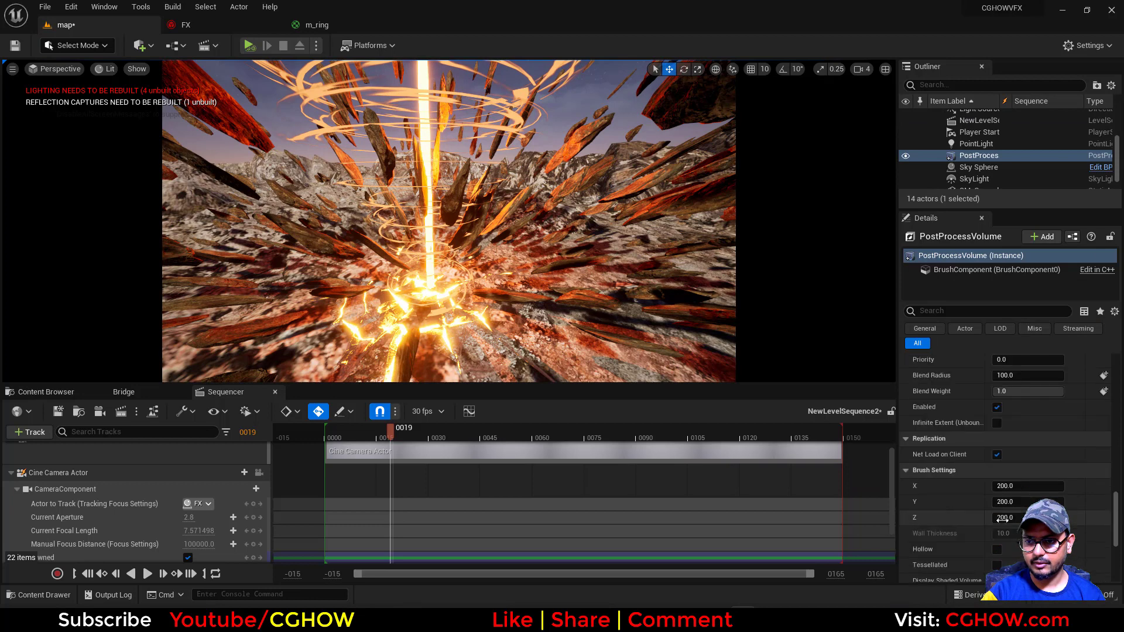
pyautogui.click(998, 423)
# Enable the PostProcessVolume's vignette intensity under Image Effects and raise it to 0.96
pyautogui.moveTo(1115, 525); pyautogui.dragTo(1115, 398)
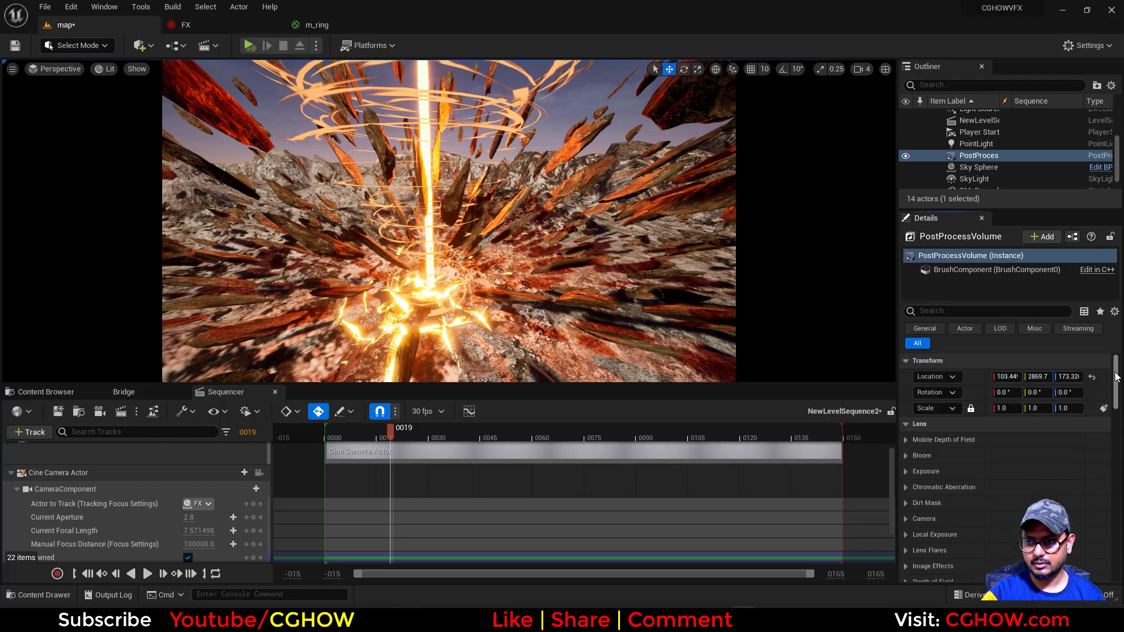
pyautogui.click(905, 492)
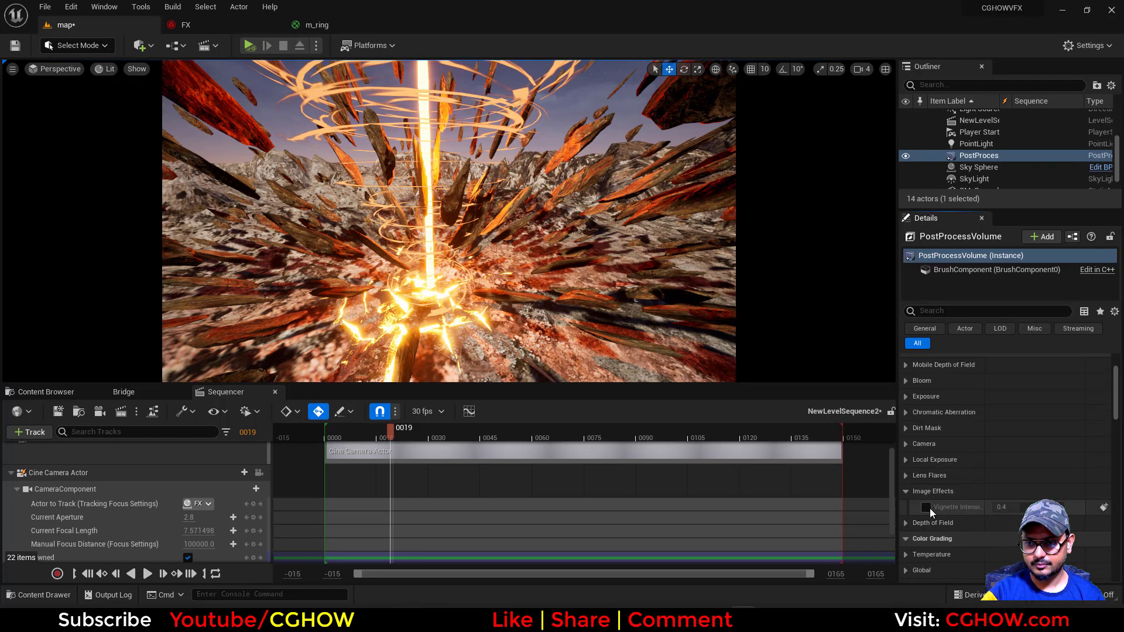
pyautogui.click(926, 507)
pyautogui.moveTo(1004, 507); pyautogui.dragTo(1059, 508)
pyautogui.scroll(3, 990, 477)
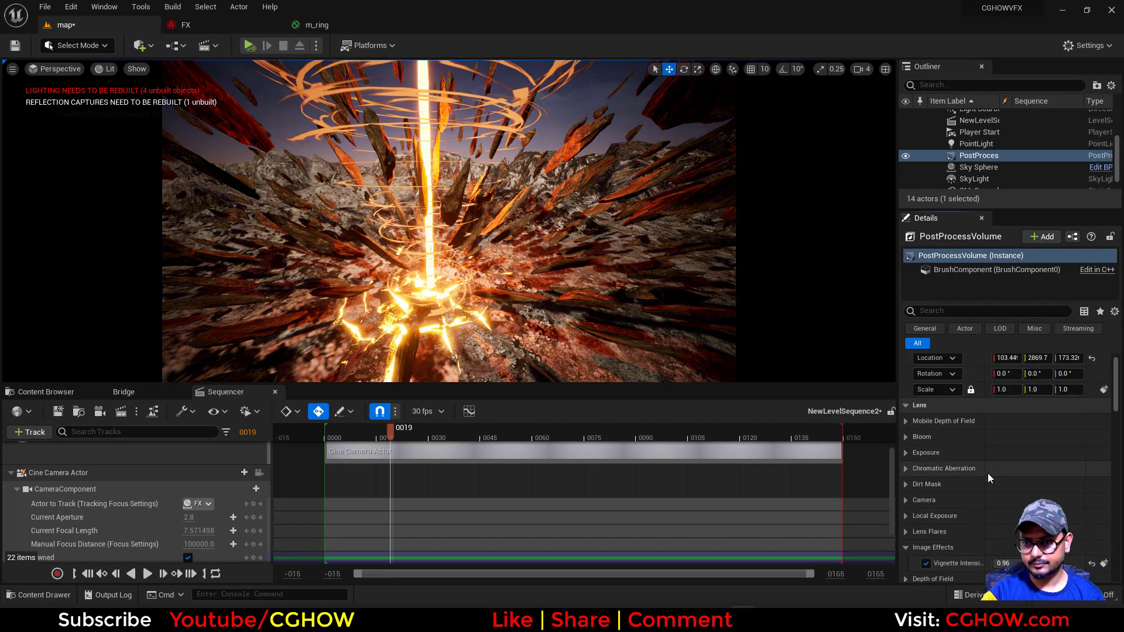
# Enable the PostProcessVolume's bloom intensity and threshold, trying 3.043 and 4.904 before resetting both to their defaults
pyautogui.click(906, 453)
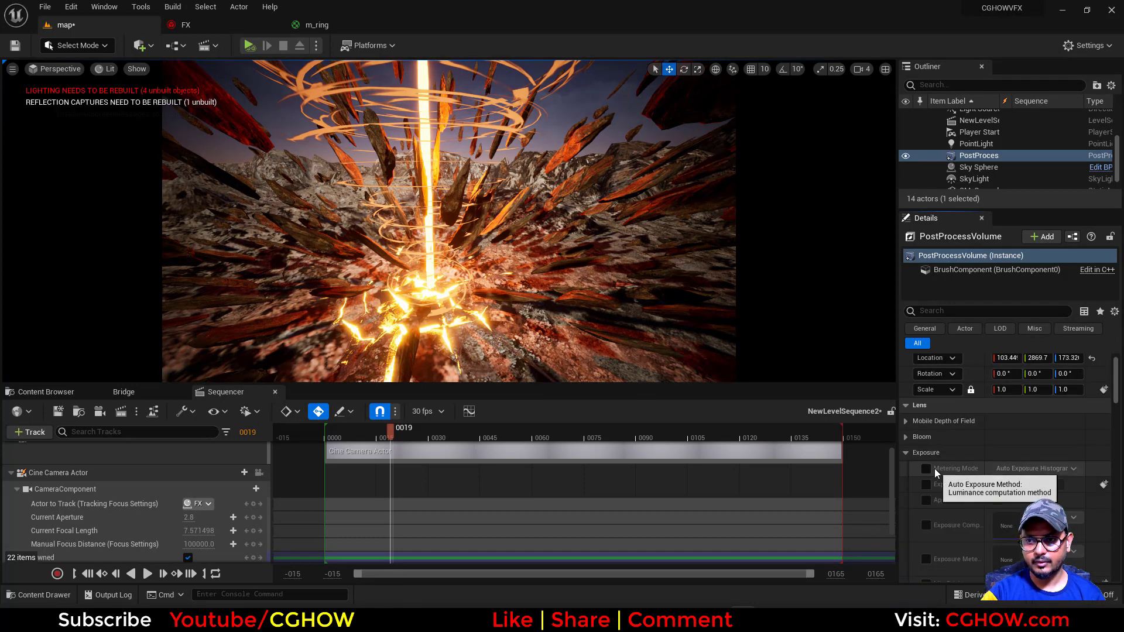
pyautogui.click(906, 452)
pyautogui.click(906, 437)
pyautogui.click(926, 468)
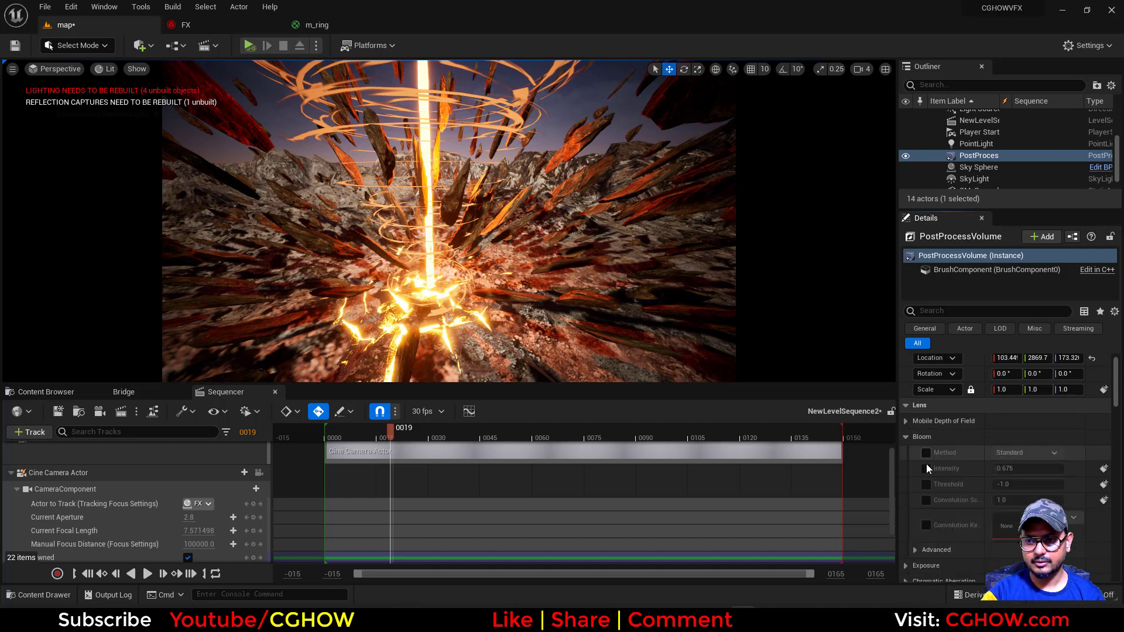
pyautogui.click(928, 485)
pyautogui.moveTo(1003, 469)
pyautogui.mouseDown()
pyautogui.moveTo(1041, 468)
pyautogui.moveTo(1019, 469)
pyautogui.moveTo(1020, 484)
pyautogui.mouseUp()
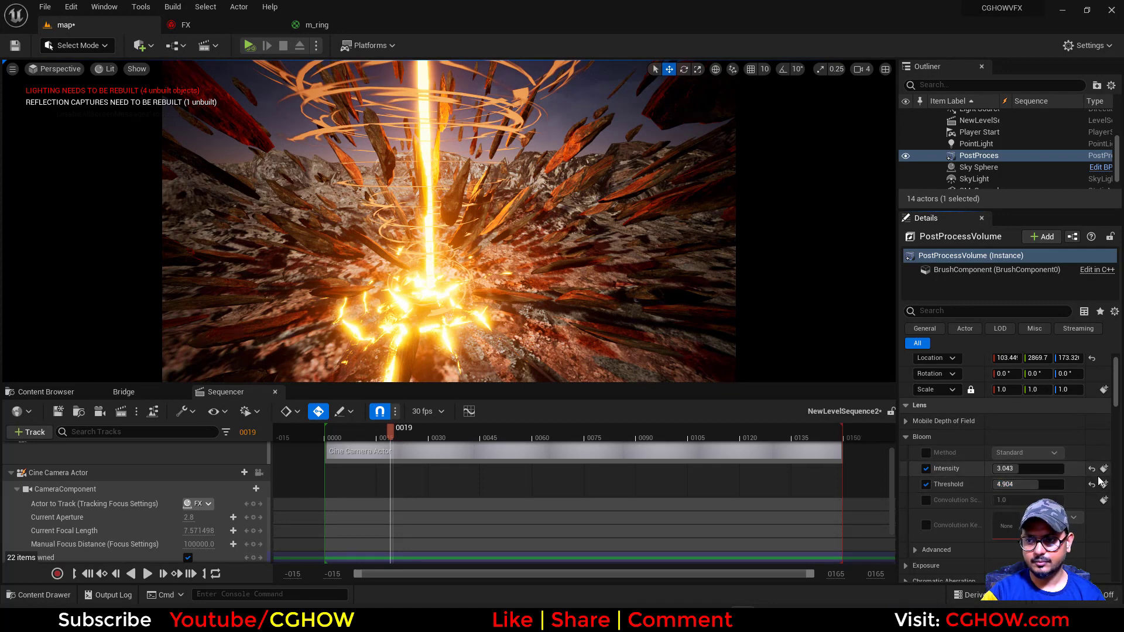
# In the PostProcessVolume's Global color grading, enable gamma and gain and set gamma to 0.82
pyautogui.scroll(-5, 1030, 510)
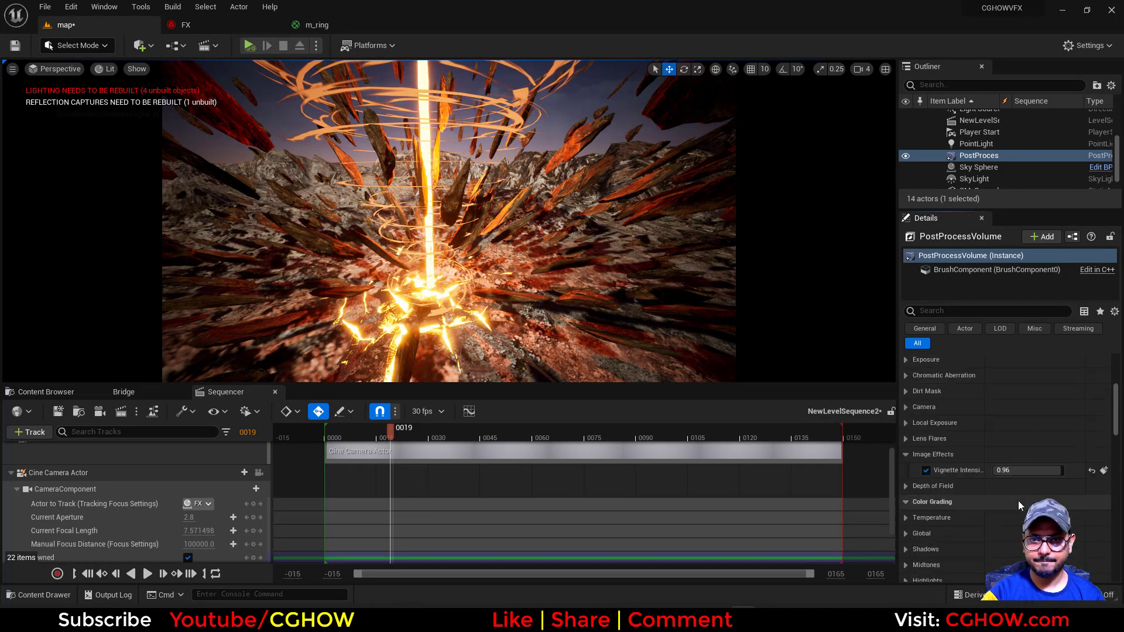
pyautogui.scroll(-4, 1018, 506)
pyautogui.click(906, 421)
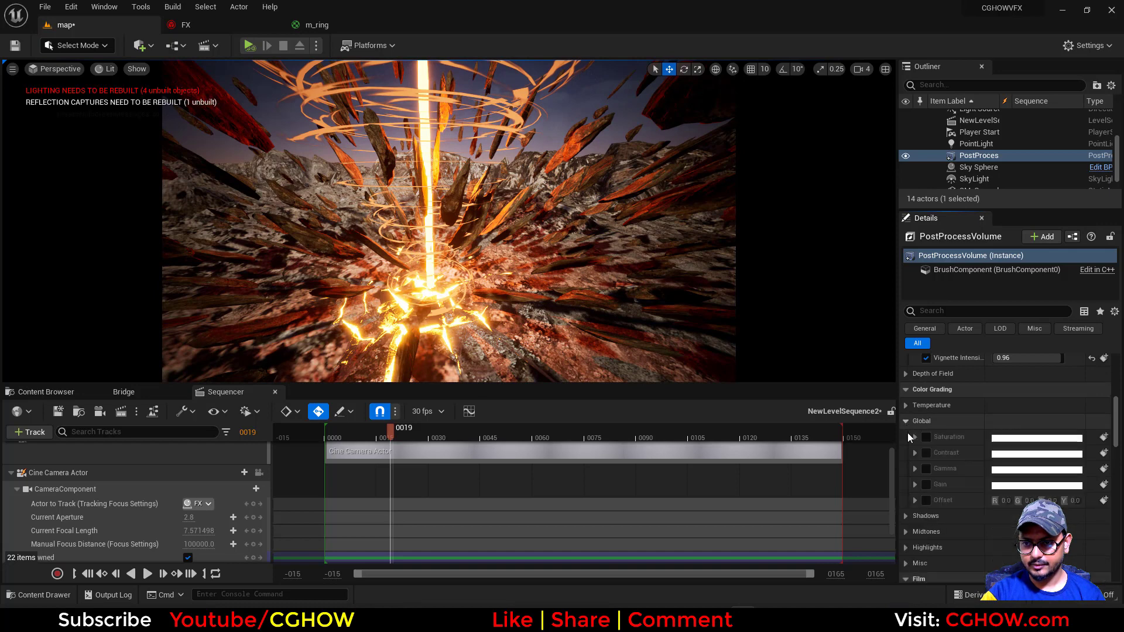
pyautogui.click(926, 483)
pyautogui.click(915, 469)
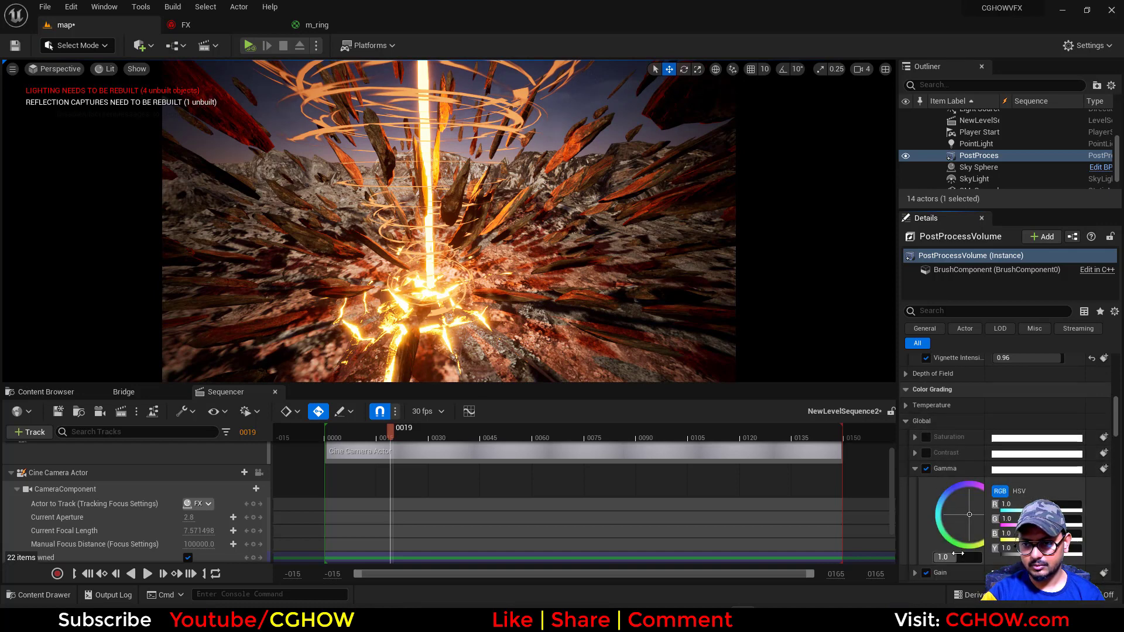
pyautogui.moveTo(958, 553); pyautogui.dragTo(954, 554)
pyautogui.click(954, 555)
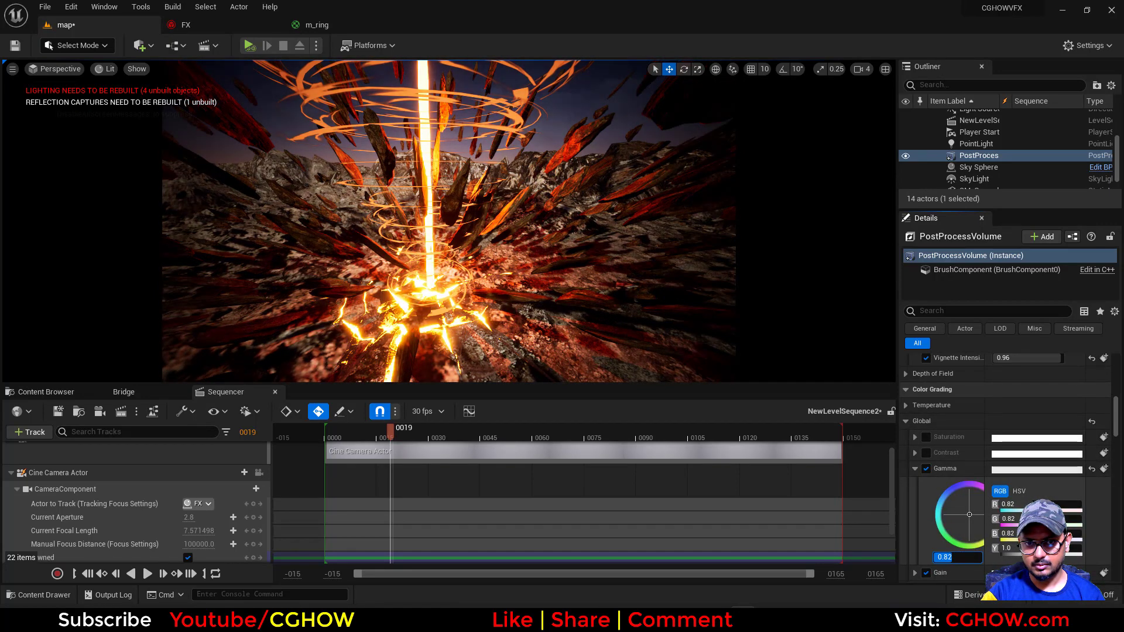
# Enable gamma, gain and offset in the PostProcessVolume's Shadows color grading
pyautogui.scroll(-5, 963, 496)
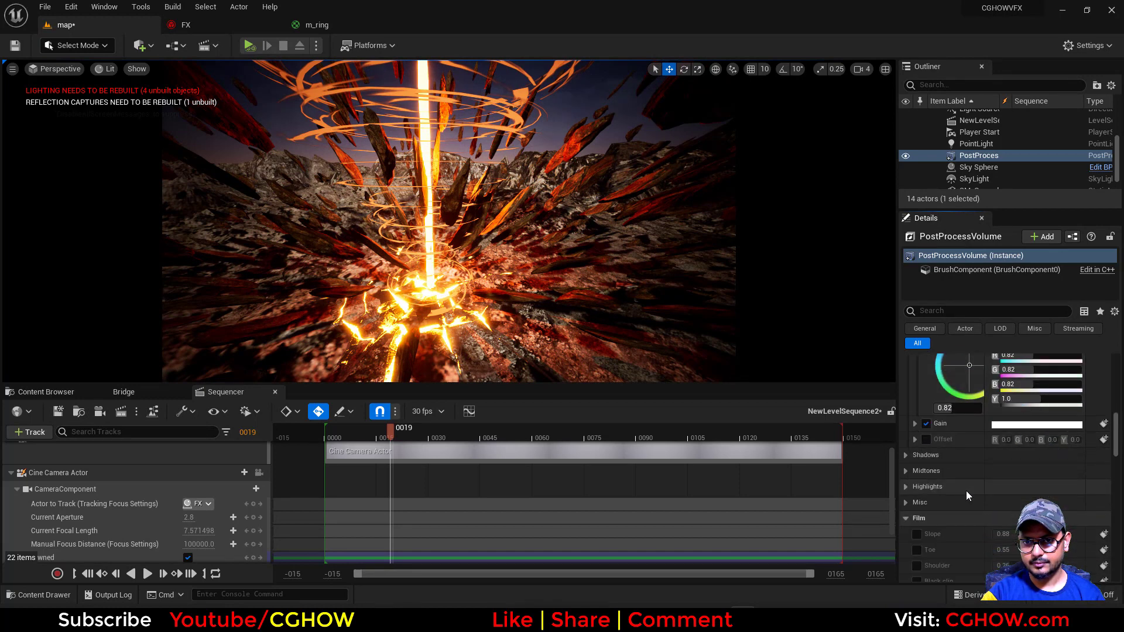
pyautogui.click(907, 455)
pyautogui.scroll(-1, 978, 487)
pyautogui.scroll(-1, 978, 487)
pyautogui.click(926, 446)
pyautogui.click(926, 462)
pyautogui.click(926, 477)
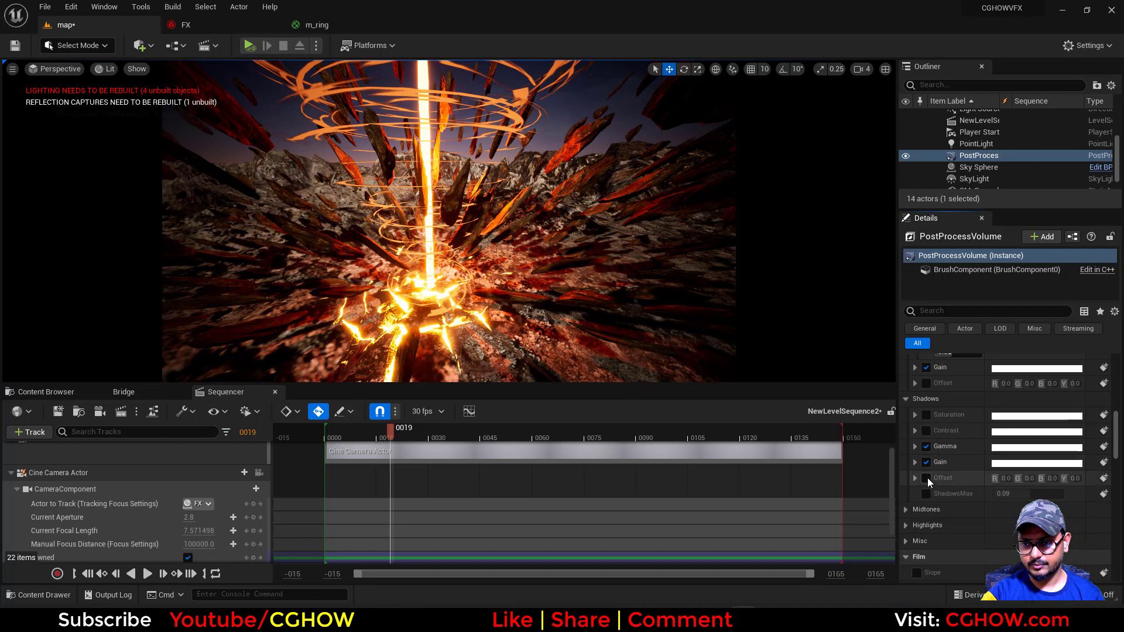
# Set the Shadows gamma to 1.26 and the Shadows gain to 0.92 on the PostProcessVolume
pyautogui.click(915, 479)
pyautogui.click(915, 462)
pyautogui.click(916, 446)
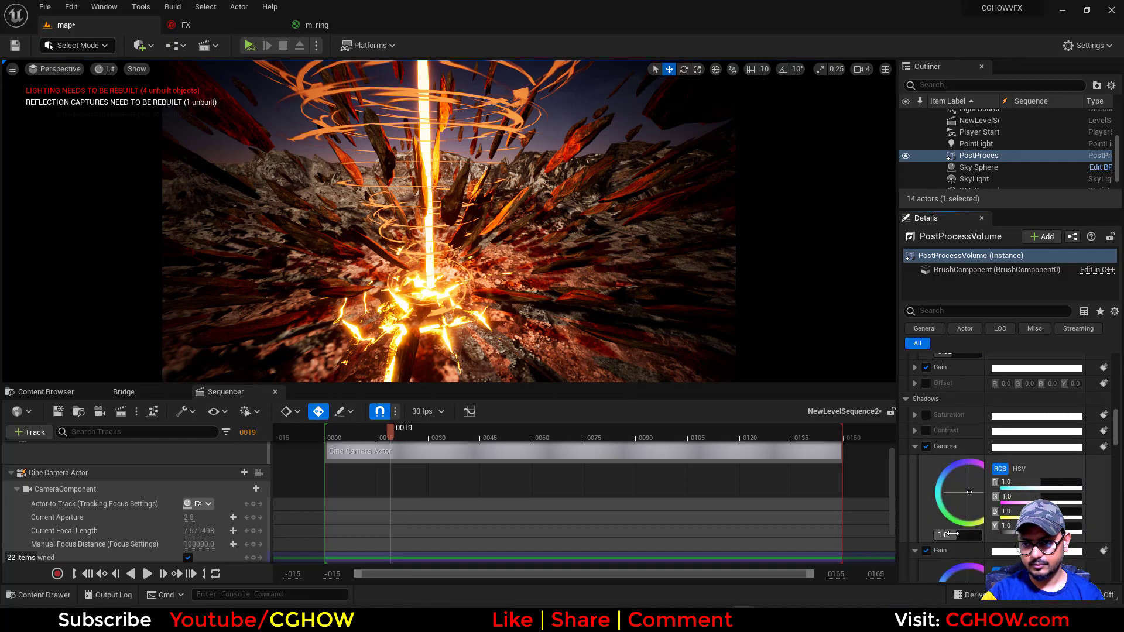
pyautogui.moveTo(948, 534)
pyautogui.mouseDown()
pyautogui.moveTo(971, 534)
pyautogui.moveTo(958, 535)
pyautogui.mouseUp()
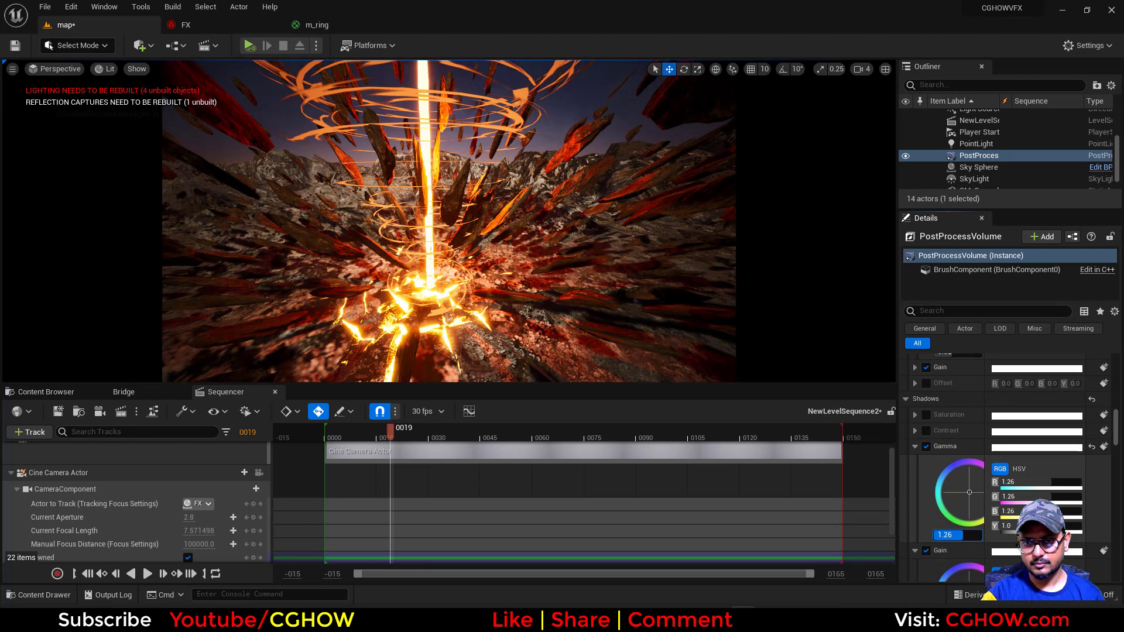
pyautogui.scroll(-4, 966, 527)
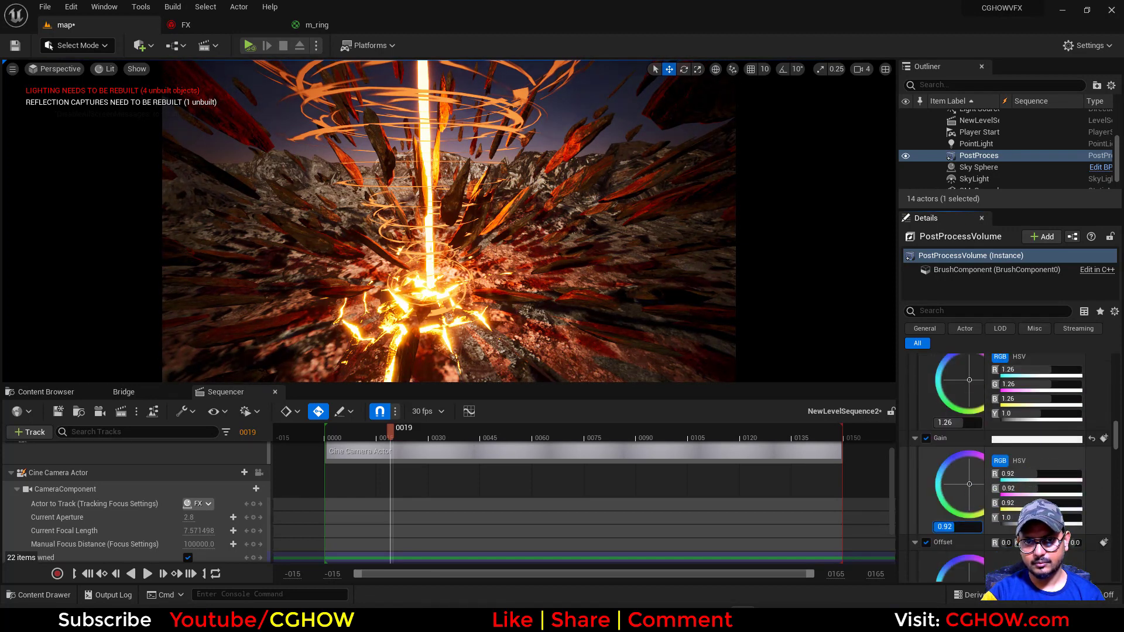
pyautogui.scroll(-7, 993, 466)
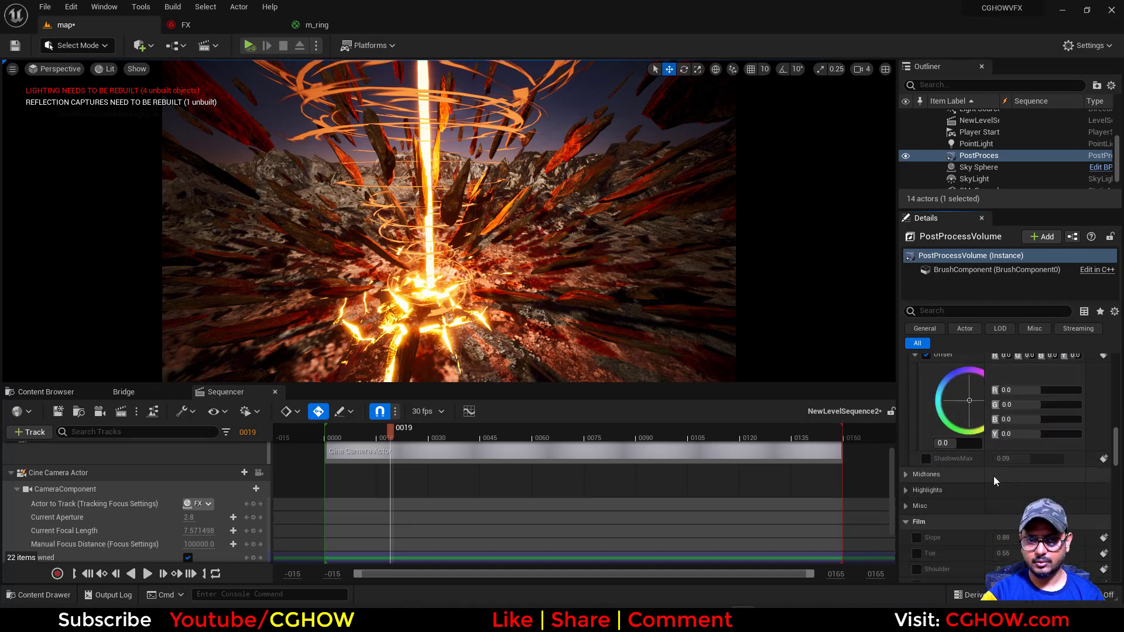
# Compare the scene with the Cataclysm Crater reference artwork in the browser and return to Unreal Engine
pyautogui.scroll(10, 995, 468)
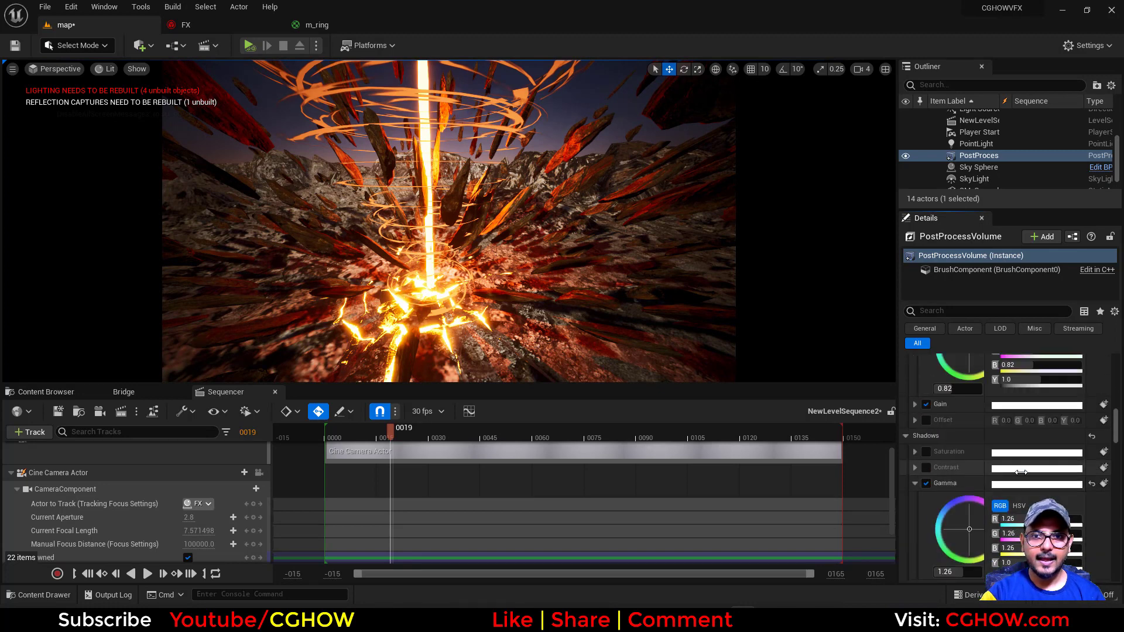
pyautogui.scroll(5, 1021, 473)
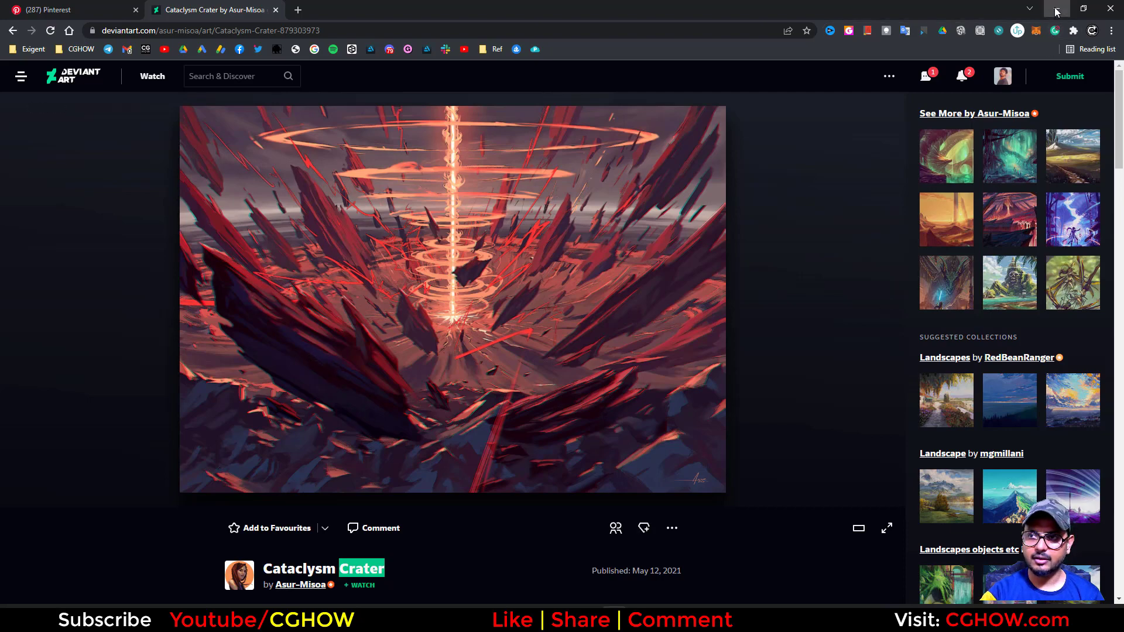
pyautogui.click(1057, 10)
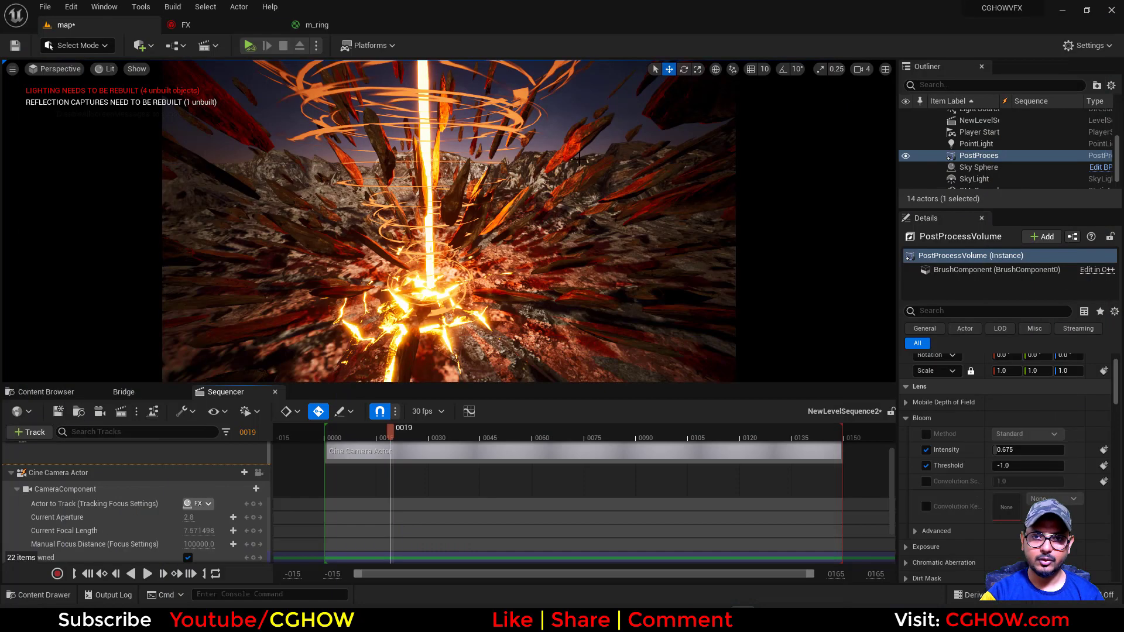
# Select the rocks emitter's Mesh Renderer in the FX Niagara system and locate its stone mesh in the Content Browser
pyautogui.click(186, 24)
pyautogui.moveTo(141, 455); pyautogui.dragTo(158, 455, button='right')
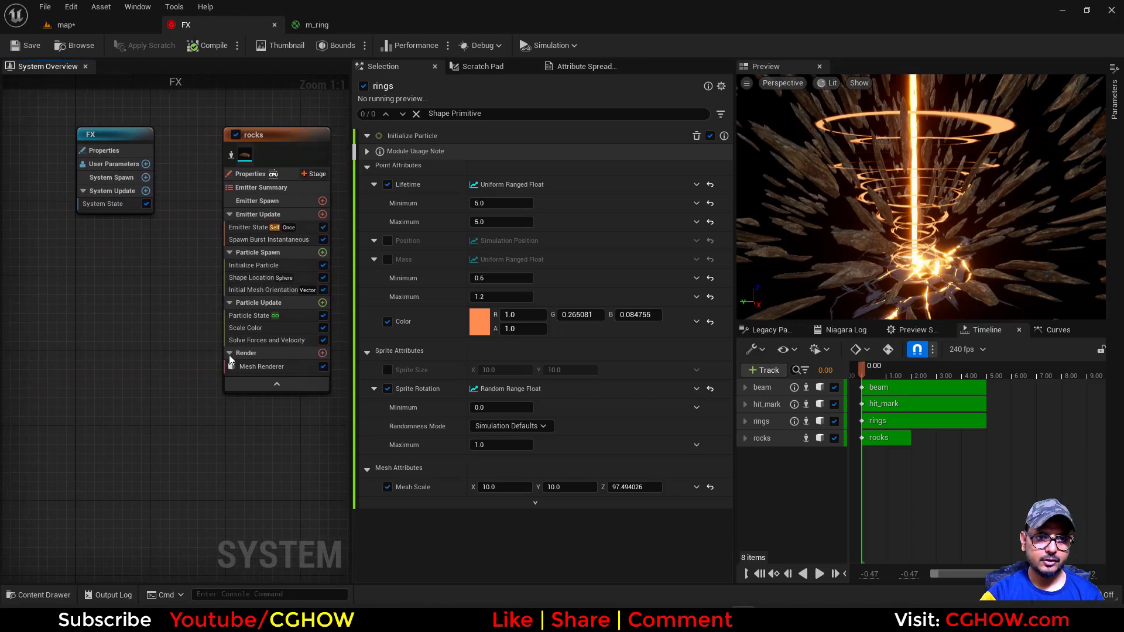
pyautogui.click(262, 366)
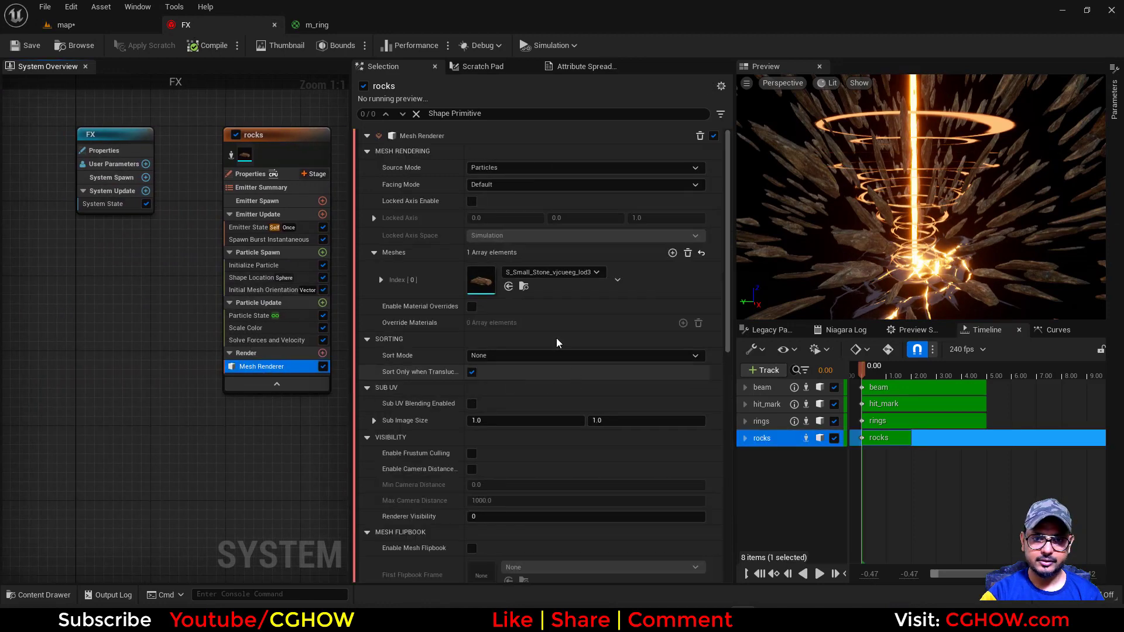
pyautogui.click(523, 287)
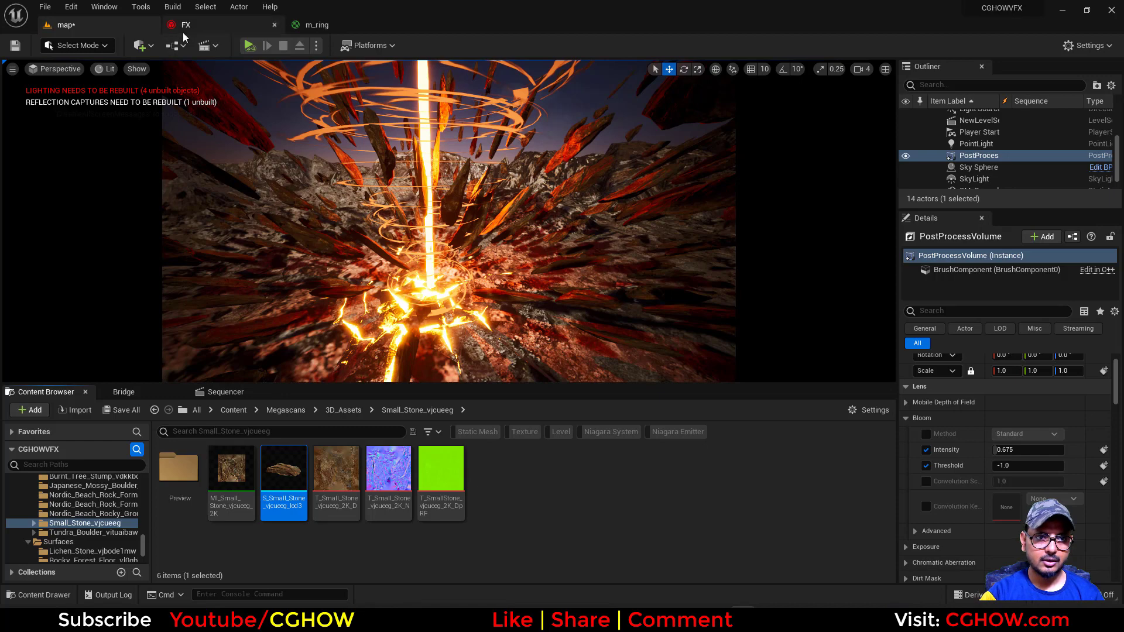
pyautogui.click(185, 25)
pyautogui.click(66, 24)
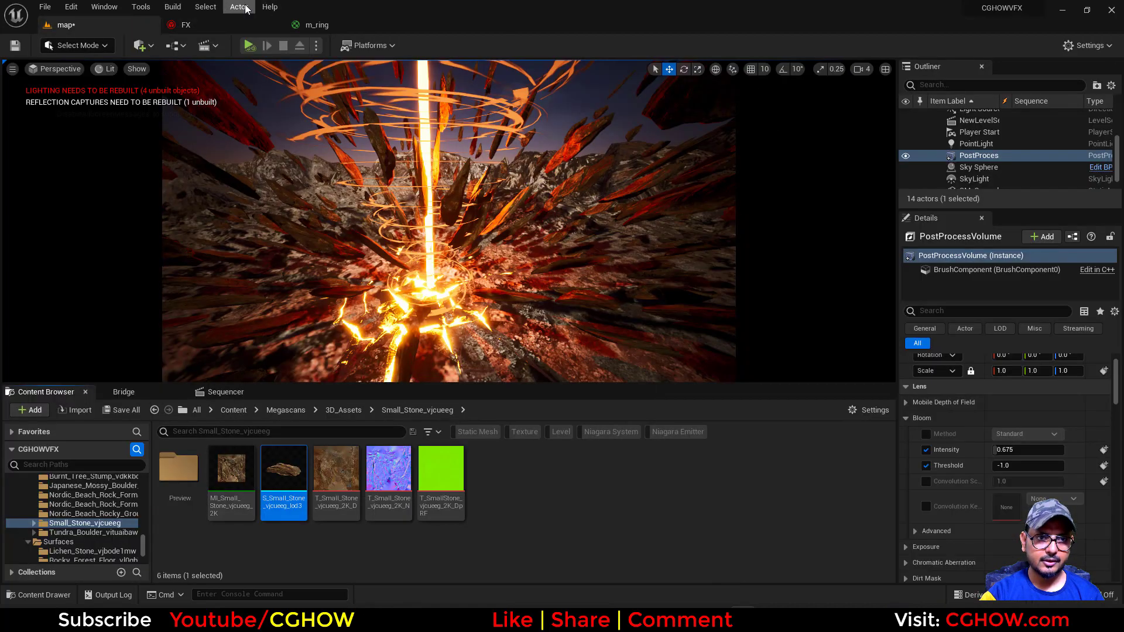
pyautogui.click(185, 25)
# Enable material overrides on the rocks Mesh Renderer and add one override material element
pyautogui.click(471, 306)
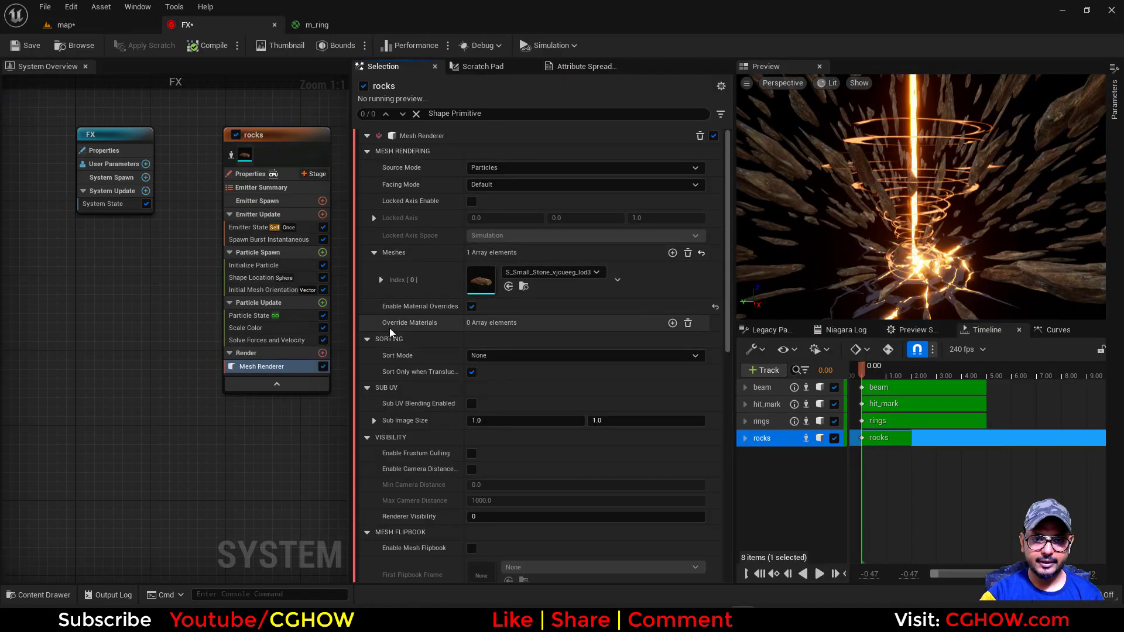
pyautogui.click(672, 323)
pyautogui.click(656, 356)
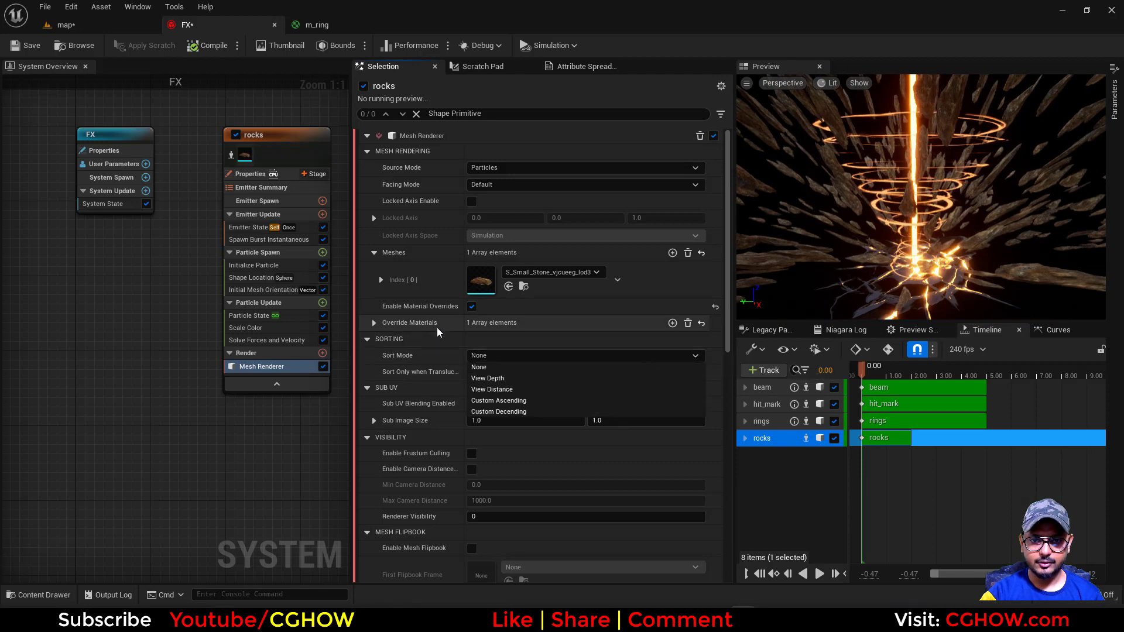
pyautogui.click(373, 323)
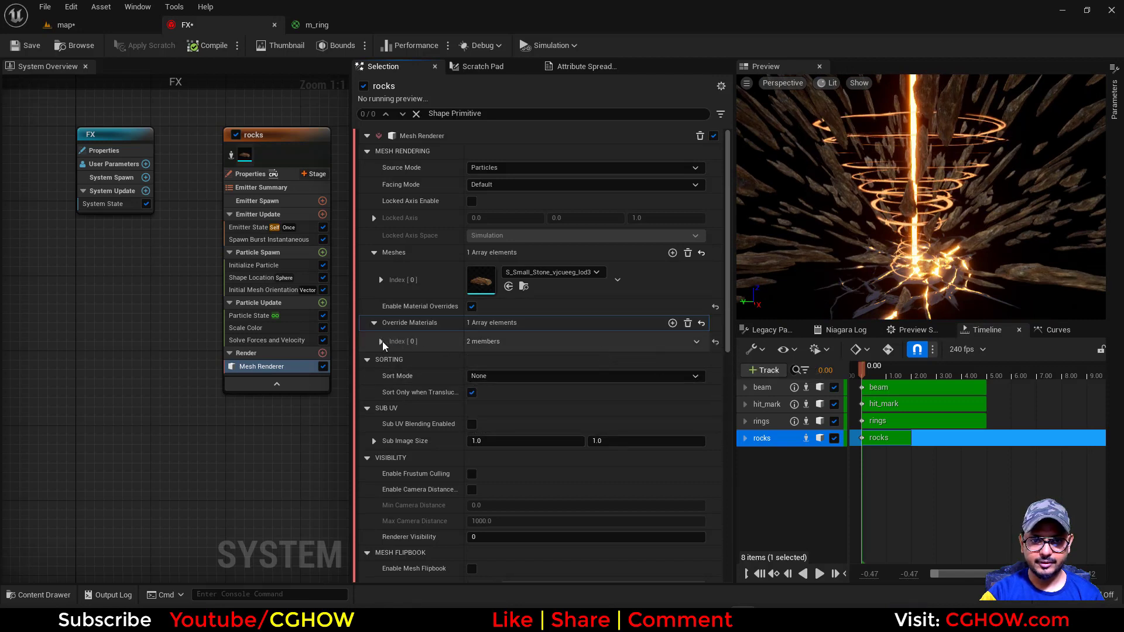
pyautogui.click(381, 342)
# Assign the floor material as the rocks emitter's explicit override material and check the result in the level
pyautogui.click(628, 366)
pyautogui.write('f')
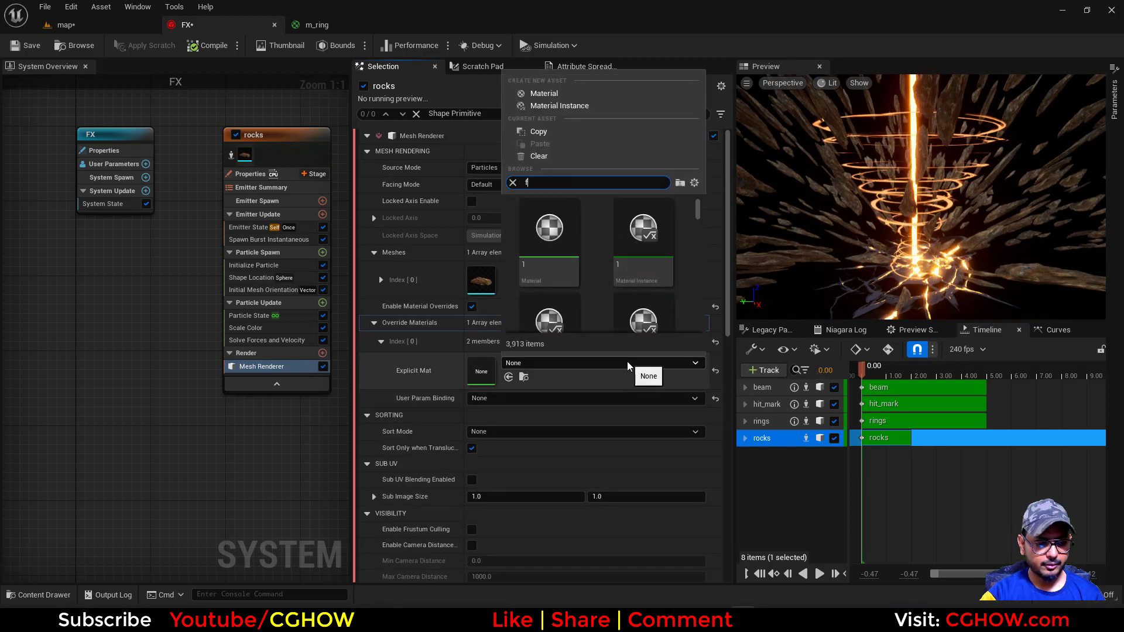
pyautogui.write('loor')
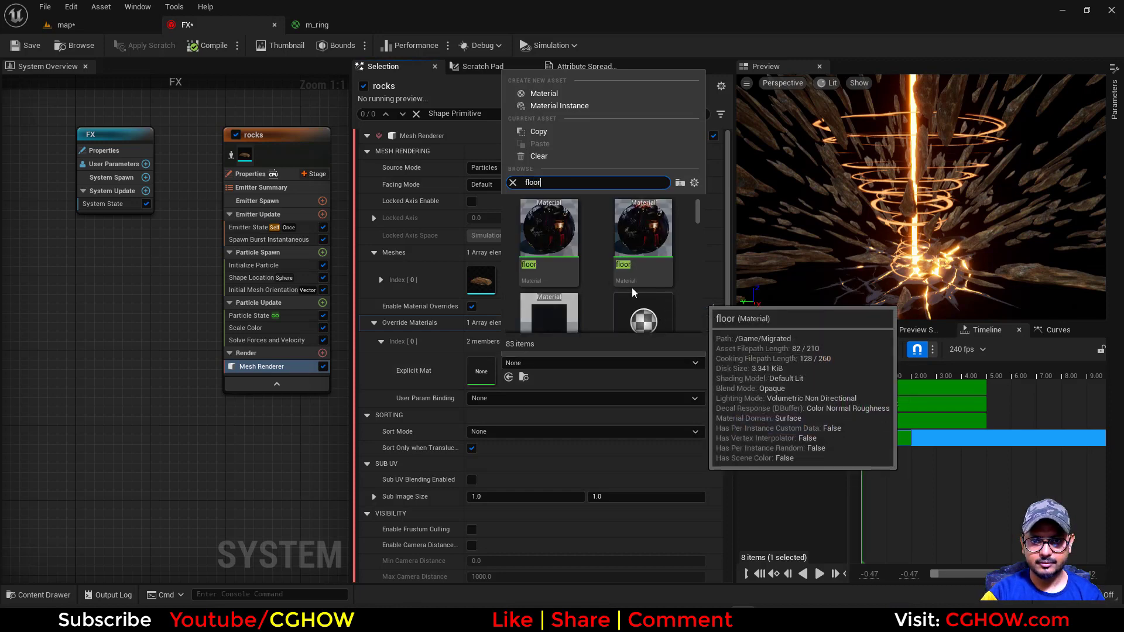
pyautogui.click(545, 303)
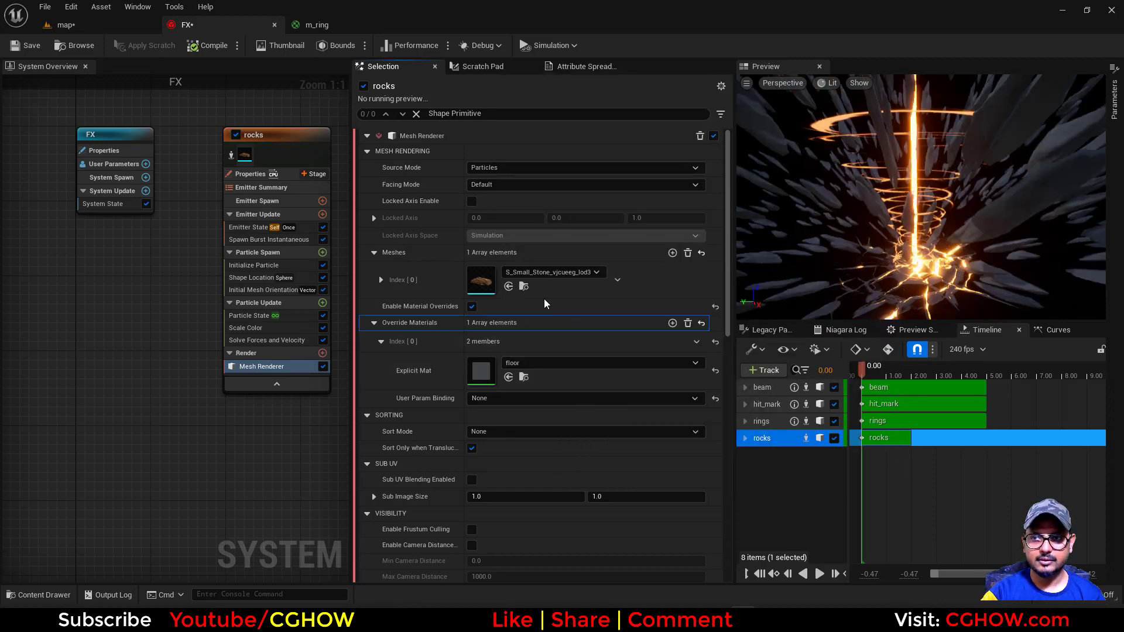
pyautogui.click(147, 25)
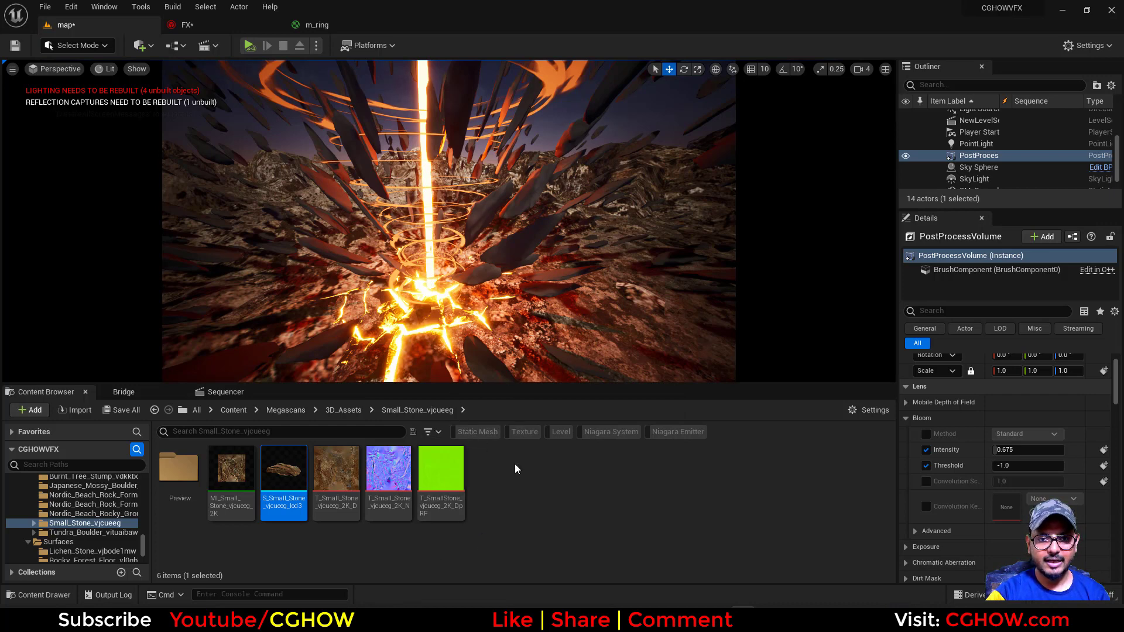
# Create a new material named m_rocks in the Crater folder and open it for editing
pyautogui.rightClick(542, 486)
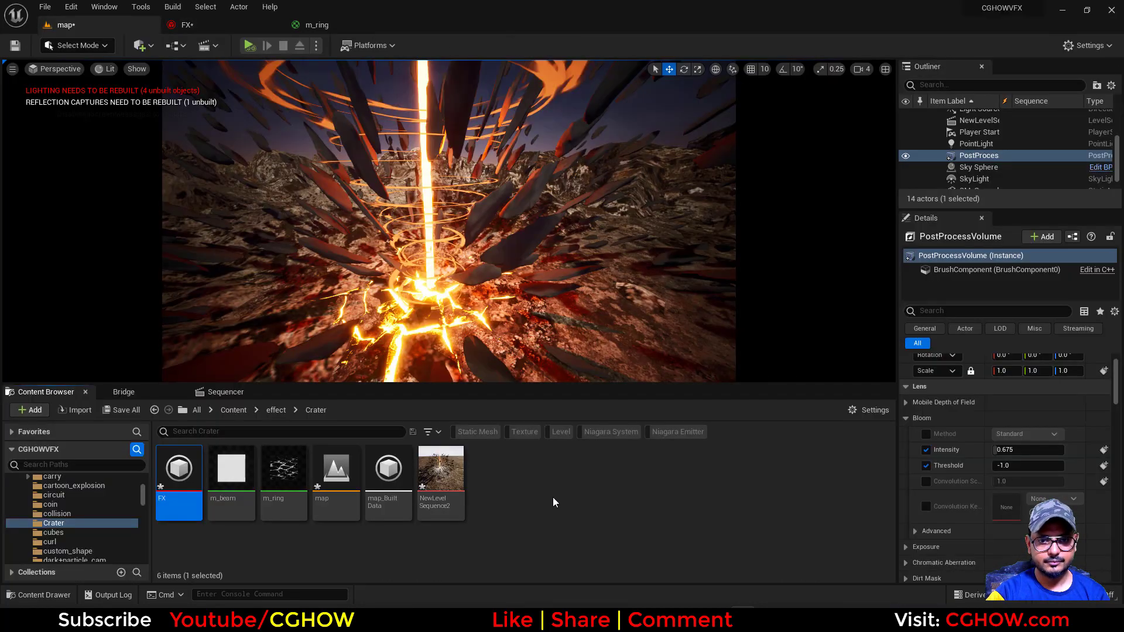
pyautogui.rightClick(552, 497)
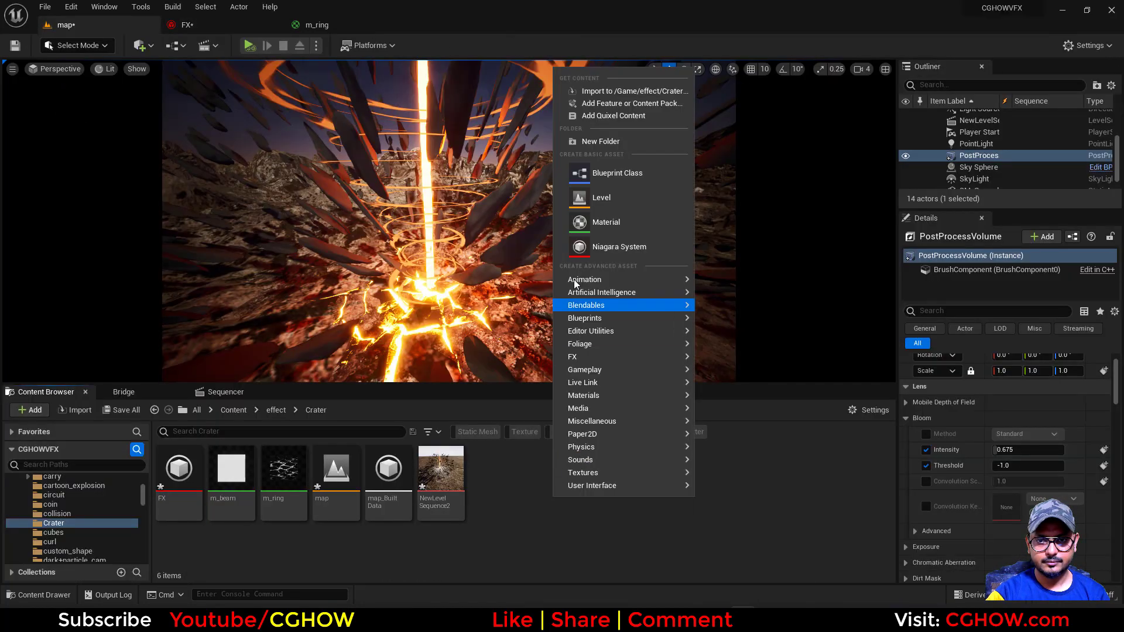
pyautogui.click(605, 222)
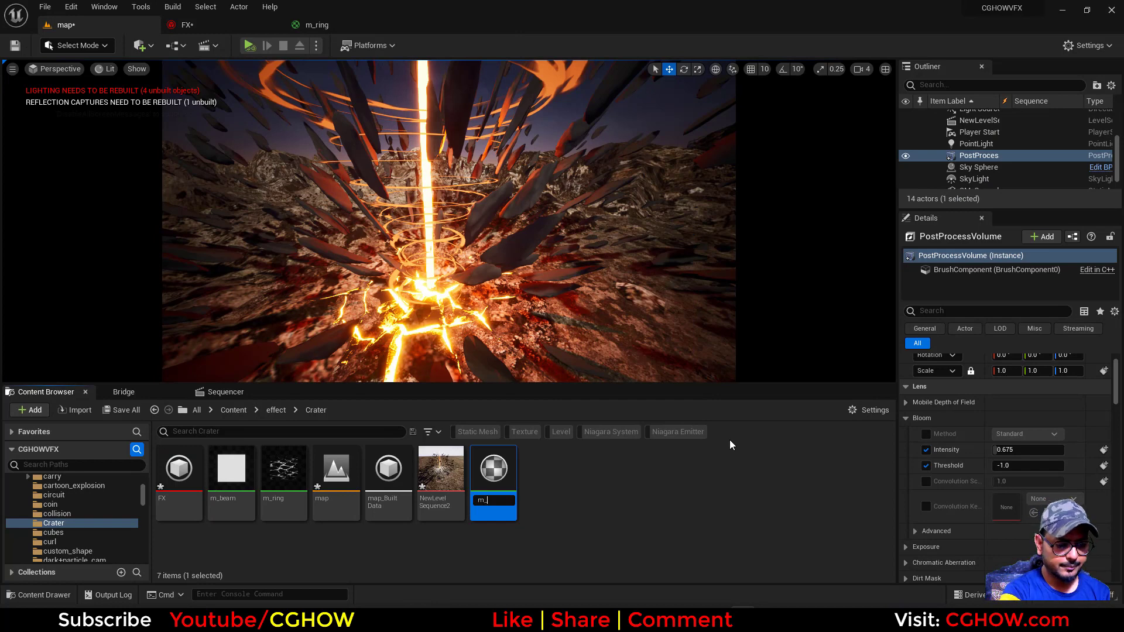
pyautogui.press('Return')
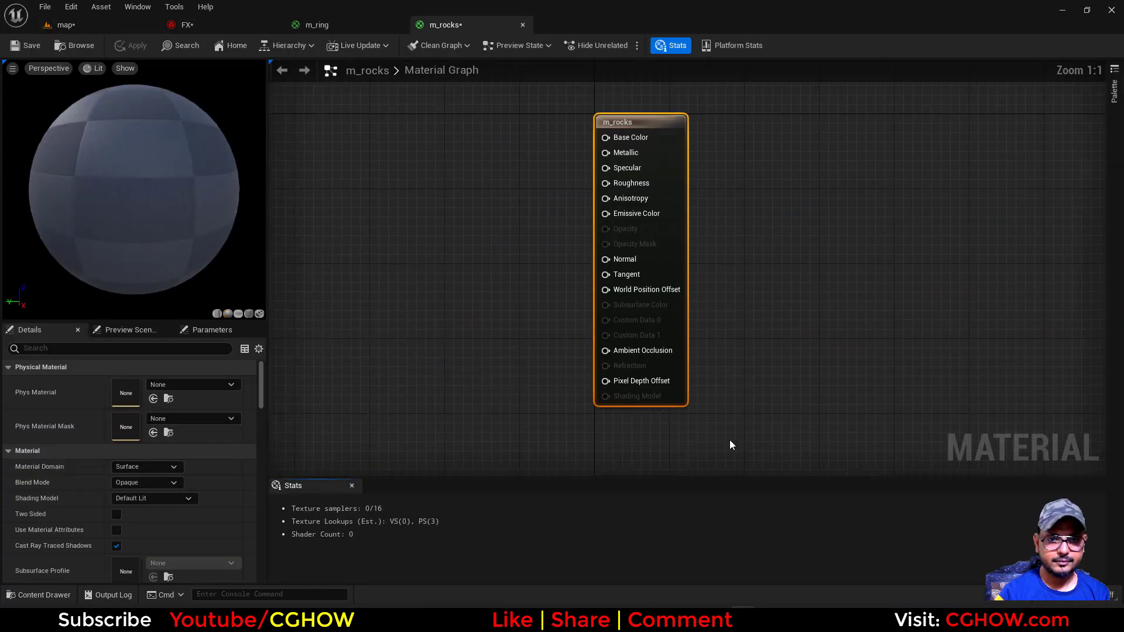
# Add a Texture Sample node to the m_rocks graph and assign the noise_blur texture to it
pyautogui.click(467, 272)
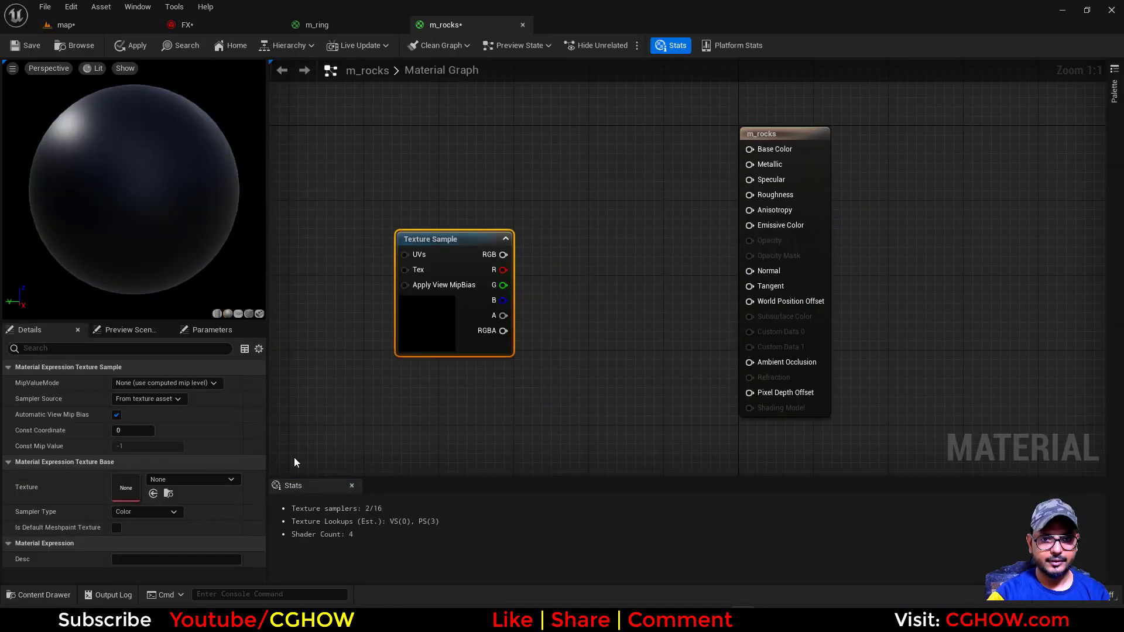
pyautogui.click(192, 479)
pyautogui.write('blur')
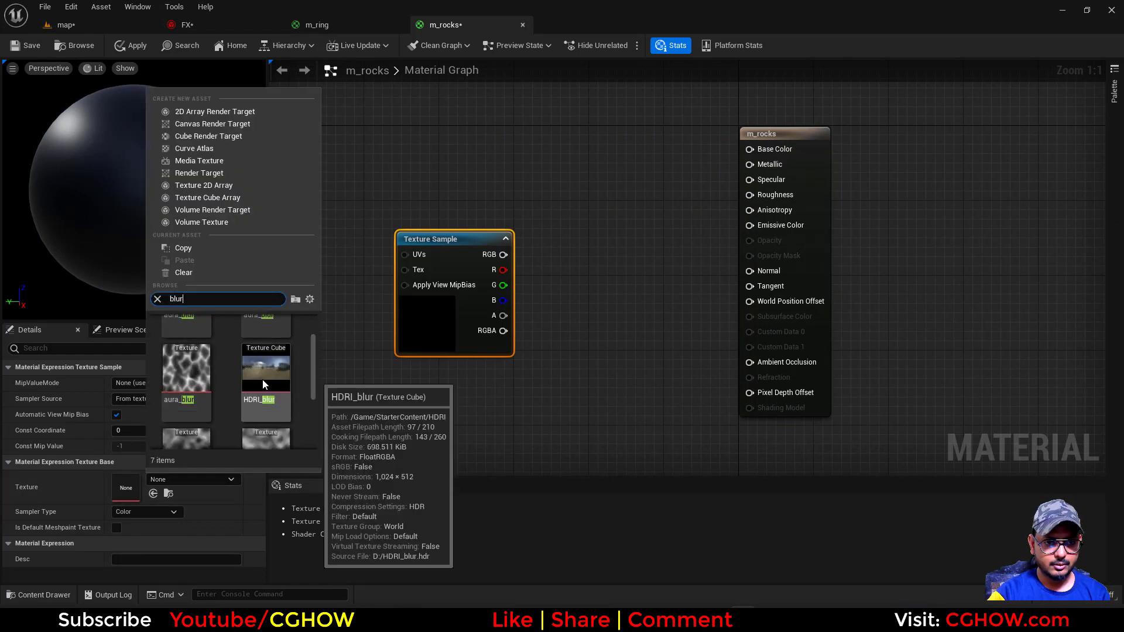
pyautogui.scroll(-1, 263, 379)
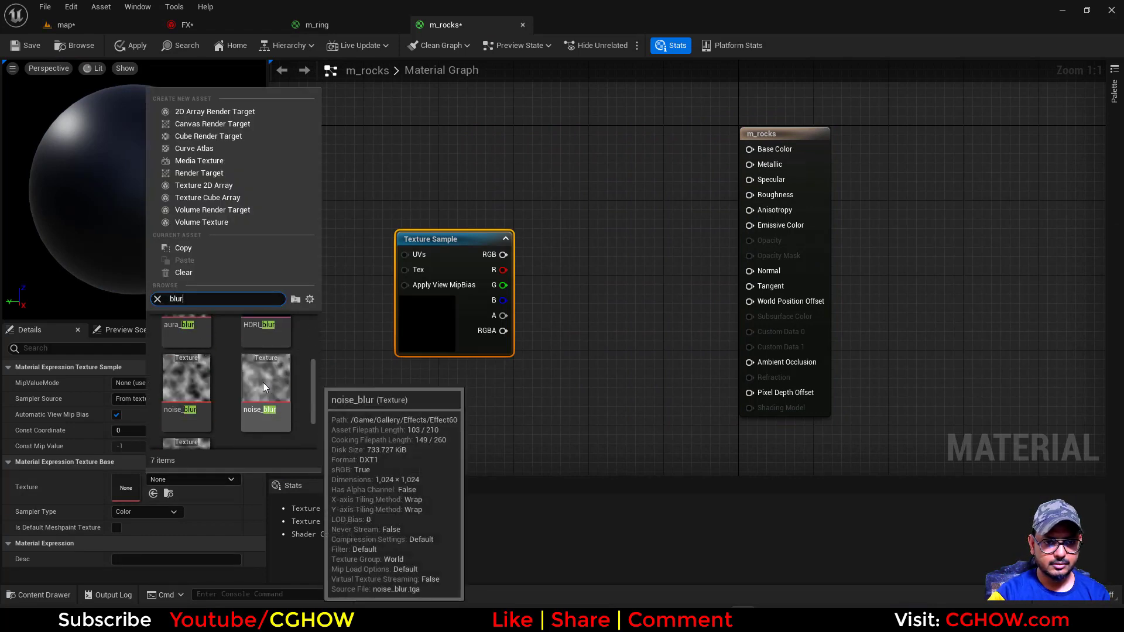
pyautogui.click(262, 382)
# Add a Particle Color node to the m_rocks graph and place it above the Texture Sample node
pyautogui.rightClick(484, 230)
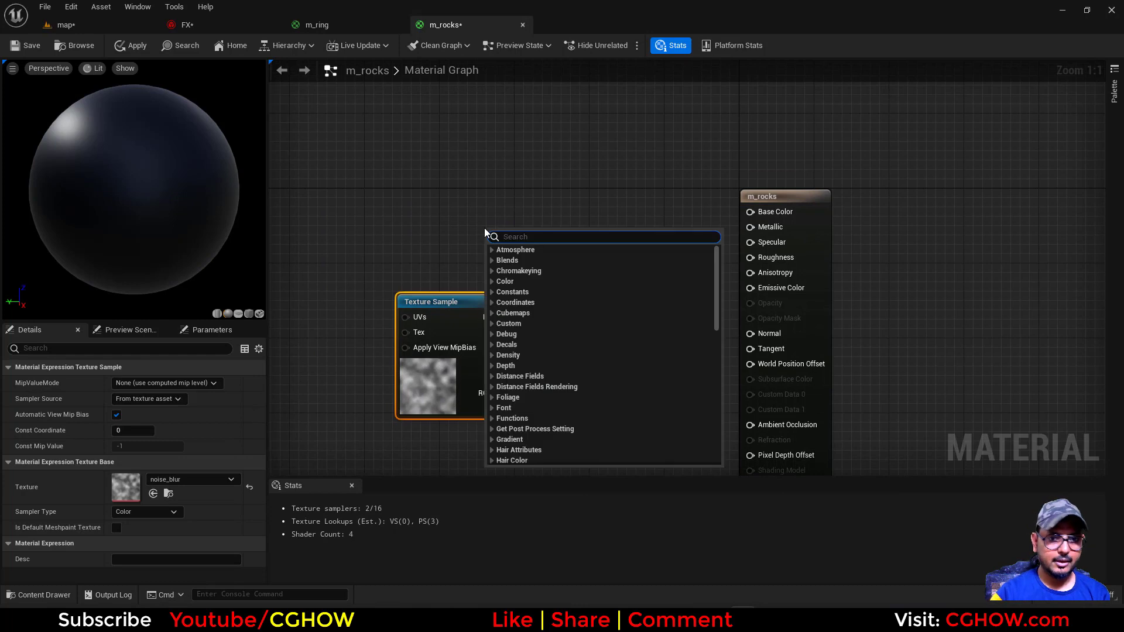
pyautogui.write('parti')
pyautogui.press('Return')
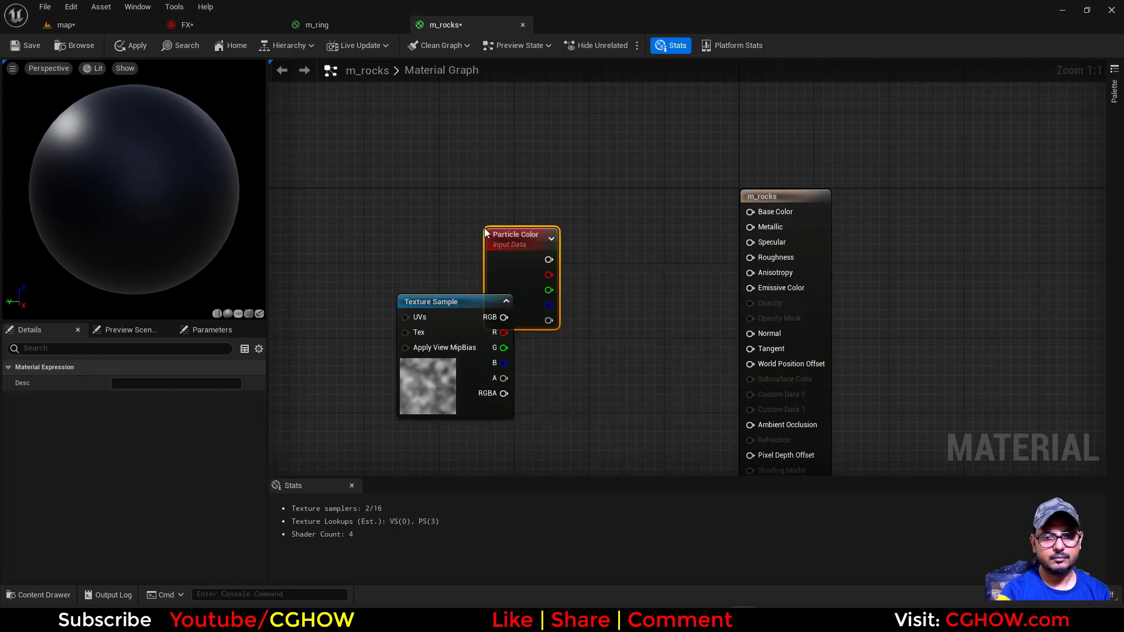
pyautogui.moveTo(485, 233); pyautogui.dragTo(441, 168)
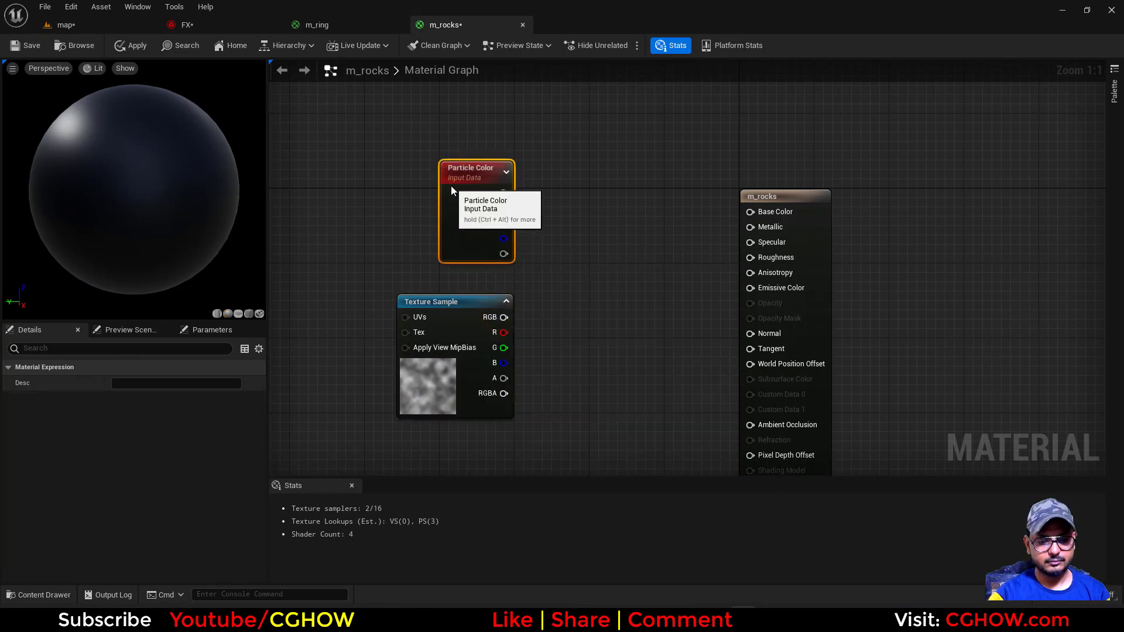
# Multiply Particle Color by the texture's red channel, feed the product into Base Color, and make the material two-sided
pyautogui.click(570, 247)
pyautogui.moveTo(503, 332); pyautogui.dragTo(573, 280)
pyautogui.moveTo(503, 193); pyautogui.dragTo(578, 269)
pyautogui.moveTo(753, 288); pyautogui.dragTo(753, 212)
pyautogui.click(744, 239)
pyautogui.click(116, 439)
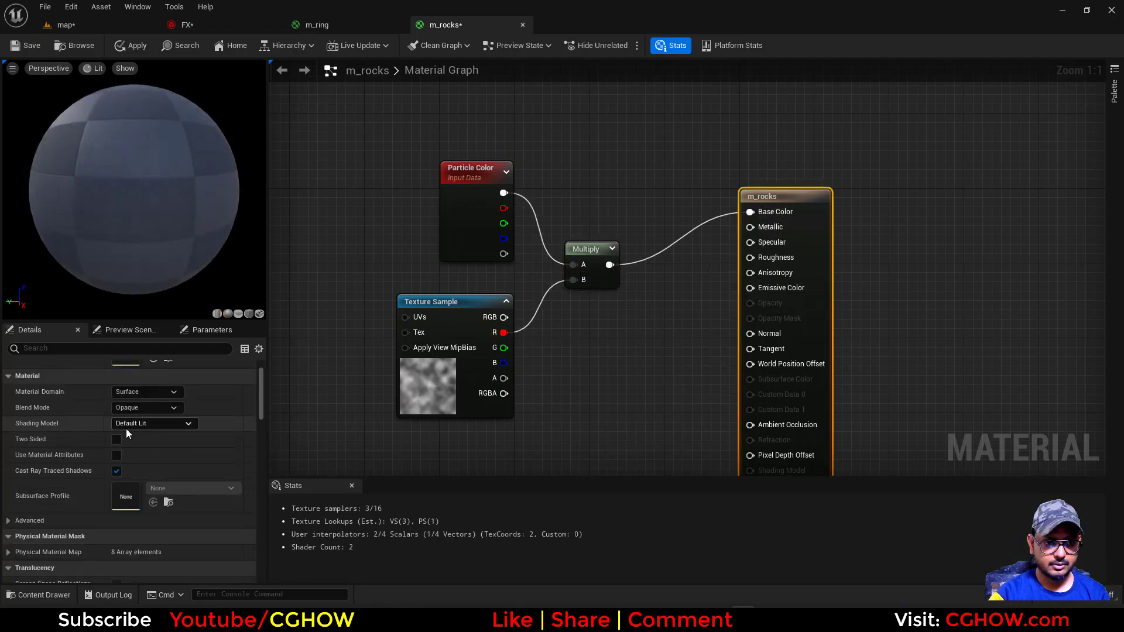
# Connect a constant of 1 to Roughness and a constant of 0 to Specular, and save m_rocks
pyautogui.moveTo(648, 326); pyautogui.dragTo(611, 361, button='right')
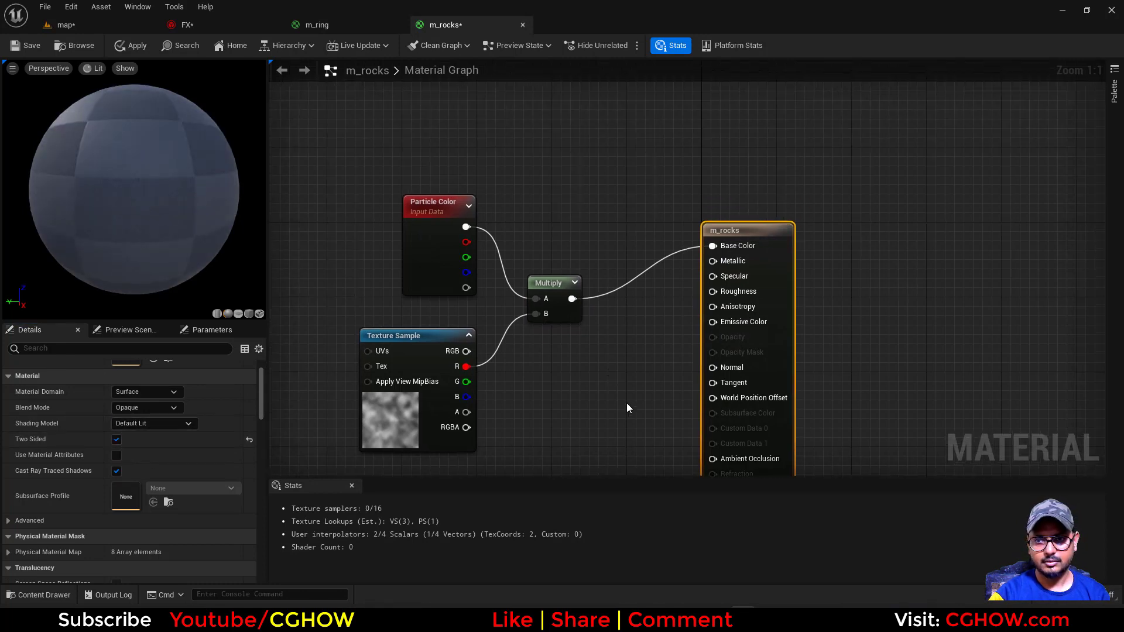
pyautogui.press('1')
pyautogui.click(582, 328)
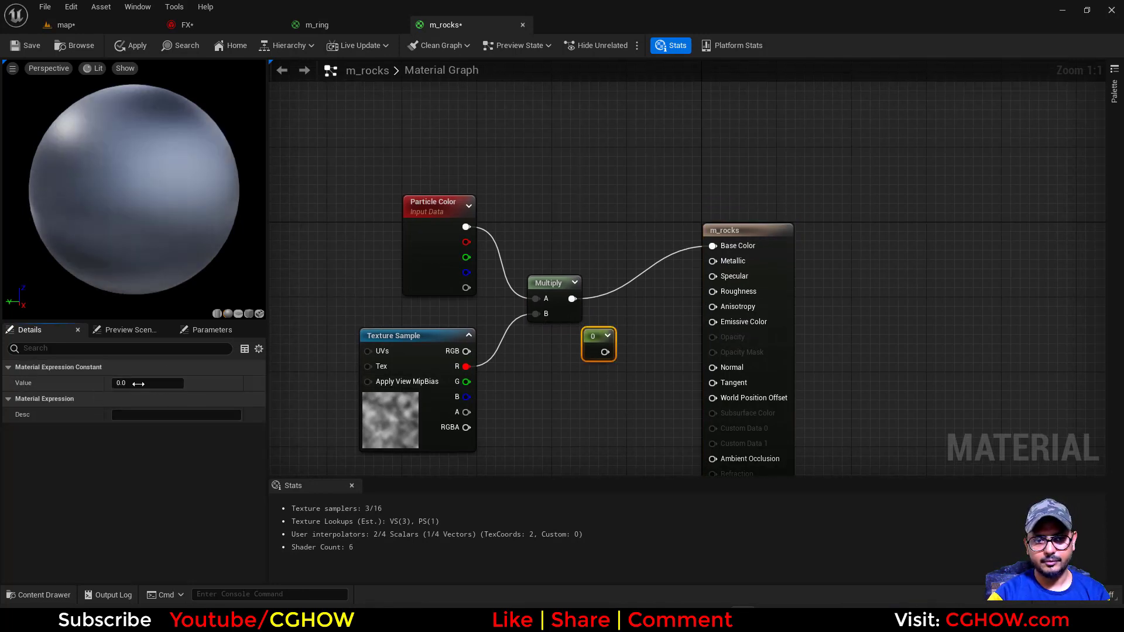
pyautogui.click(138, 383)
pyautogui.moveTo(606, 351); pyautogui.dragTo(723, 291)
pyautogui.press('1')
pyautogui.click(582, 200)
pyautogui.moveTo(606, 224); pyautogui.dragTo(729, 277)
pyautogui.moveTo(726, 328); pyautogui.dragTo(735, 276, button='right')
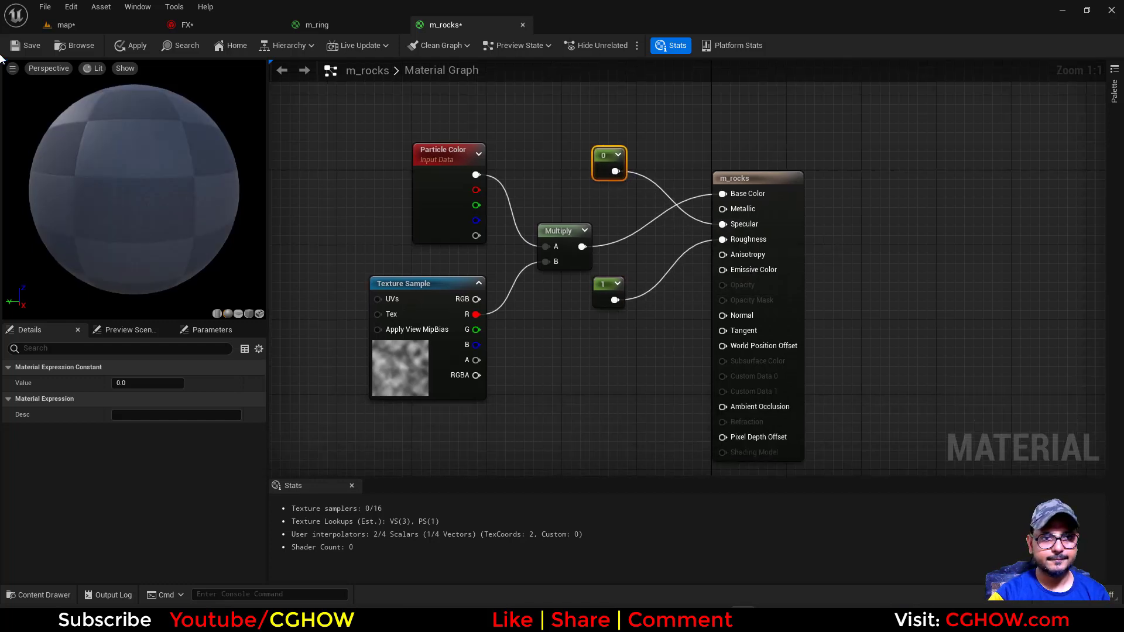
pyautogui.click(45, 29)
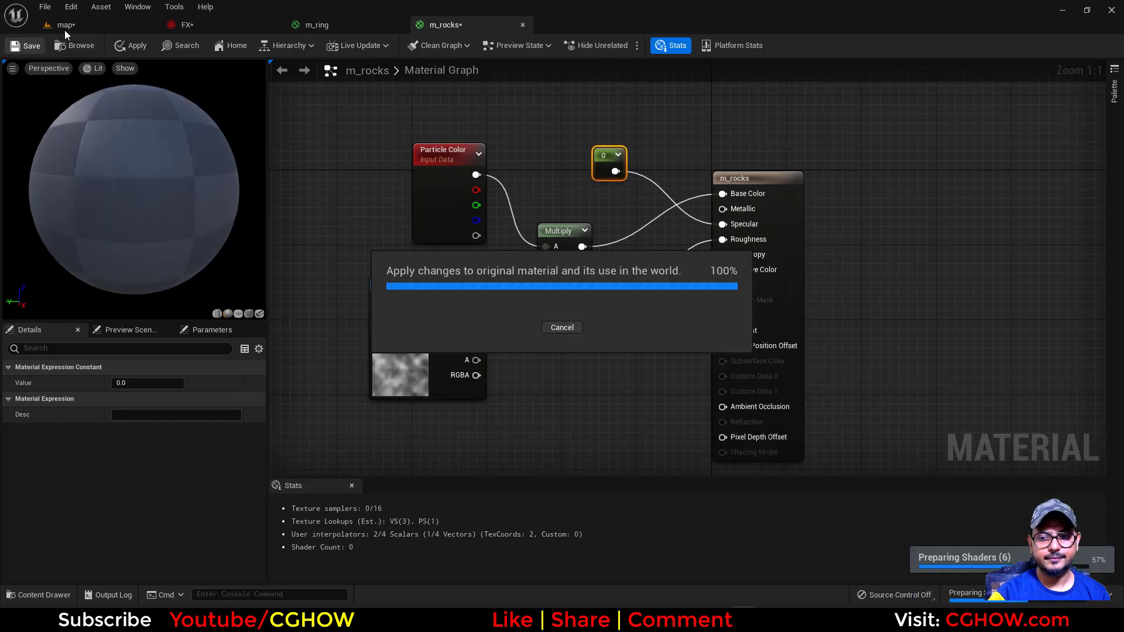
# Assign m_rocks as the explicit override material of the rocks emitter's Mesh Renderer in the FX system
pyautogui.click(88, 50)
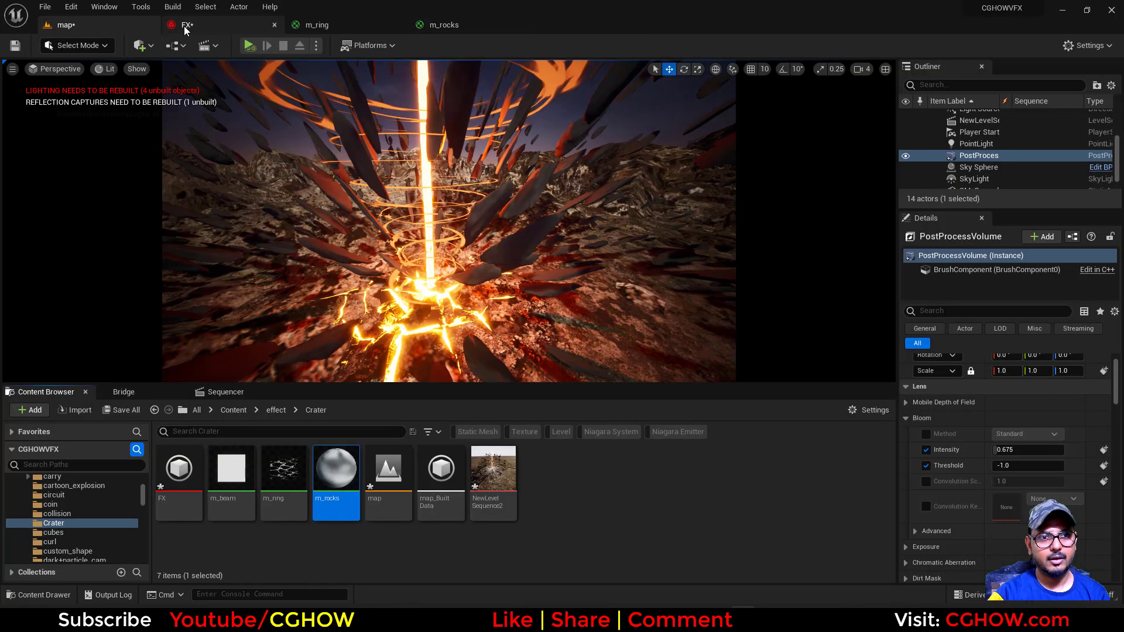
pyautogui.click(186, 24)
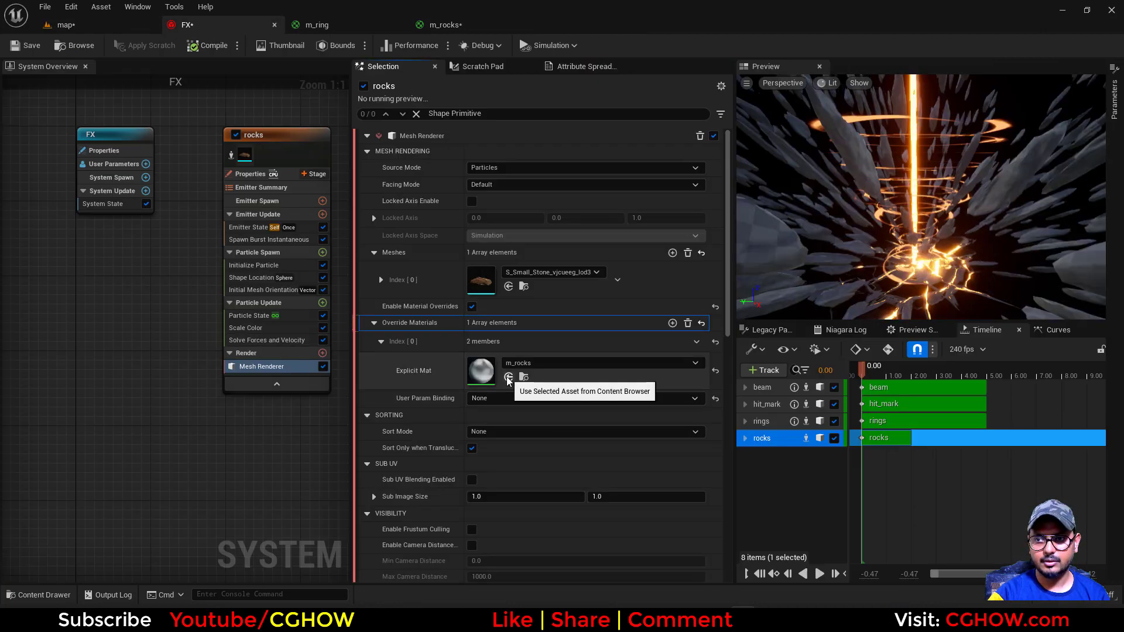
pyautogui.click(508, 377)
pyautogui.moveTo(269, 375); pyautogui.dragTo(191, 389, button='right')
pyautogui.click(175, 280)
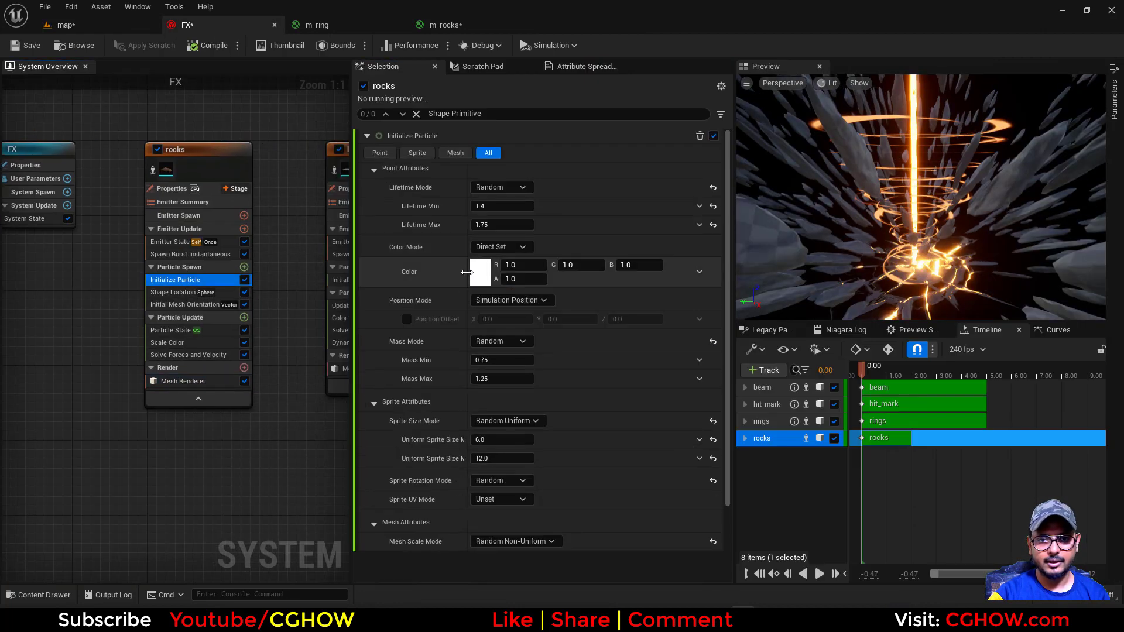
pyautogui.click(486, 279)
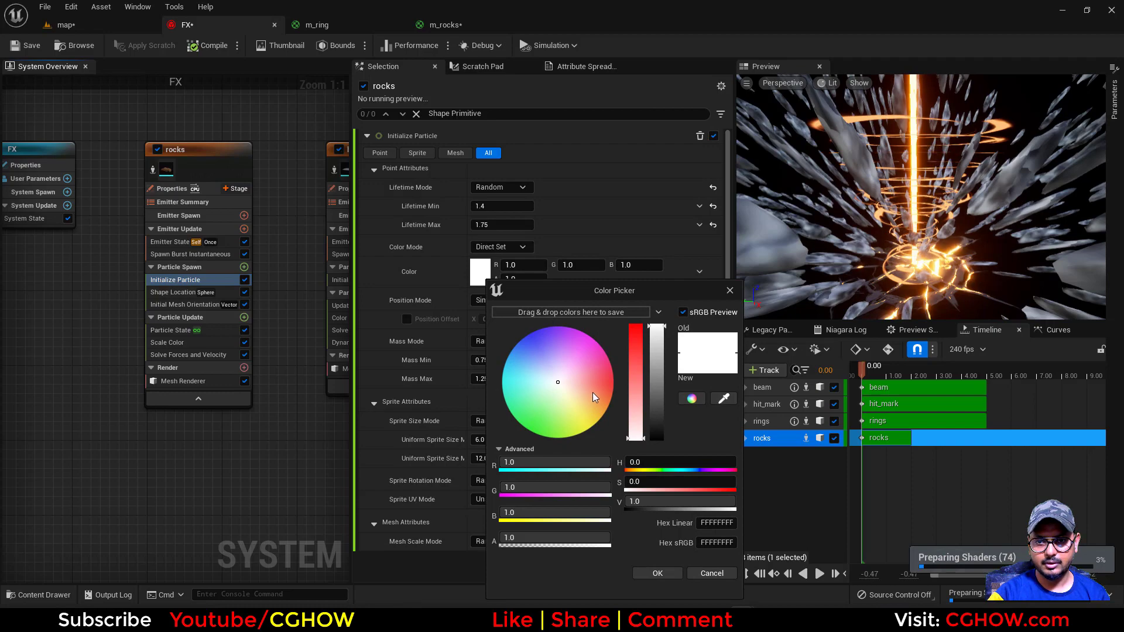
pyautogui.moveTo(595, 398); pyautogui.dragTo(635, 383)
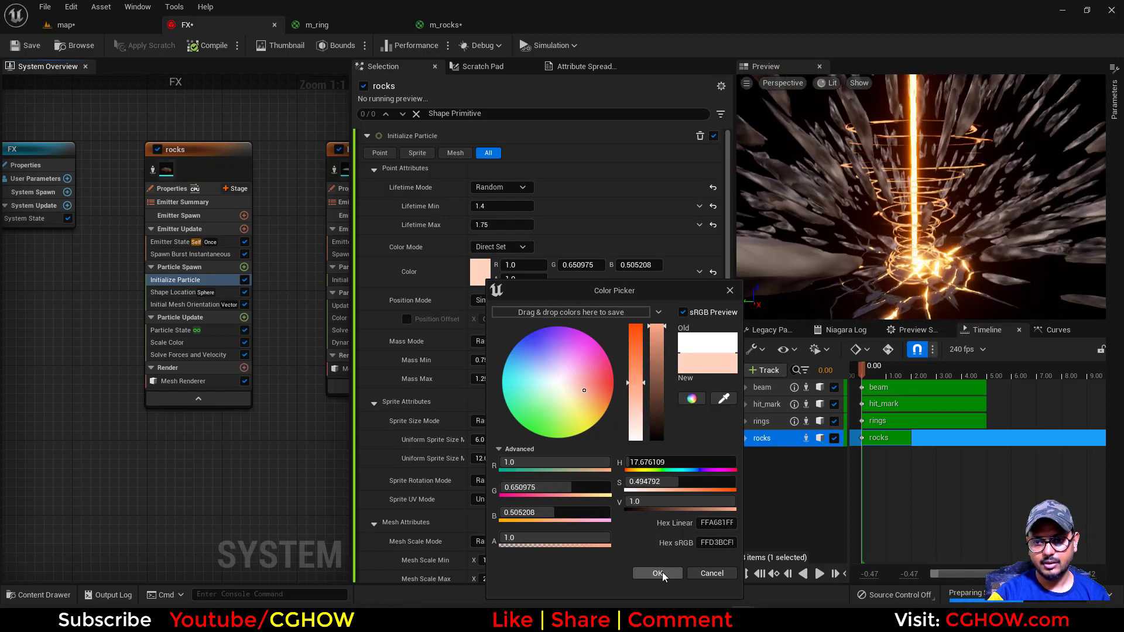
pyautogui.click(444, 25)
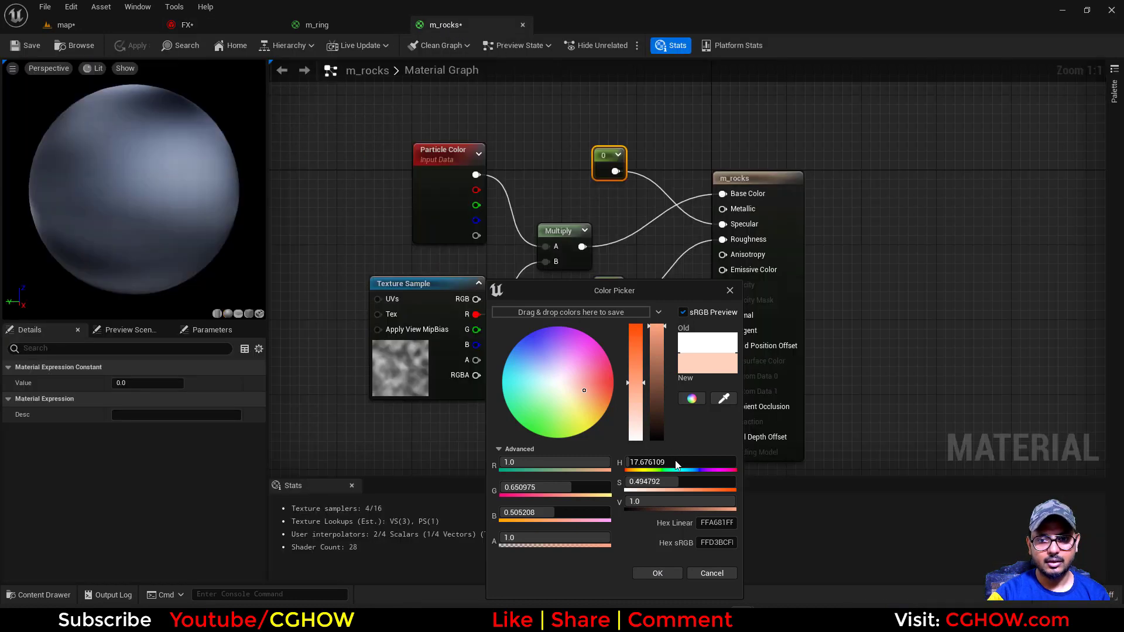
pyautogui.click(712, 574)
# Return to m_rocks and add a Texture Coordinate node and a Multiply node ahead of the Texture Sample
pyautogui.click(363, 27)
pyautogui.click(456, 26)
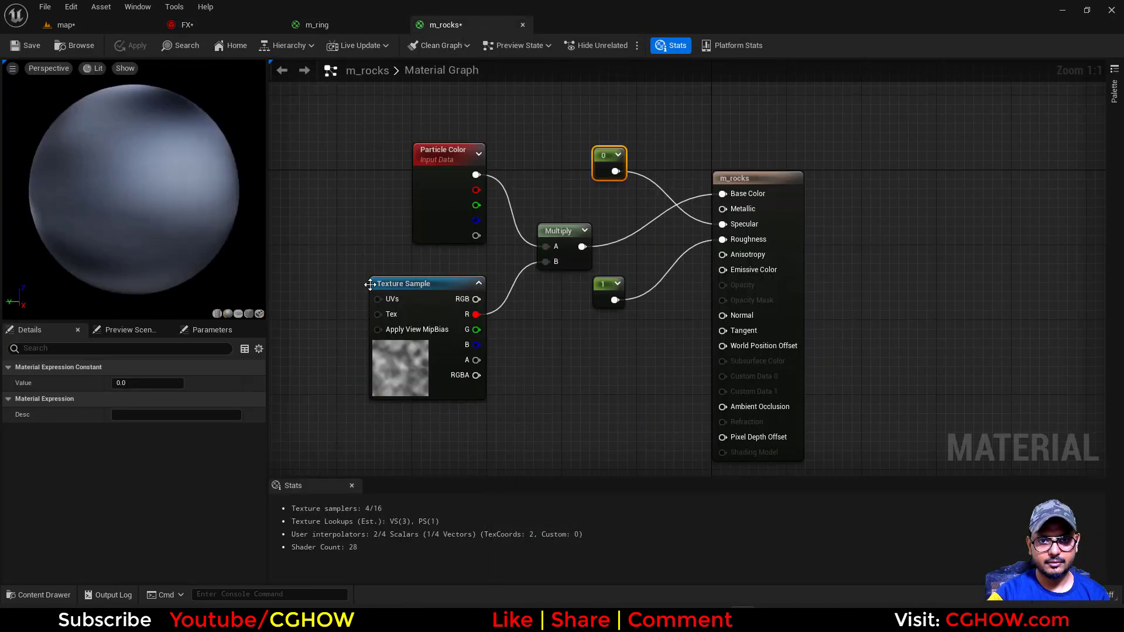
pyautogui.moveTo(368, 281); pyautogui.dragTo(542, 255, button='right')
pyautogui.moveTo(466, 269); pyautogui.dragTo(522, 274, button='right')
pyautogui.press('u')
pyautogui.click(388, 245)
pyautogui.moveTo(419, 259); pyautogui.dragTo(502, 288)
pyautogui.press('m')
pyautogui.click(505, 265)
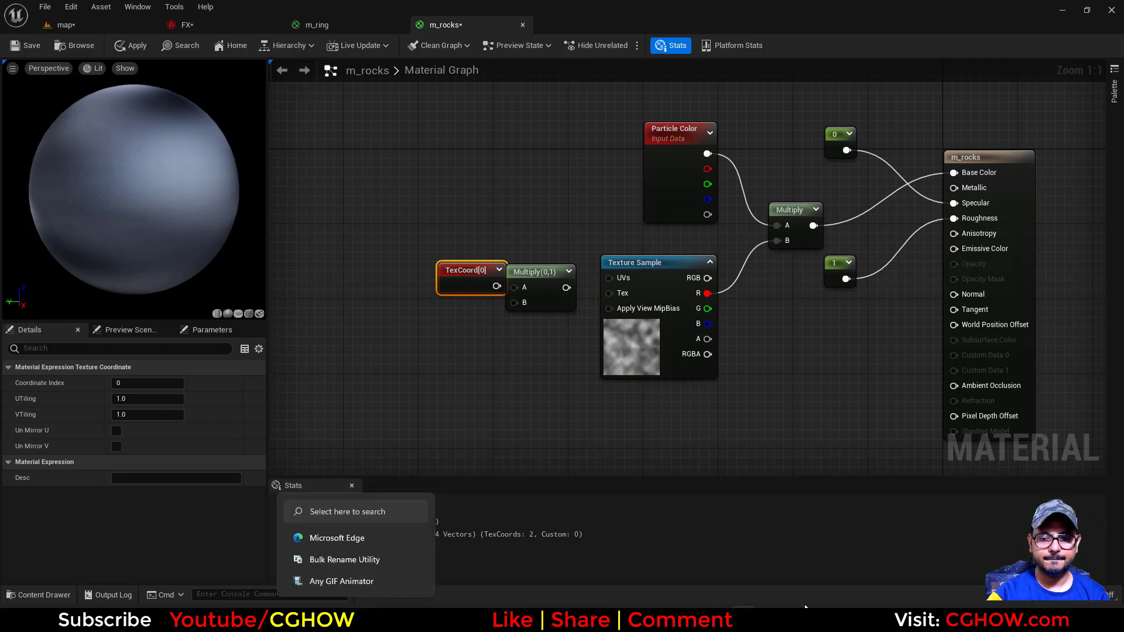
# Reposition the new Multiply node and connect a fresh Texture Coordinate node to its A input
pyautogui.click(797, 618)
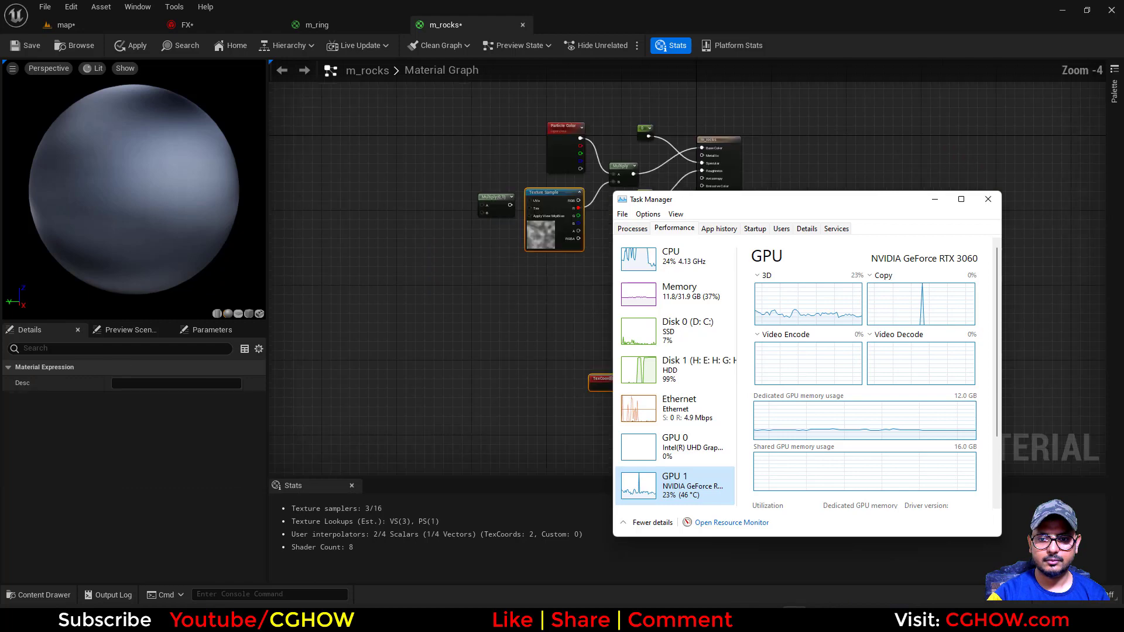
pyautogui.click(513, 290)
pyautogui.scroll(3, 496, 240)
pyautogui.moveTo(502, 185); pyautogui.dragTo(476, 192)
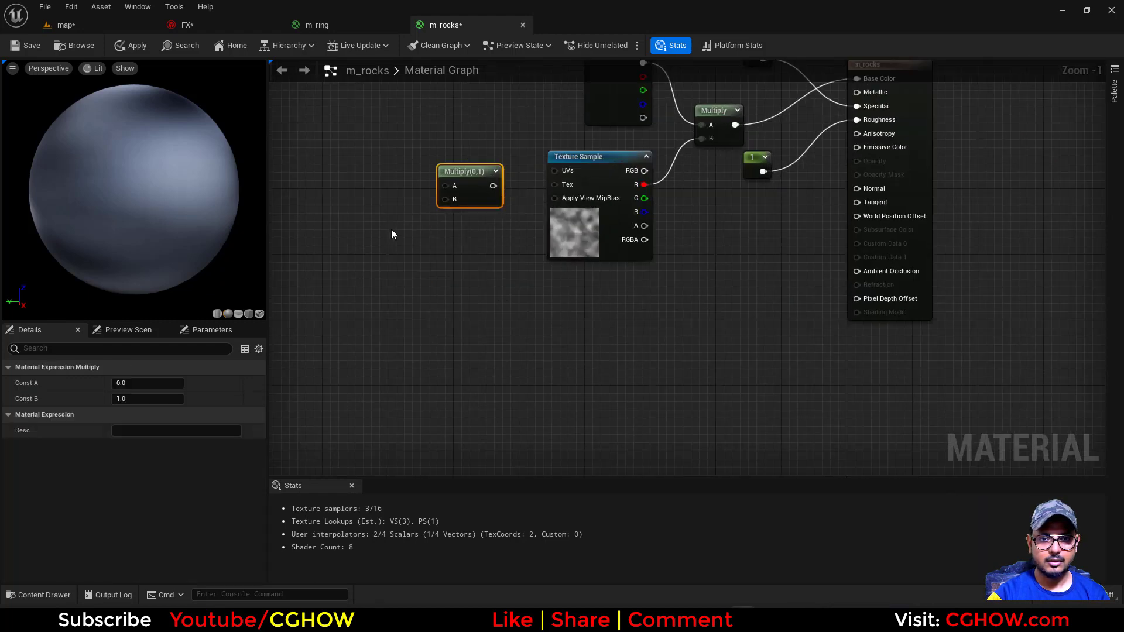
pyautogui.moveTo(391, 229); pyautogui.dragTo(470, 264, button='right')
pyautogui.click(448, 216)
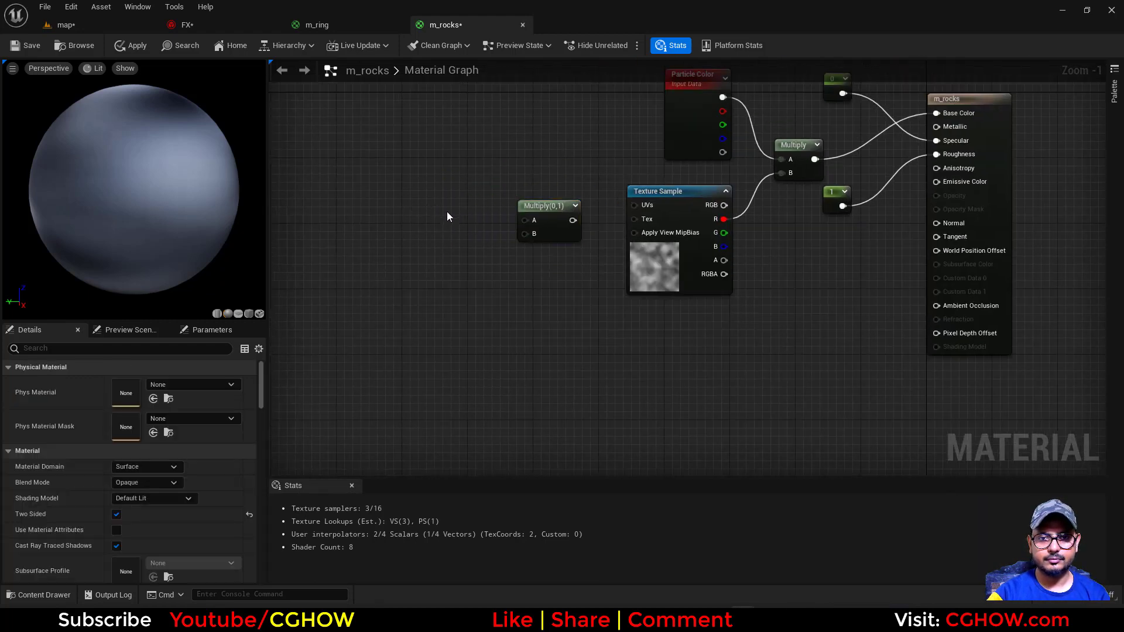
pyautogui.click(446, 202)
pyautogui.moveTo(494, 218); pyautogui.dragTo(525, 220)
# Add a Dynamic Parameter node, connect Param1 to the Multiply's B input, and feed the product into the Texture Sample's UVs
pyautogui.rightClick(451, 280)
pyautogui.write('dynamic')
pyautogui.click(487, 329)
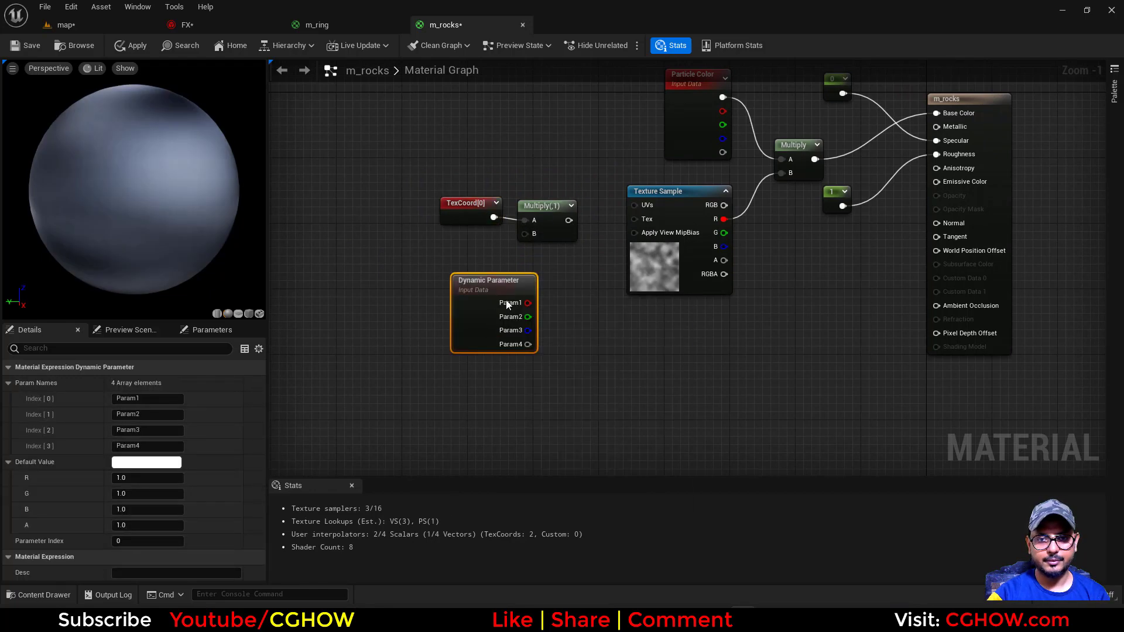
pyautogui.moveTo(528, 298); pyautogui.dragTo(635, 204)
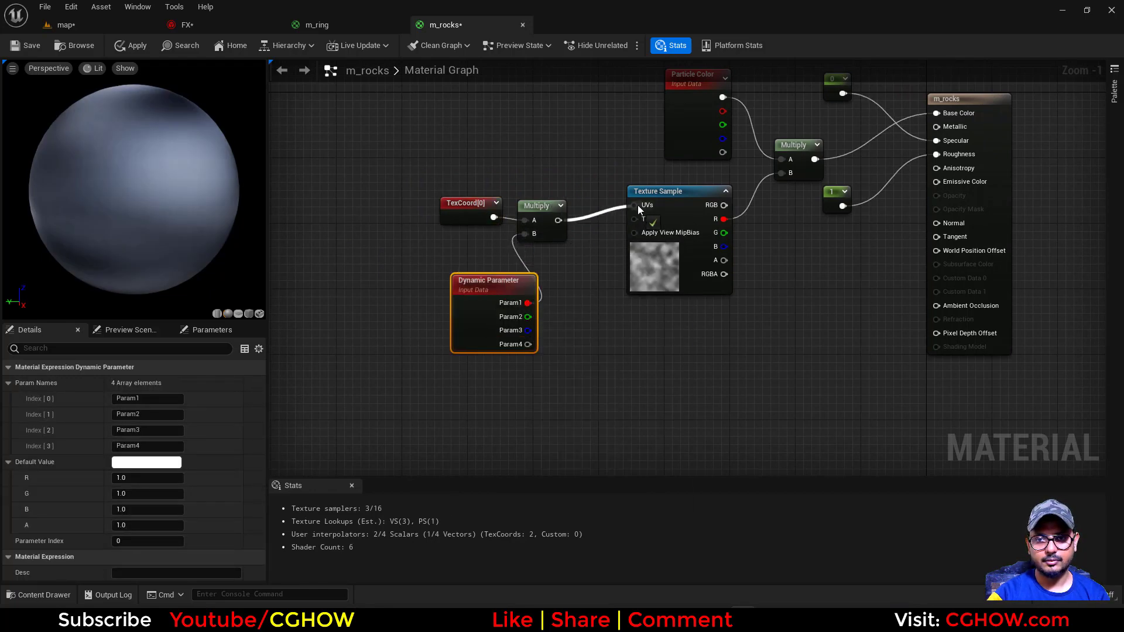
# Rename the first dynamic parameter as tile and save the m_rocks material
pyautogui.click(143, 399)
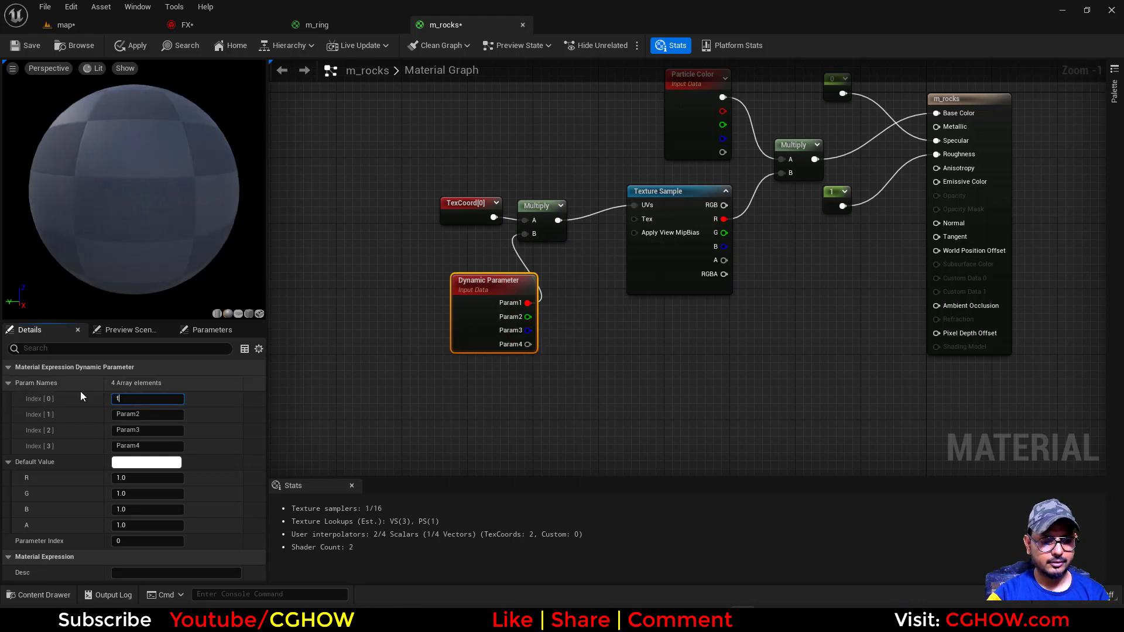
pyautogui.write('tile')
pyautogui.click(24, 46)
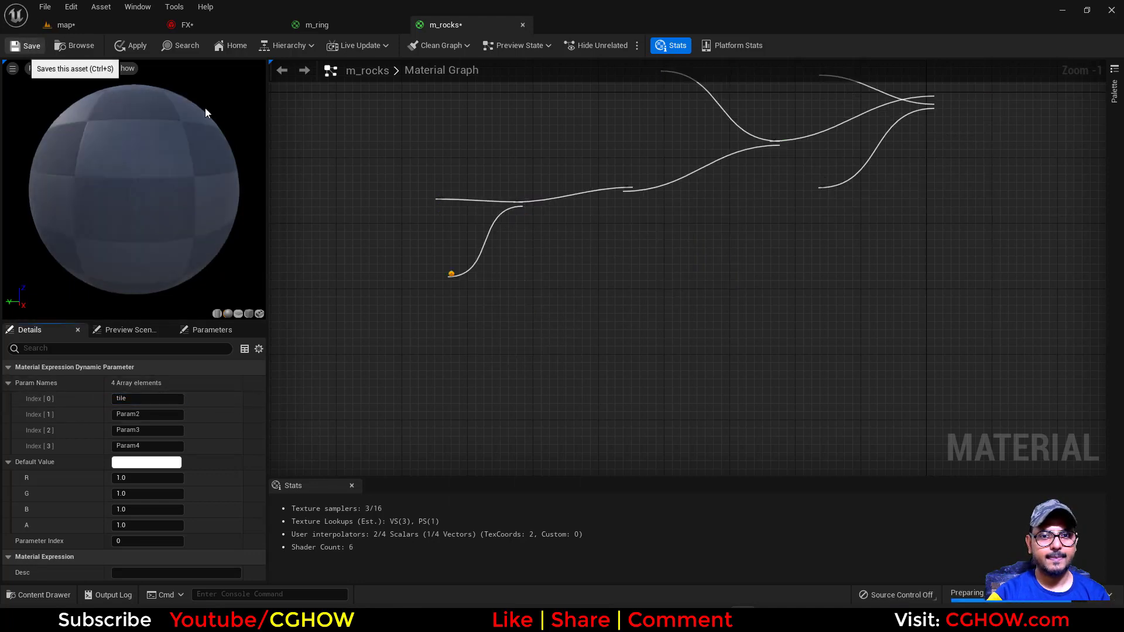
# Add a Dynamic Material Parameters module to the rocks emitter's Particle Update and set its tile value to 0.1
pyautogui.click(219, 27)
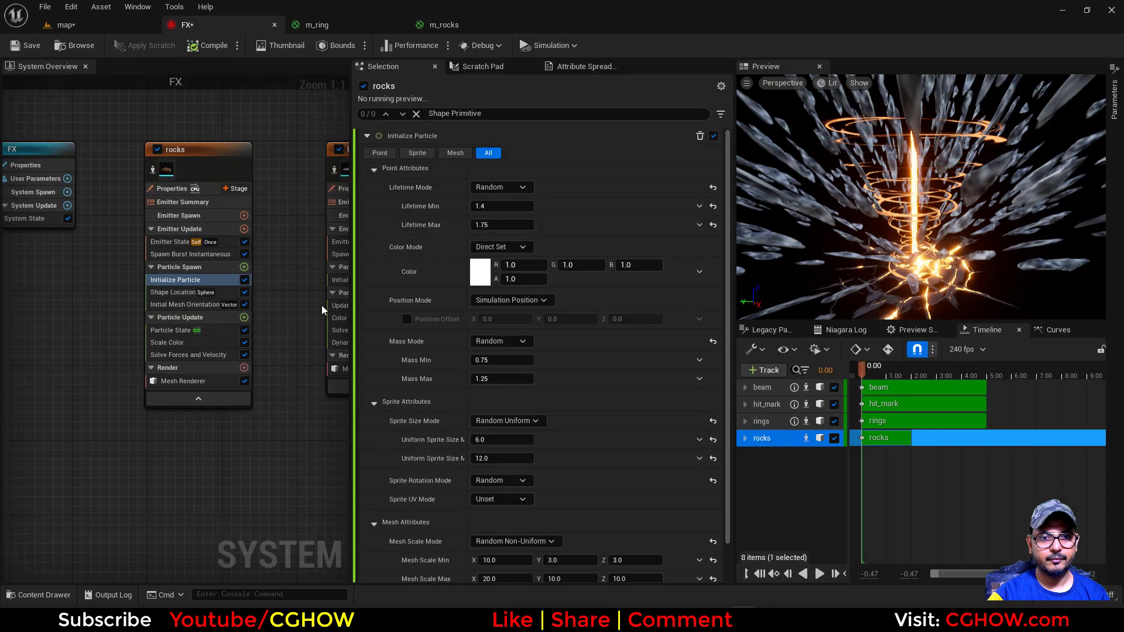
pyautogui.click(244, 318)
pyautogui.write('dyn')
pyautogui.click(280, 398)
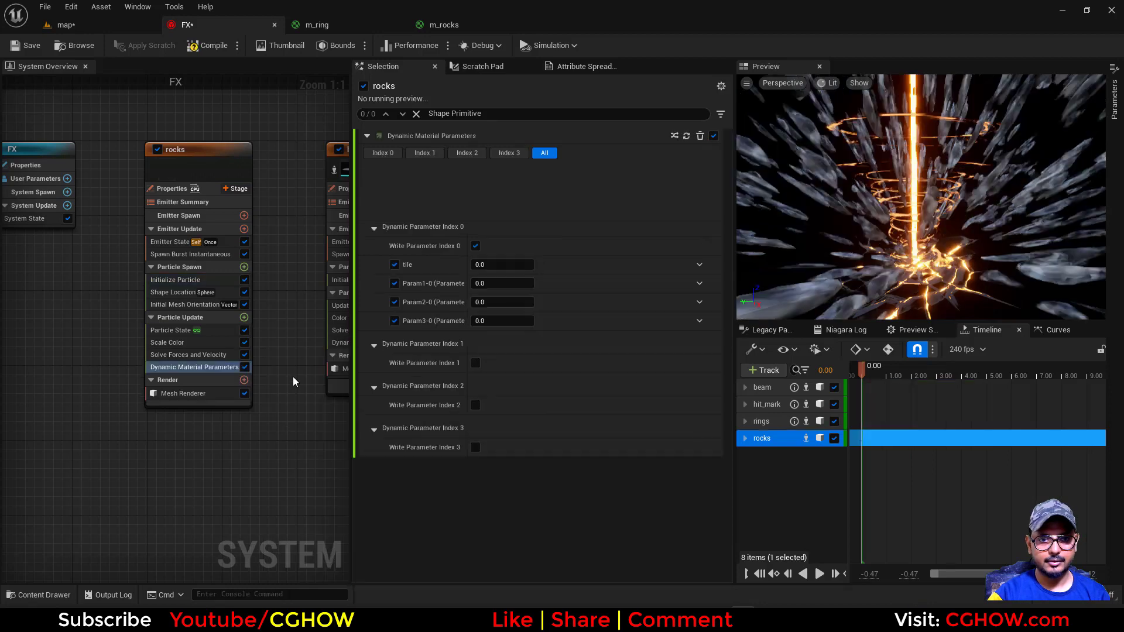
pyautogui.click(486, 206)
pyautogui.write('0.1')
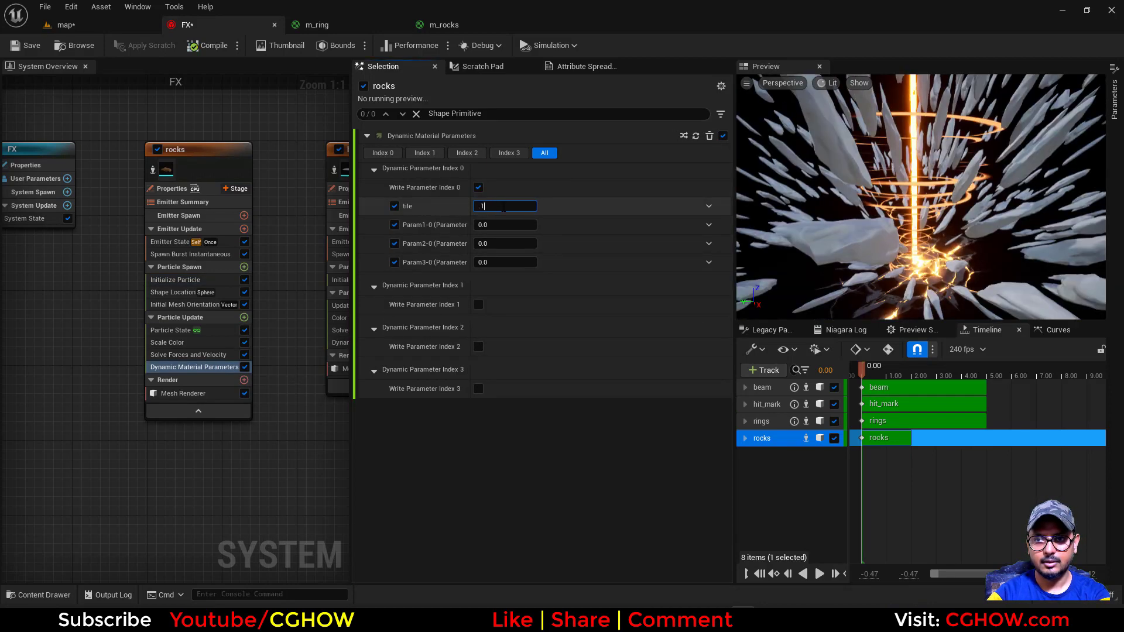
pyautogui.press('Return')
# Drive the tile parameter with a Random Range Float from a minimum of 0.01 to a maximum of 0.2
pyautogui.click(708, 209)
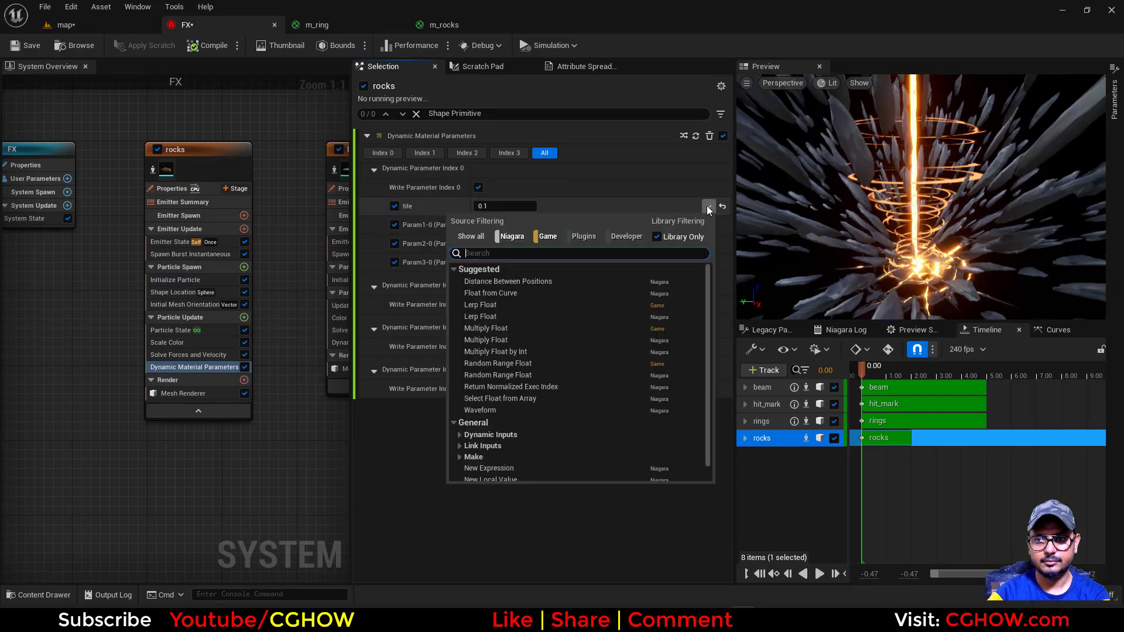
pyautogui.write('random')
pyautogui.click(514, 280)
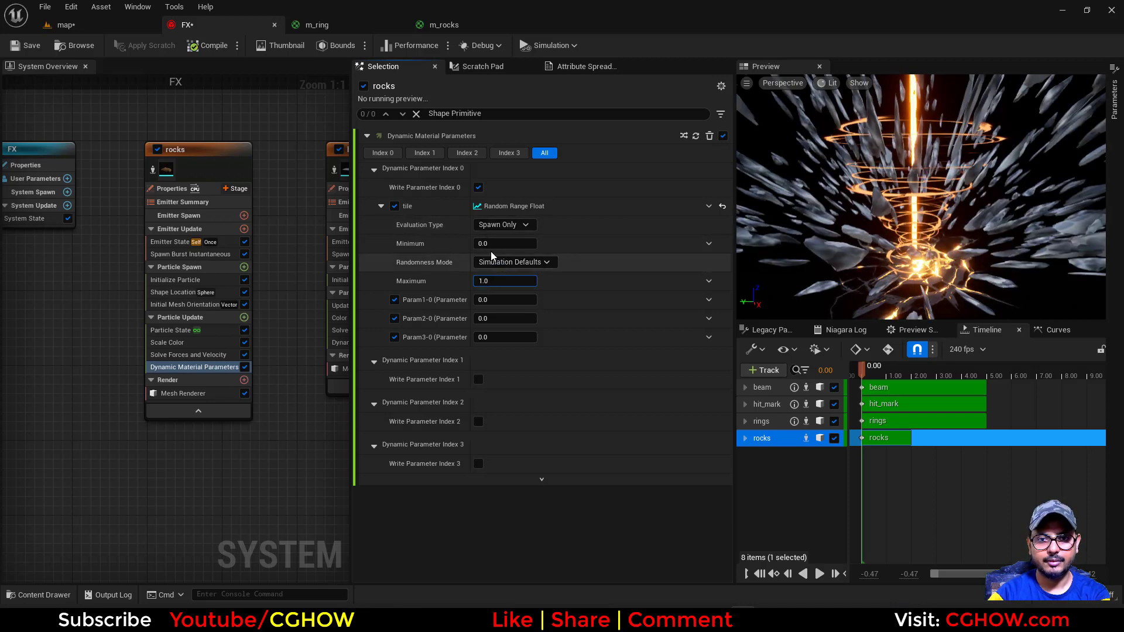
pyautogui.click(498, 245)
pyautogui.press('BackSpace')
pyautogui.write('.01')
pyautogui.press('Return')
pyautogui.click(493, 284)
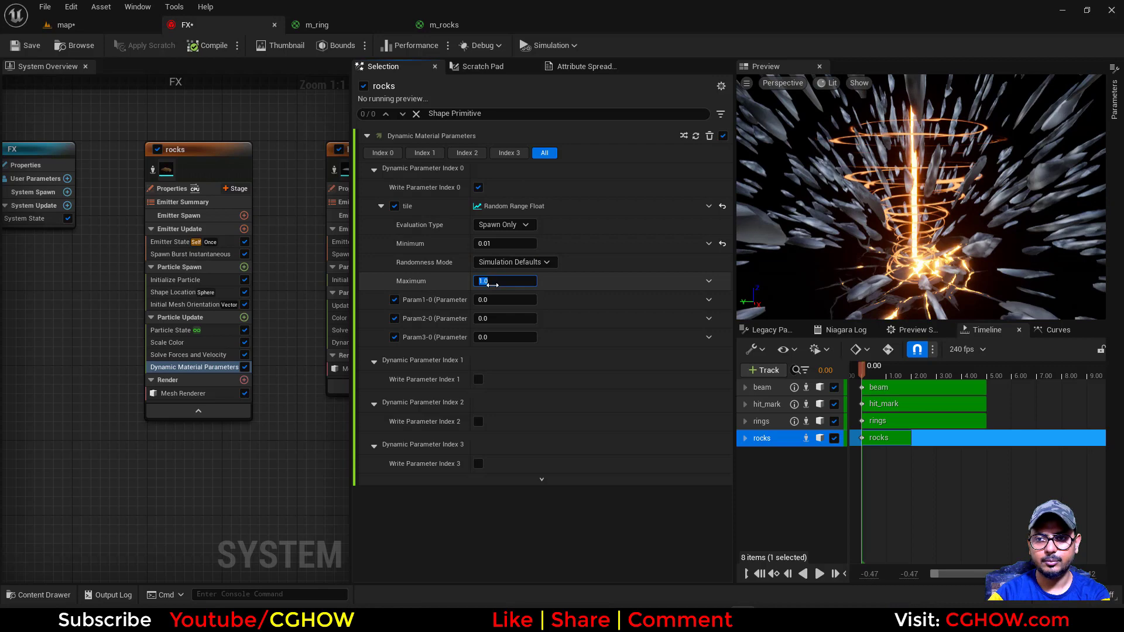
pyautogui.write('.2')
pyautogui.press('Return')
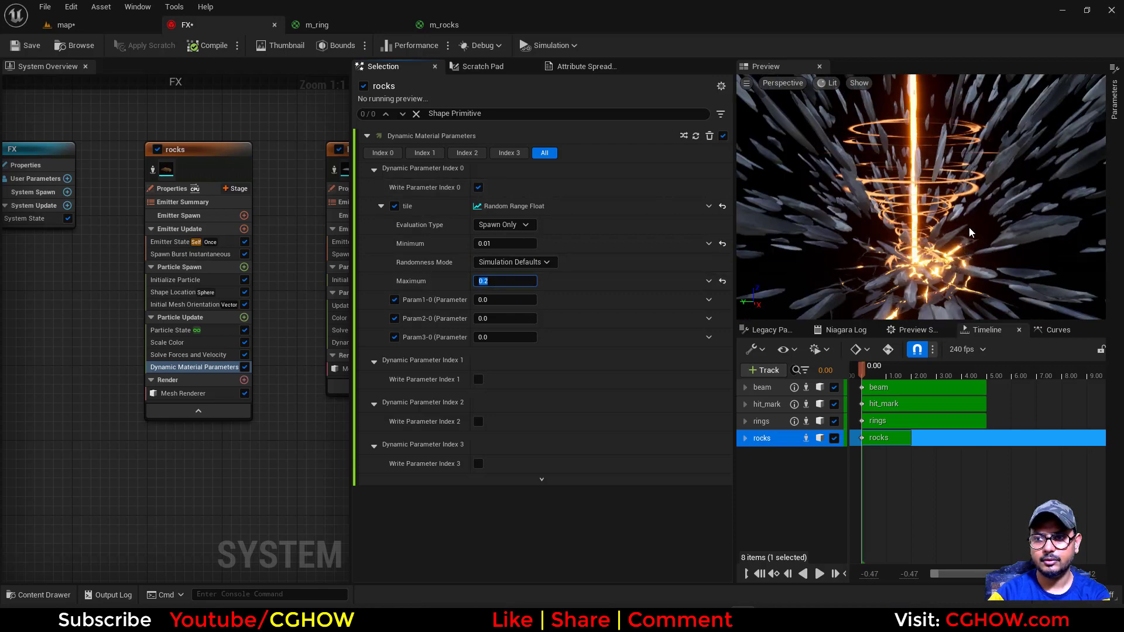
# Set the rocks' initial particle color to orange (R 1.0, G 0.334207, B 0.143486) and save the FX system
pyautogui.click(175, 280)
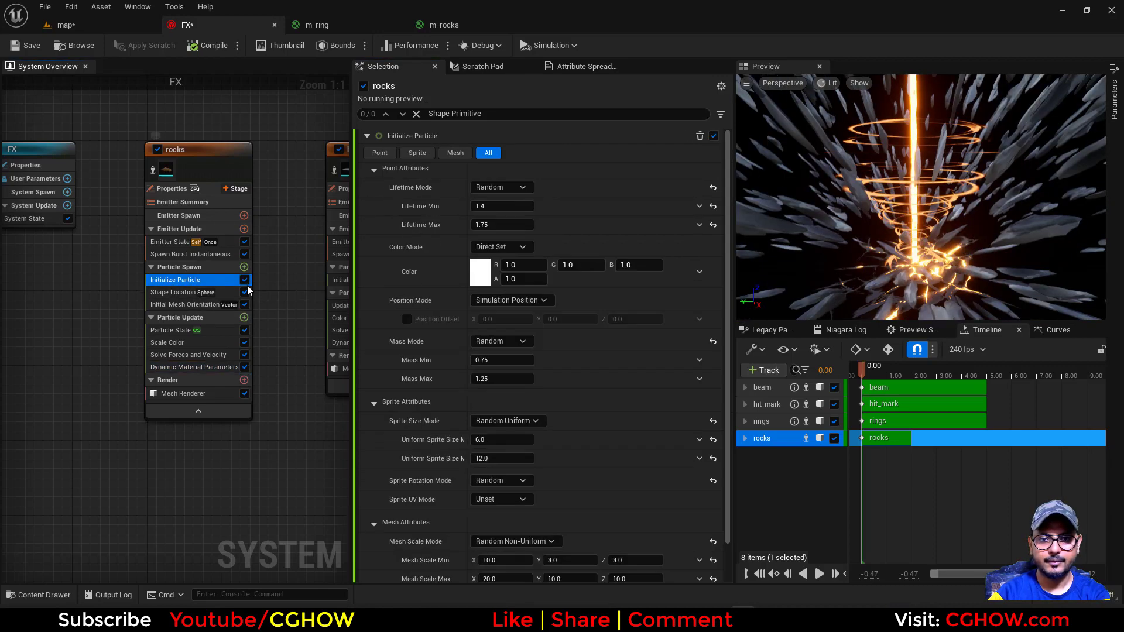
pyautogui.click(480, 271)
pyautogui.moveTo(597, 391); pyautogui.dragTo(601, 386)
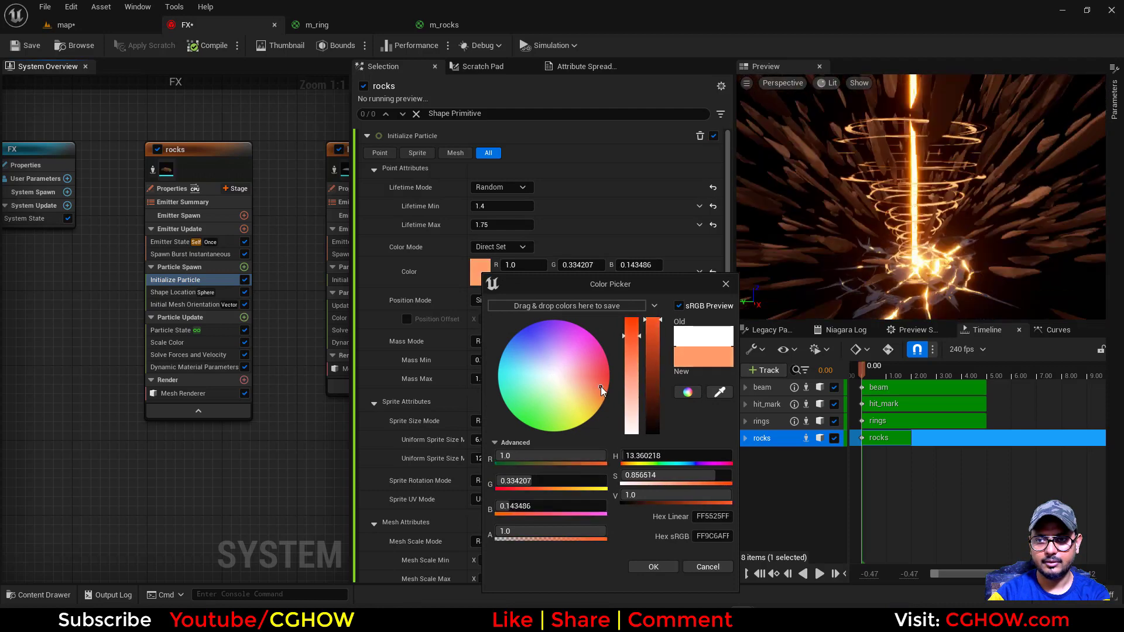
pyautogui.click(652, 565)
pyautogui.click(26, 46)
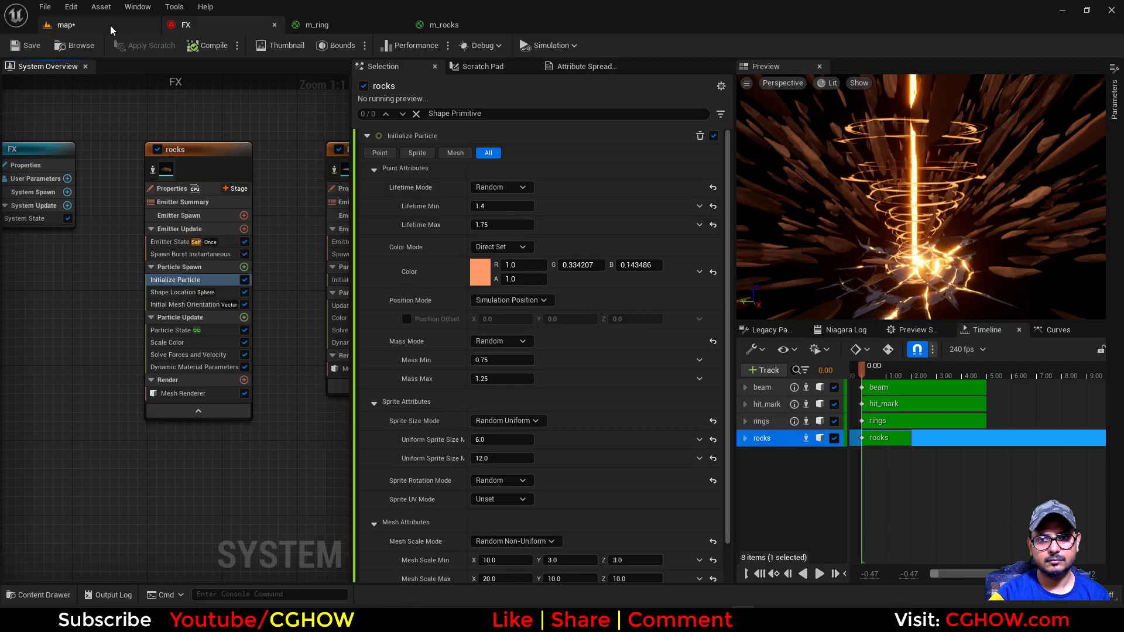
# Set the map's PointLight color to pale pink (R 1.0, G 0.614904, B 0.557292) and compare the scene with the reference artwork
pyautogui.click(110, 26)
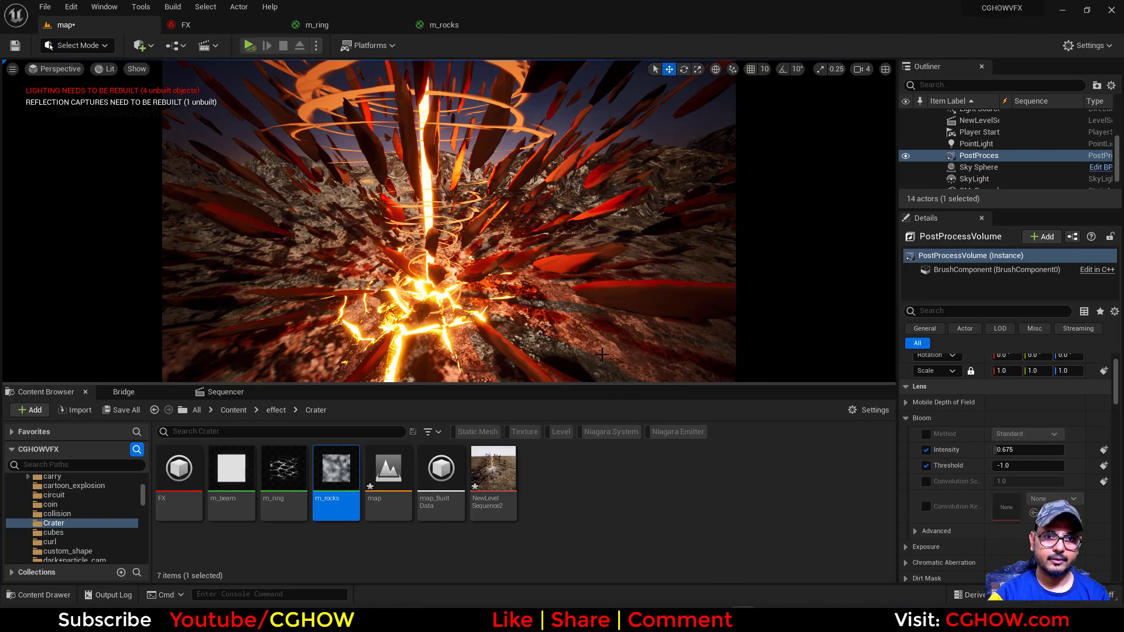
pyautogui.click(976, 144)
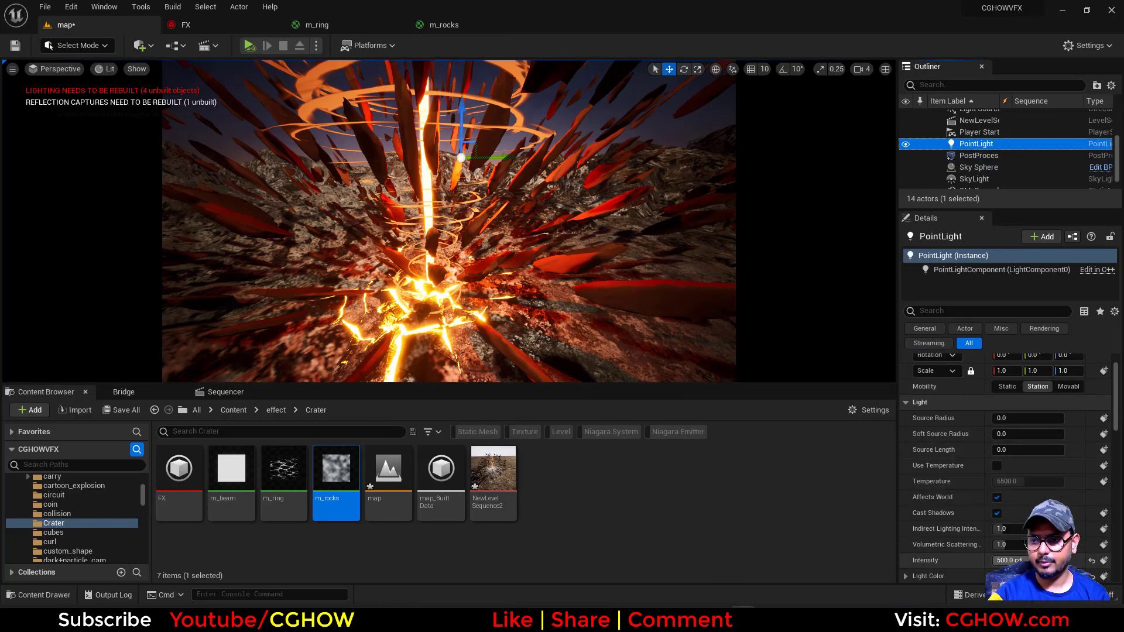
pyautogui.click(1003, 576)
pyautogui.moveTo(919, 381); pyautogui.dragTo(919, 400)
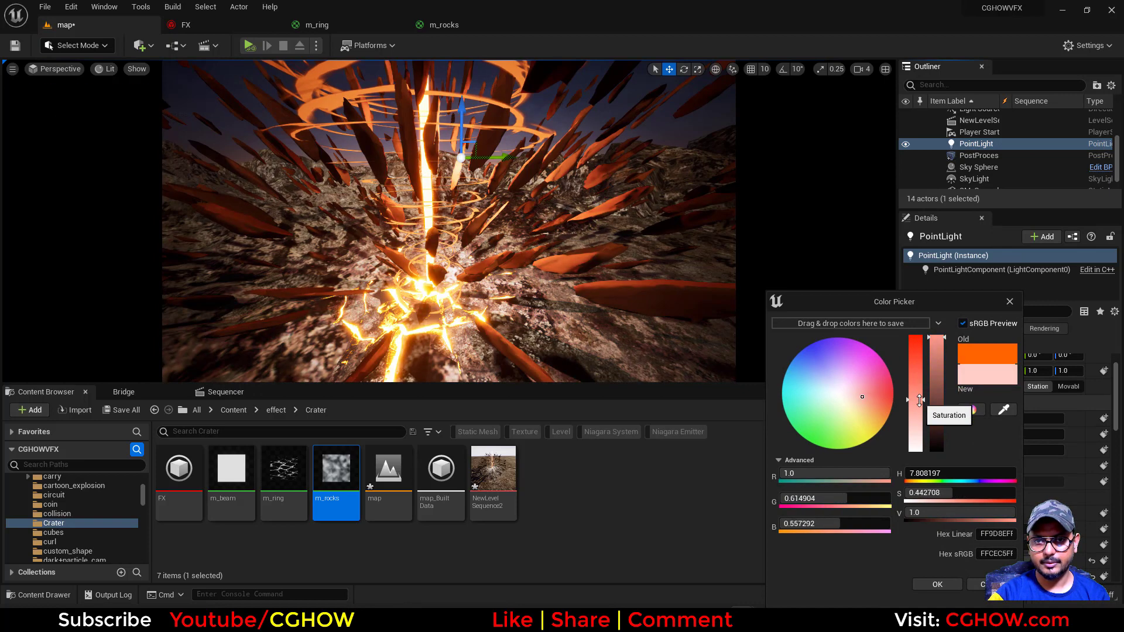
pyautogui.click(937, 584)
pyautogui.click(637, 499)
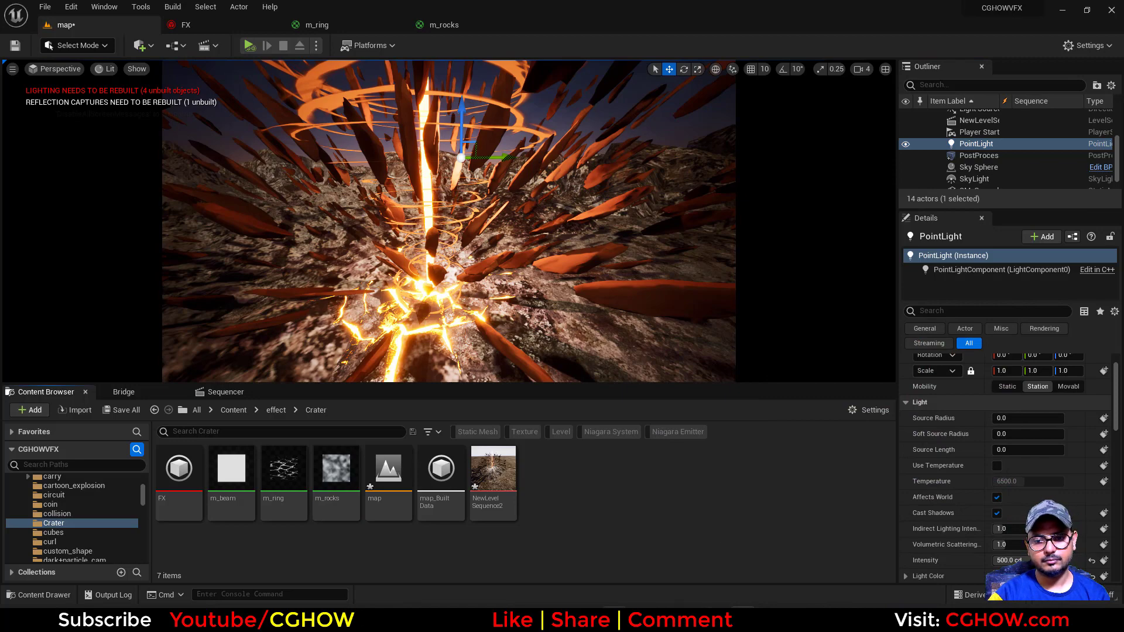
pyautogui.click(614, 619)
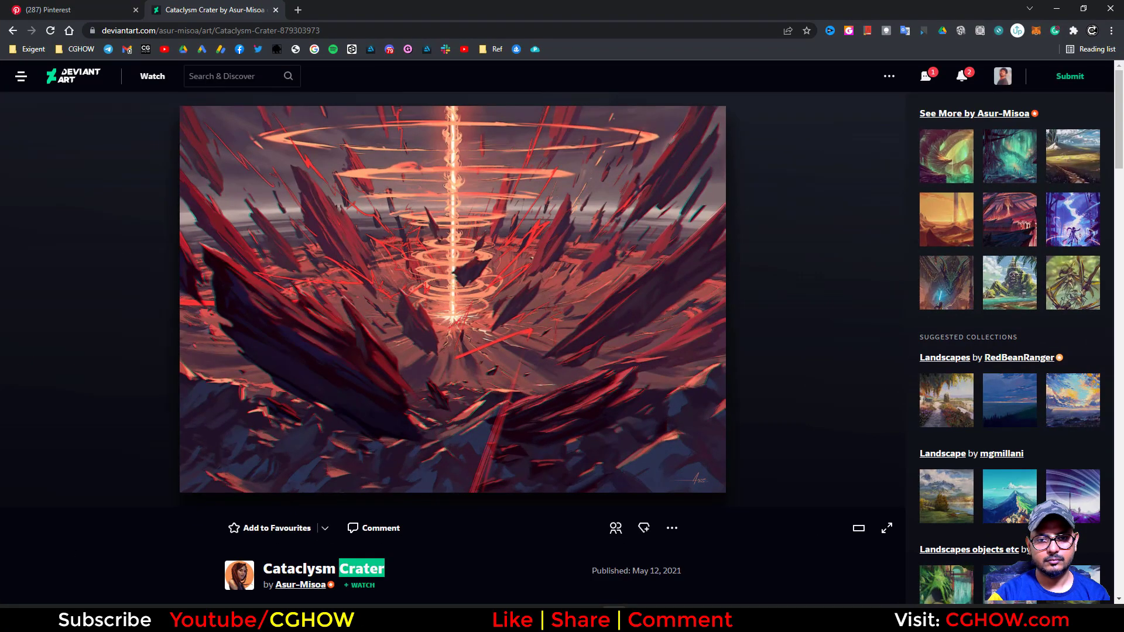
pyautogui.click(614, 619)
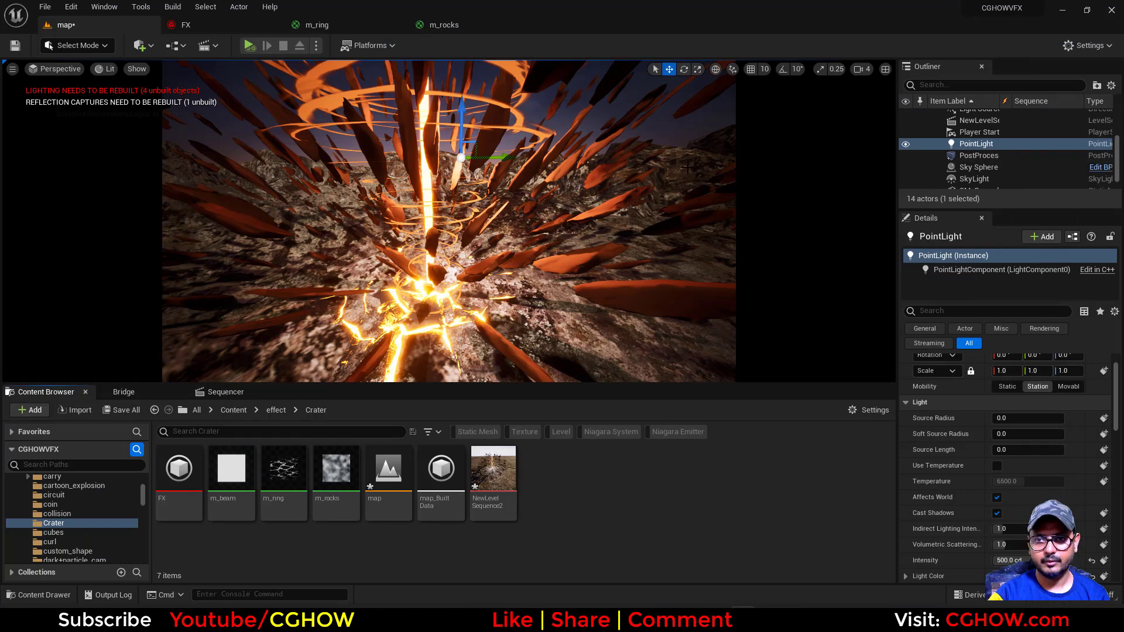
# Move the SM_Ground01 mesh to X location 1762 and rotate it about the vertical axis to about 151.64°
pyautogui.click(614, 250)
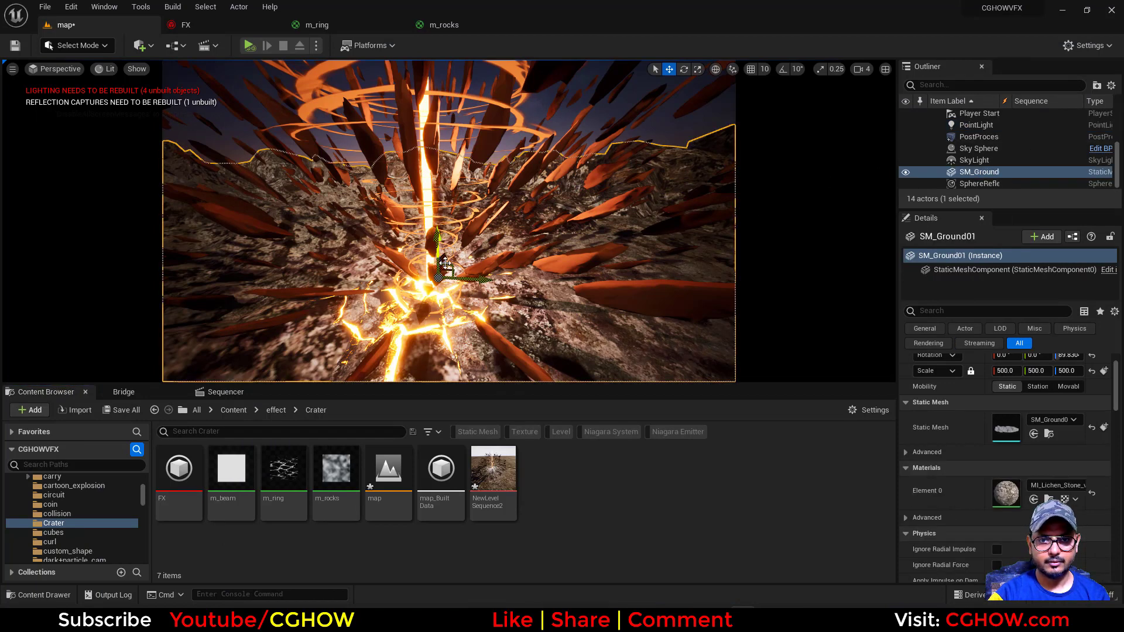
pyautogui.scroll(2, 993, 351)
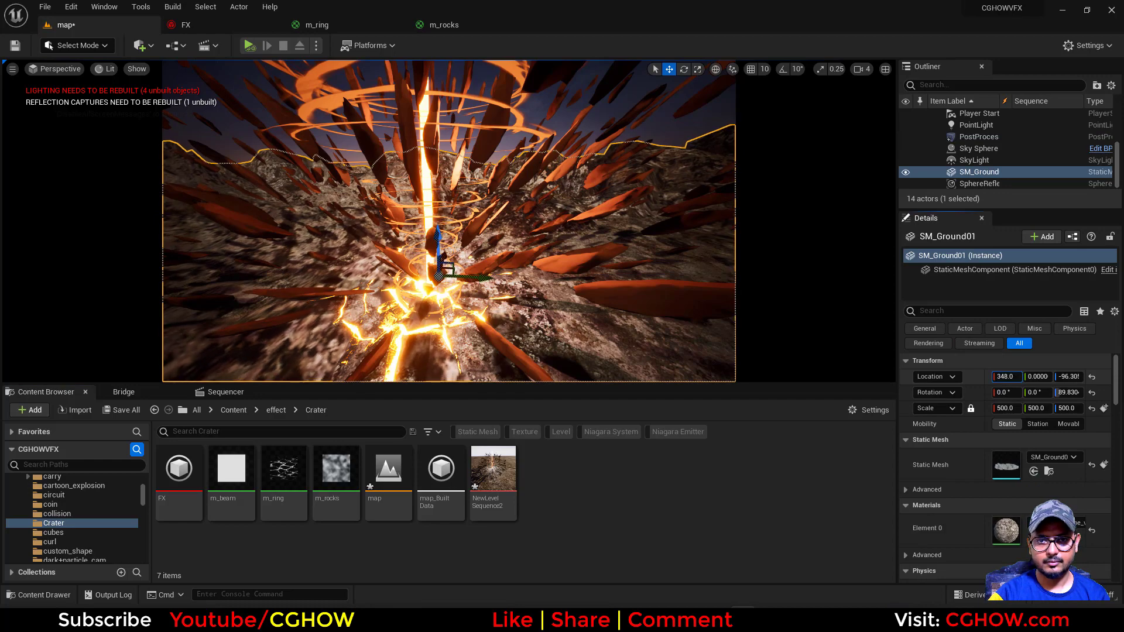
pyautogui.moveTo(1005, 376); pyautogui.dragTo(1071, 377)
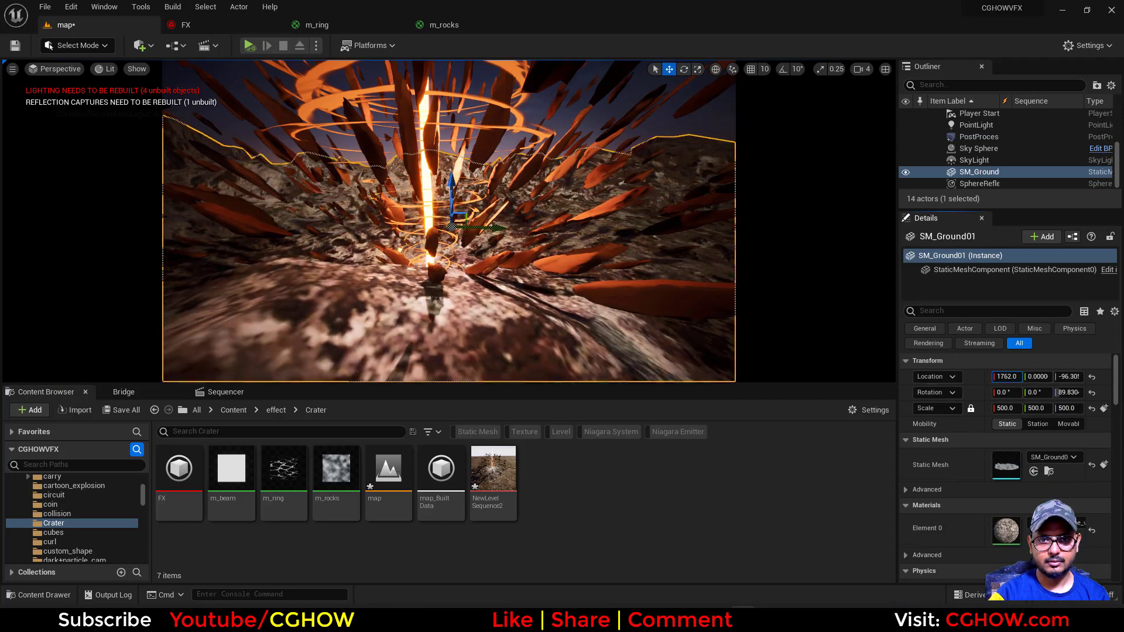
pyautogui.press('e')
pyautogui.moveTo(491, 253); pyautogui.dragTo(387, 255)
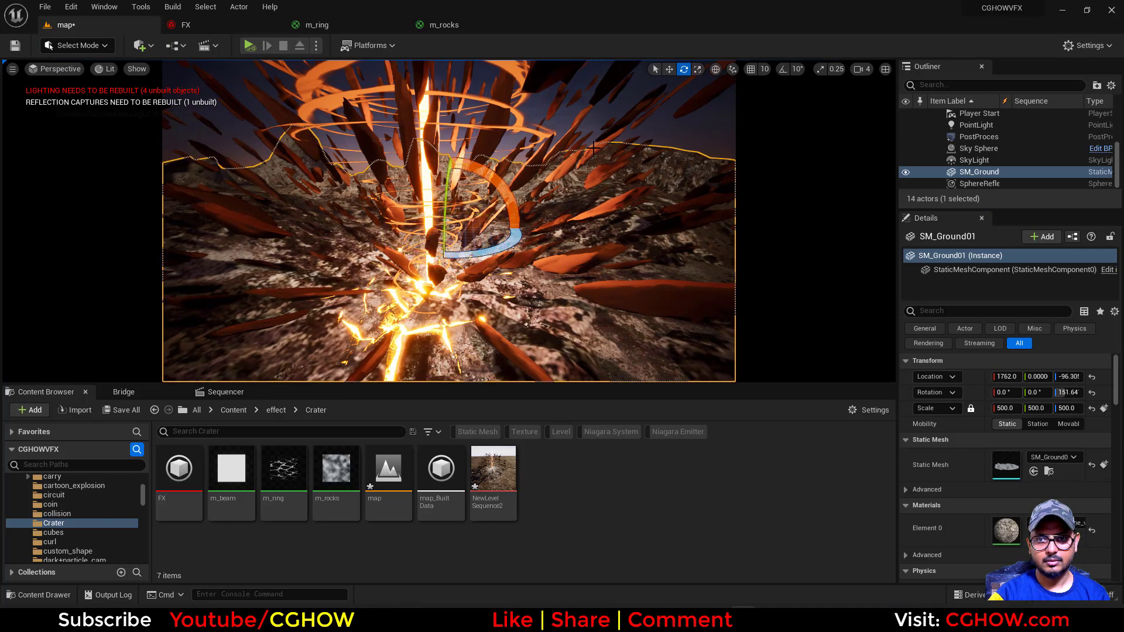
# Split the viewport into multiple views and release the perspective view from the sequence's camera cuts
pyautogui.click(885, 69)
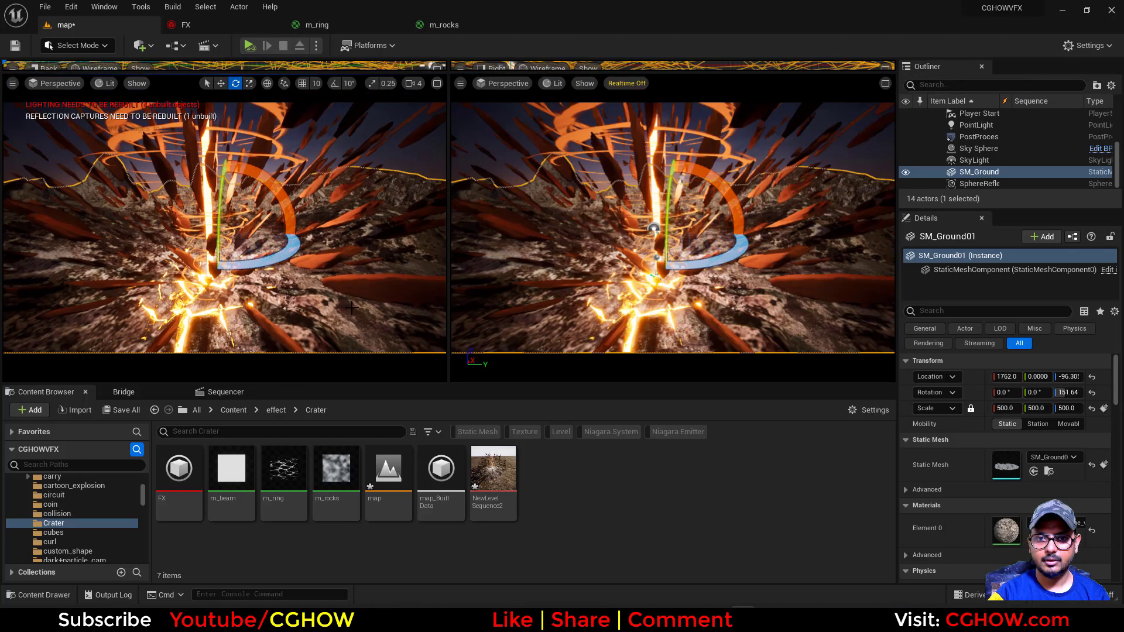
pyautogui.click(678, 266)
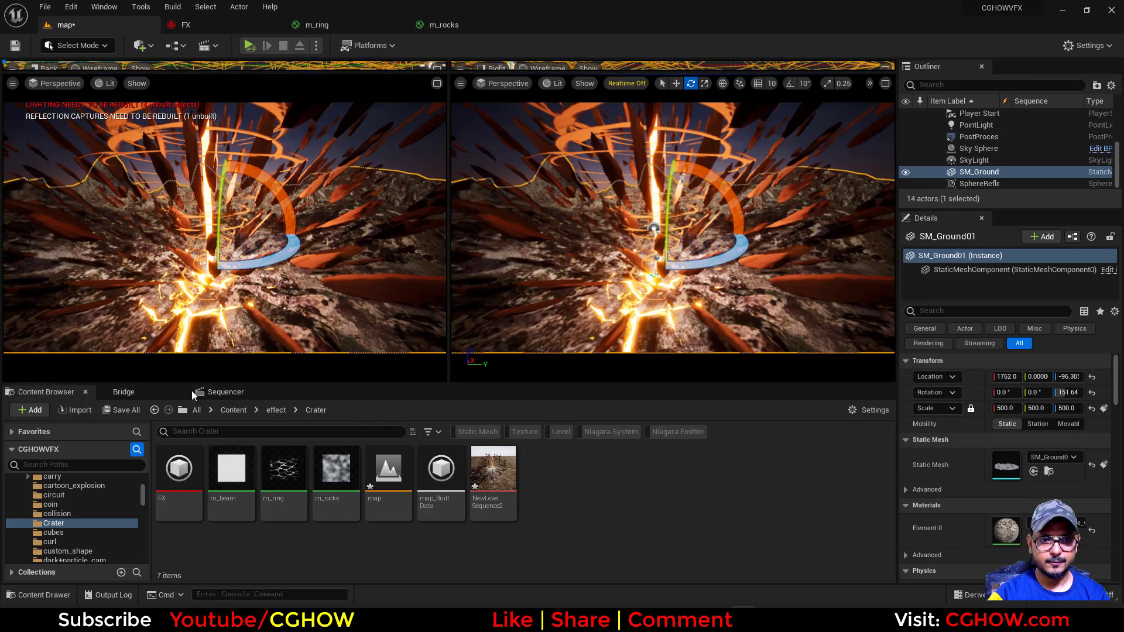
pyautogui.click(223, 392)
pyautogui.click(260, 467)
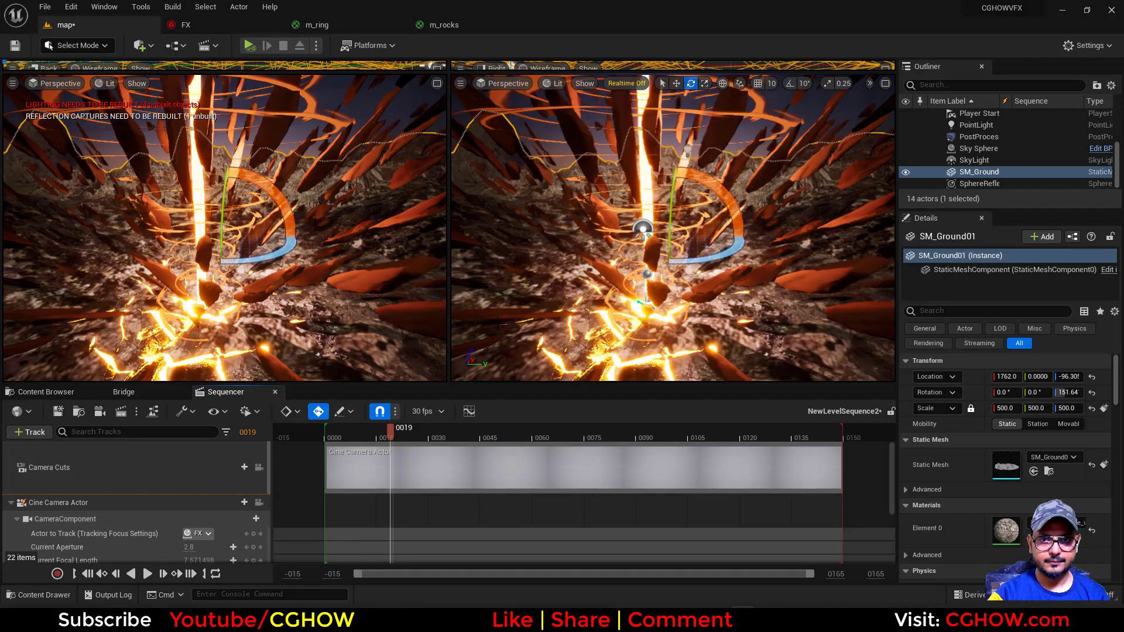
# Duplicate the ground mesh to an X location of about 291.57 and set the copy's uniform scale to 100
pyautogui.scroll(-7, 729, 296)
pyautogui.scroll(-4, 729, 296)
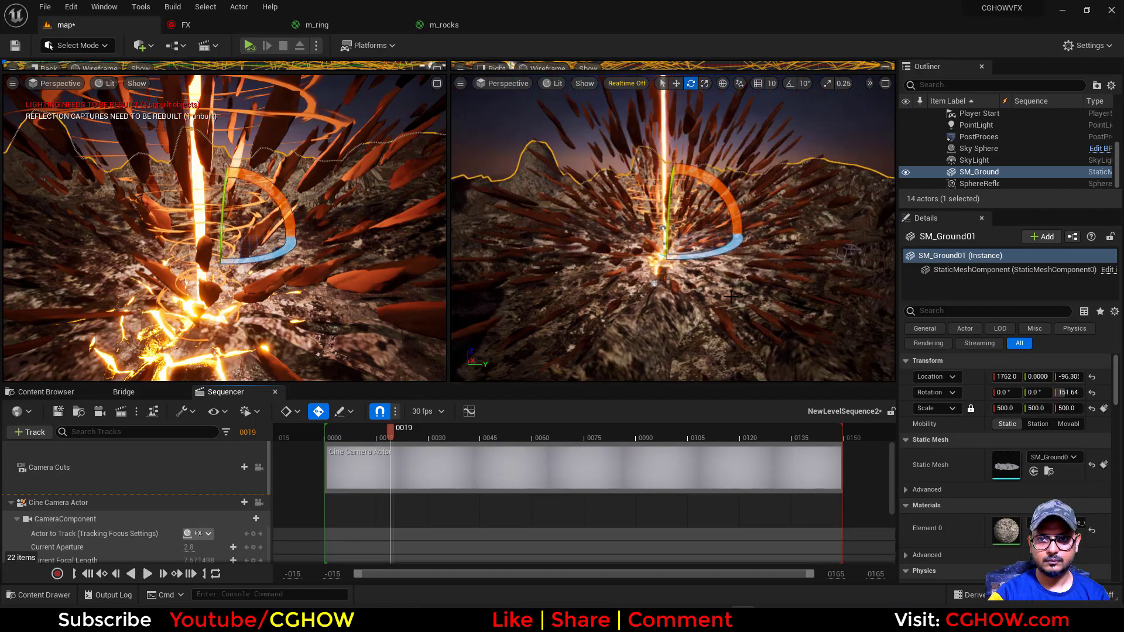
pyautogui.press('w')
pyautogui.scroll(-3, 741, 297)
pyautogui.keyDown('alt'); pyautogui.moveTo(705, 294); pyautogui.dragTo(715, 227); pyautogui.keyUp('alt')
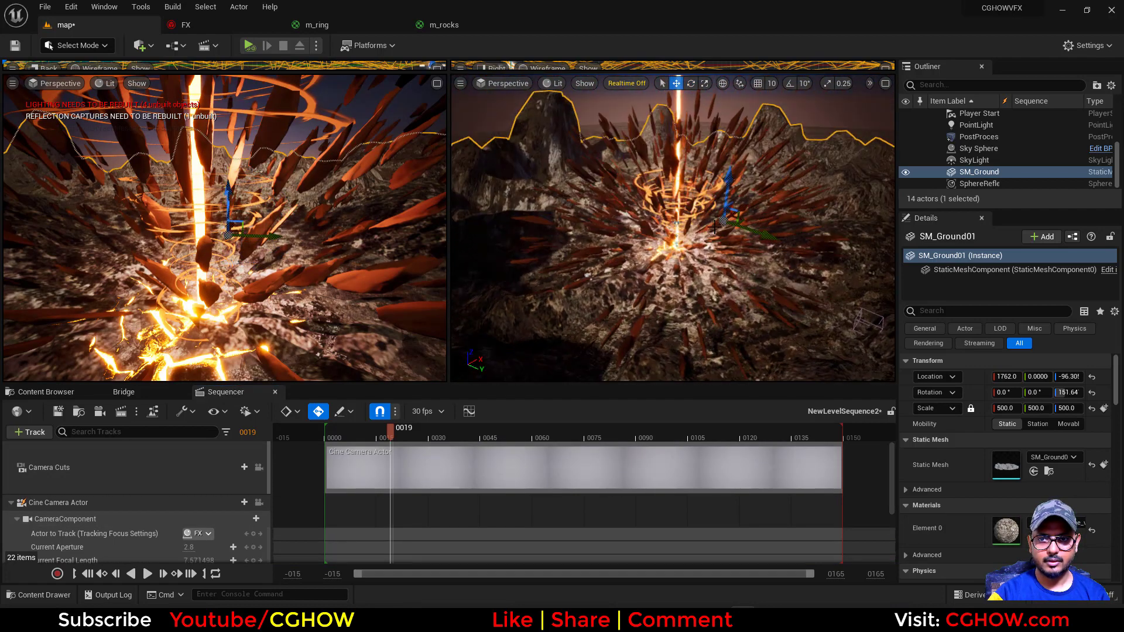
pyautogui.keyDown('alt'); pyautogui.moveTo(710, 266); pyautogui.dragTo(729, 229); pyautogui.keyUp('alt')
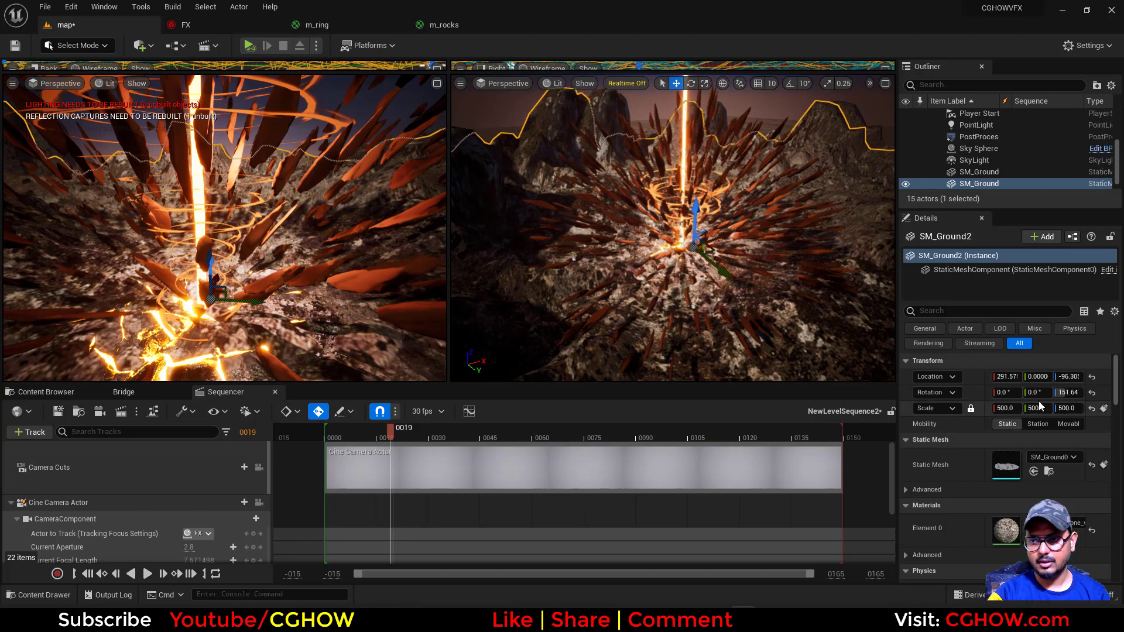
pyautogui.click(1011, 411)
pyautogui.write('100')
pyautogui.press('Return')
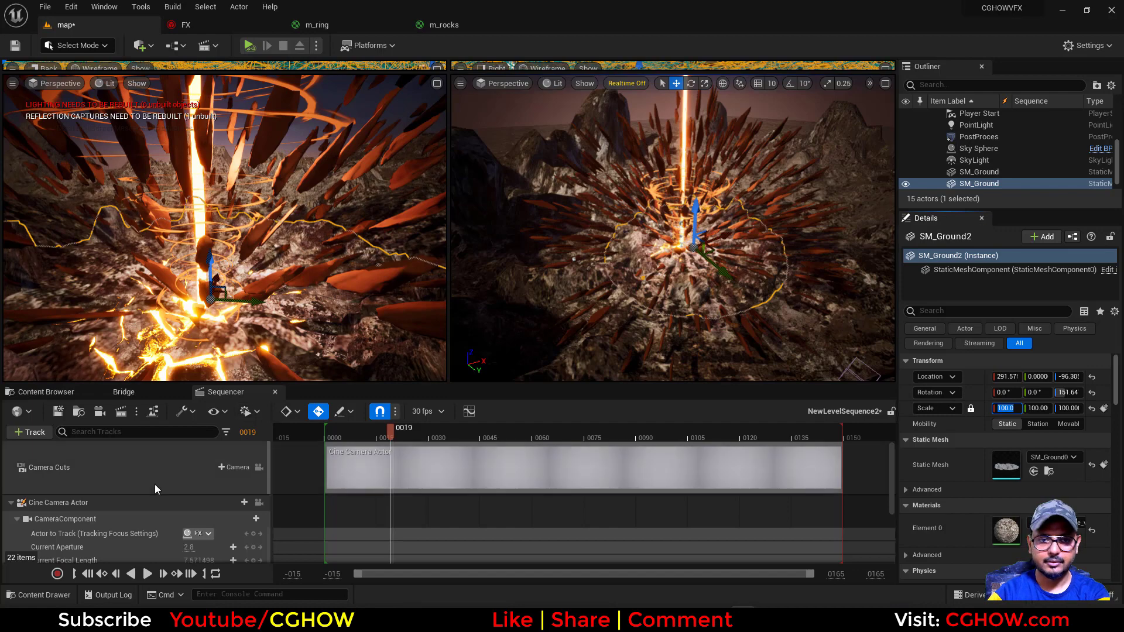
# In the sequence camera view, lower SM_Ground2 to about Z -329 and tilt it to a rotation of about -2.3, 12.7, 164.7
pyautogui.click(259, 468)
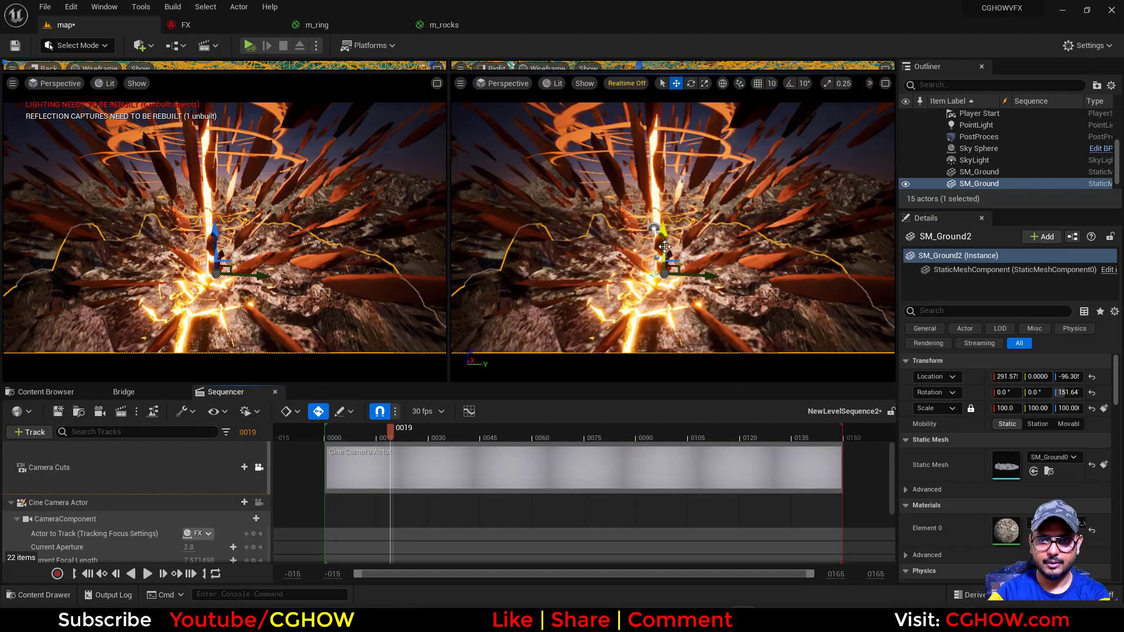
pyautogui.moveTo(664, 241); pyautogui.dragTo(679, 313)
pyautogui.press('e')
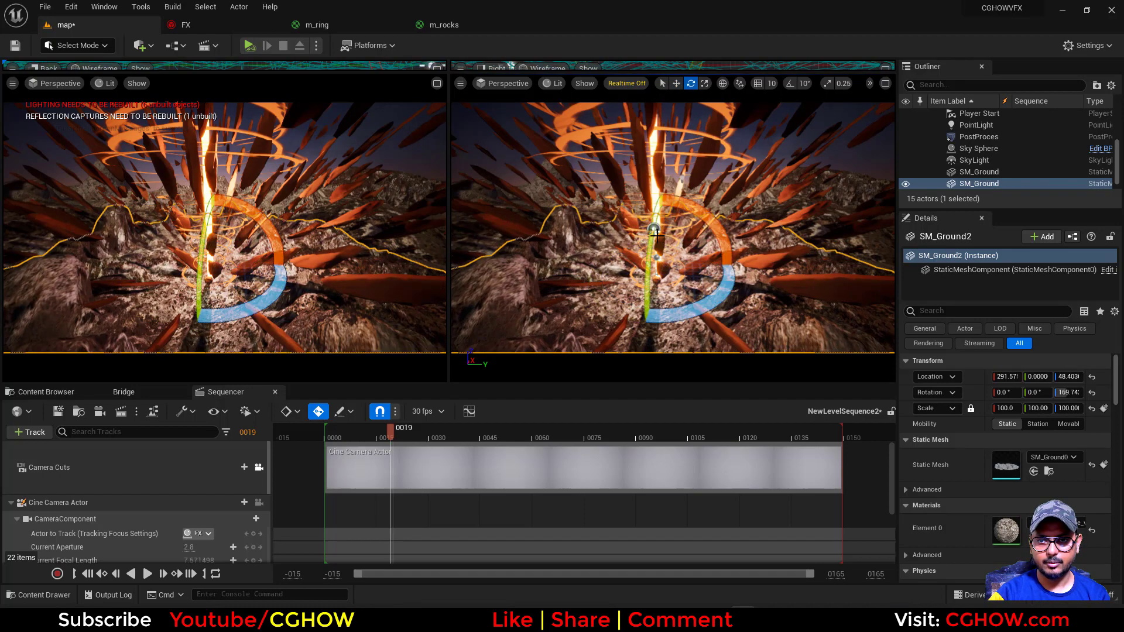
pyautogui.moveTo(656, 235); pyautogui.dragTo(699, 303)
pyautogui.press('w')
pyautogui.press('e')
pyautogui.moveTo(726, 316); pyautogui.dragTo(756, 213)
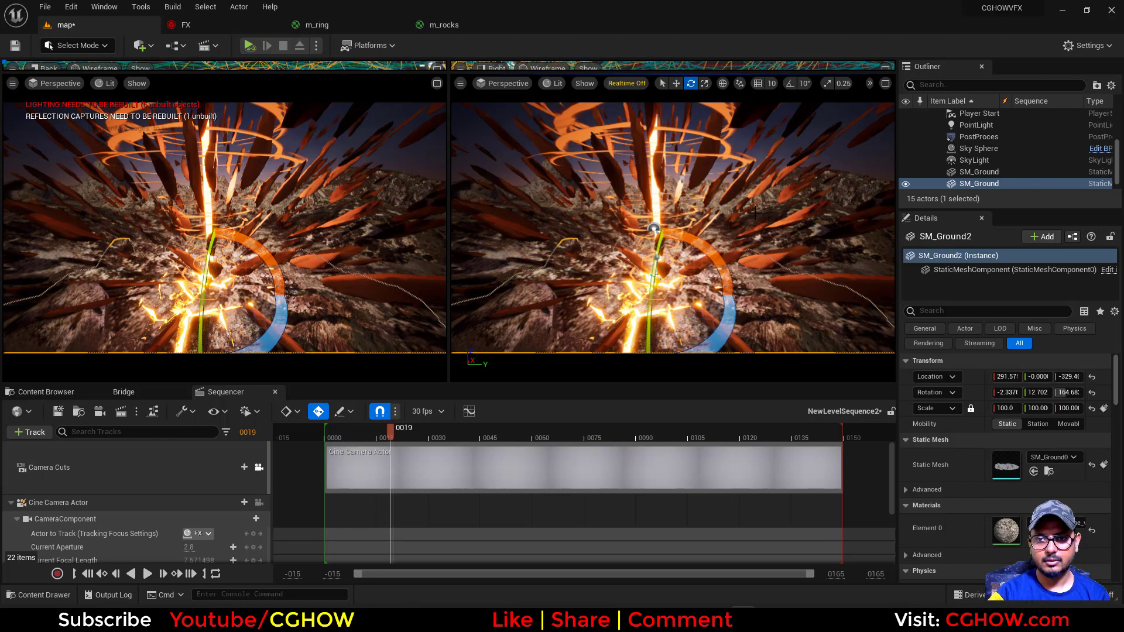
# Maximize the camera viewport in game view and compare the scene with the Cataclysm Crater artwork
pyautogui.click(187, 295)
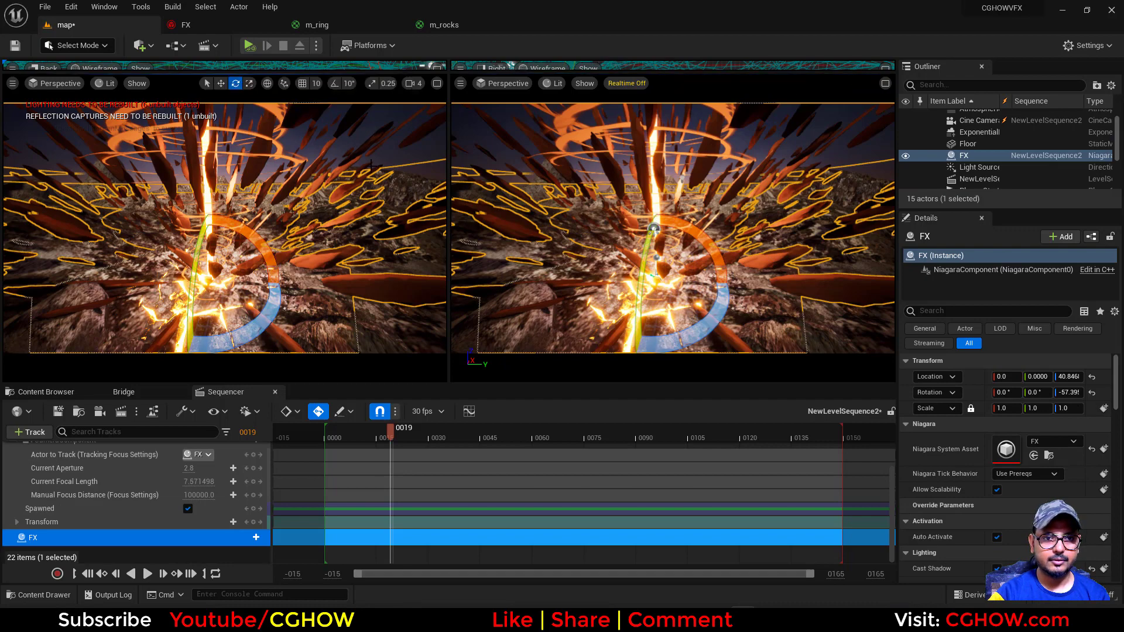
pyautogui.click(437, 83)
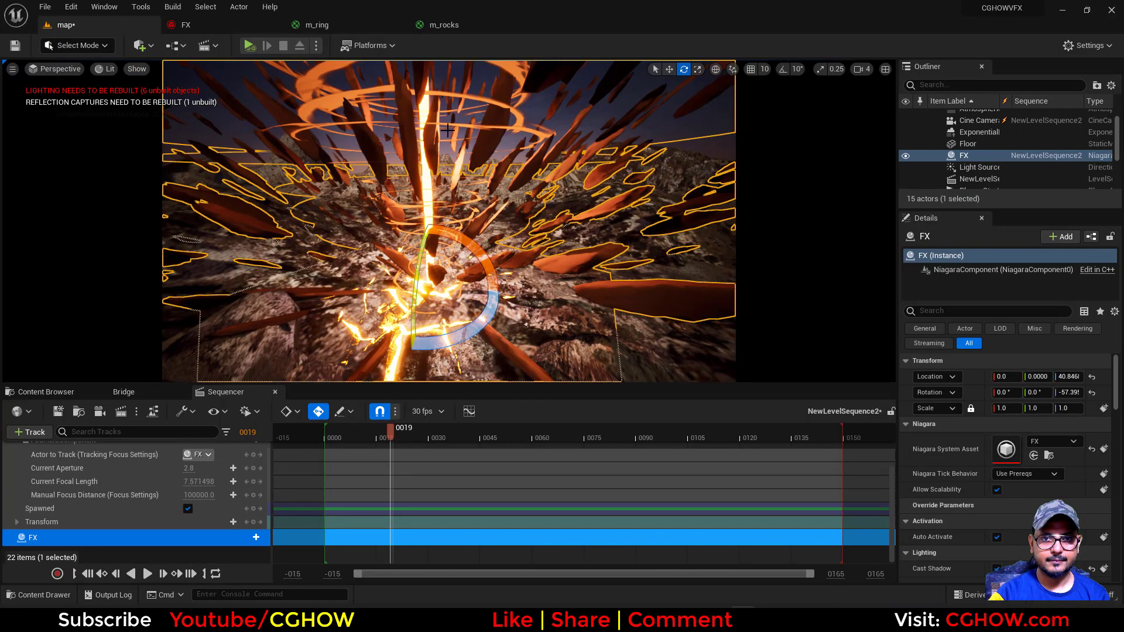
pyautogui.press('g')
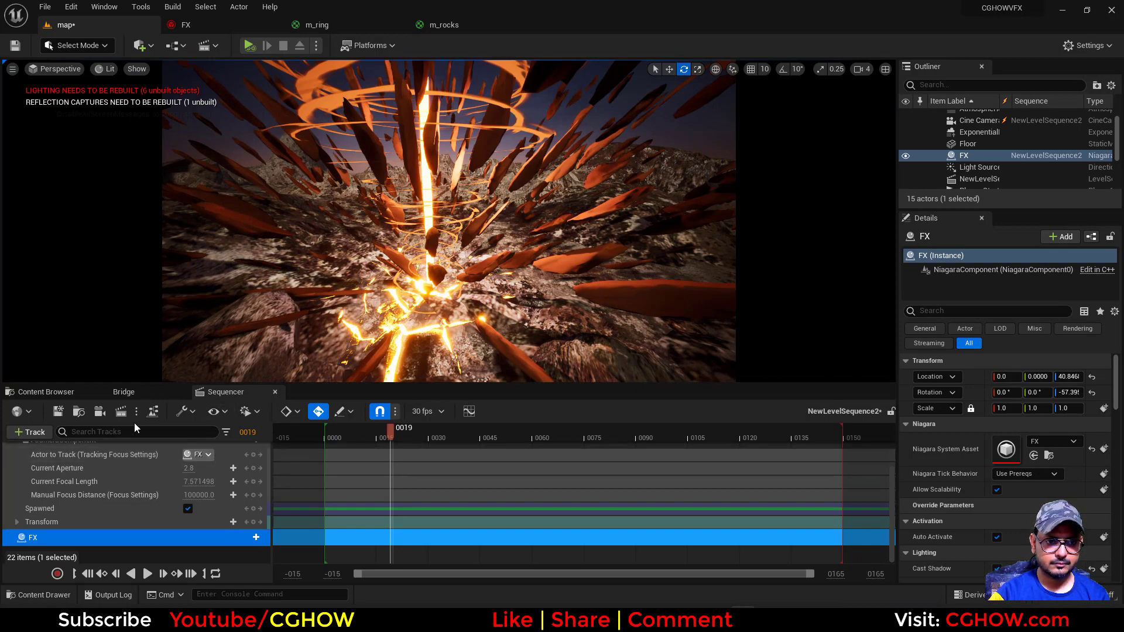
pyautogui.click(614, 619)
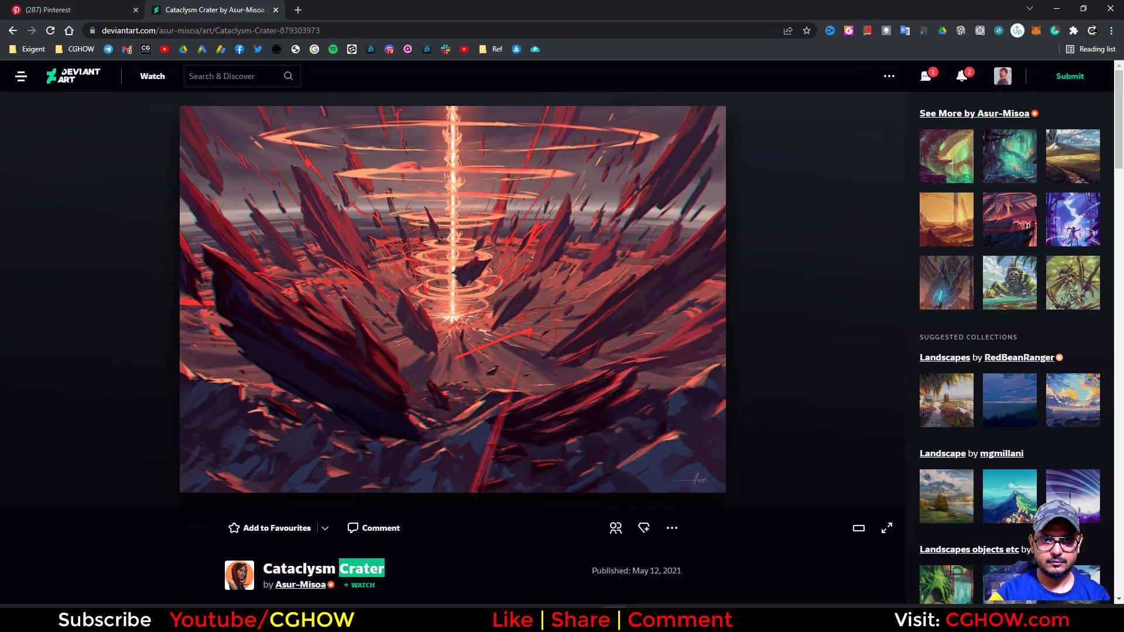
pyautogui.click(613, 619)
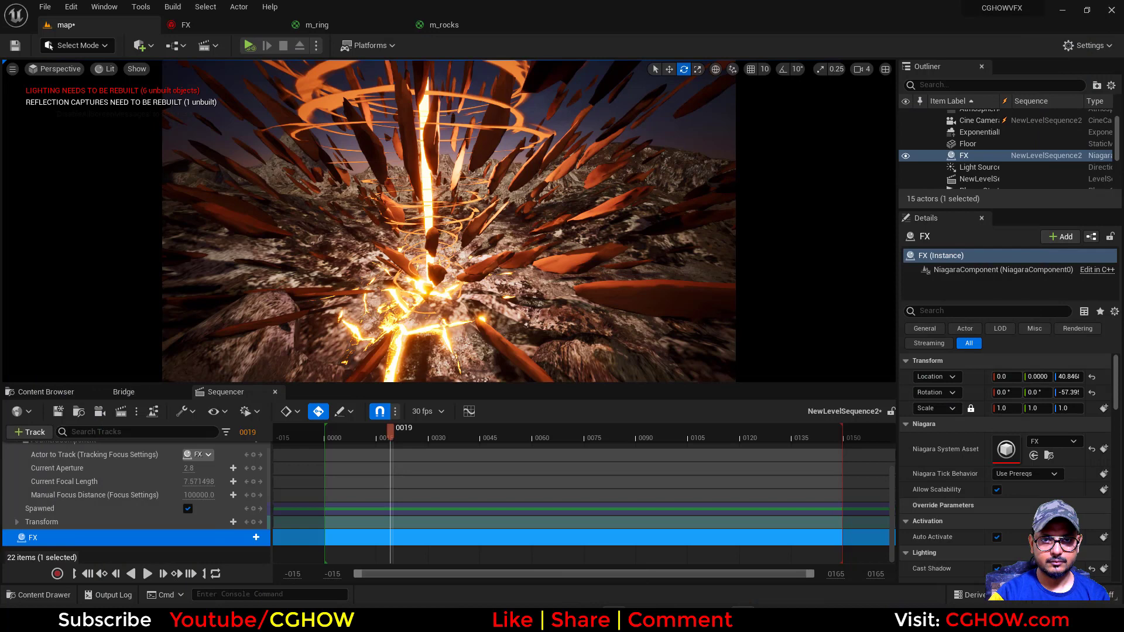
# Set the last key of the rings emitter's Scale Mesh Size curve to 2.401954 and compare the rings with the reference artwork
pyautogui.click(185, 24)
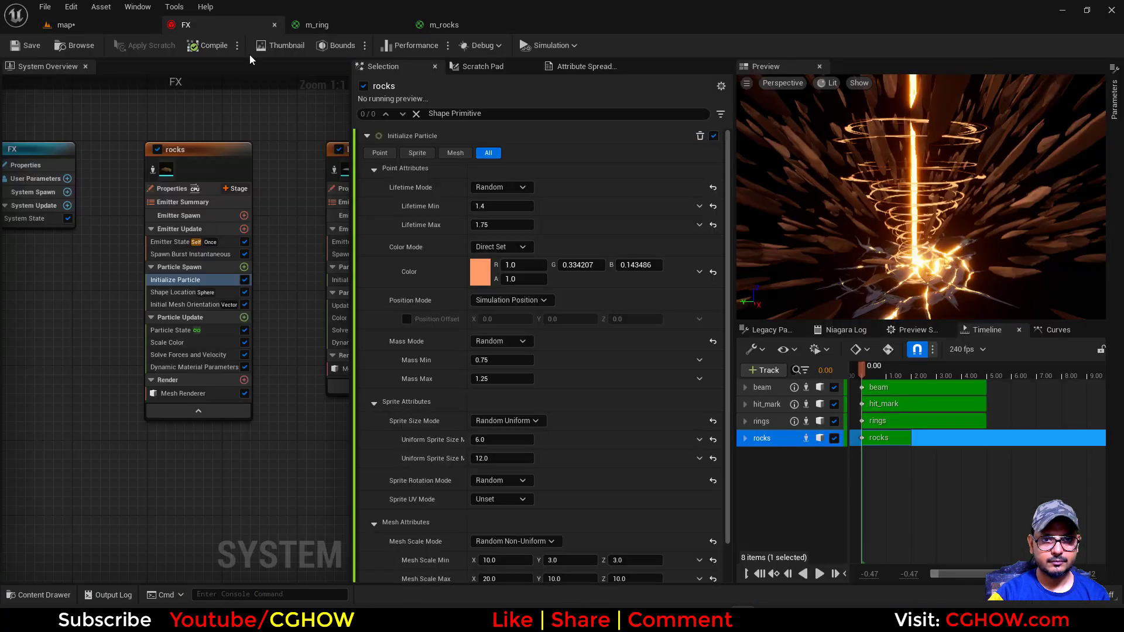
pyautogui.moveTo(286, 121); pyautogui.dragTo(142, 113, button='right')
pyautogui.moveTo(231, 147); pyautogui.dragTo(101, 135, button='right')
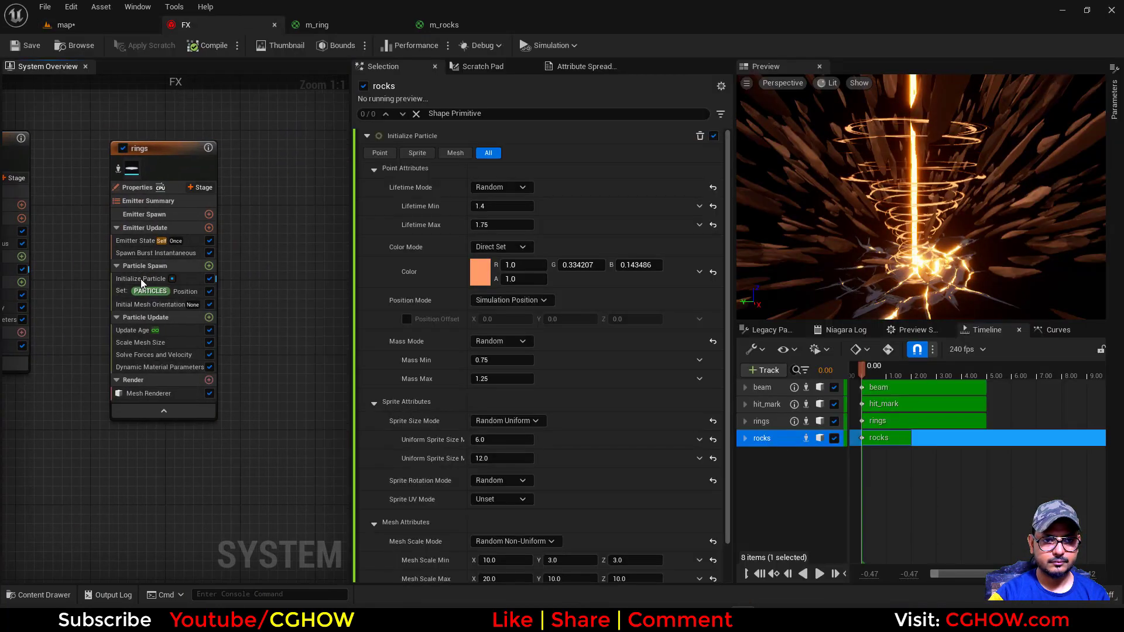
pyautogui.click(152, 343)
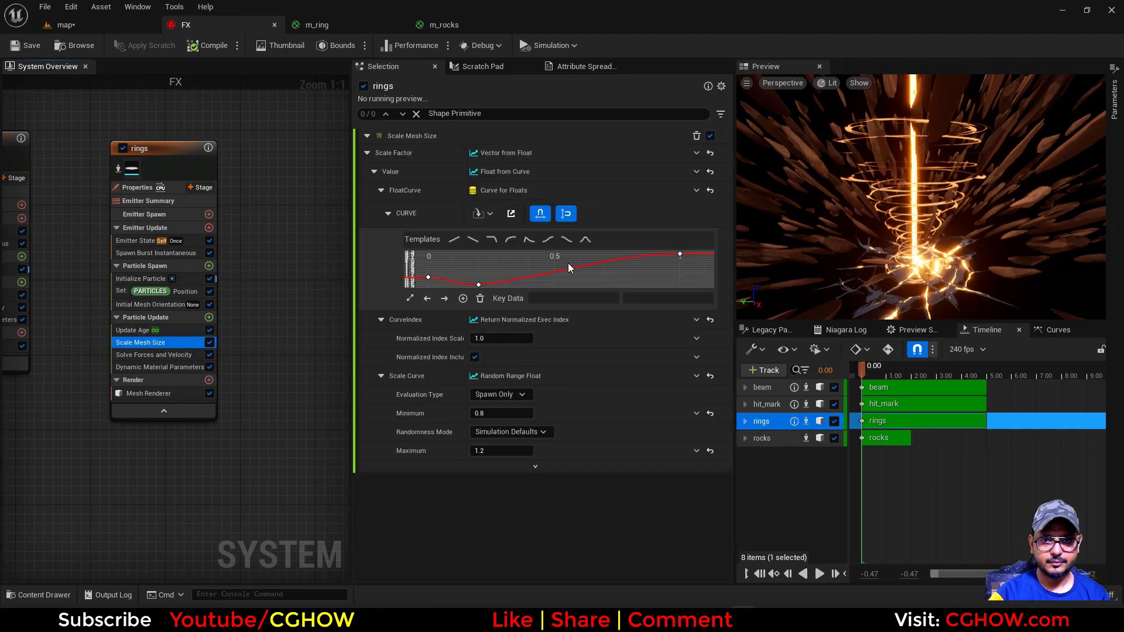
pyautogui.click(680, 254)
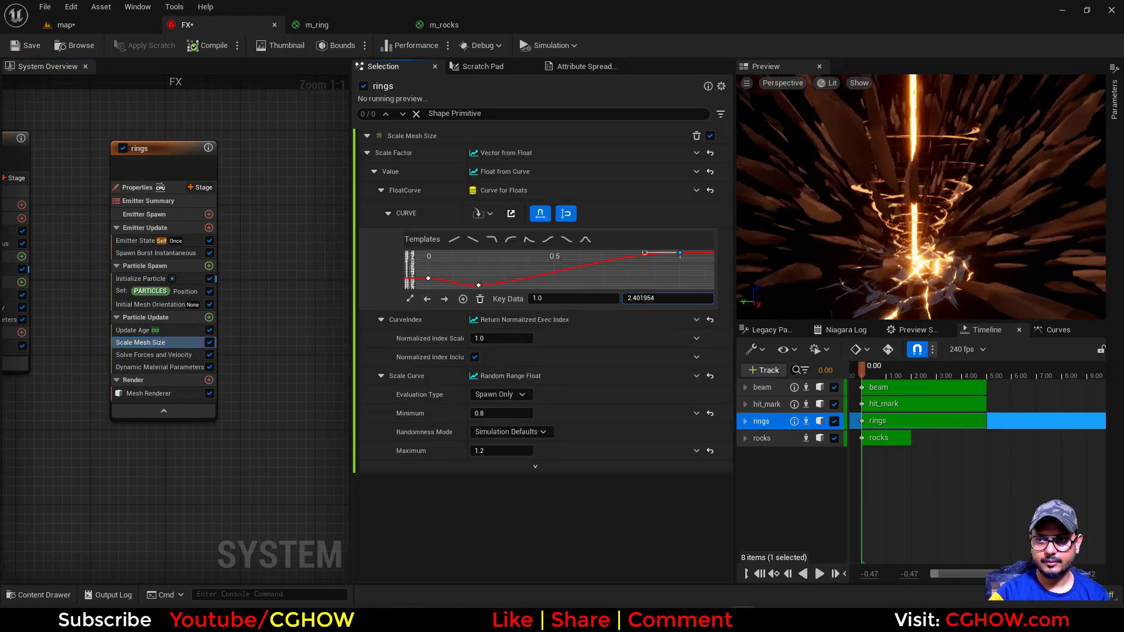
pyautogui.click(104, 25)
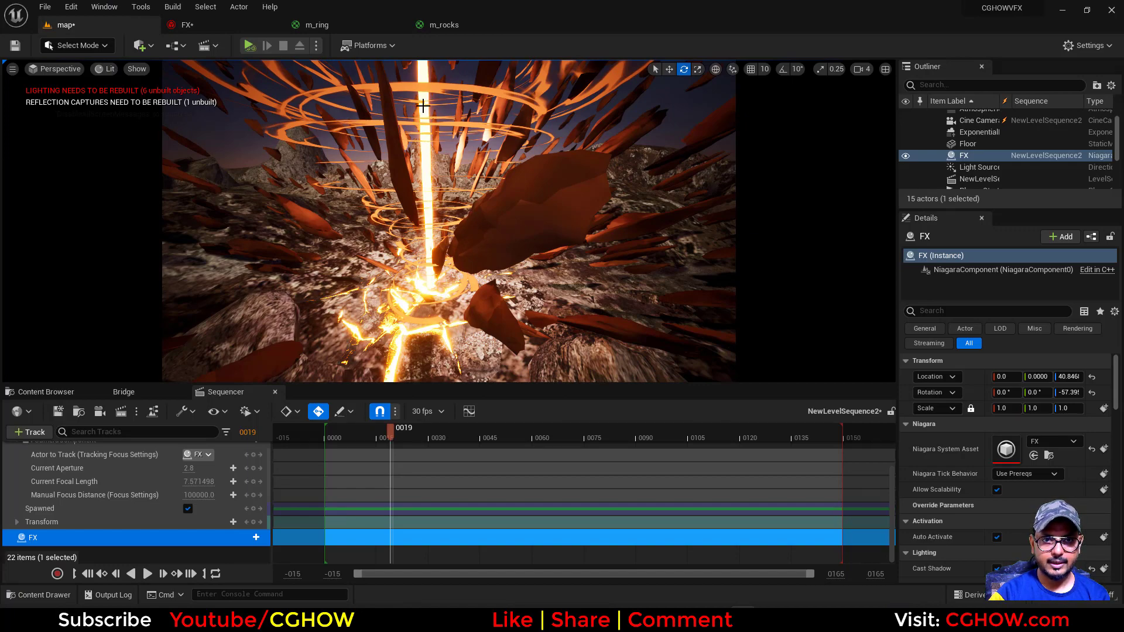
pyautogui.click(615, 619)
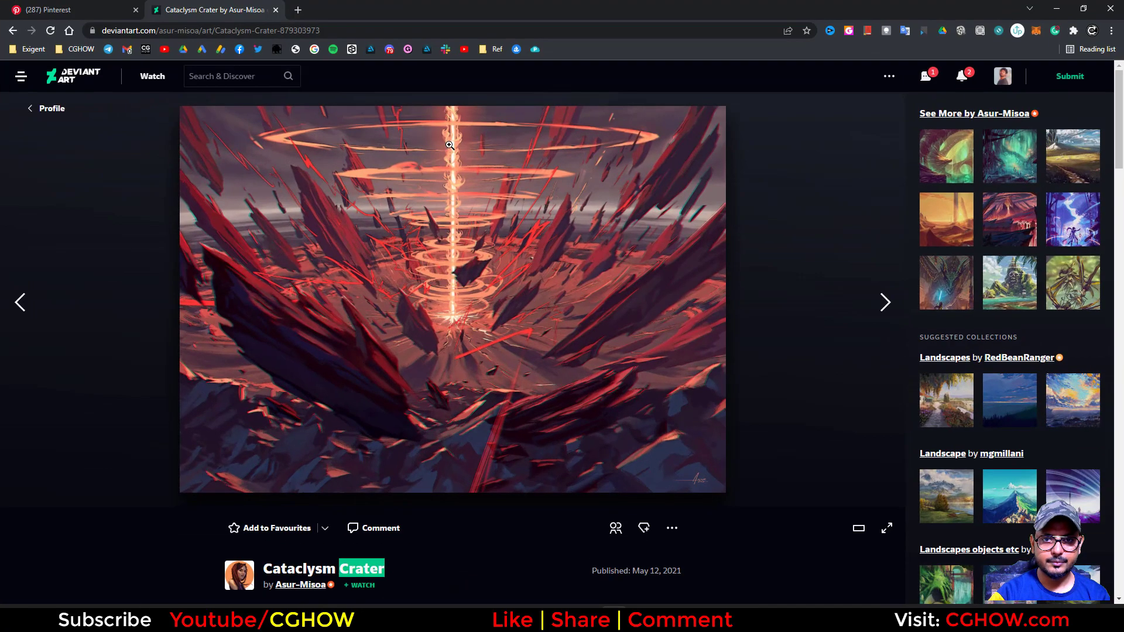
pyautogui.click(99, 14)
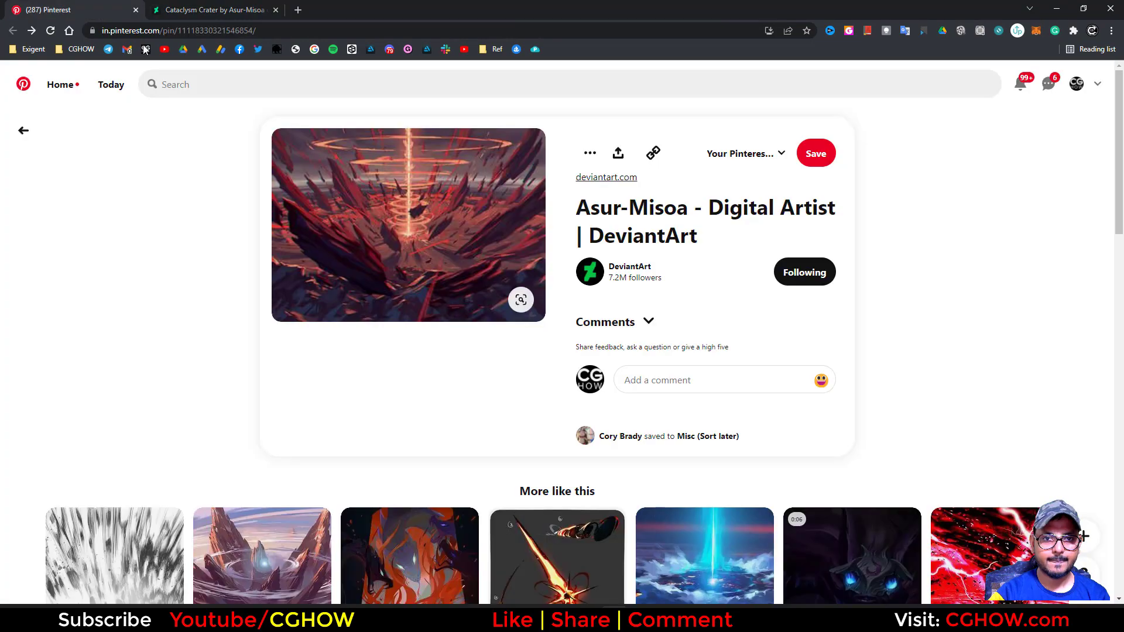
pyautogui.click(1064, 16)
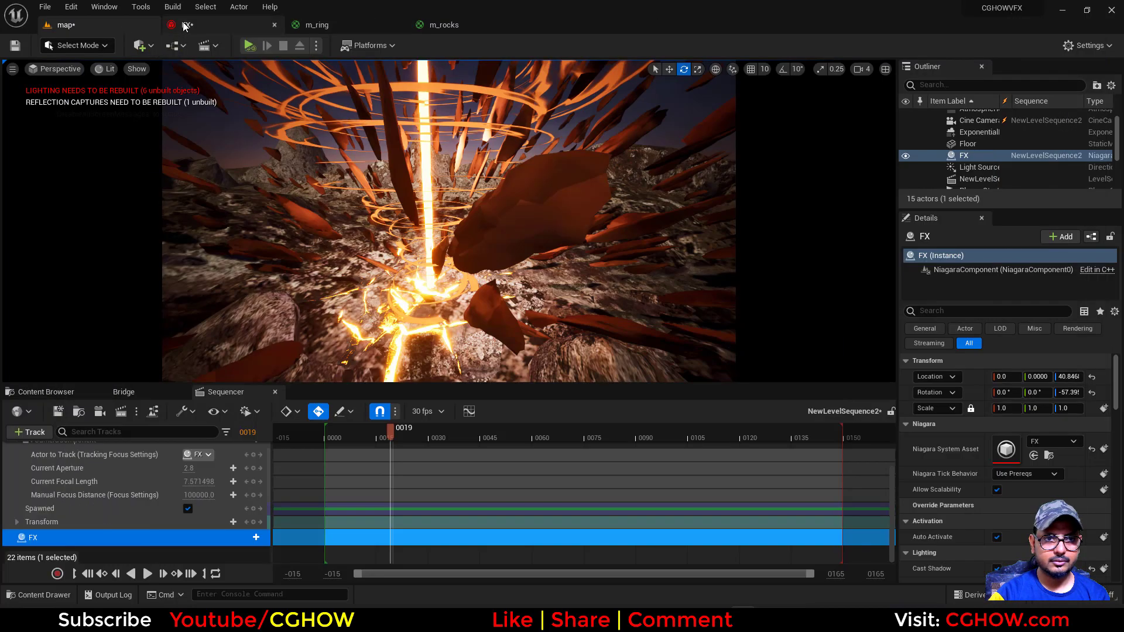
# Duplicate the rings emitter in the FX system, placing the copy beside the original
pyautogui.click(193, 25)
pyautogui.click(97, 163)
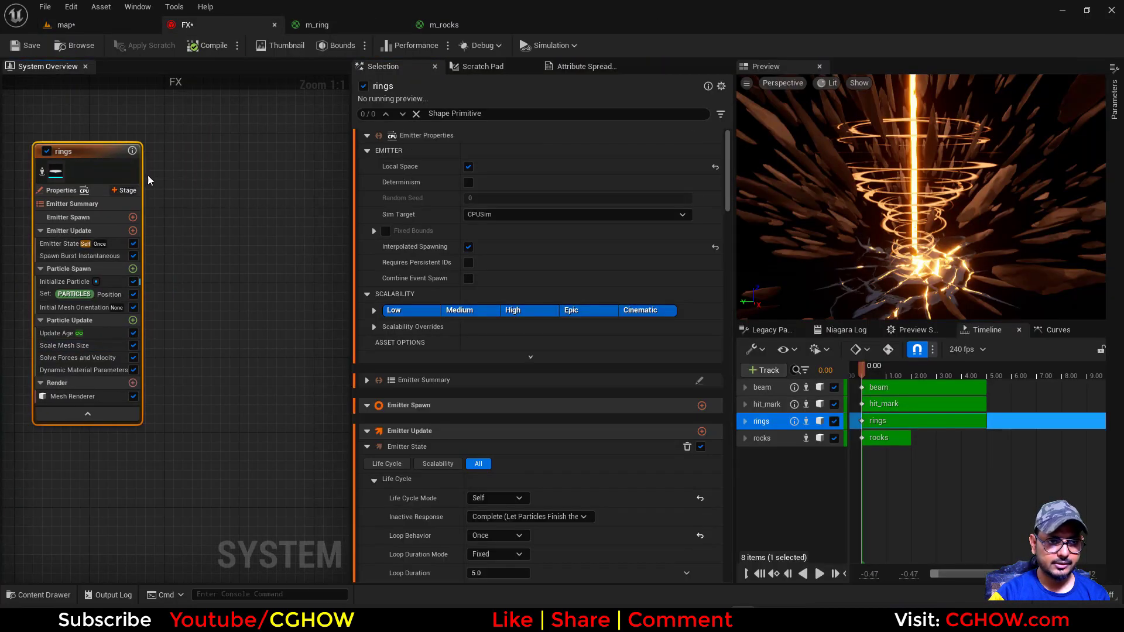
pyautogui.click(181, 142)
pyautogui.hotkey('ctrl', 'v')
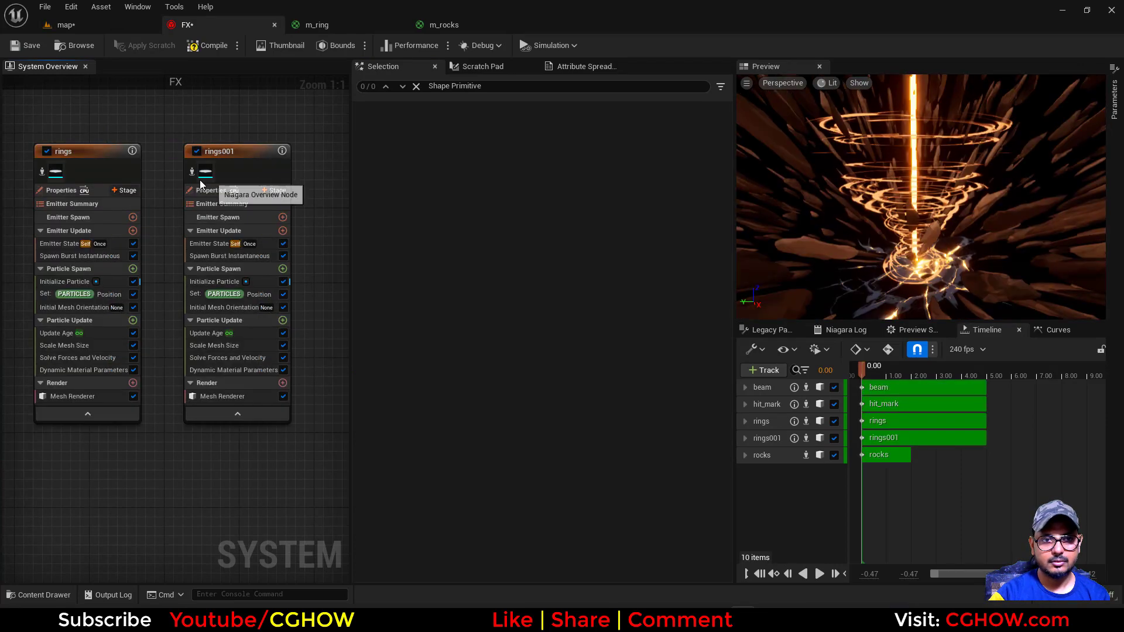
# Reset the Scale Factor of the rings001 emitter's Scale Mesh Size module to its default
pyautogui.click(226, 345)
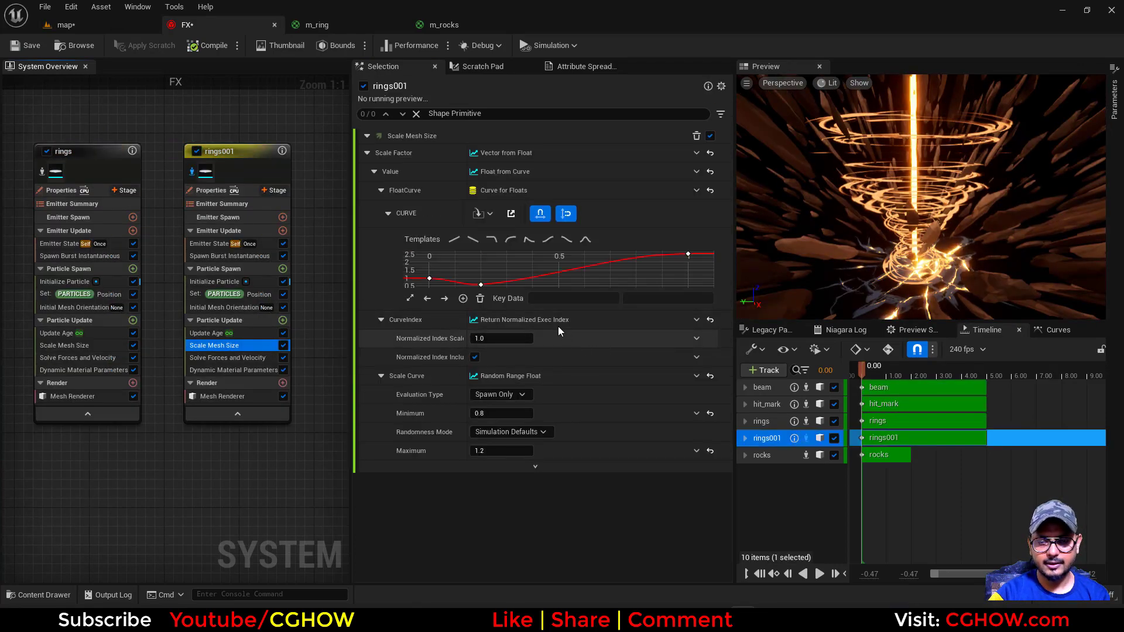
pyautogui.moveTo(712, 241); pyautogui.dragTo(689, 287)
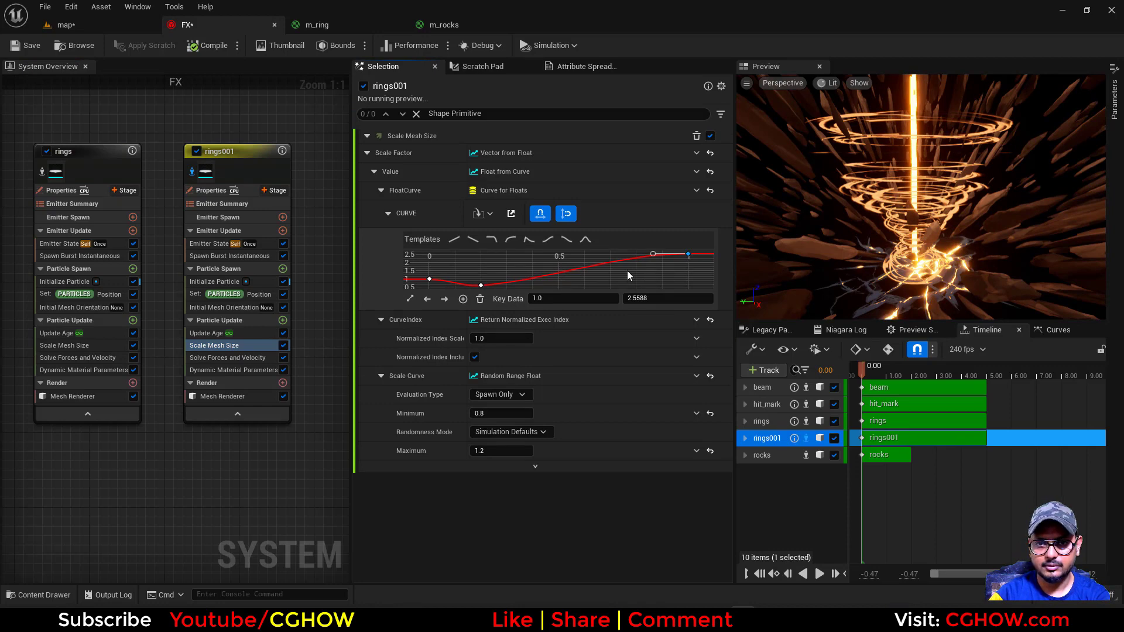
pyautogui.moveTo(495, 287)
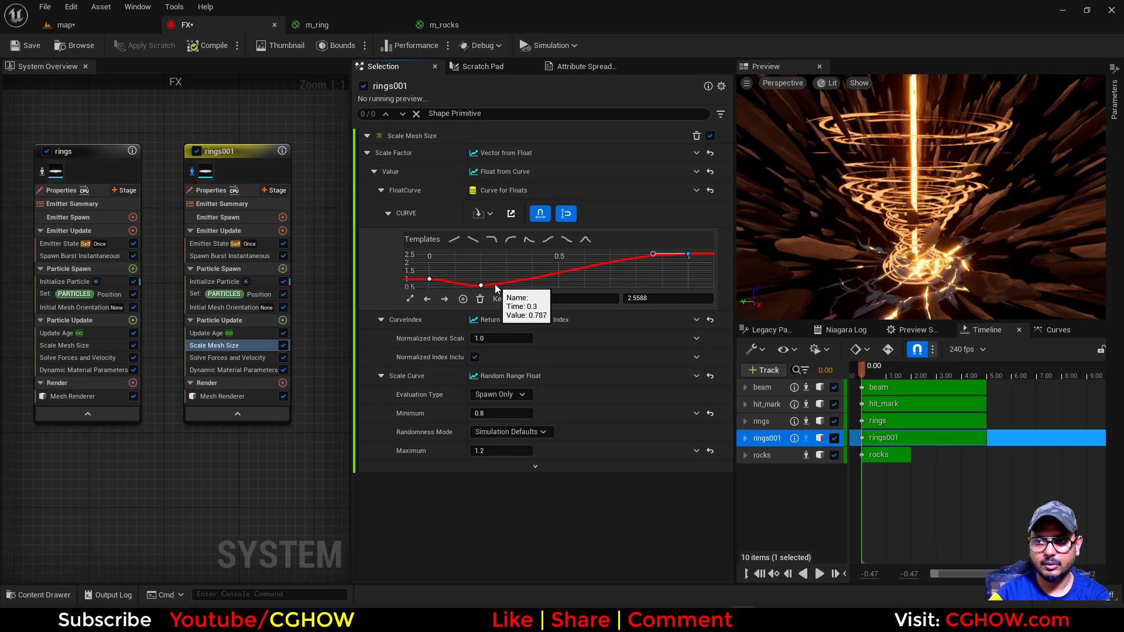
pyautogui.click(710, 153)
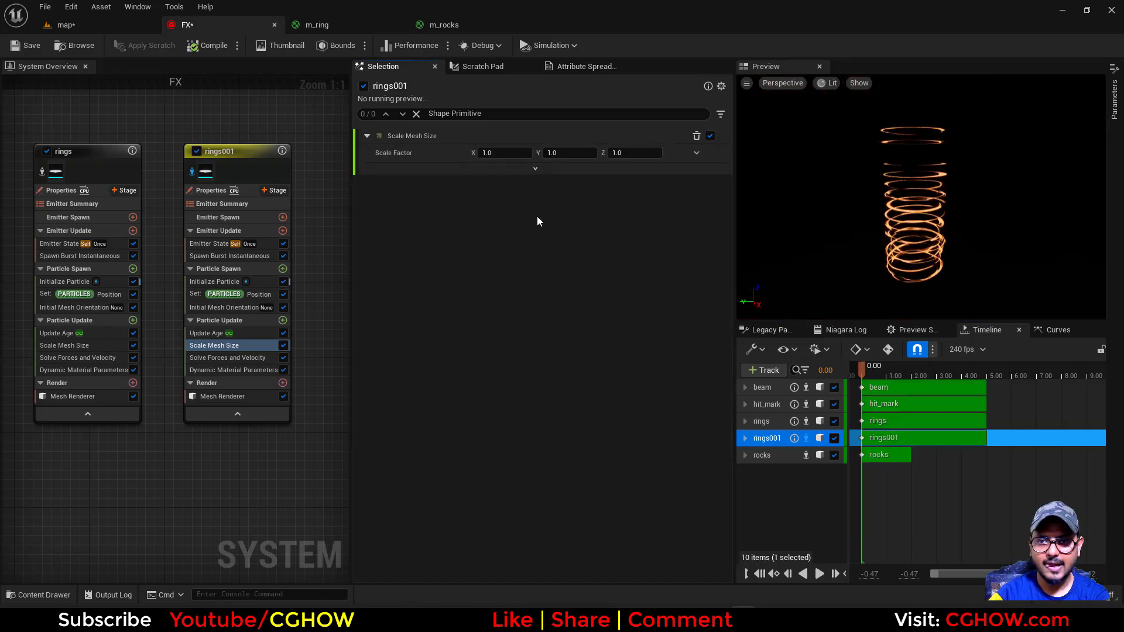
# Drive rings001's Scale Factor with Vector from Float, using a Random Range Float as its value
pyautogui.click(695, 153)
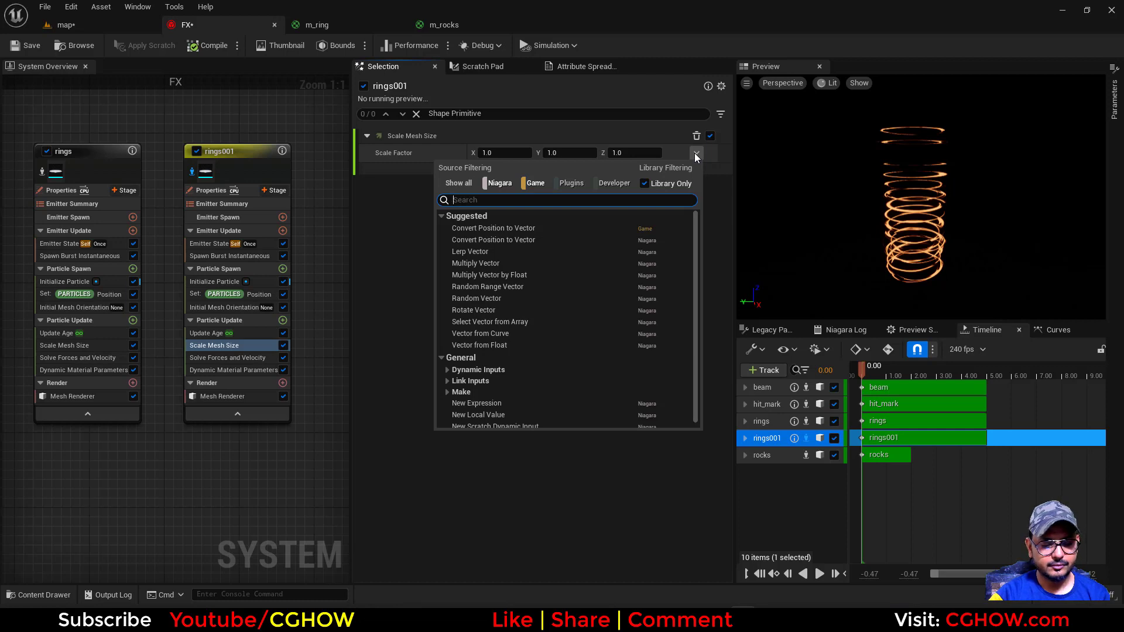
pyautogui.write('float')
pyautogui.click(517, 245)
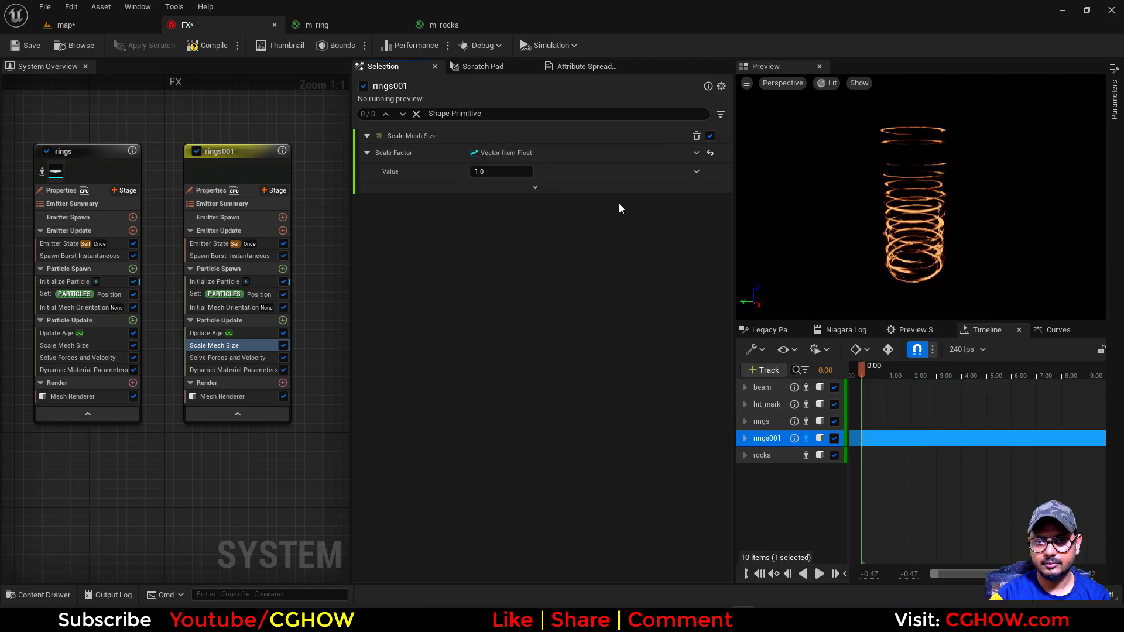
pyautogui.click(697, 172)
pyautogui.write('u')
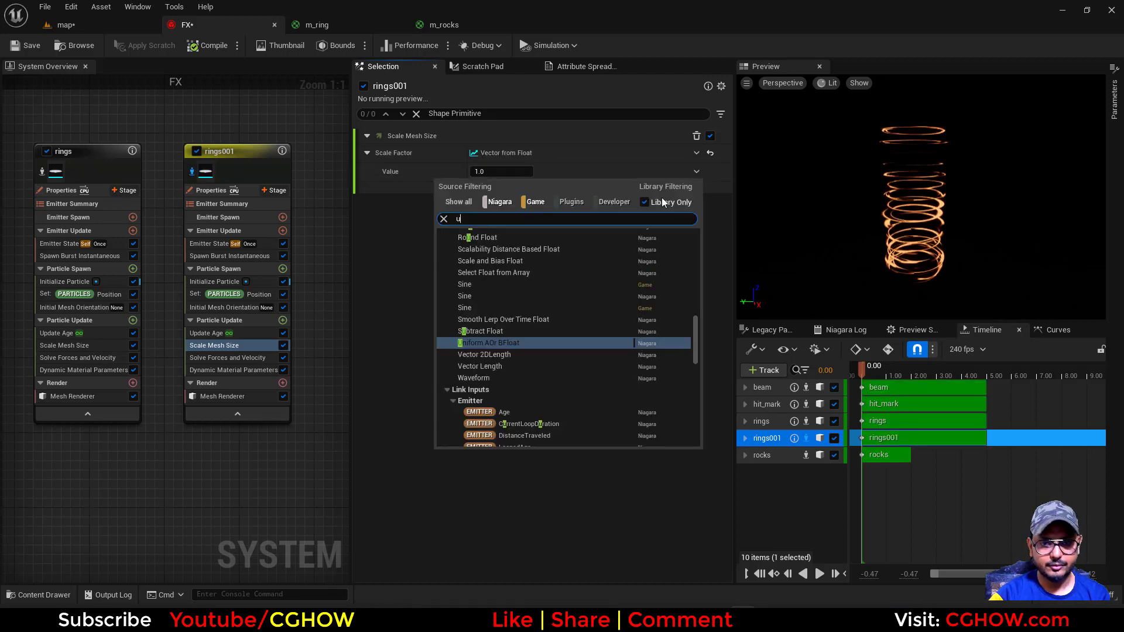
pyautogui.write('ni')
pyautogui.click(522, 247)
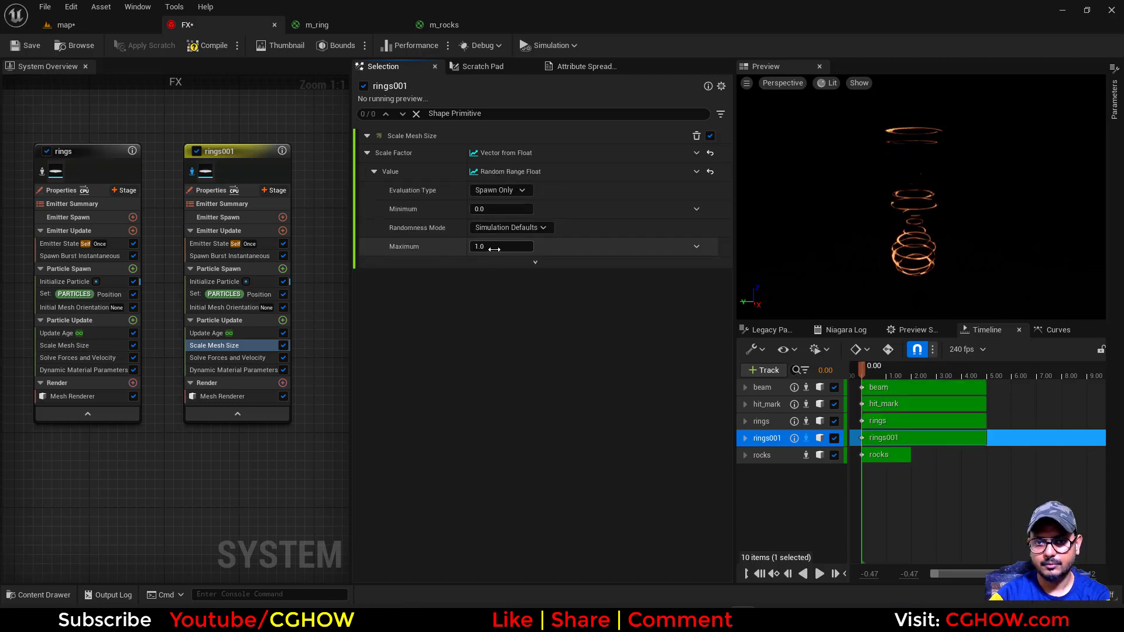
# Set rings001's random mesh scale to a minimum of 0.2 and a maximum of 0.3
pyautogui.click(500, 241)
pyautogui.write('.2')
pyautogui.press('Return')
pyautogui.click(491, 208)
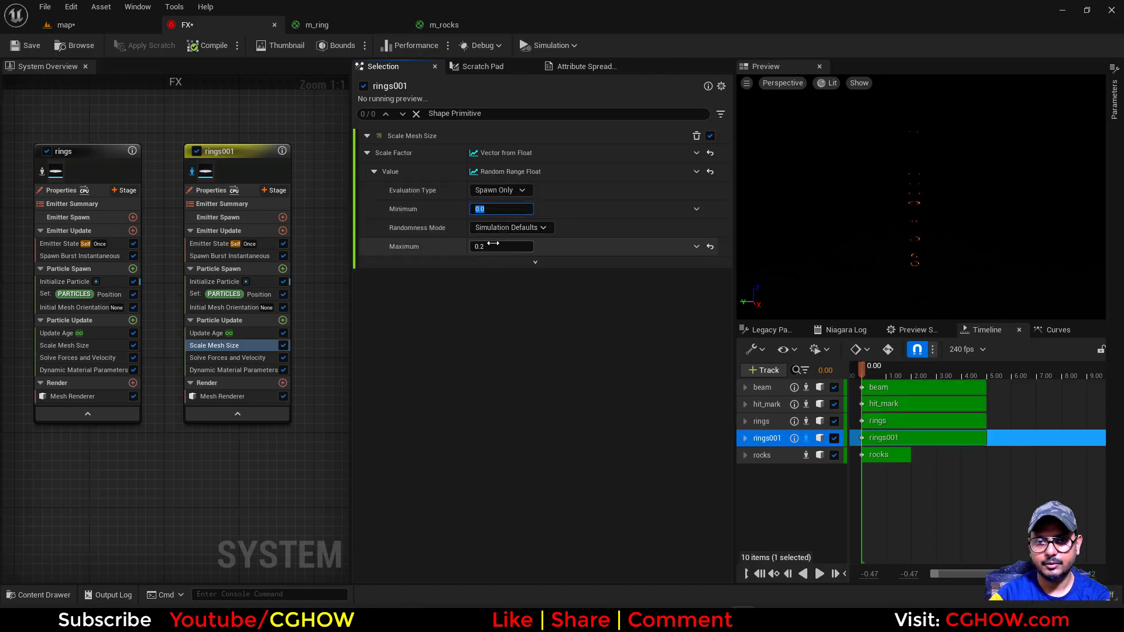
pyautogui.click(493, 242)
pyautogui.write('.3')
pyautogui.press('Return')
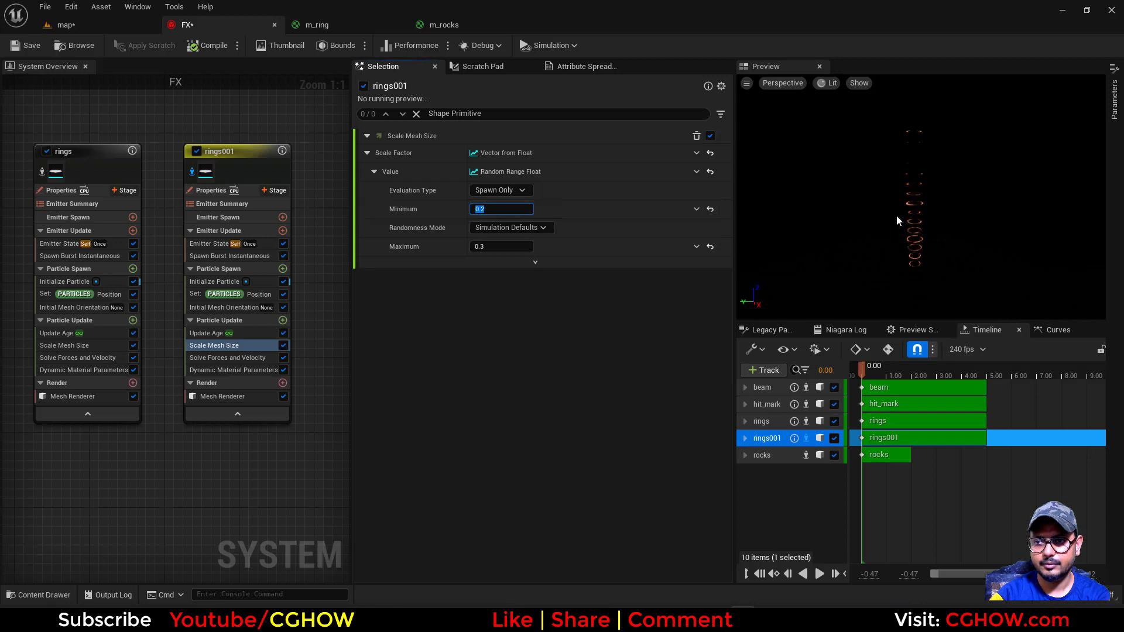
# In rings001's Initial Mesh Orientation, set the random rotation's X and Y to minimum -1 and maximum 1
pyautogui.click(229, 307)
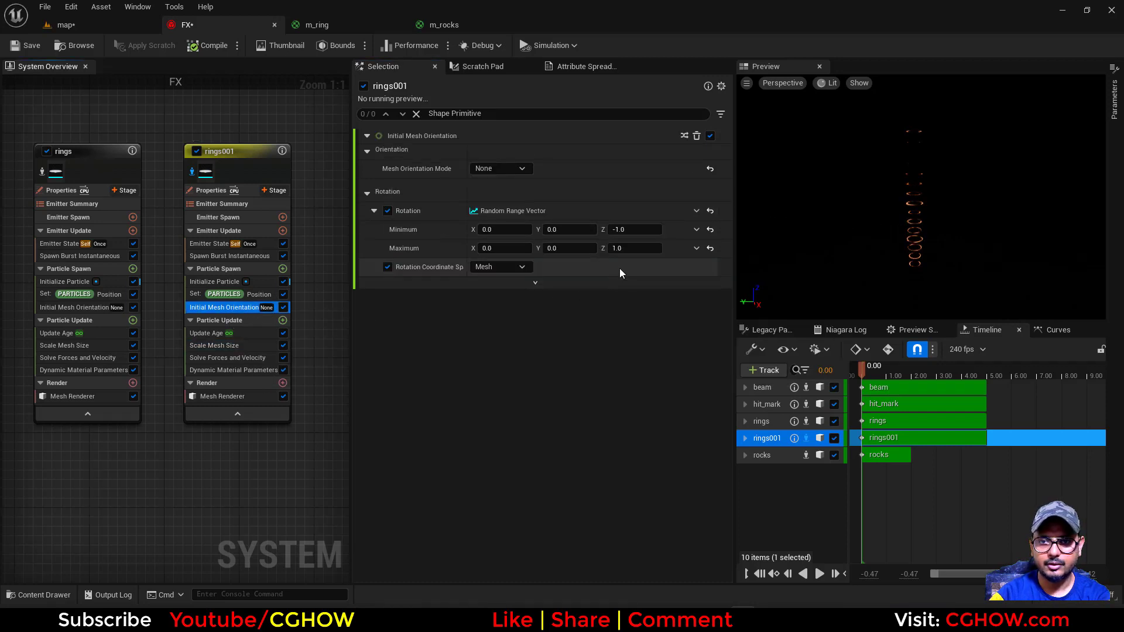
pyautogui.write('1')
pyautogui.click(511, 248)
pyautogui.write('1')
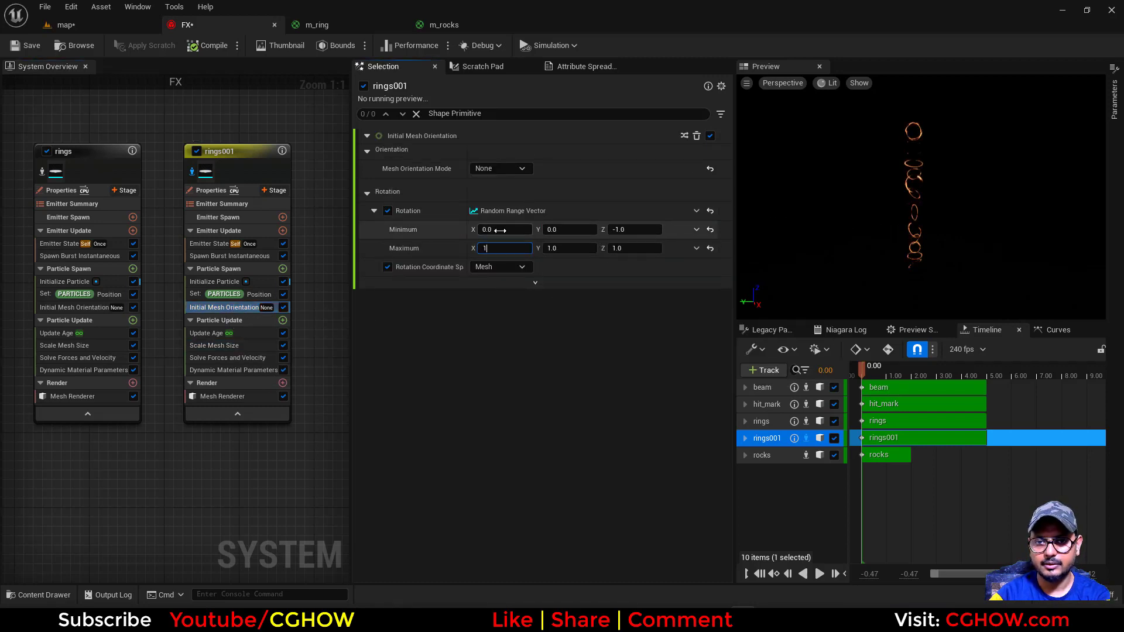
pyautogui.press('Return')
pyautogui.click(543, 231)
pyautogui.write('-1')
pyautogui.click(508, 231)
pyautogui.write('-1')
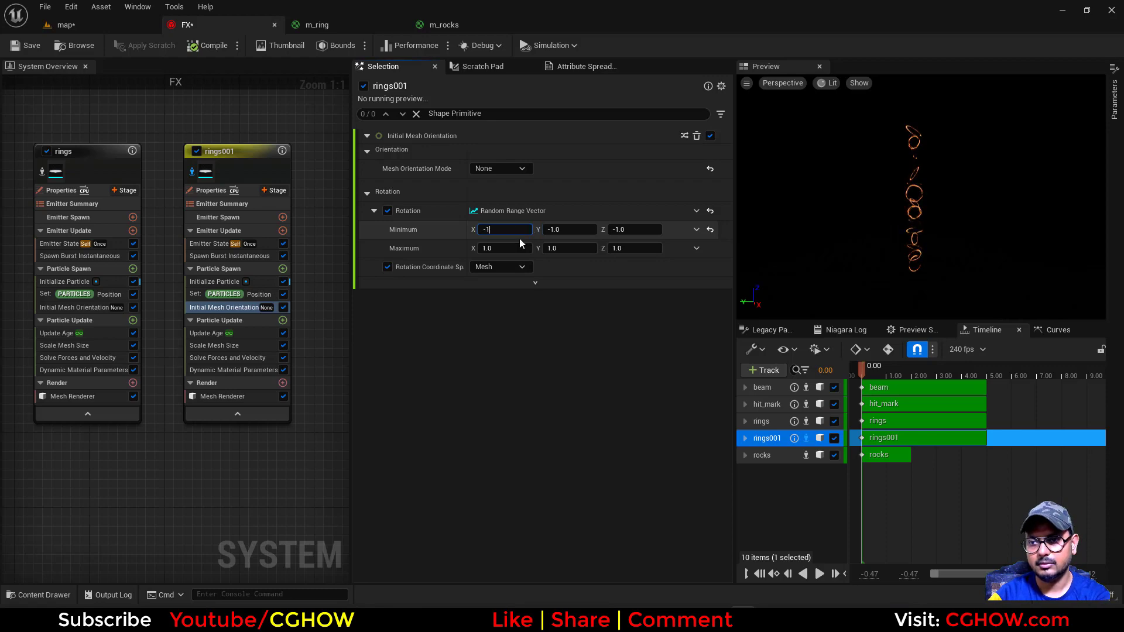
pyautogui.press('Return')
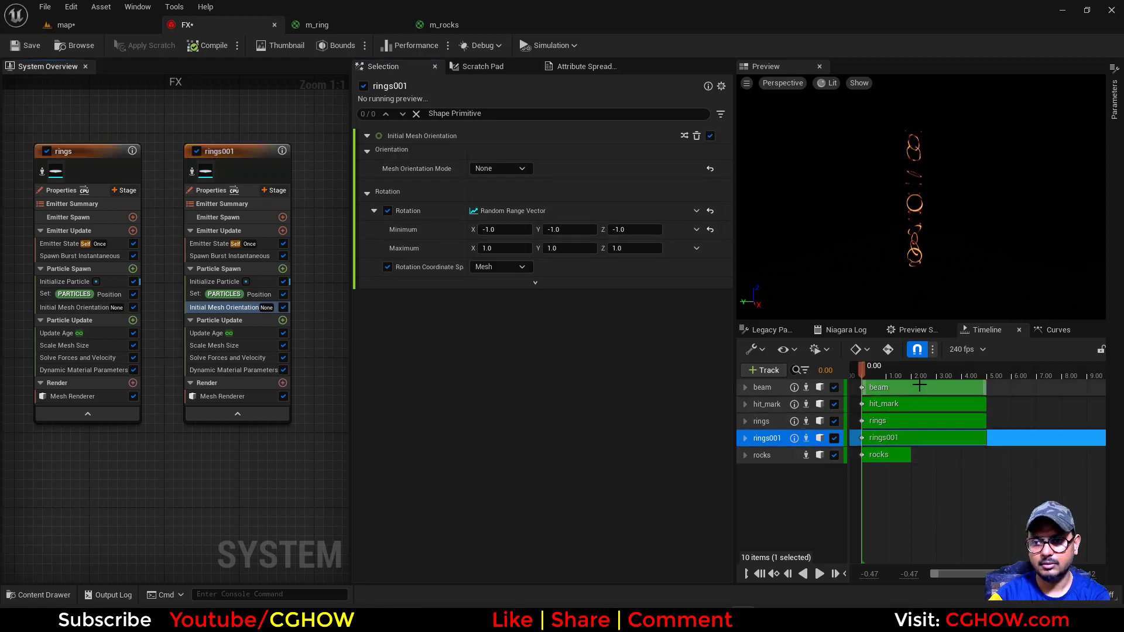
# Set rings001's burst Spawn Count to 100 and check the small rings along the beam in the preview
pyautogui.moveTo(873, 369); pyautogui.dragTo(887, 369)
pyautogui.moveTo(895, 234); pyautogui.dragTo(855, 199, button='right')
pyautogui.click(229, 256)
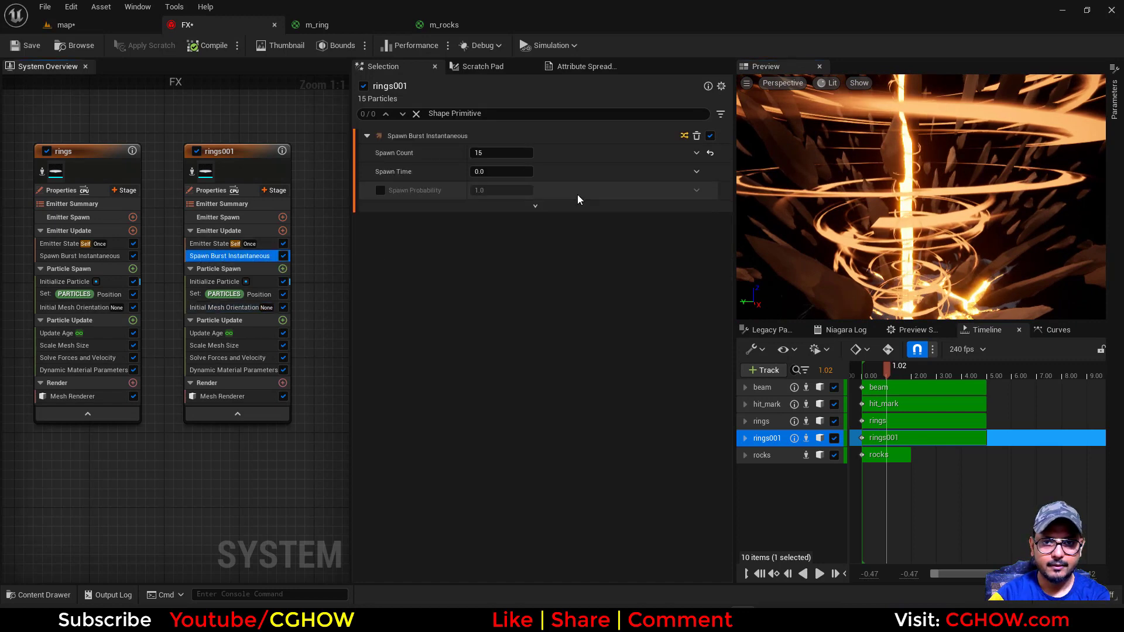
pyautogui.press('Return')
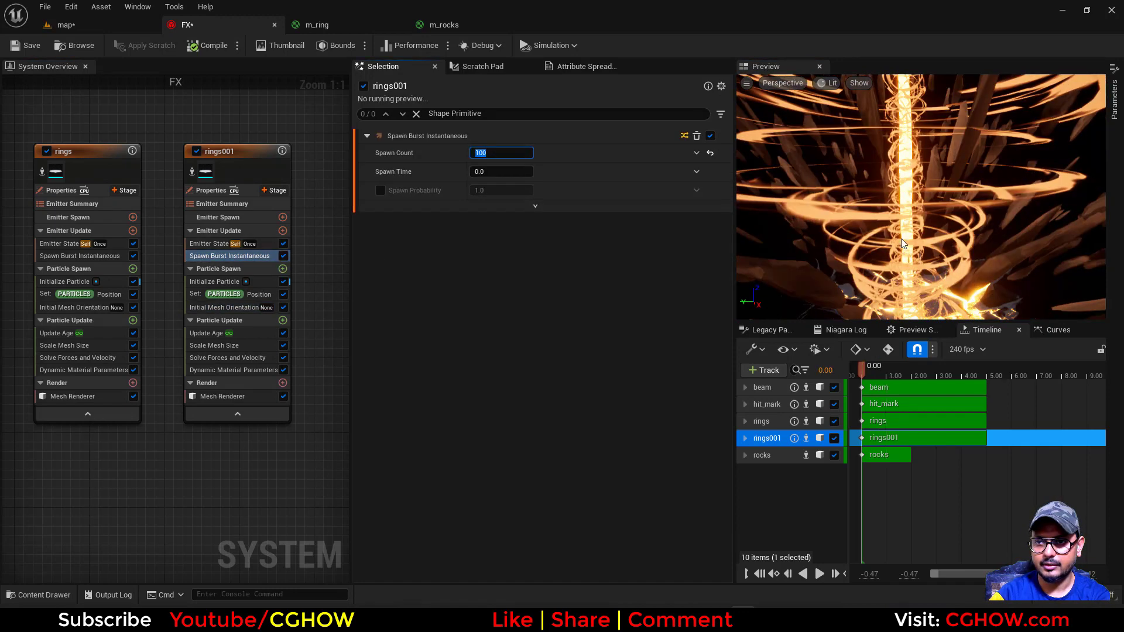
pyautogui.moveTo(901, 237); pyautogui.dragTo(872, 231)
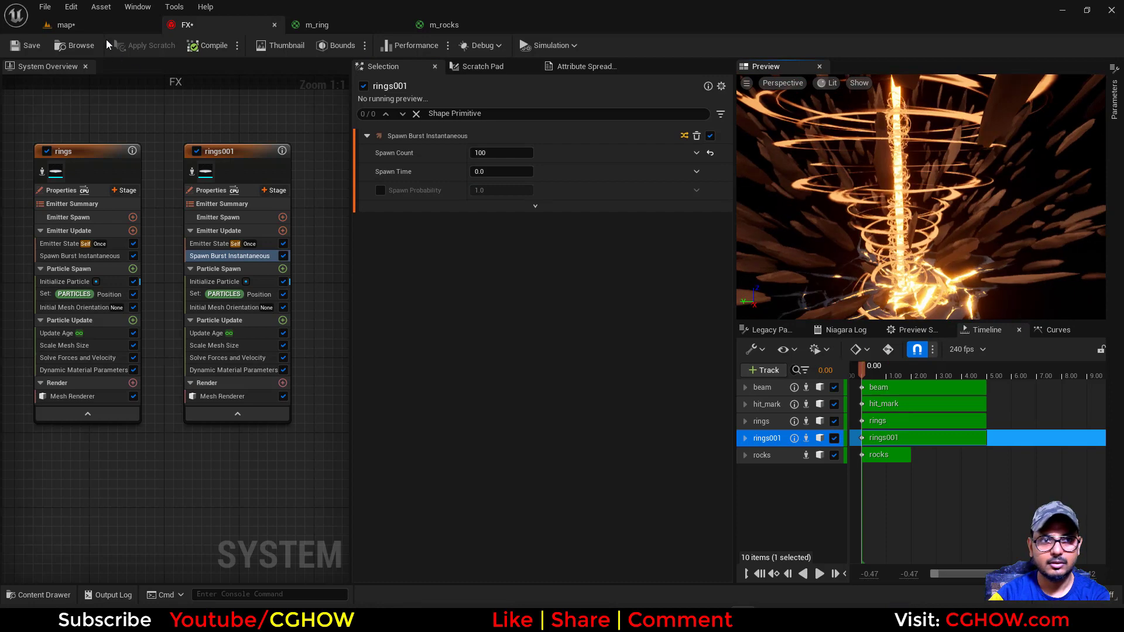
# Reduce rings001's random mesh scale range to a minimum of 0.1 and a maximum of 0.2
pyautogui.click(64, 25)
pyautogui.click(209, 28)
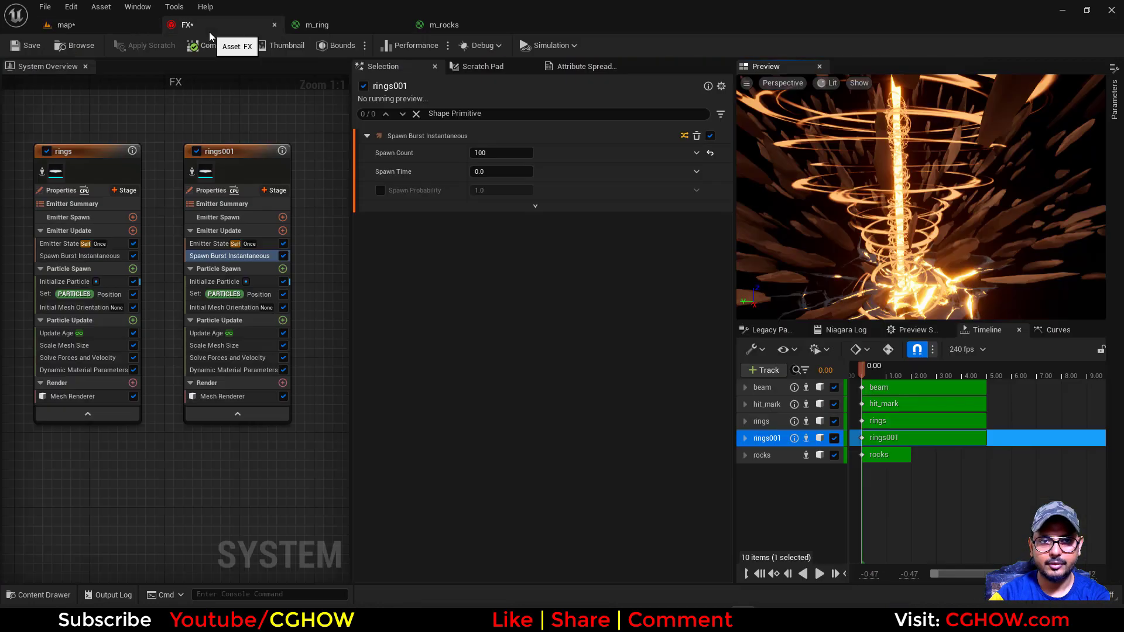
pyautogui.click(232, 346)
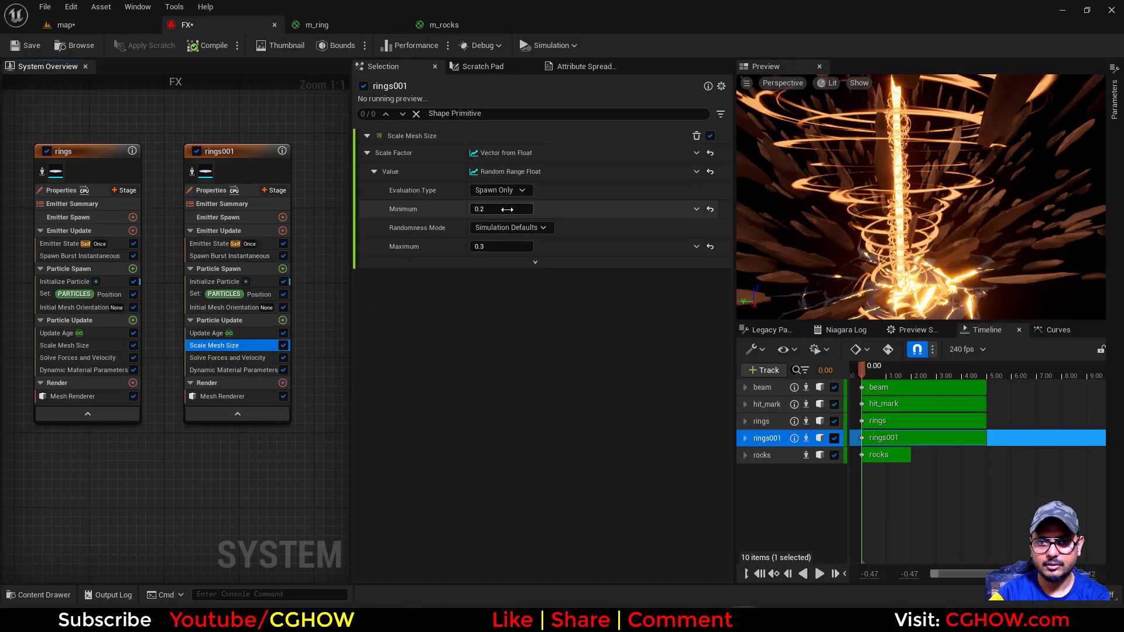
pyautogui.click(507, 209)
pyautogui.press('BackSpace')
pyautogui.write('0.1')
pyautogui.press('Return')
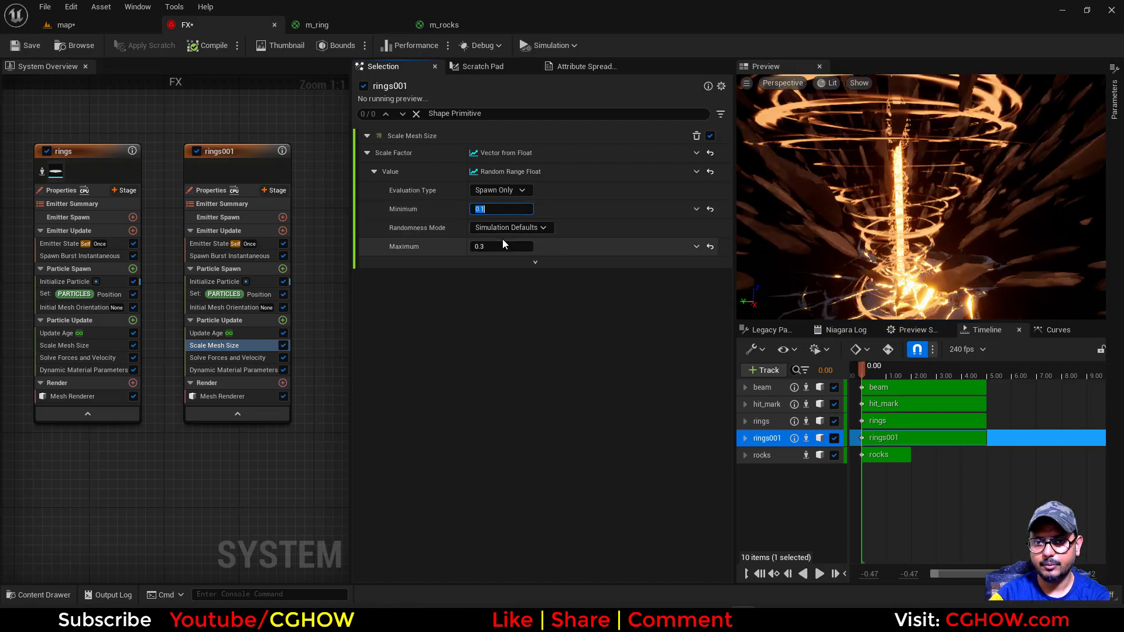
pyautogui.click(502, 246)
pyautogui.write('0.2')
pyautogui.press('Return')
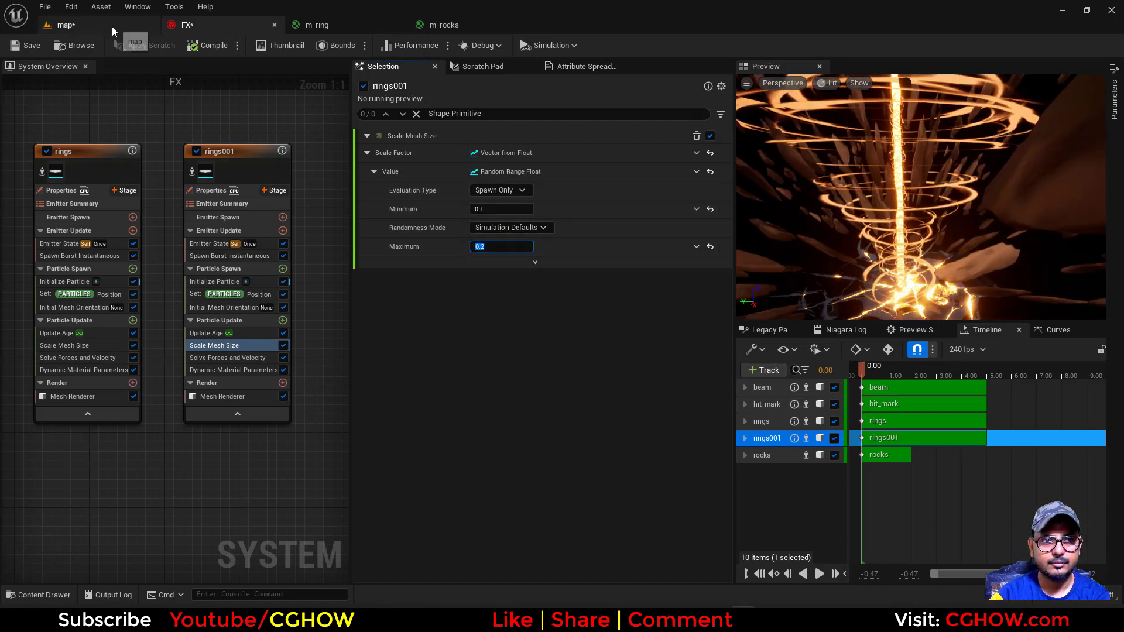
# Increase the multiplier on rings001's particle Z position and check the rings in the map level
pyautogui.click(87, 26)
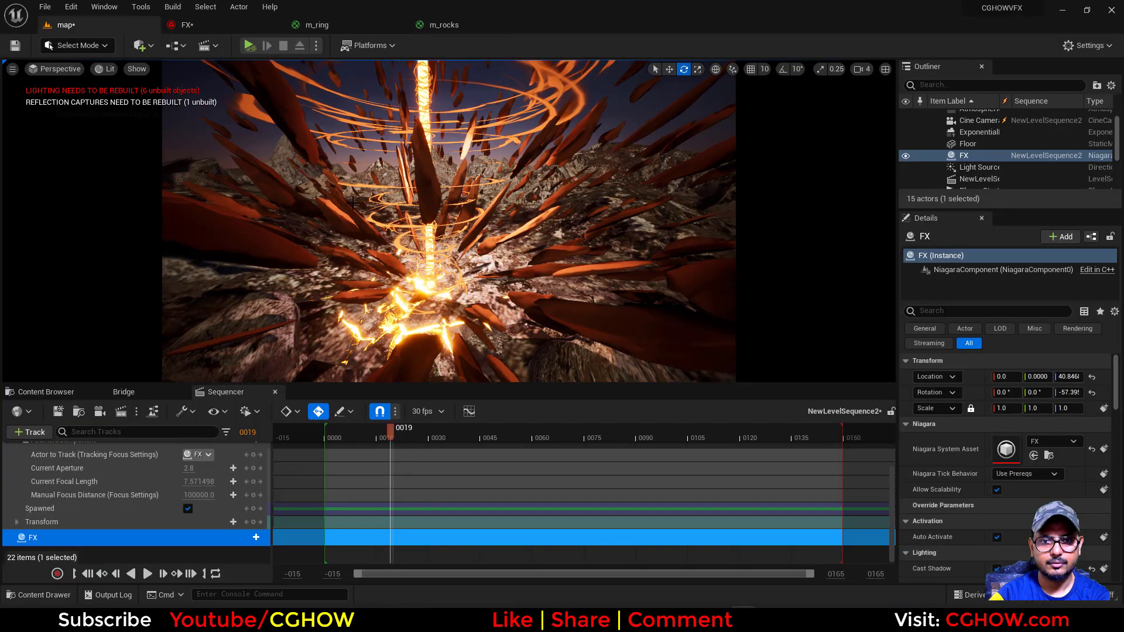
pyautogui.click(182, 25)
pyautogui.click(233, 295)
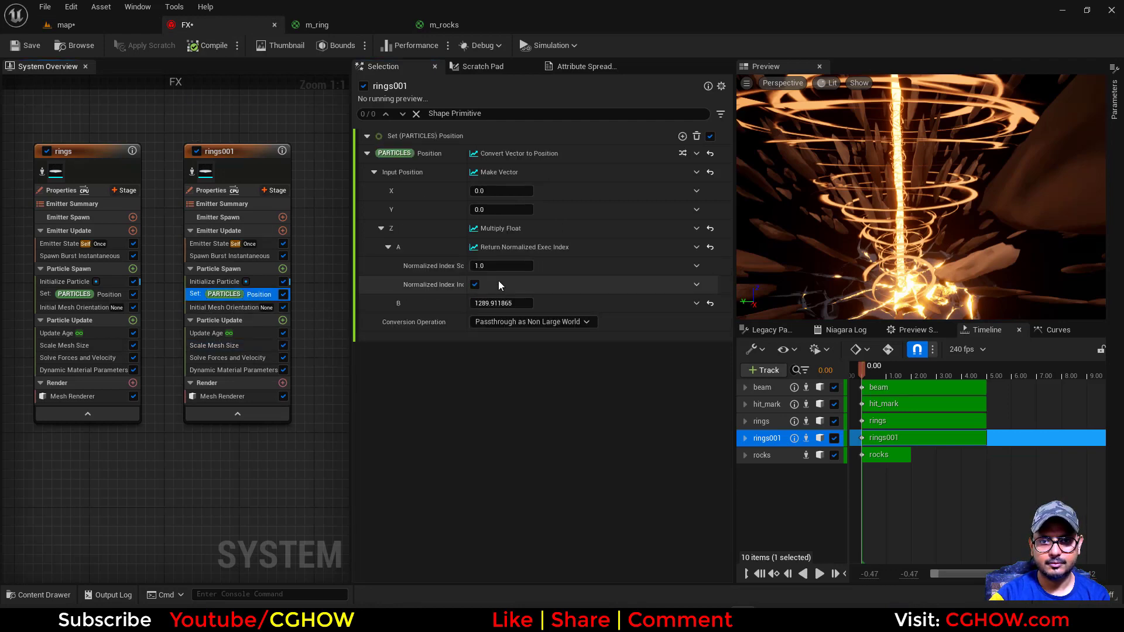
pyautogui.moveTo(501, 303); pyautogui.dragTo(527, 303)
pyautogui.click(100, 25)
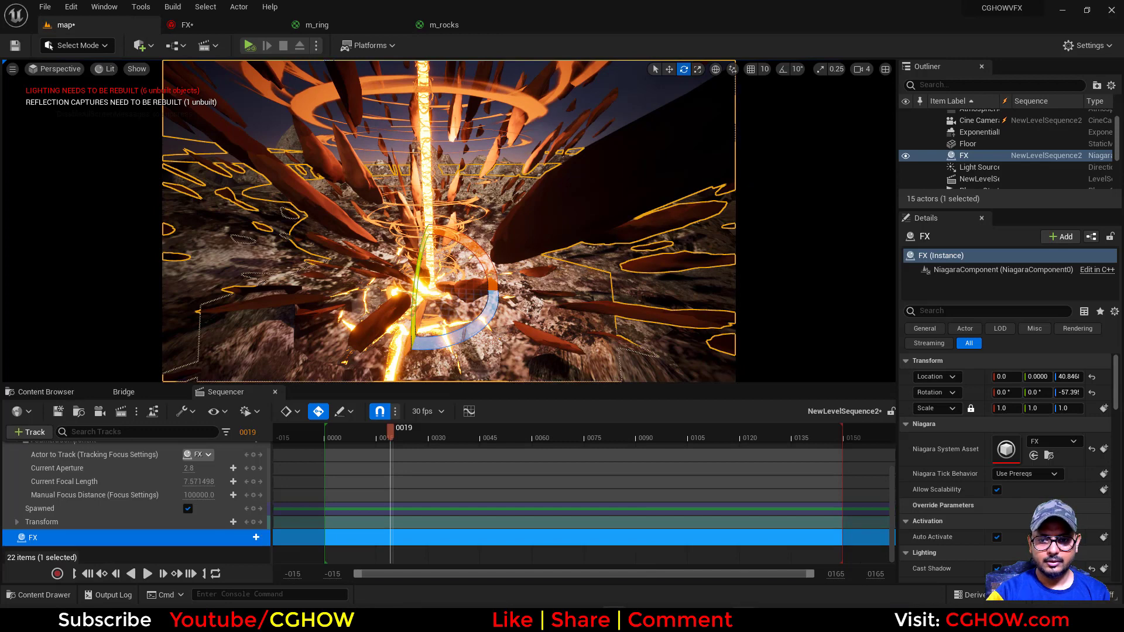
# Compare the crater reference artwork in the browser with the level shown in game view
pyautogui.click(614, 619)
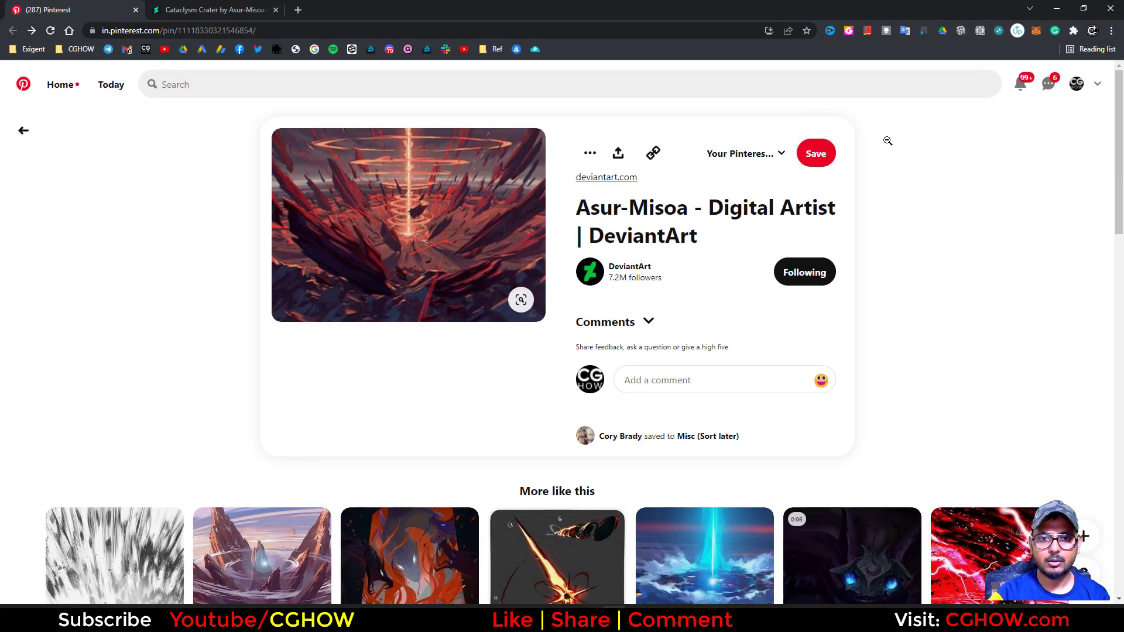
pyautogui.click(1059, 7)
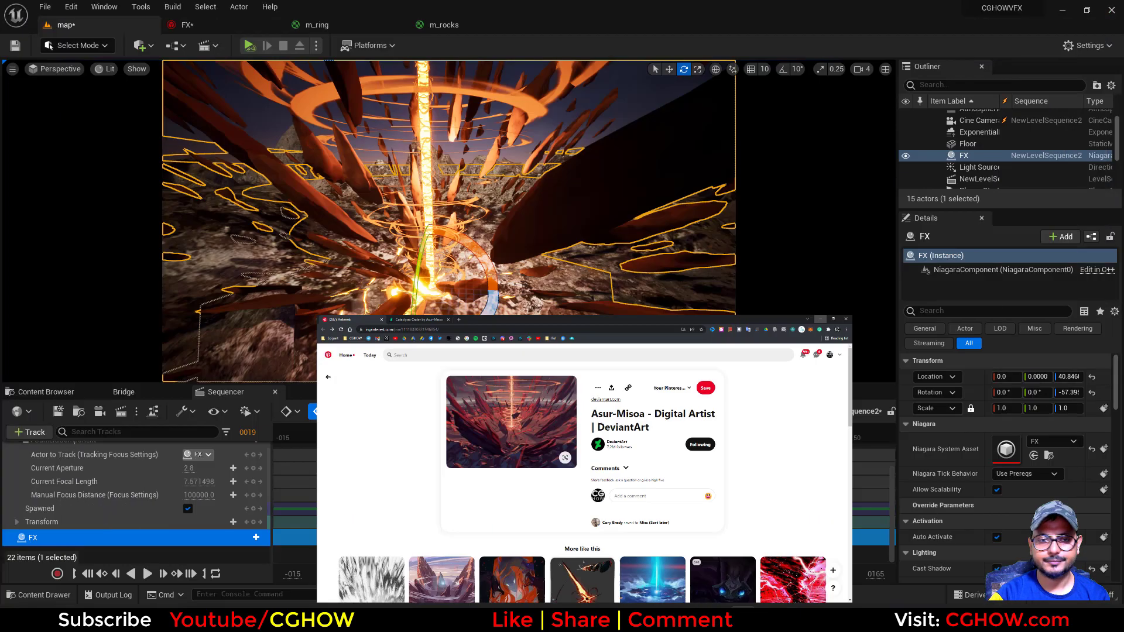
pyautogui.press('g')
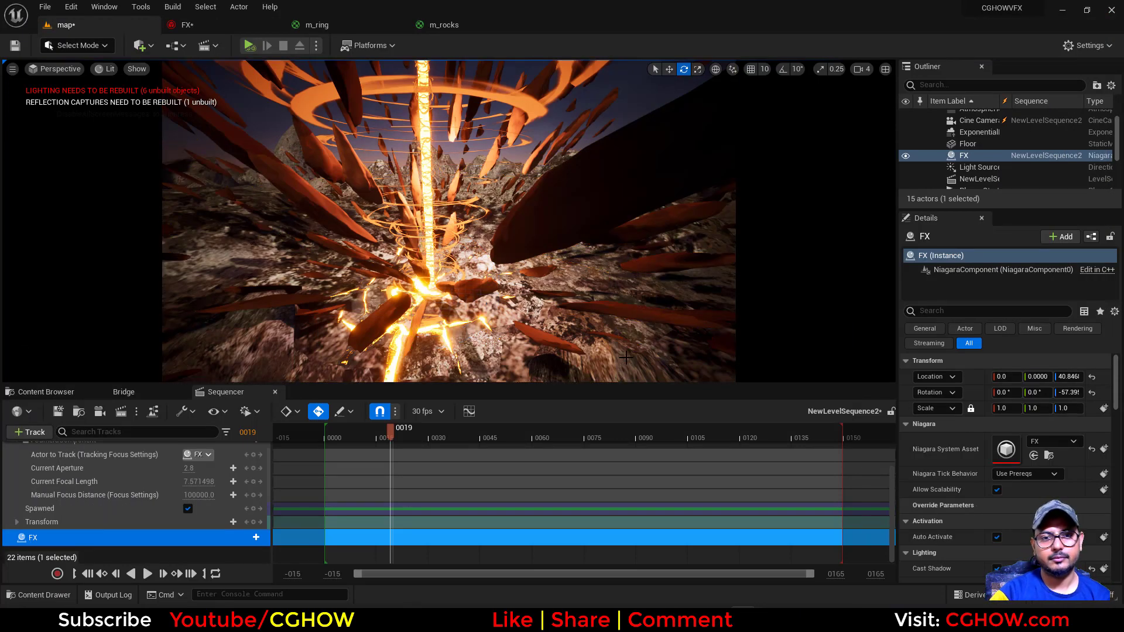
pyautogui.press('g')
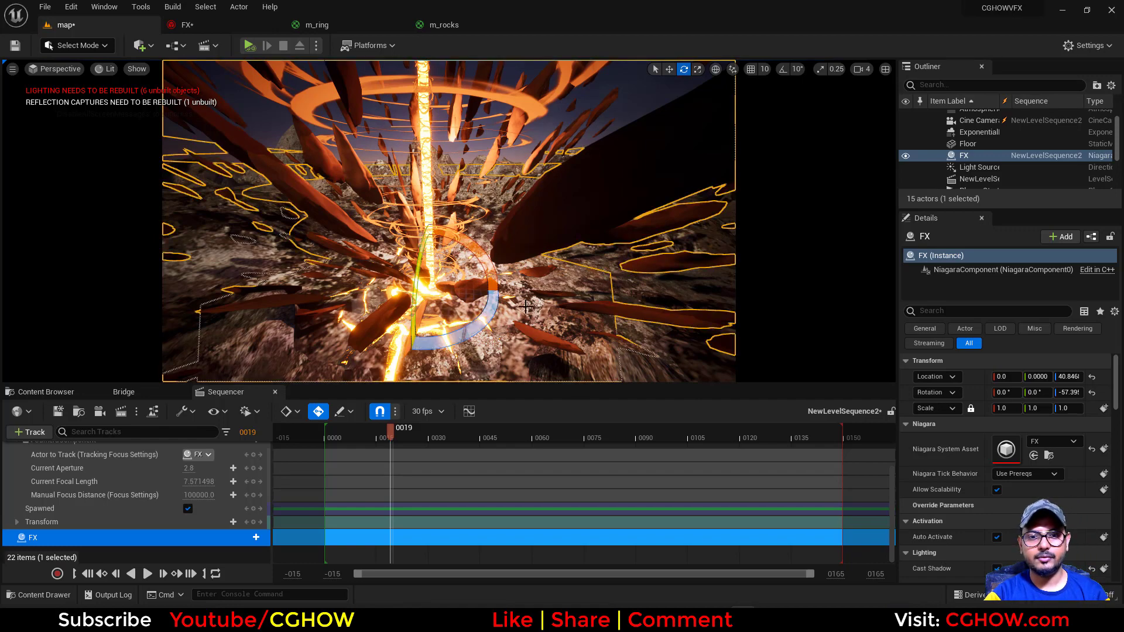
# Rotate the FX actor to about -30.06° around Z and change the level viewport to the cinematic viewport
pyautogui.moveTo(478, 333); pyautogui.dragTo(428, 346)
pyautogui.scroll(1, 203, 521)
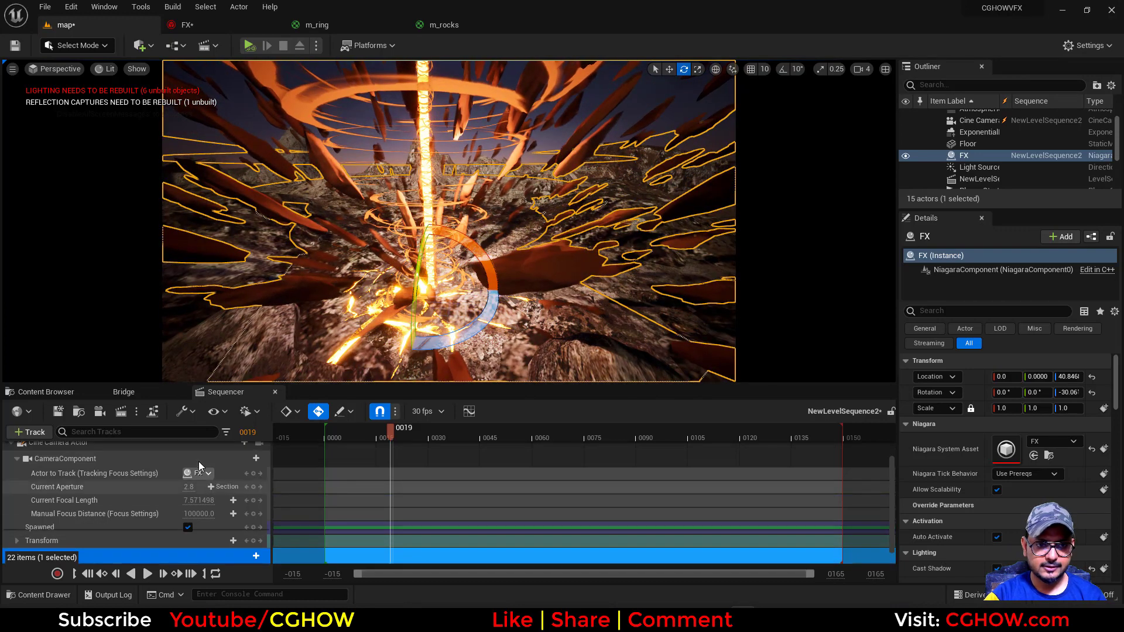
pyautogui.click(55, 69)
pyautogui.click(77, 237)
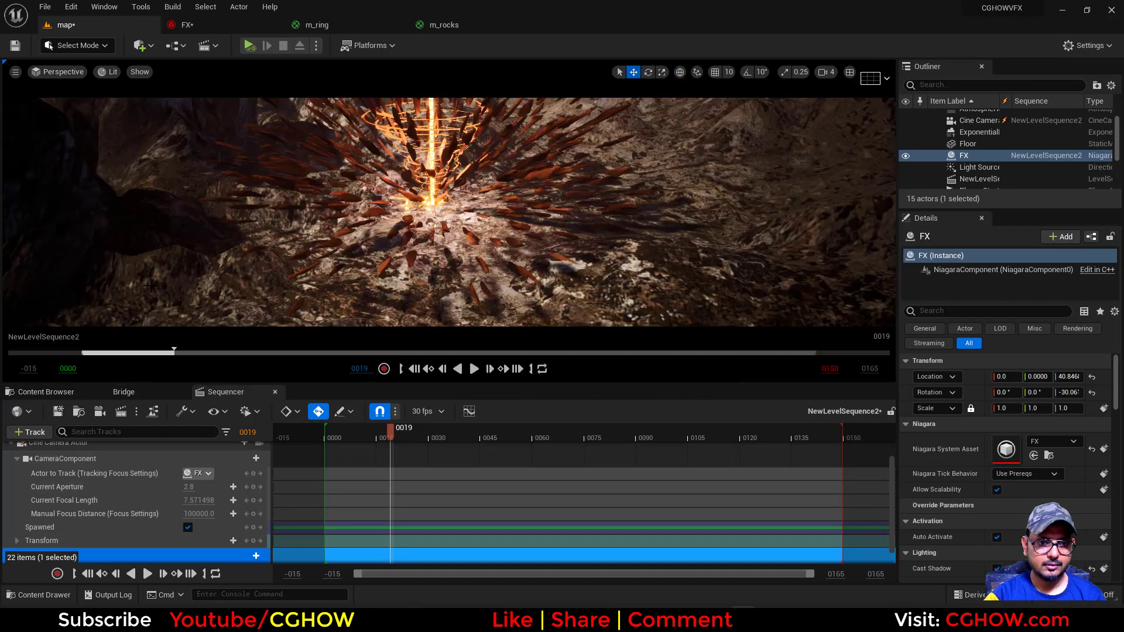
# Extend the level sequence's playback end to frame 200 and its timeline range to 300, then return the playhead to frame 0
pyautogui.click(870, 368)
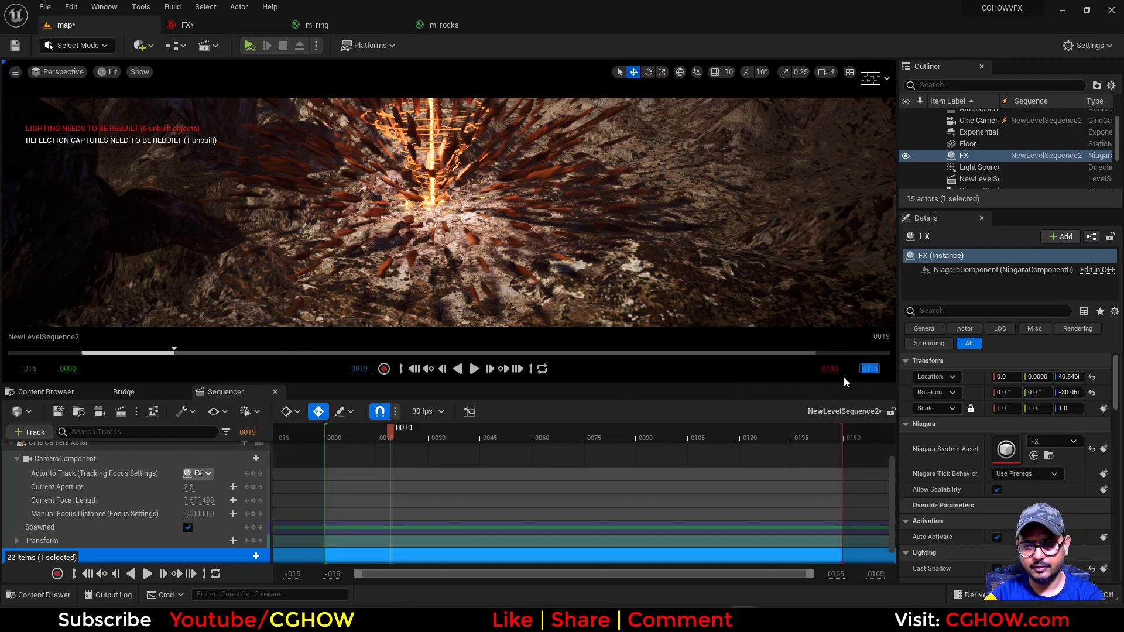
pyautogui.write('200')
pyautogui.press('Tab')
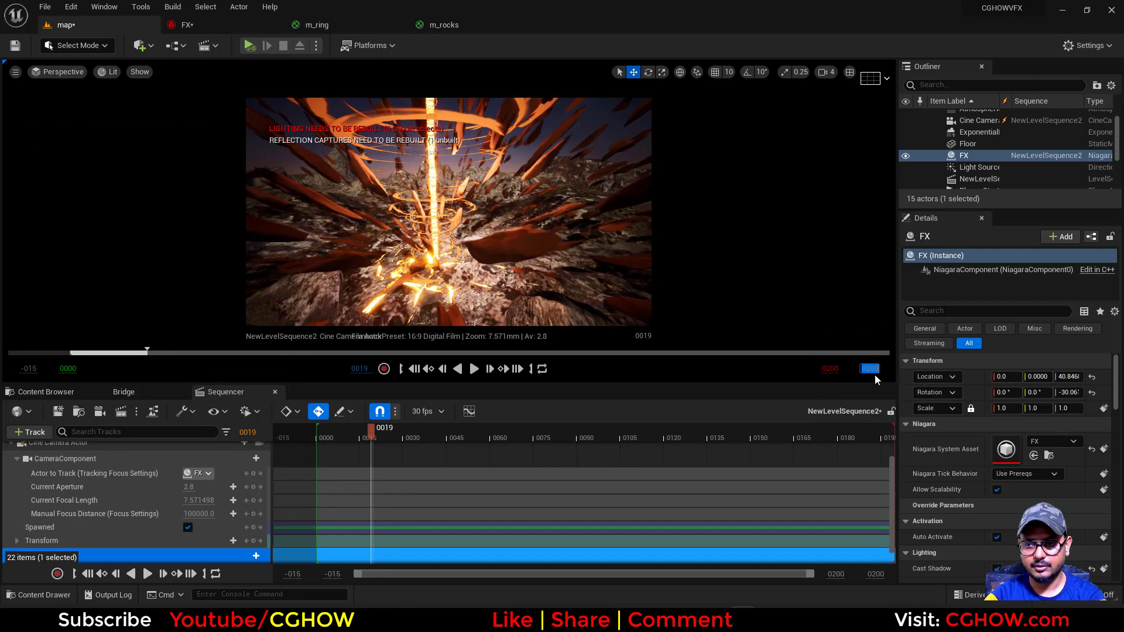
pyautogui.write('300')
pyautogui.press('Return')
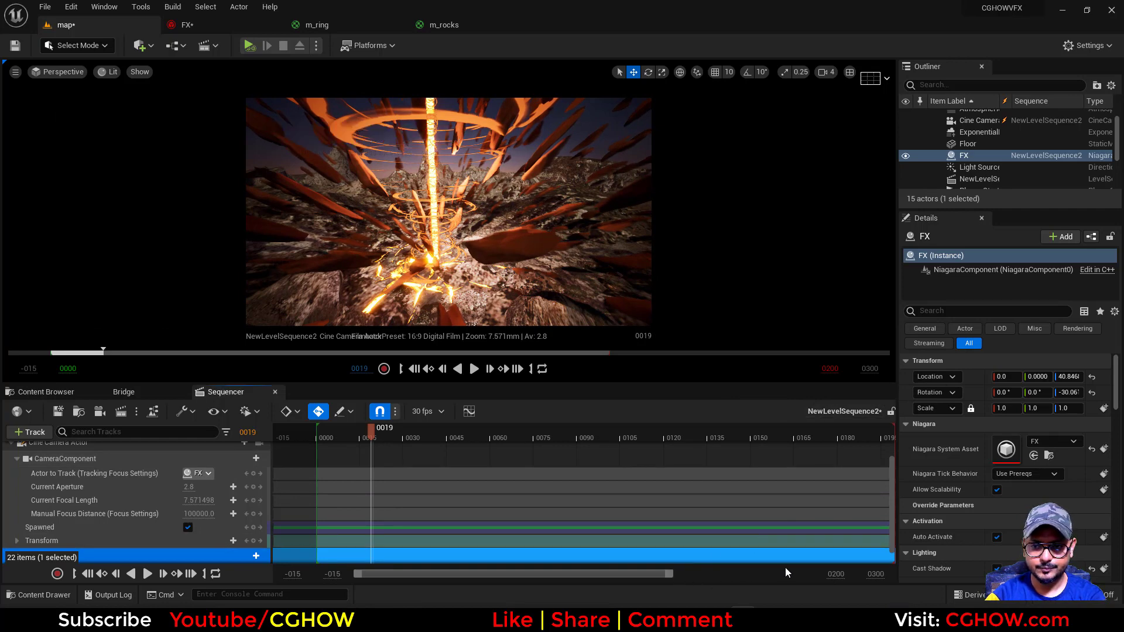
pyautogui.moveTo(672, 575); pyautogui.dragTo(735, 576)
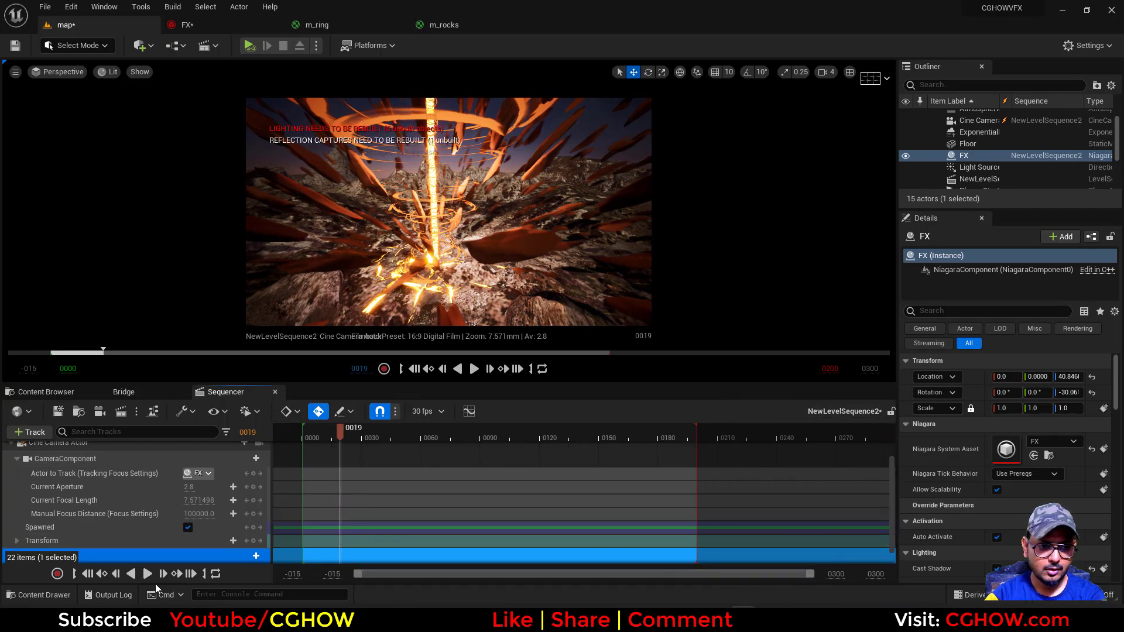
pyautogui.click(88, 578)
pyautogui.scroll(-1, 85, 515)
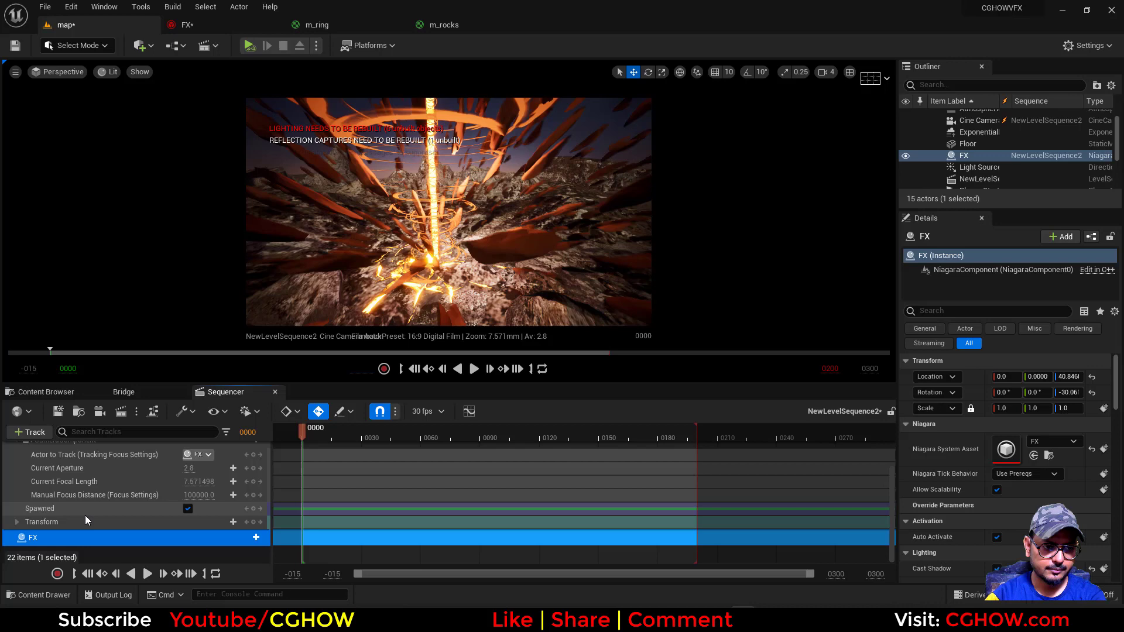
# Add a Transform track to FX in the level sequence and key its rotation yaw at 0 on frame 0
pyautogui.click(242, 539)
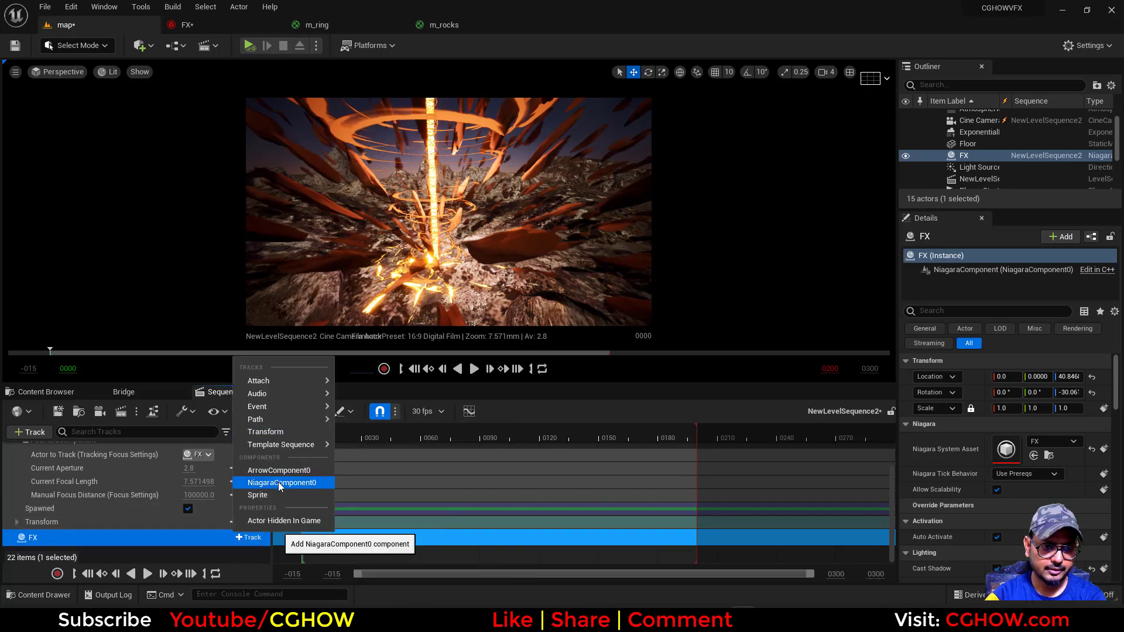
pyautogui.click(265, 432)
pyautogui.click(18, 543)
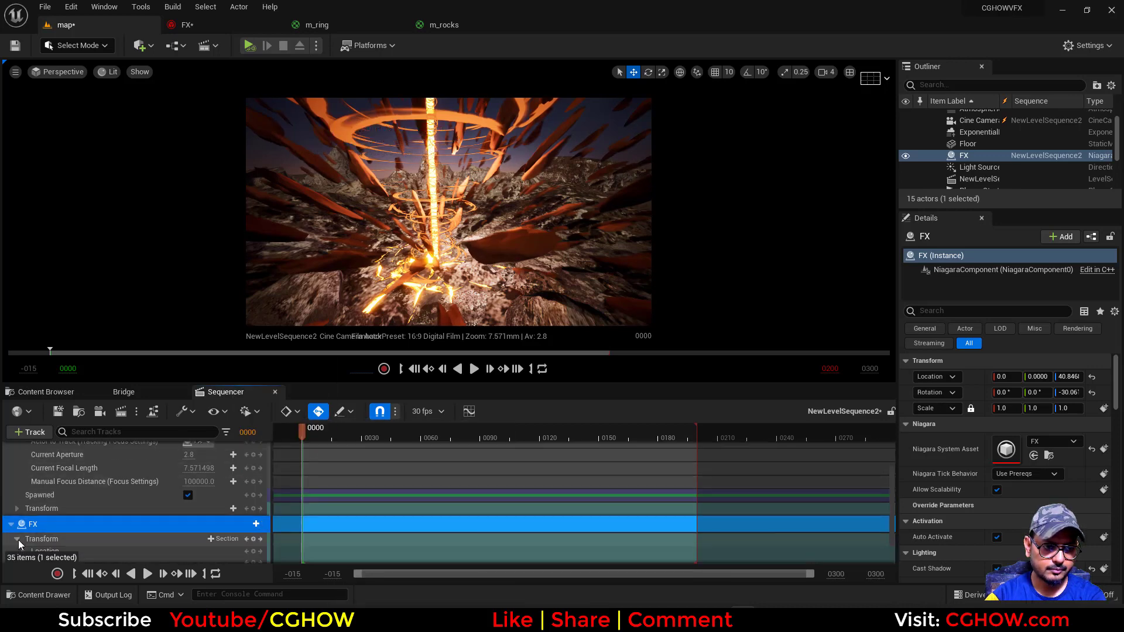
pyautogui.scroll(-2, 86, 530)
pyautogui.click(23, 529)
pyautogui.scroll(-2, 147, 527)
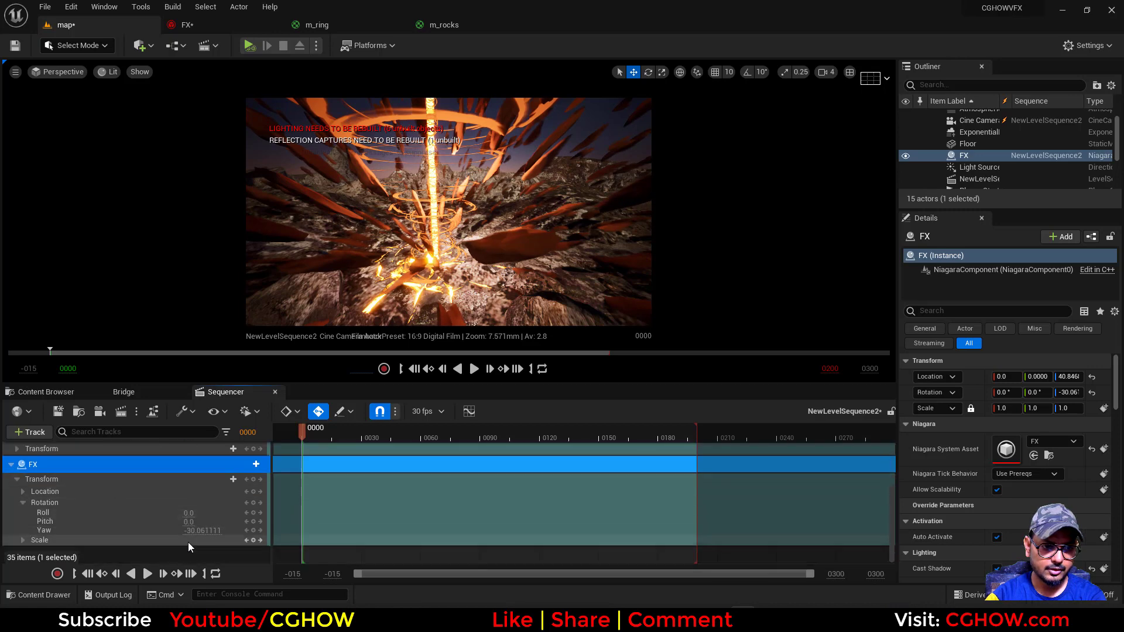
pyautogui.click(201, 531)
pyautogui.write('0')
pyautogui.press('Return')
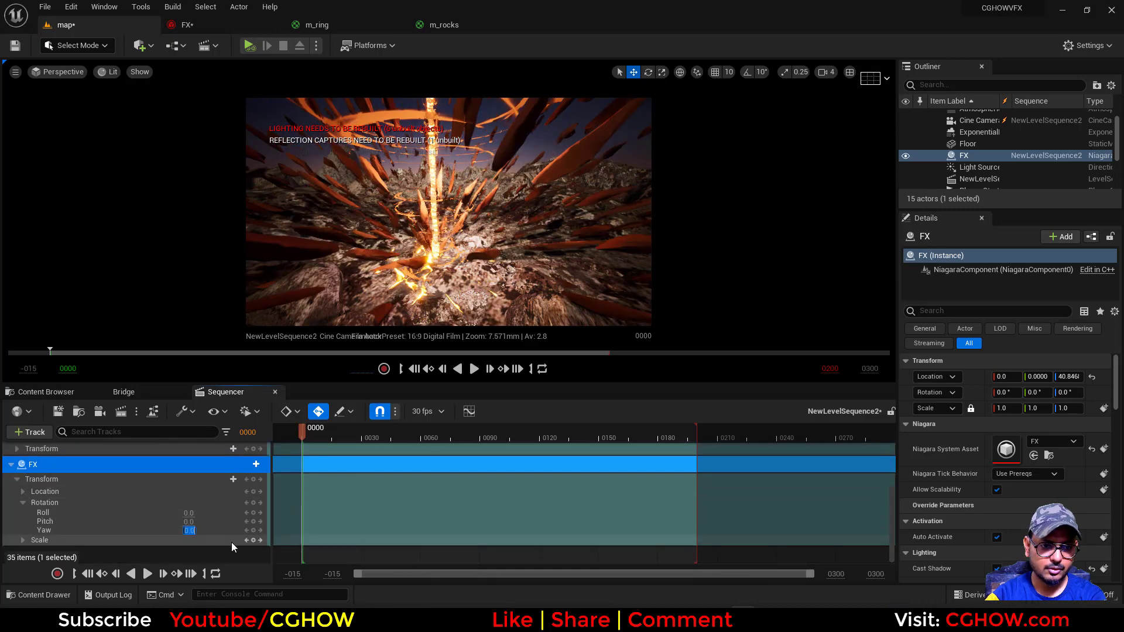
pyautogui.click(254, 530)
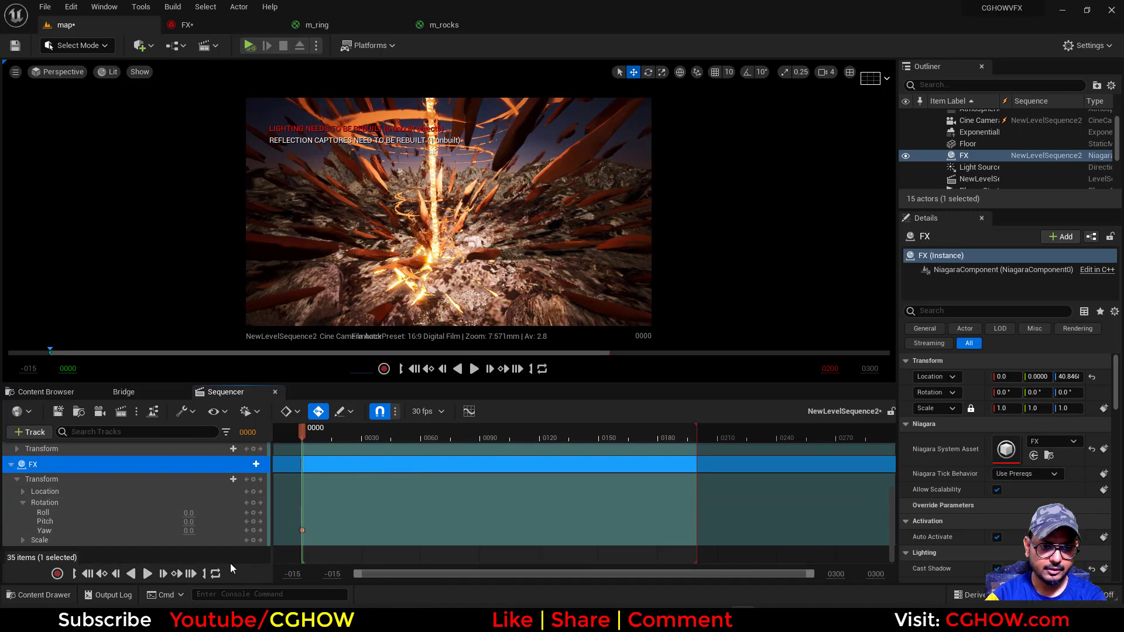
# Key the FX yaw at 360 on the sequence's last frame, 199
pyautogui.click(192, 574)
pyautogui.click(189, 530)
pyautogui.write('360')
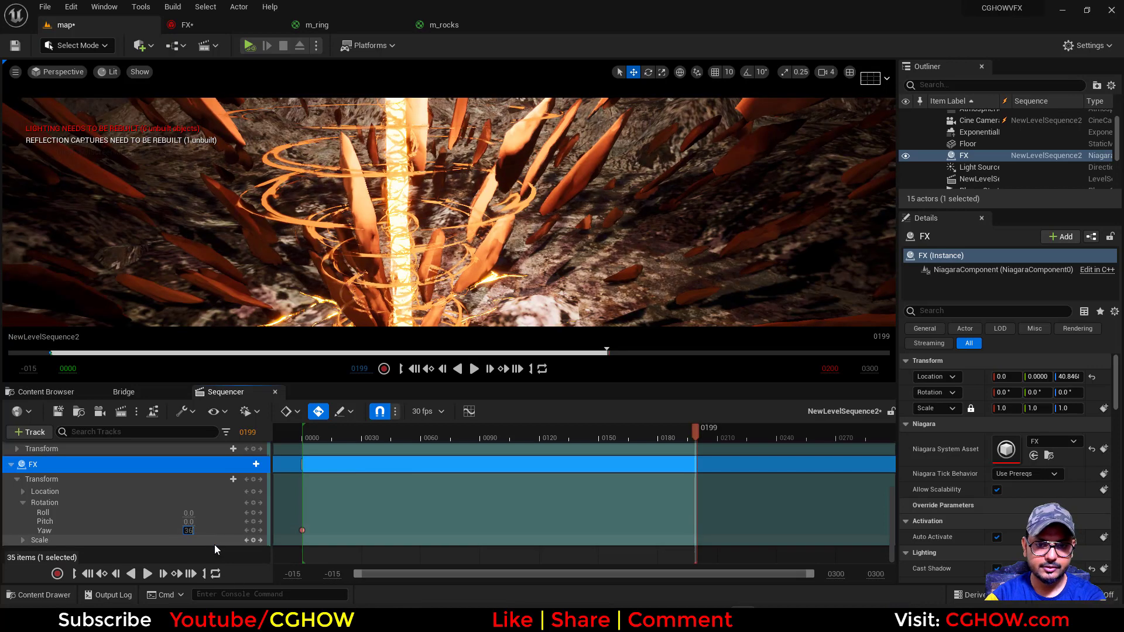
pyautogui.press('Return')
# Extend the Cine Camera Actor's camera cut to cover the whole playback range and preview the sequence from frame 0
pyautogui.scroll(5, 457, 513)
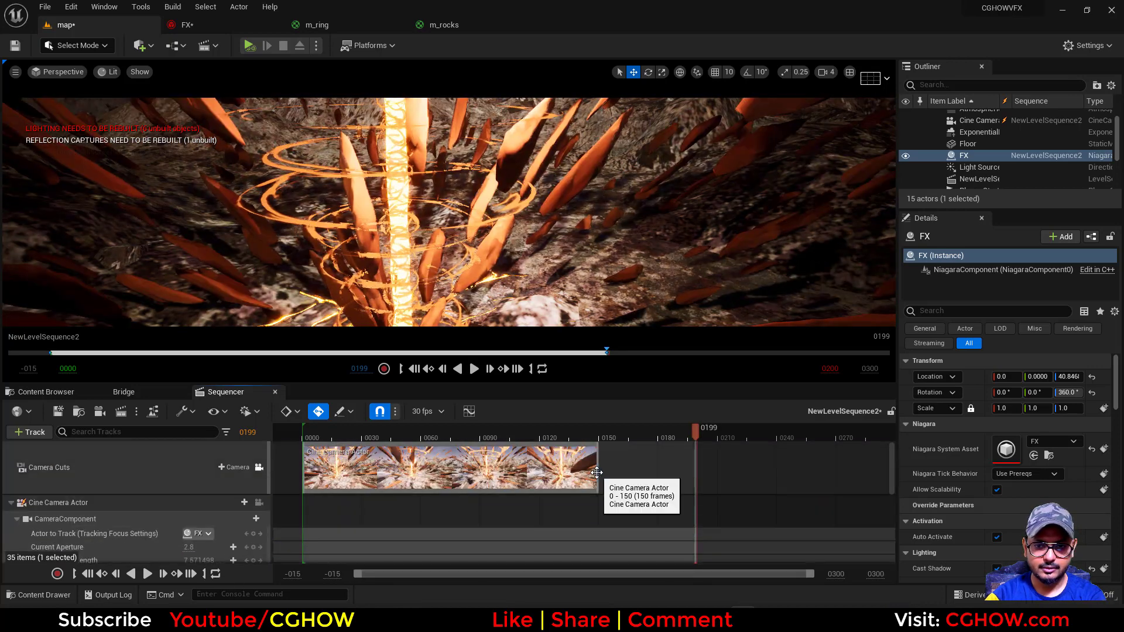
pyautogui.moveTo(609, 472); pyautogui.dragTo(742, 468)
pyautogui.scroll(-5, 381, 521)
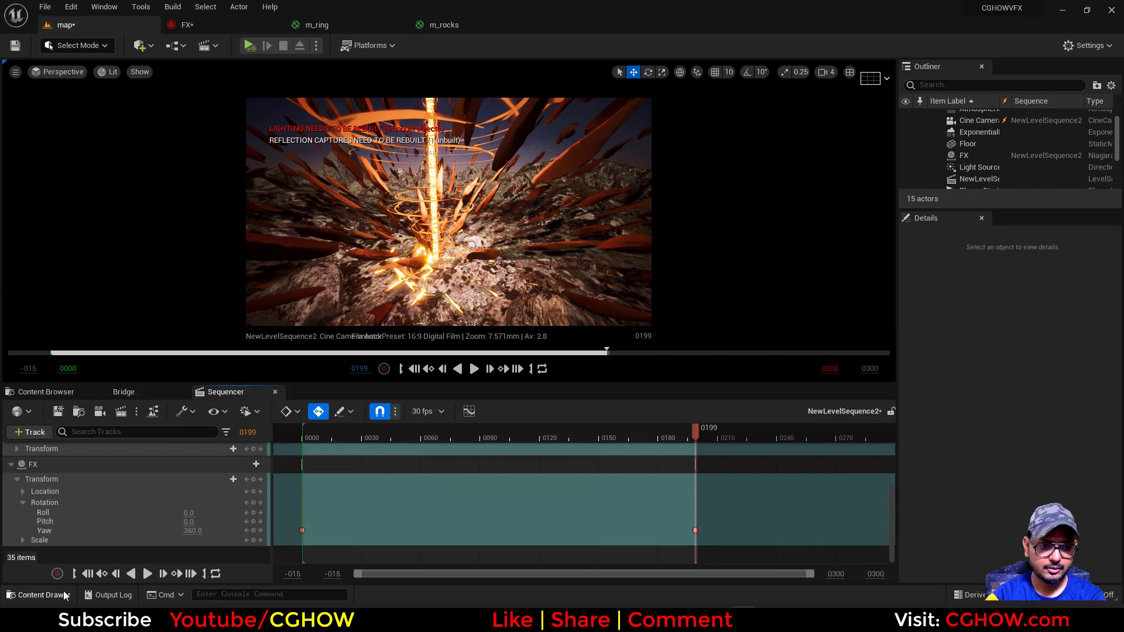
pyautogui.click(88, 573)
pyautogui.click(147, 574)
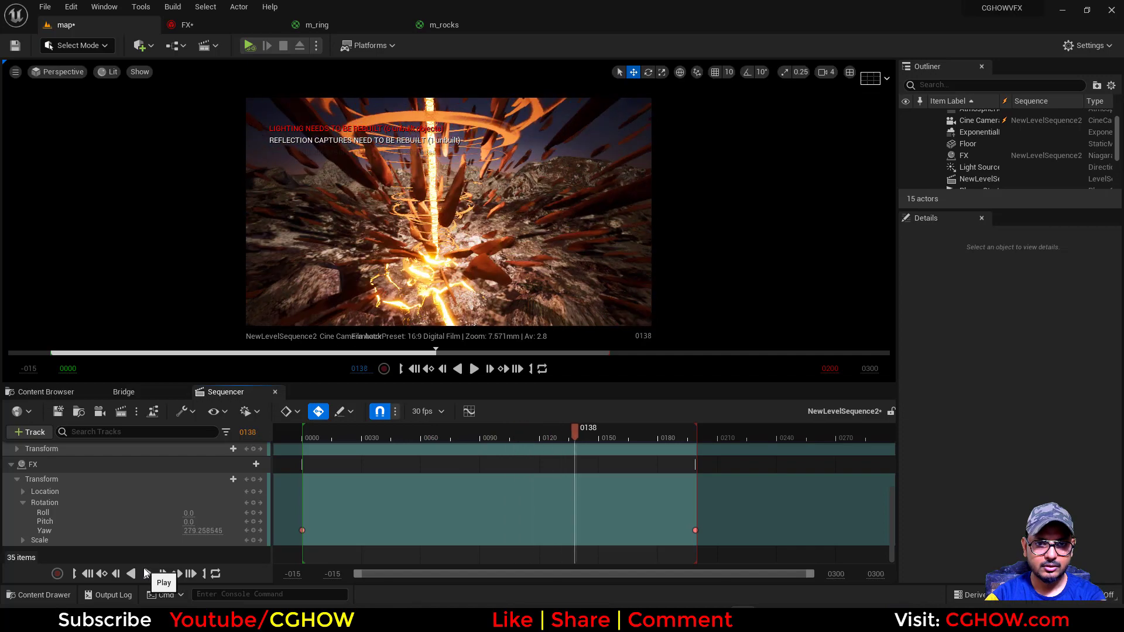
pyautogui.click(147, 573)
# Set the FX yaw at frame 199 to 90 and preview the rotation
pyautogui.click(694, 530)
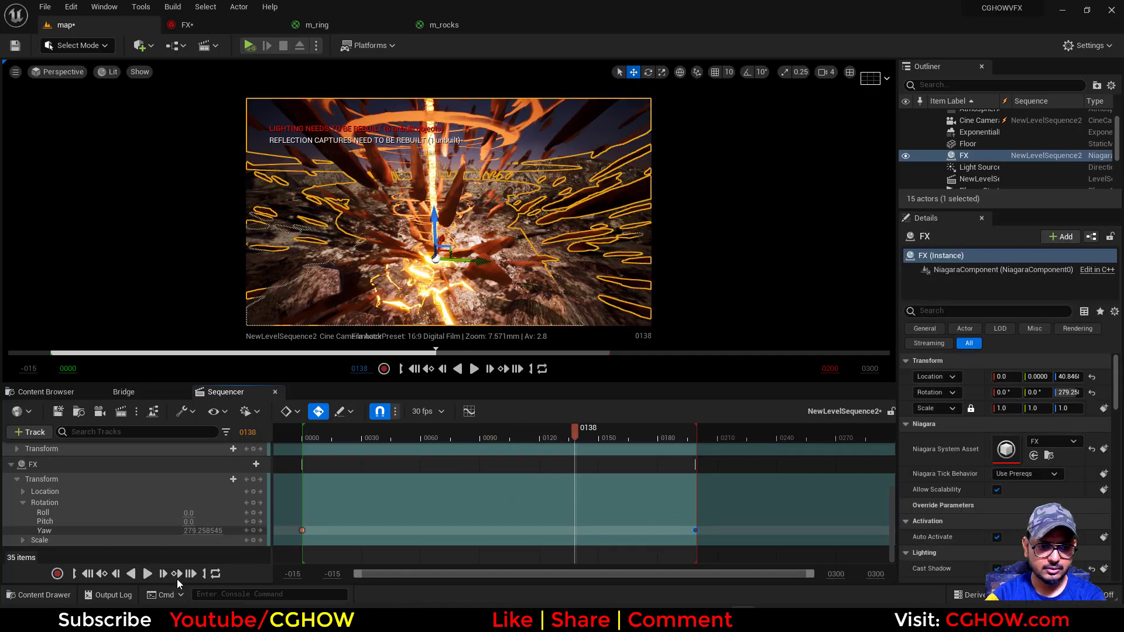
pyautogui.click(194, 572)
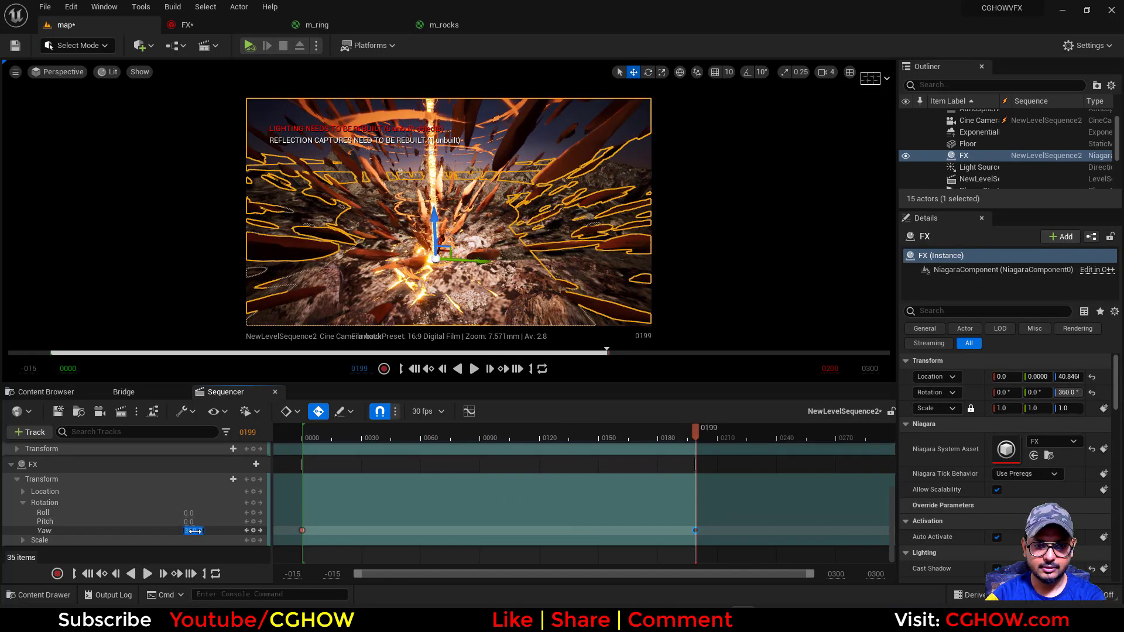
pyautogui.write('90')
pyautogui.press('Return')
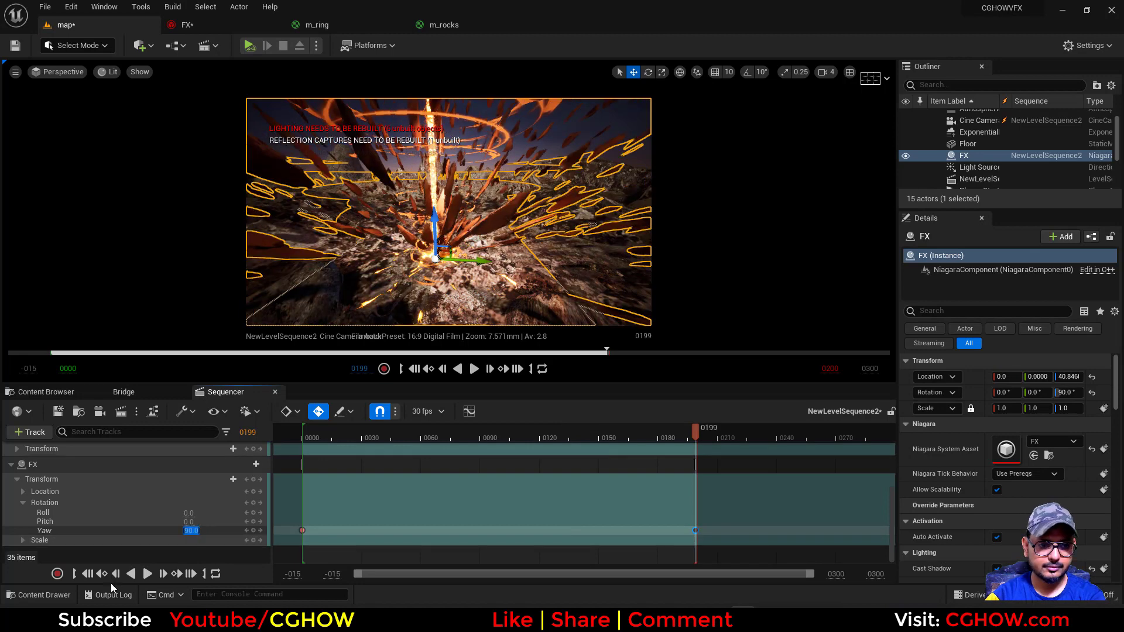
pyautogui.click(147, 574)
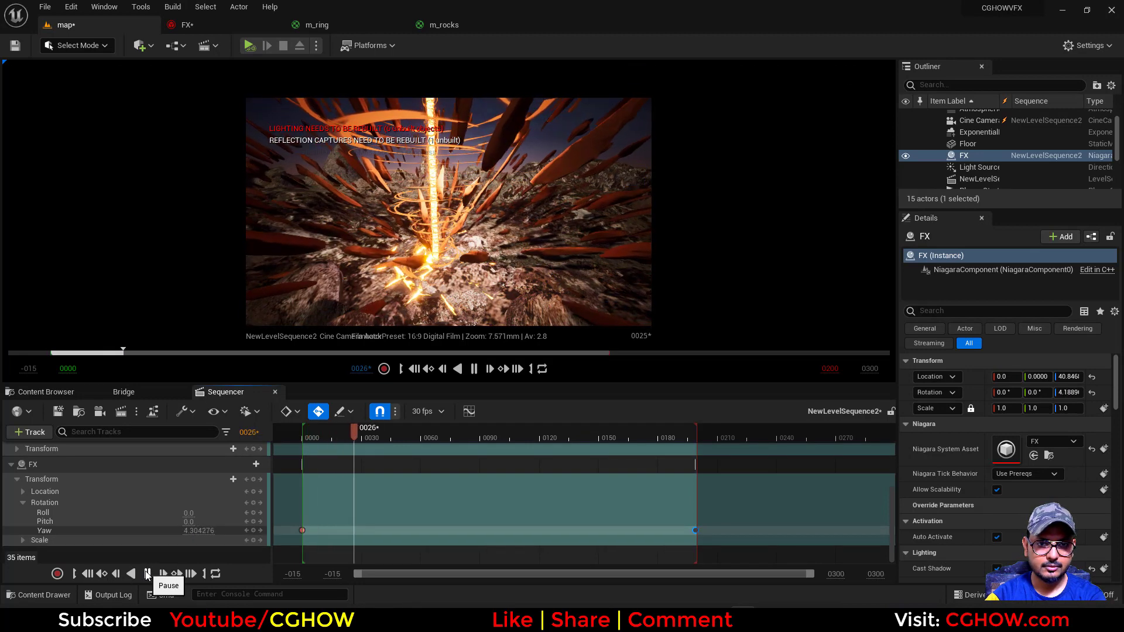
pyautogui.click(147, 573)
# Set the FX yaw at frame 199 to 5 and play the sequence from the start
pyautogui.click(190, 574)
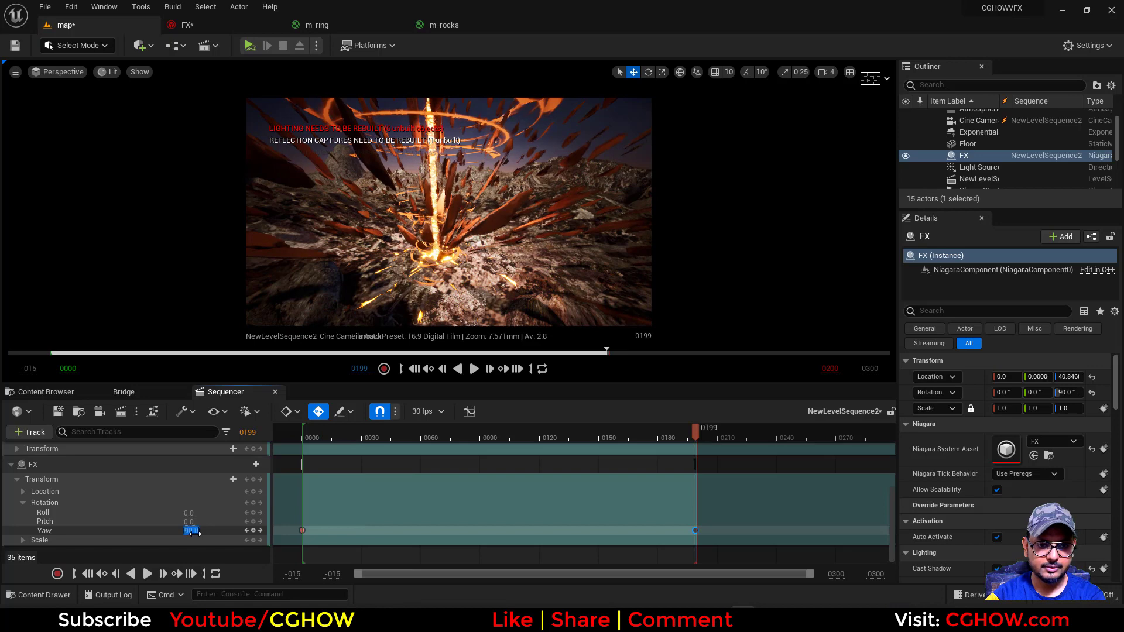
pyautogui.write('5')
pyautogui.press('Return')
pyautogui.click(87, 573)
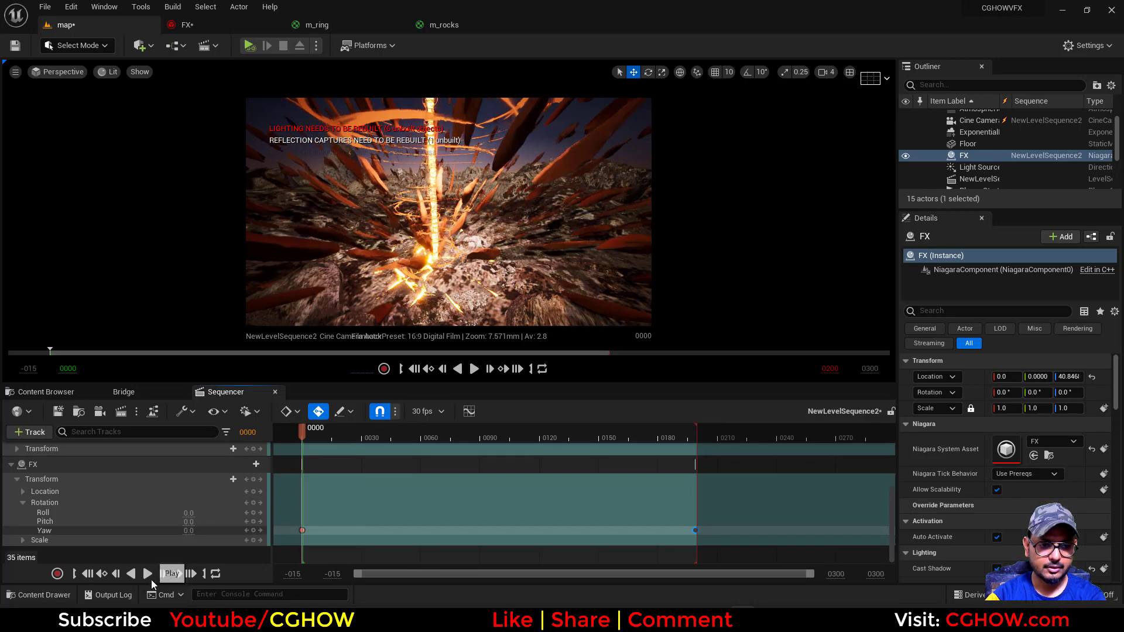
pyautogui.click(147, 574)
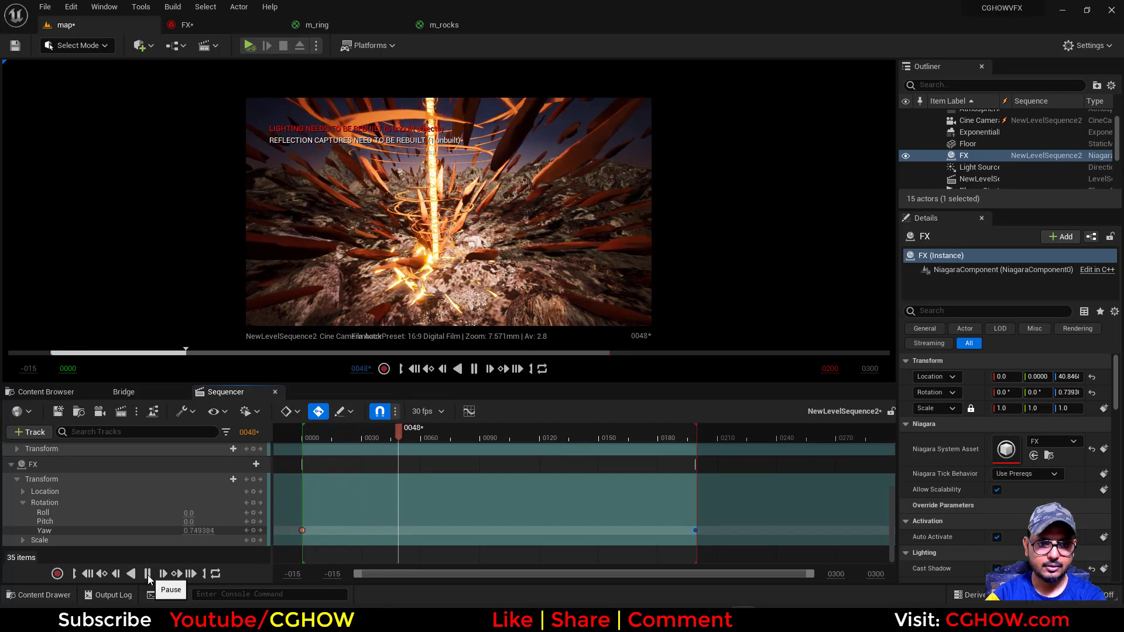
pyautogui.click(147, 574)
# Try a different end yaw for FX, preview the sequence, and return the frame 199 value to 5
pyautogui.click(190, 573)
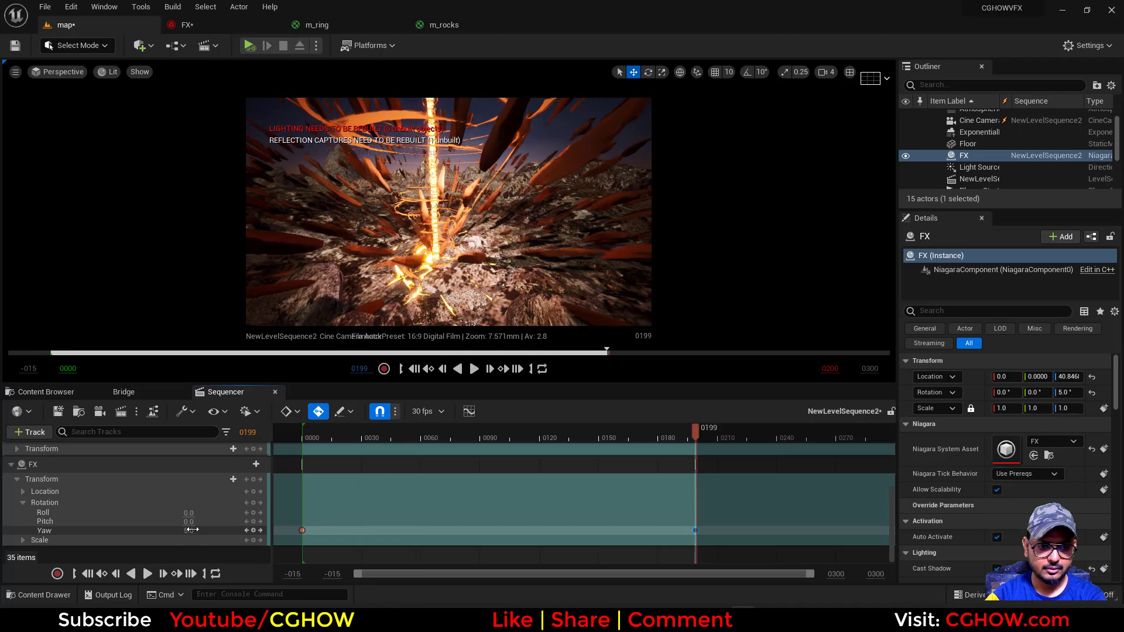
pyautogui.click(87, 573)
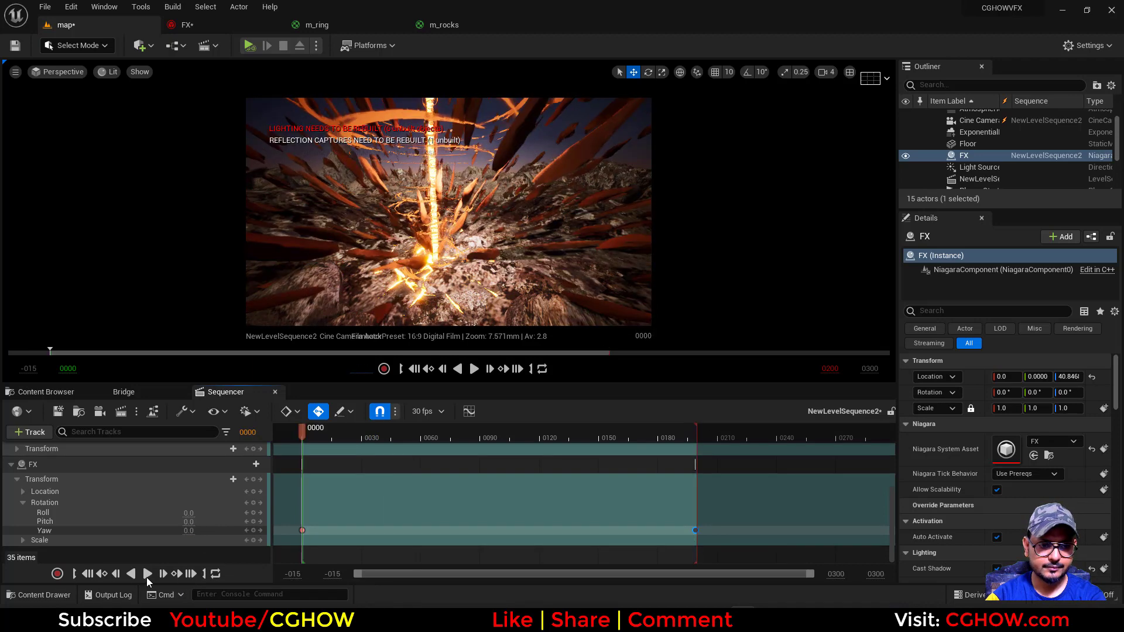
pyautogui.click(148, 573)
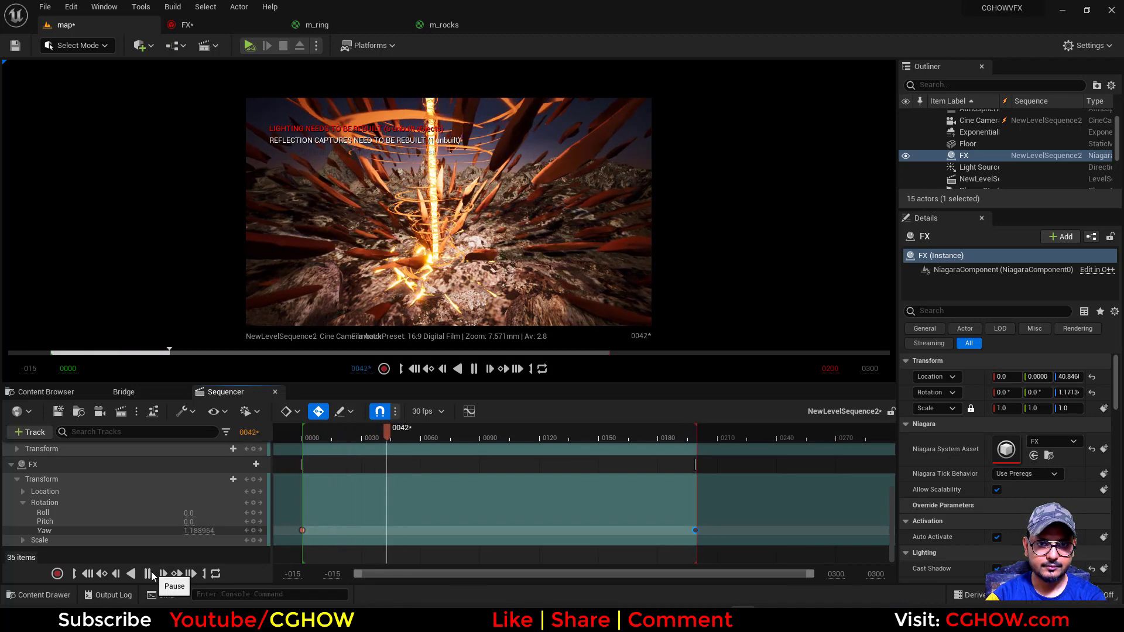
pyautogui.click(151, 574)
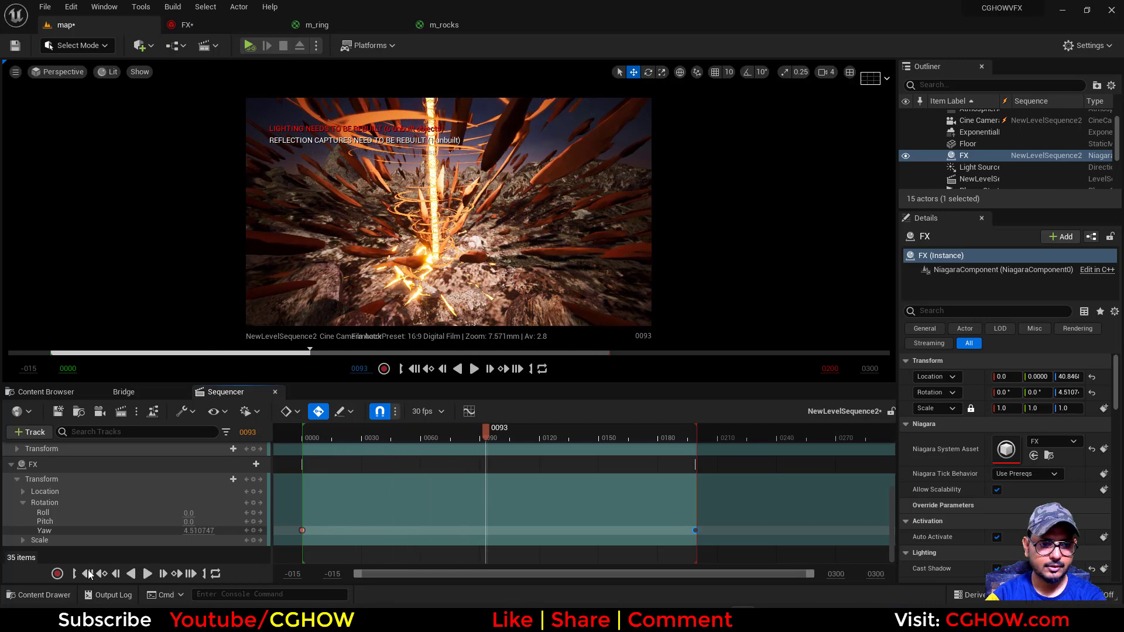
pyautogui.click(87, 574)
pyautogui.click(192, 574)
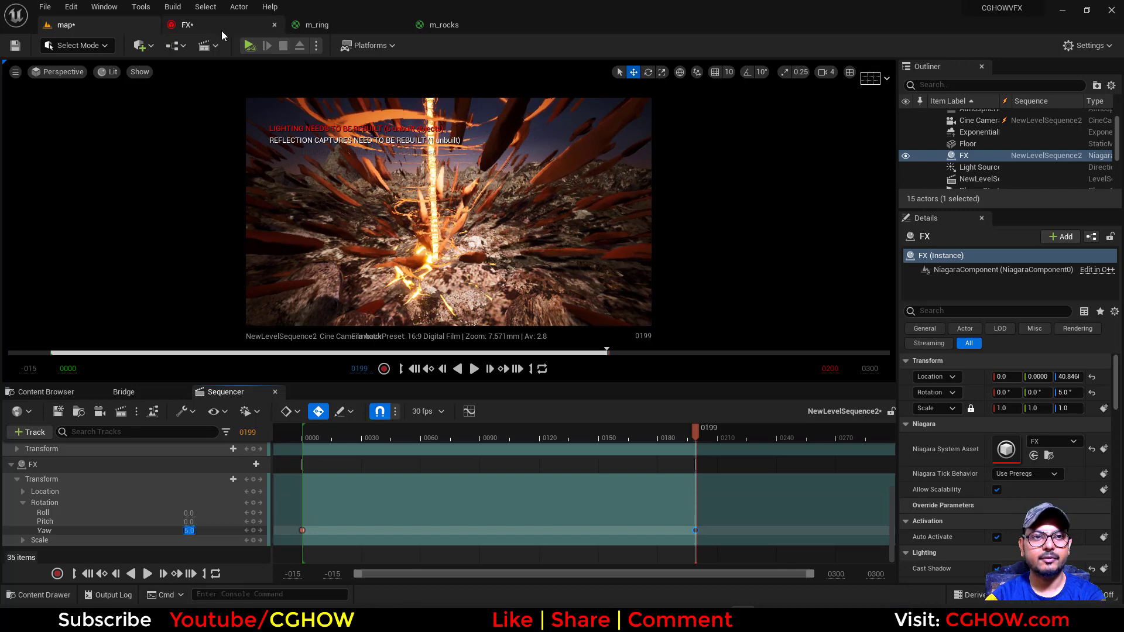
# Add an Update Mesh Orientation module to the rocks emitter's Particle Update in the FX system and play the preview
pyautogui.click(186, 25)
pyautogui.moveTo(246, 275); pyautogui.dragTo(1, 182, button='right')
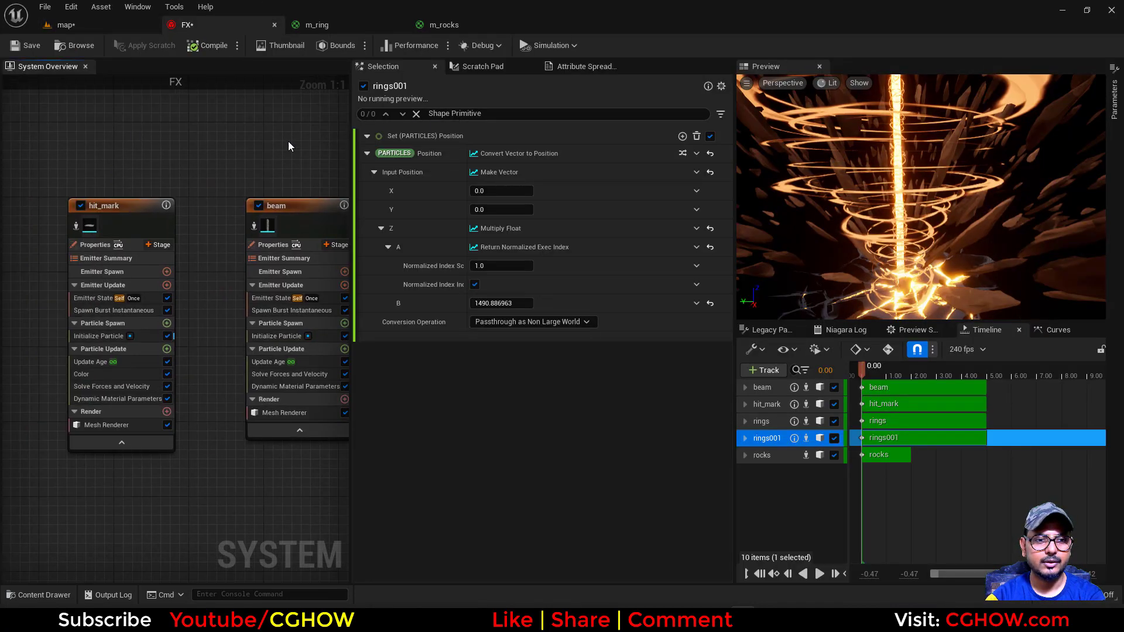
pyautogui.moveTo(288, 142); pyautogui.dragTo(216, 142, button='right')
pyautogui.moveTo(159, 369); pyautogui.dragTo(62, 368, button='right')
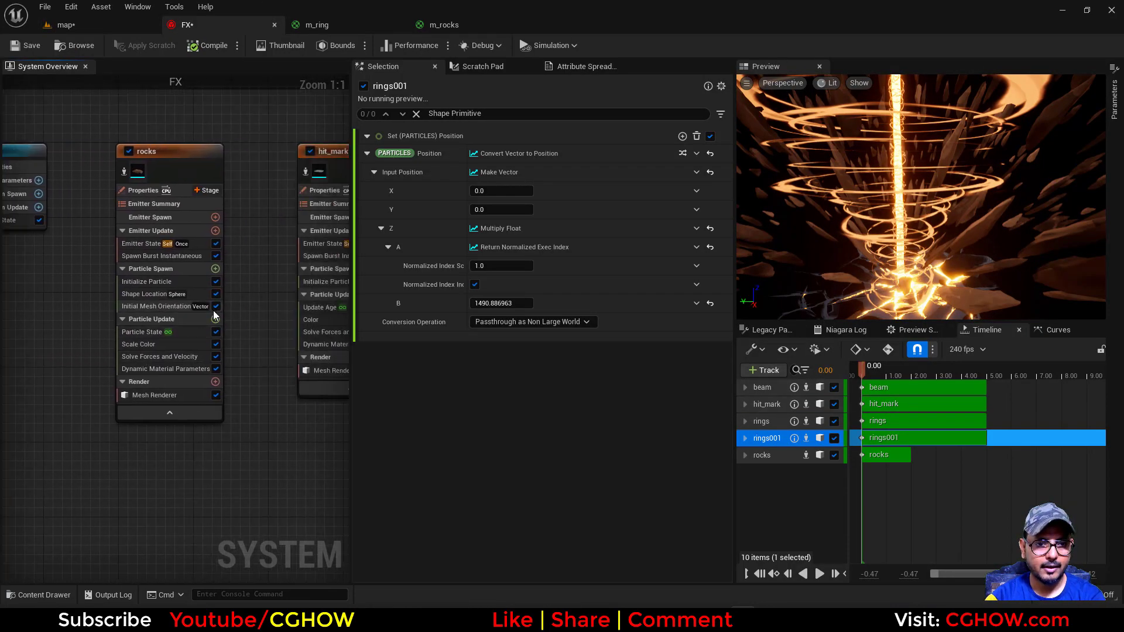
pyautogui.click(216, 319)
pyautogui.write('upda')
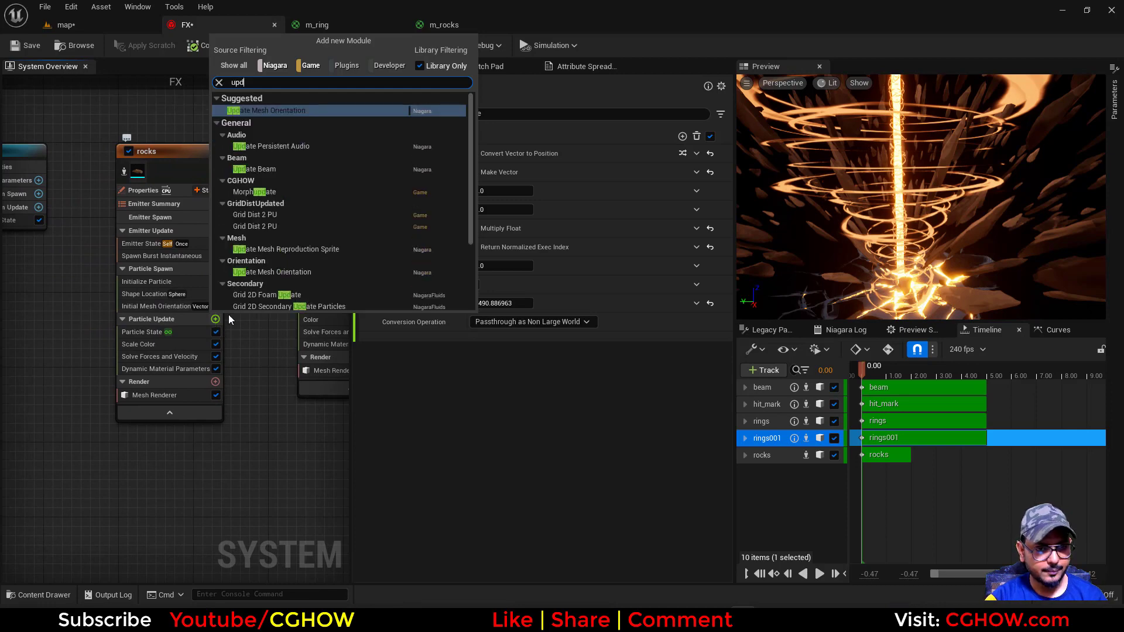
pyautogui.click(272, 108)
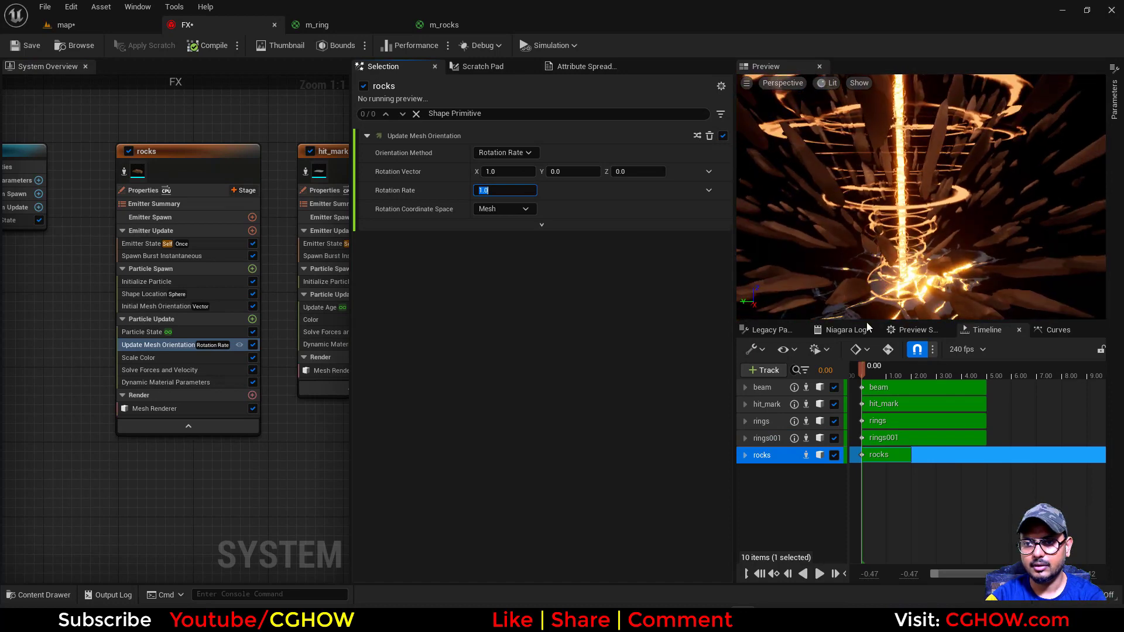
pyautogui.click(817, 577)
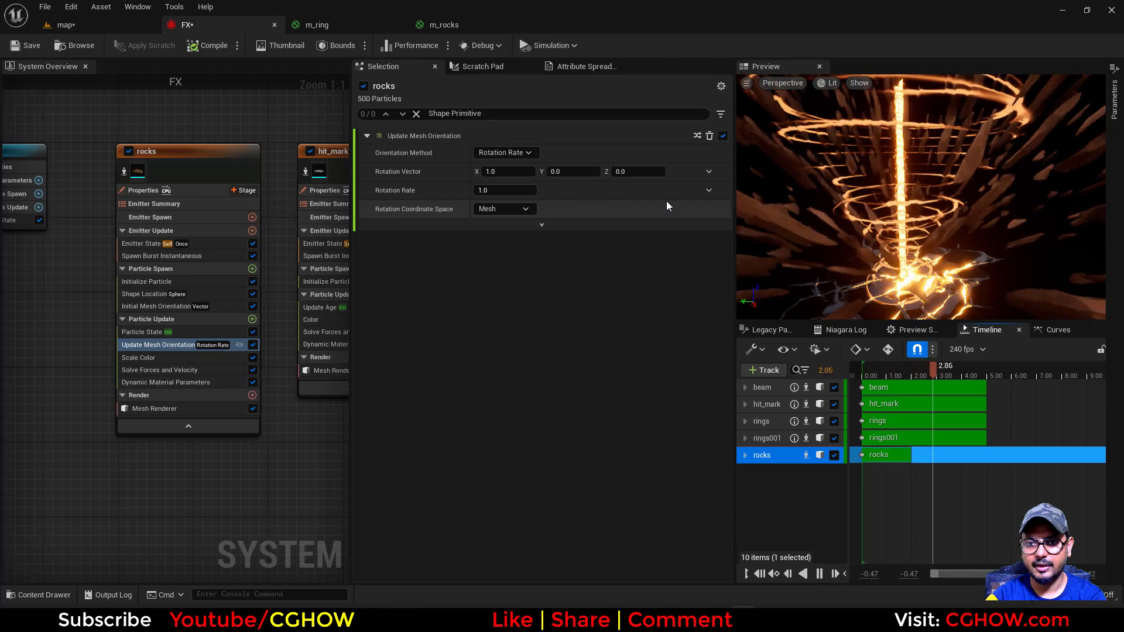
# Set the rocks' Rotation Rate to a Random Range Float from -0.1 to 0.1 and check the motion in the map level
pyautogui.click(709, 191)
pyautogui.write('random')
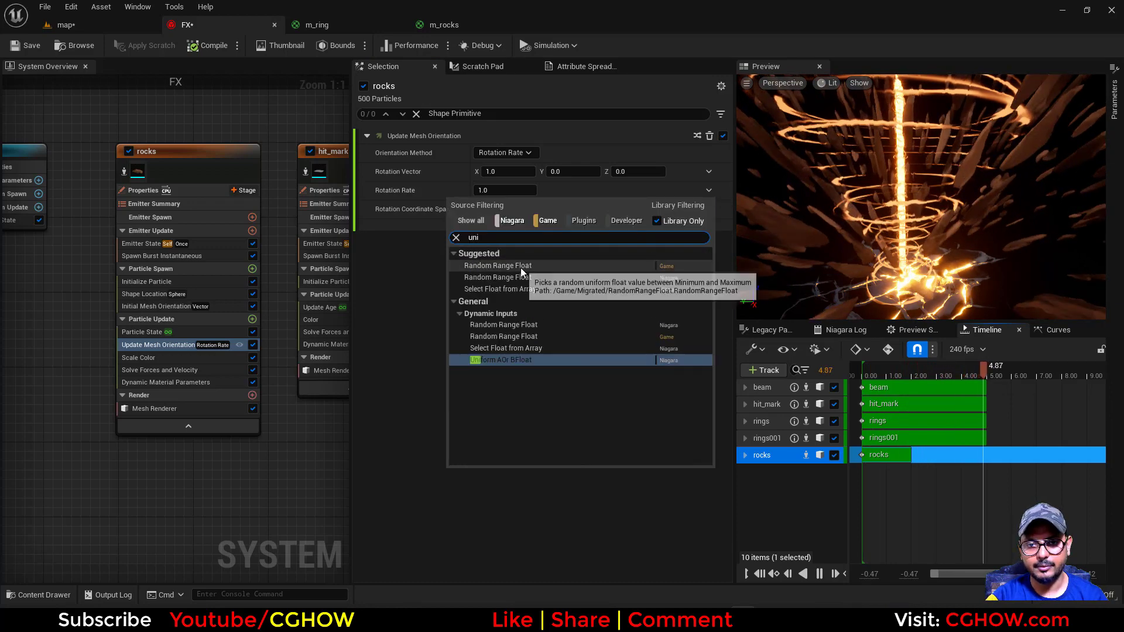
pyautogui.click(521, 268)
pyautogui.click(495, 265)
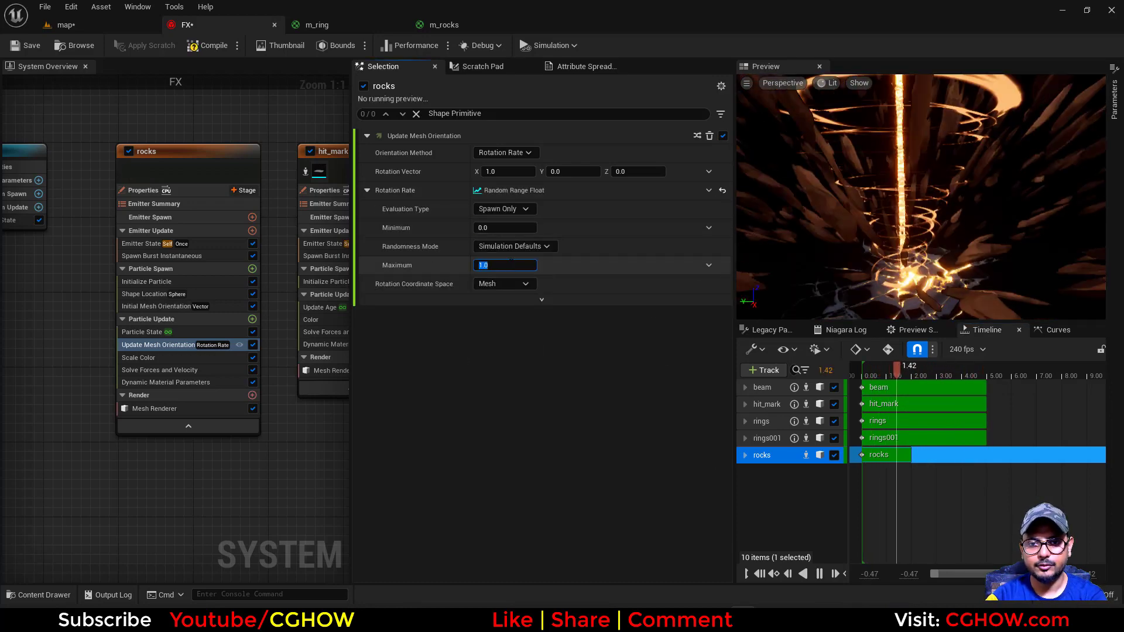
pyautogui.write('0.1')
pyautogui.press('Return')
pyautogui.click(500, 228)
pyautogui.write('-0.1')
pyautogui.press('Return')
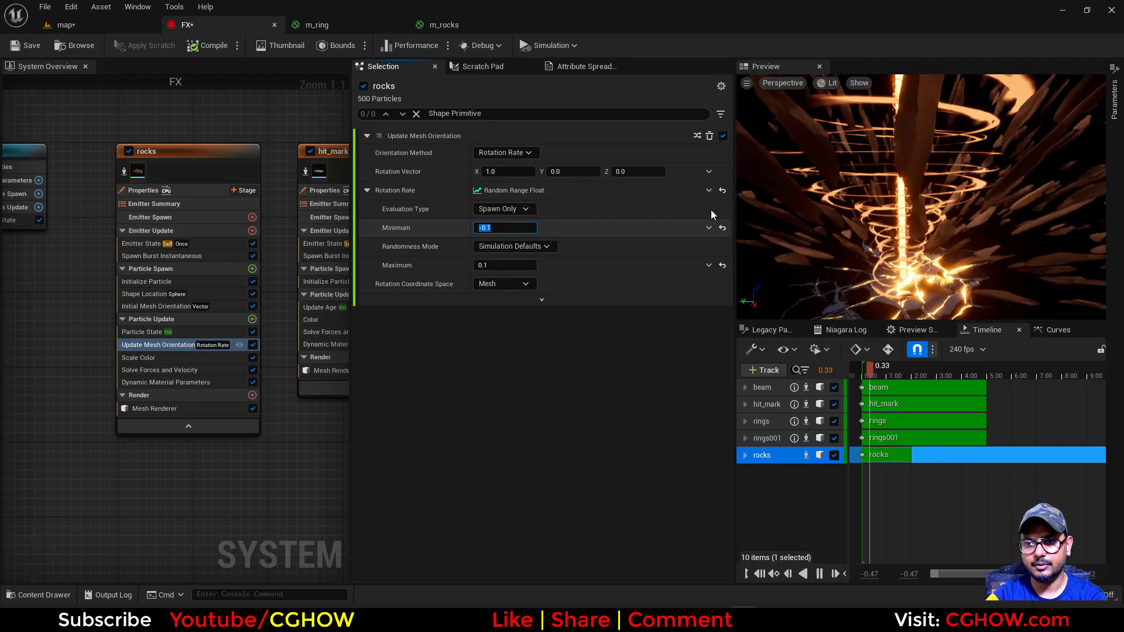
pyautogui.click(96, 27)
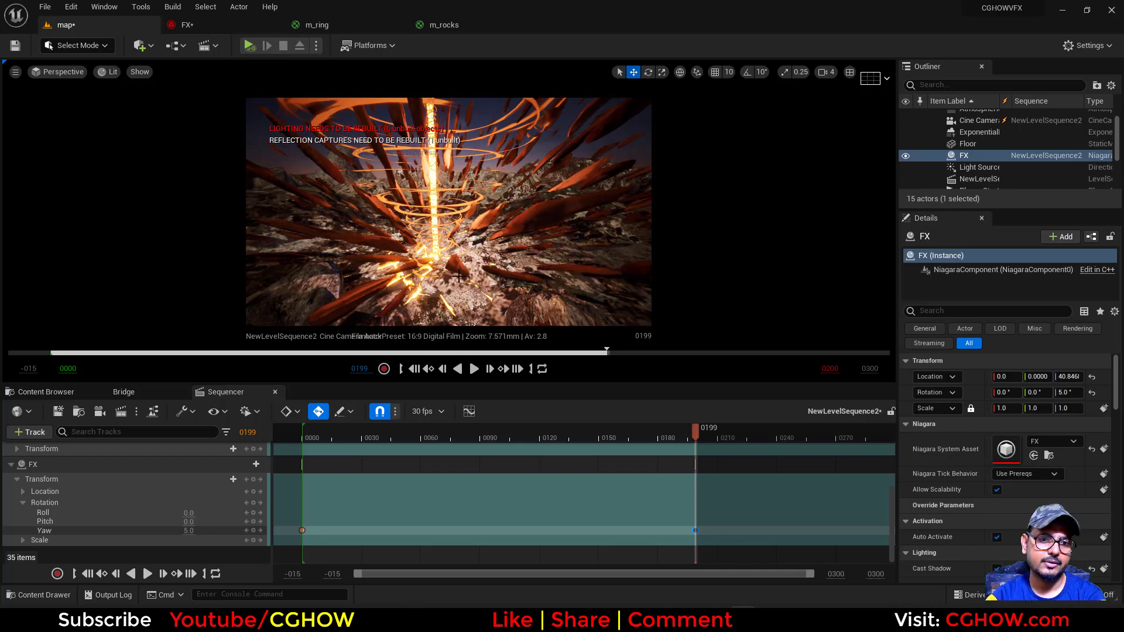
# In the FX system, enable the Position attribute in the hit_mark emitter's Initialize Particle module
pyautogui.click(196, 23)
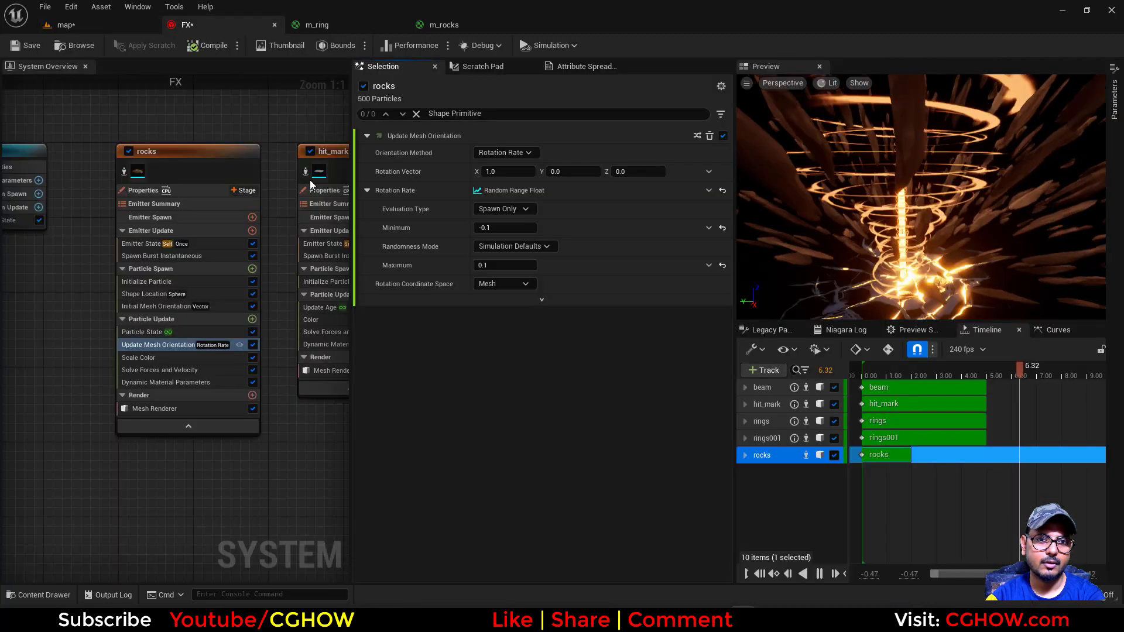
pyautogui.moveTo(279, 116); pyautogui.dragTo(328, 142, button='right')
pyautogui.moveTo(198, 121); pyautogui.dragTo(267, 121, button='right')
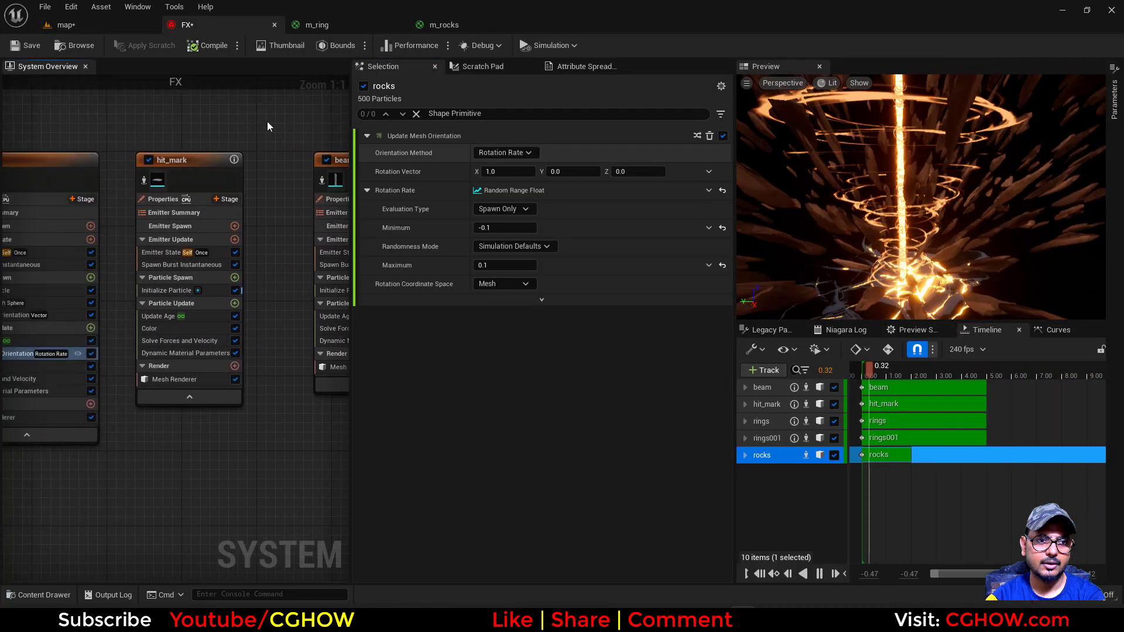
pyautogui.click(168, 290)
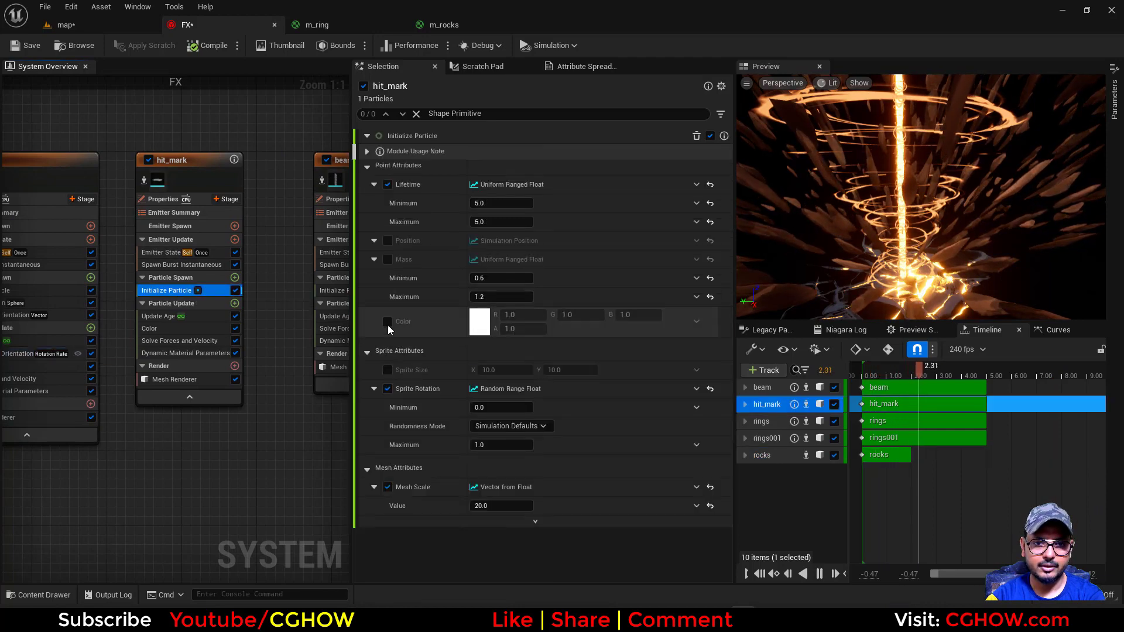
pyautogui.click(387, 240)
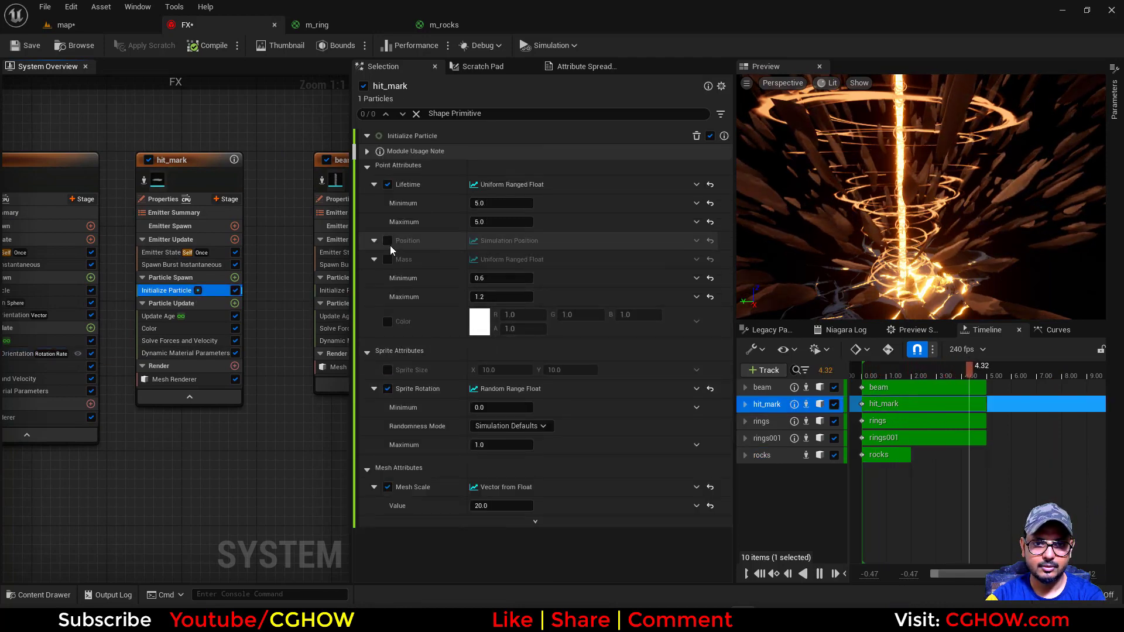
pyautogui.click(235, 278)
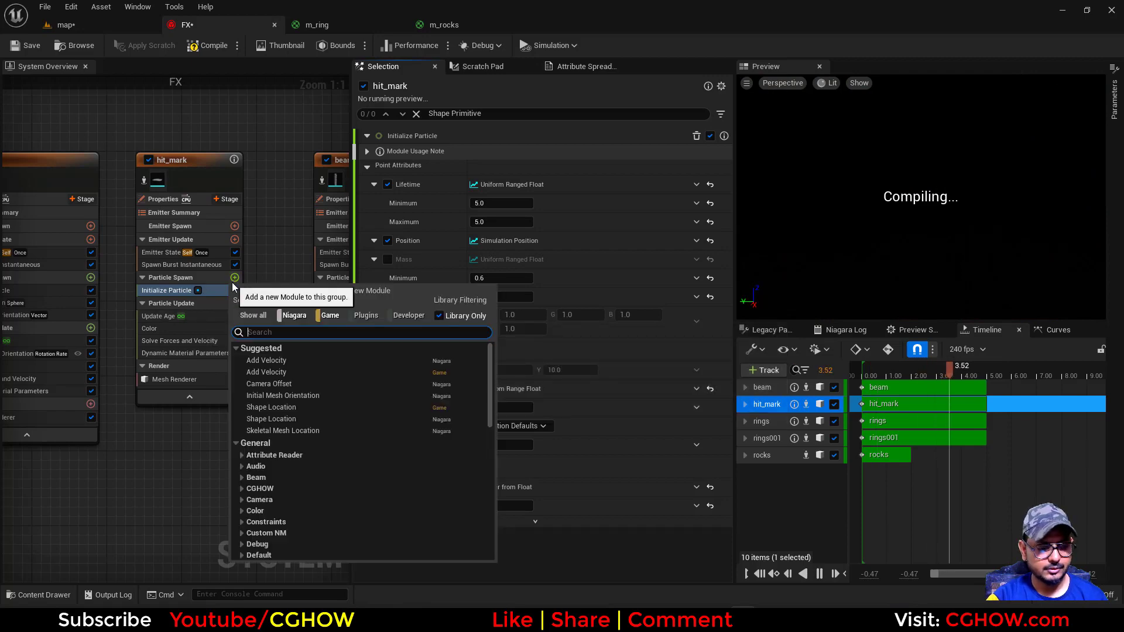
pyautogui.write('s')
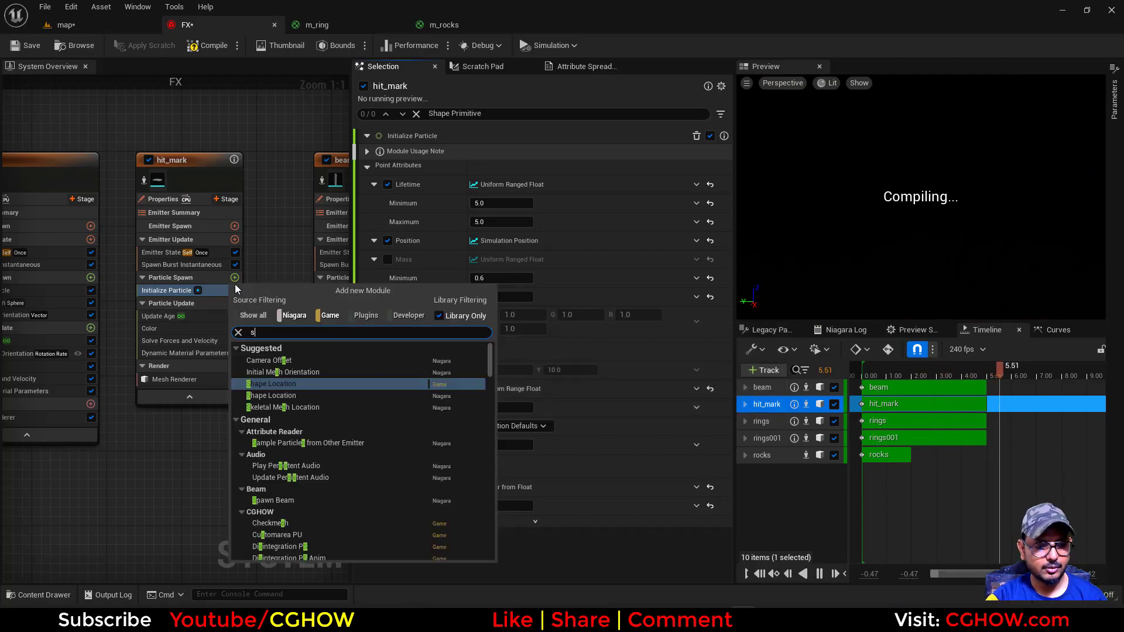
pyautogui.write('h')
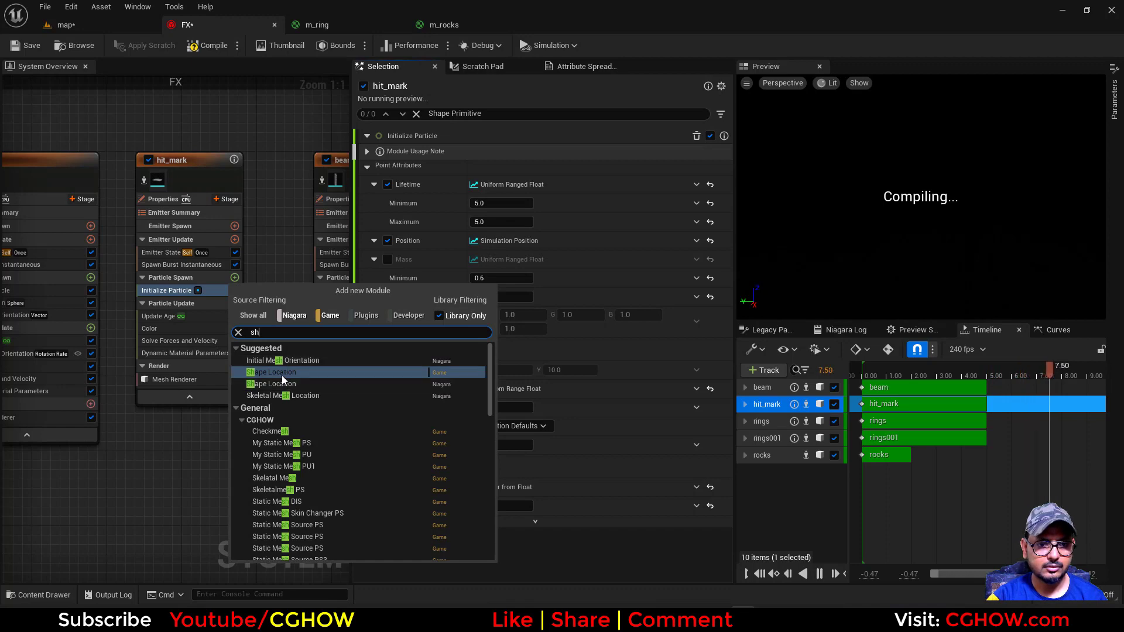
pyautogui.click(282, 372)
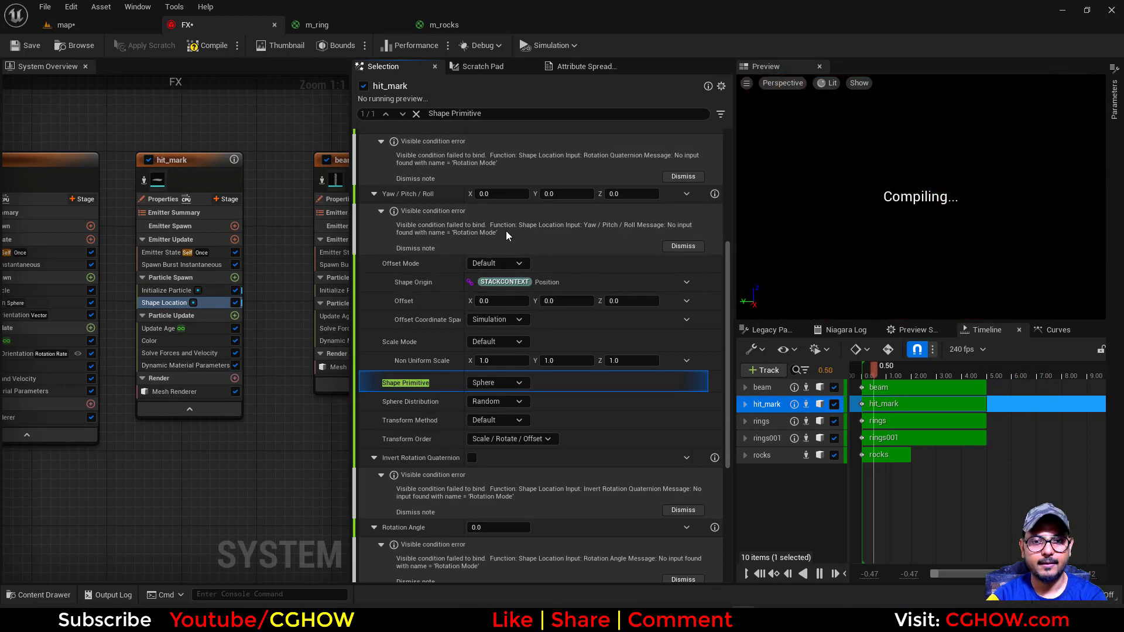
pyautogui.click(680, 177)
pyautogui.click(687, 198)
pyautogui.click(156, 306)
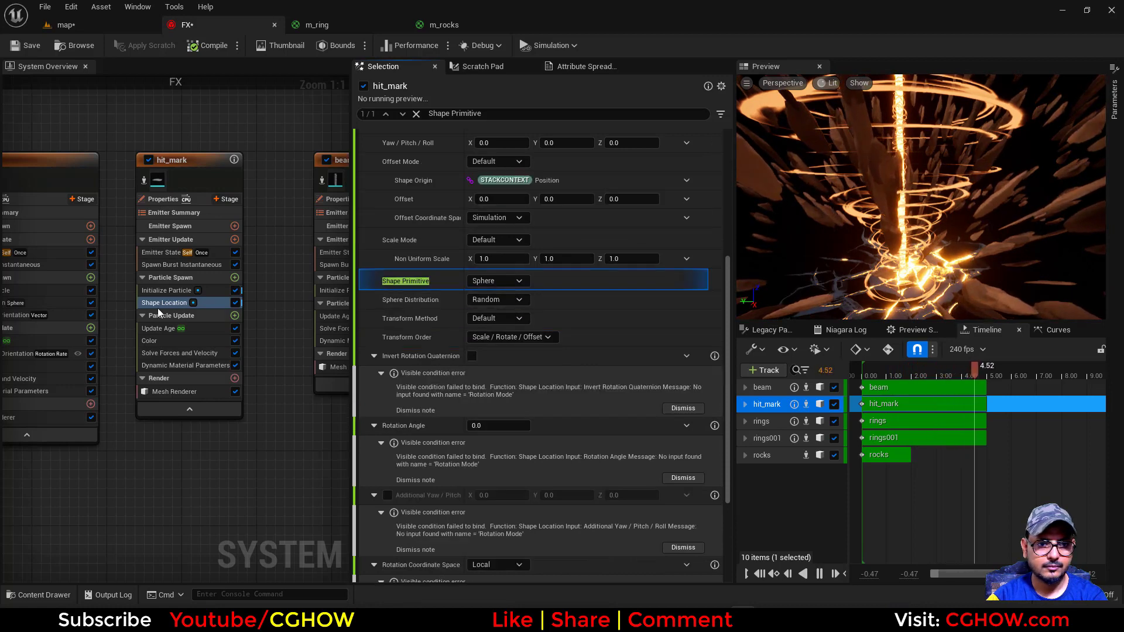
pyautogui.press('Delete')
# Add the Niagara Shape Location module to hit_mark's Particle Spawn and set its Sphere Radius to 0
pyautogui.click(234, 277)
pyautogui.write('spg')
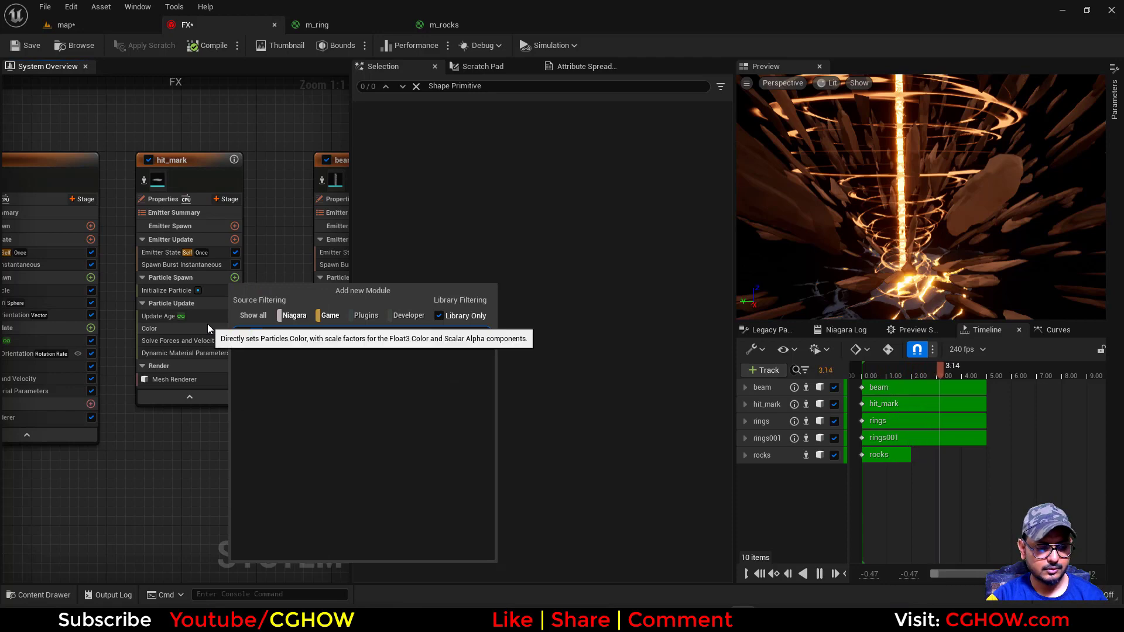
pyautogui.press('BackSpace')
pyautogui.press('BackSpace')
pyautogui.write('ha')
pyautogui.click(275, 373)
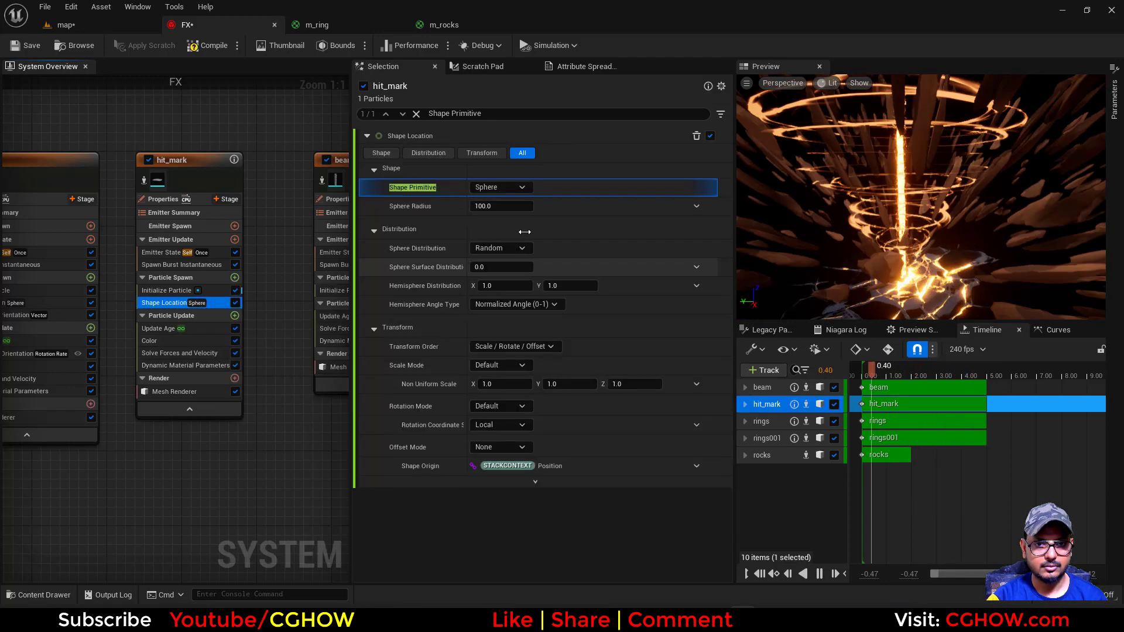
pyautogui.click(496, 211)
pyautogui.write('0')
pyautogui.press('Return')
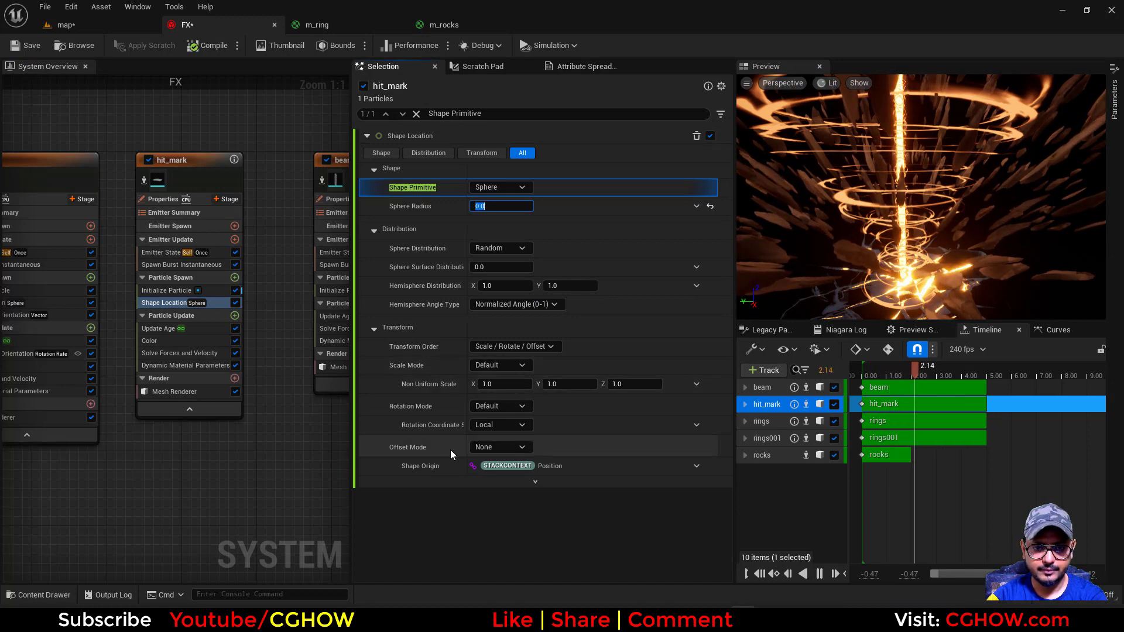
# Set the Shape Location's Offset Mode to Default with a Z offset of 5 and check the hit mark in the map level
pyautogui.click(500, 346)
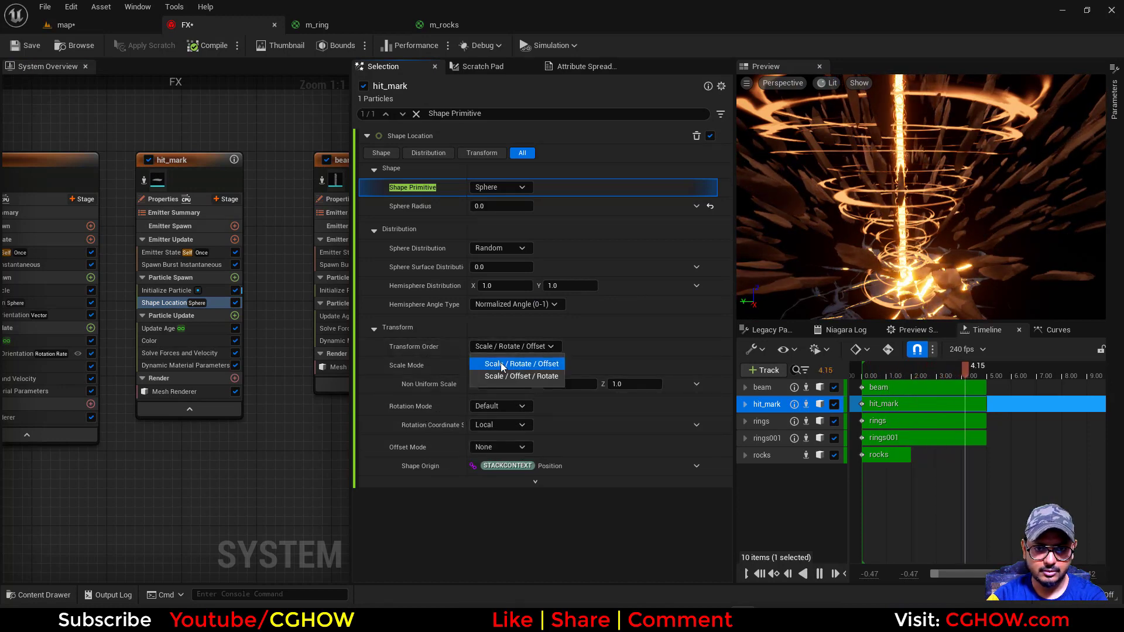
pyautogui.click(508, 347)
pyautogui.click(498, 448)
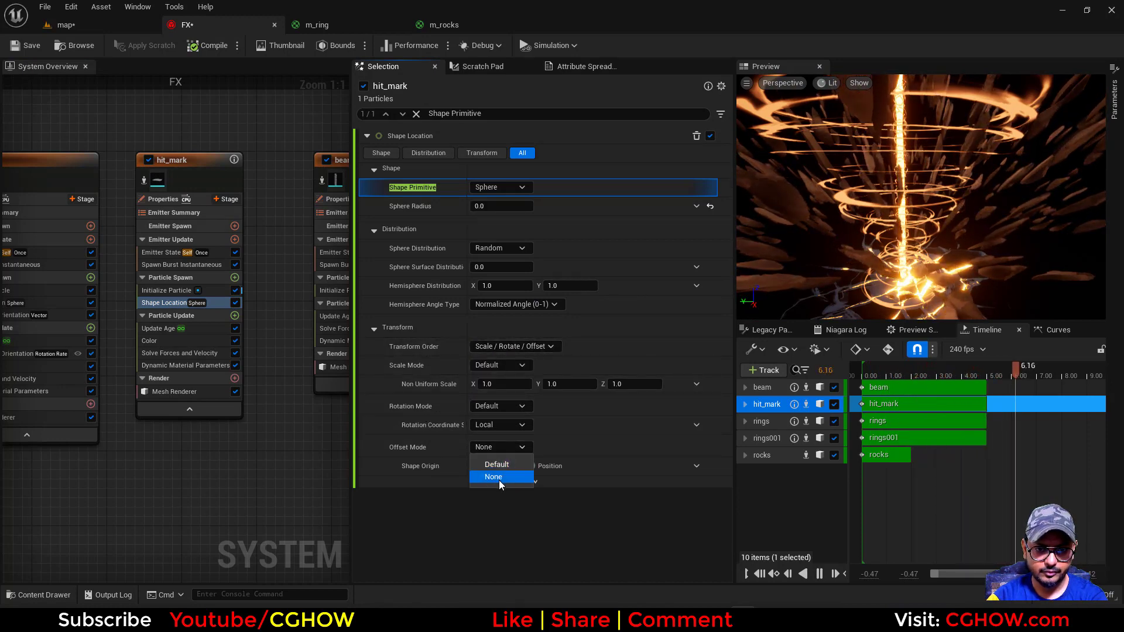
pyautogui.click(497, 465)
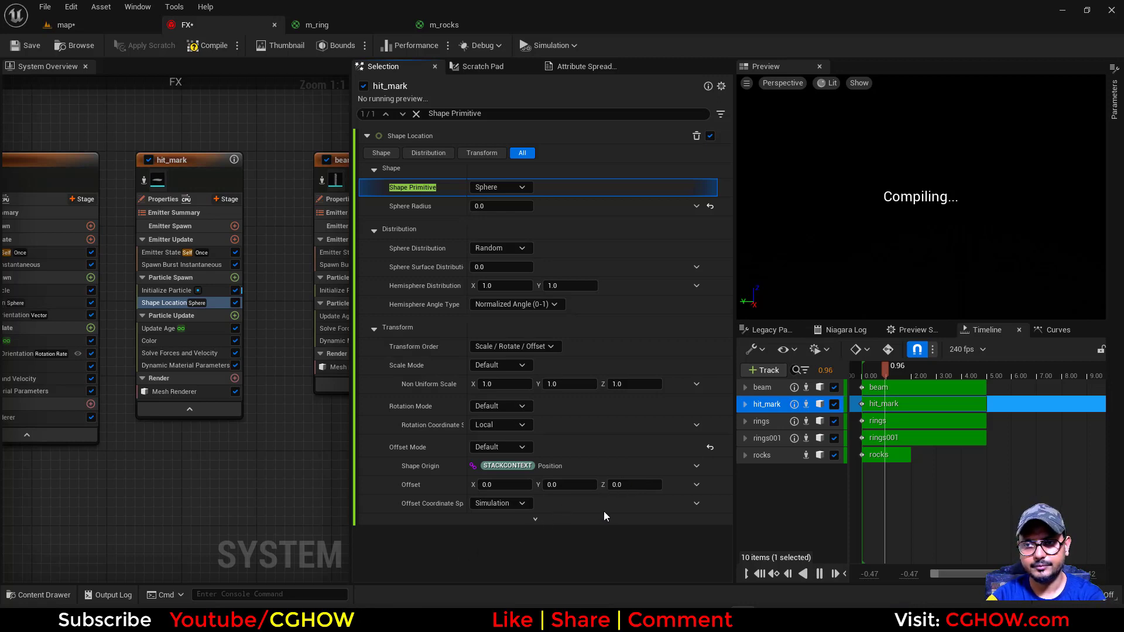
pyautogui.click(633, 485)
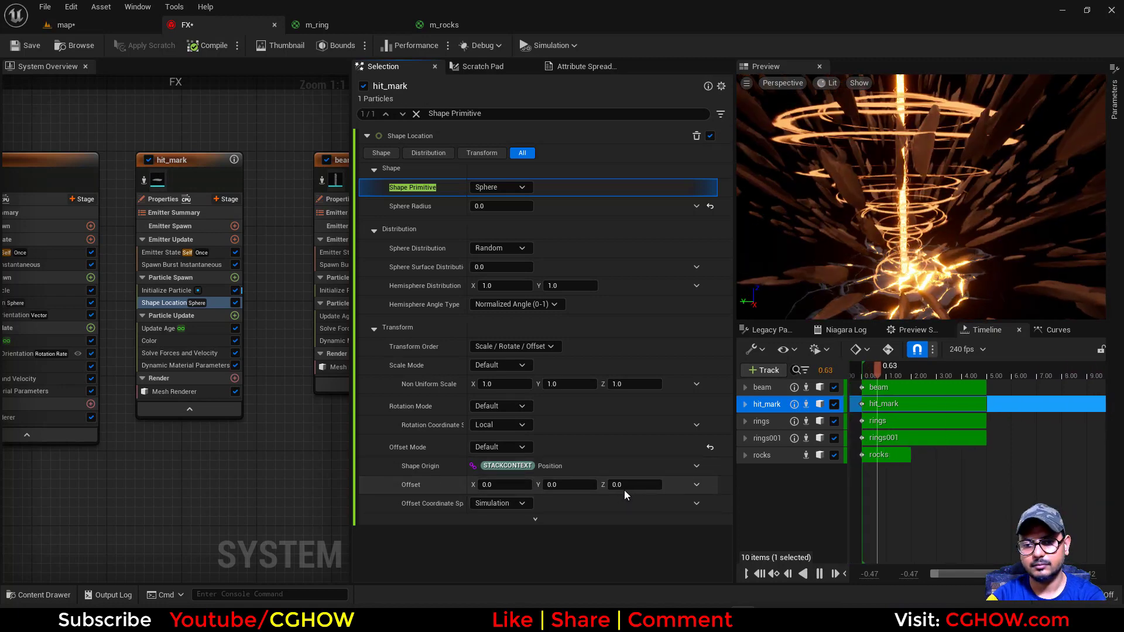
pyautogui.write('5')
pyautogui.press('Return')
pyautogui.click(100, 26)
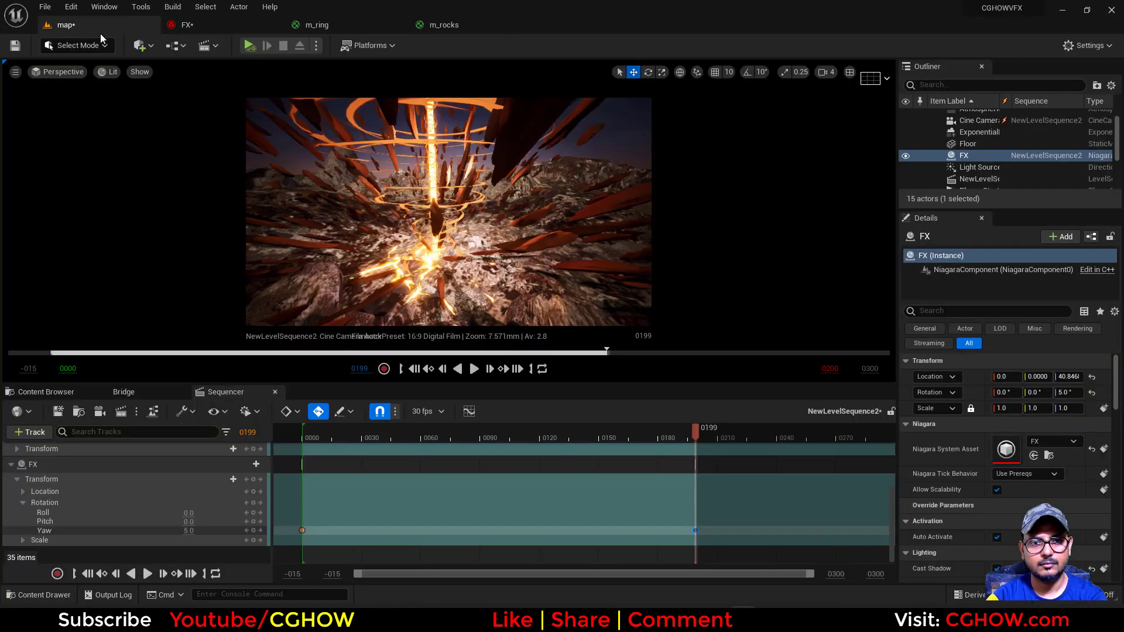
# Raise hit_mark's Shape Location Z offset to 20 and check the effect in the map level
pyautogui.click(206, 27)
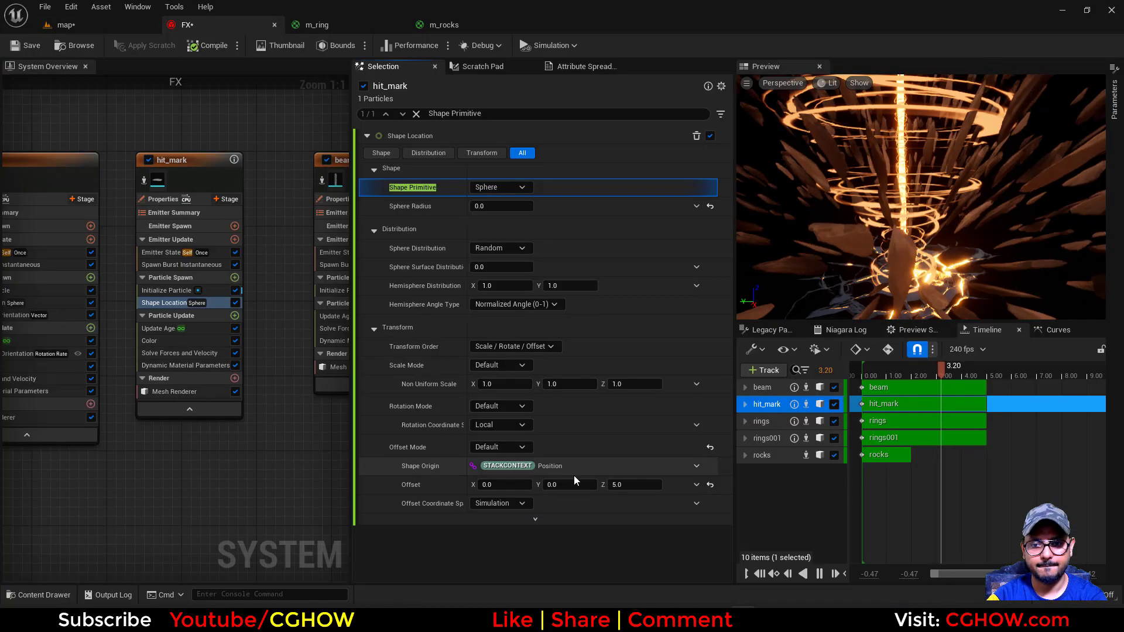
pyautogui.click(632, 485)
pyautogui.write('20')
pyautogui.press('Return')
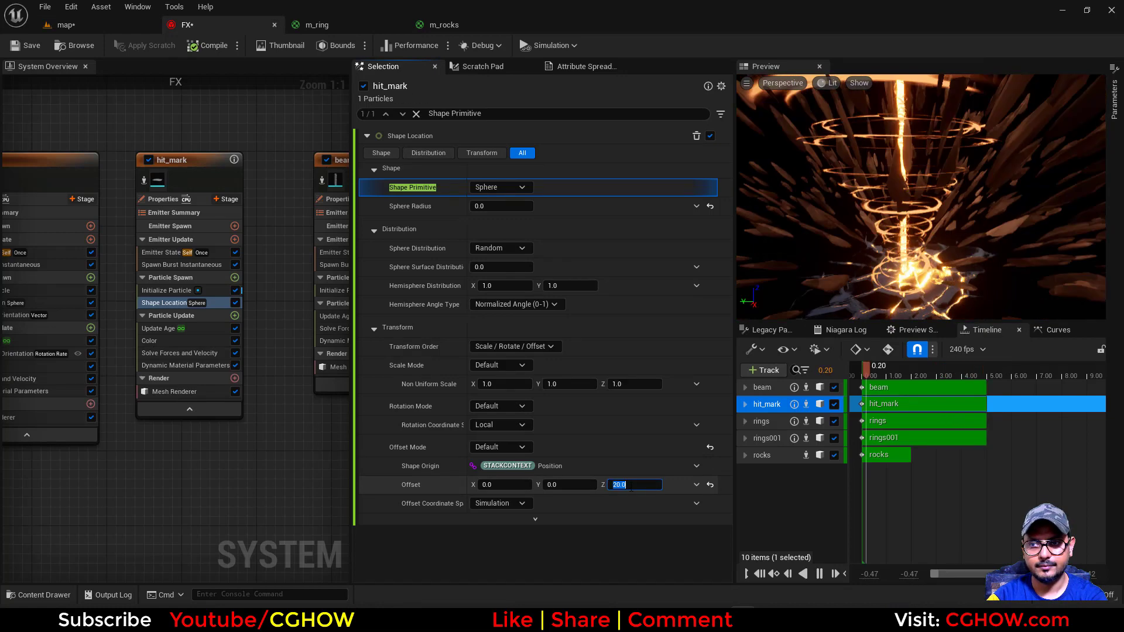
pyautogui.click(76, 28)
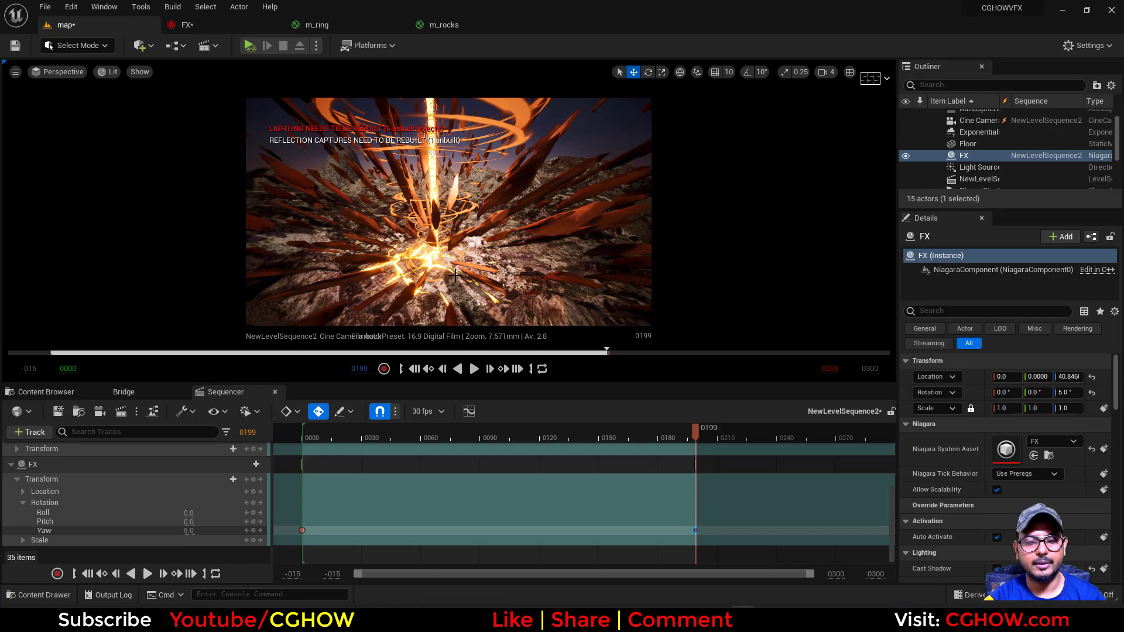
# Save all modified assets: FX, map and NewLevelSequence2
pyautogui.click(47, 392)
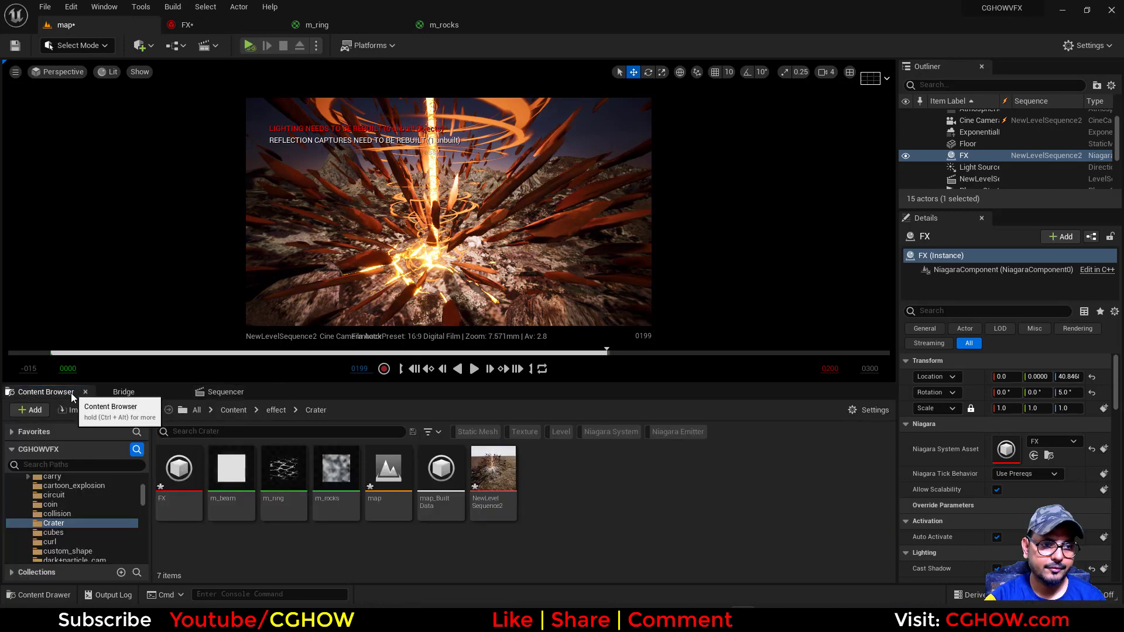
pyautogui.click(121, 410)
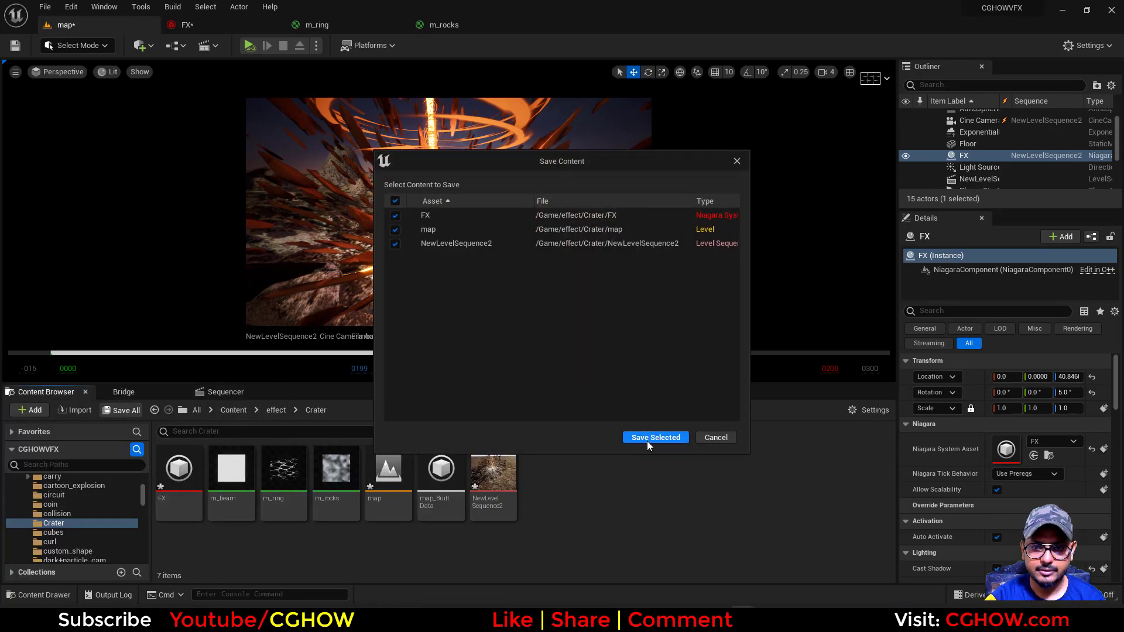
pyautogui.click(647, 441)
# Open the m_beam material, make room beside Particle Color, and add a Texture Sample using an aura texture
pyautogui.doubleClick(231, 471)
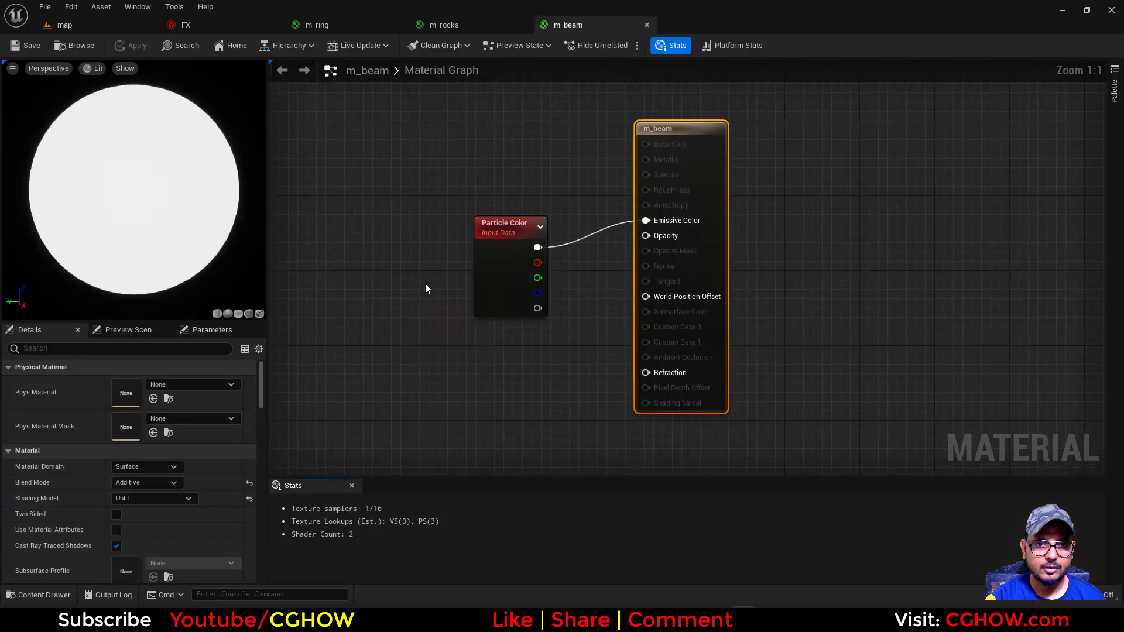
pyautogui.moveTo(710, 321); pyautogui.dragTo(649, 292)
pyautogui.moveTo(458, 294); pyautogui.dragTo(478, 314, button='right')
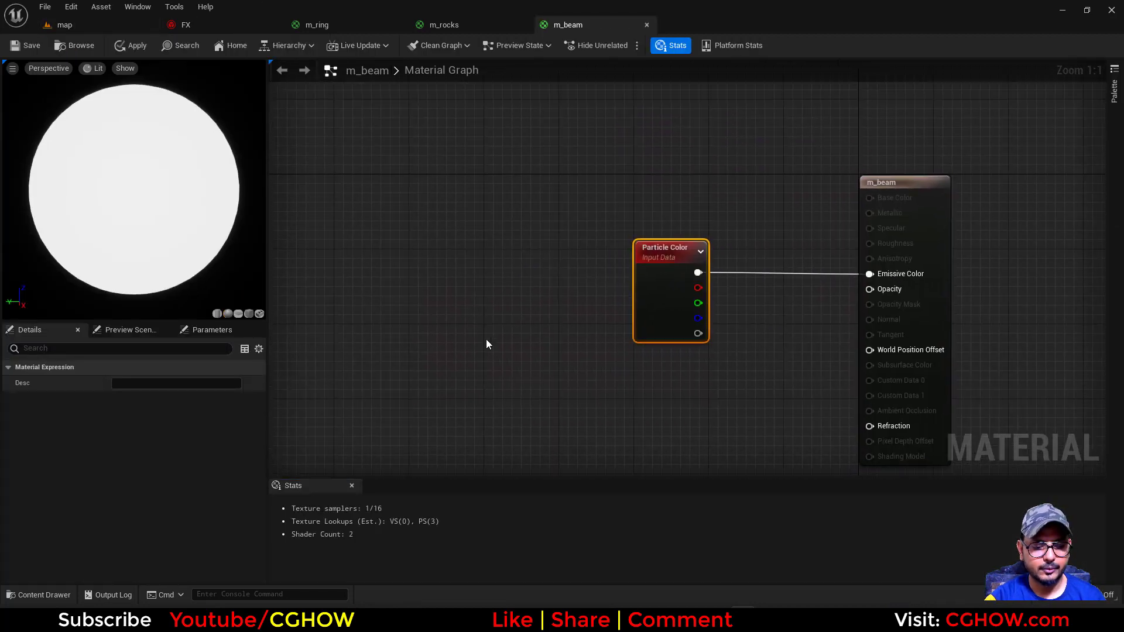
pyautogui.click(472, 291)
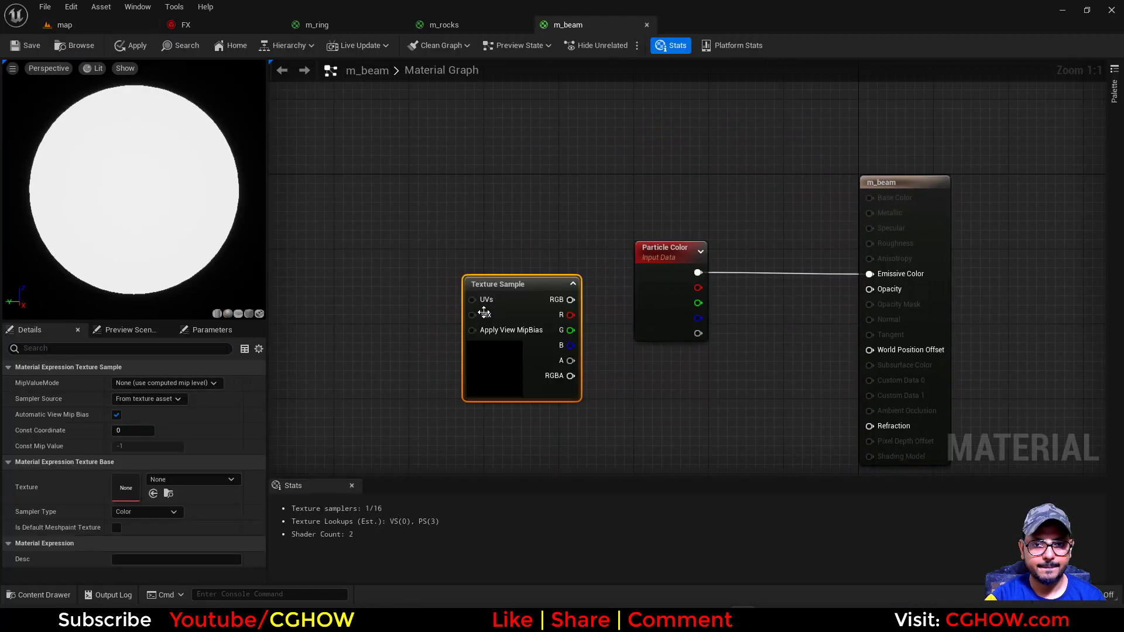
pyautogui.click(202, 479)
pyautogui.write('aura')
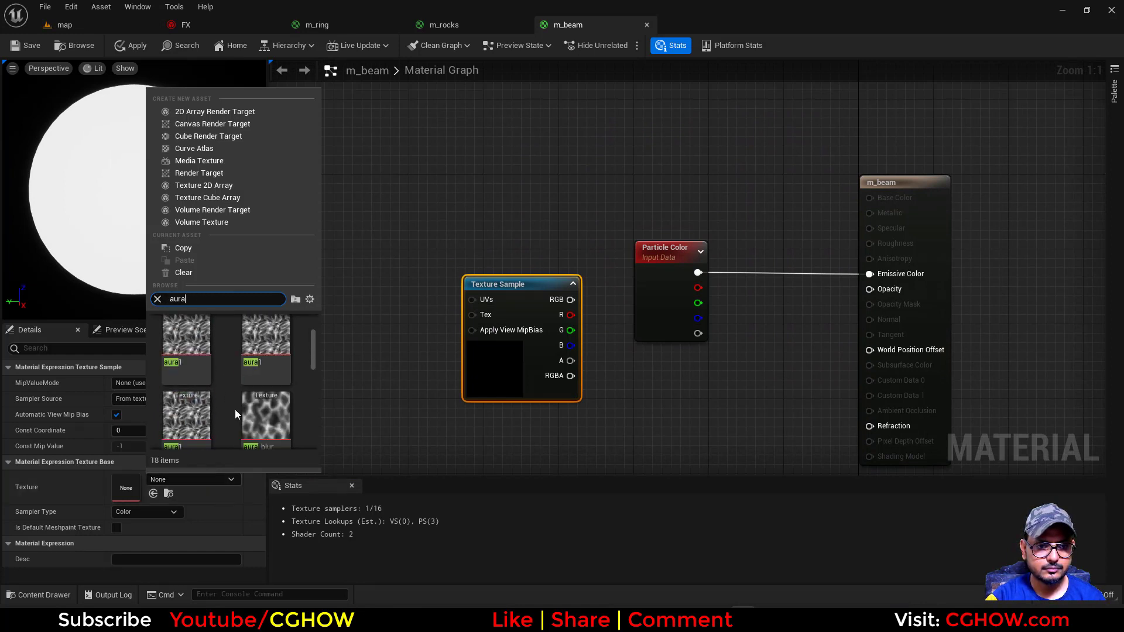
pyautogui.scroll(-4, 235, 403)
pyautogui.click(210, 428)
pyautogui.moveTo(402, 336); pyautogui.dragTo(456, 328, button='right')
pyautogui.click(377, 273)
pyautogui.moveTo(407, 288); pyautogui.dragTo(538, 294)
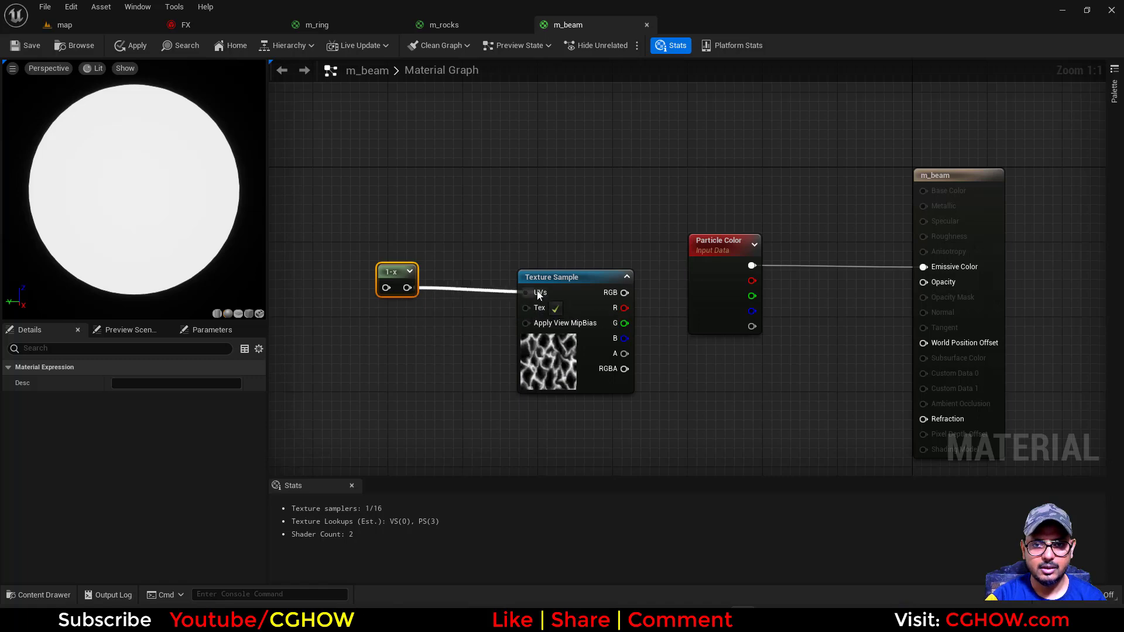
pyautogui.press('Delete')
# Add a Panner node and connect it to the Texture Sample's UVs
pyautogui.click(412, 266)
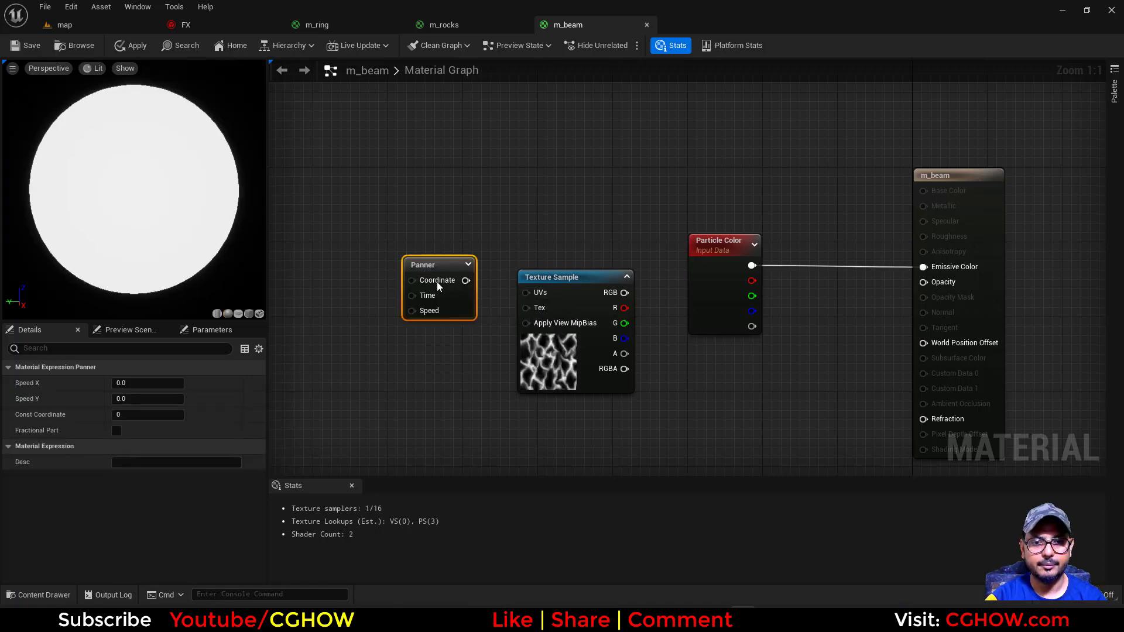
pyautogui.moveTo(466, 280); pyautogui.dragTo(540, 290)
# Isolate the beam emitter in FX, locate its beam mesh in the content folder, and use that mesh as m_beam's preview mesh
pyautogui.click(199, 24)
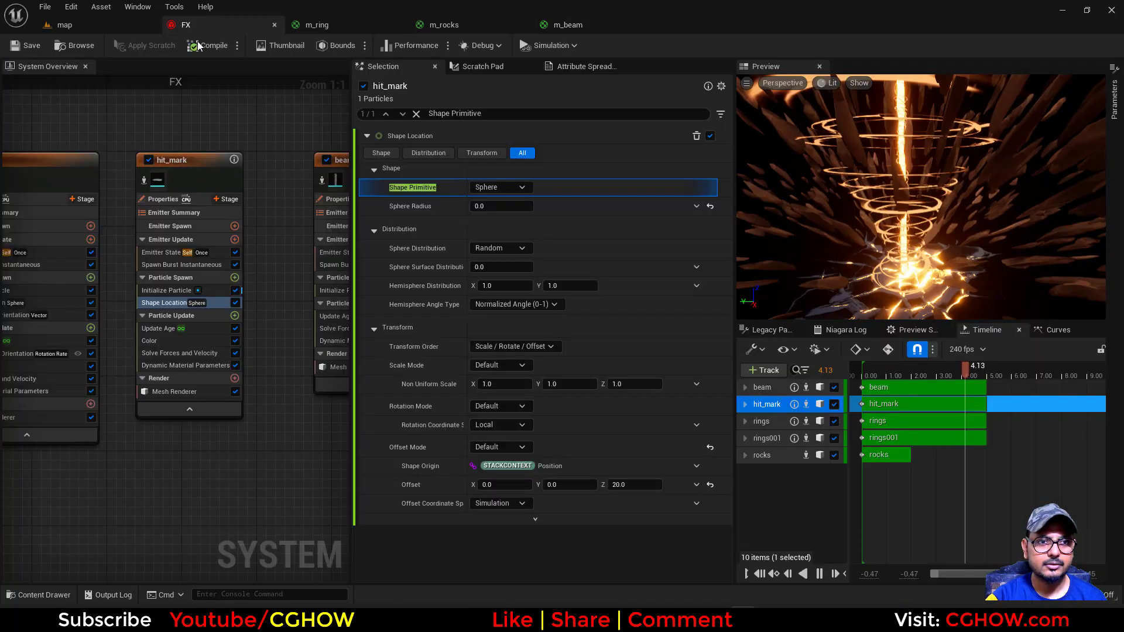
pyautogui.moveTo(111, 142); pyautogui.dragTo(53, 117, button='right')
pyautogui.moveTo(228, 117); pyautogui.dragTo(99, 103, button='right')
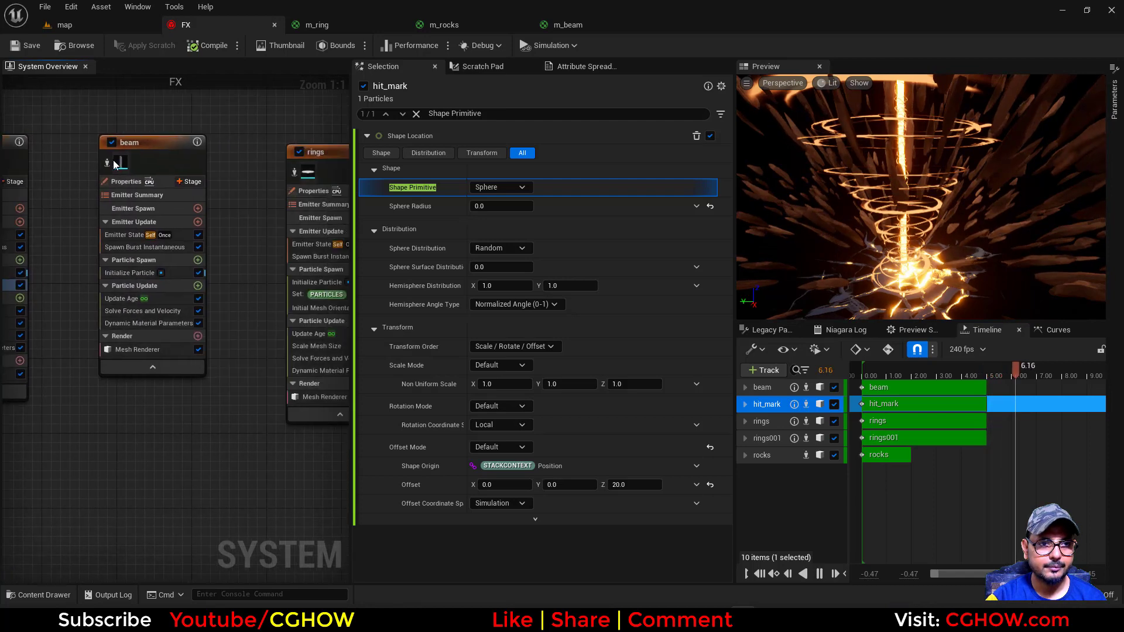
pyautogui.click(107, 162)
pyautogui.click(140, 349)
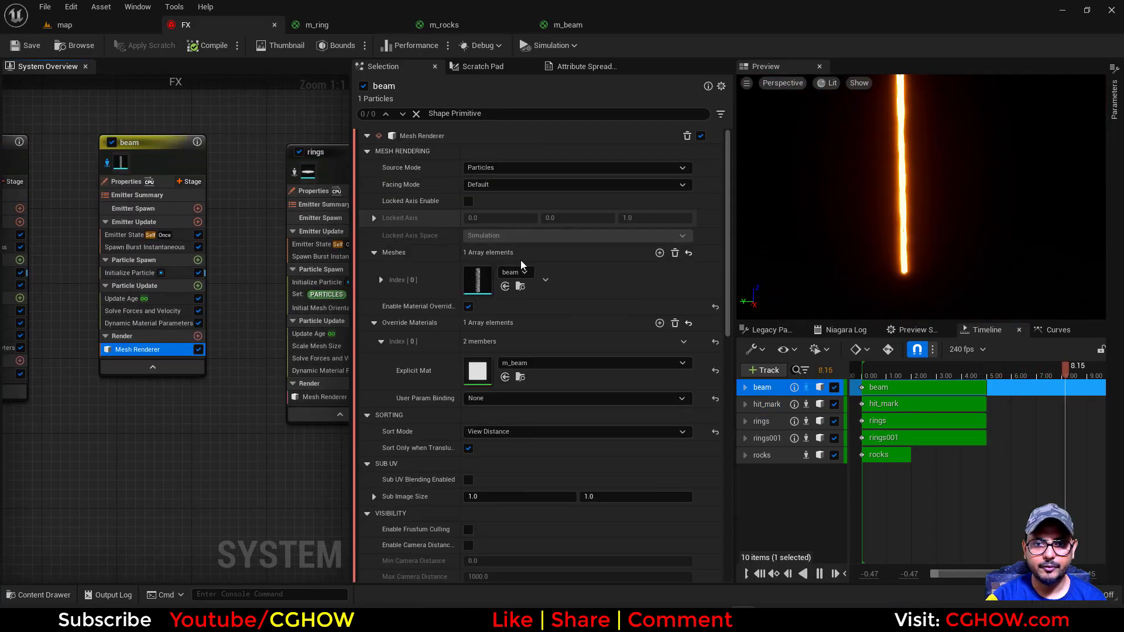
pyautogui.click(520, 287)
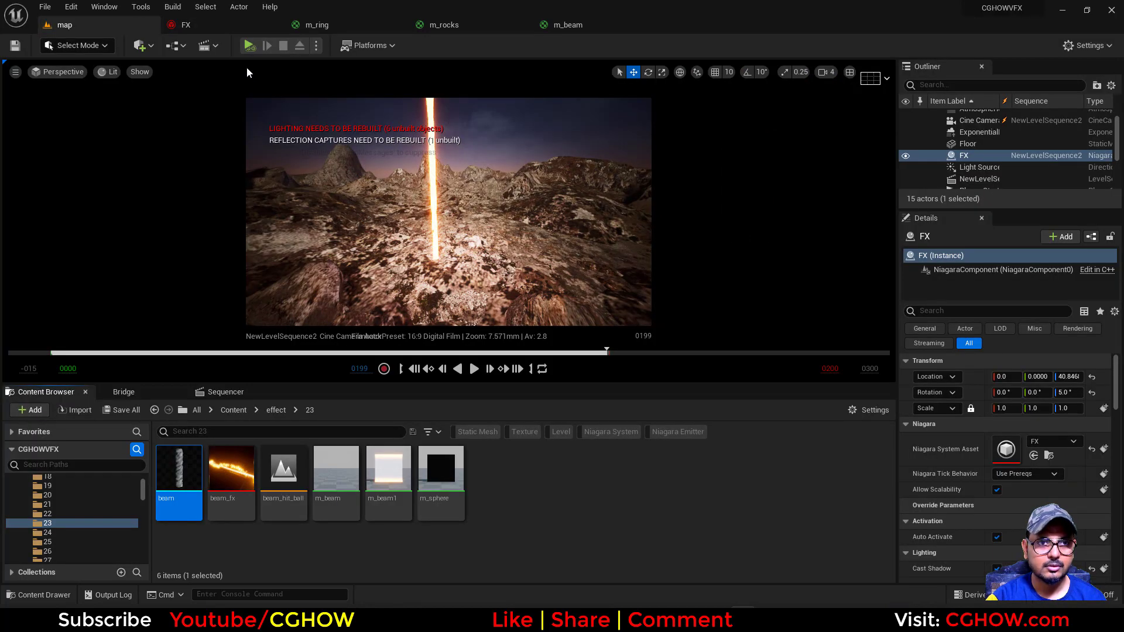
pyautogui.click(552, 29)
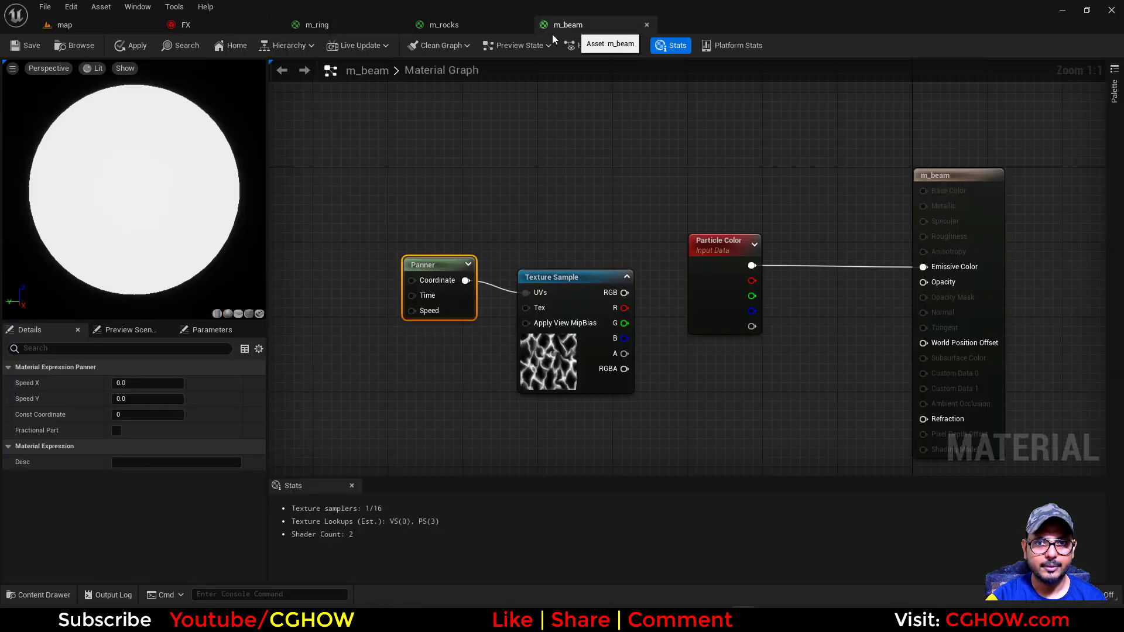
pyautogui.click(259, 314)
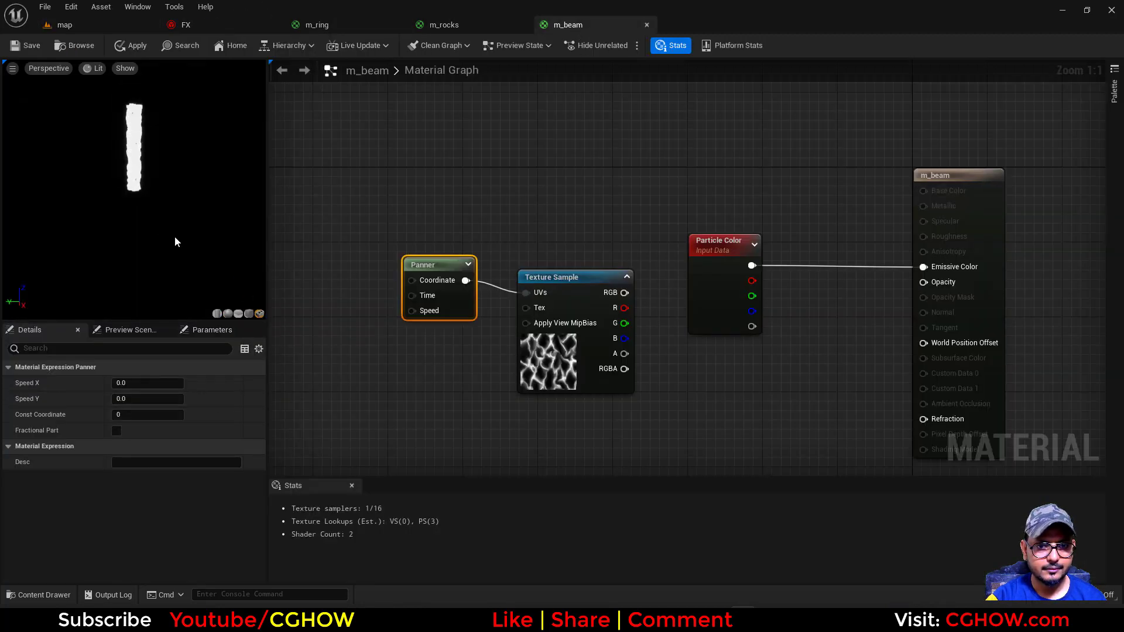
# Connect the Texture Sample's R output to m_beam's Emissive Color and move the Particle Color node out of the way
pyautogui.moveTo(460, 307); pyautogui.dragTo(455, 320)
pyautogui.moveTo(625, 307); pyautogui.dragTo(937, 275)
pyautogui.moveTo(717, 284); pyautogui.dragTo(689, 218)
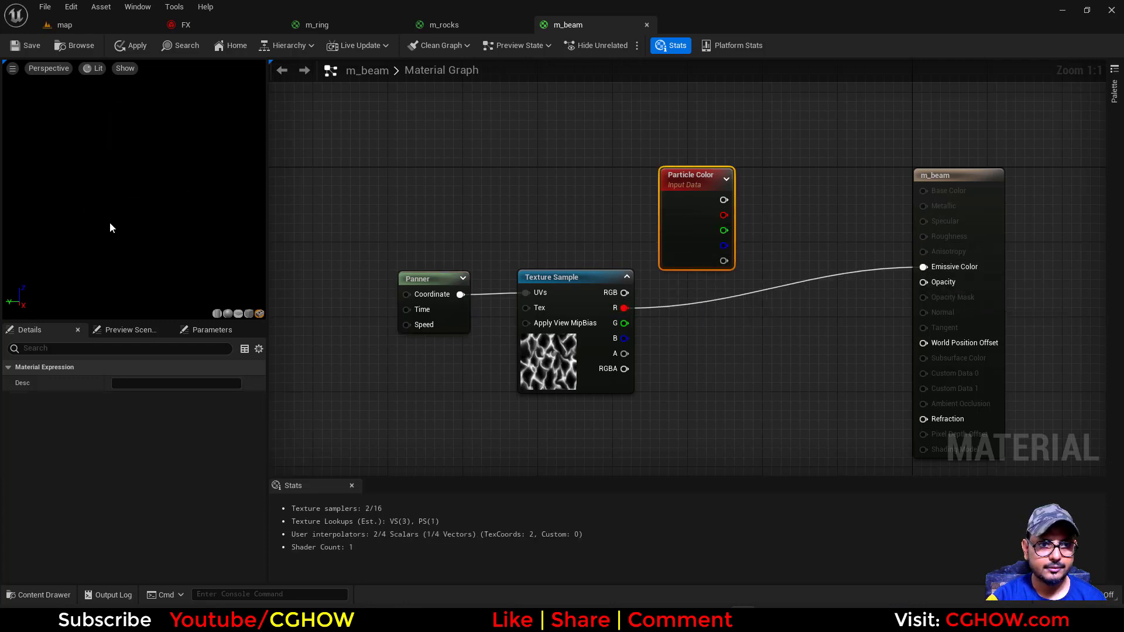
# Set the Panner node's Speed Y to -3 and check the texture's motion on the preview mesh
pyautogui.click(434, 311)
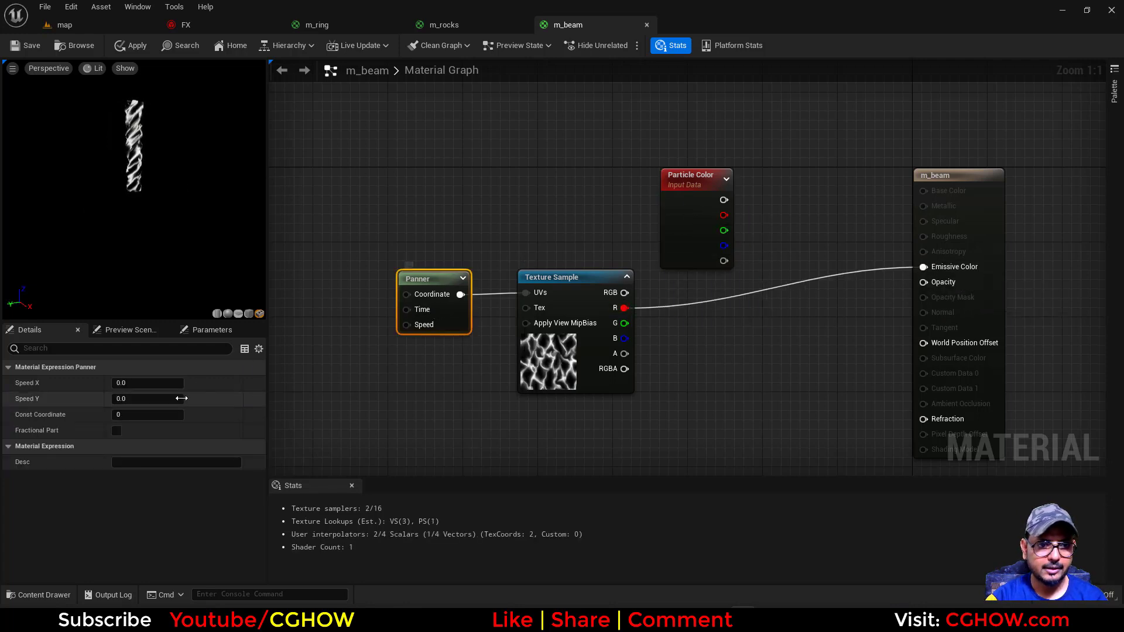
pyautogui.click(141, 398)
pyautogui.write('1')
pyautogui.press('Return')
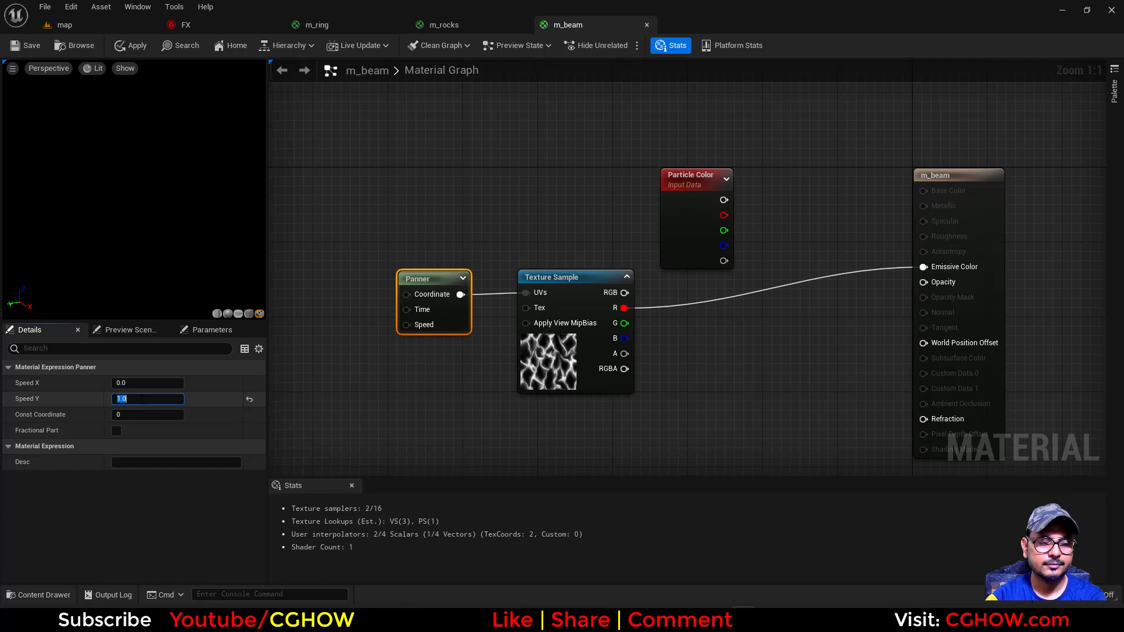
pyautogui.write('-')
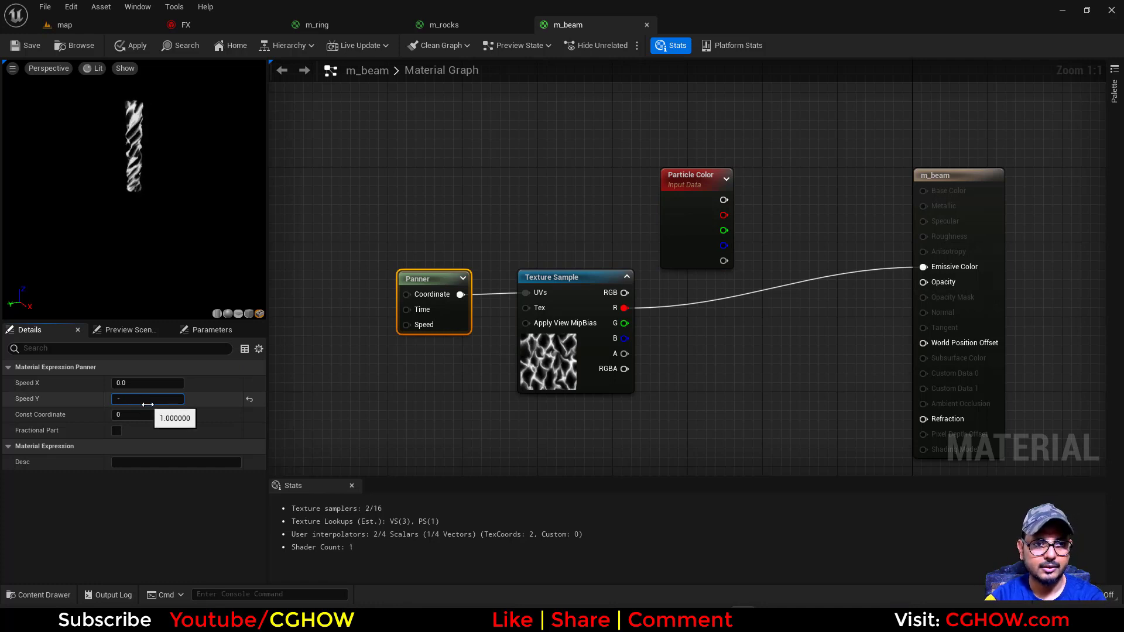
pyautogui.write('3')
pyautogui.press('Return')
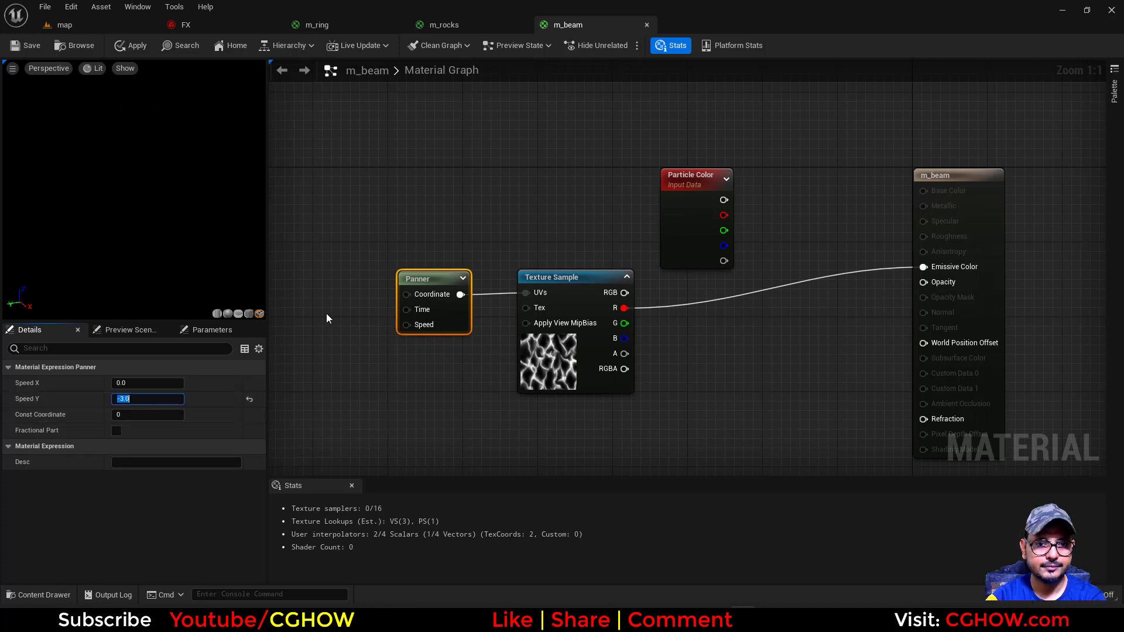
pyautogui.moveTo(327, 316); pyautogui.dragTo(383, 324, button='right')
pyautogui.moveTo(169, 212); pyautogui.dragTo(120, 214)
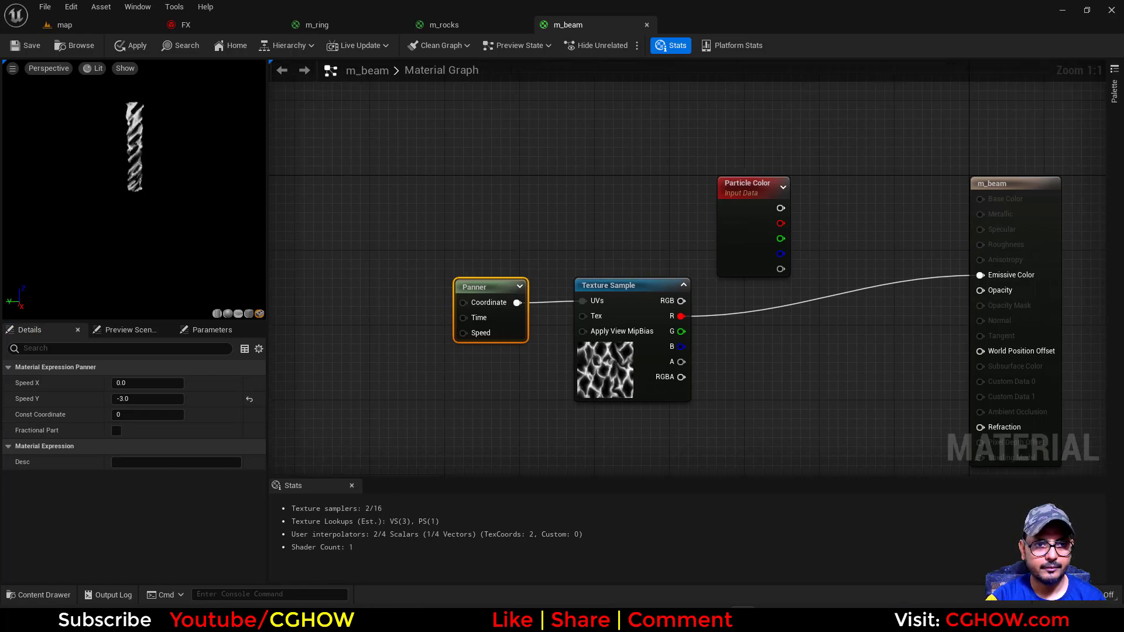
# Add a Multiply node that combines the Texture Sample's R output with a new VertexNormalWS node
pyautogui.moveTo(788, 384); pyautogui.dragTo(637, 362, button='right')
pyautogui.click(637, 362)
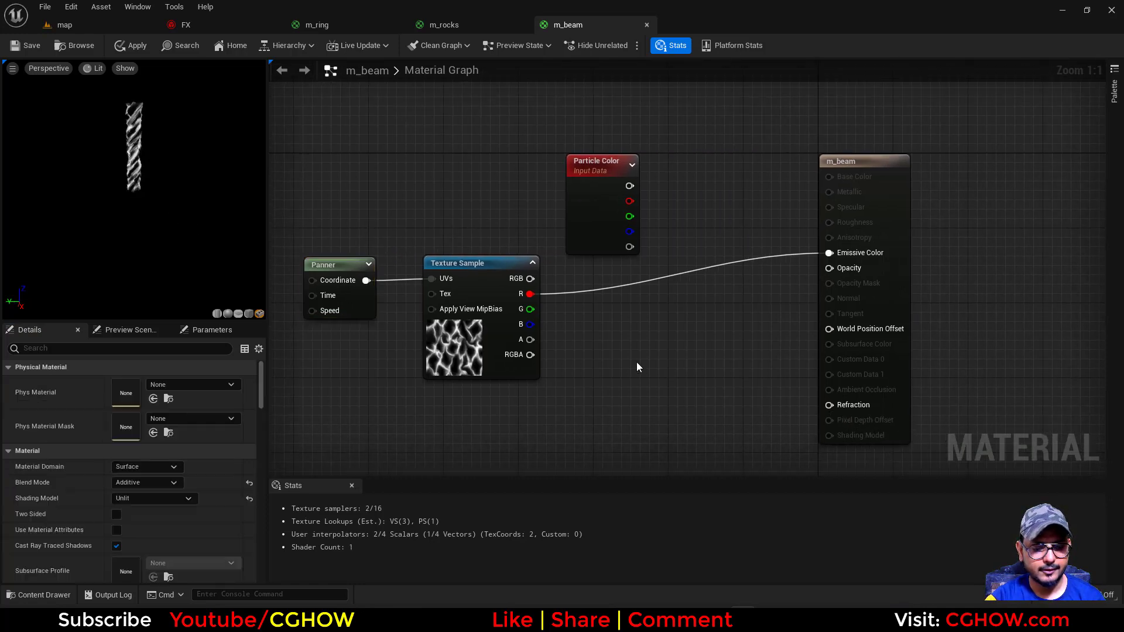
pyautogui.click(594, 328)
pyautogui.moveTo(529, 294); pyautogui.dragTo(604, 350)
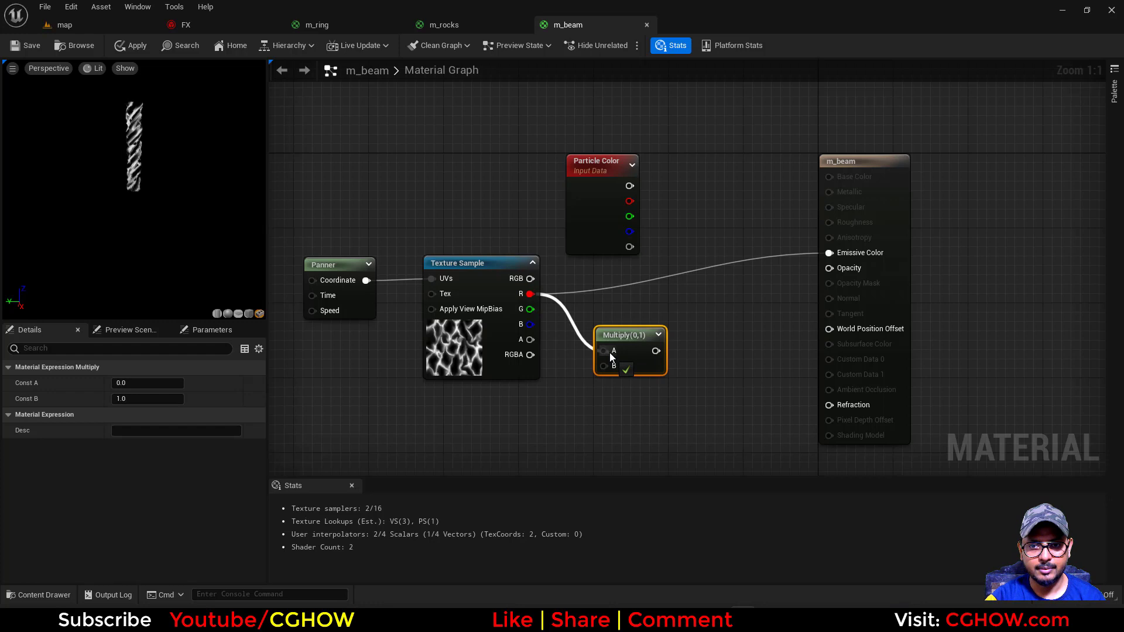
pyautogui.rightClick(546, 385)
pyautogui.write('ver')
pyautogui.click(586, 217)
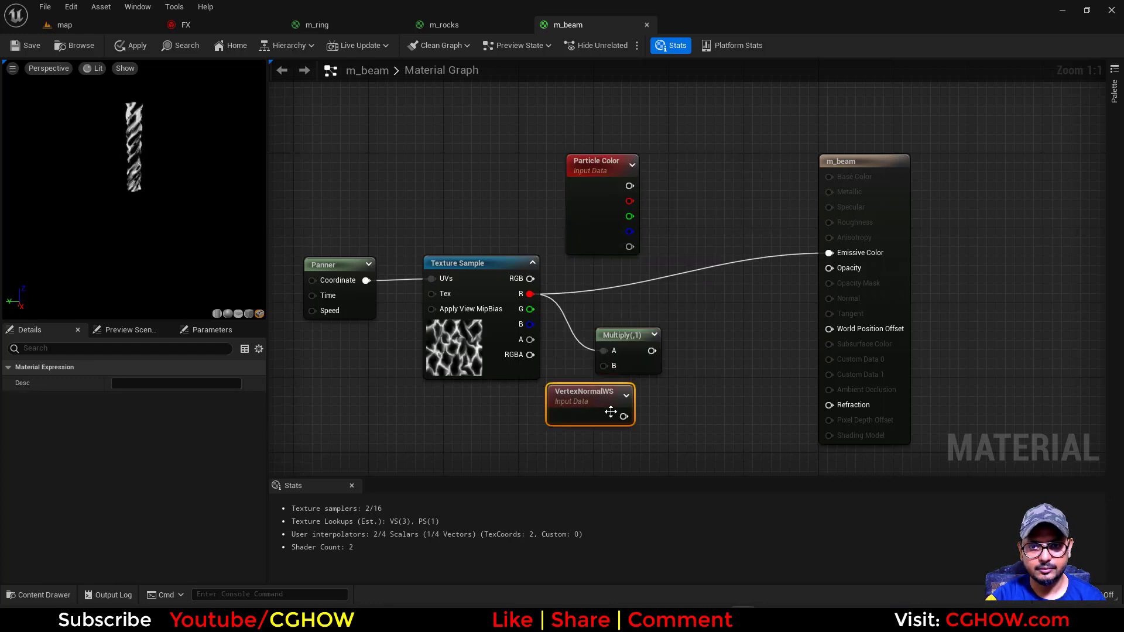
pyautogui.moveTo(623, 417); pyautogui.dragTo(604, 366)
pyautogui.moveTo(585, 410); pyautogui.dragTo(566, 414)
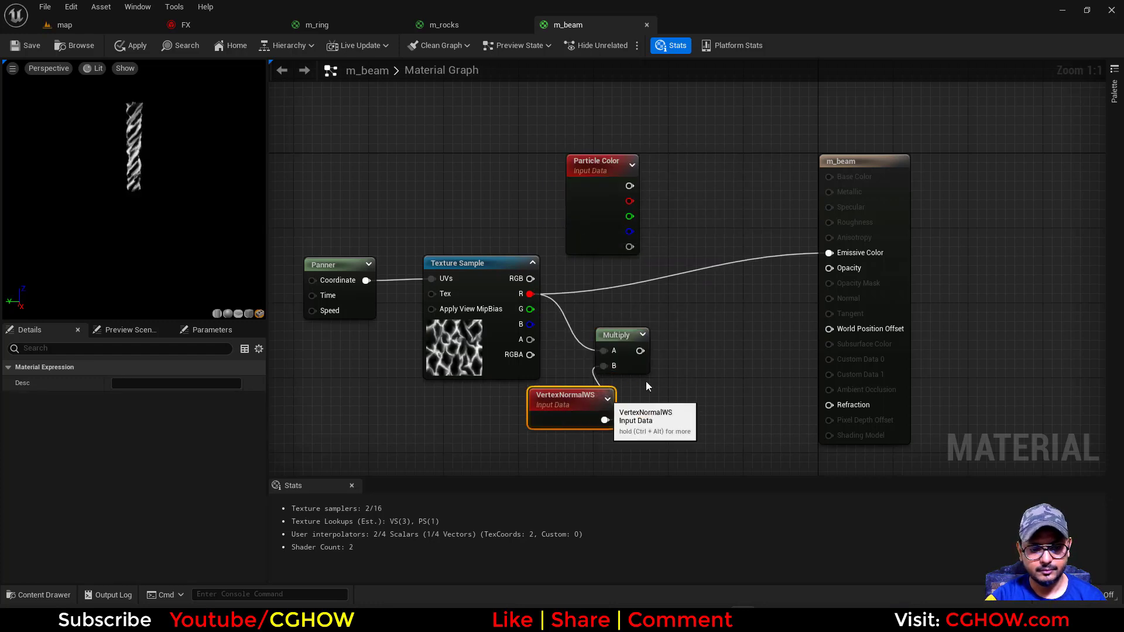
# Route the vertex-normal Multiply through a second Multiply node into m_beam's World Position Offset
pyautogui.click(677, 323)
pyautogui.moveTo(634, 352); pyautogui.dragTo(685, 341)
pyautogui.moveTo(738, 340); pyautogui.dragTo(831, 331)
# Connect Particle Color's RGB to Emissive Color, and multiply its alpha by the Texture Sample's R output into Opacity
pyautogui.moveTo(629, 186); pyautogui.dragTo(830, 252)
pyautogui.click(660, 267)
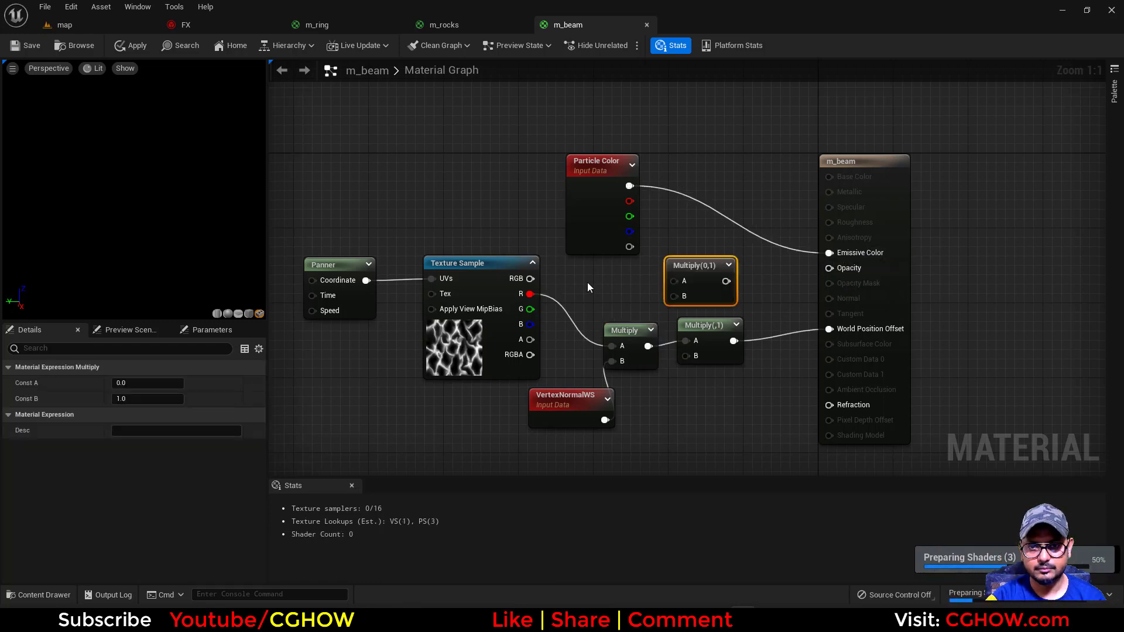
pyautogui.moveTo(529, 294); pyautogui.dragTo(673, 296)
pyautogui.moveTo(629, 247); pyautogui.dragTo(725, 281)
pyautogui.moveTo(825, 272); pyautogui.dragTo(829, 268)
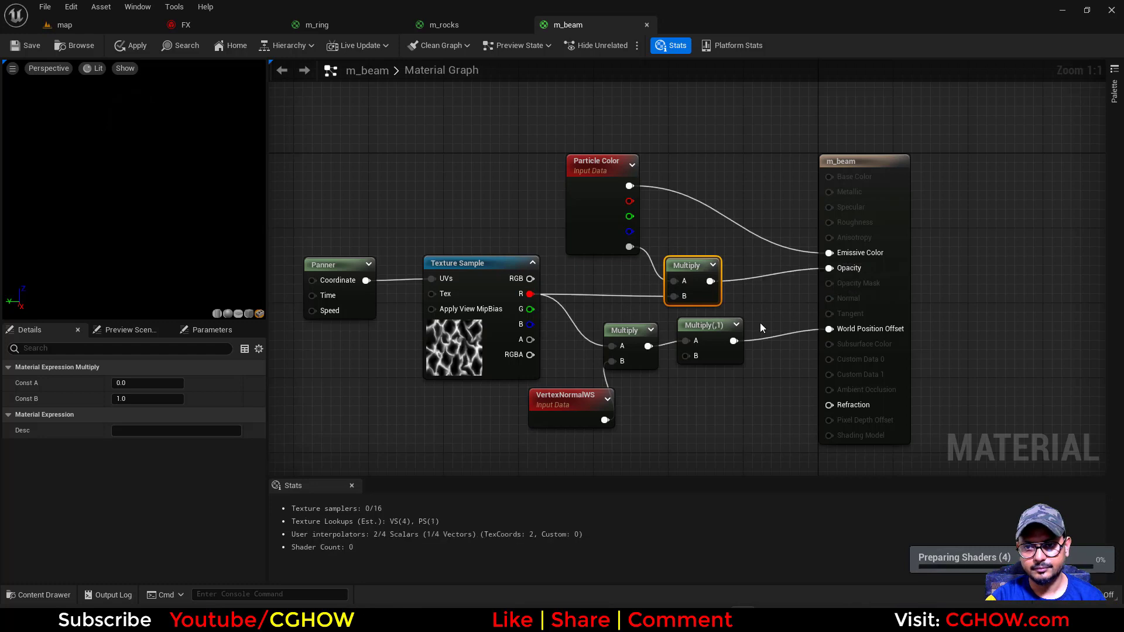
# Set Const B to 5 on the Multiply node feeding World Position Offset
pyautogui.click(710, 357)
pyautogui.click(146, 399)
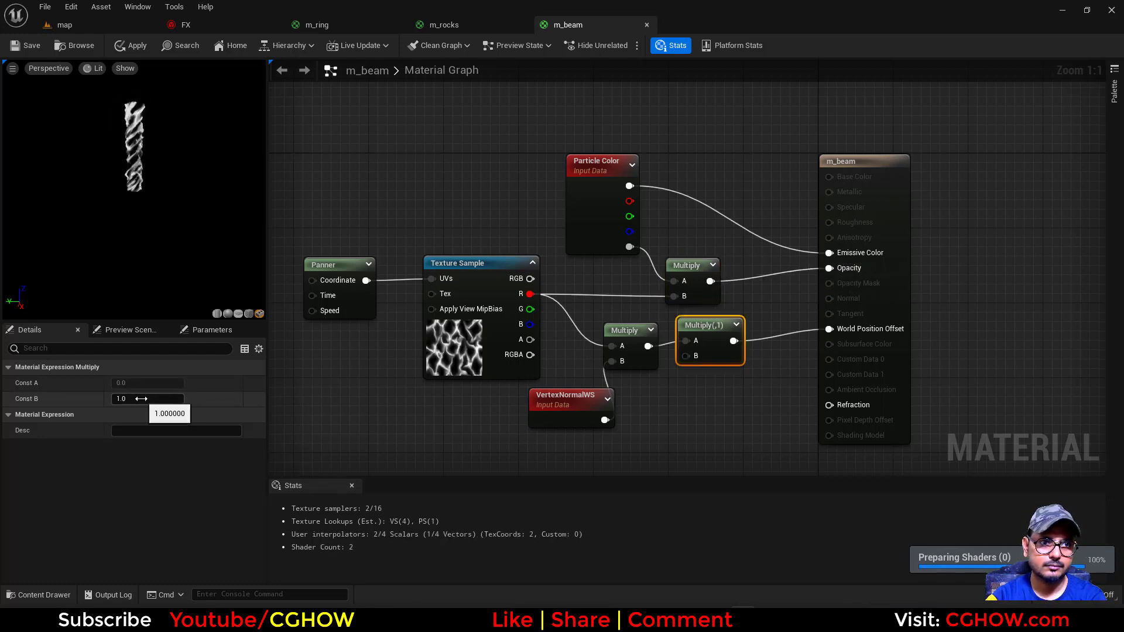
pyautogui.write('5')
pyautogui.press('Return')
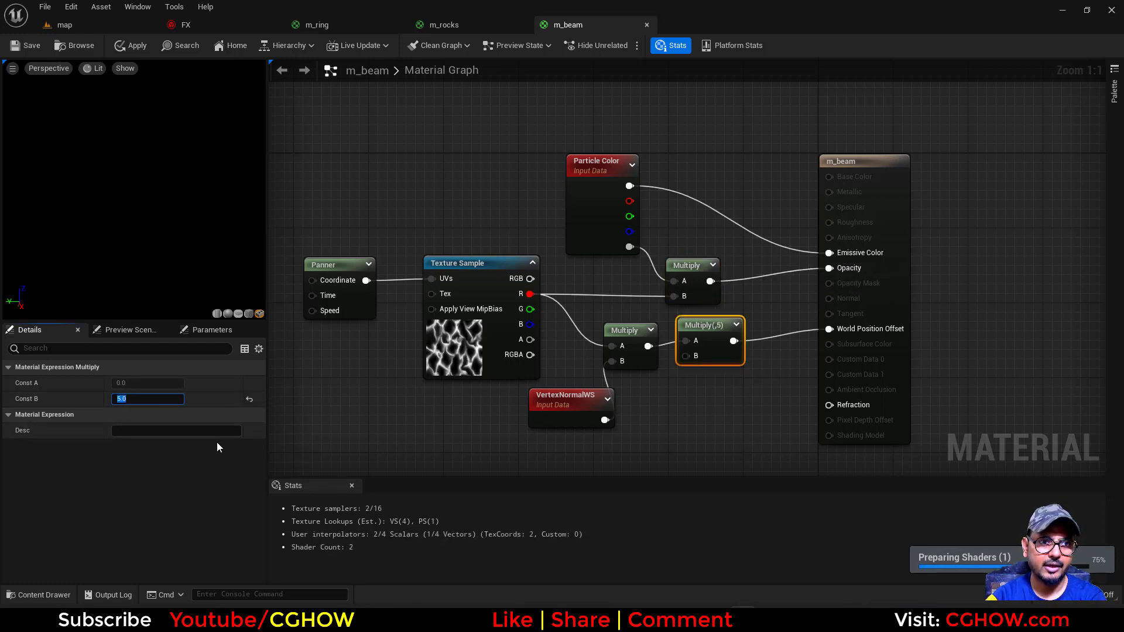
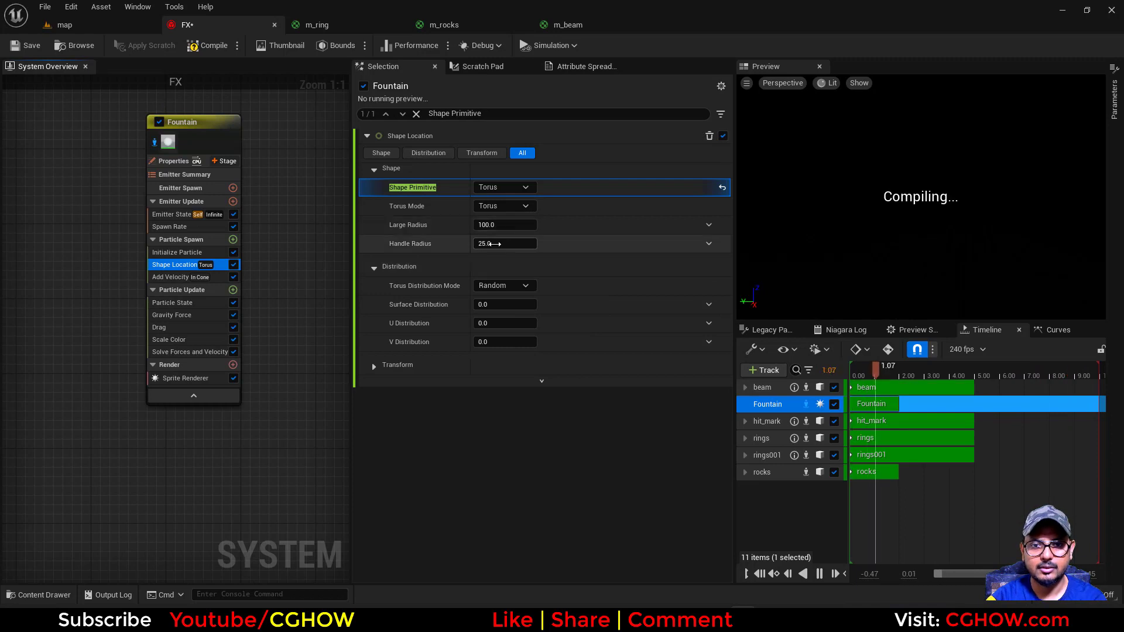
# Replace the Fountain emitter's Add Velocity module in Particle Spawn with a fresh Add Velocity module
pyautogui.click(174, 278)
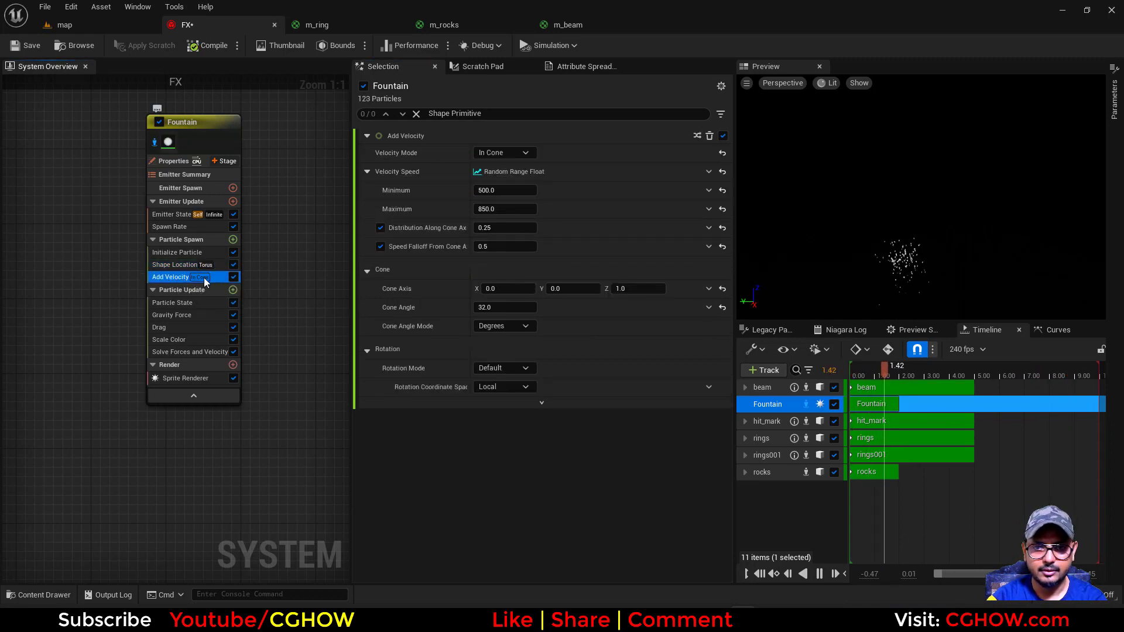
pyautogui.press('Delete')
pyautogui.click(233, 240)
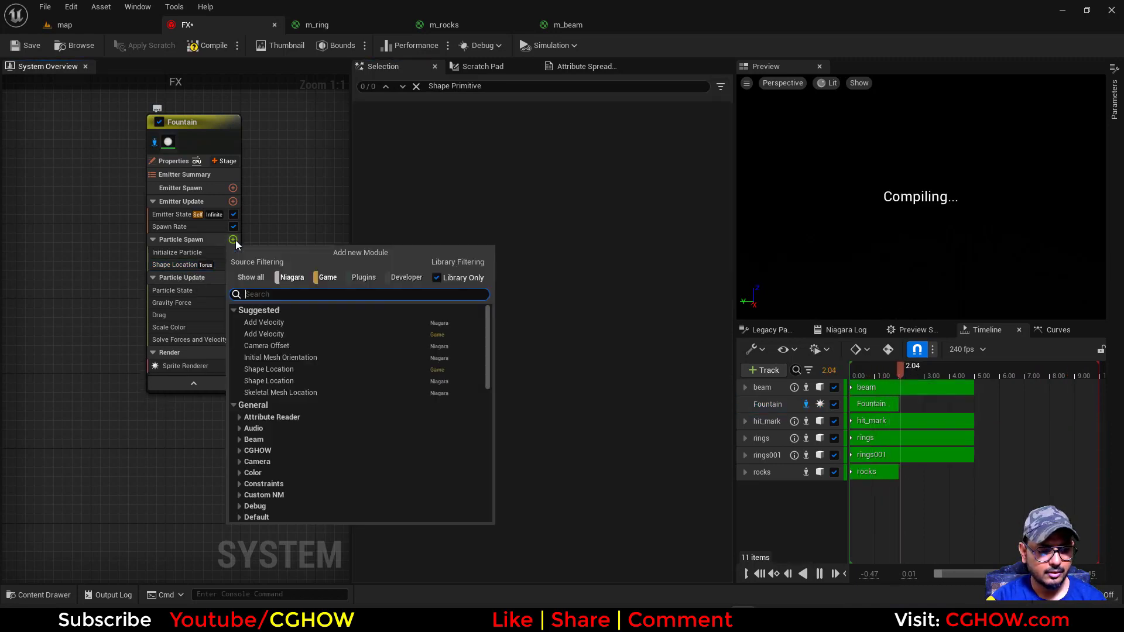
pyautogui.write('velo')
pyautogui.click(288, 324)
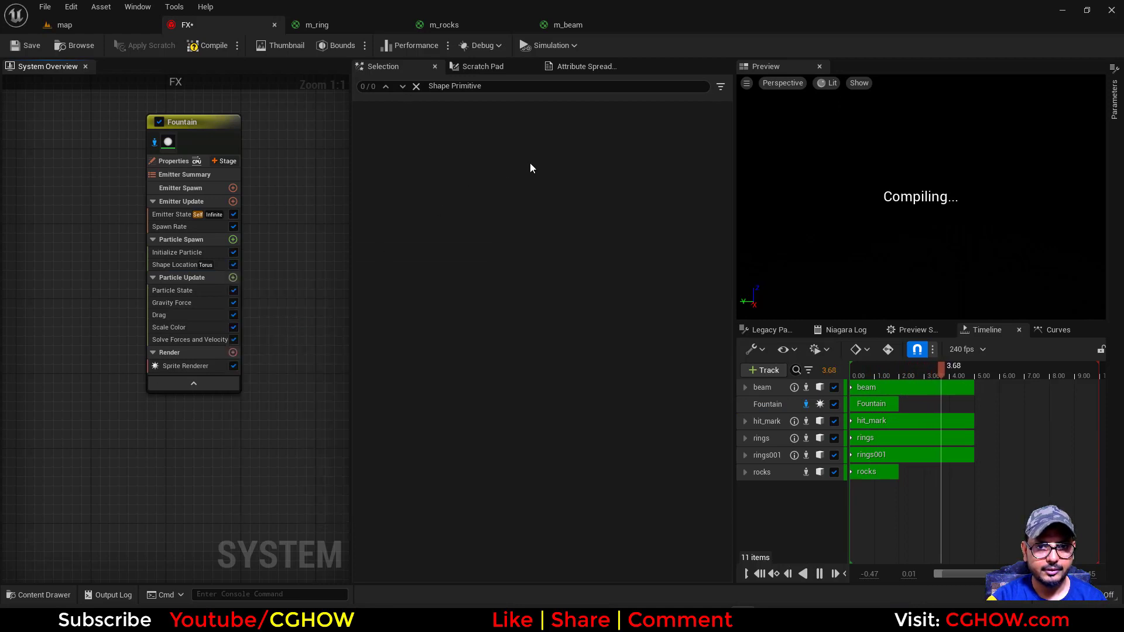
# Set the new Add Velocity module to From Point mode with a Z origin offset of about -19.7
pyautogui.click(514, 151)
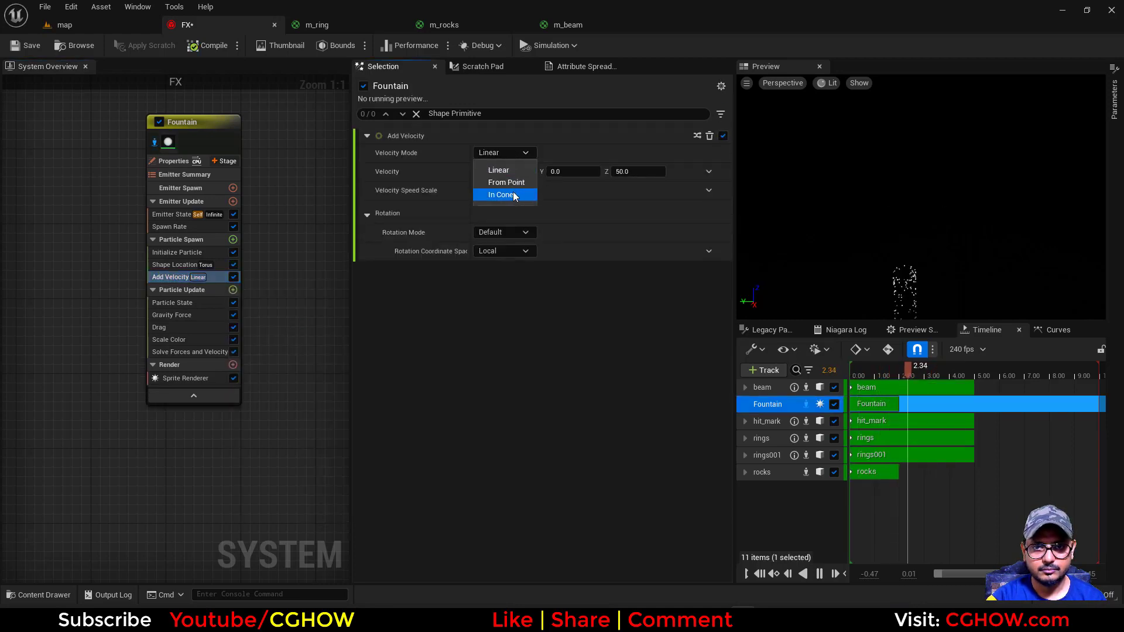
pyautogui.click(525, 191)
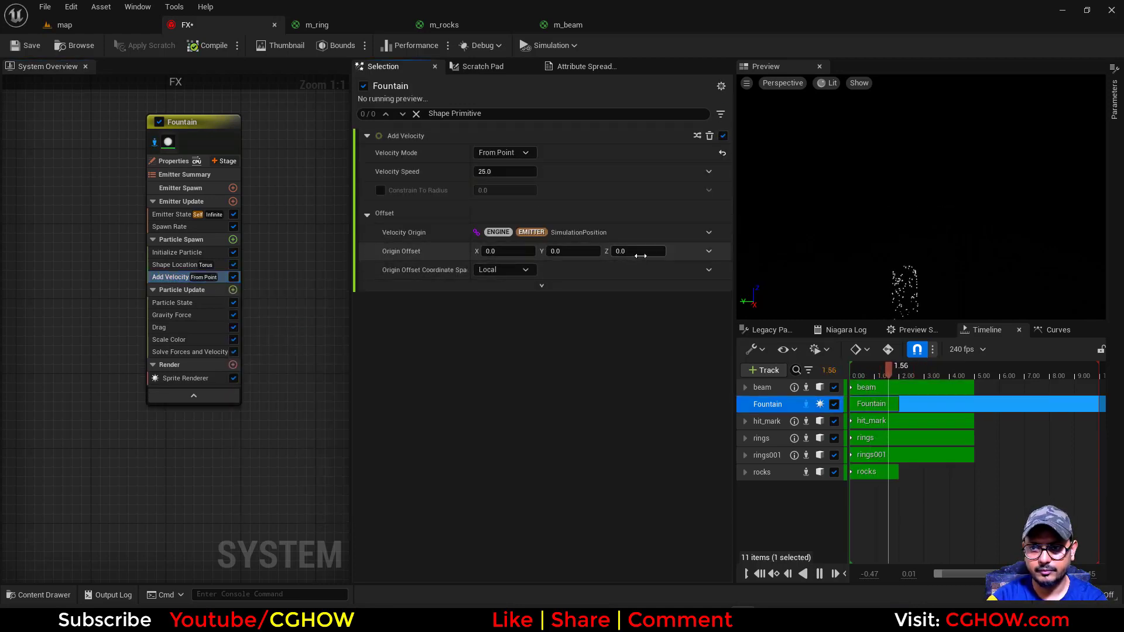
pyautogui.moveTo(635, 252); pyautogui.dragTo(585, 251)
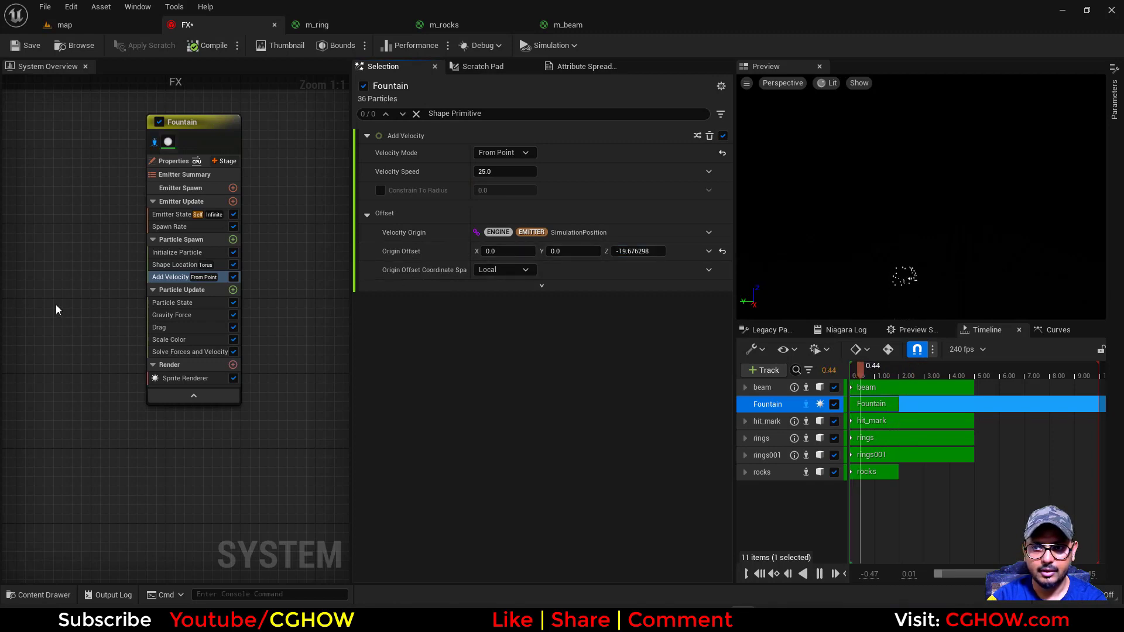
# Delete the Gravity Force module from the Fountain emitter's Particle Update stage
pyautogui.click(174, 316)
pyautogui.press('Delete')
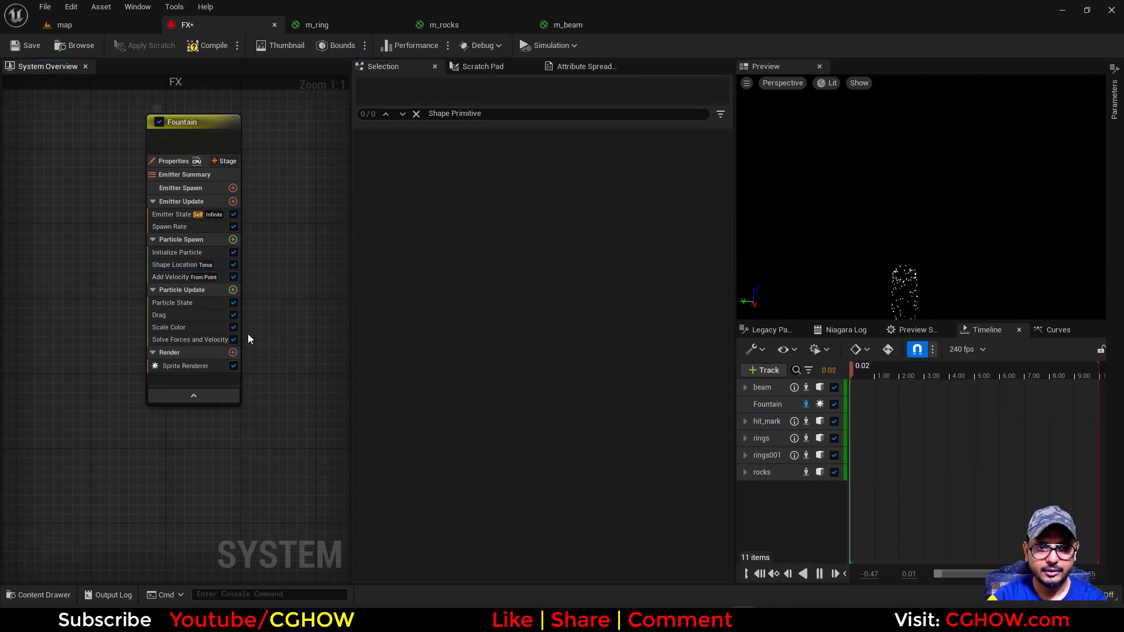
# Set Add Velocity's speed to about 311.5 and its Z origin offset to about -86.3
pyautogui.click(174, 277)
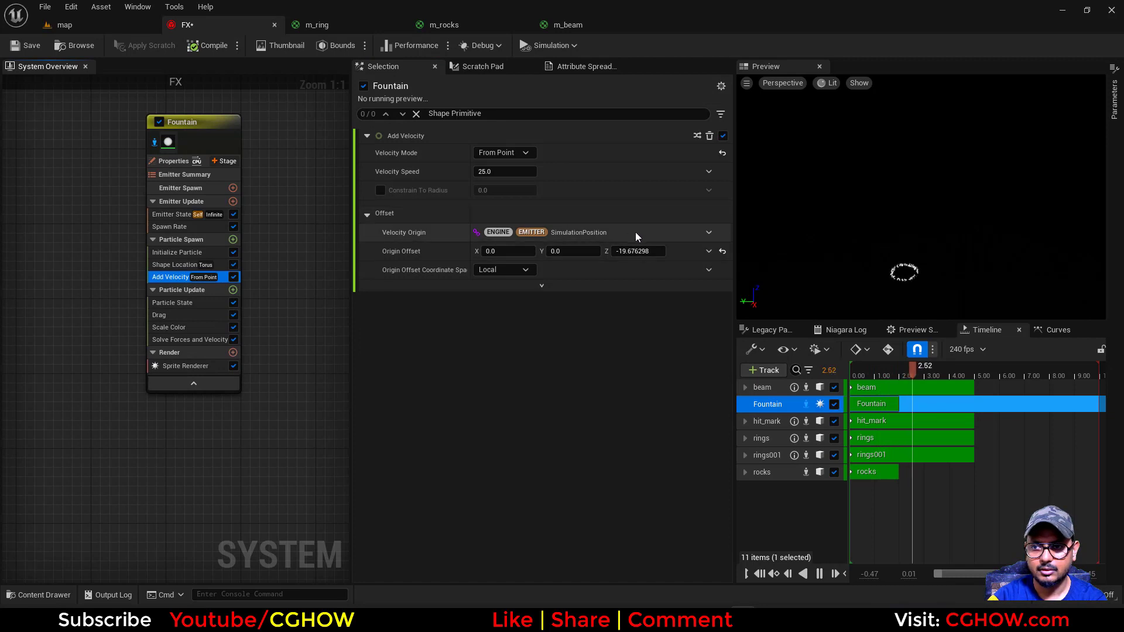
pyautogui.moveTo(519, 172); pyautogui.dragTo(496, 172)
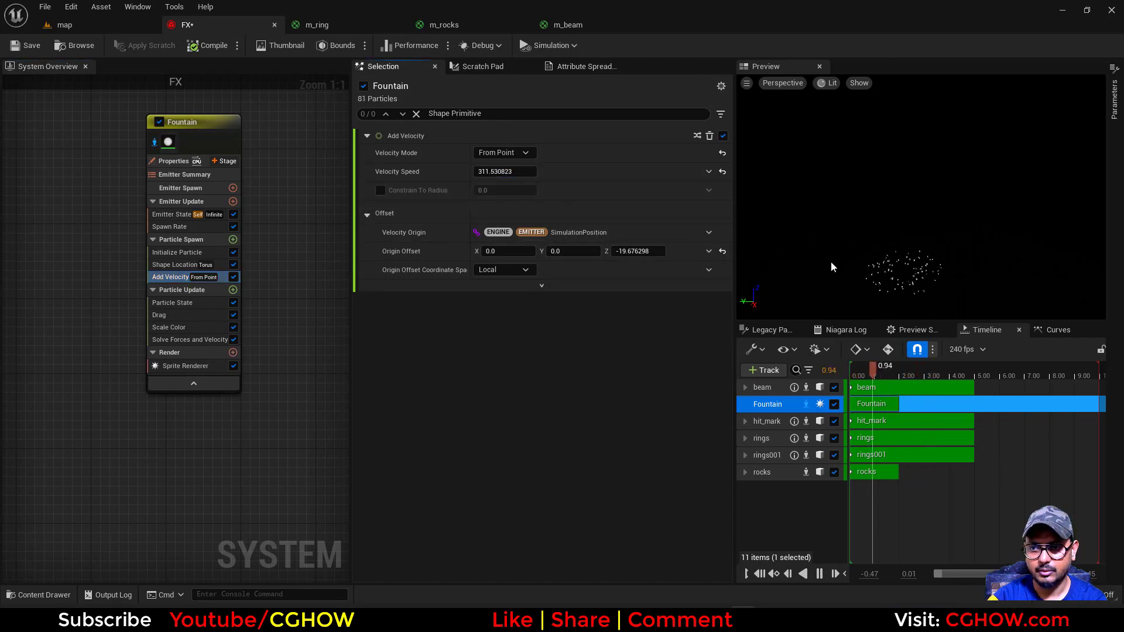
pyautogui.moveTo(638, 251); pyautogui.dragTo(621, 252)
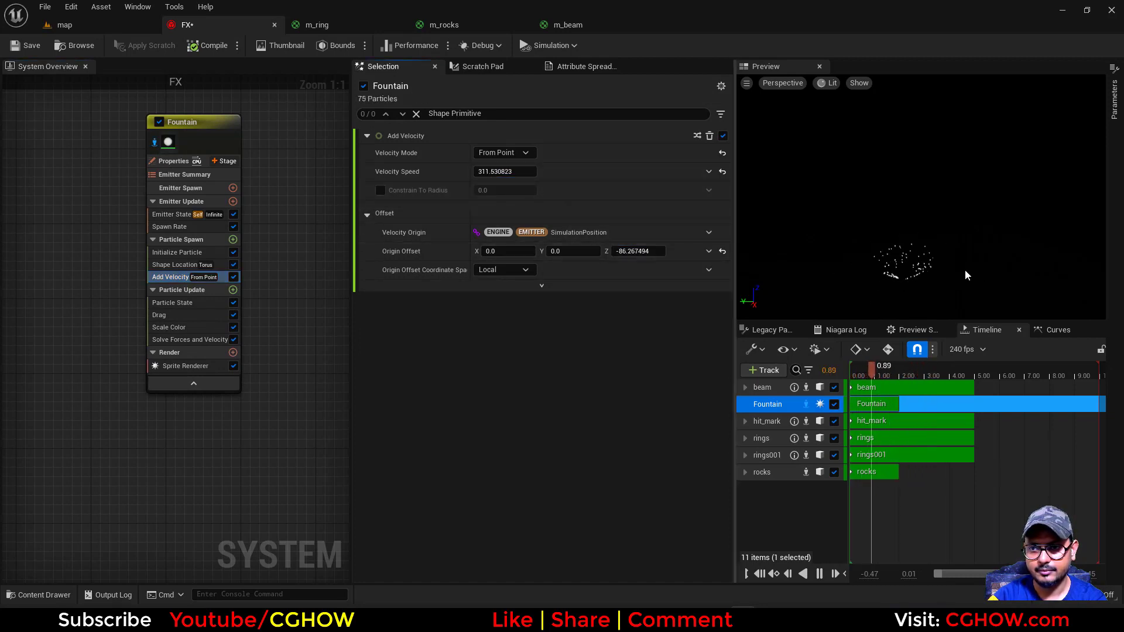
pyautogui.click(187, 316)
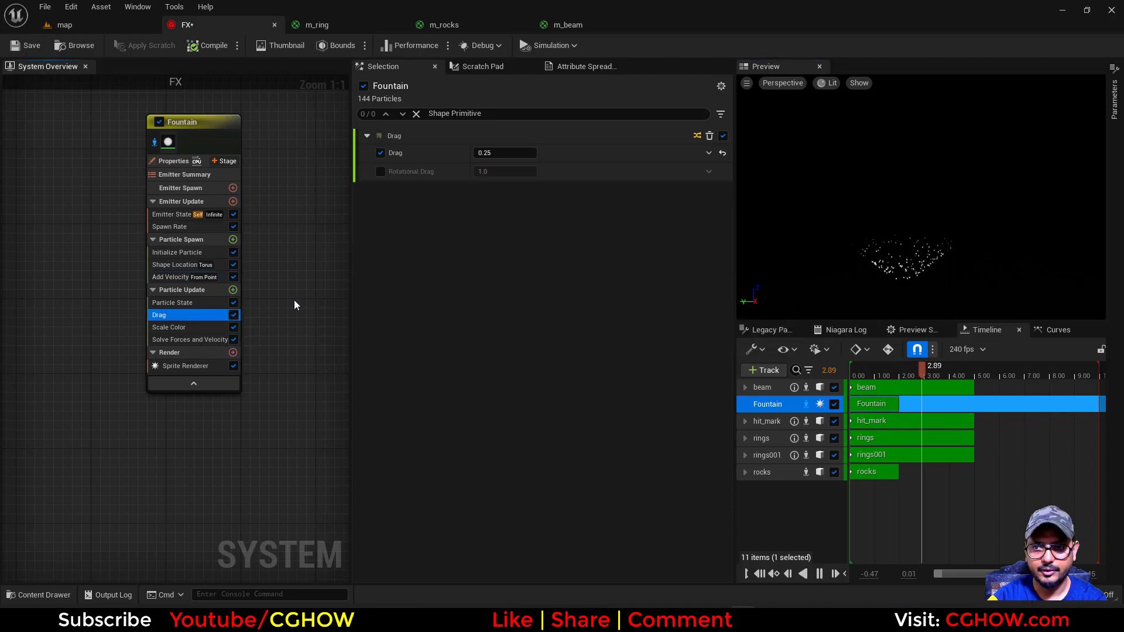
# Set the Fountain emitter's Sim Target to GPUCompute Sim, with Fixed Bounds and Local Space enabled
pyautogui.click(164, 161)
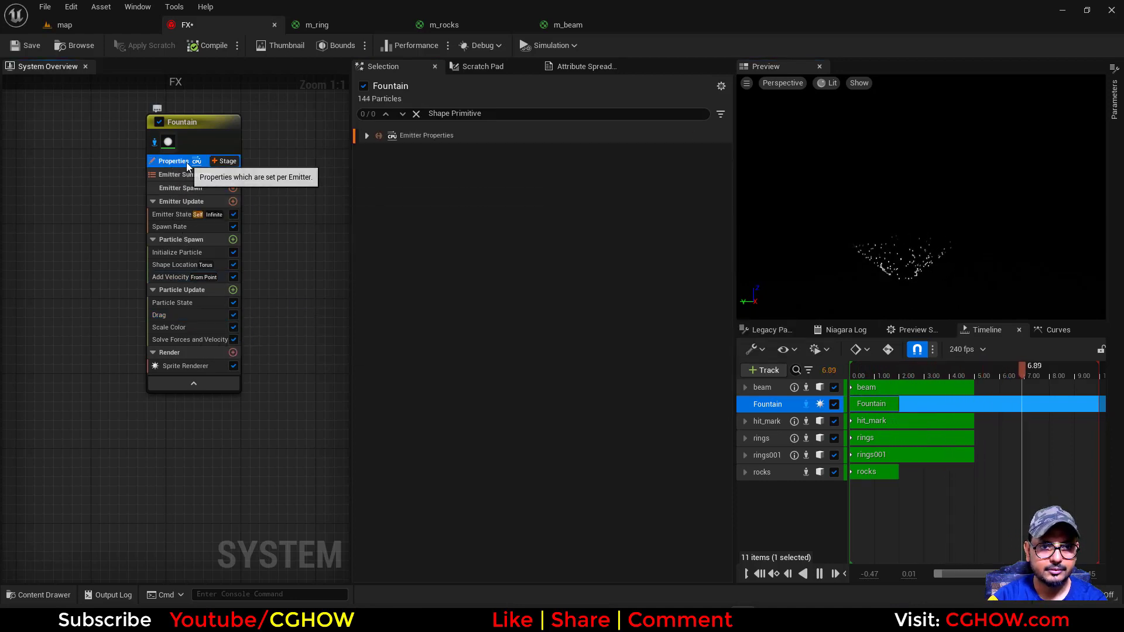
pyautogui.click(368, 138)
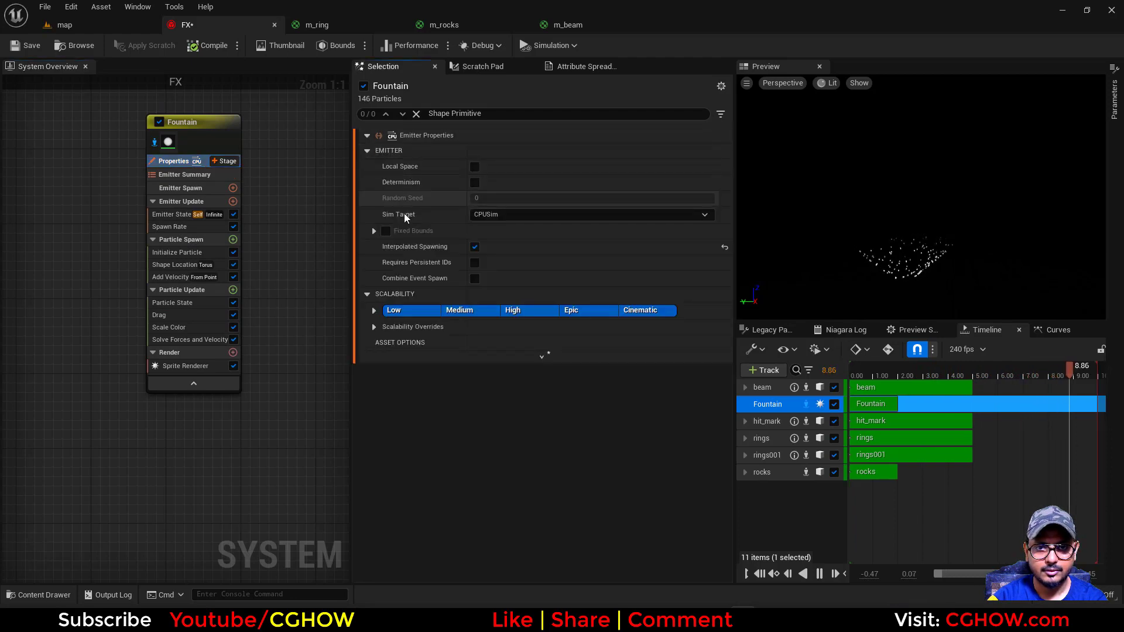
pyautogui.click(492, 216)
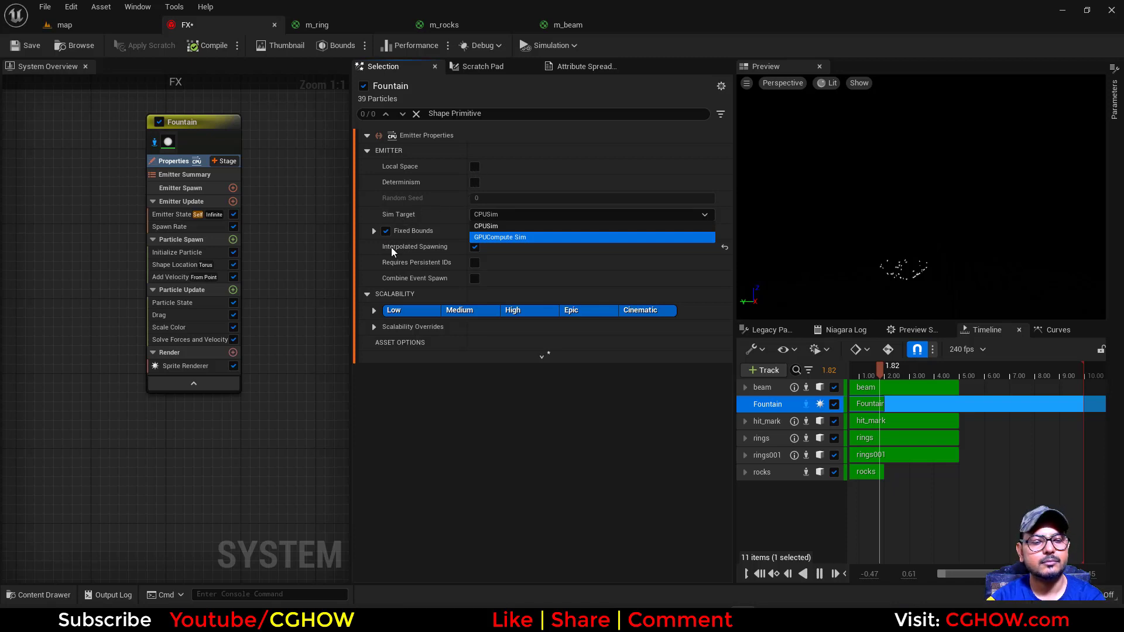
pyautogui.press('Return')
pyautogui.click(475, 167)
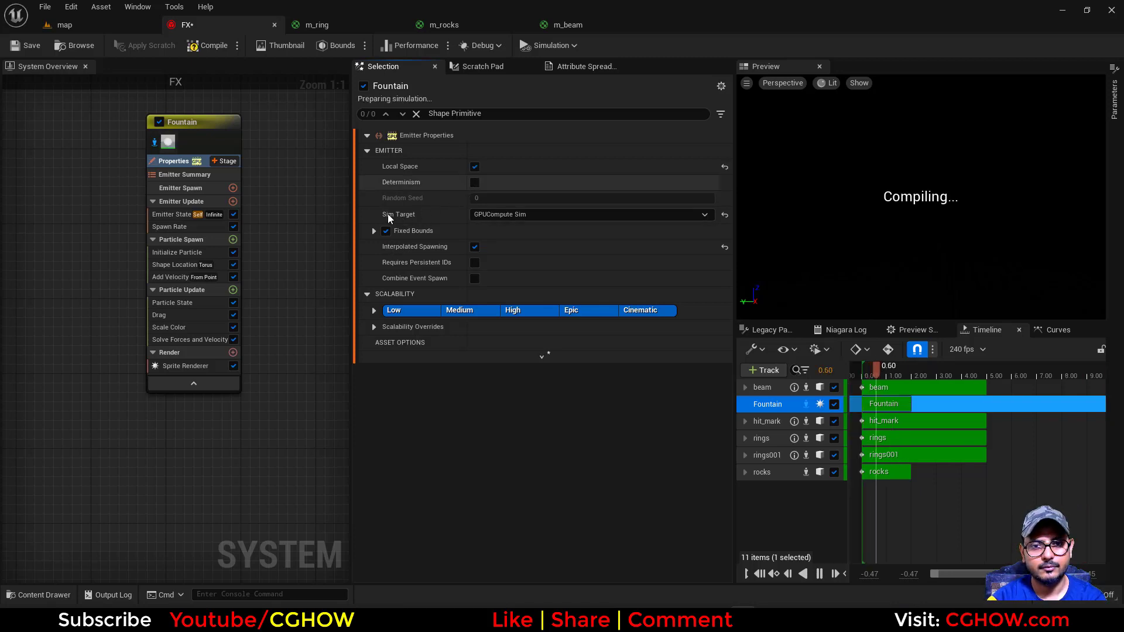
# Set the Fountain emitter's SpawnRate to 10000
pyautogui.click(170, 227)
pyautogui.click(496, 152)
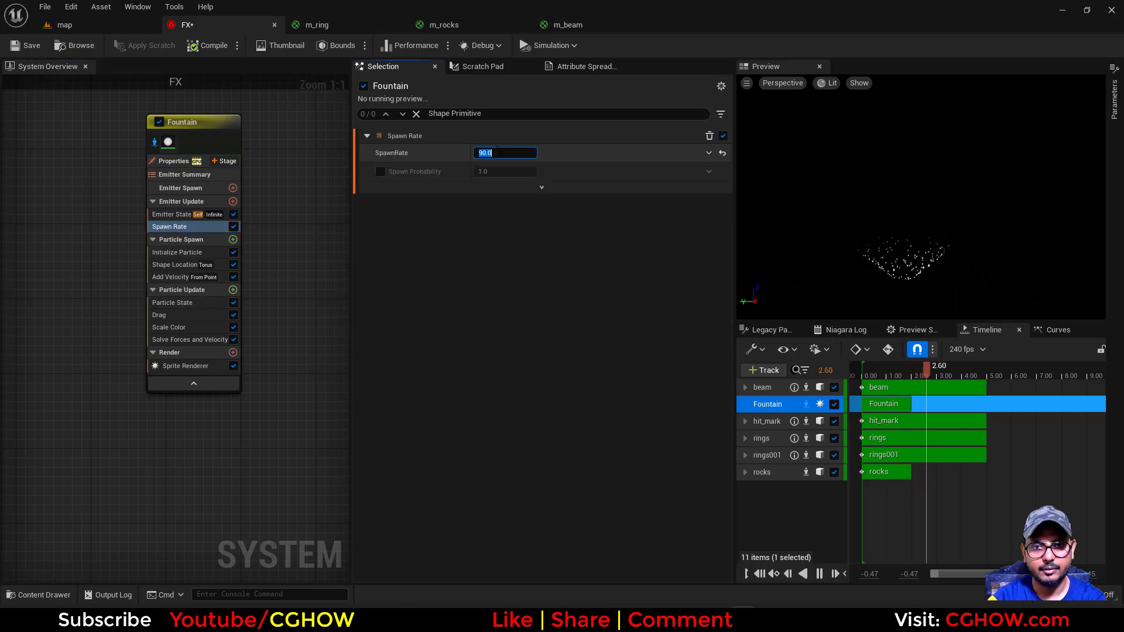
pyautogui.write('10000')
pyautogui.press('Return')
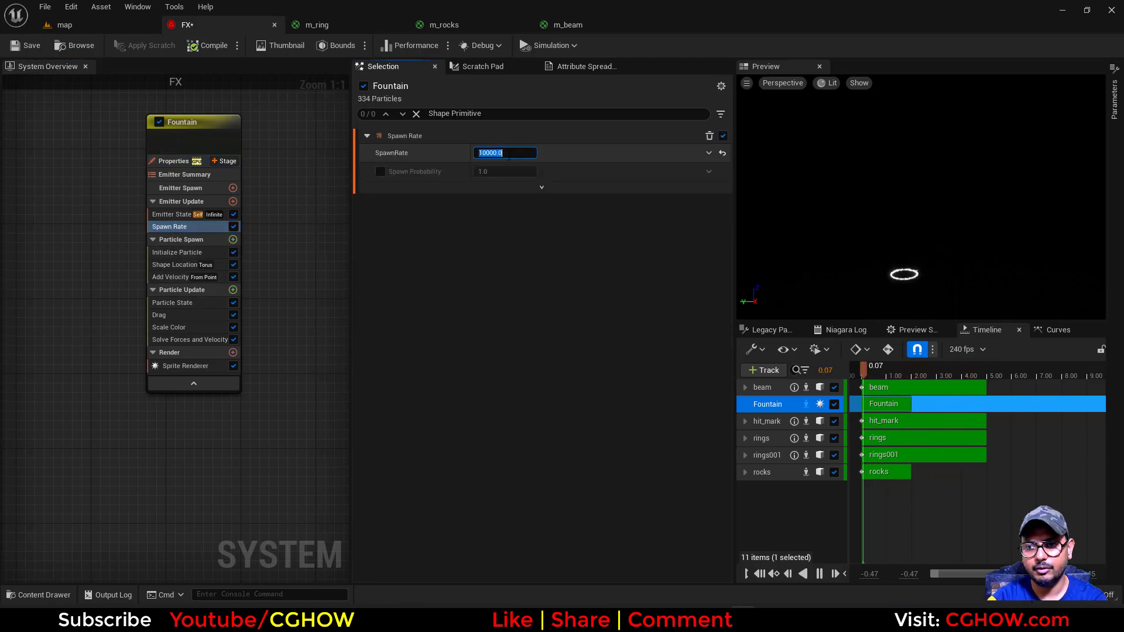
# Add a Curl Noise Force module to the Fountain emitter's Particle Update stage
pyautogui.click(233, 290)
pyautogui.write('cur')
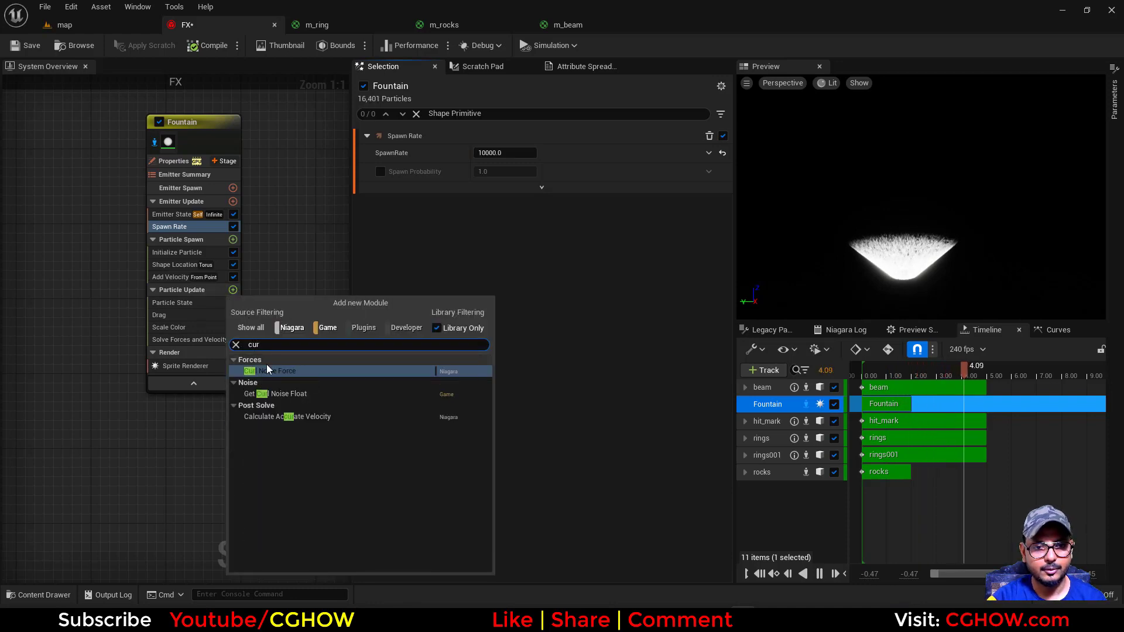
pyautogui.click(278, 372)
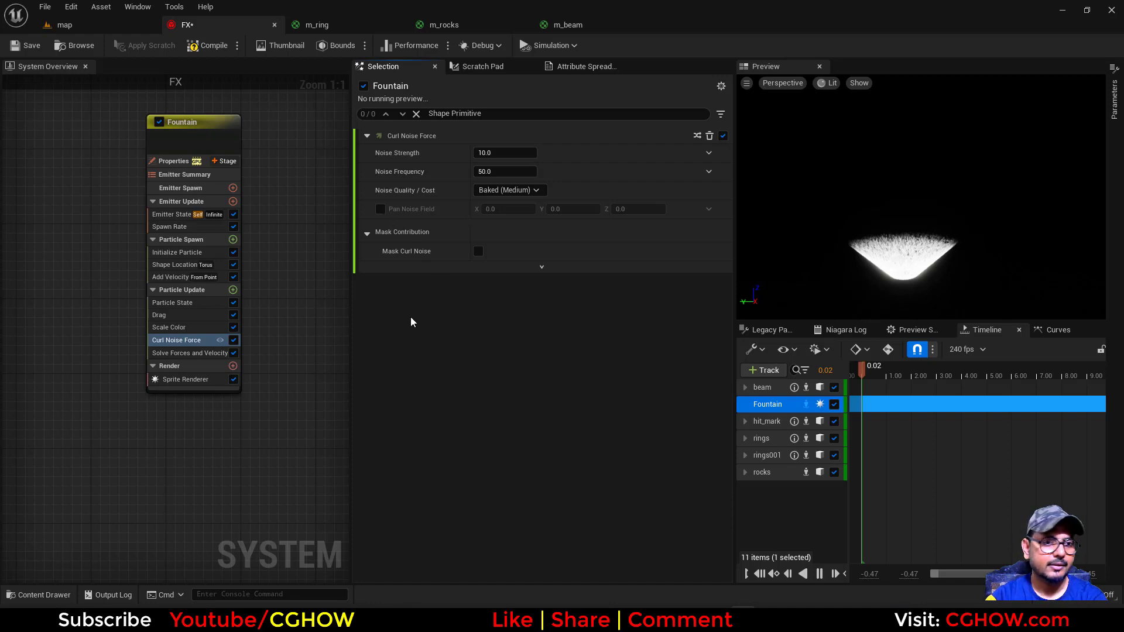
# Enable Pan Noise Field on the Curl Noise Force and set it to X 0.2, Y 0.5, Z 1
pyautogui.click(380, 209)
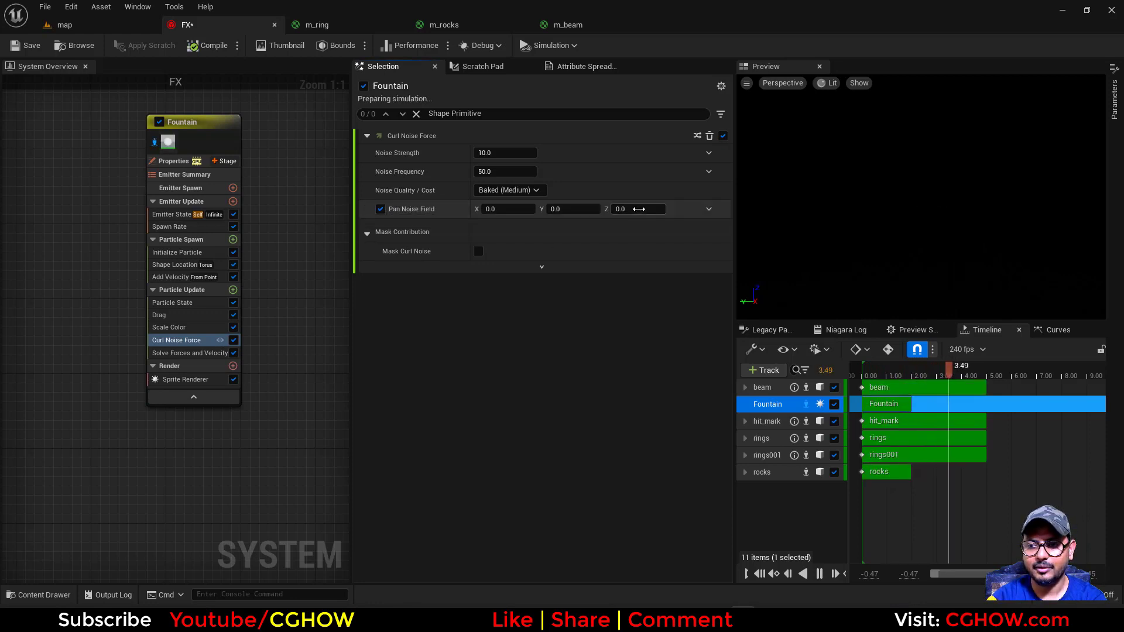
pyautogui.click(647, 209)
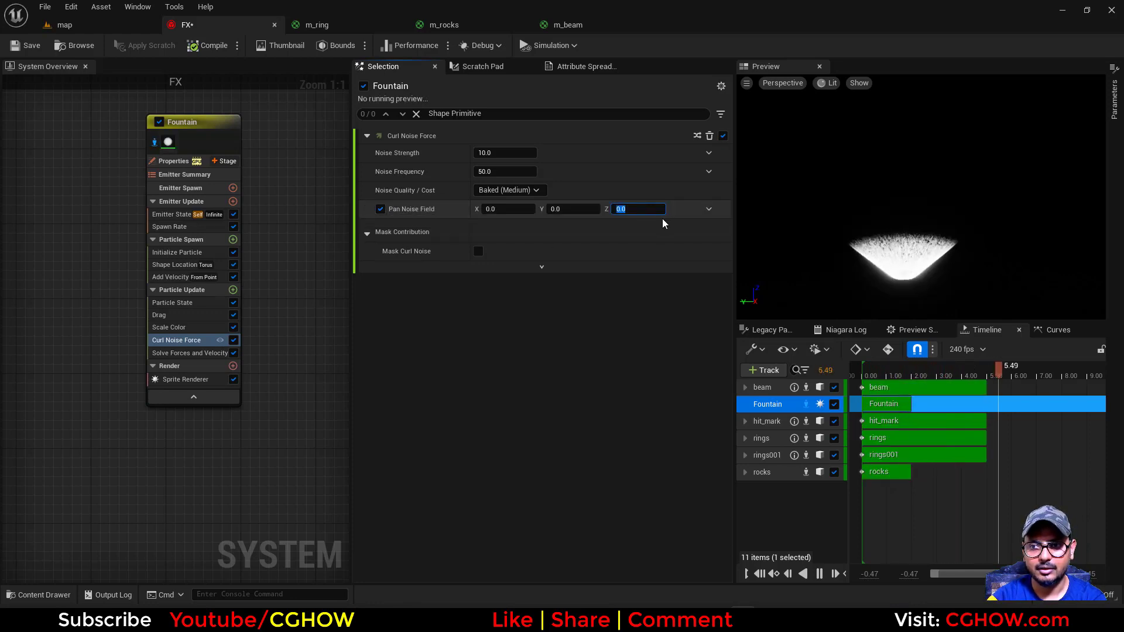
pyautogui.write('1')
pyautogui.press('Return')
pyautogui.click(558, 209)
pyautogui.write('.5')
pyautogui.press('Return')
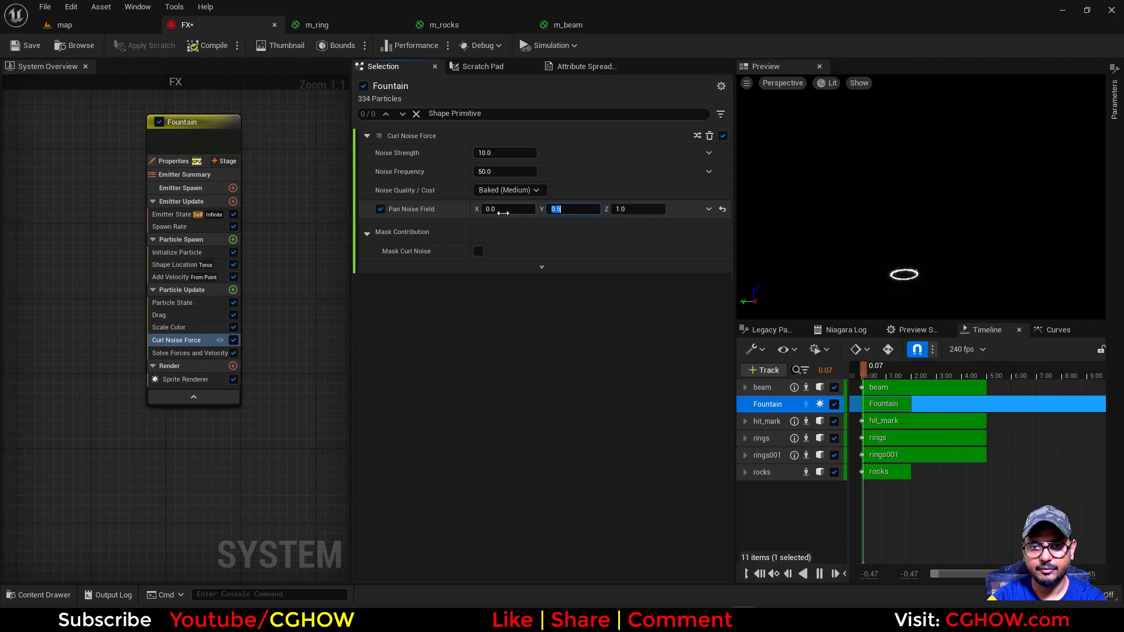
pyautogui.click(502, 210)
pyautogui.write('.2')
# Try a stronger curl noise, settling on a Noise Strength of 1000 and a Noise Frequency of 5
pyautogui.click(501, 154)
pyautogui.write('5000')
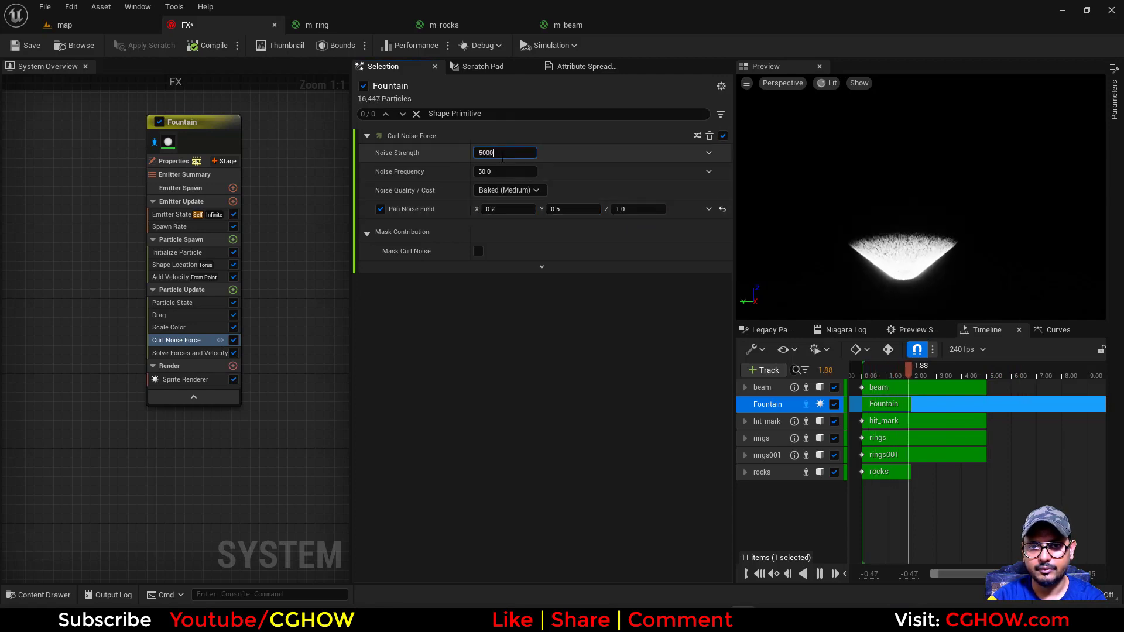
pyautogui.press('Return')
pyautogui.click(502, 153)
pyautogui.write('1000')
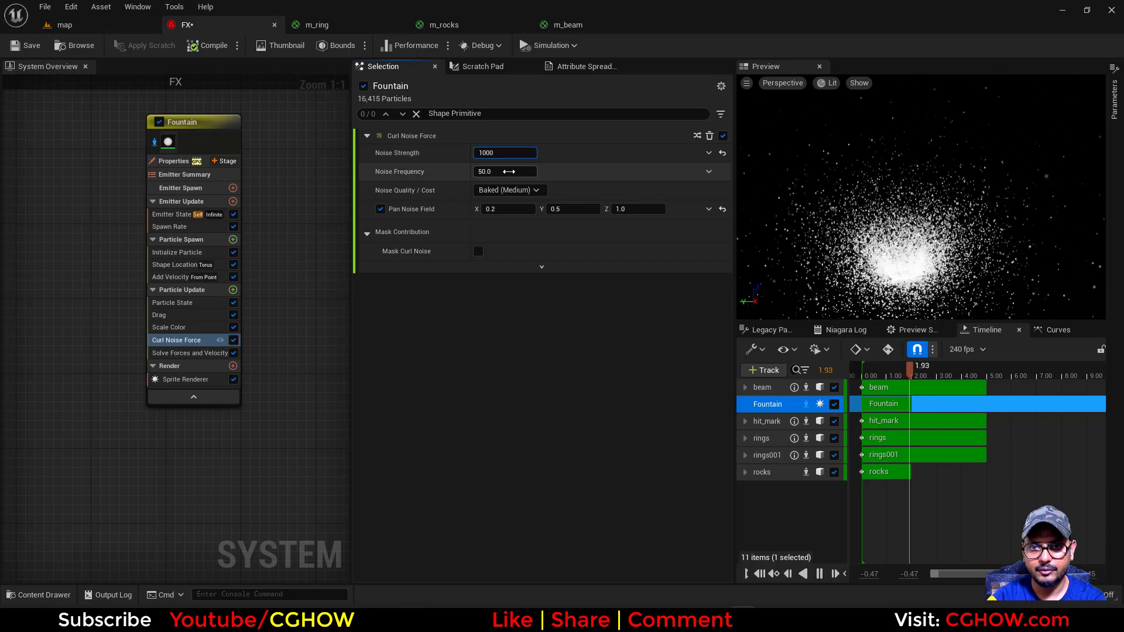
pyautogui.press('Return')
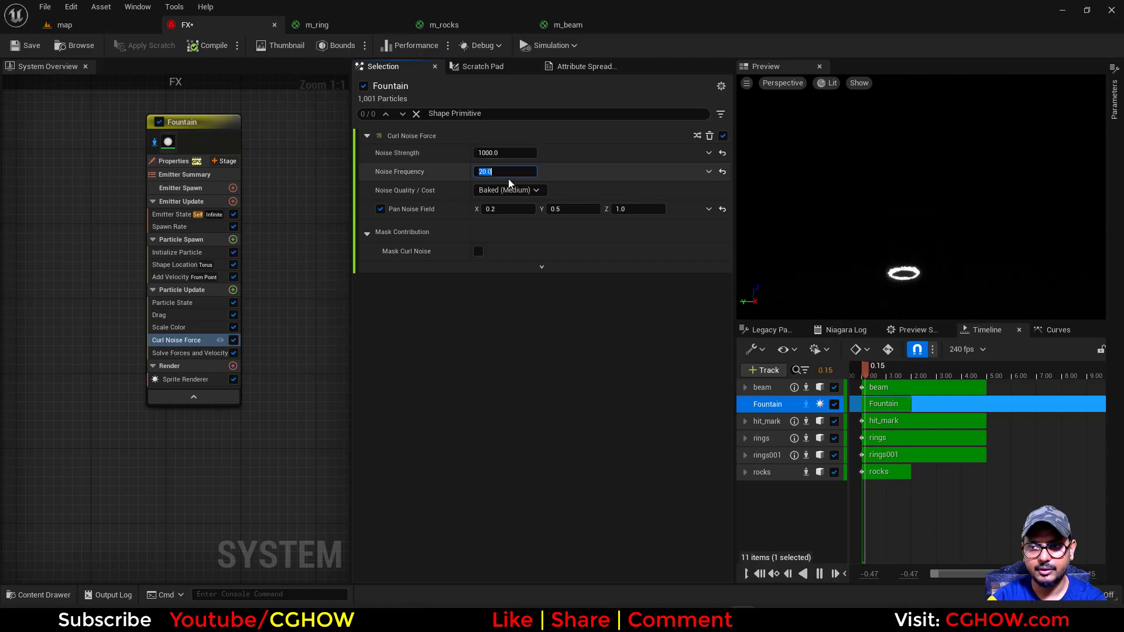
pyautogui.write('5')
pyautogui.press('Return')
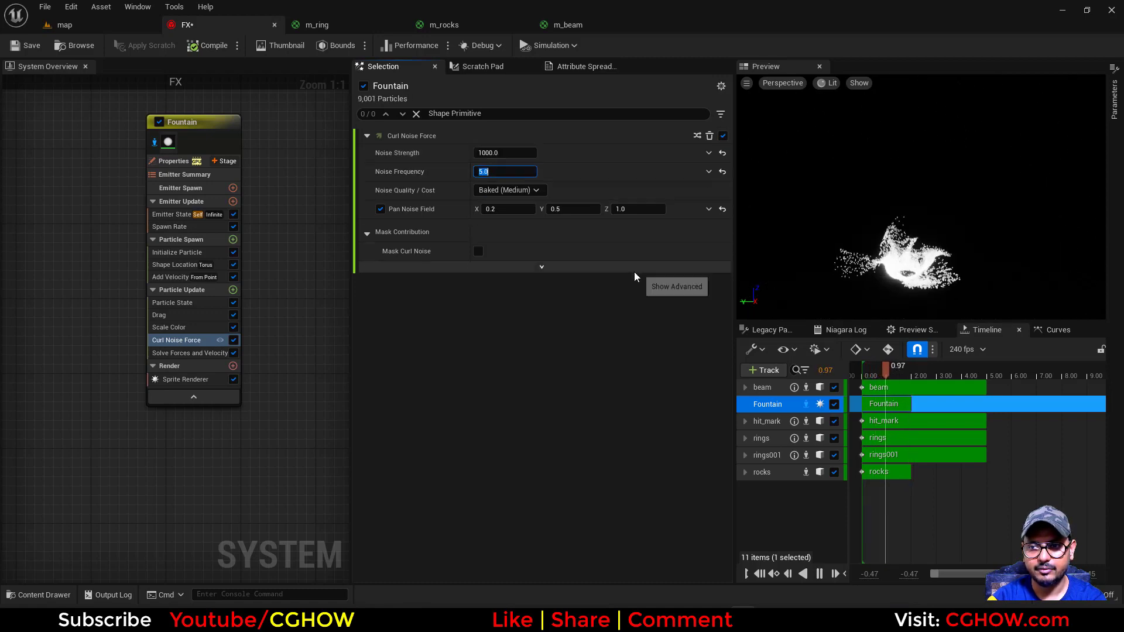
# Check the fountain in the map level, and set the emitter's SpawnRate to 1000
pyautogui.click(87, 23)
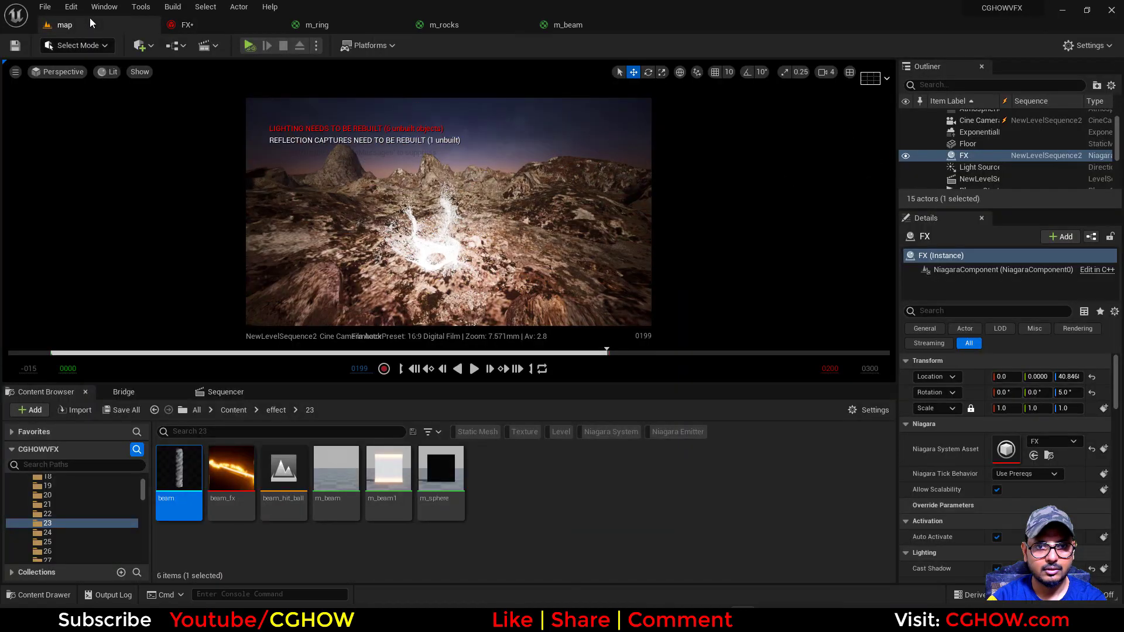
pyautogui.click(209, 27)
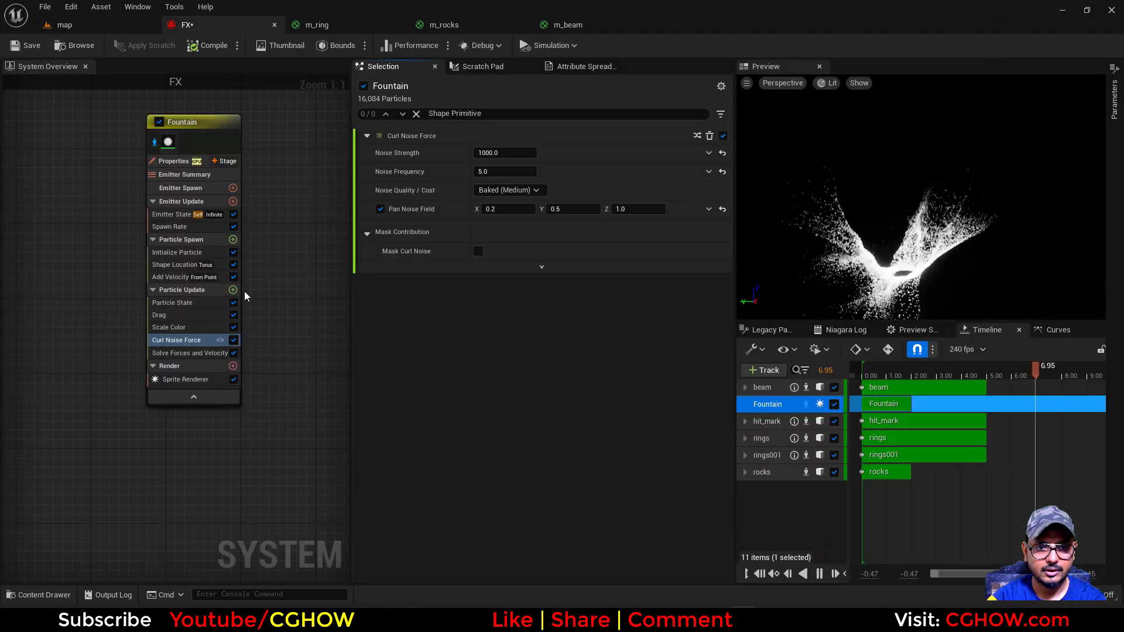
pyautogui.click(176, 227)
pyautogui.click(504, 153)
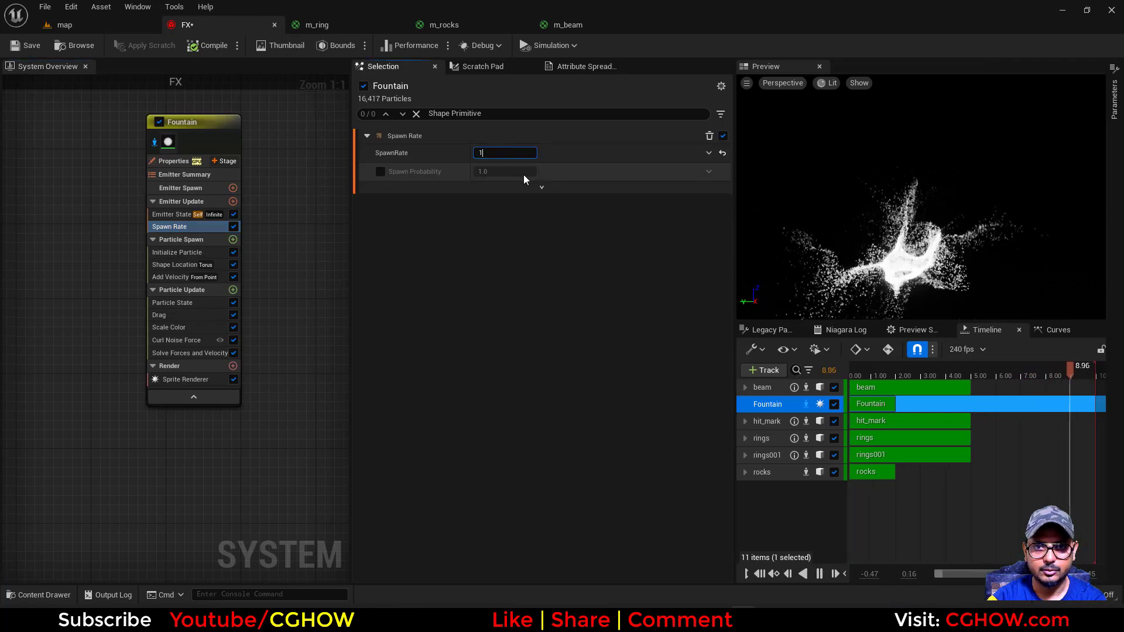
pyautogui.write('1000')
# Set the Initialize Particle color to orange, with R 1.0, G about 0.25 and B 0
pyautogui.click(173, 253)
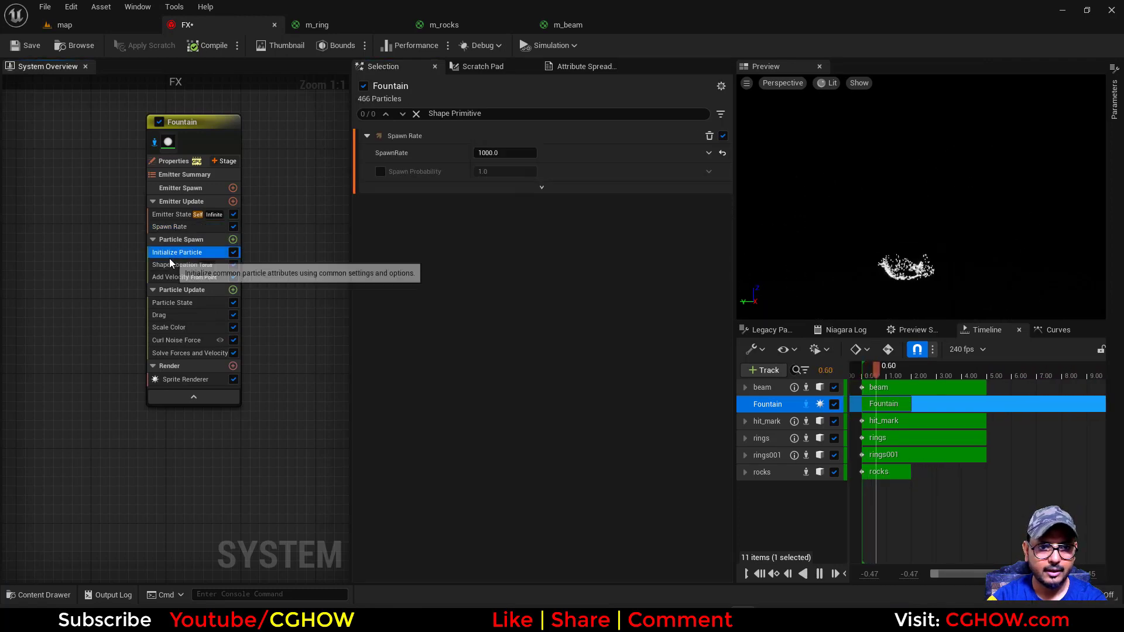
pyautogui.click(486, 271)
pyautogui.moveTo(579, 368); pyautogui.dragTo(614, 389)
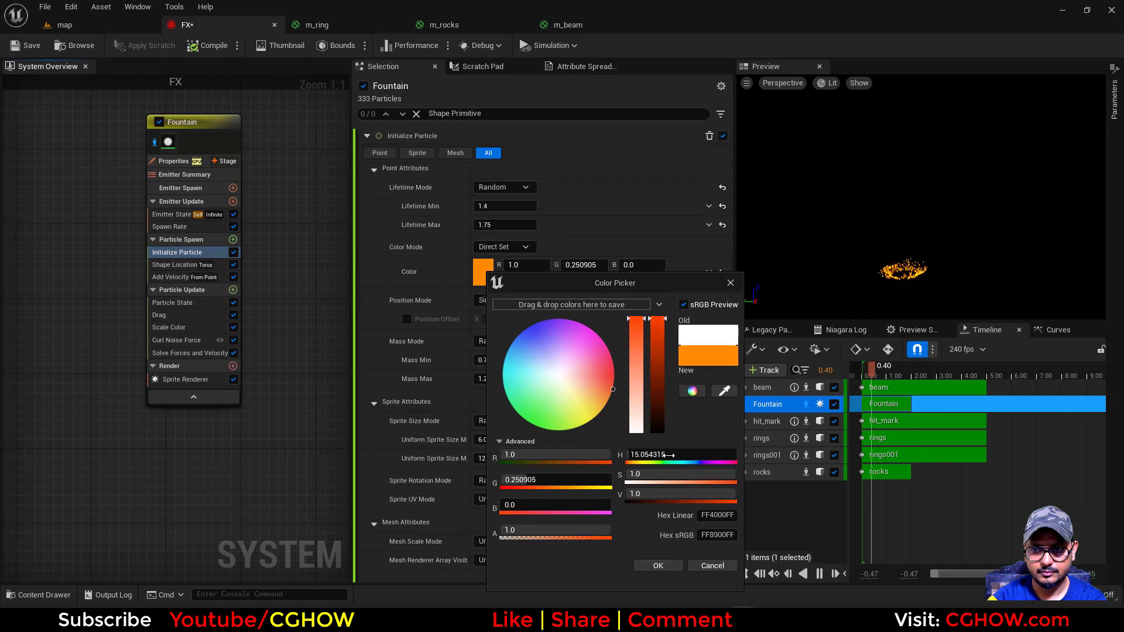
pyautogui.click(658, 566)
# Add a Scale Sprite Size module to Particle Update with the Smooth Ramp Down curve, and view the effect in the map level
pyautogui.click(233, 290)
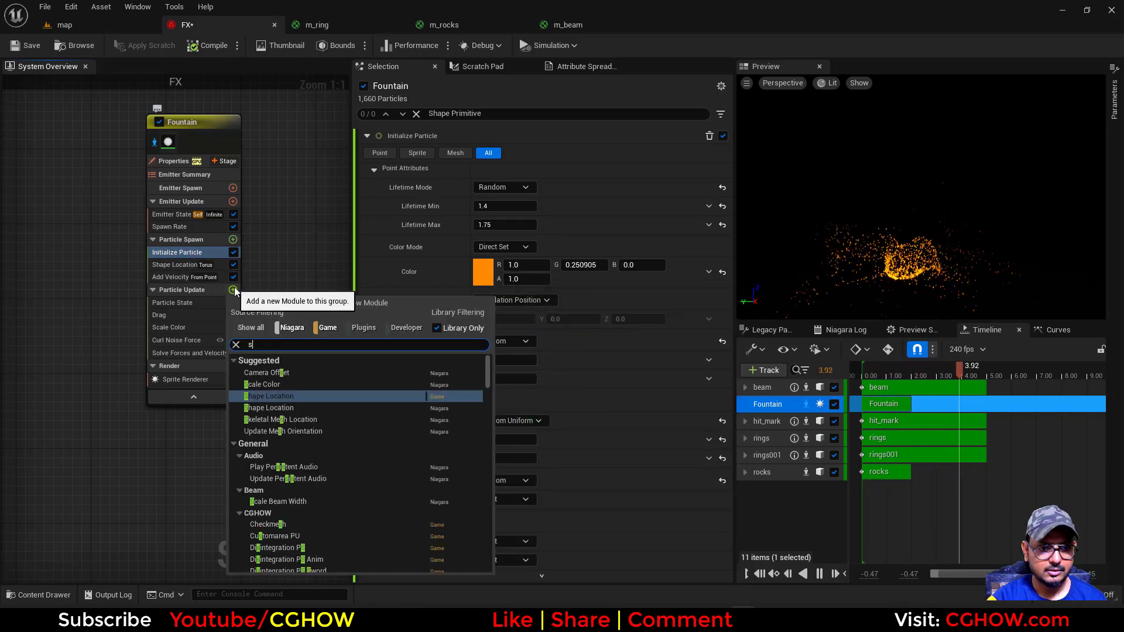
pyautogui.write('size')
pyautogui.click(279, 486)
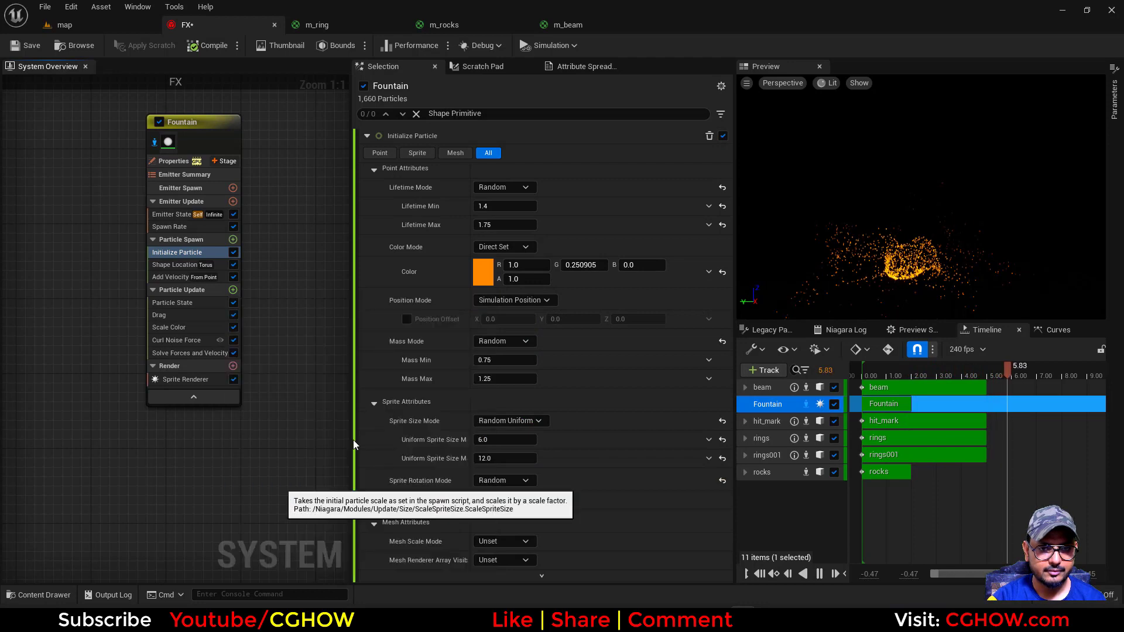
pyautogui.click(565, 223)
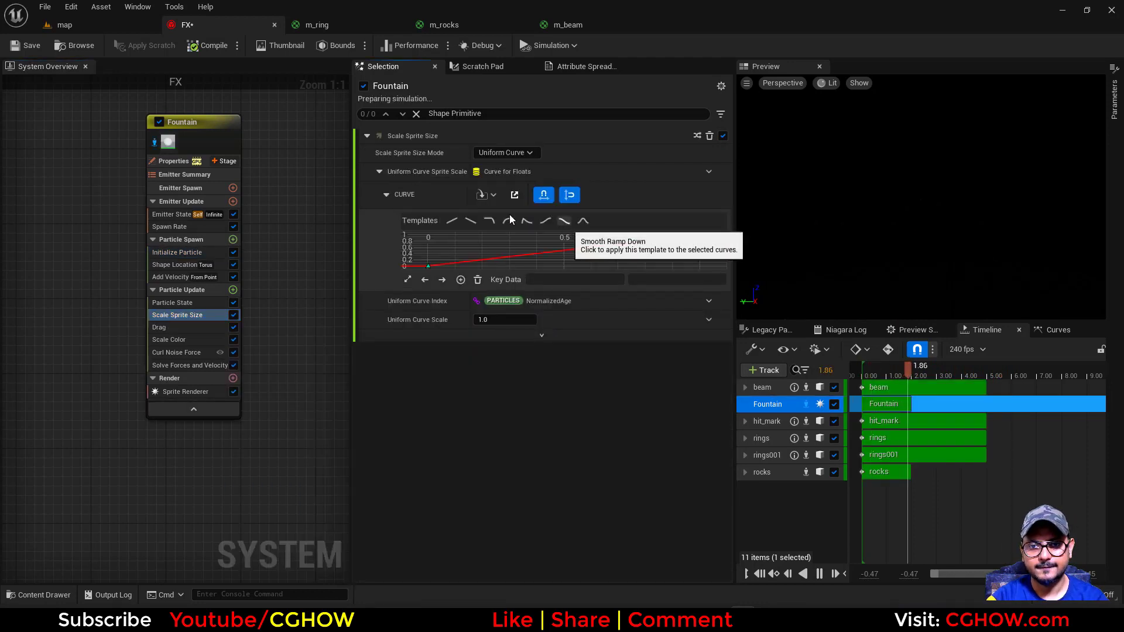
pyautogui.click(75, 26)
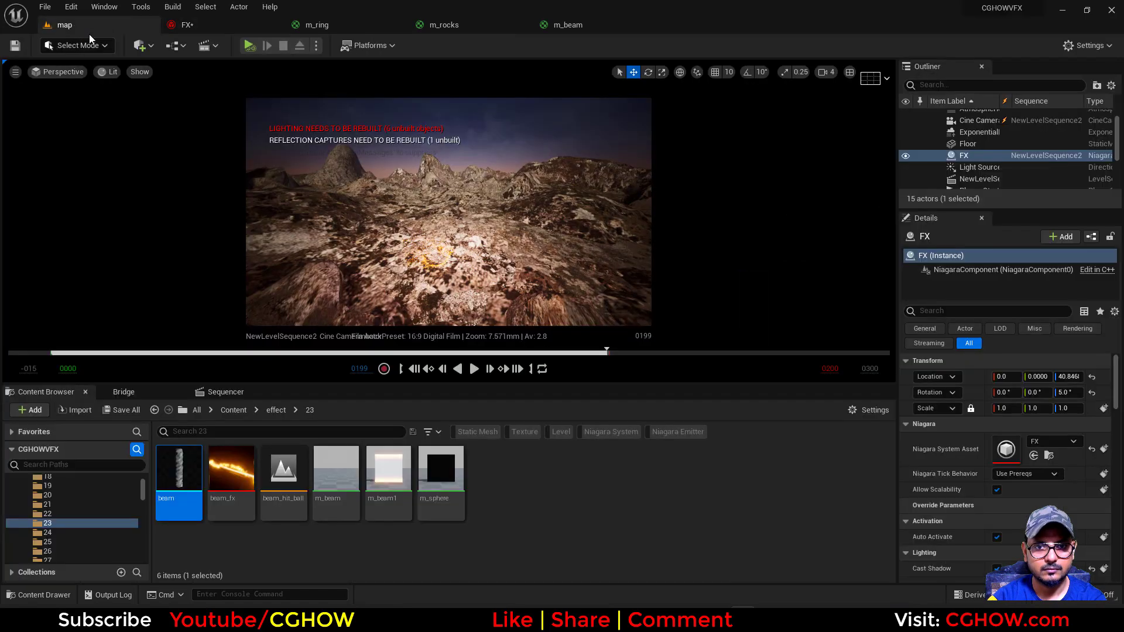
# Set the Fountain emitter's Sprite Renderer alignment to Velocity Aligned in the FX system
pyautogui.click(203, 30)
pyautogui.click(187, 392)
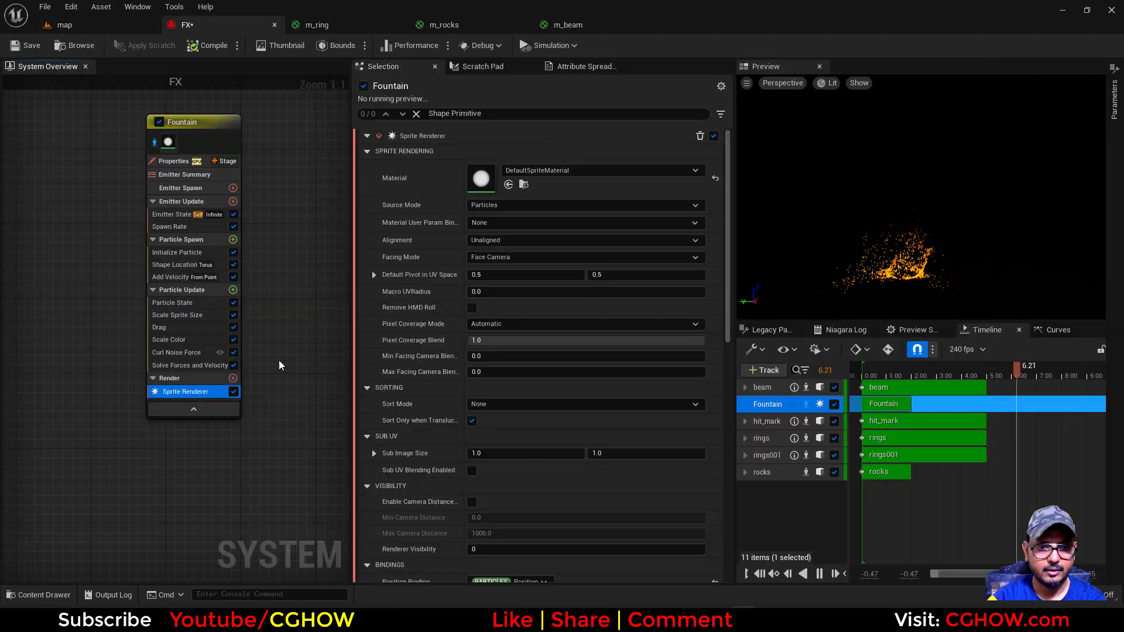
pyautogui.click(509, 241)
pyautogui.click(505, 264)
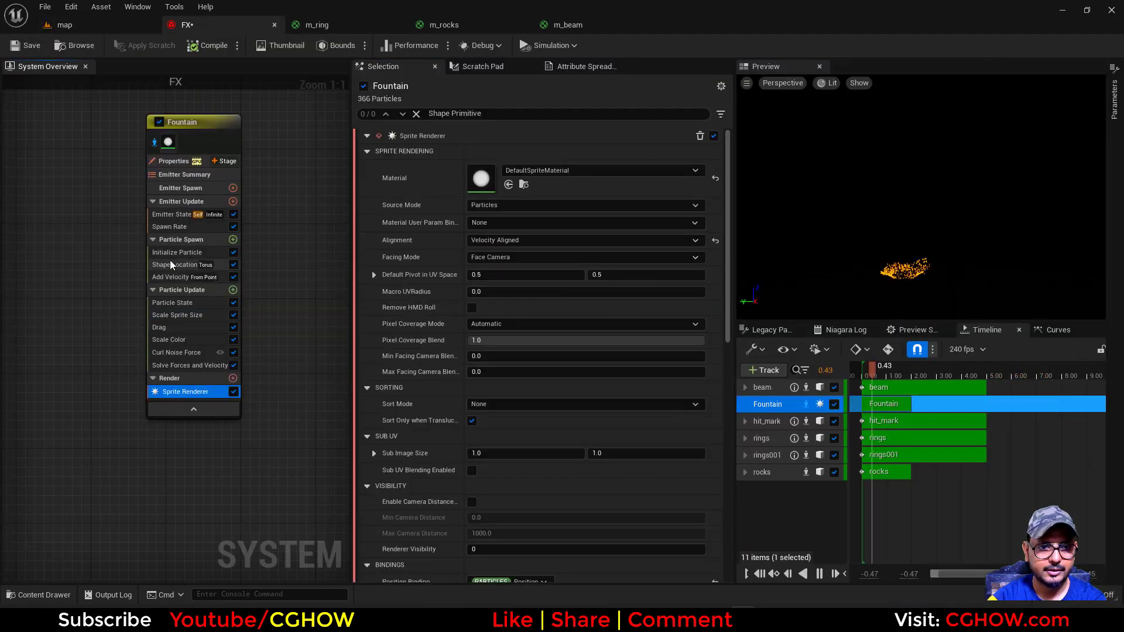
# In the Fountain's Initialize Particle module, set Mass Mode to Unset and Sprite Size Mode to Random Non-Uniform
pyautogui.click(174, 254)
pyautogui.click(501, 341)
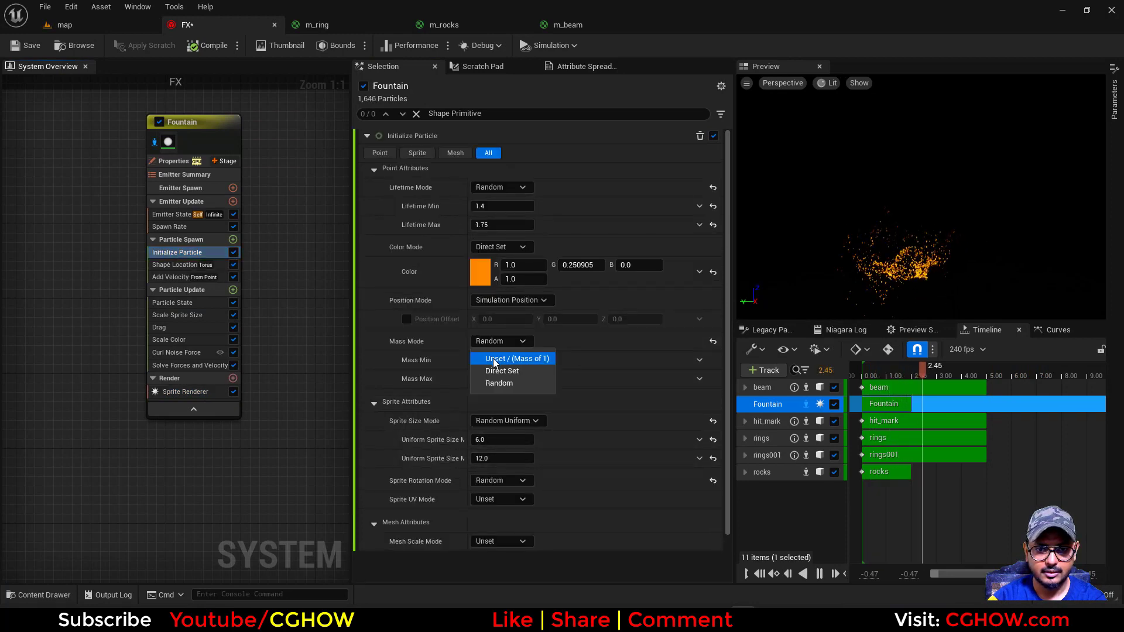
pyautogui.click(505, 359)
pyautogui.click(507, 383)
pyautogui.click(504, 420)
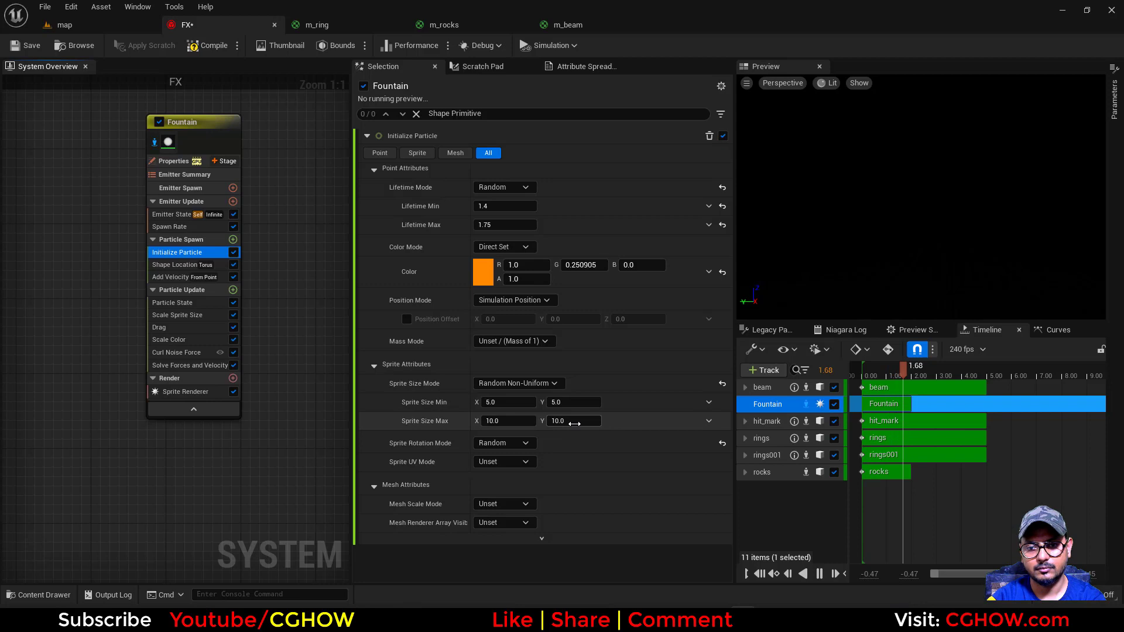
# Stretch the Fountain's sprites by setting the Y values of Sprite Size Max to 20 and Sprite Size Min to 10
pyautogui.click(574, 423)
pyautogui.write('20')
pyautogui.click(569, 404)
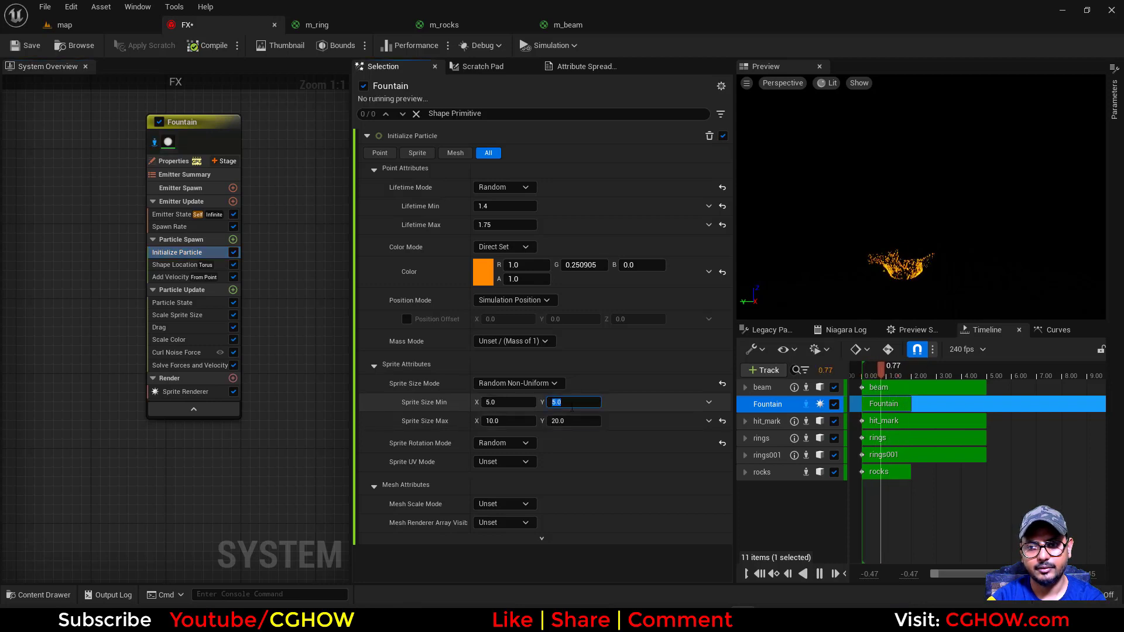
pyautogui.write('10')
pyautogui.press('Tab')
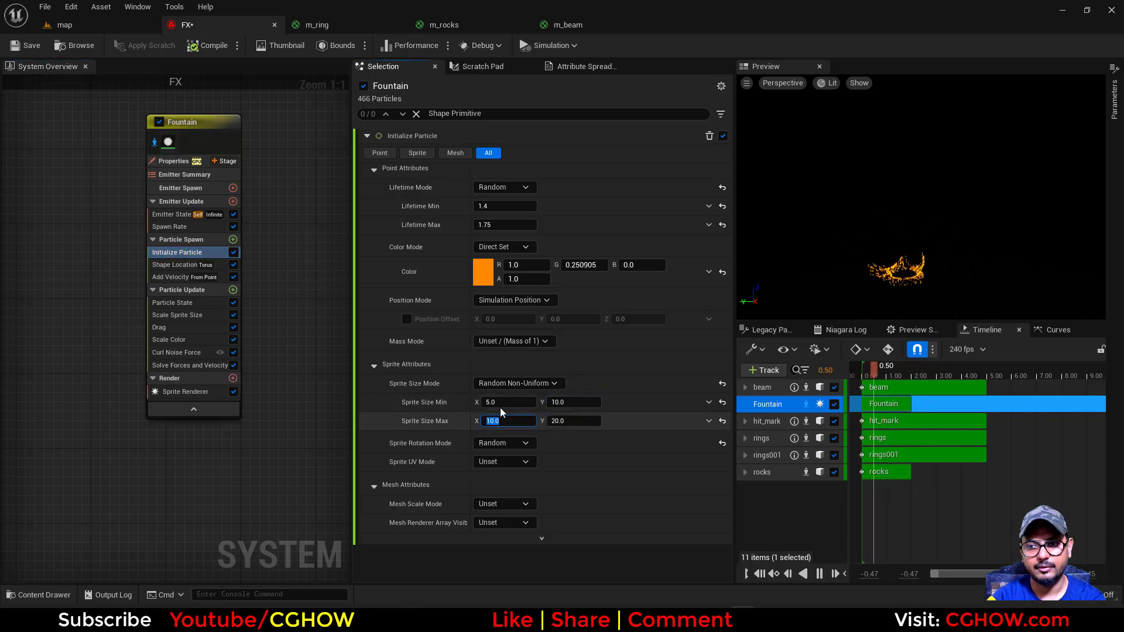
# Disable the Fountain's emitter isolation and check the complete effect in the map level
pyautogui.click(82, 26)
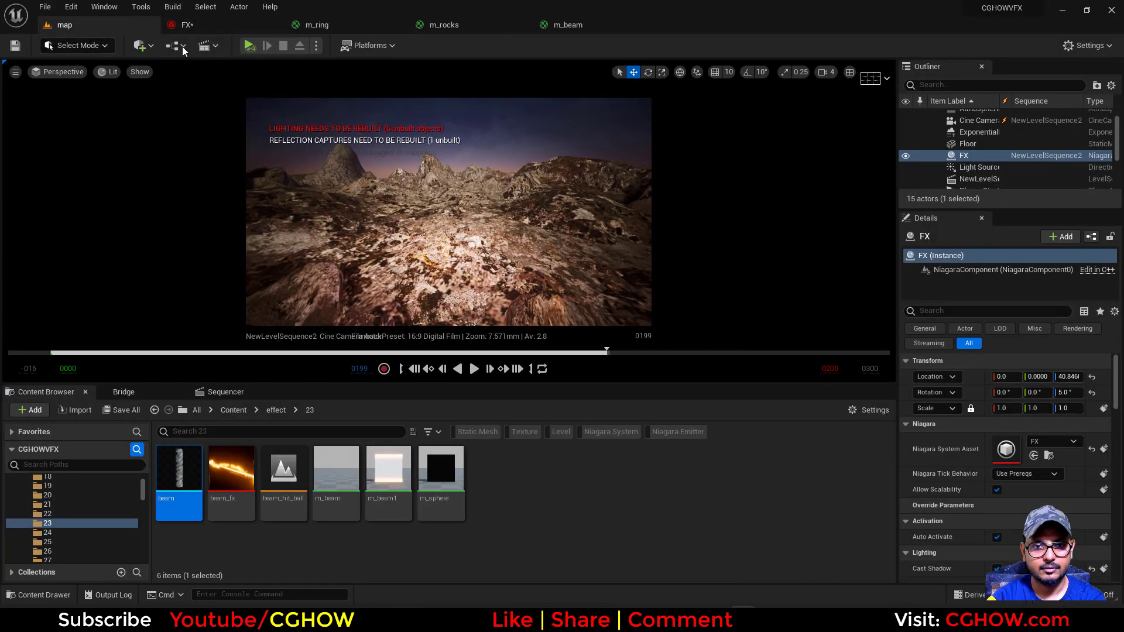
pyautogui.click(192, 29)
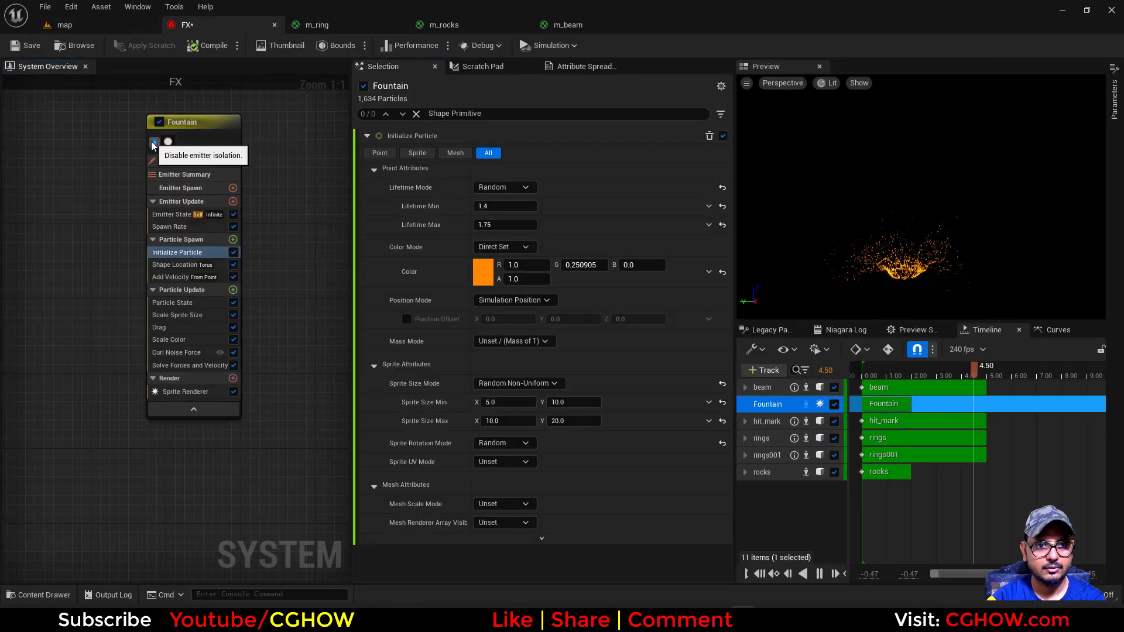
pyautogui.click(119, 26)
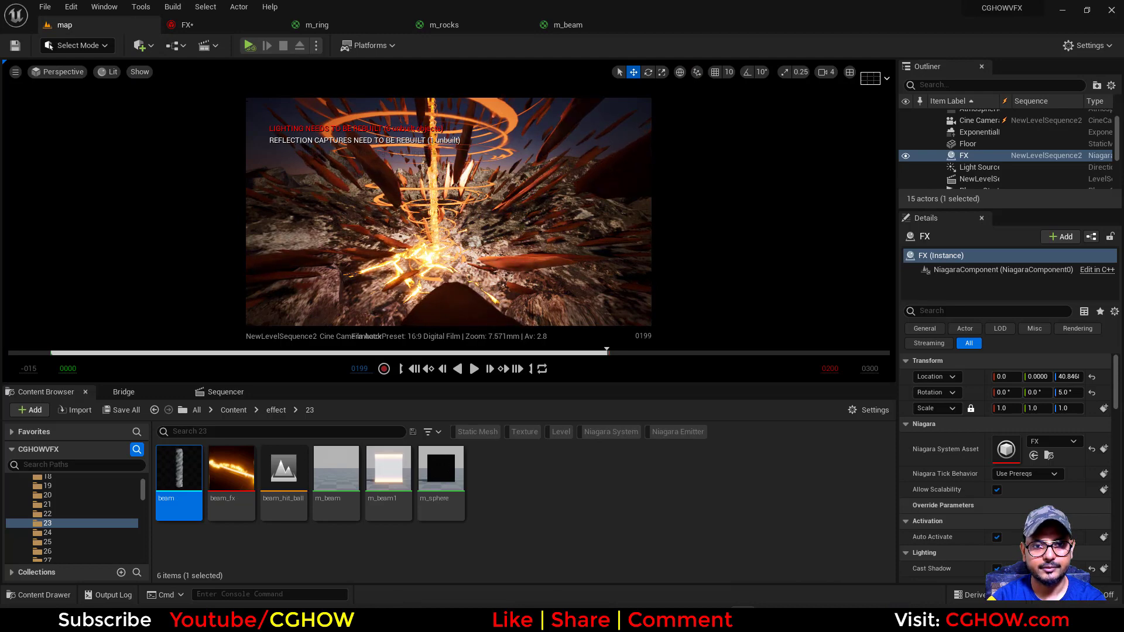
pyautogui.click(187, 25)
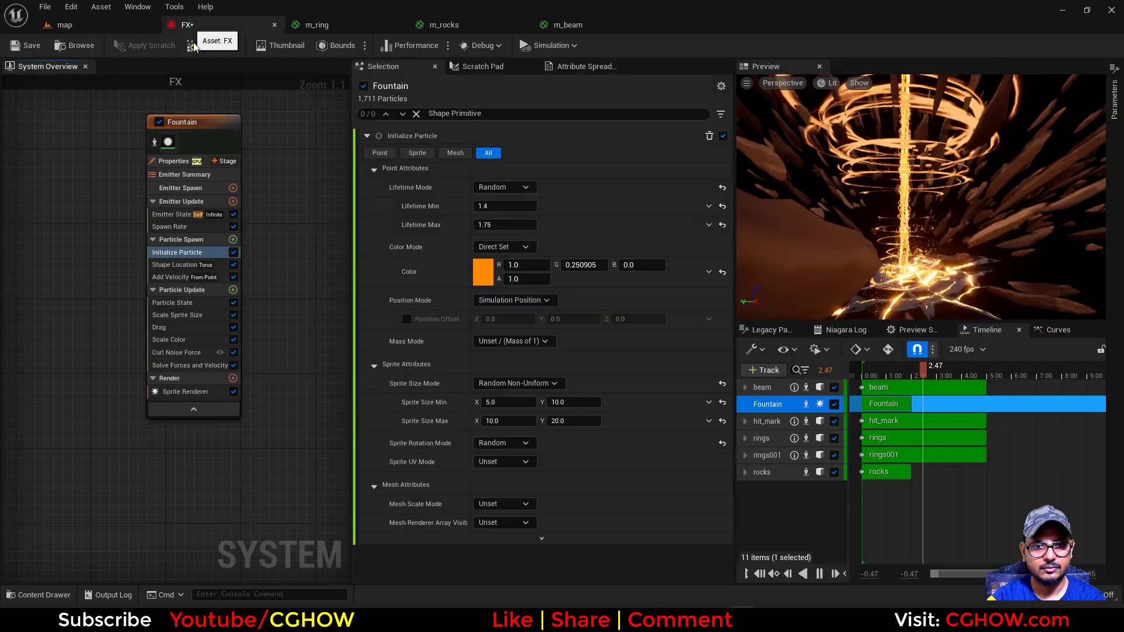
# In the Fountain's Scale Color module, drive Scale RGB with Vector from Float and its value with Float from Curve
pyautogui.click(172, 339)
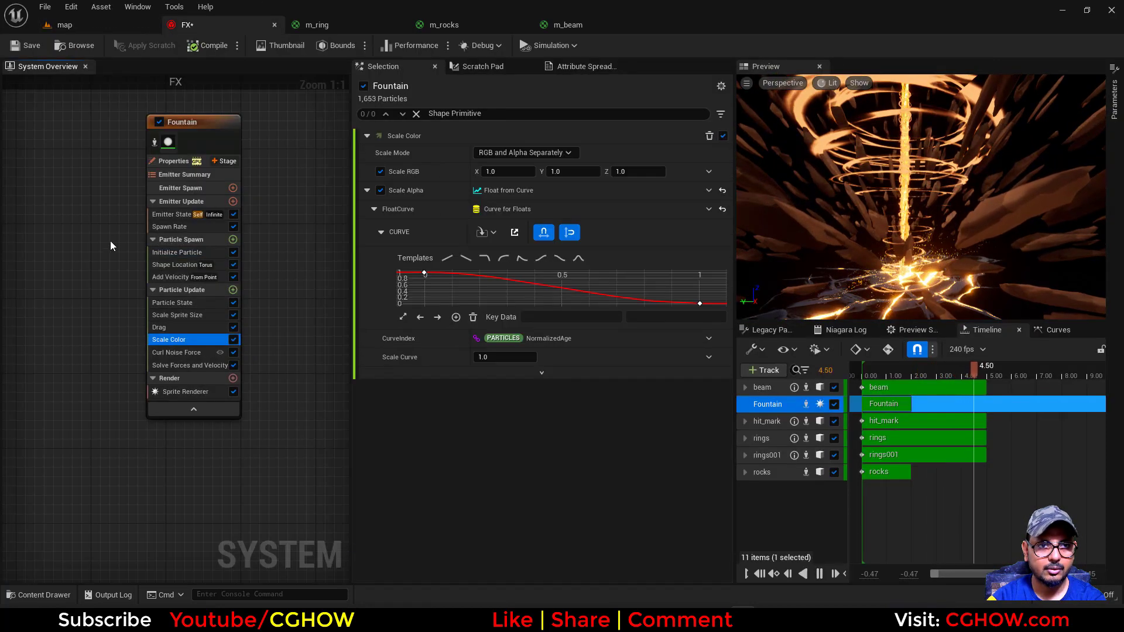
pyautogui.scroll(-2, 106, 246)
pyautogui.moveTo(101, 261); pyautogui.dragTo(142, 261, button='right')
pyautogui.scroll(2, 143, 261)
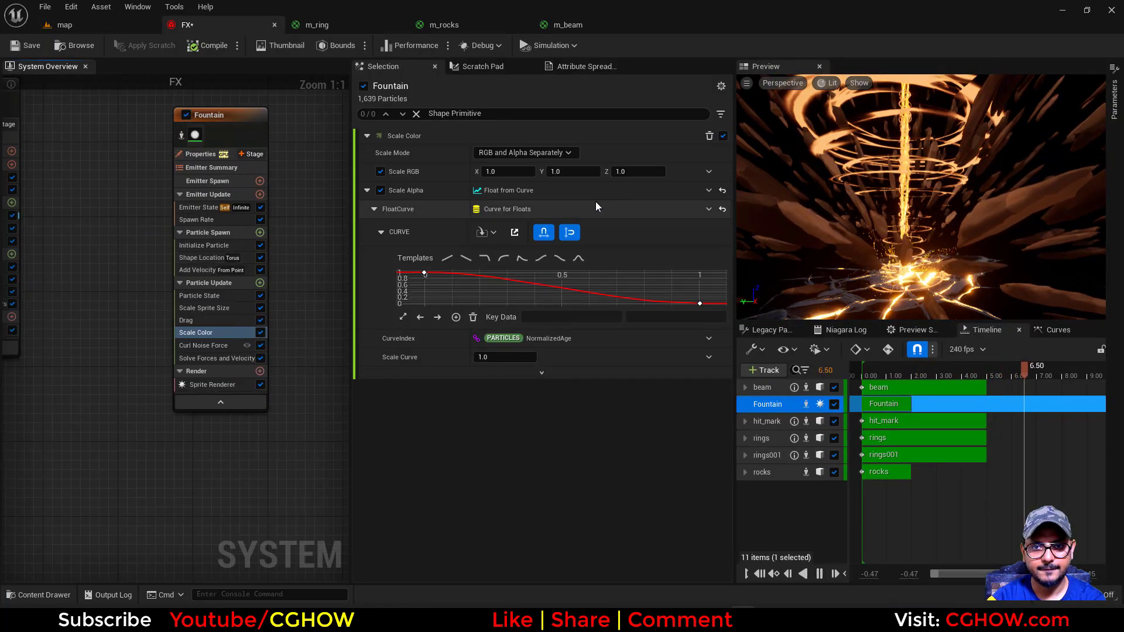
pyautogui.click(706, 172)
pyautogui.write('flo')
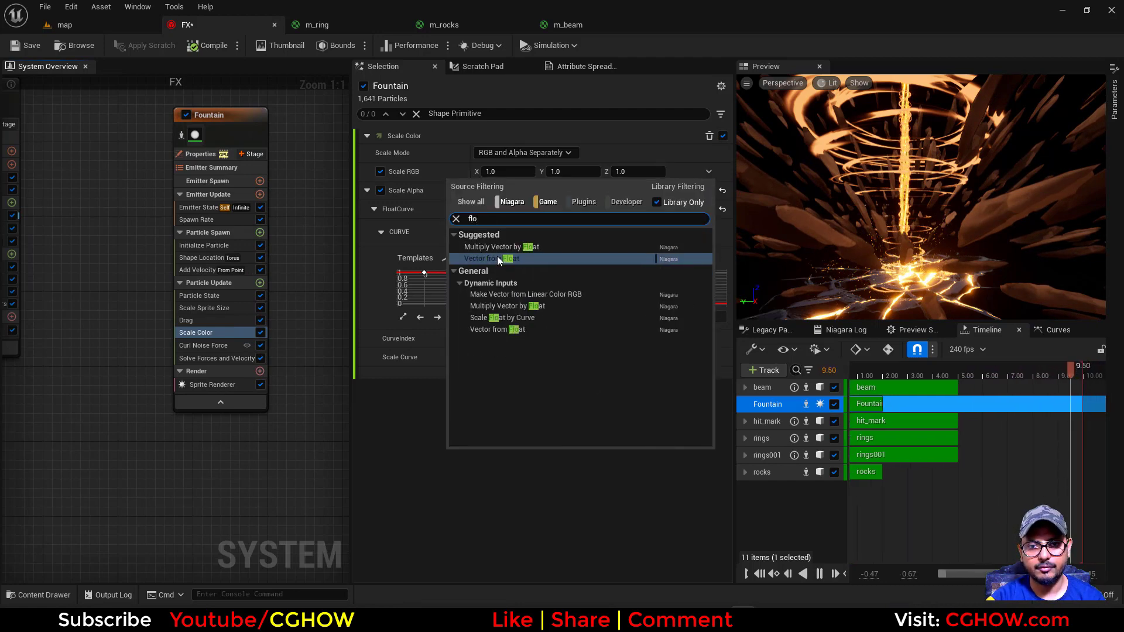
pyautogui.click(497, 258)
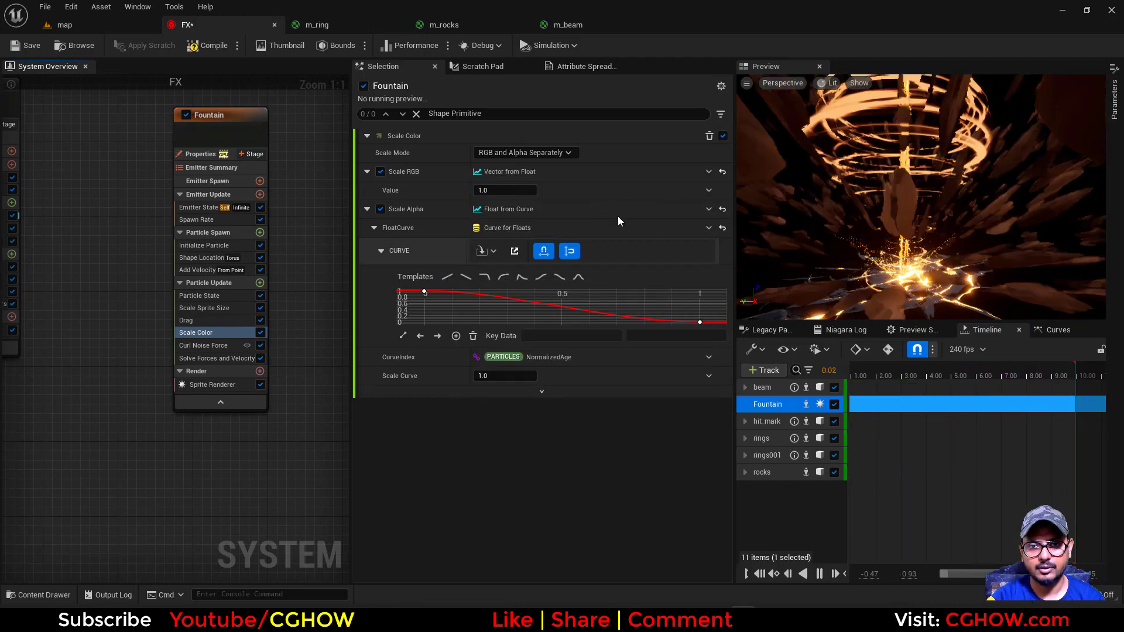
pyautogui.click(705, 201)
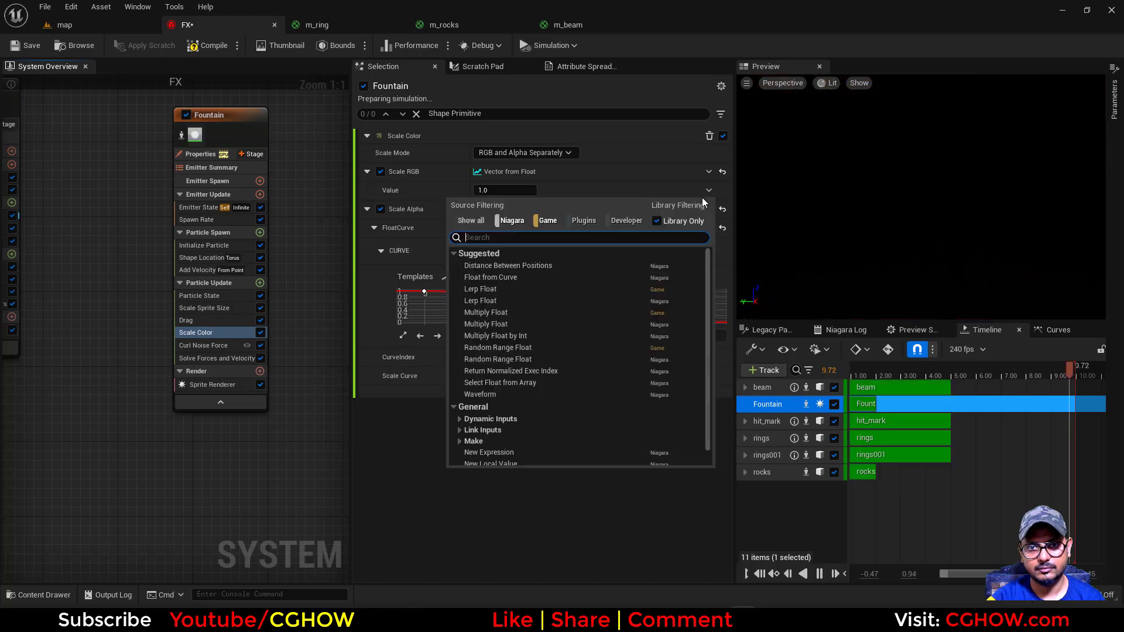
pyautogui.click(497, 276)
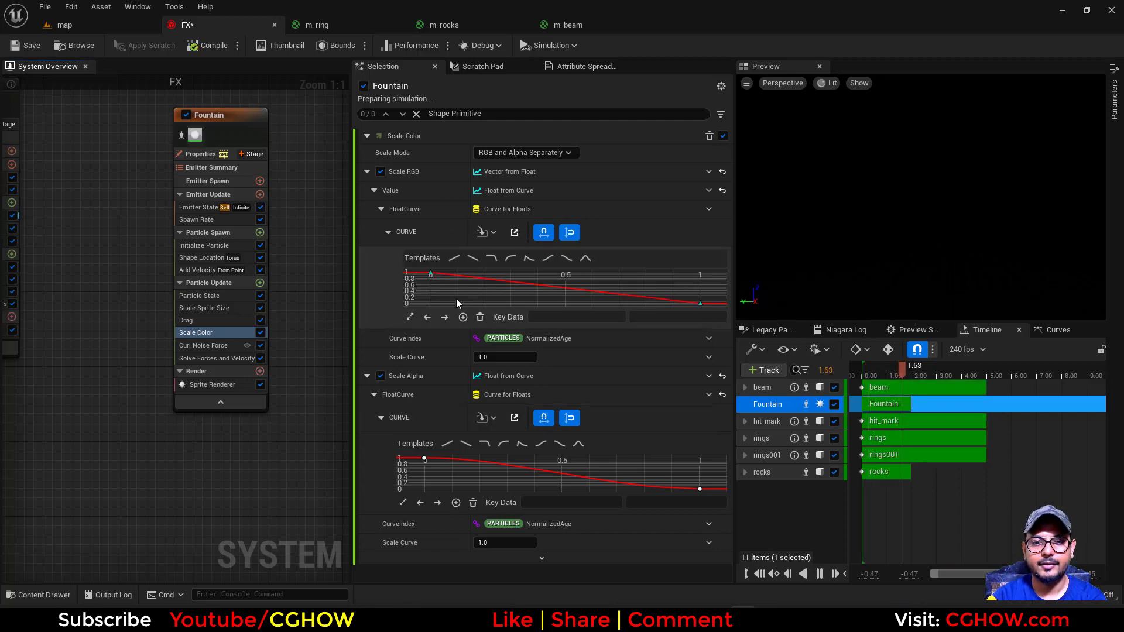
# Set the first key of the Scale RGB curve to a value of 100
pyautogui.moveTo(446, 291); pyautogui.dragTo(396, 244)
pyautogui.click(668, 317)
pyautogui.write('10')
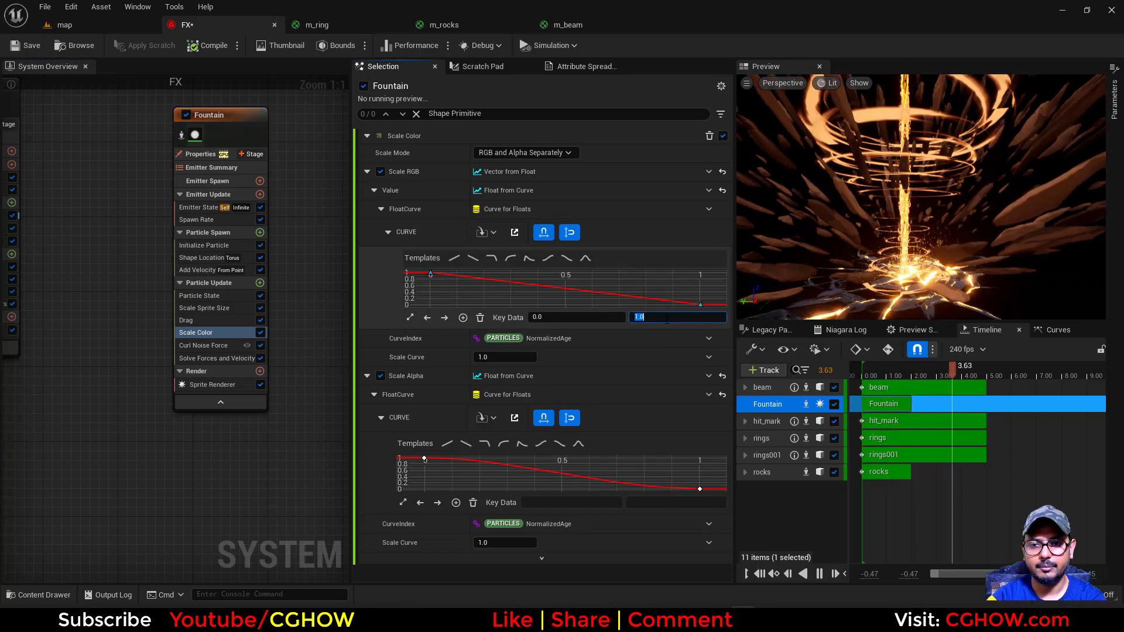
pyautogui.write('0')
pyautogui.press('Return')
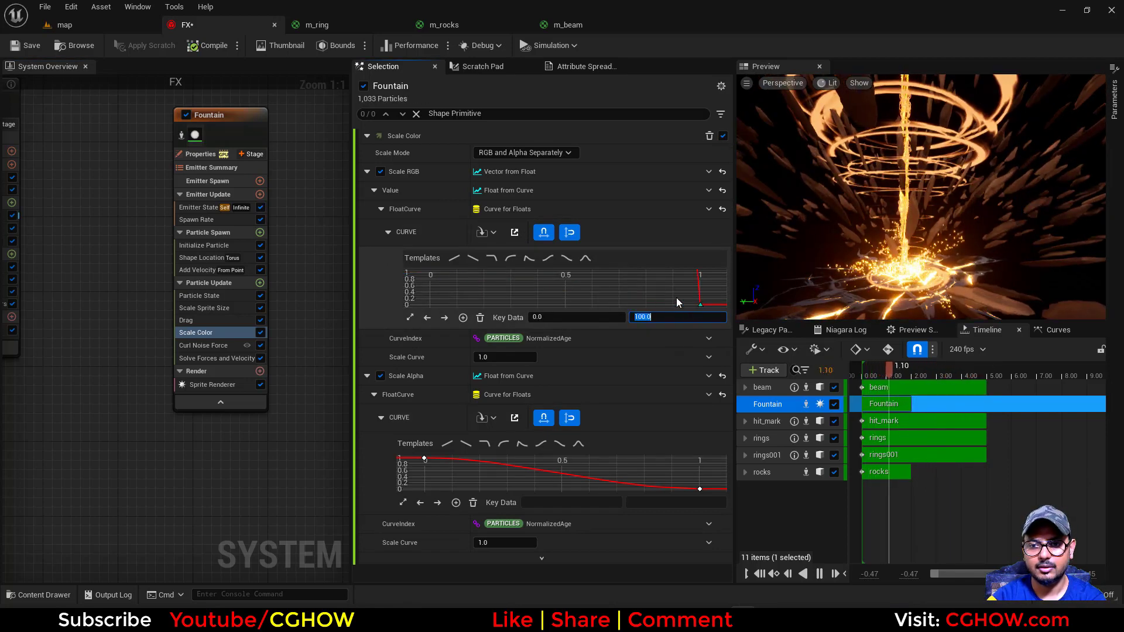
pyautogui.click(506, 291)
pyautogui.click(410, 318)
# Move the last key of the Scale RGB curve to time 0.5 with a value of 1
pyautogui.click(700, 297)
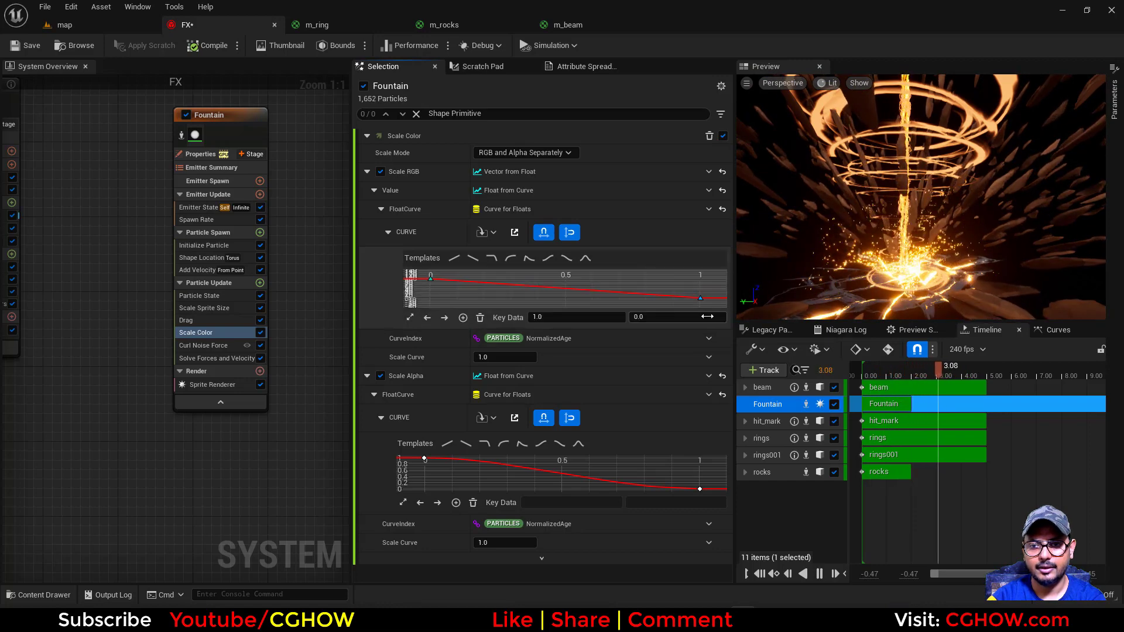
pyautogui.click(588, 318)
pyautogui.write('.5')
pyautogui.press('Return')
pyautogui.click(659, 318)
pyautogui.write('1')
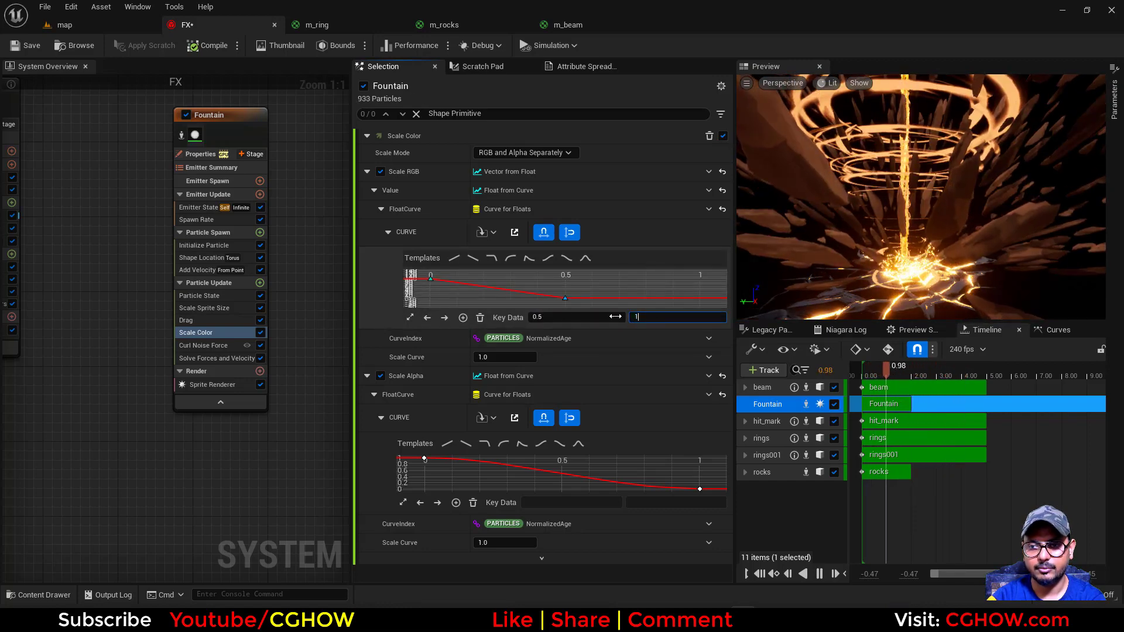
pyautogui.press('Return')
# Smooth the first key of the Scale RGB curve and tilt its tangent downward for a faster falloff
pyautogui.click(492, 300)
pyautogui.click(430, 279)
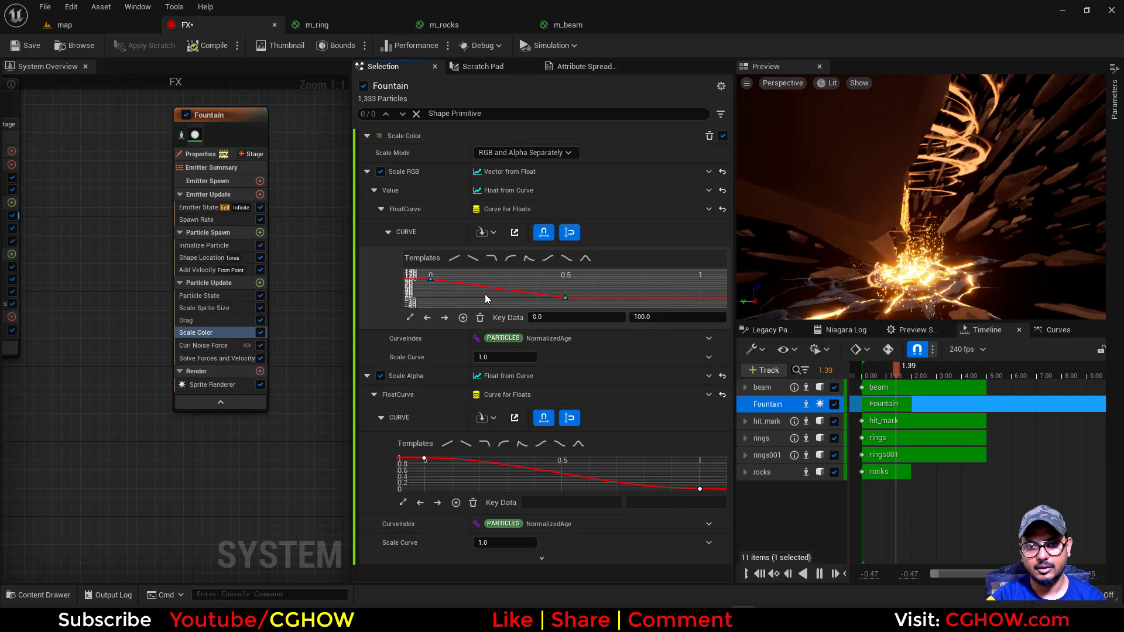
pyautogui.click(410, 318)
pyautogui.press('1')
pyautogui.moveTo(484, 280); pyautogui.dragTo(484, 290)
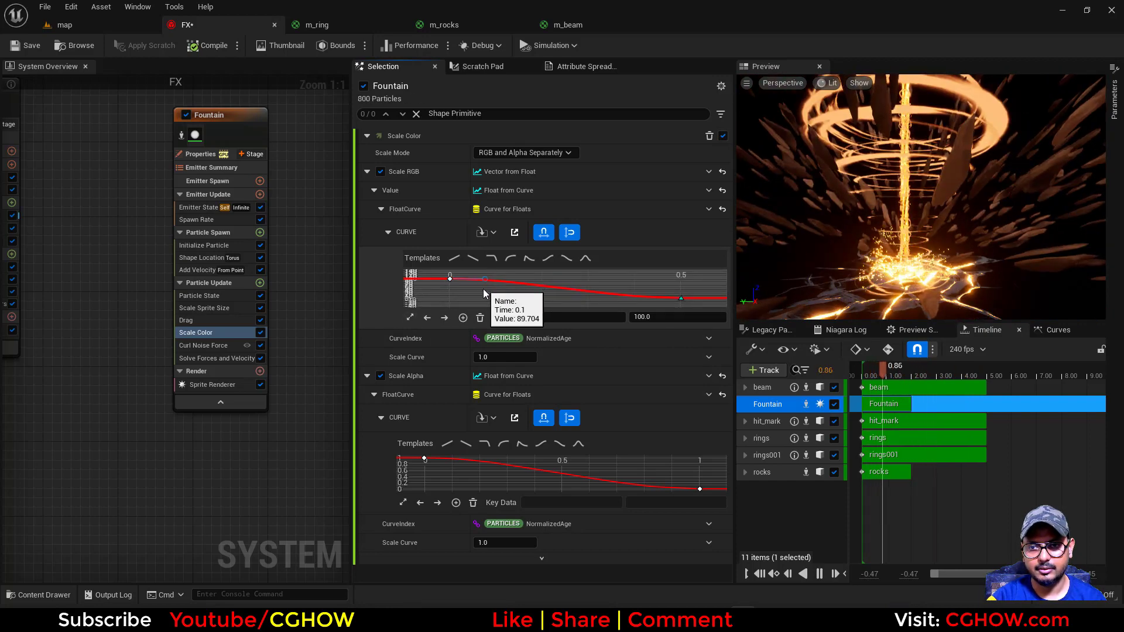
# Show the map level in the default viewport through the sequence's Camera Cuts, with game view enabled
pyautogui.click(67, 24)
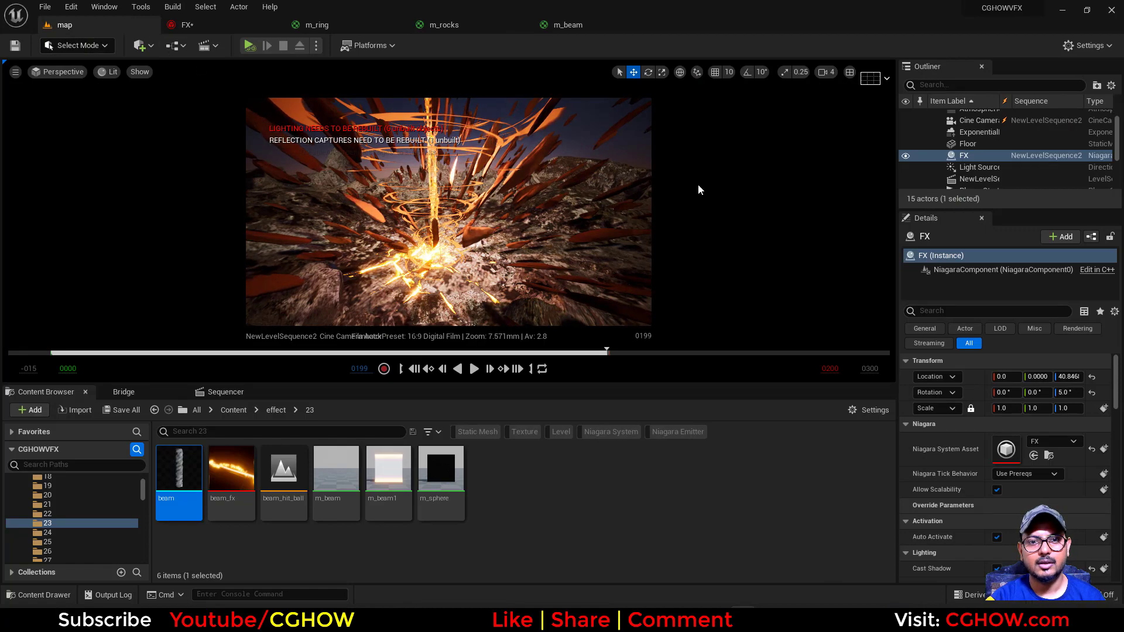
pyautogui.click(59, 71)
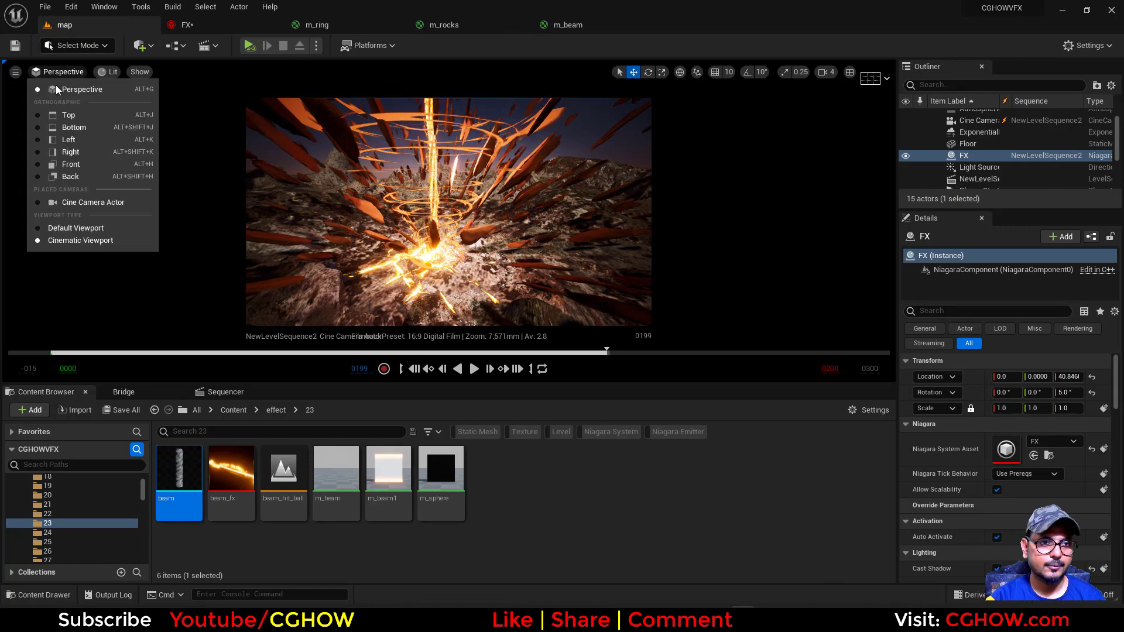
pyautogui.click(76, 229)
pyautogui.click(225, 391)
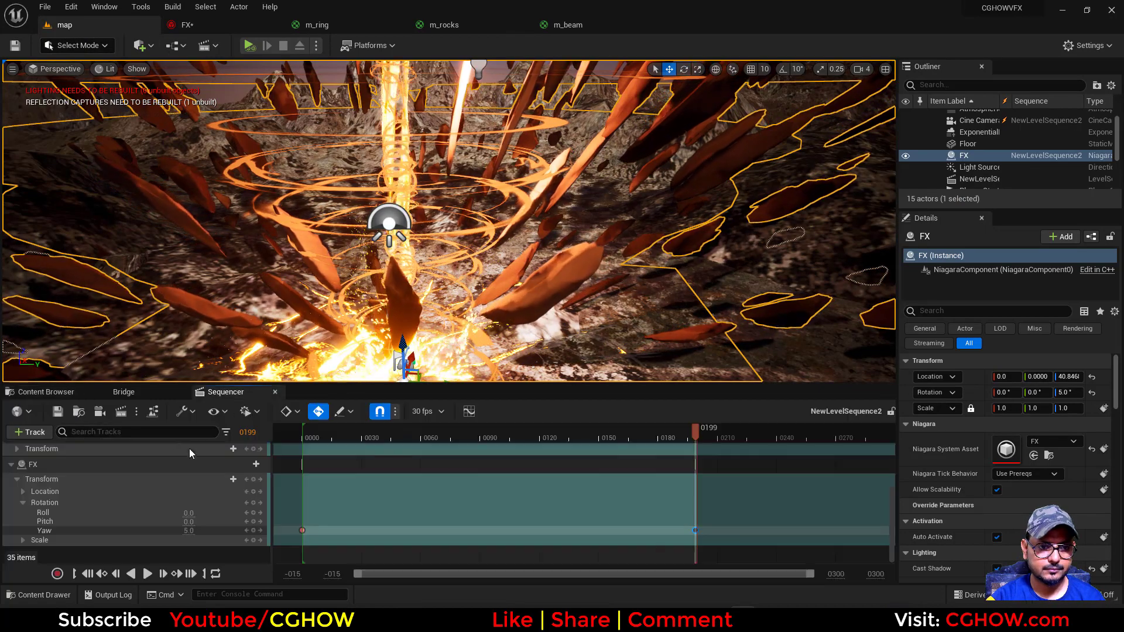
pyautogui.scroll(5, 243, 472)
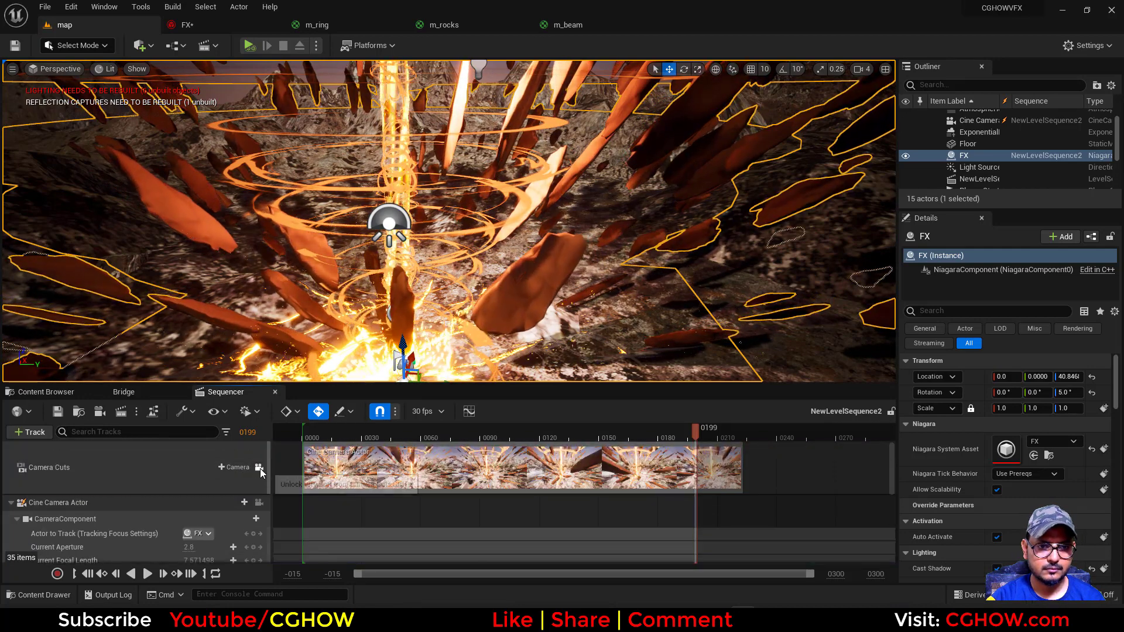
pyautogui.click(259, 468)
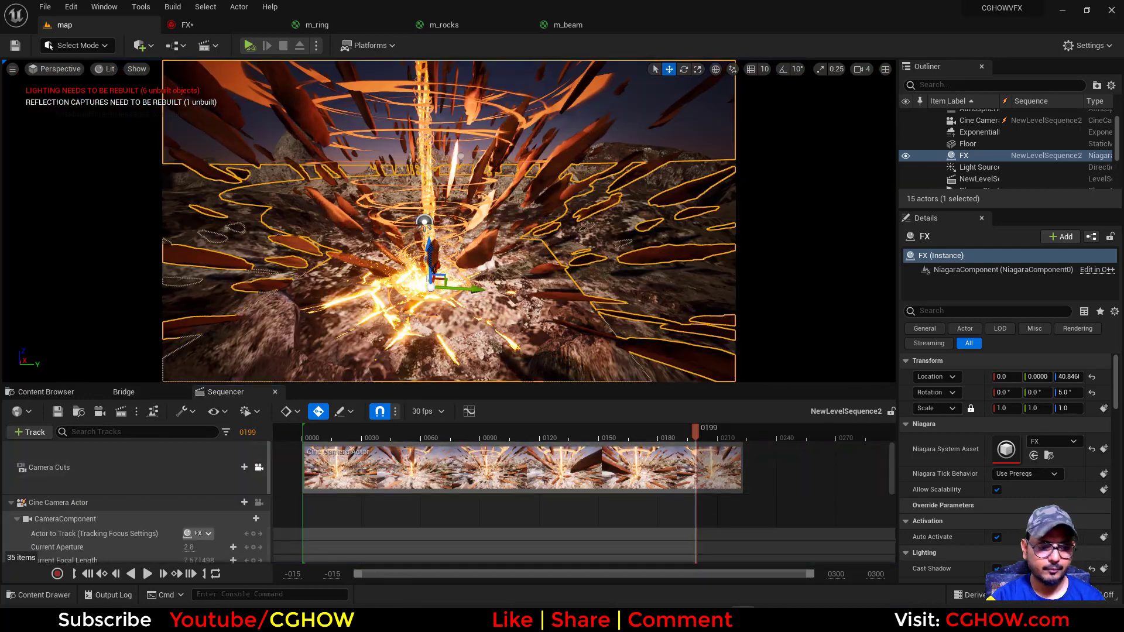
pyautogui.press('g')
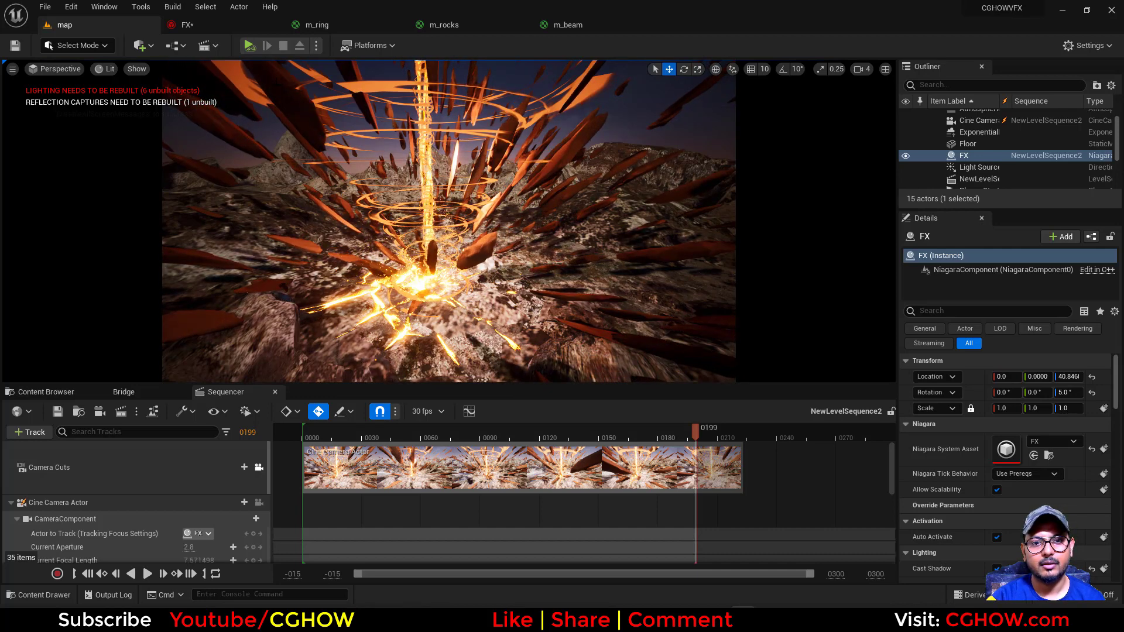
# Isolate the rings001 emitter in the FX system and set its Spawn Burst Instantaneous Spawn Count to 50
pyautogui.click(218, 28)
pyautogui.scroll(-2, 252, 143)
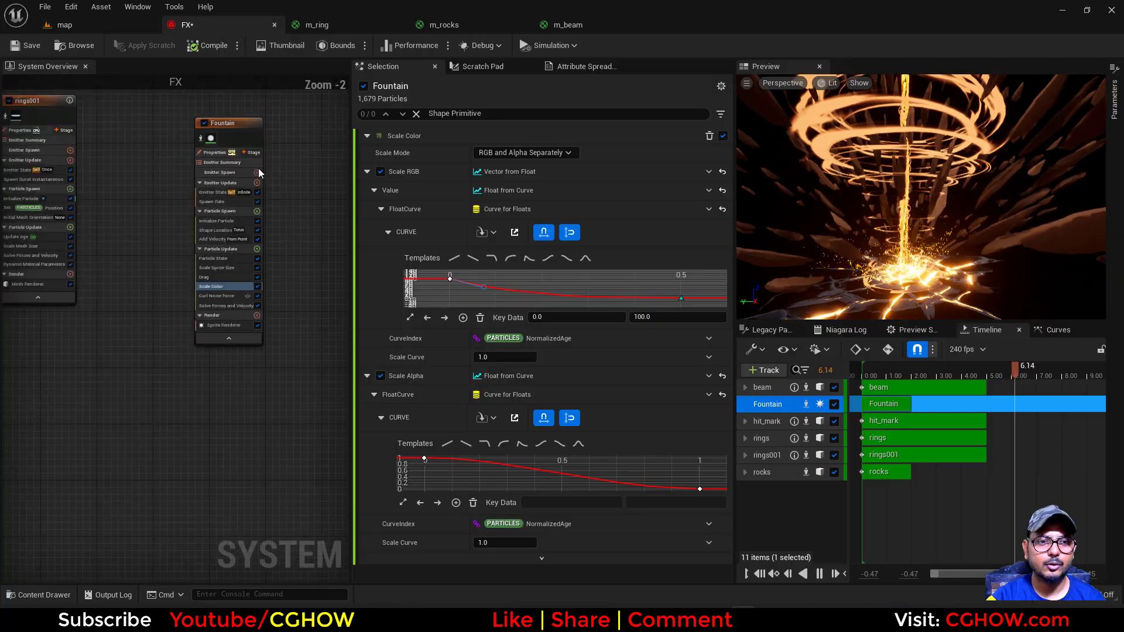
pyautogui.moveTo(140, 261); pyautogui.dragTo(337, 304, button='right')
pyautogui.scroll(2, 209, 183)
pyautogui.click(205, 150)
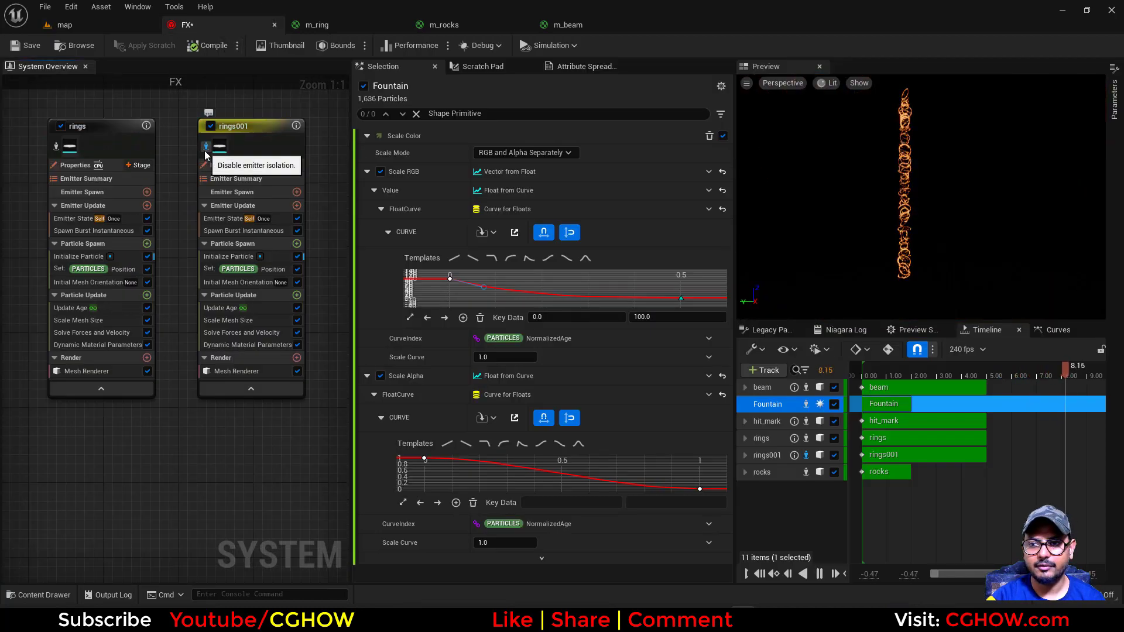
pyautogui.click(226, 230)
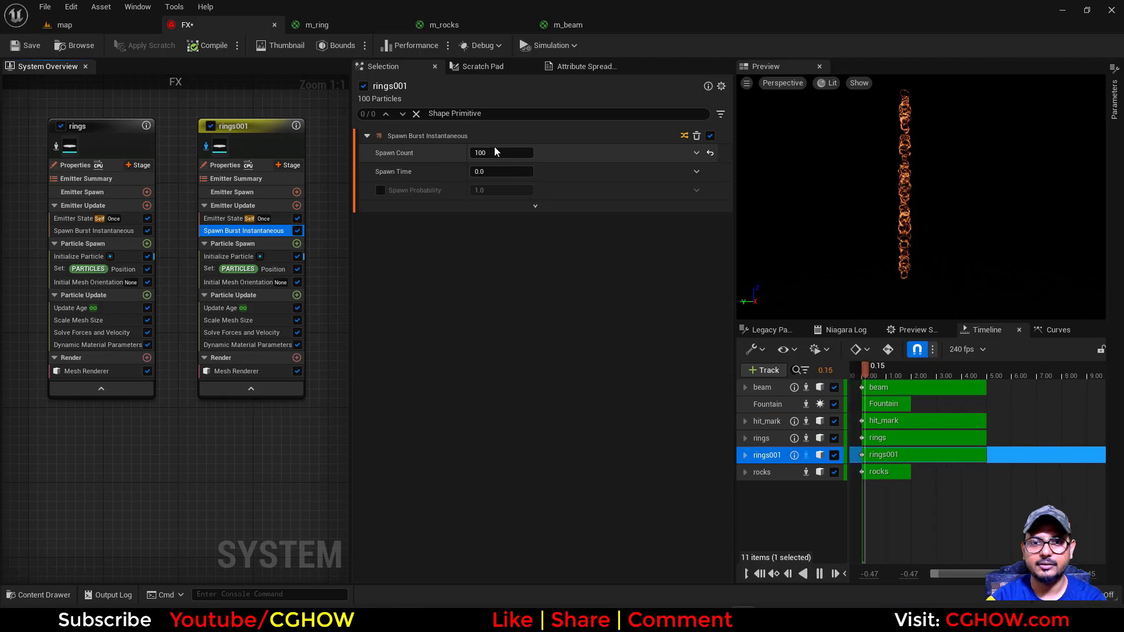
pyautogui.press('Return')
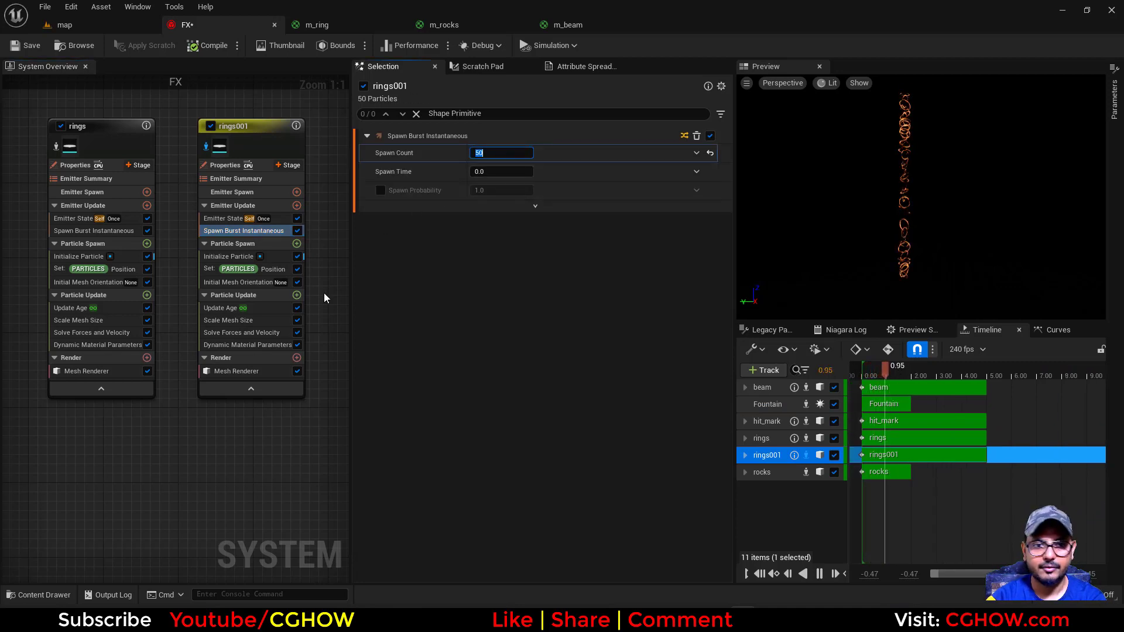
# Add an Update Mesh Orientation module to the Particle Update stage of rings001
pyautogui.moveTo(220, 398); pyautogui.dragTo(203, 390, button='right')
pyautogui.click(279, 288)
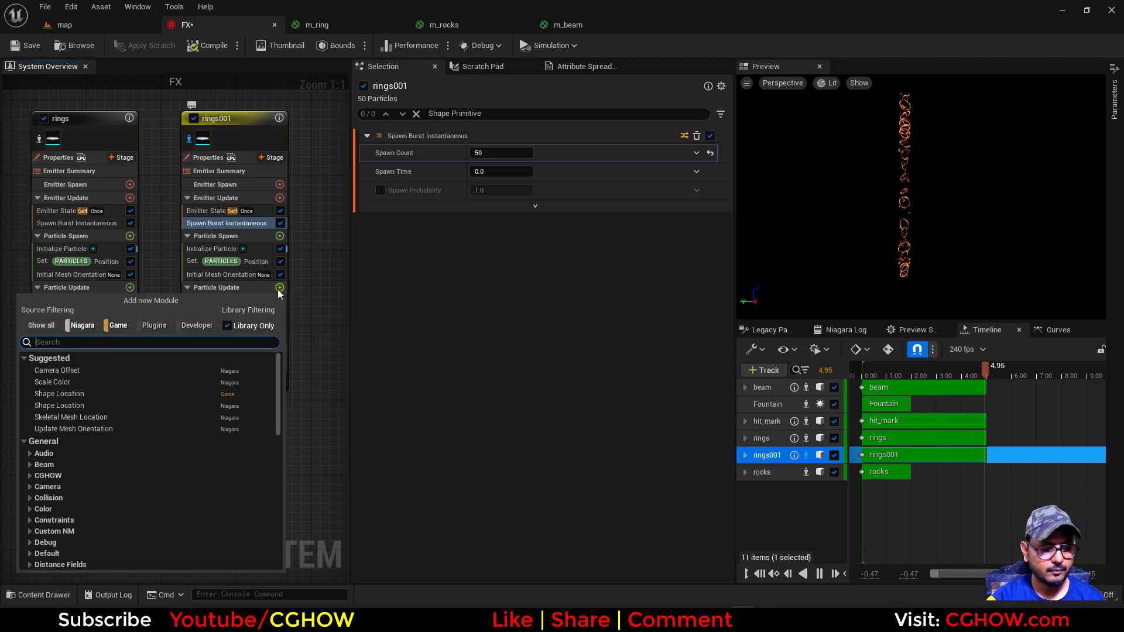
pyautogui.write('upd')
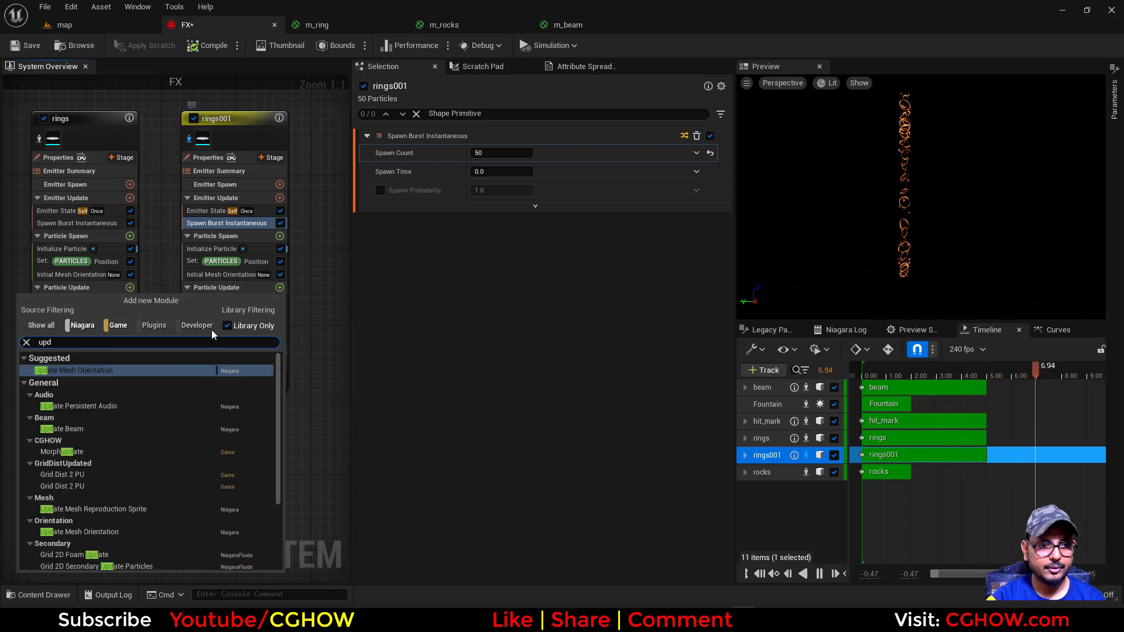
pyautogui.click(111, 371)
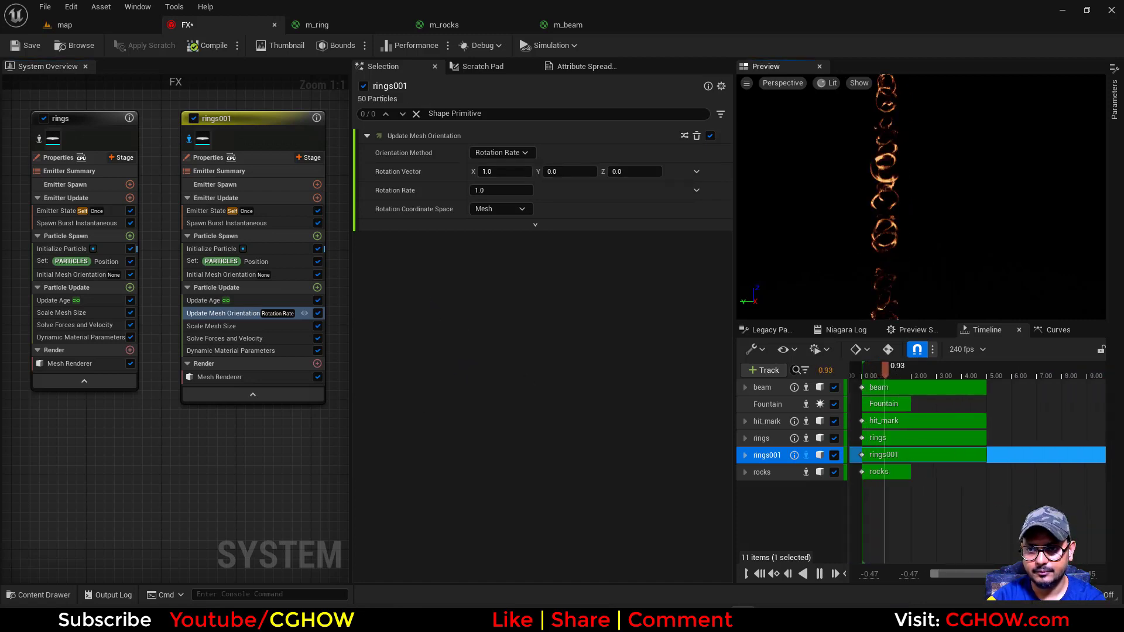
# Set the Rotation Vector of the rings001 Update Mesh Orientation module to X 0, Y 0, Z 1
pyautogui.click(503, 170)
pyautogui.write('0')
pyautogui.press('Return')
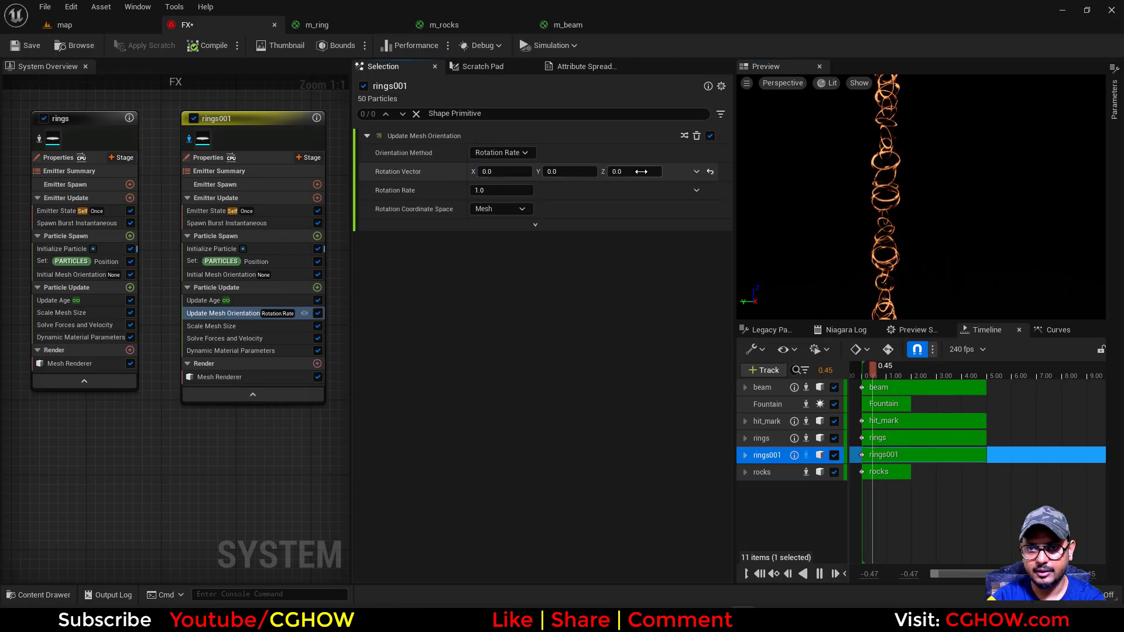
pyautogui.click(639, 172)
pyautogui.write('1')
pyautogui.press('Return')
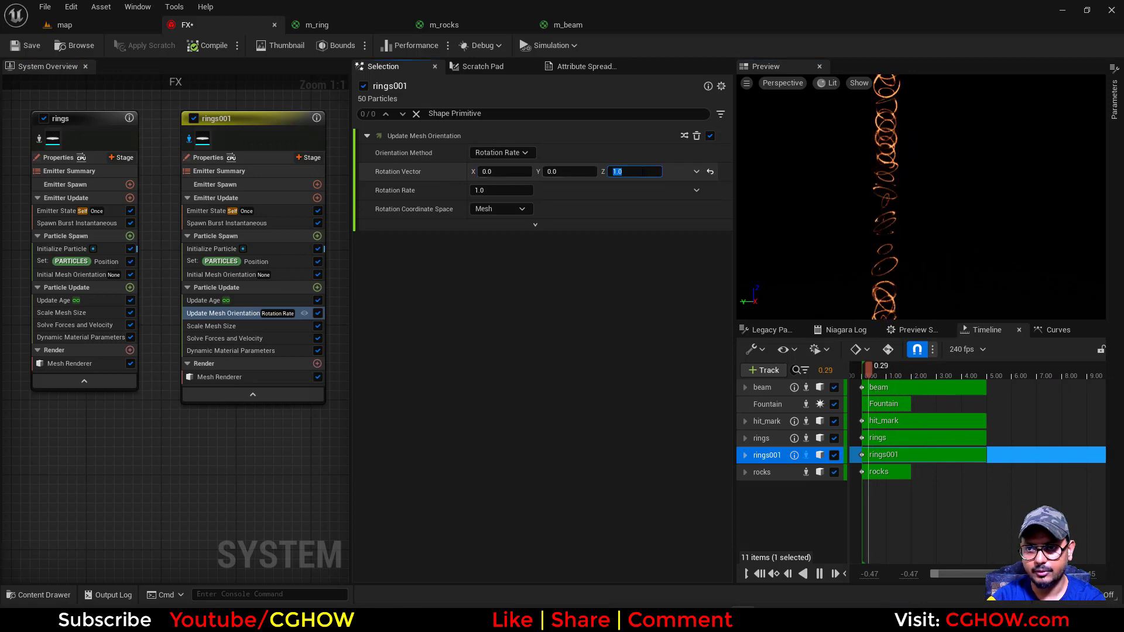
# Drive the rings001 Rotation Rate with a Random Range Float ranging from -1.0 to 1.0
pyautogui.click(696, 191)
pyautogui.write('uni')
pyautogui.click(511, 265)
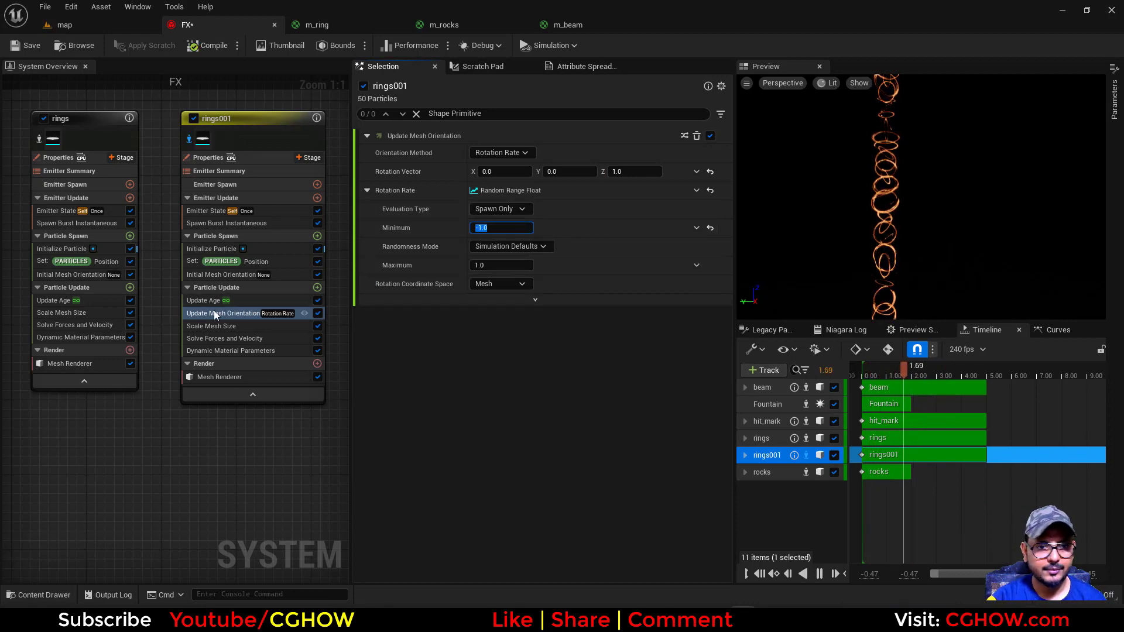
# Copy the Update Mesh Orientation module from rings001 into the Particle Update stage of rings and isolate that emitter
pyautogui.moveTo(222, 313); pyautogui.dragTo(57, 319)
pyautogui.moveTo(66, 139); pyautogui.dragTo(54, 140)
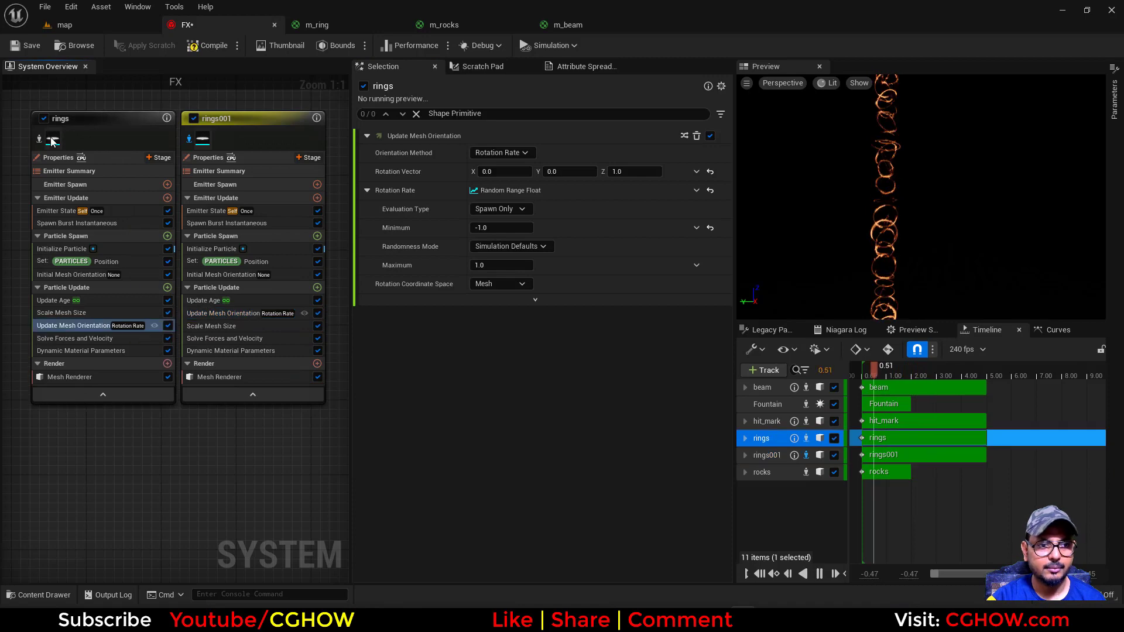
pyautogui.moveTo(124, 438); pyautogui.dragTo(178, 437, button='right')
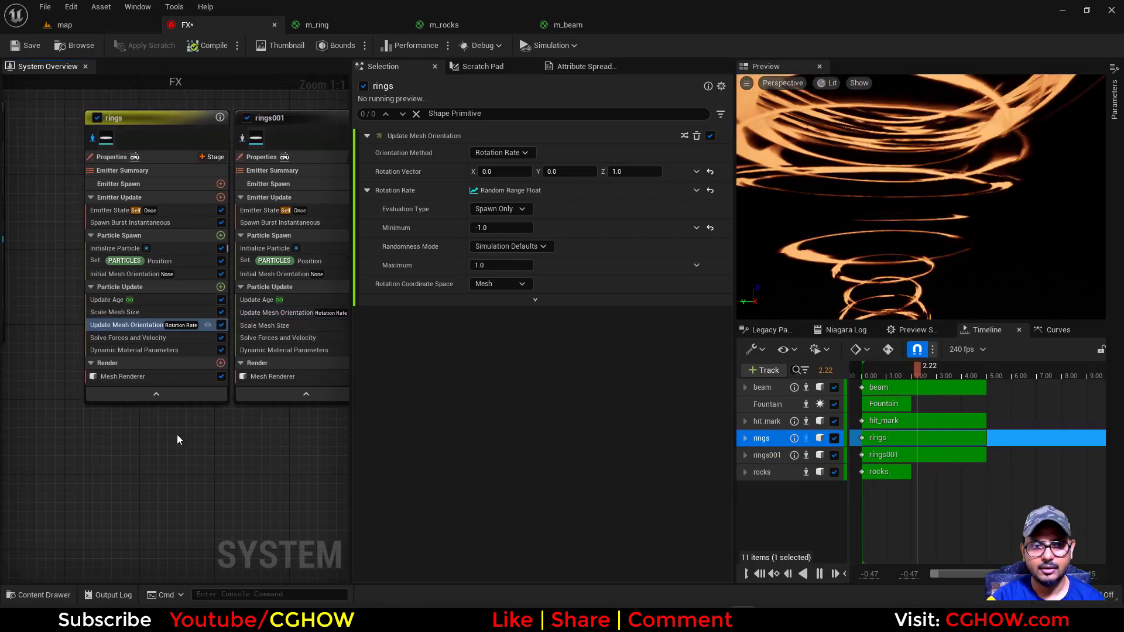
# Set the Rotation Rate of the rings emitter to a range of -0.1 to 0.1 and view the effect in the map level
pyautogui.click(504, 274)
pyautogui.click(500, 265)
pyautogui.write('0.1')
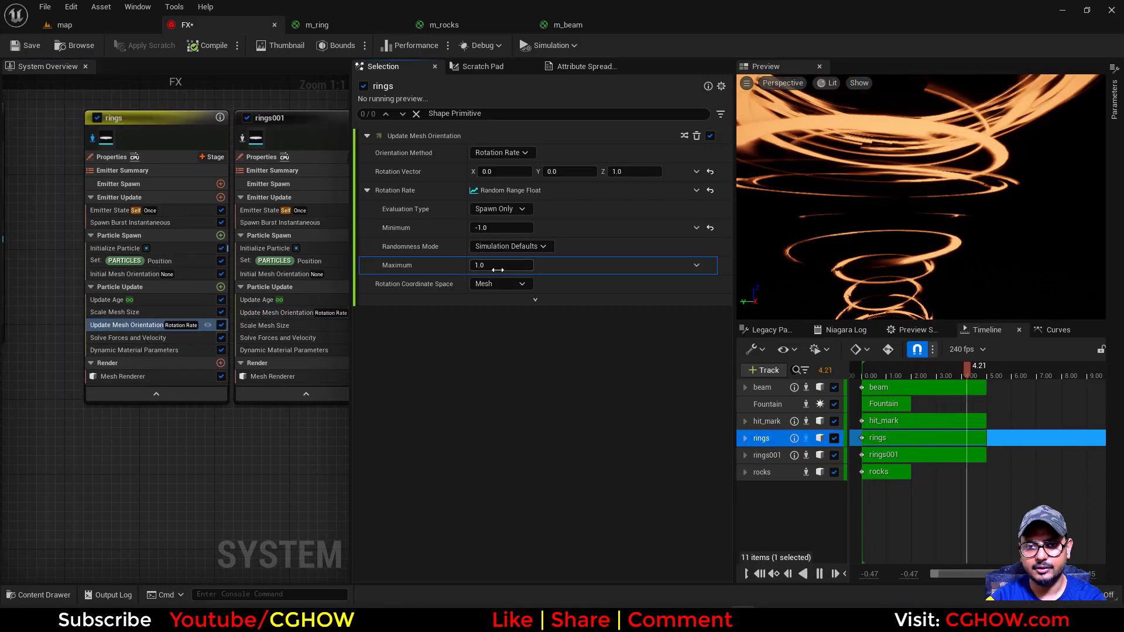
pyautogui.click(500, 227)
pyautogui.write('-0.1')
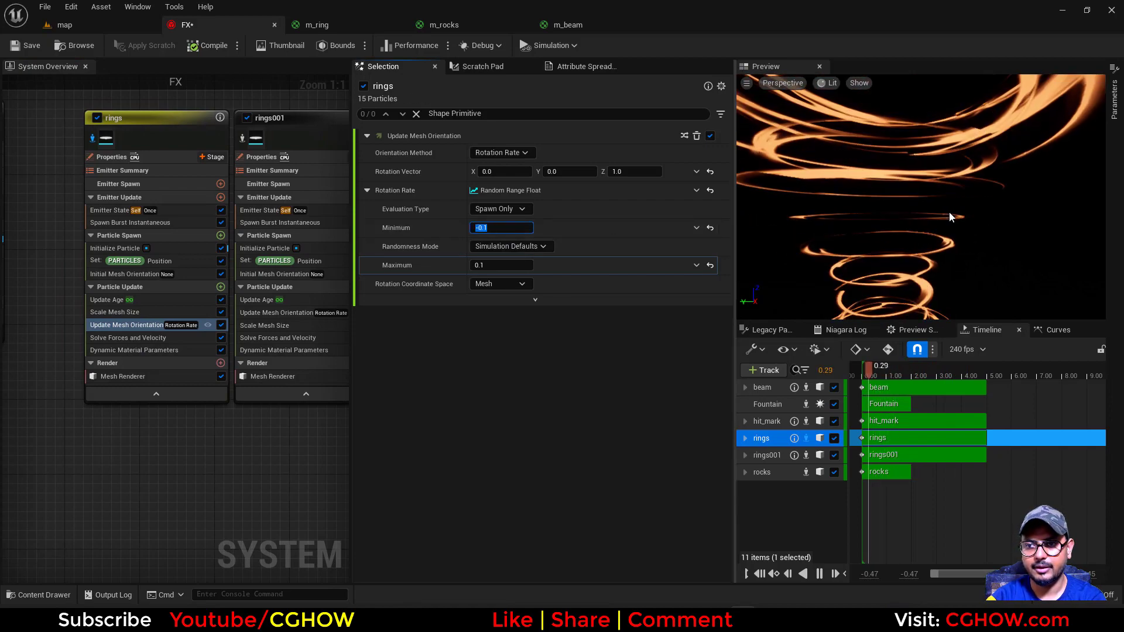
pyautogui.press('Return')
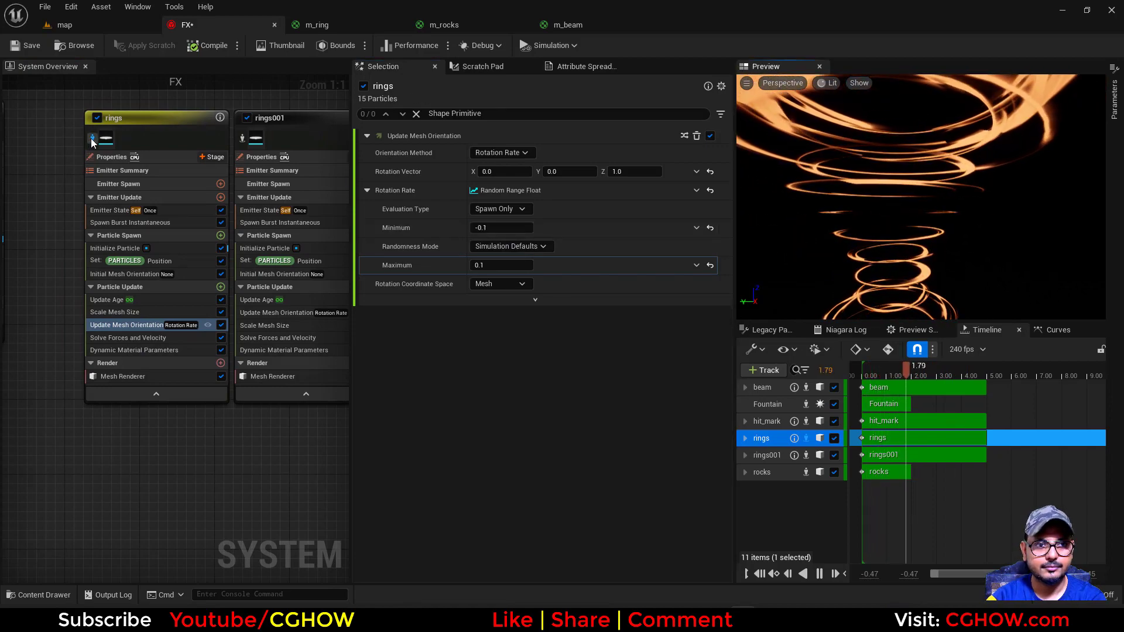
pyautogui.click(123, 26)
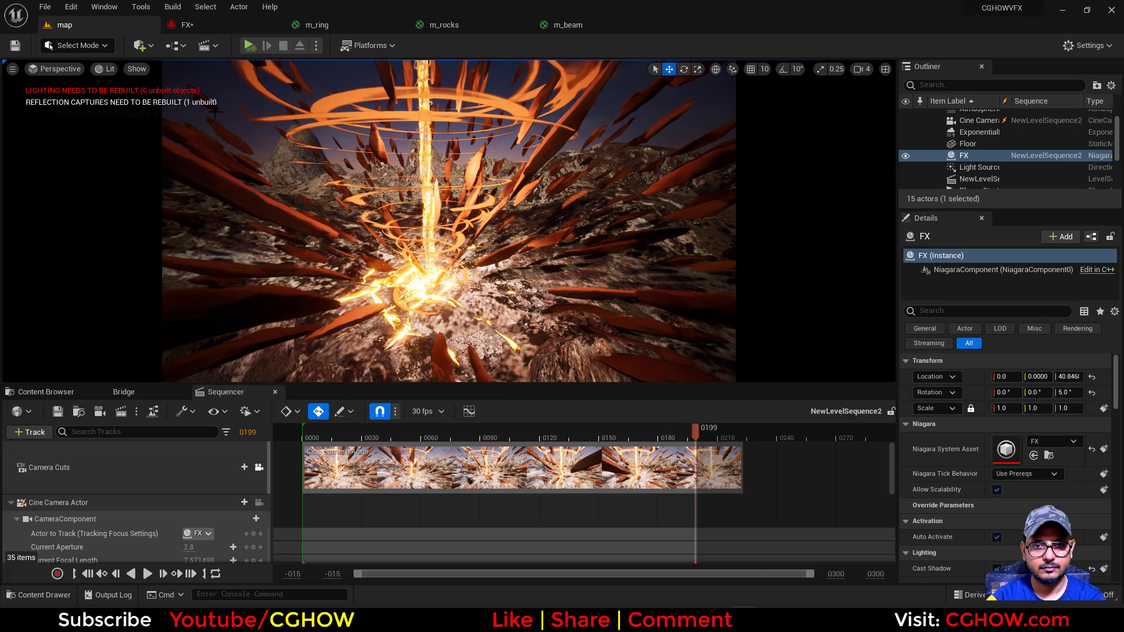
# Raise the brightness value of the rings001 Initialize Particle color to 100 and view it in the map level
pyautogui.click(193, 25)
pyautogui.moveTo(268, 108); pyautogui.dragTo(161, 109, button='right')
pyautogui.click(168, 261)
pyautogui.click(160, 249)
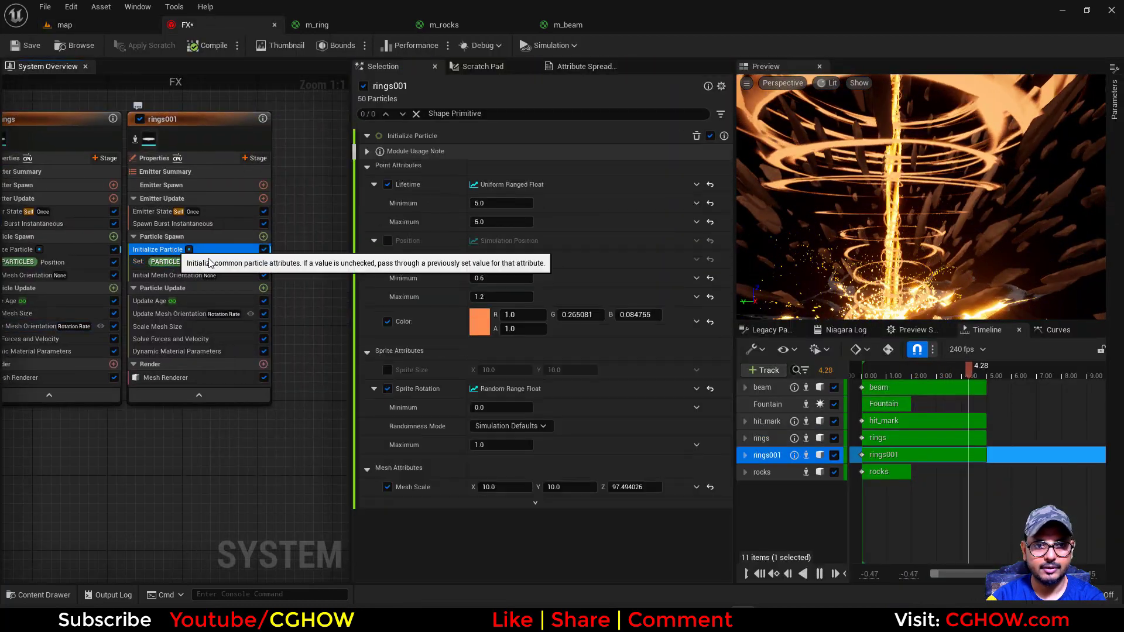
pyautogui.click(474, 322)
pyautogui.click(678, 513)
pyautogui.write('100')
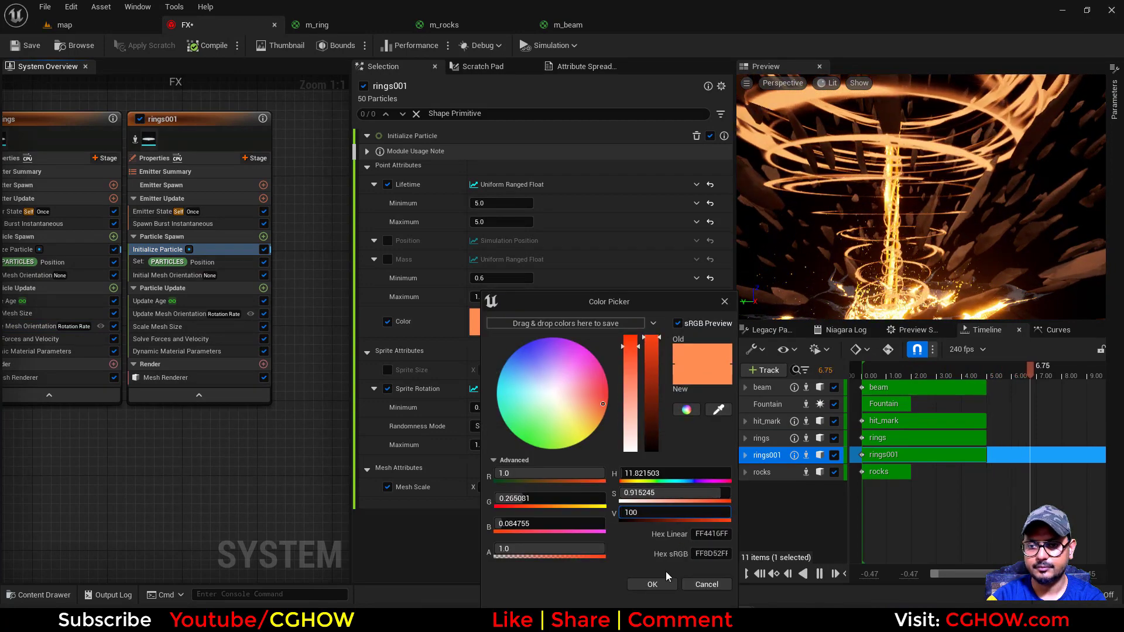
pyautogui.press('Return')
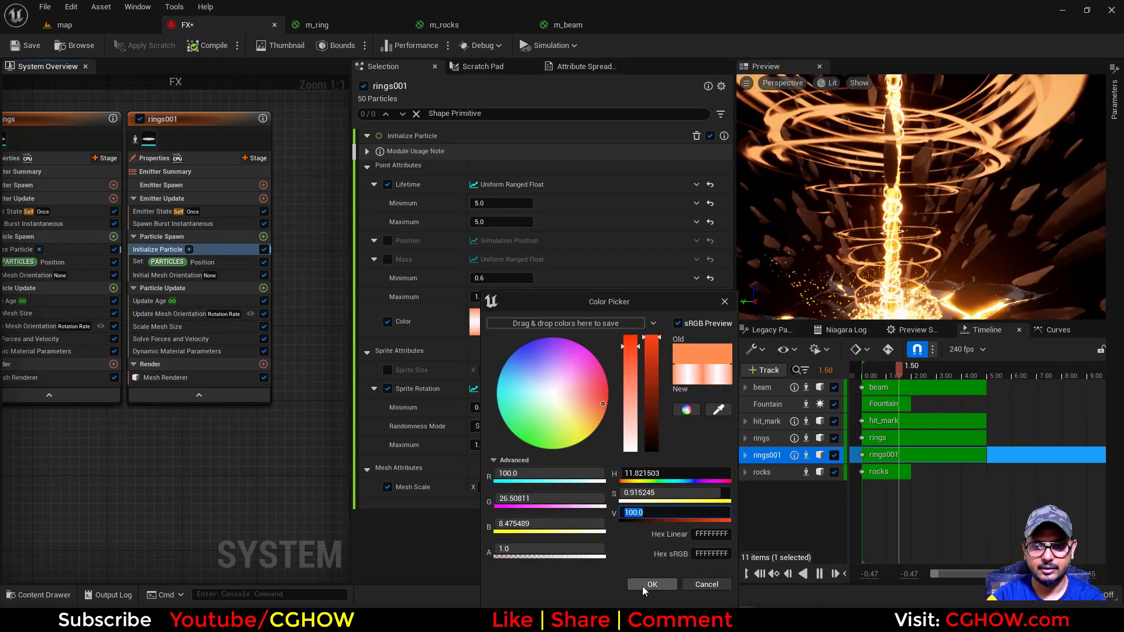
pyautogui.click(647, 584)
pyautogui.click(87, 27)
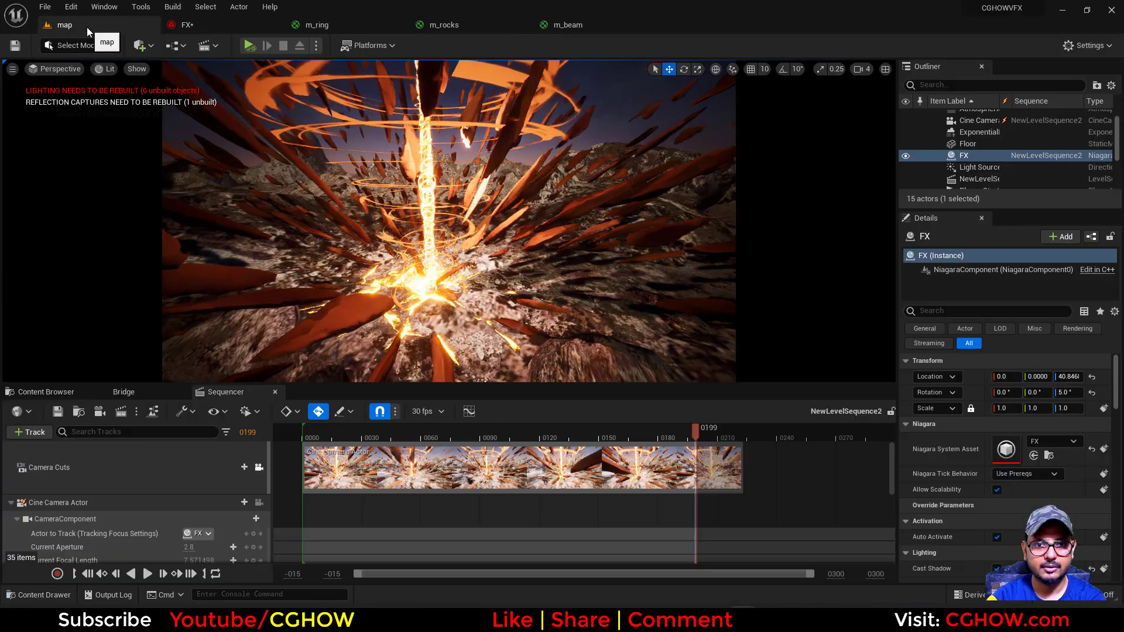
# Raise the brightness value of the beam emitter's Initialize Particle color to 200 and view it in the map level
pyautogui.click(191, 24)
pyautogui.moveTo(172, 410); pyautogui.dragTo(200, 419, button='right')
pyautogui.scroll(3, 91, 254)
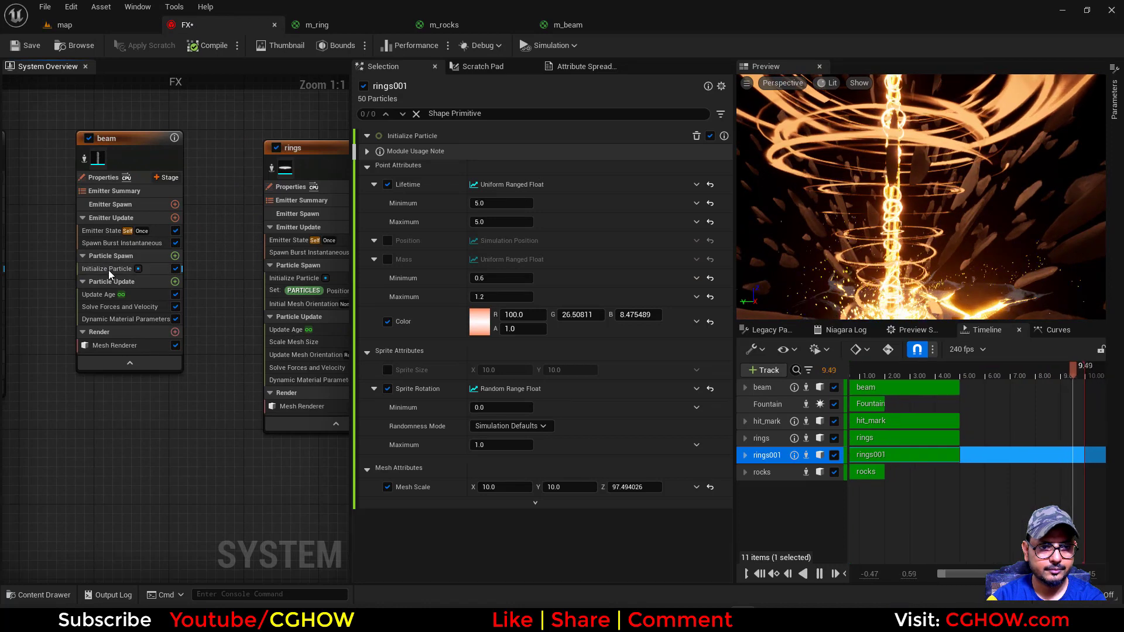
pyautogui.click(108, 269)
pyautogui.click(478, 321)
pyautogui.click(669, 514)
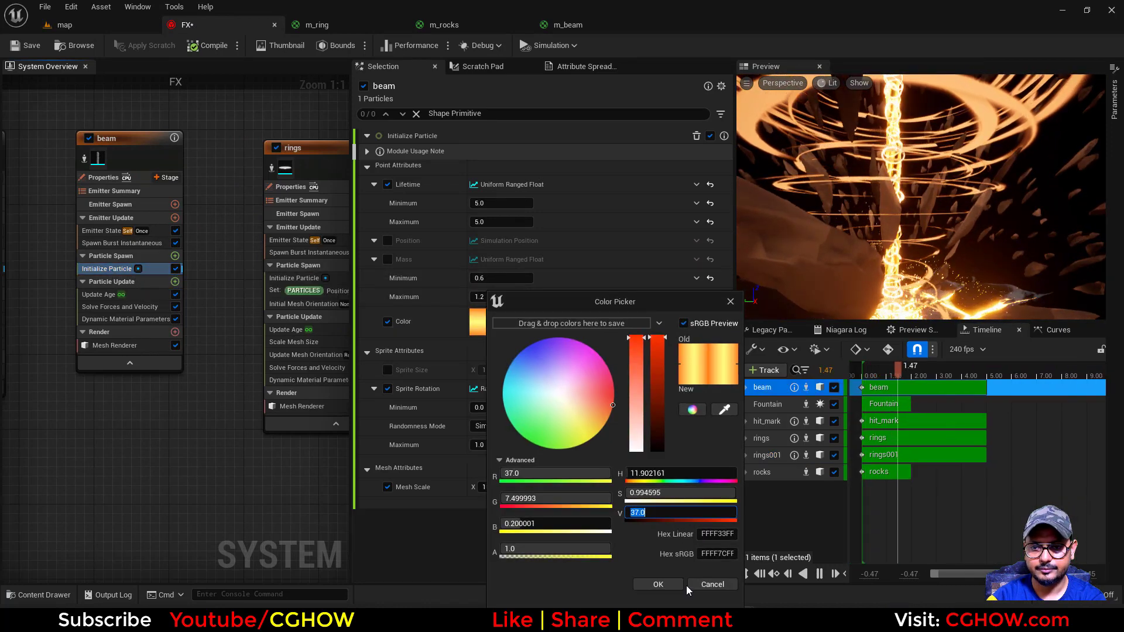
pyautogui.write('100')
pyautogui.press('BackSpace')
pyautogui.press('BackSpace')
pyautogui.press('BackSpace')
pyautogui.write('200')
pyautogui.press('Return')
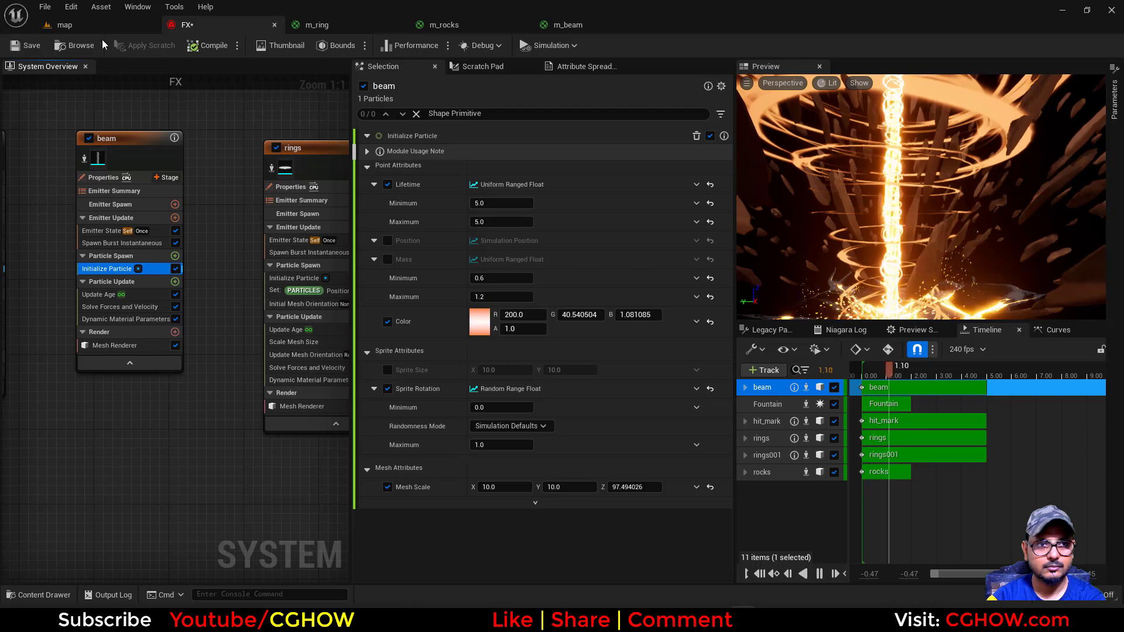
pyautogui.click(99, 25)
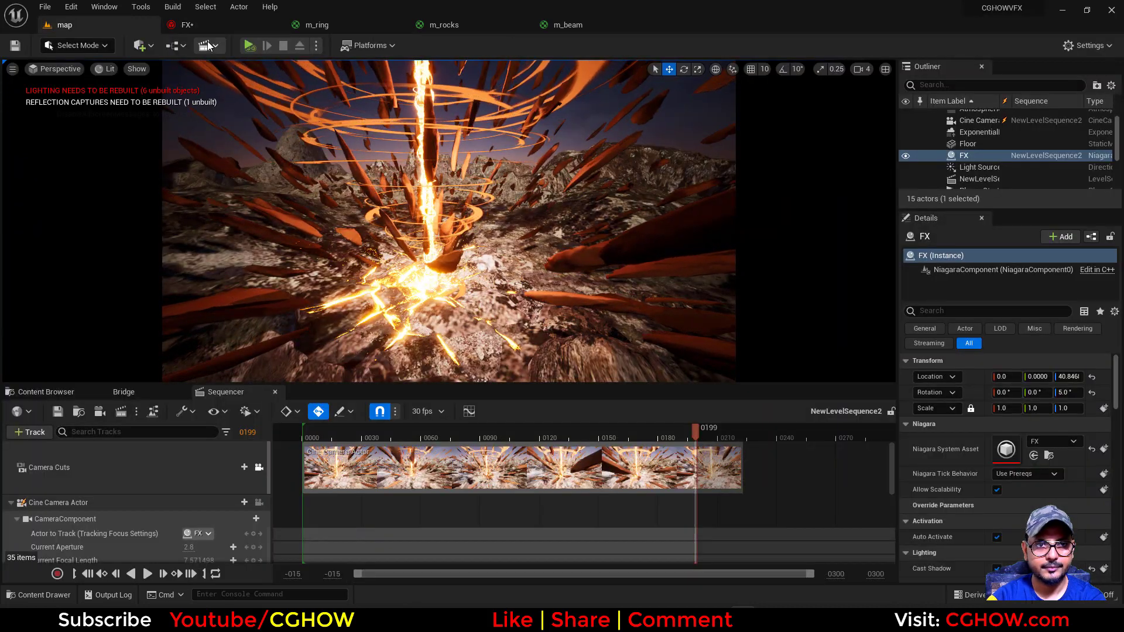
# Set the brightness value of the rings emitter's Initialize Particle color to 5 and inspect the effect in the map level
pyautogui.click(186, 25)
pyautogui.moveTo(273, 102); pyautogui.dragTo(93, 129, button='right')
pyautogui.click(122, 275)
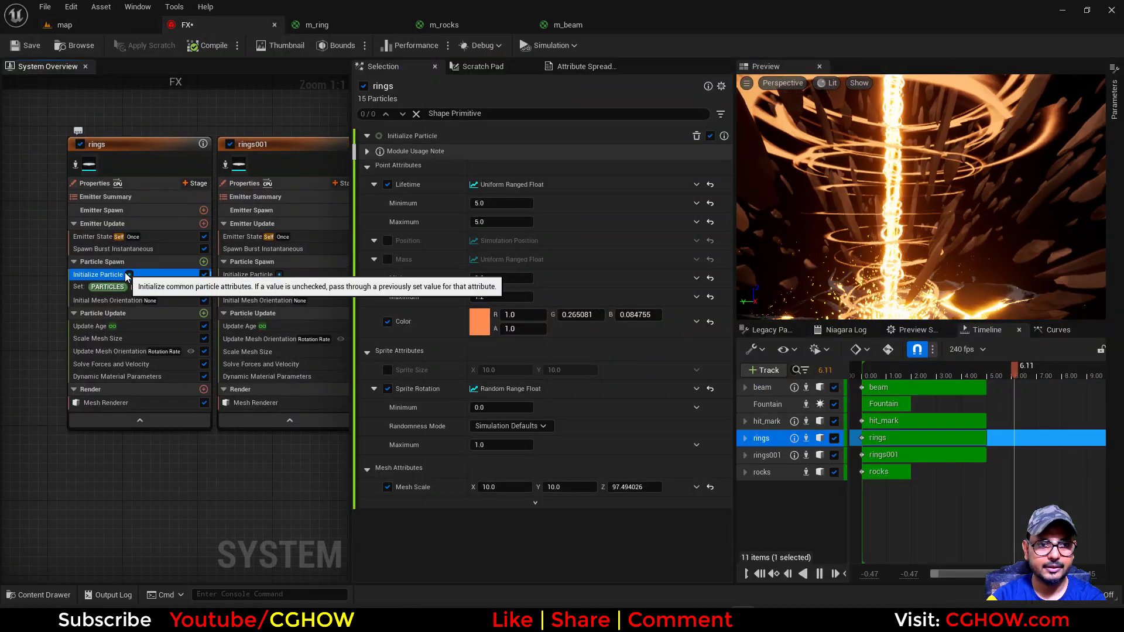
pyautogui.click(482, 324)
pyautogui.click(658, 512)
pyautogui.write('5')
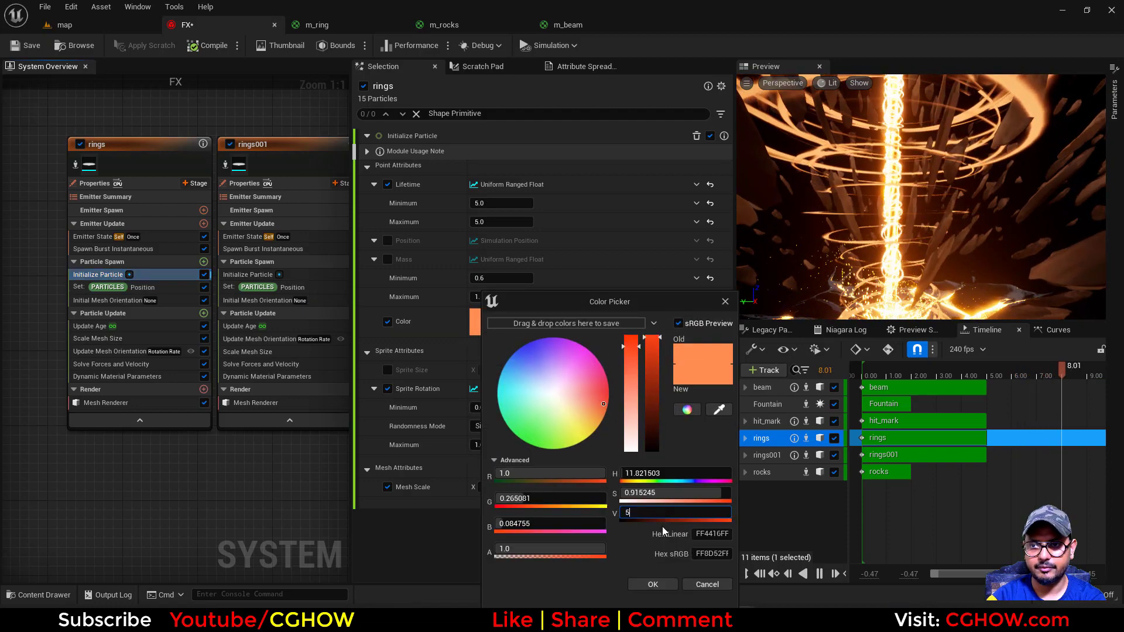
pyautogui.press('Return')
pyautogui.click(652, 585)
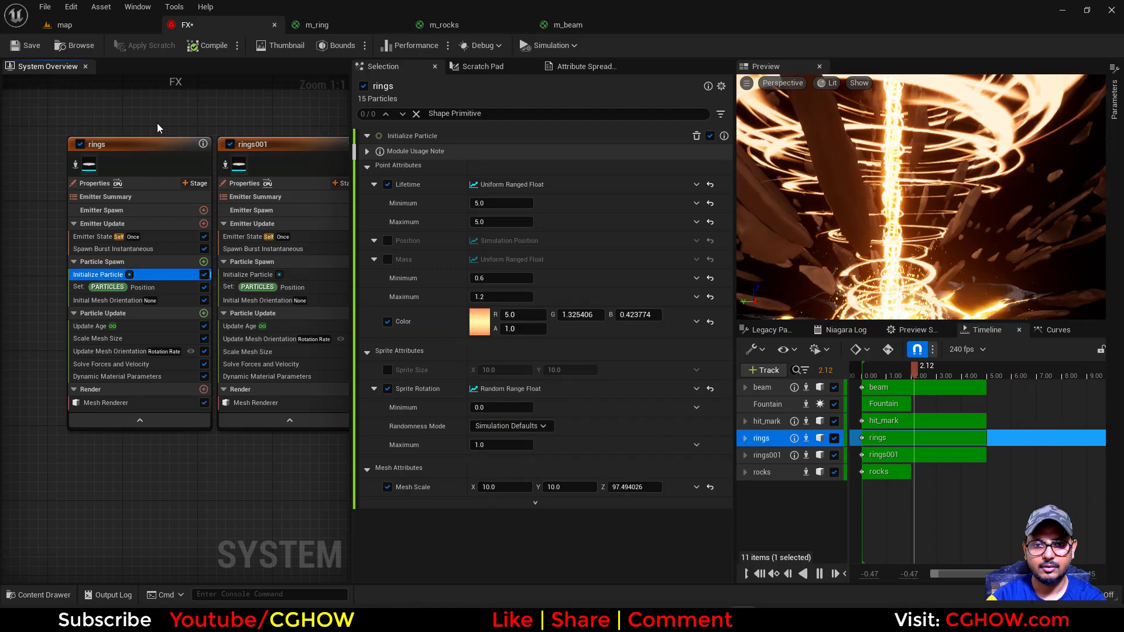
pyautogui.click(93, 26)
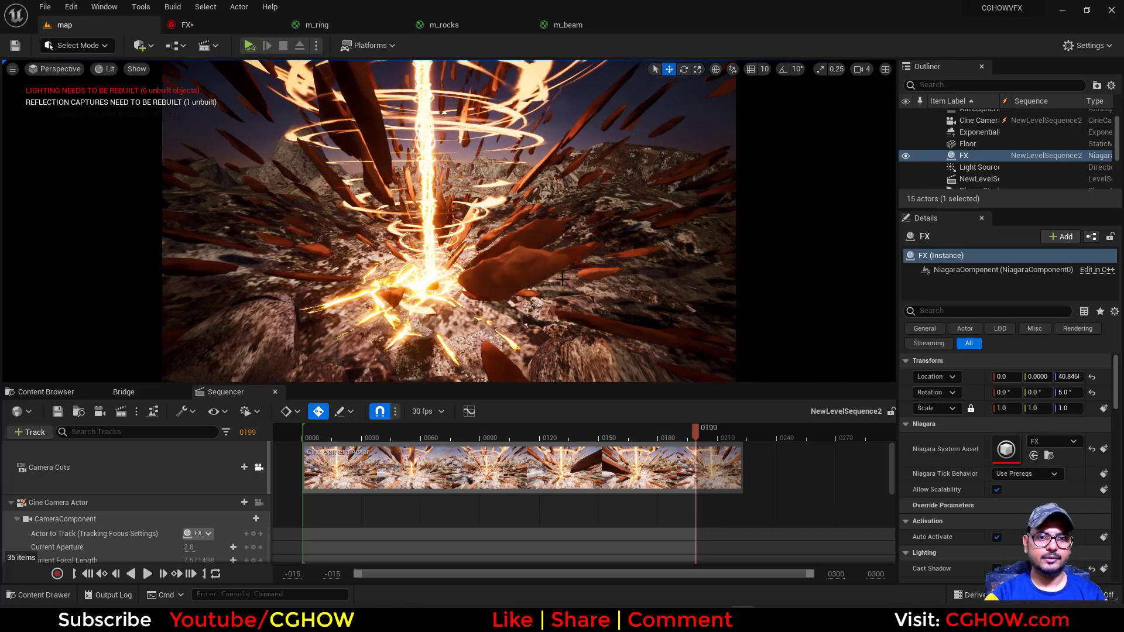
pyautogui.press('g')
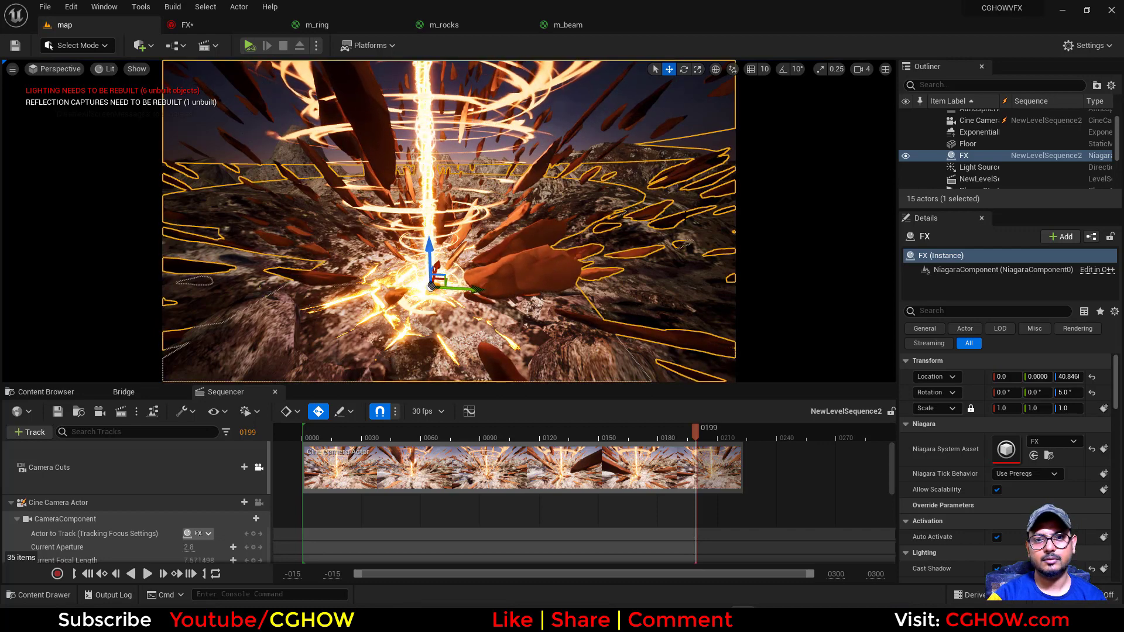
pyautogui.press('g')
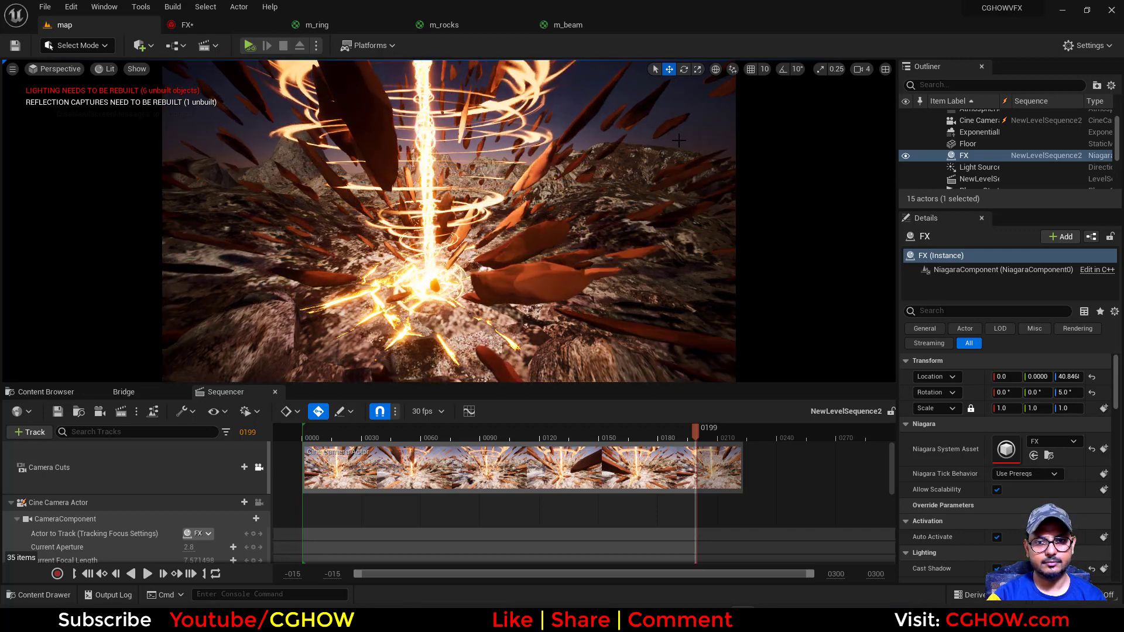
# Desaturate the rocks emitter's Initialize Particle color to a saturation of about 0.69 and view it in the map level
pyautogui.click(214, 26)
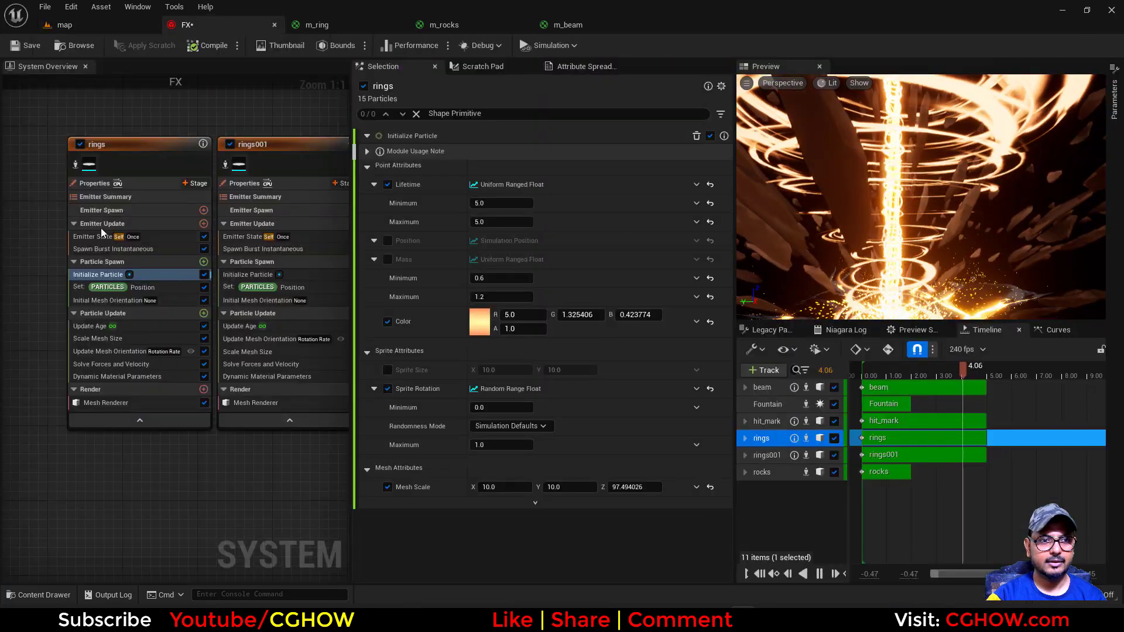
pyautogui.moveTo(36, 151); pyautogui.dragTo(318, 175, button='right')
pyautogui.moveTo(174, 176); pyautogui.dragTo(236, 165, button='right')
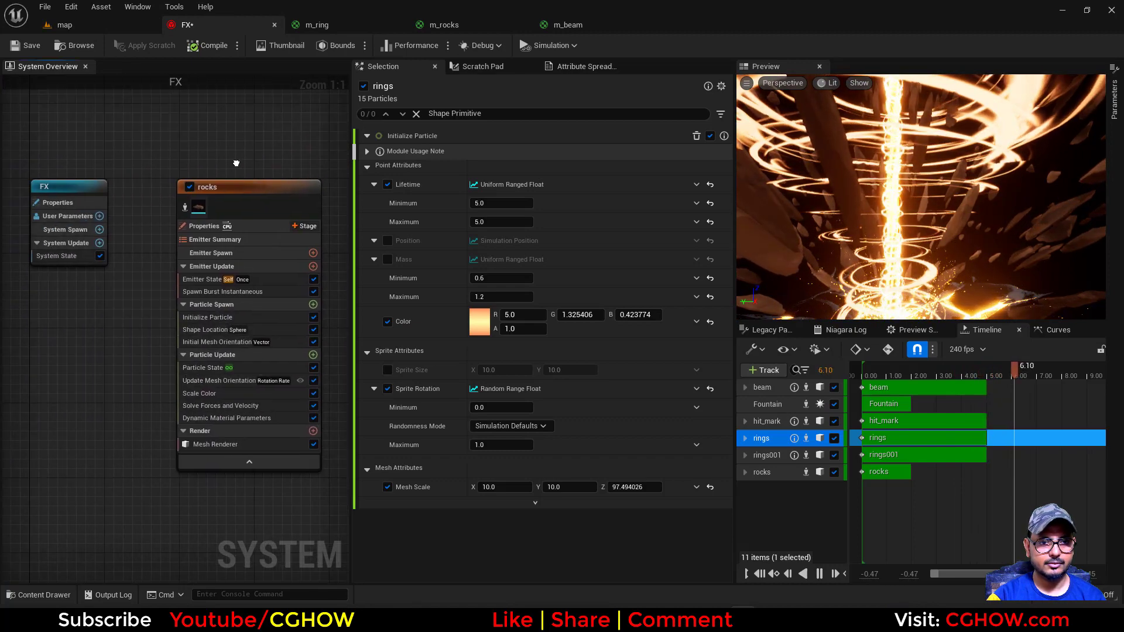
pyautogui.click(208, 318)
pyautogui.click(485, 272)
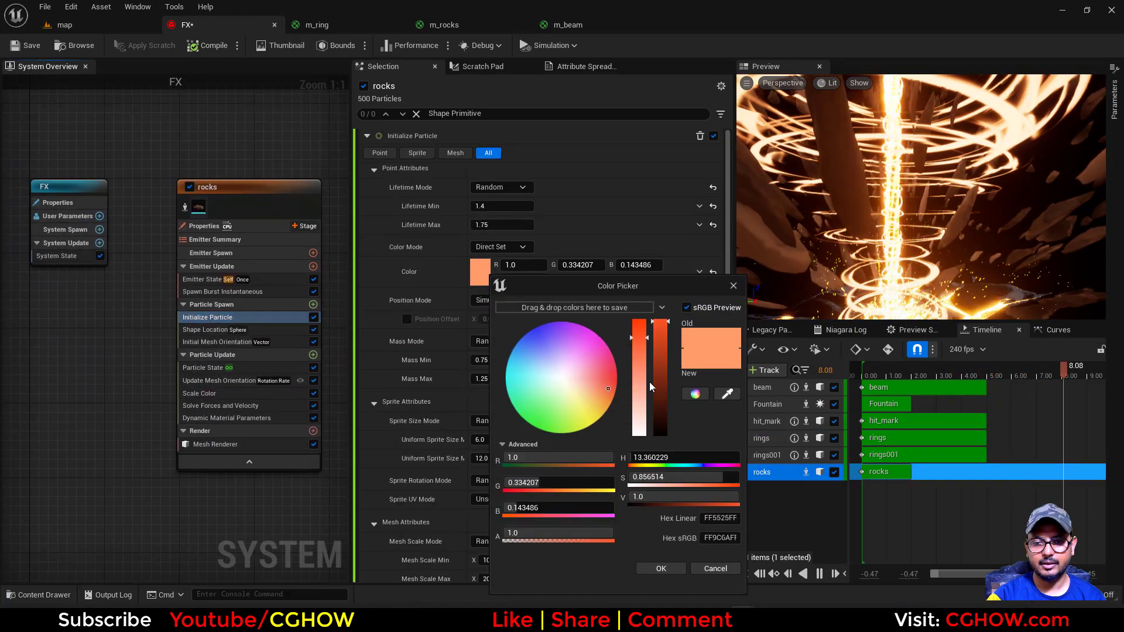
pyautogui.moveTo(634, 350); pyautogui.dragTo(633, 354)
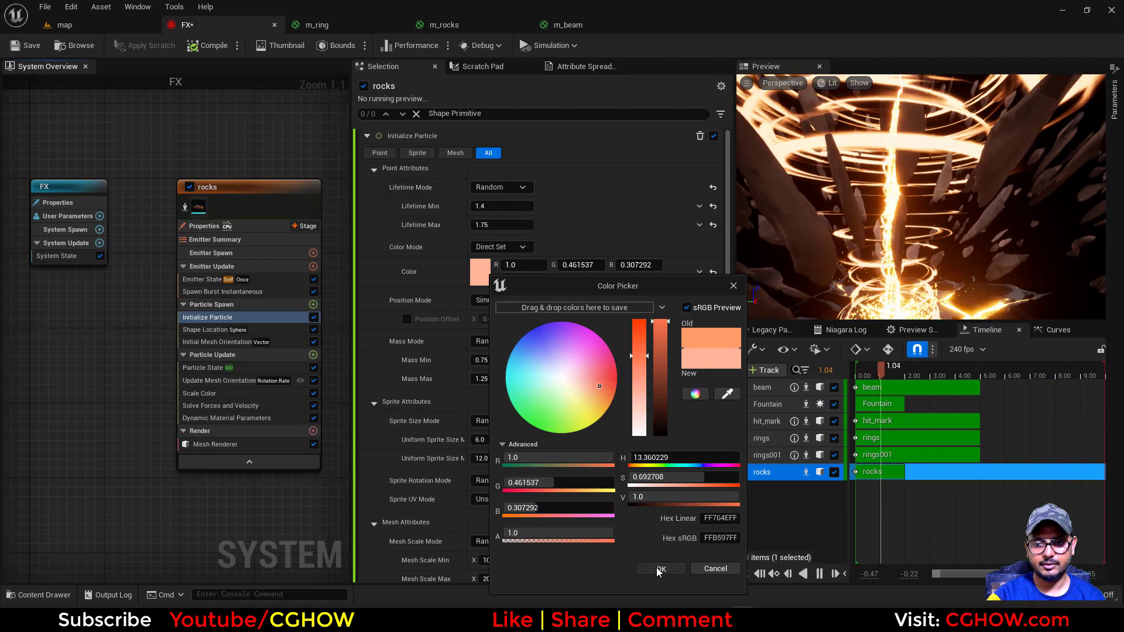
pyautogui.click(661, 569)
pyautogui.click(133, 24)
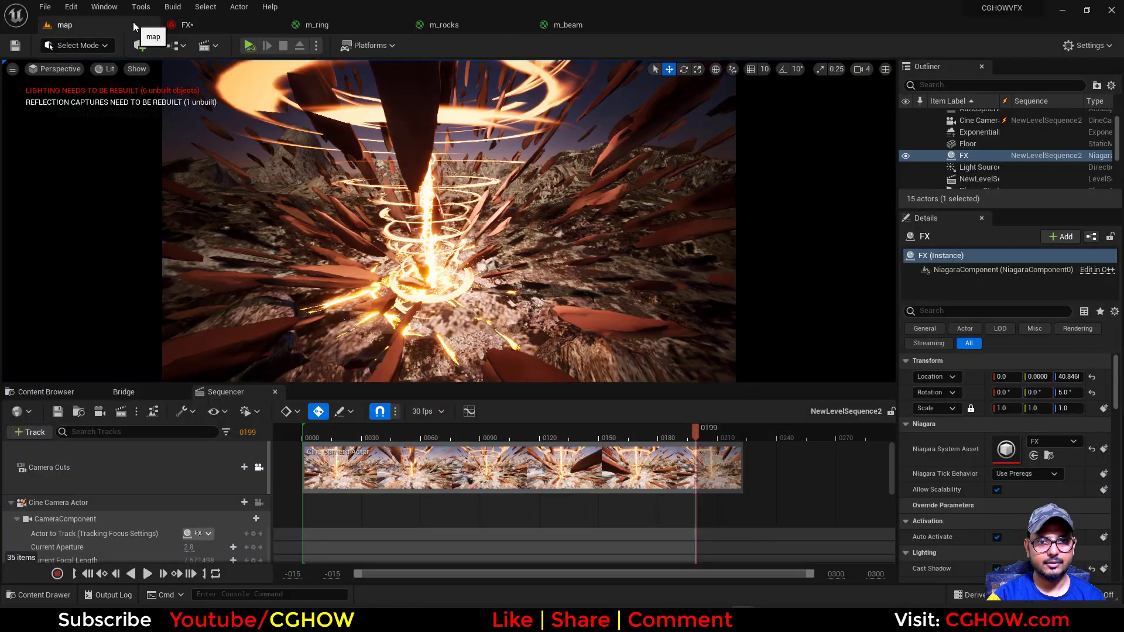
pyautogui.click(186, 25)
pyautogui.click(508, 247)
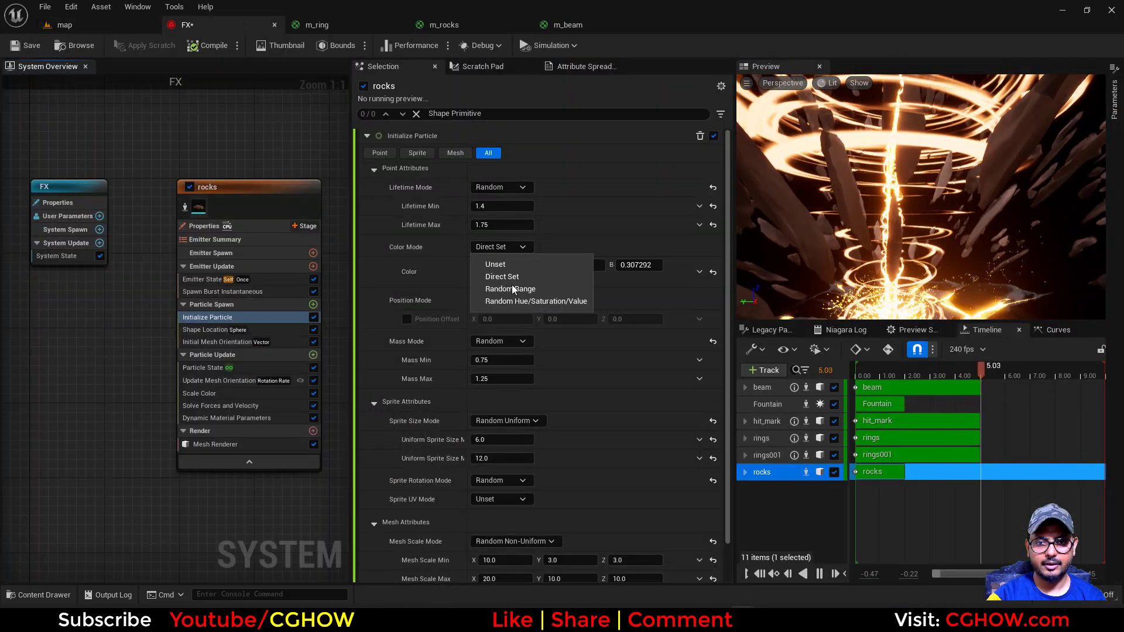
pyautogui.click(514, 251)
pyautogui.click(514, 250)
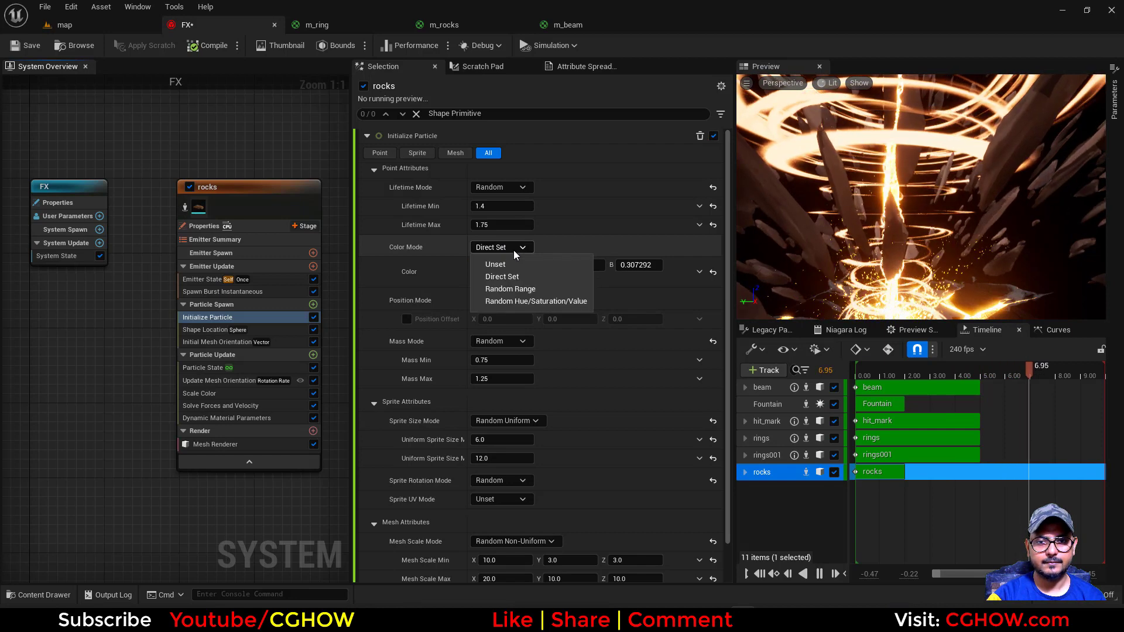
# Save all modified content from the map level, including the FX system, and save FX again in its own editor
pyautogui.click(65, 26)
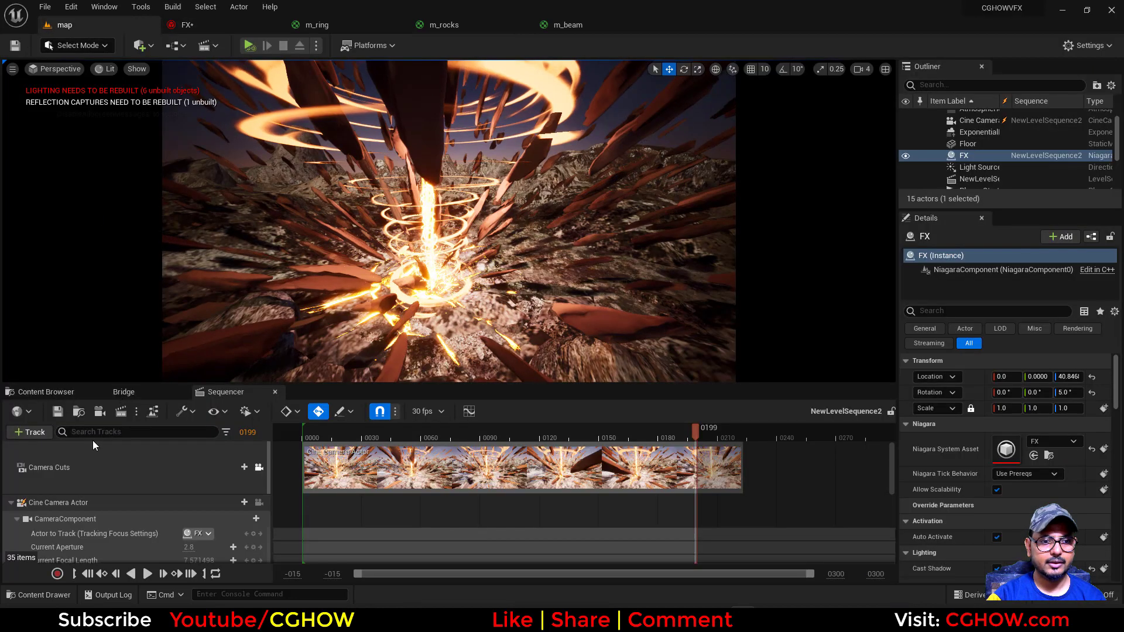
pyautogui.click(76, 391)
pyautogui.click(120, 410)
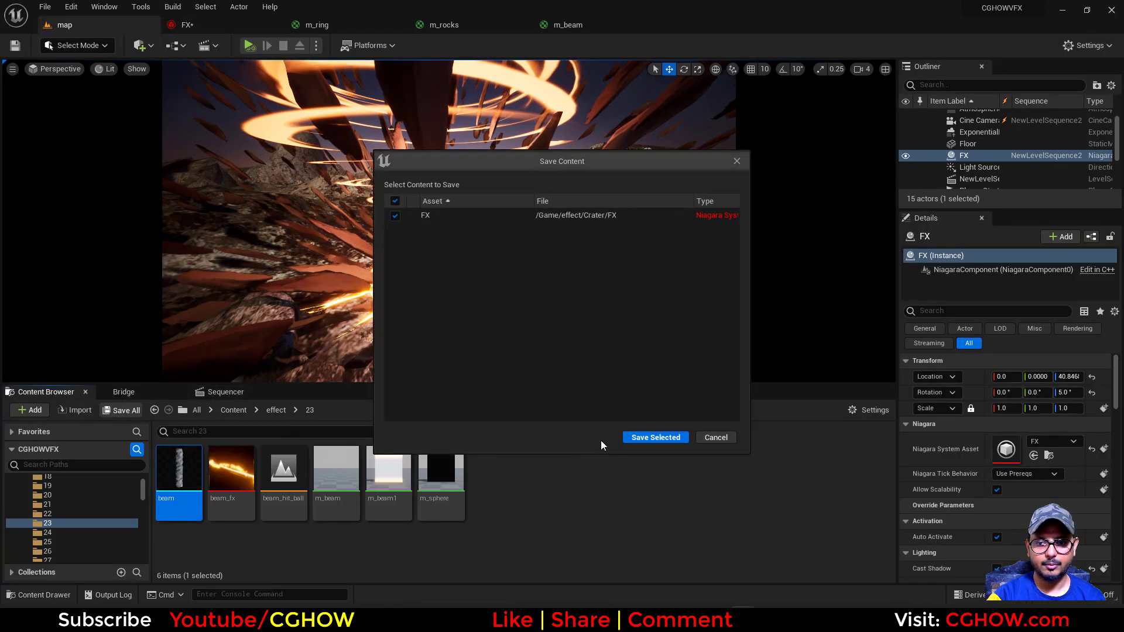
pyautogui.click(638, 441)
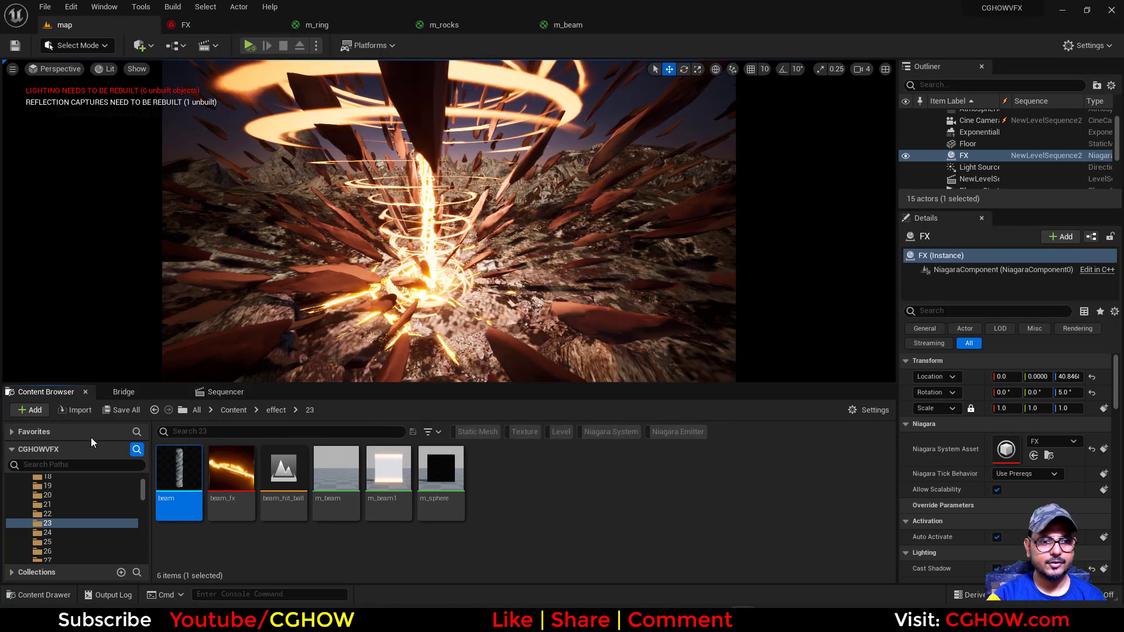
pyautogui.click(210, 24)
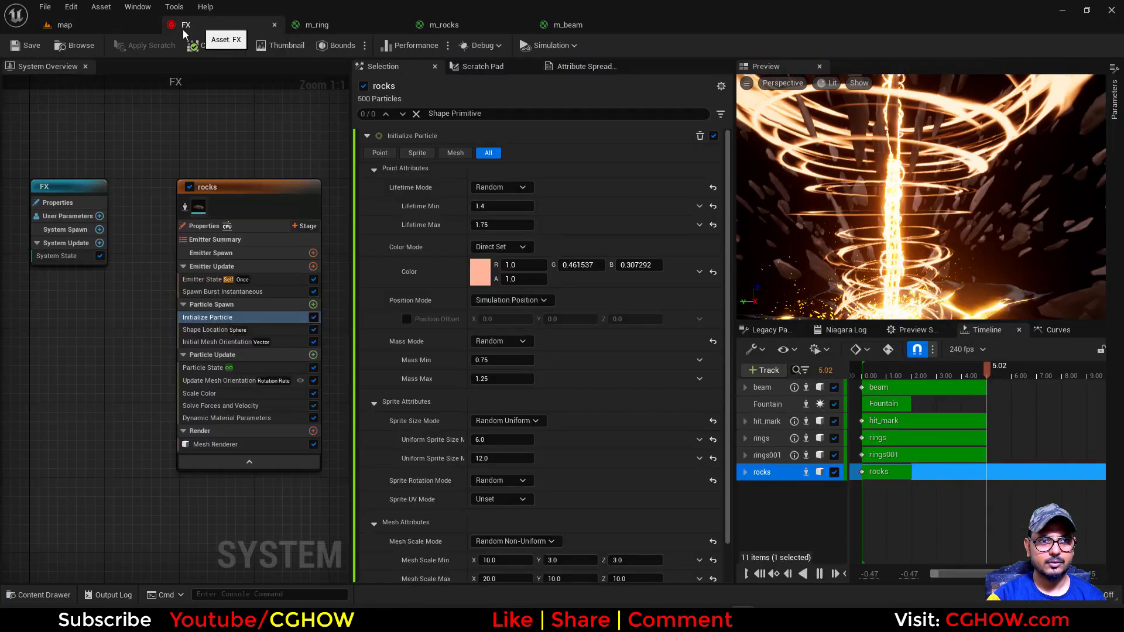
pyautogui.click(26, 45)
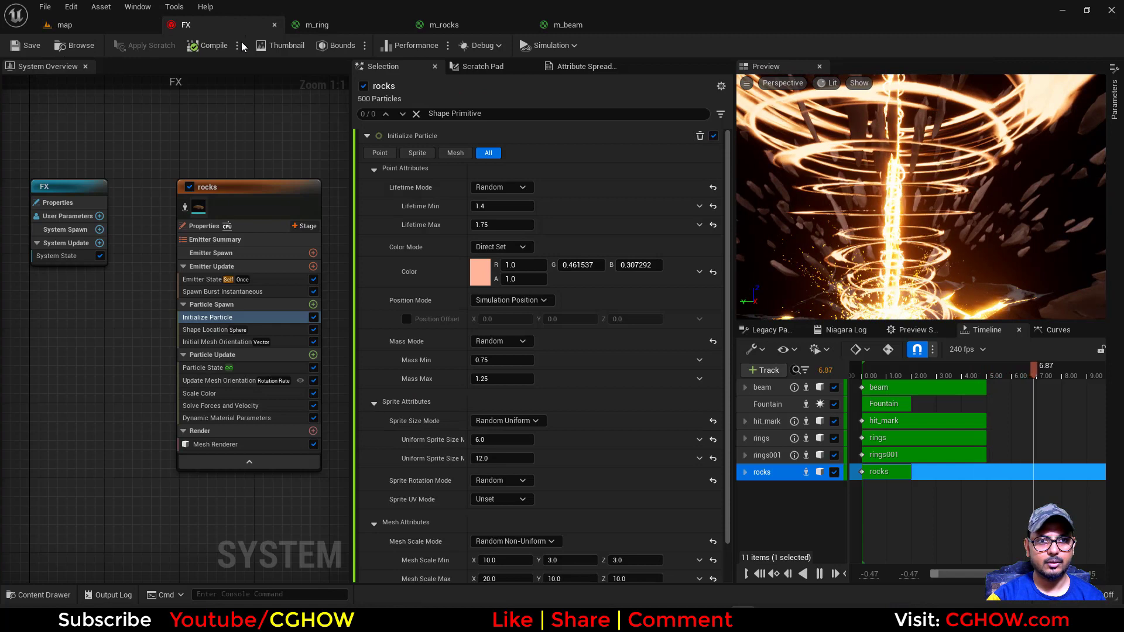
# Close the open asset editors and relaunch the CGHOWVFX project, declining to re-open the previous asset editors
pyautogui.click(274, 25)
pyautogui.click(181, 27)
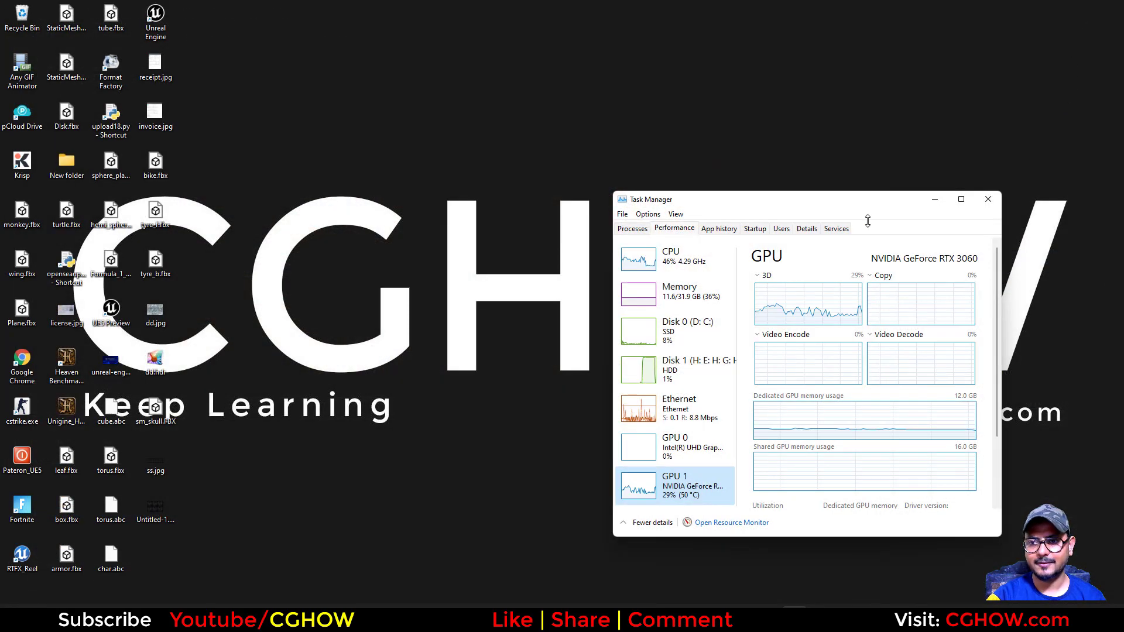
pyautogui.click(743, 620)
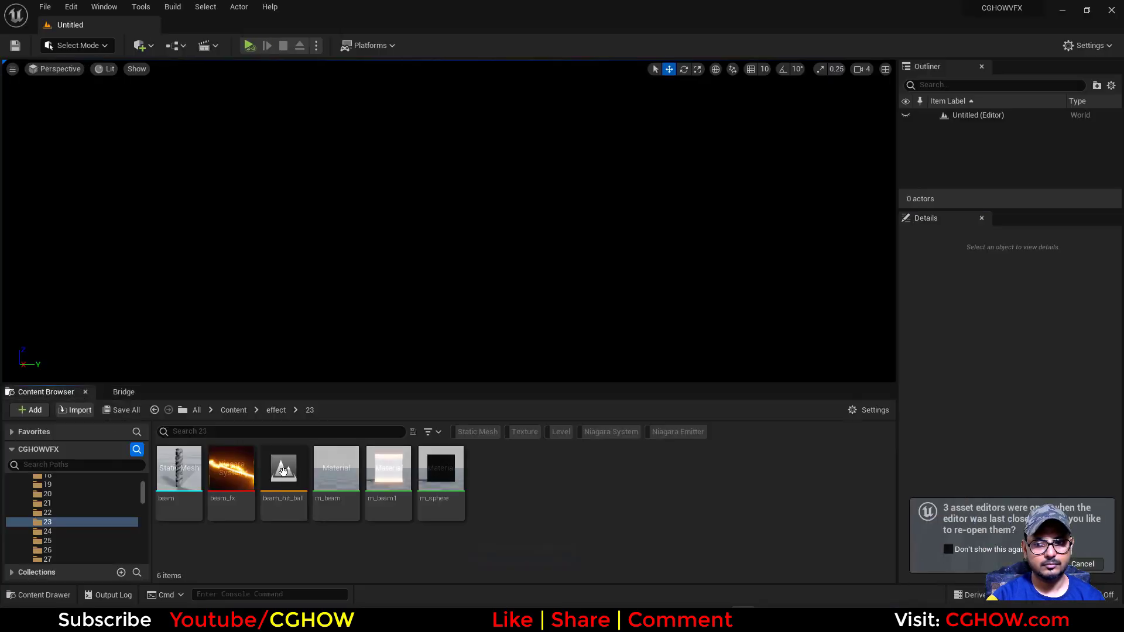
pyautogui.click(1077, 564)
# Filter the project's content folders by "cra" and open the Crater folder inside effect
pyautogui.scroll(5, 125, 493)
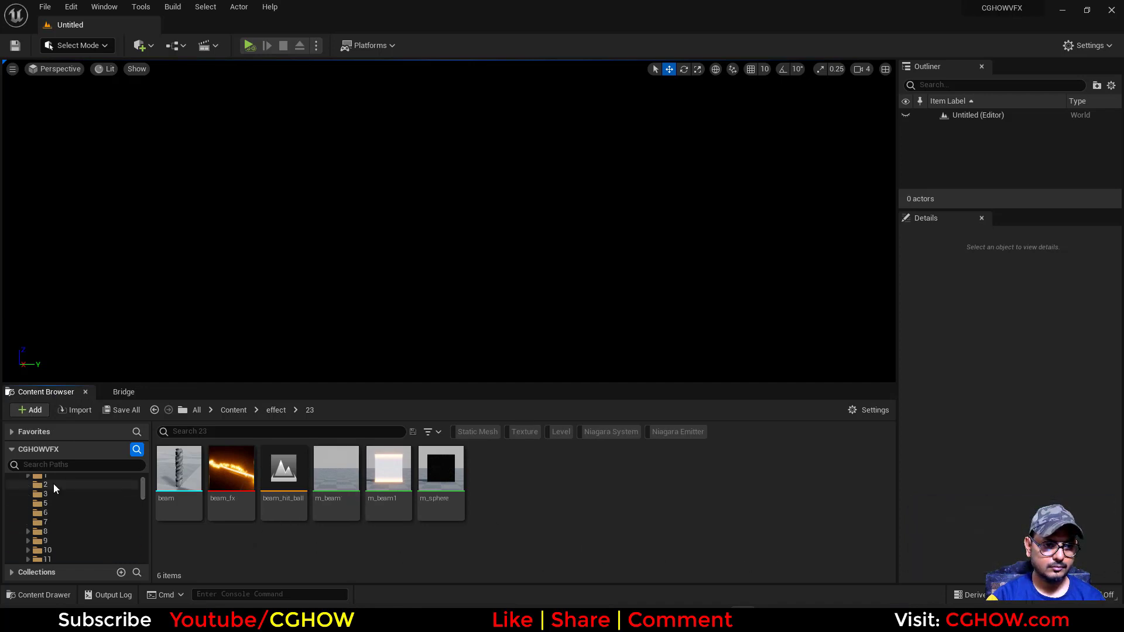
pyautogui.scroll(3, 54, 484)
pyautogui.click(51, 477)
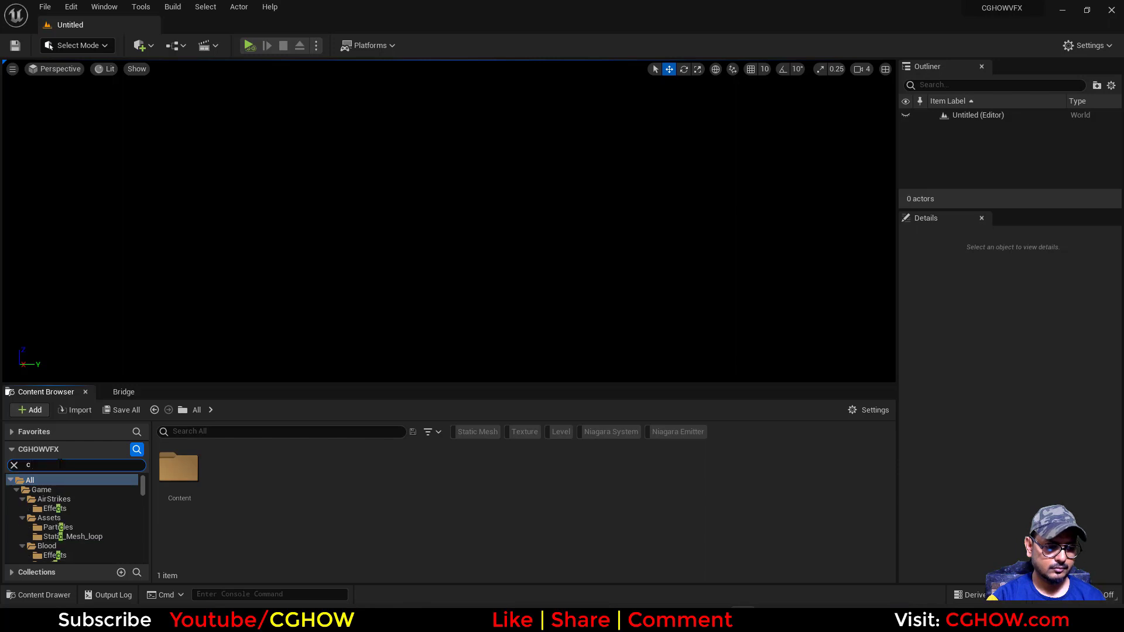
pyautogui.click(65, 518)
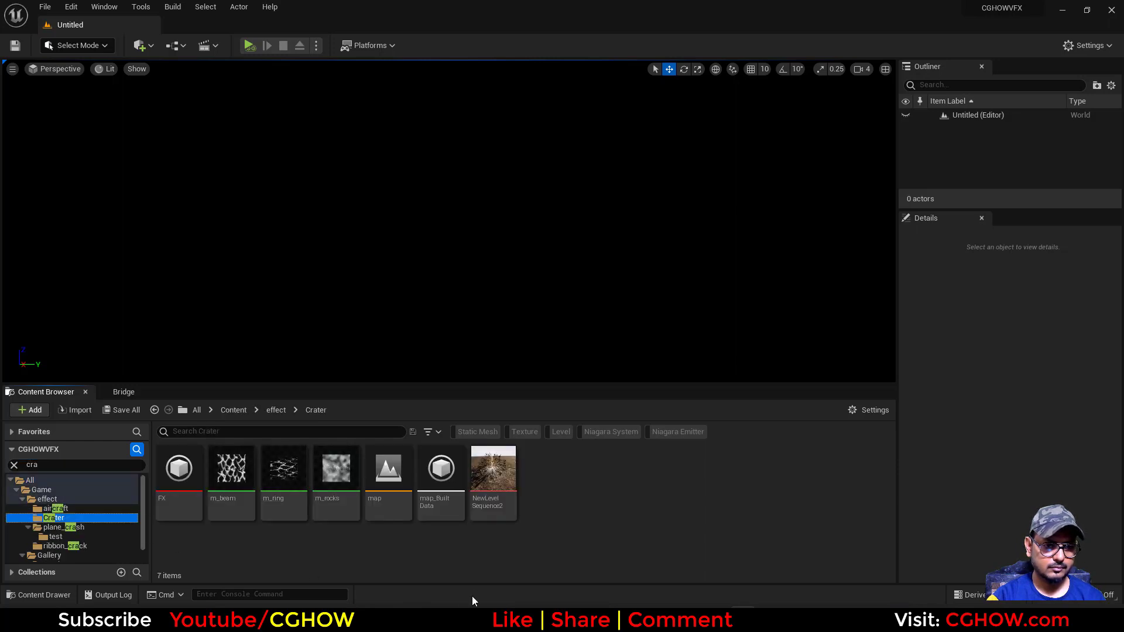
# Load the Crater map level and open NewLevelSequence2 with the viewport locked to its camera cuts
pyautogui.doubleClick(381, 503)
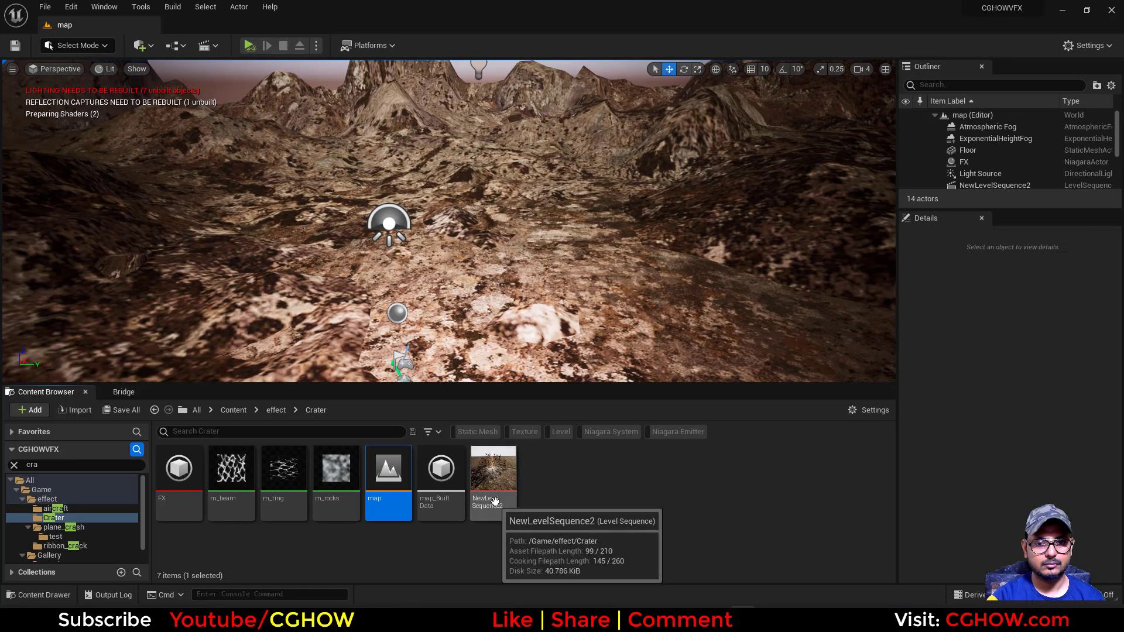
pyautogui.doubleClick(493, 491)
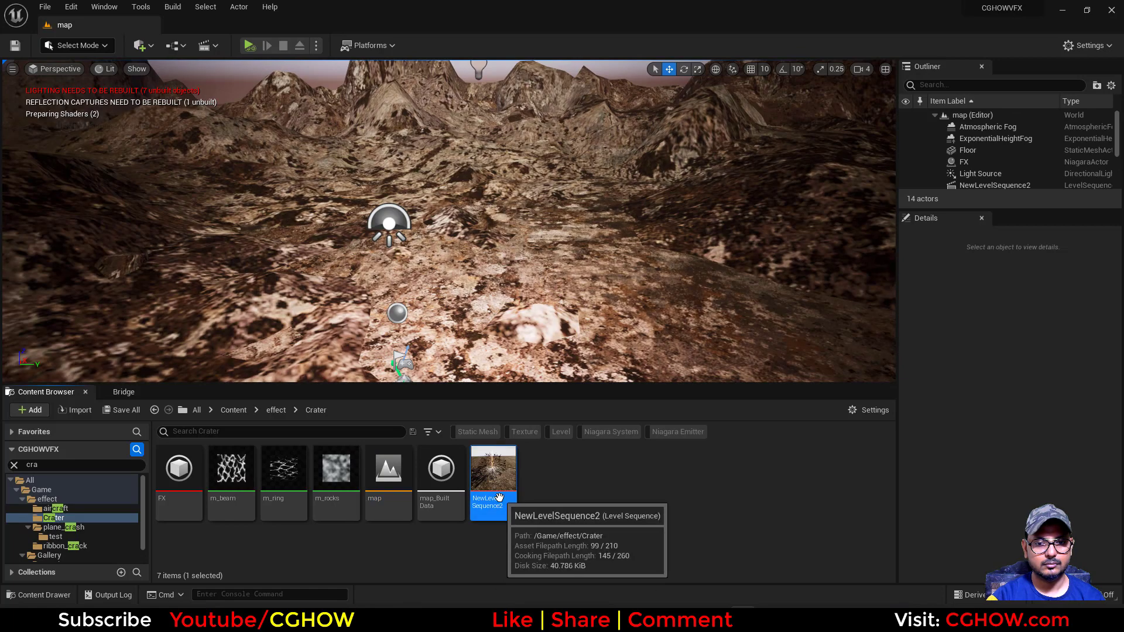
pyautogui.click(258, 467)
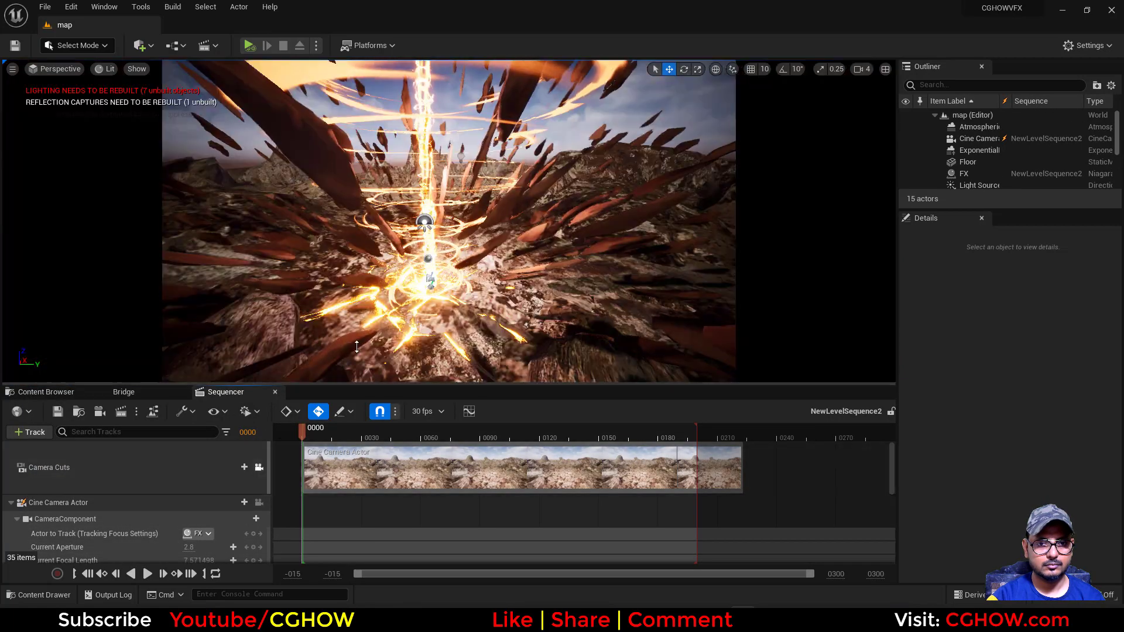
# Open the FX system and set the Color Mode of the rocks emitter's Initialize Particle to Random Hue/Saturation/Value
pyautogui.click(72, 392)
pyautogui.click(178, 480)
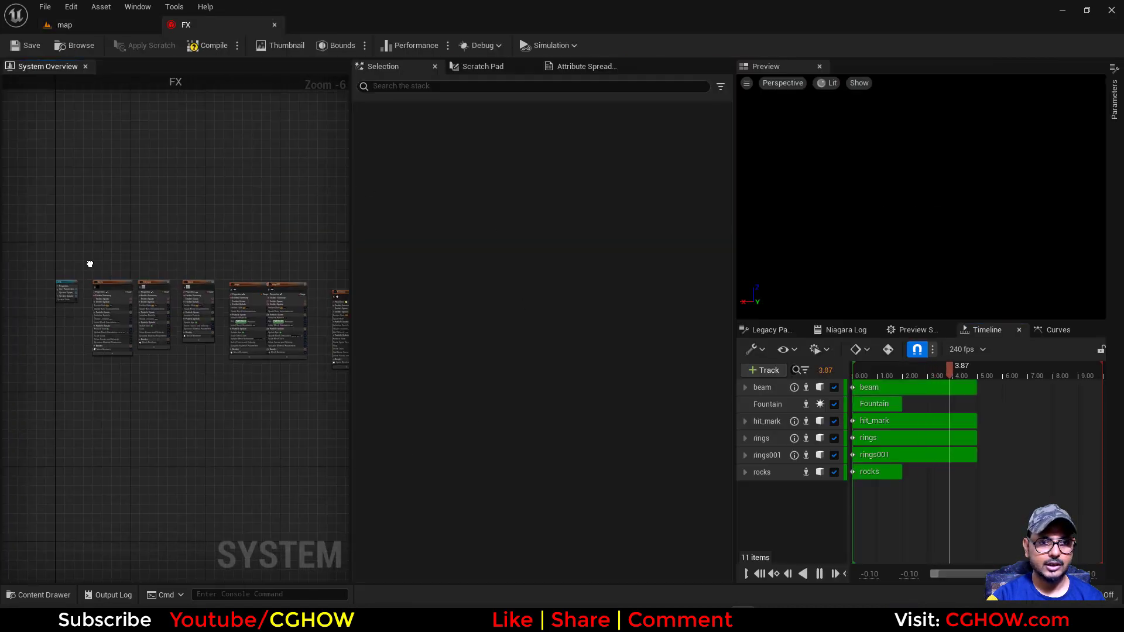
pyautogui.scroll(5, 63, 314)
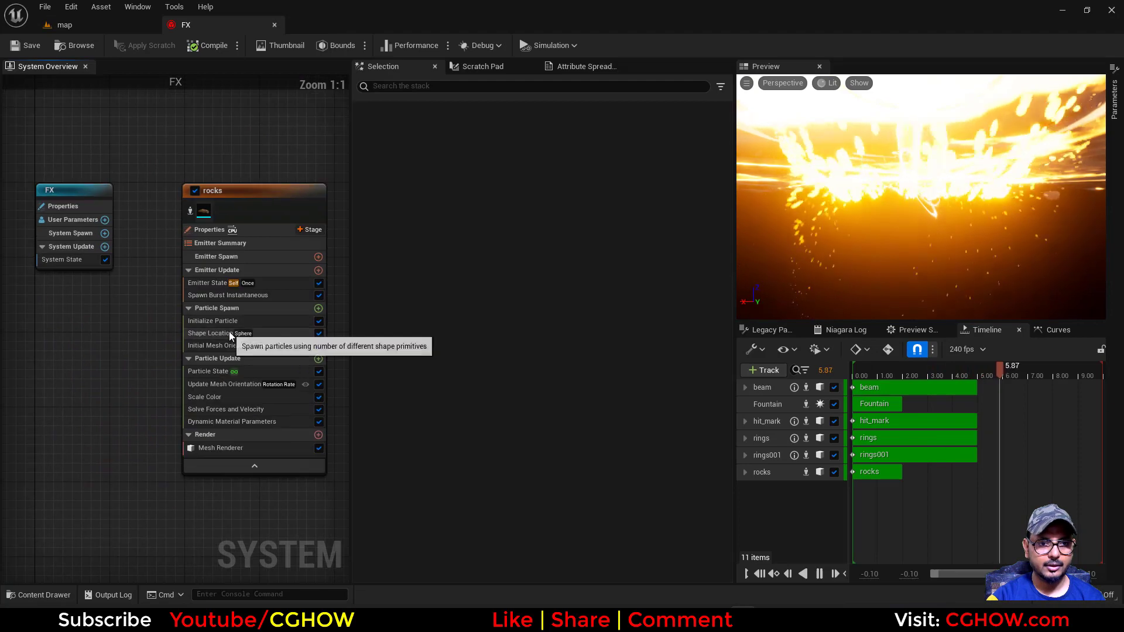
pyautogui.click(232, 321)
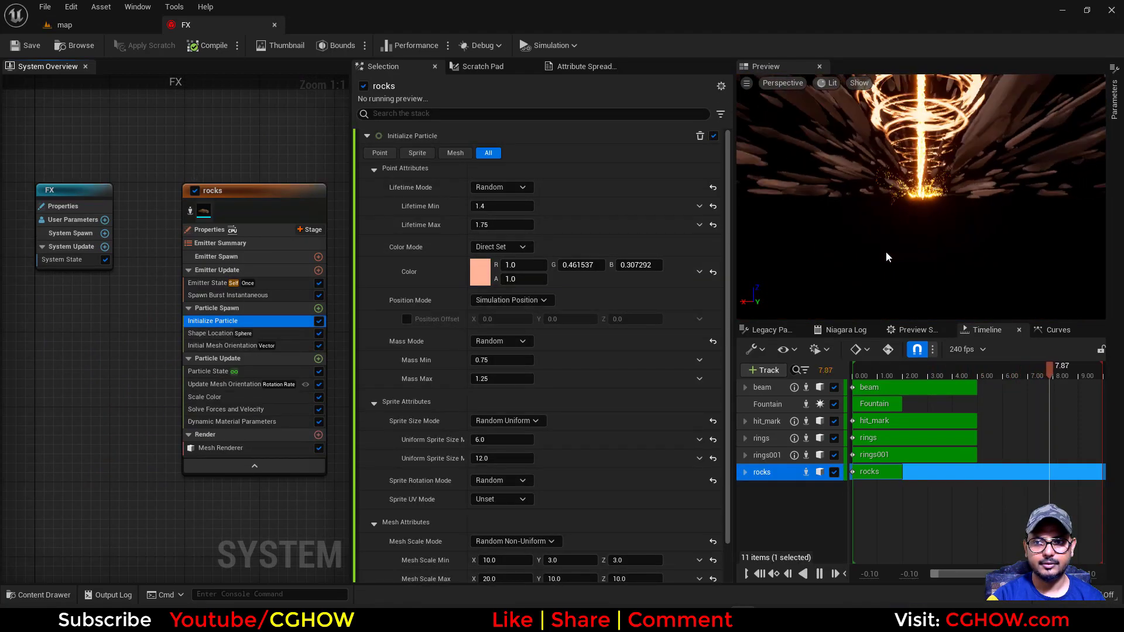
pyautogui.click(519, 248)
pyautogui.click(511, 307)
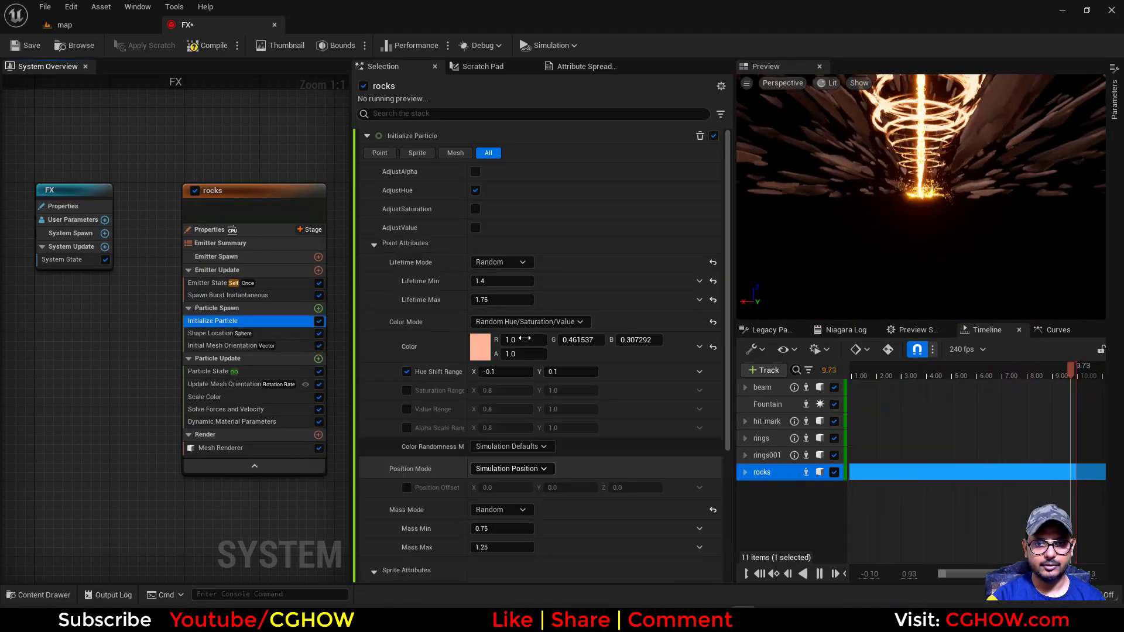
# Set the Hue Shift Range in the rocks emitter's Initialize Particle to X -0.01 and Y 0.0
pyautogui.scroll(-3, 559, 316)
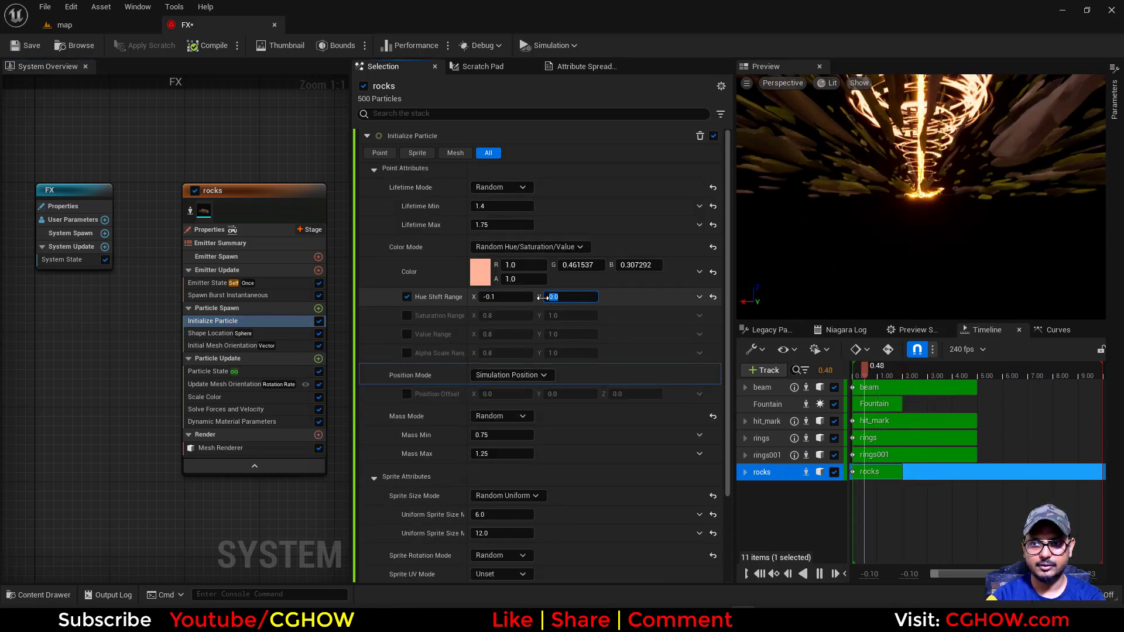
pyautogui.click(512, 296)
pyautogui.write('-')
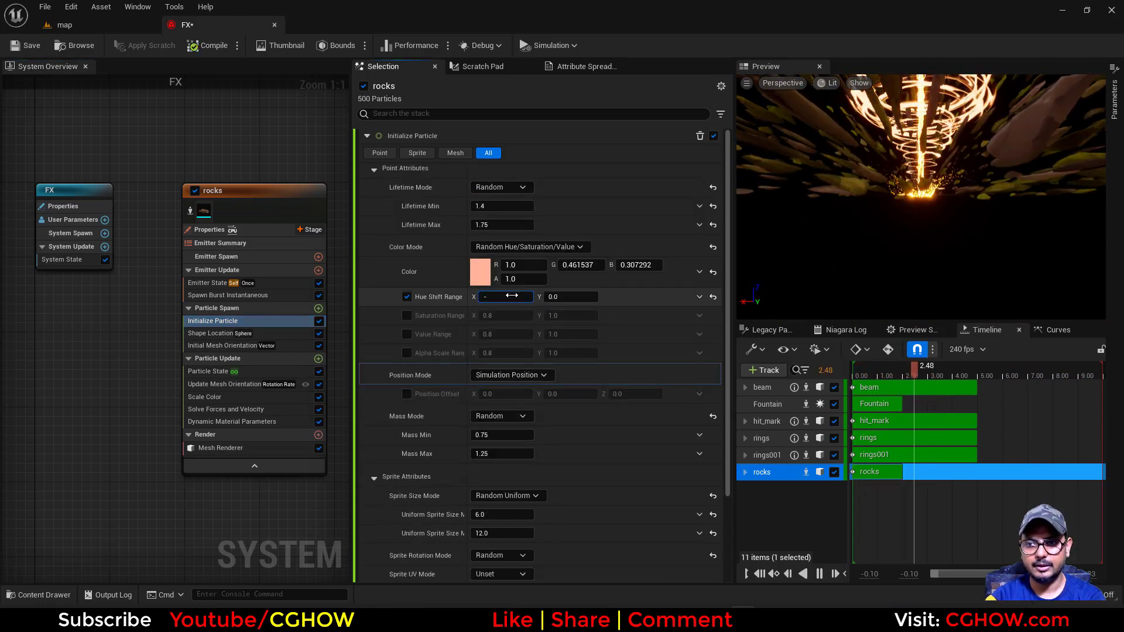
pyautogui.write('0.01')
pyautogui.press('Return')
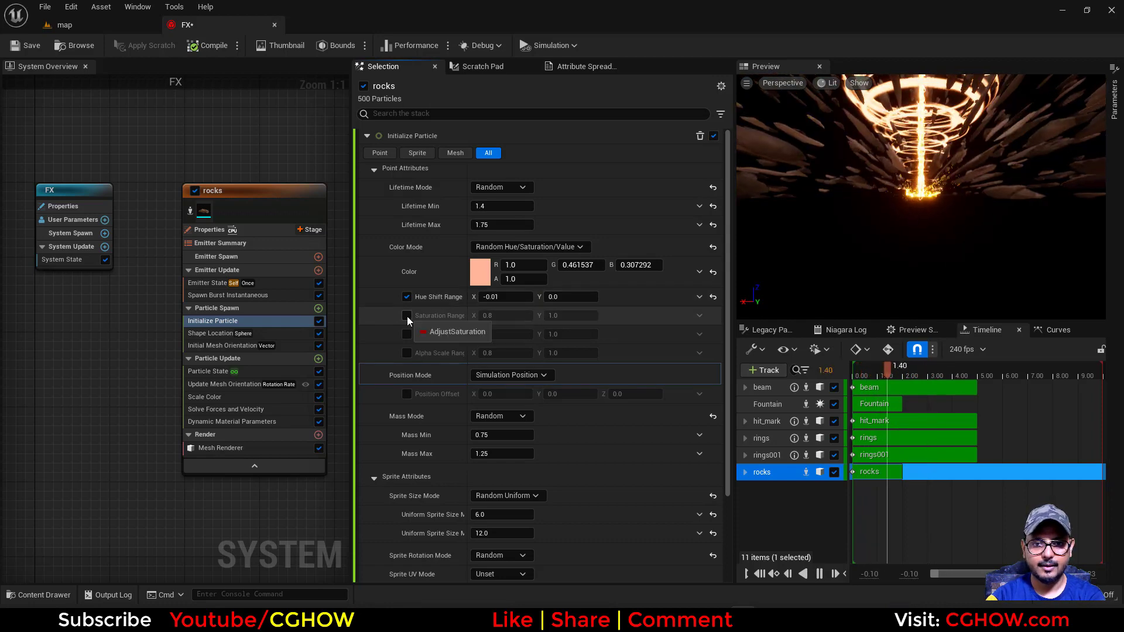
# Enable the Saturation Range for the rocks' particle color and set its minimum to 0
pyautogui.click(500, 316)
pyautogui.write('0')
pyautogui.press('Return')
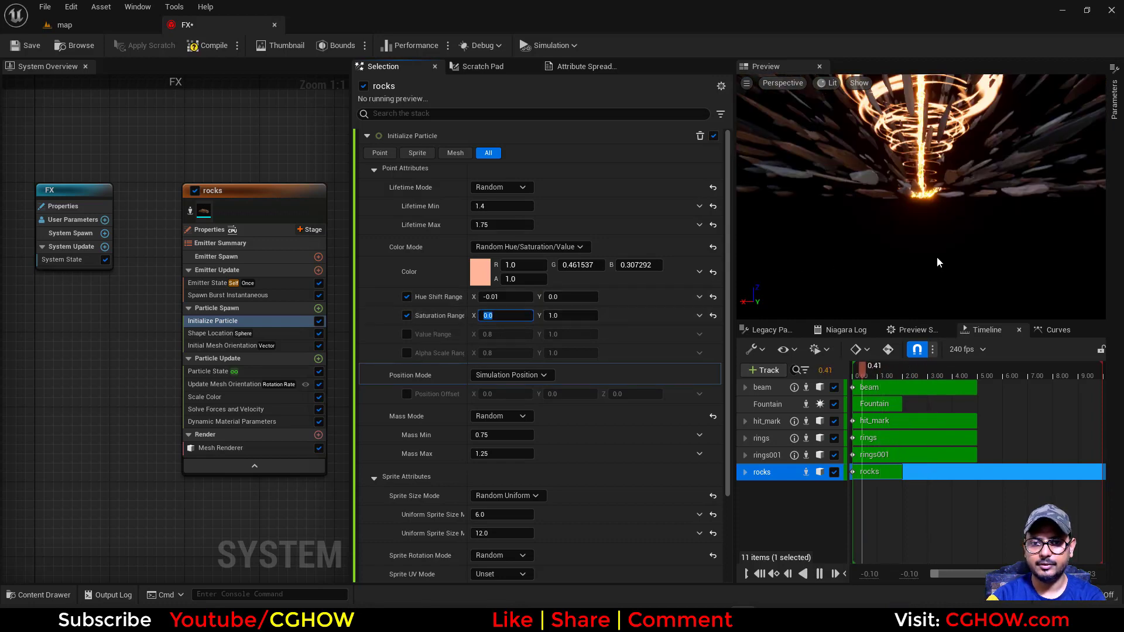
# Play NewLevelSequence2 in the map level through the camera cuts view to inspect the rock color variation
pyautogui.click(123, 29)
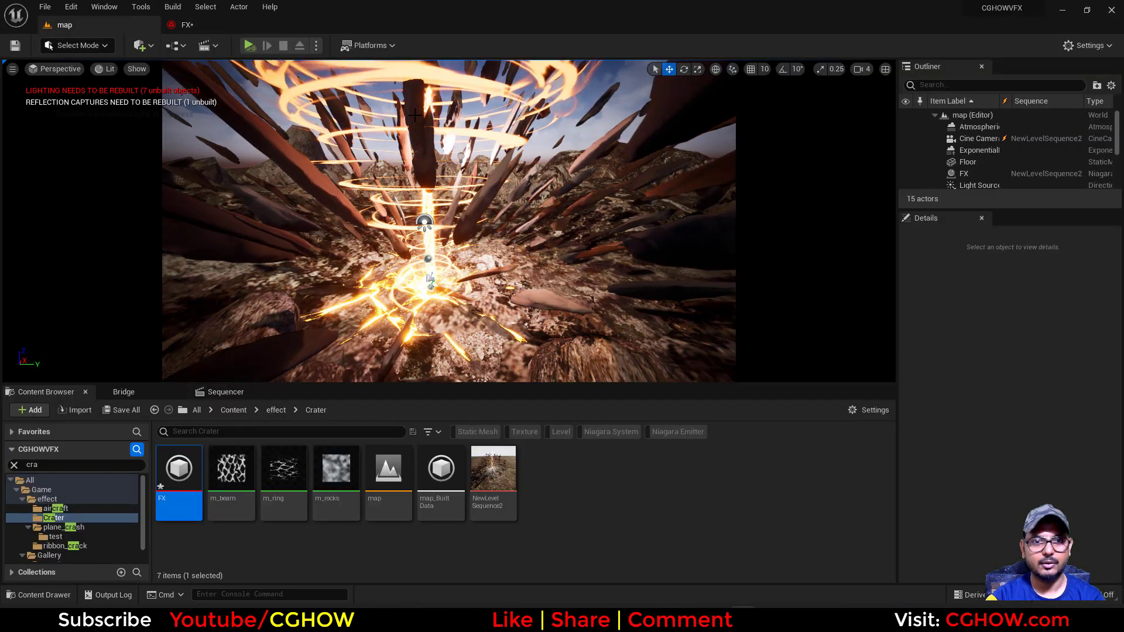
pyautogui.click(229, 392)
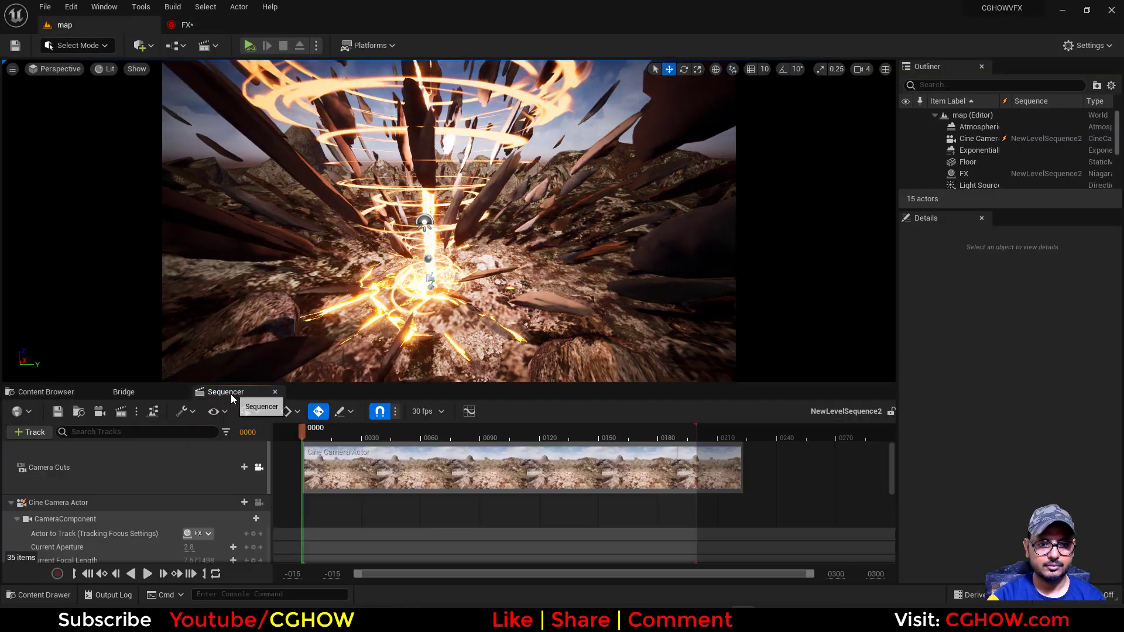
pyautogui.moveTo(373, 440); pyautogui.dragTo(322, 441)
pyautogui.click(258, 503)
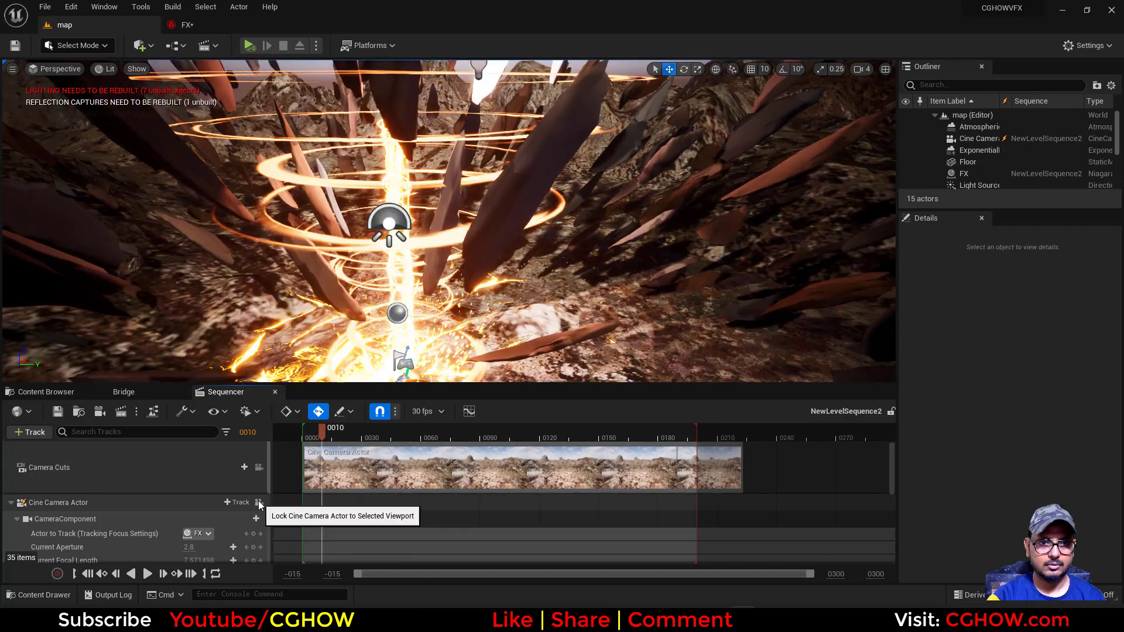
pyautogui.click(258, 468)
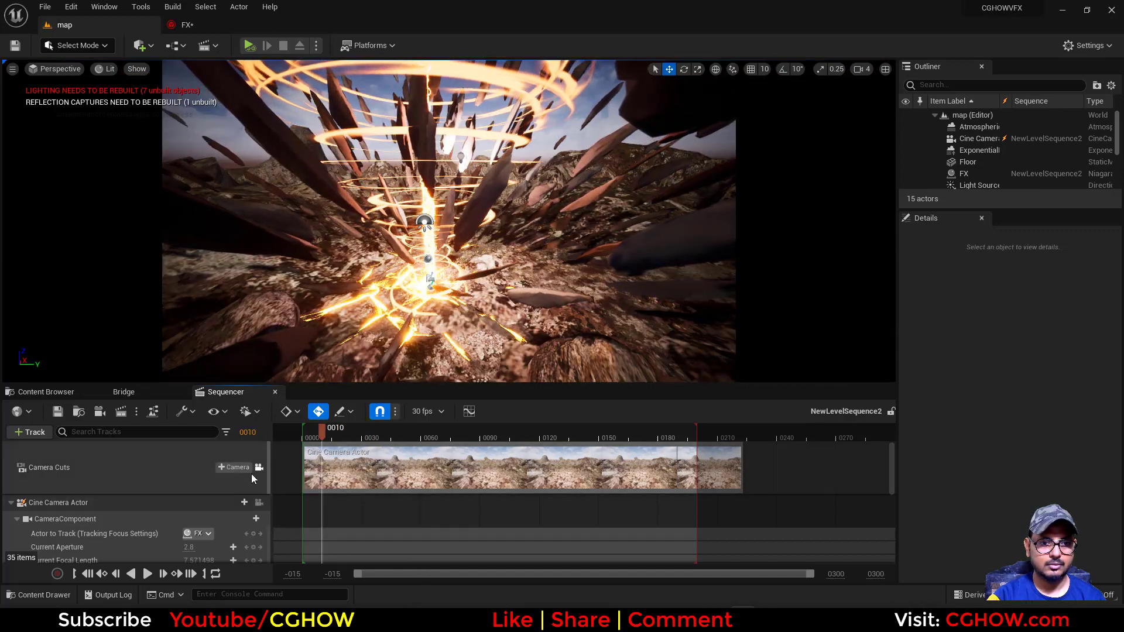
pyautogui.click(147, 573)
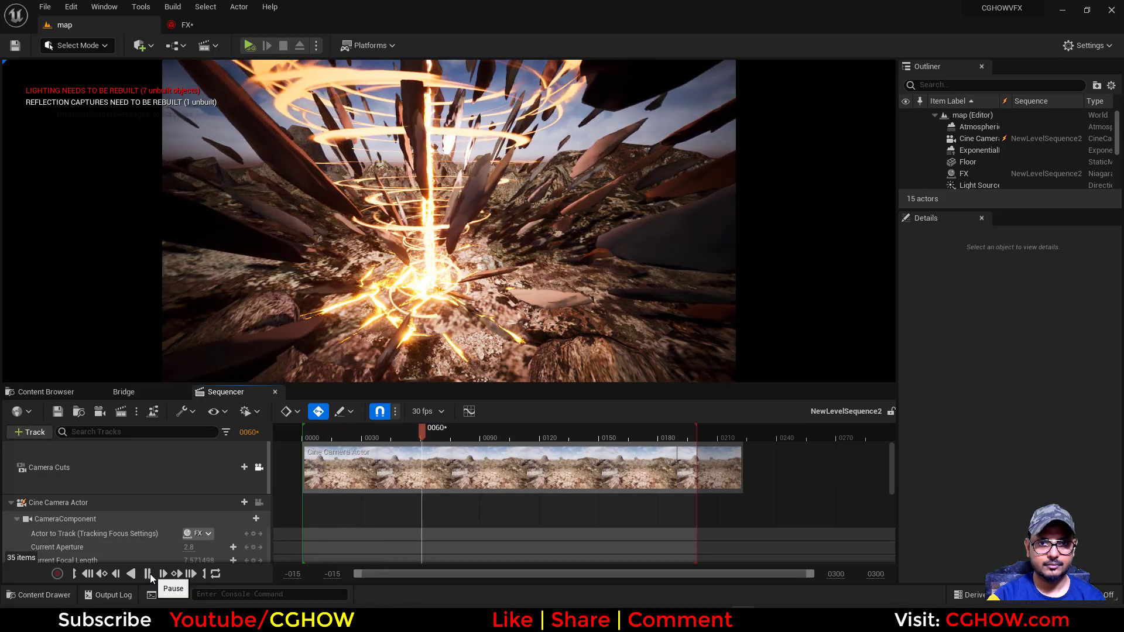
pyautogui.click(150, 575)
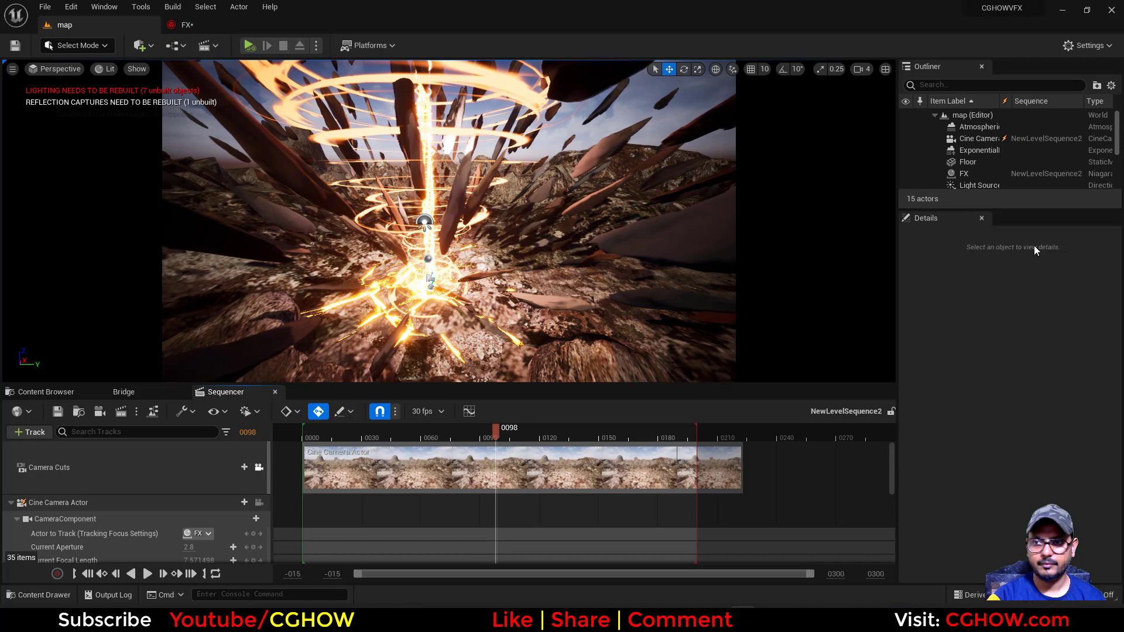
# Select the PointLight actor in the map level and find its Light Color setting
pyautogui.scroll(-3, 969, 162)
pyautogui.click(974, 145)
pyautogui.scroll(-5, 1007, 521)
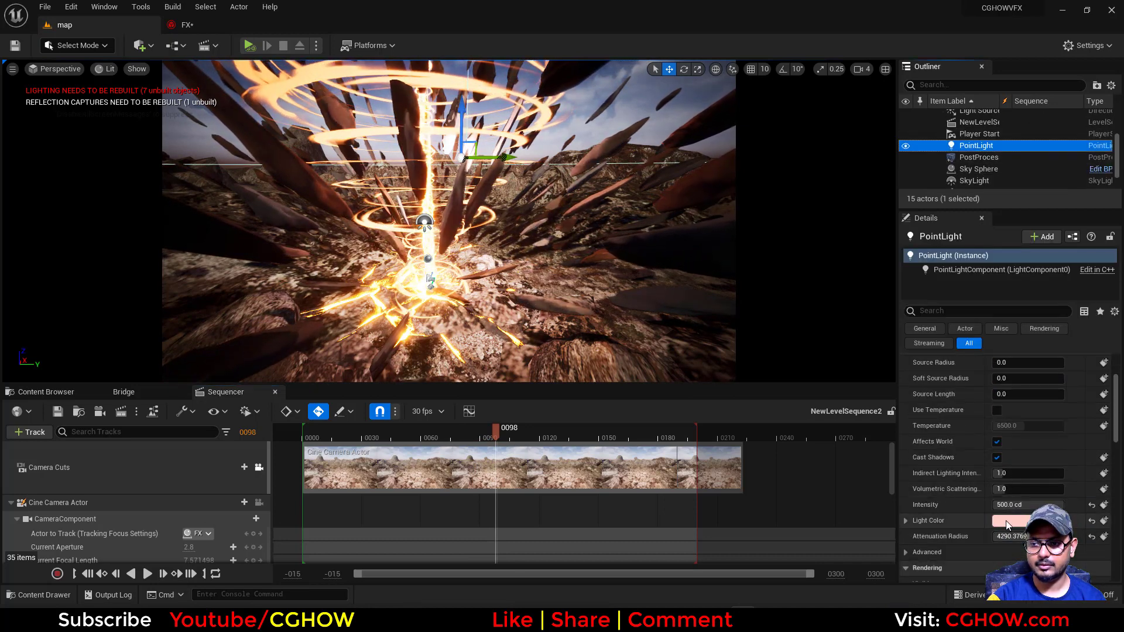